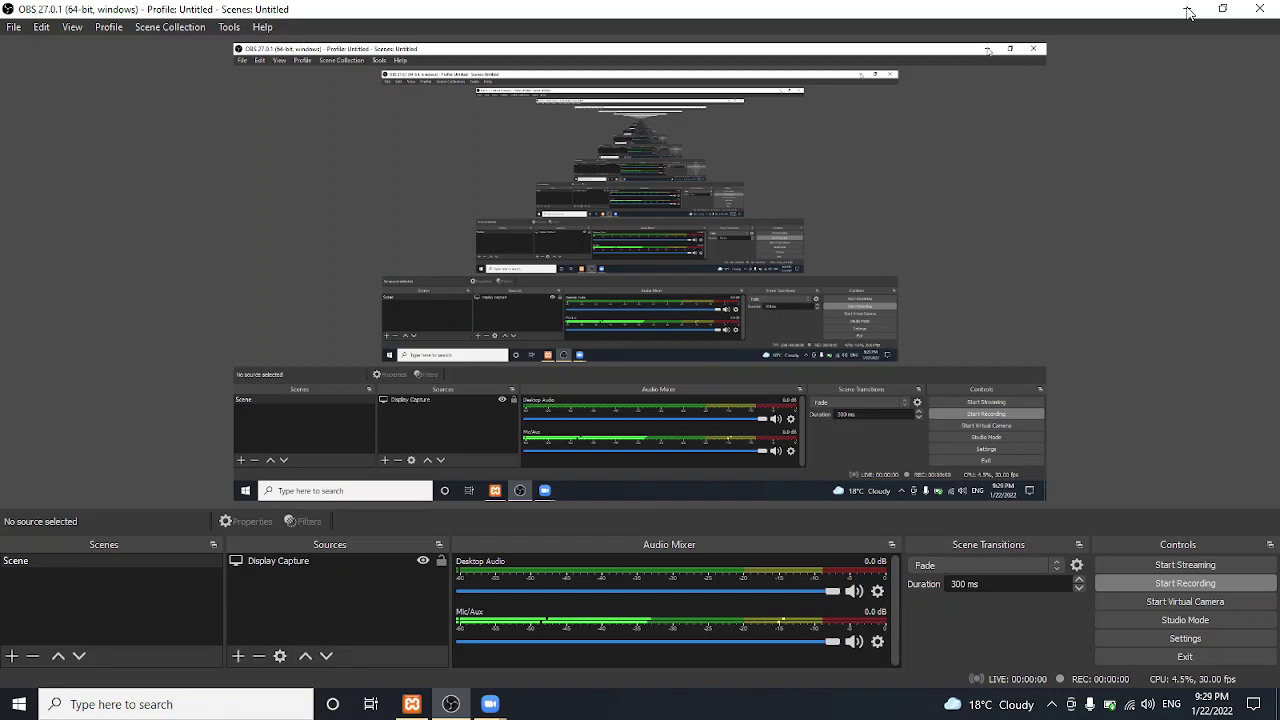
# Step: Minimize the OBS recording window, then restore it to the front
pyautogui.click(1188, 12)
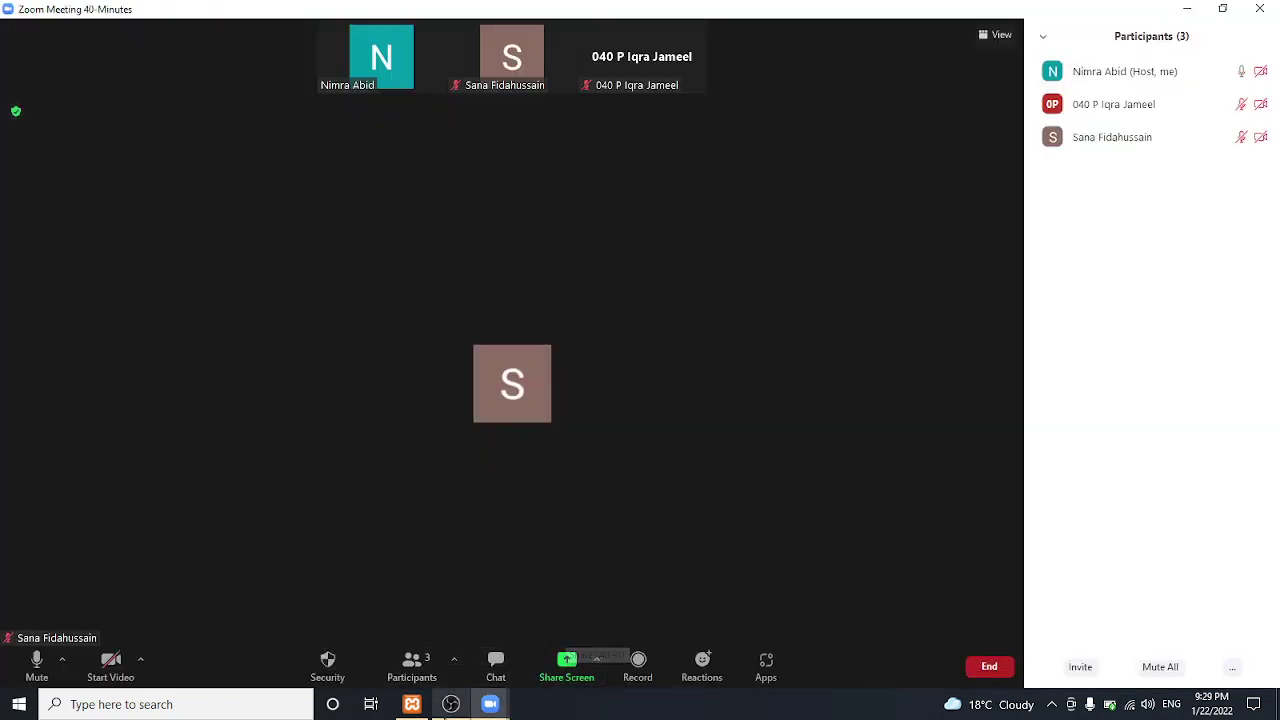
pyautogui.moveTo(451, 704)
pyautogui.click(464, 653)
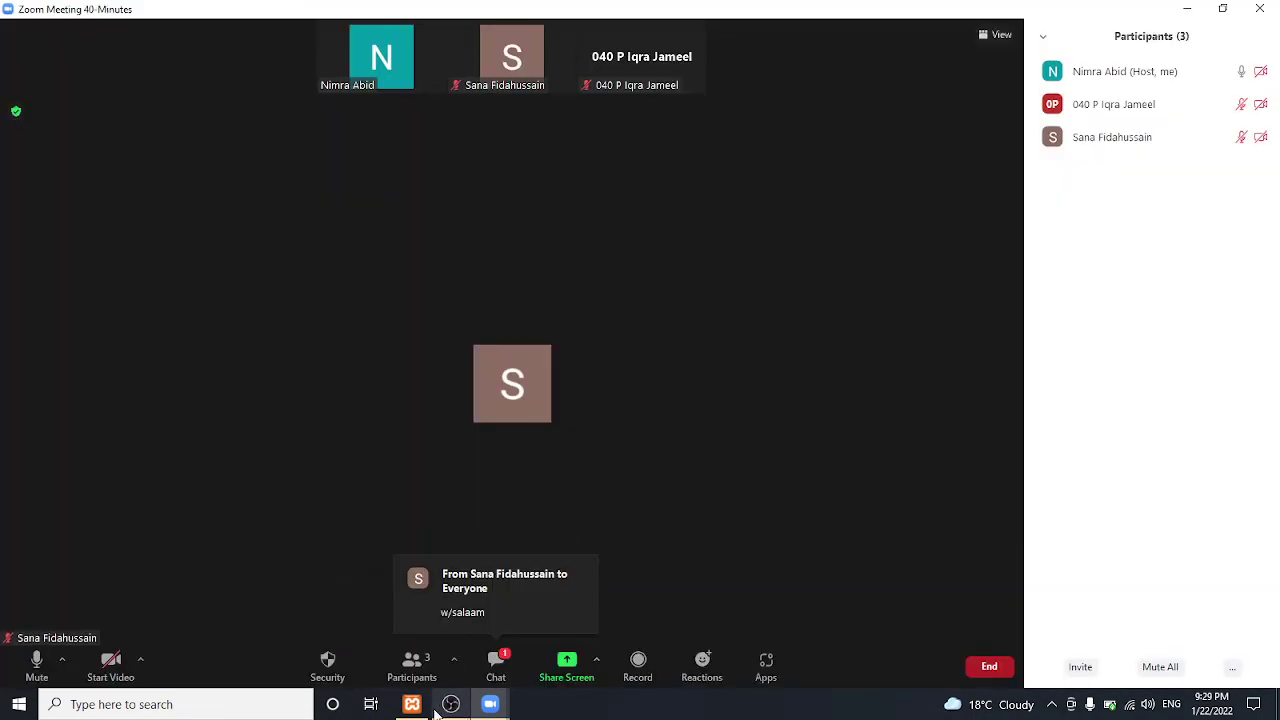
pyautogui.moveTo(451, 704)
pyautogui.click(461, 646)
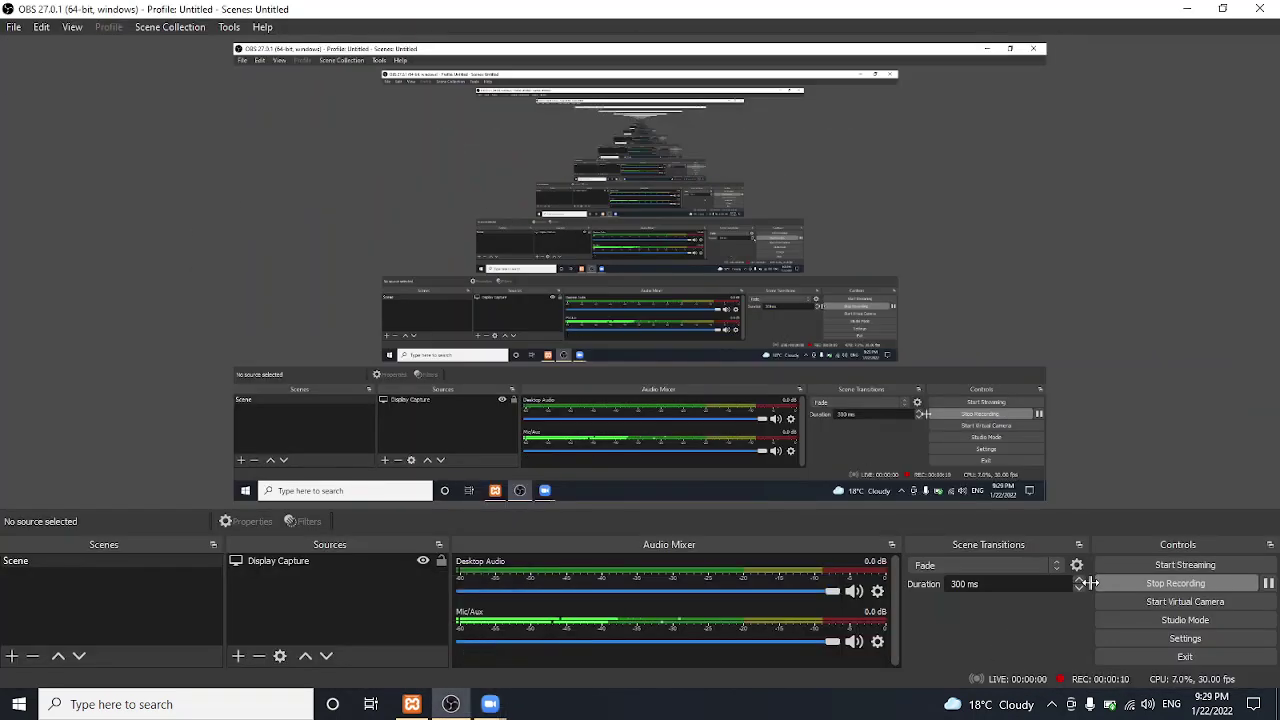
# Step: Hide OBS again, open the meeting chat, and bring up the share-screen selection window
pyautogui.click(1184, 10)
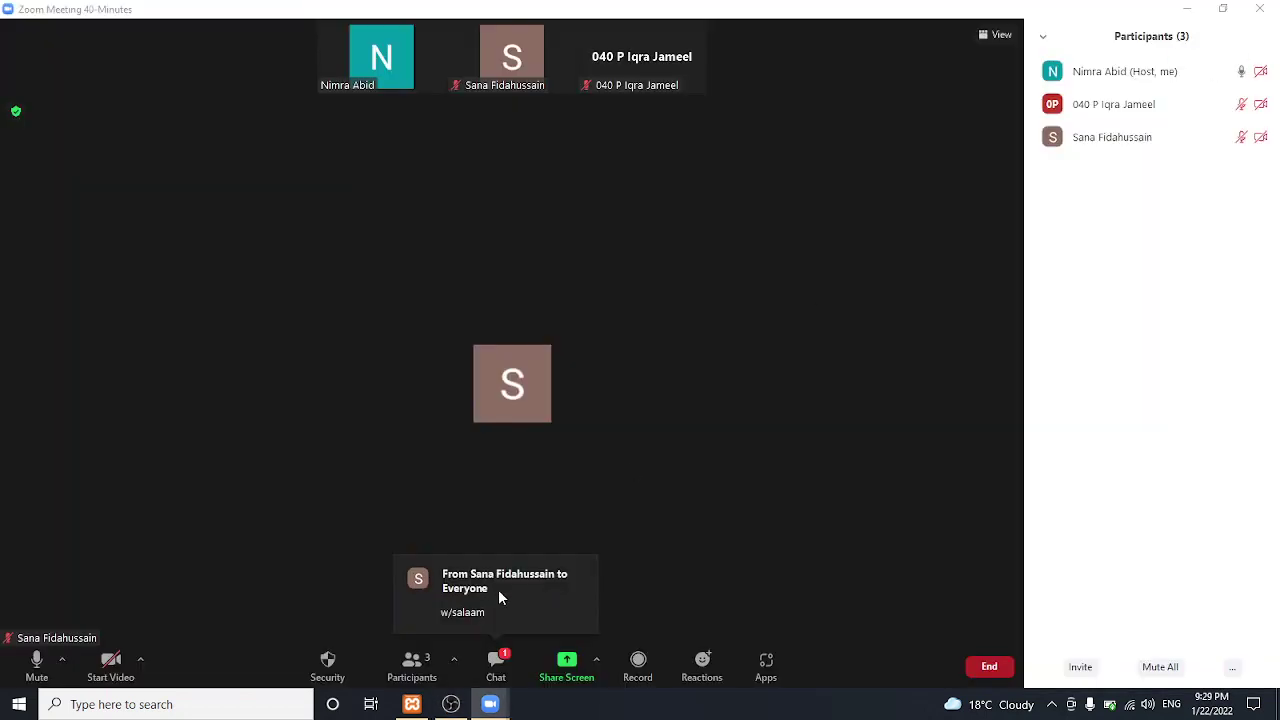
pyautogui.click(498, 667)
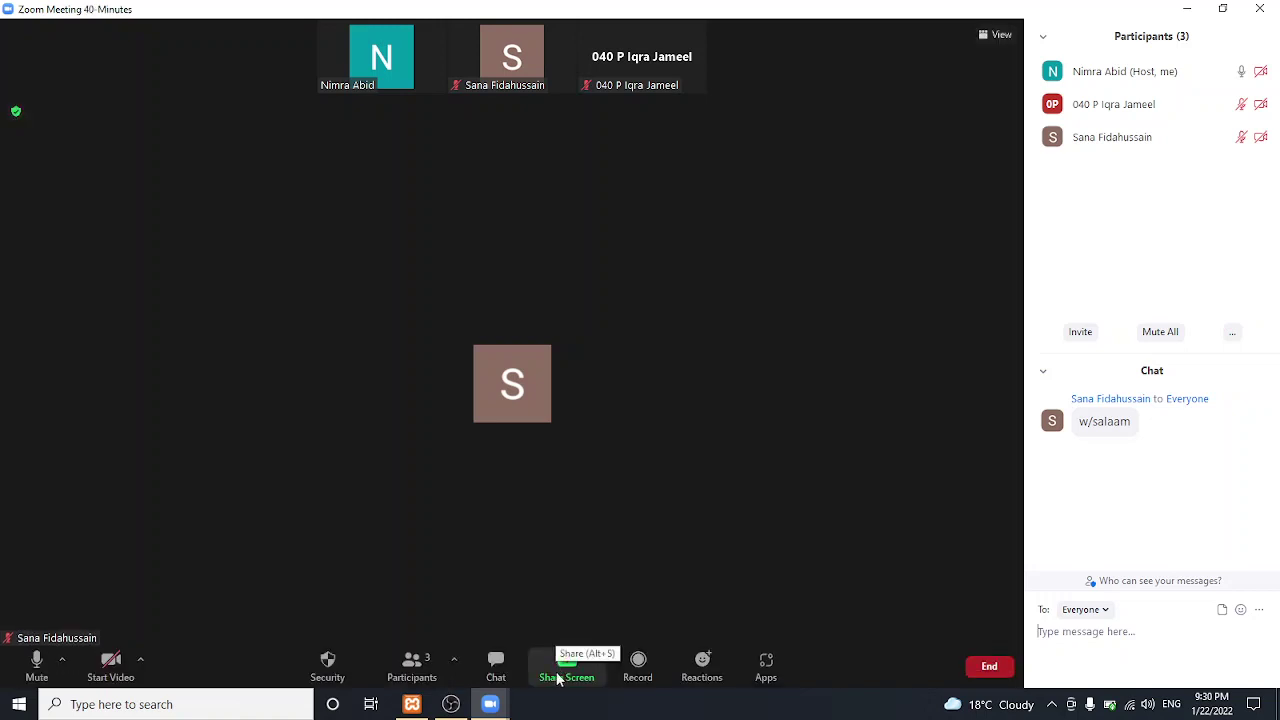
pyautogui.click(559, 679)
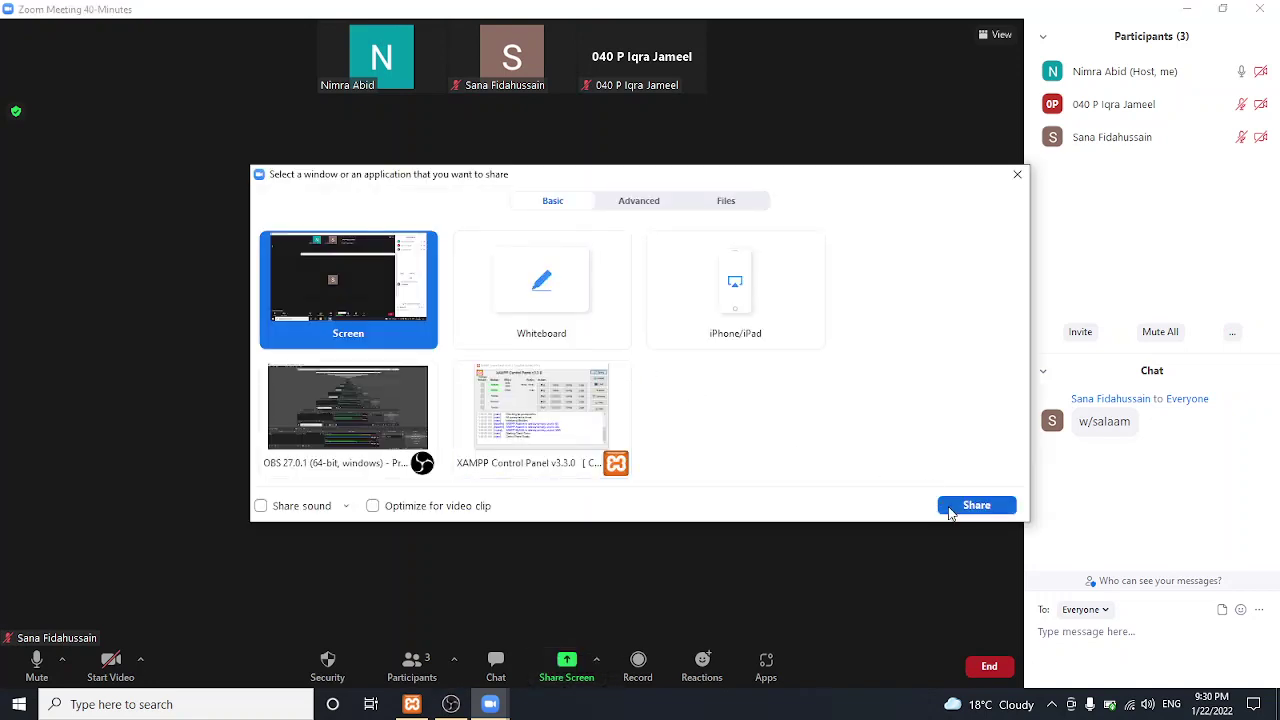
# Step: Share the whole screen, minimize Zoom, and launch Word 2016 from a Start menu search for 'word'
pyautogui.click(950, 507)
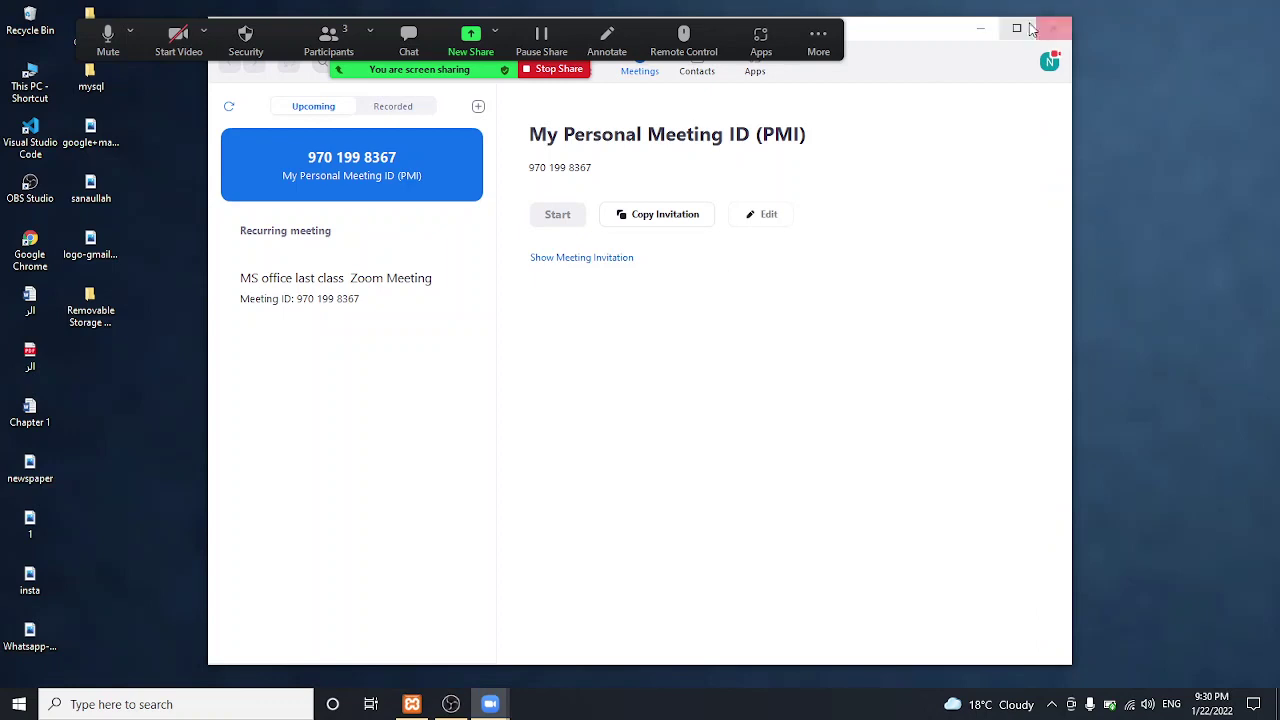
pyautogui.click(988, 32)
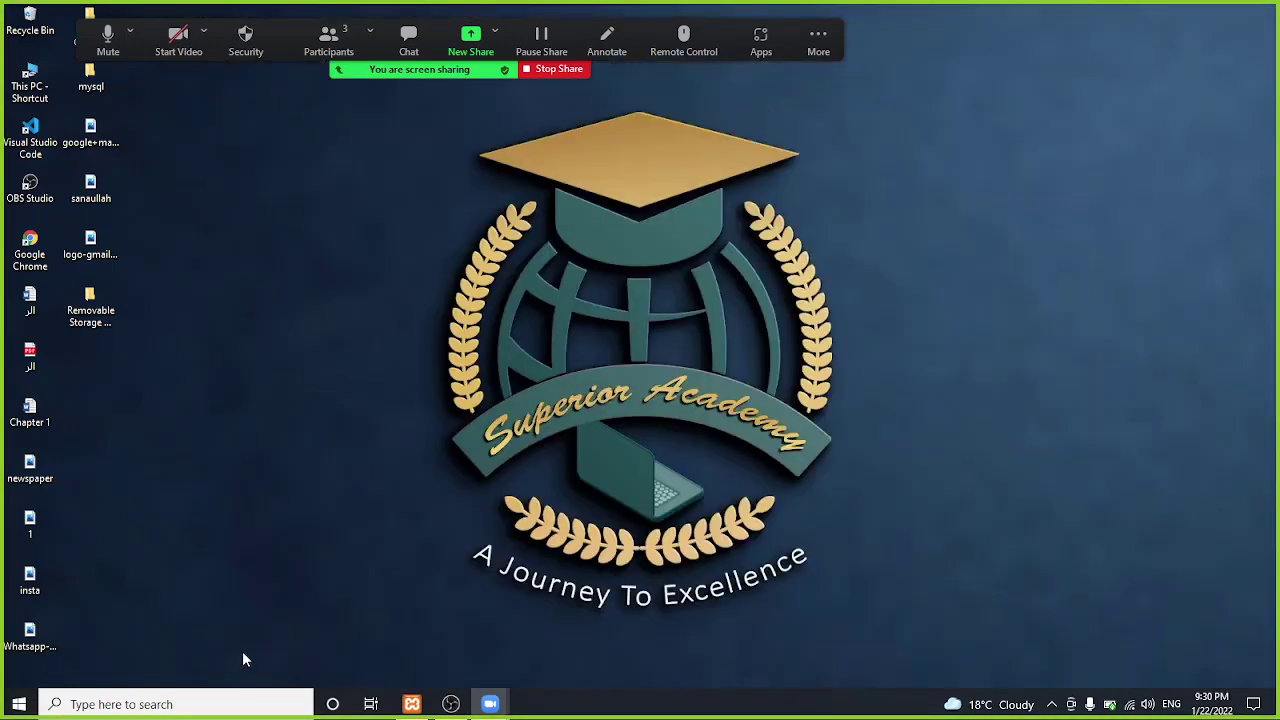
pyautogui.click(242, 705)
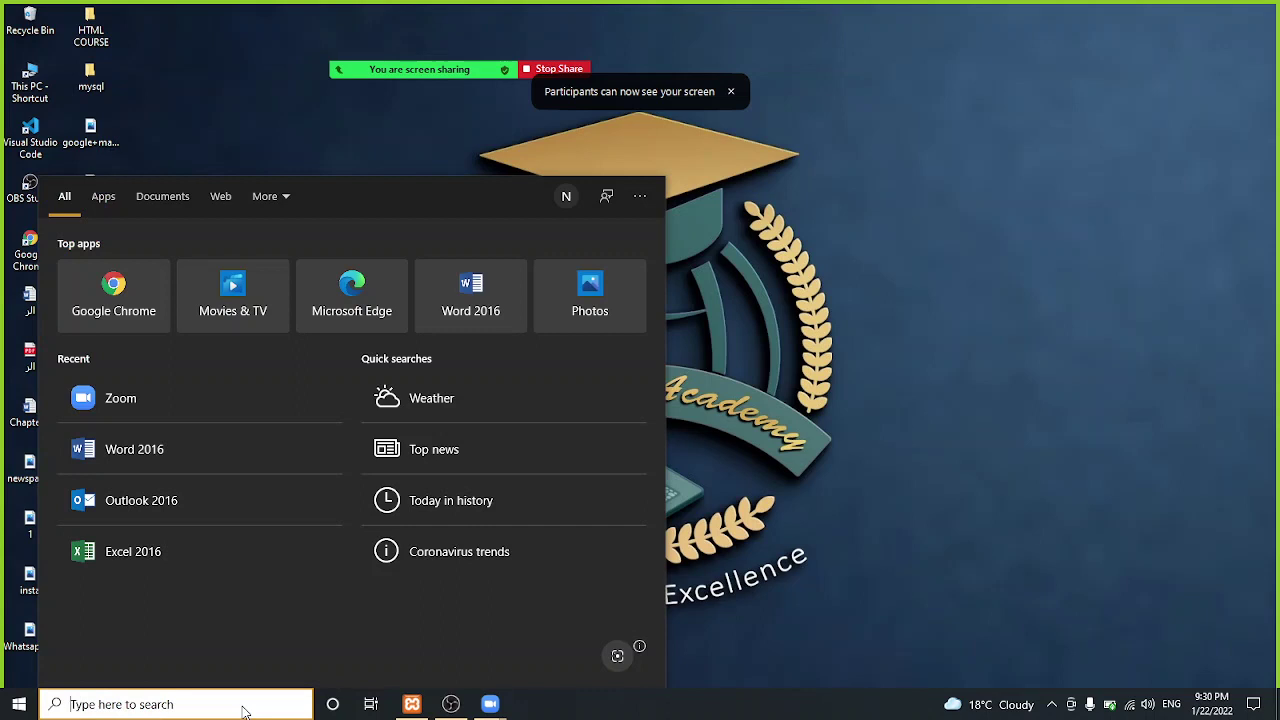
pyautogui.write('word')
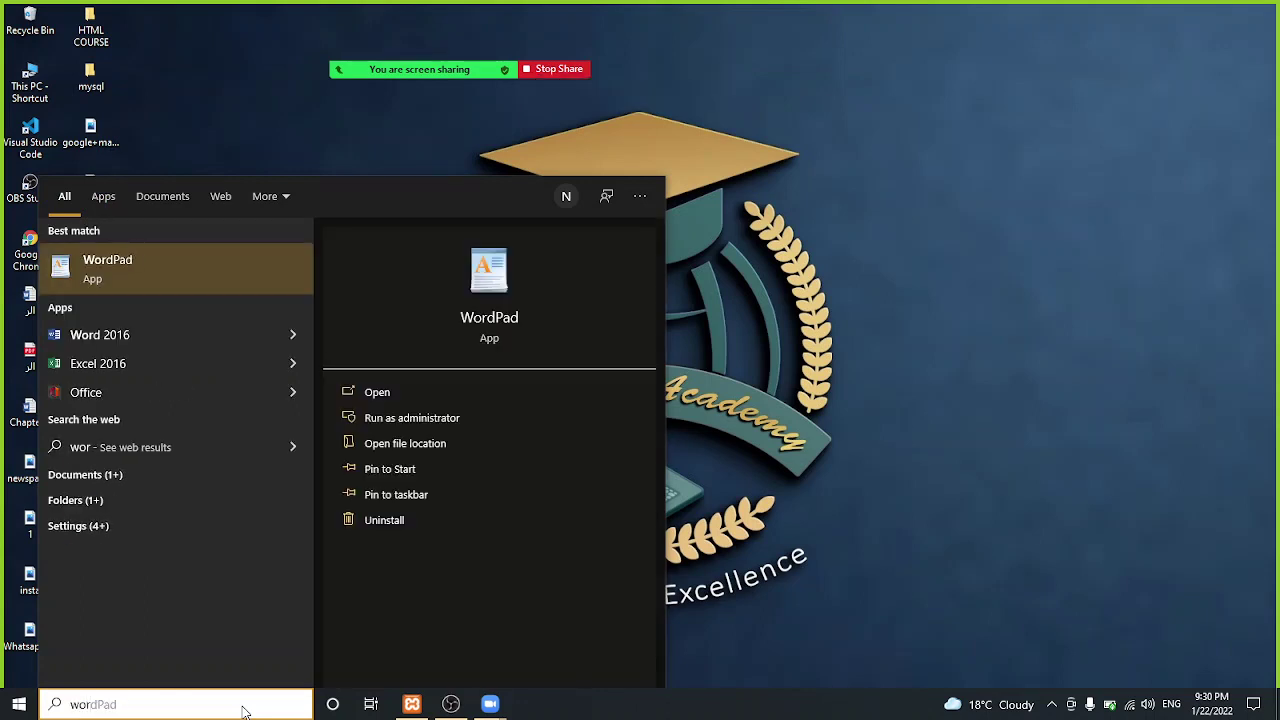
pyautogui.press('BackSpace')
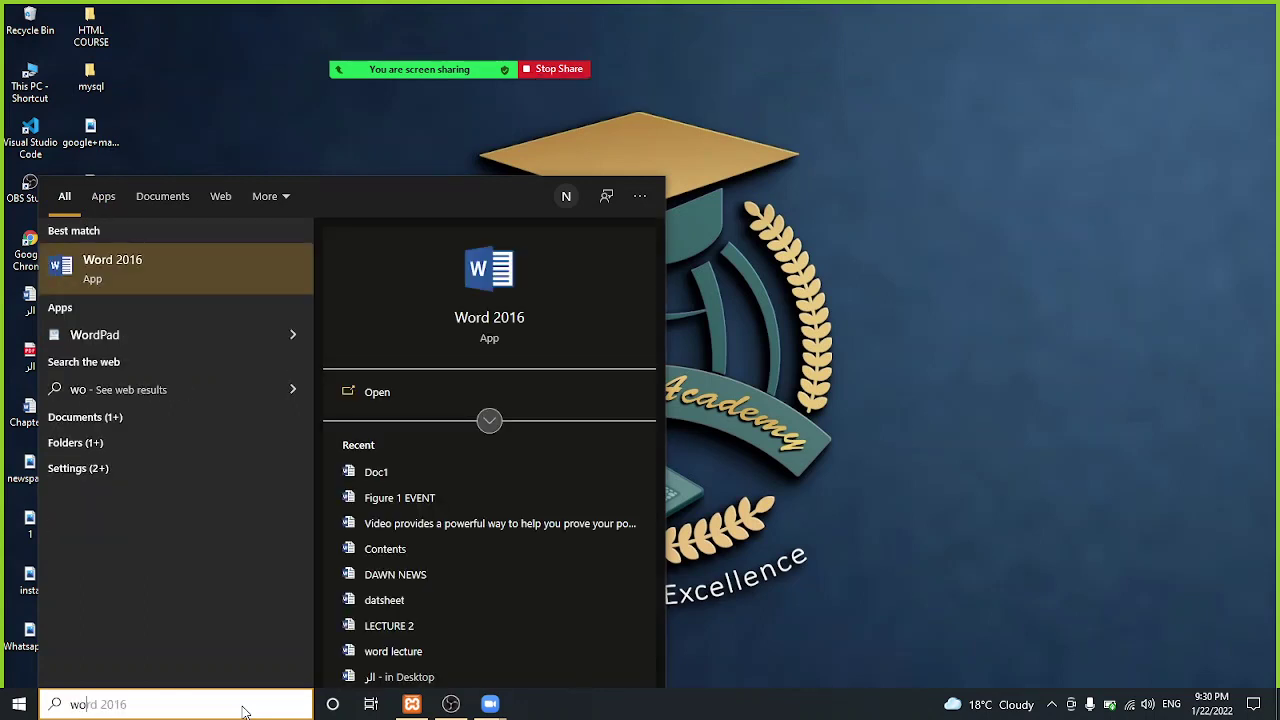
pyautogui.press('Return')
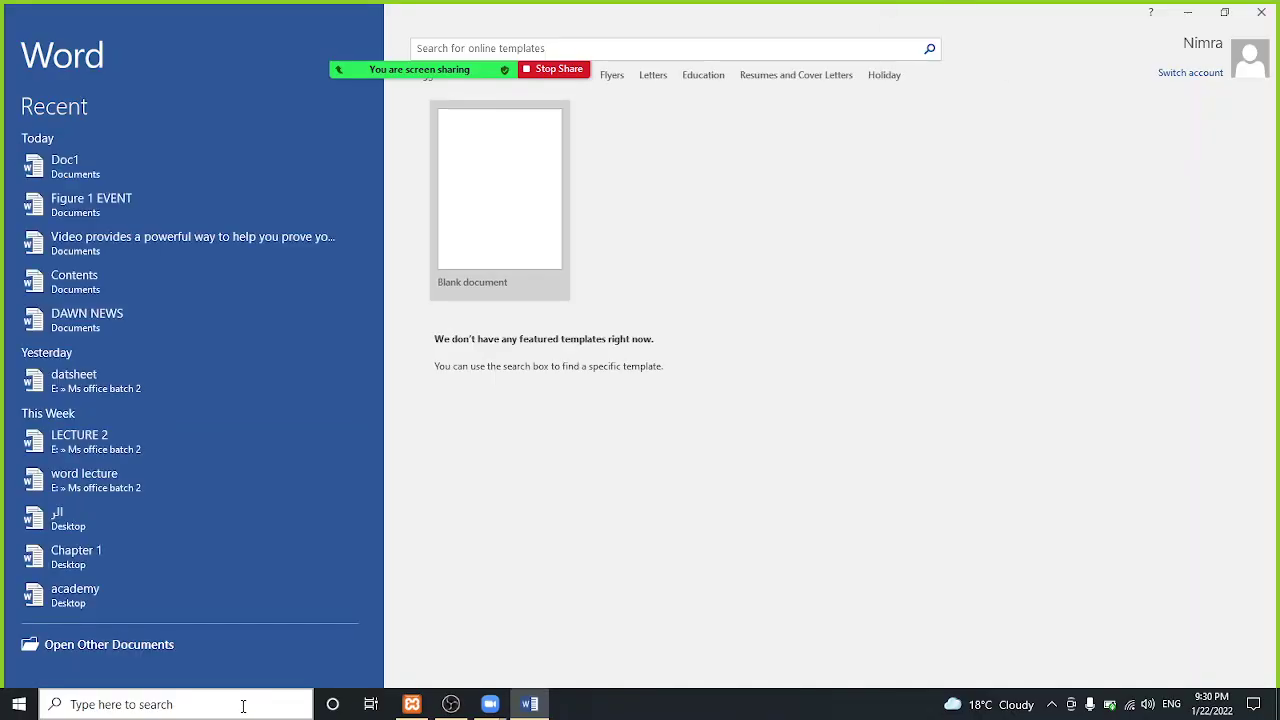
# Step: Create a blank document, move the Zoom chat window to the bottom-left, and click into the page
pyautogui.click(480, 245)
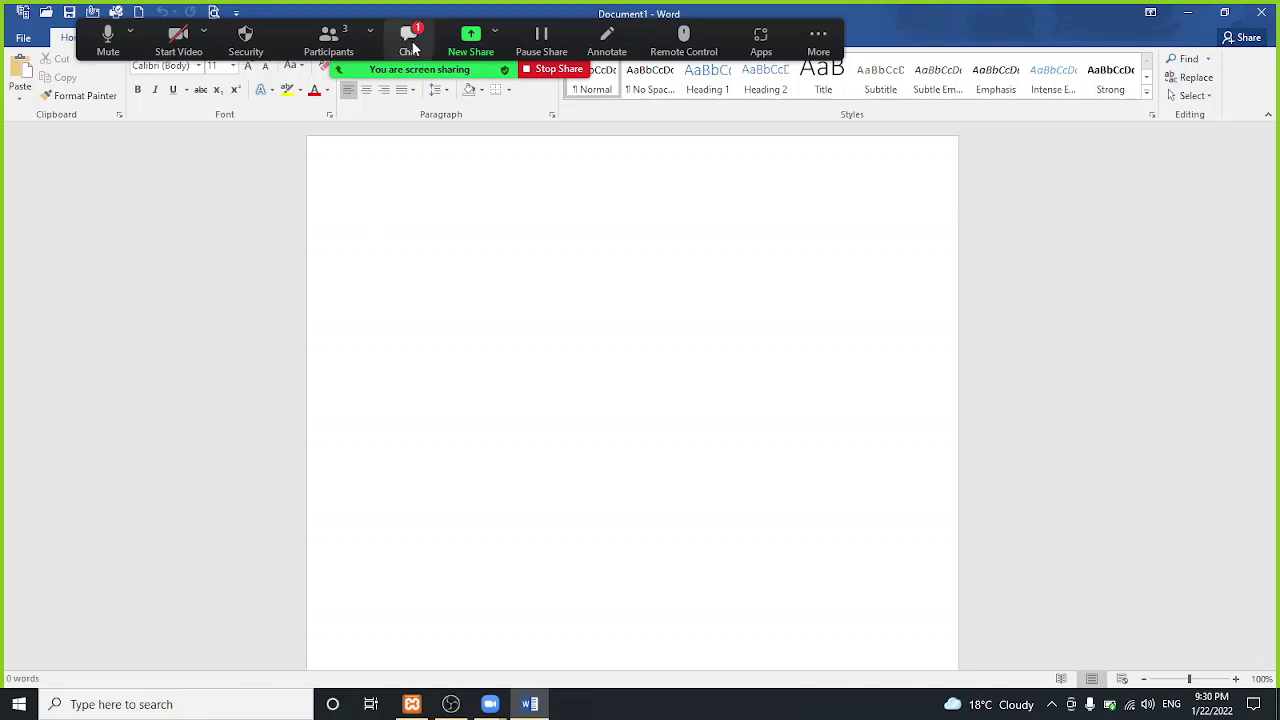
pyautogui.click(411, 40)
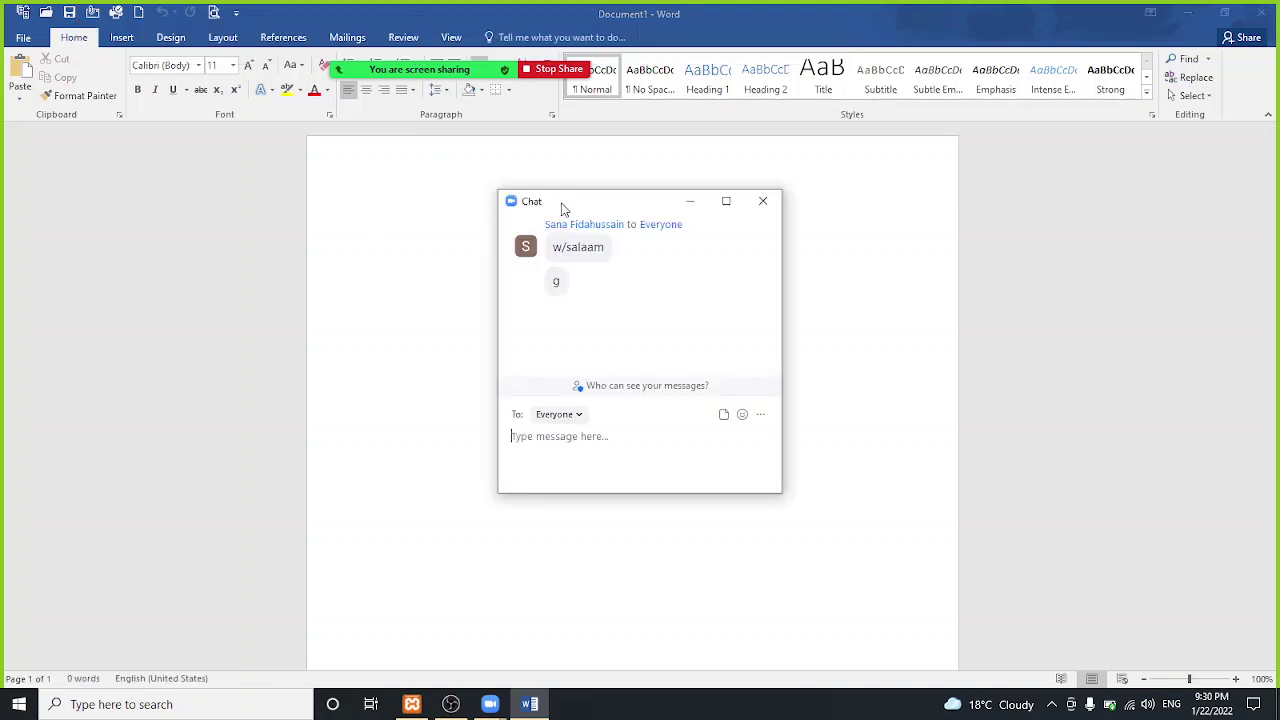
pyautogui.moveTo(562, 208)
pyautogui.mouseDown()
pyautogui.moveTo(69, 440)
pyautogui.moveTo(72, 472)
pyautogui.mouseUp()
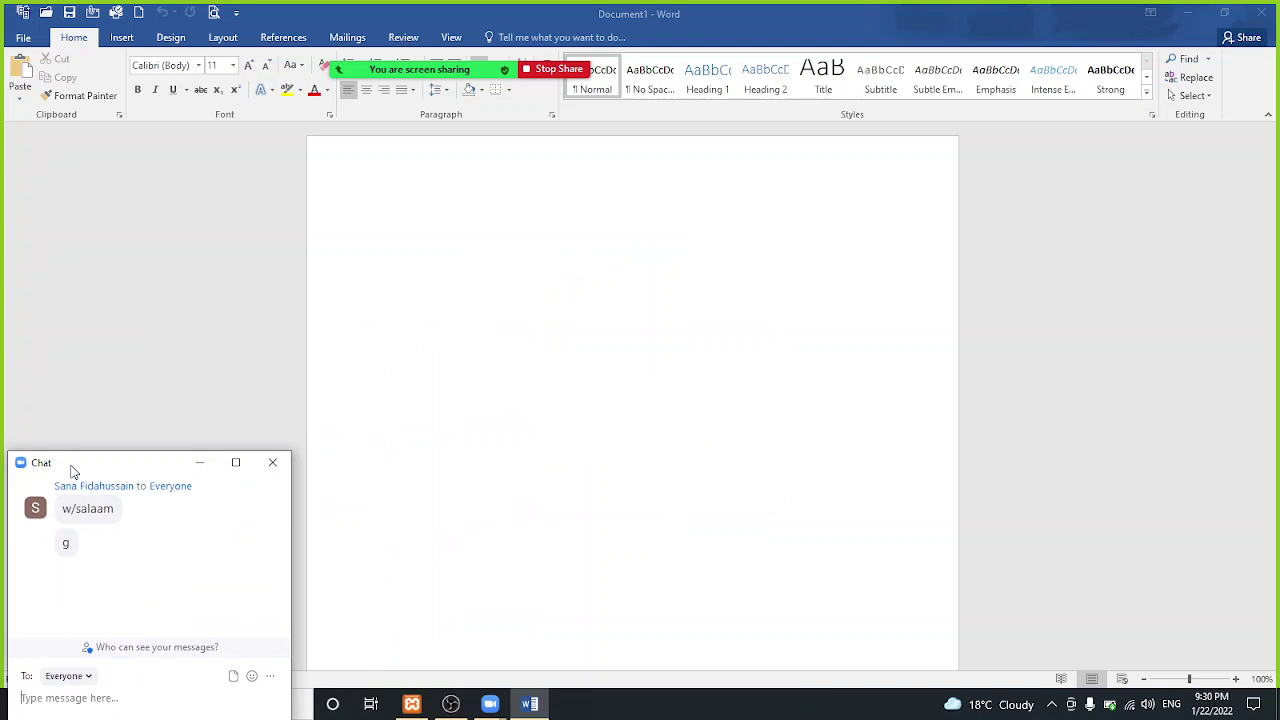
pyautogui.click(445, 293)
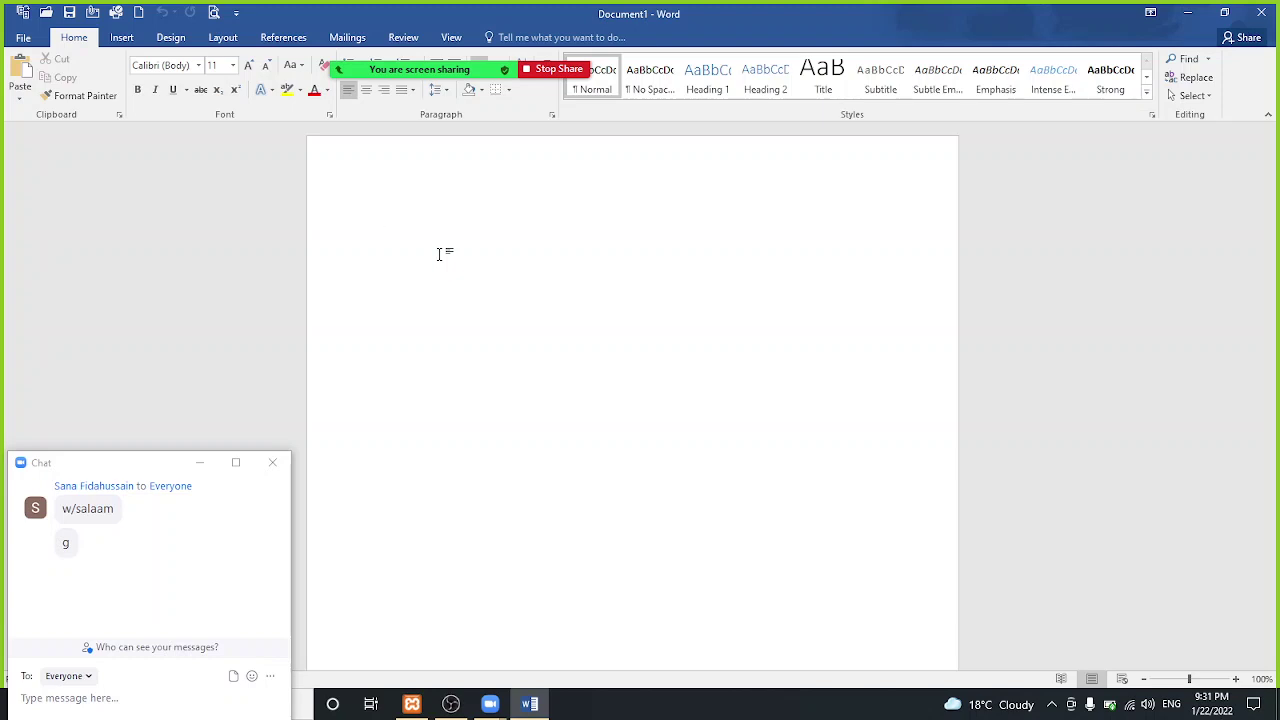
pyautogui.click(438, 254)
# Step: Paste the offer letter template and remove the [Applicant Name] placeholder after Dear
pyautogui.hotkey('ctrl', 'v')
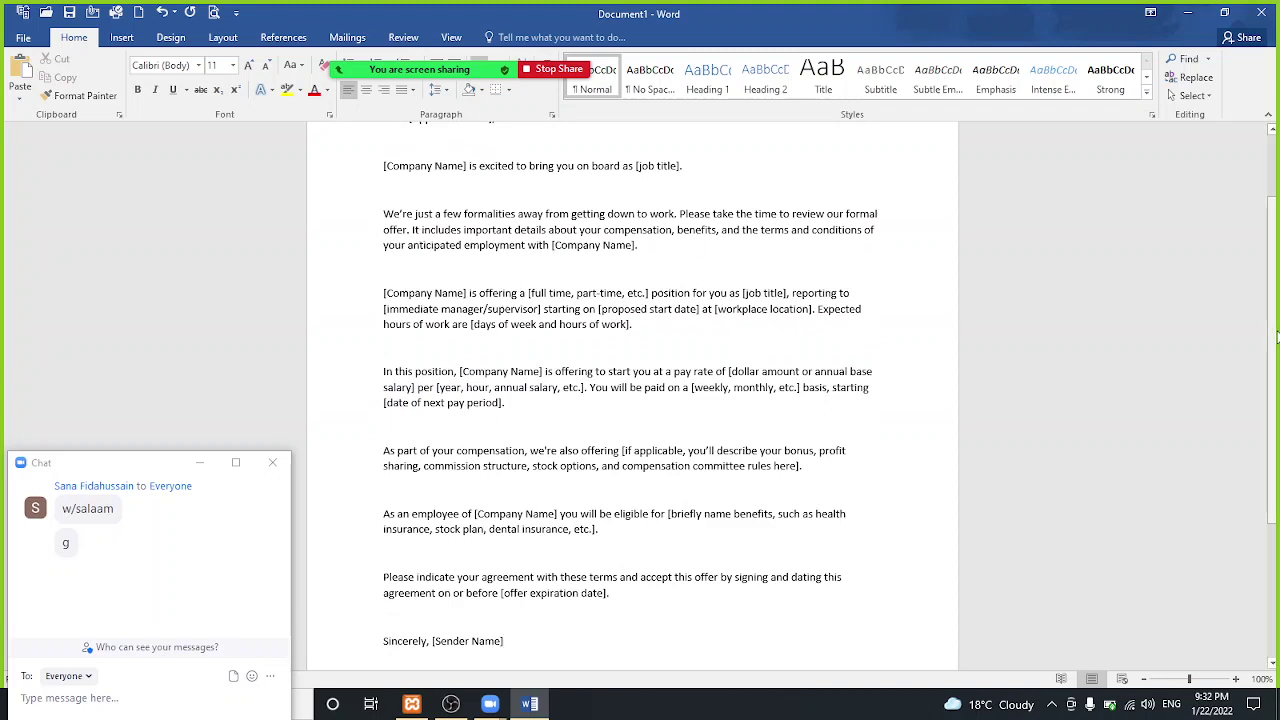
pyautogui.scroll(3, 1262, 290)
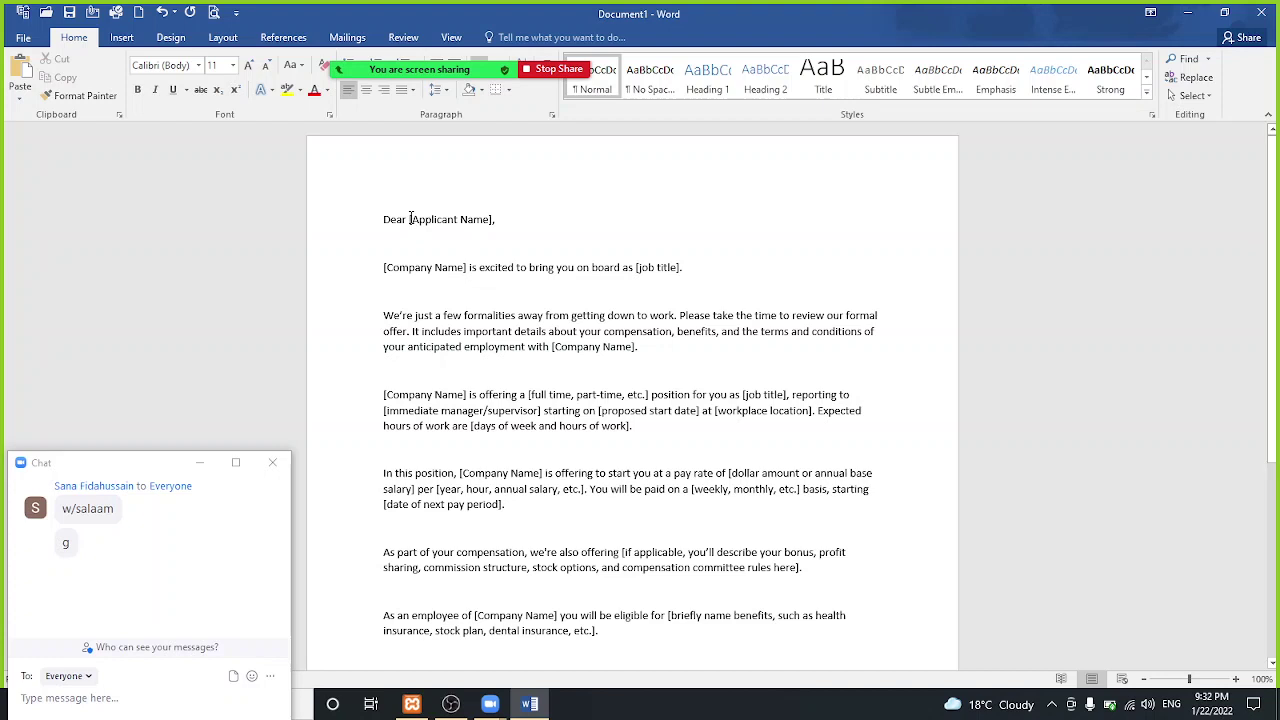
pyautogui.moveTo(410, 219); pyautogui.dragTo(502, 228)
pyautogui.press('BackSpace')
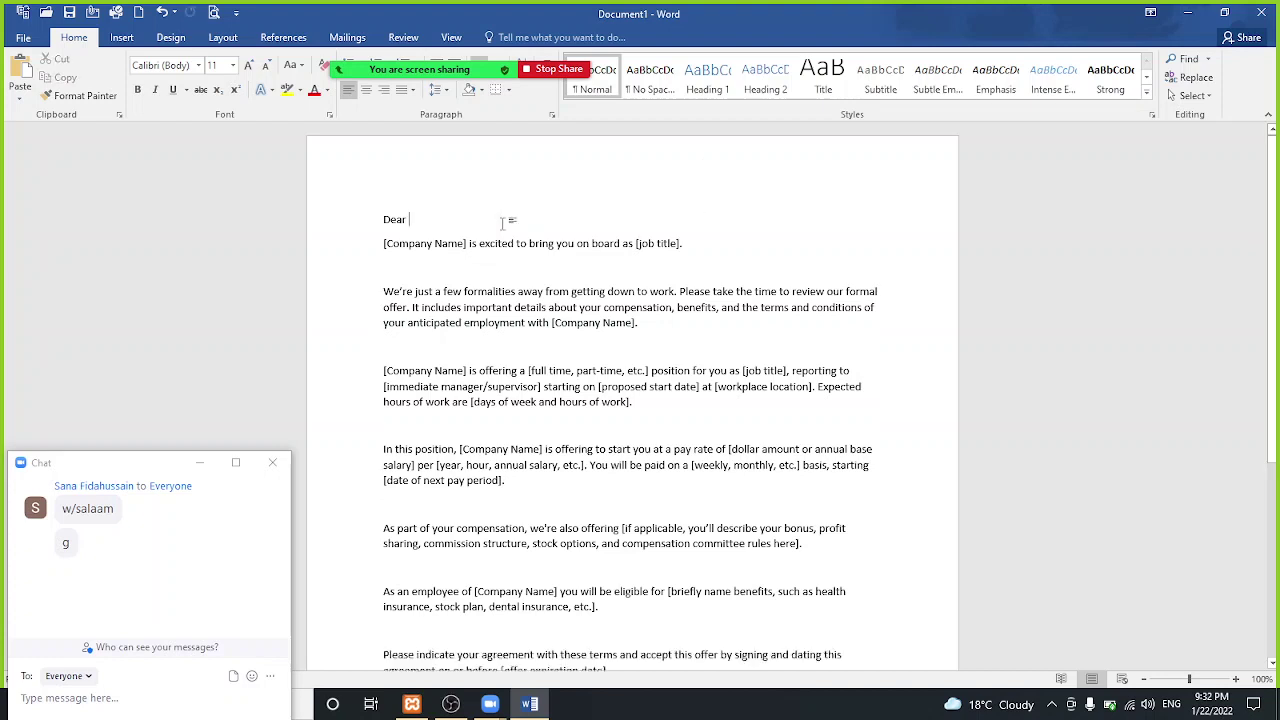
# Step: Type 'Superior Academy' over the first [Company Name] and clear the second one to reuse it
pyautogui.moveTo(467, 243); pyautogui.dragTo(383, 243)
pyautogui.press('BackSpace')
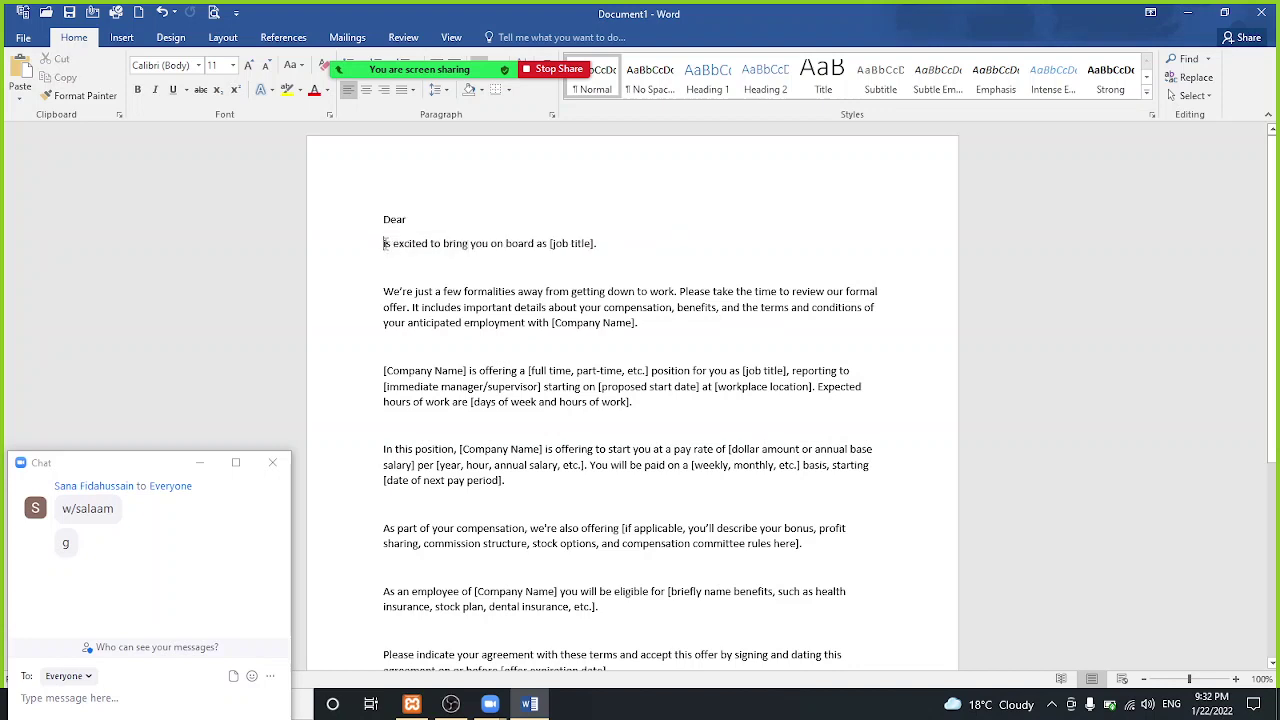
pyautogui.write('Supe')
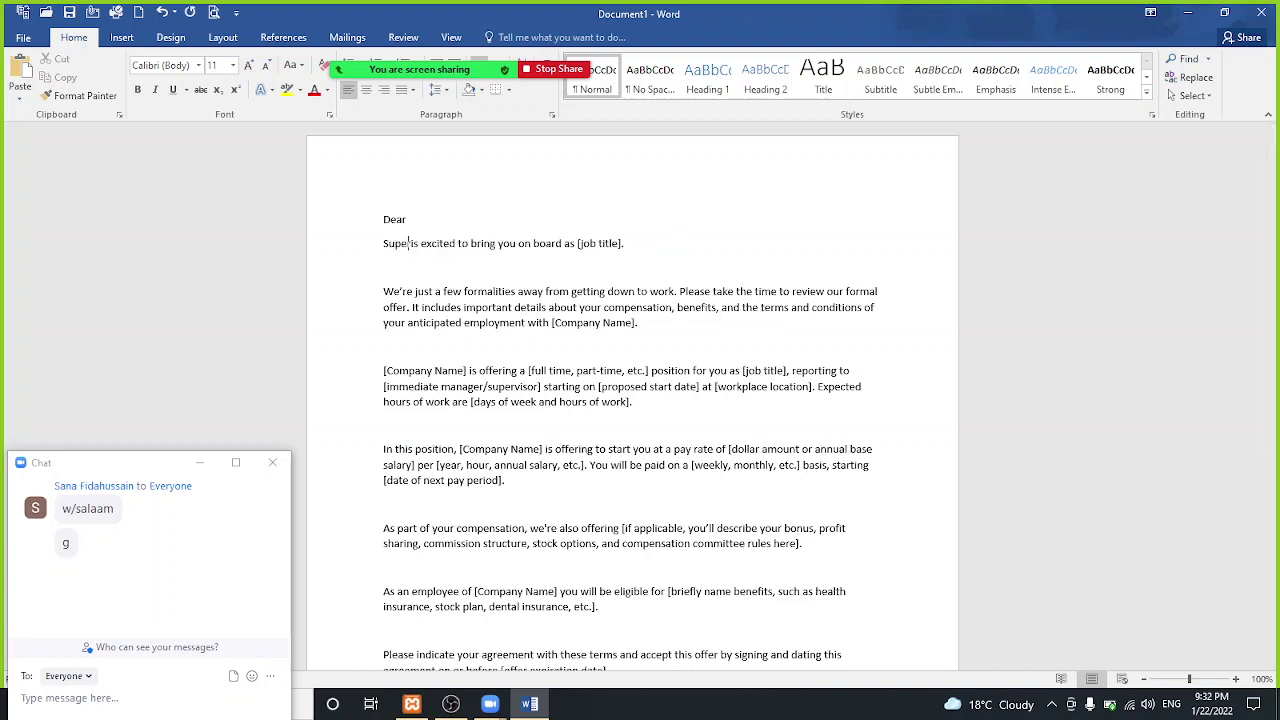
pyautogui.write('rior')
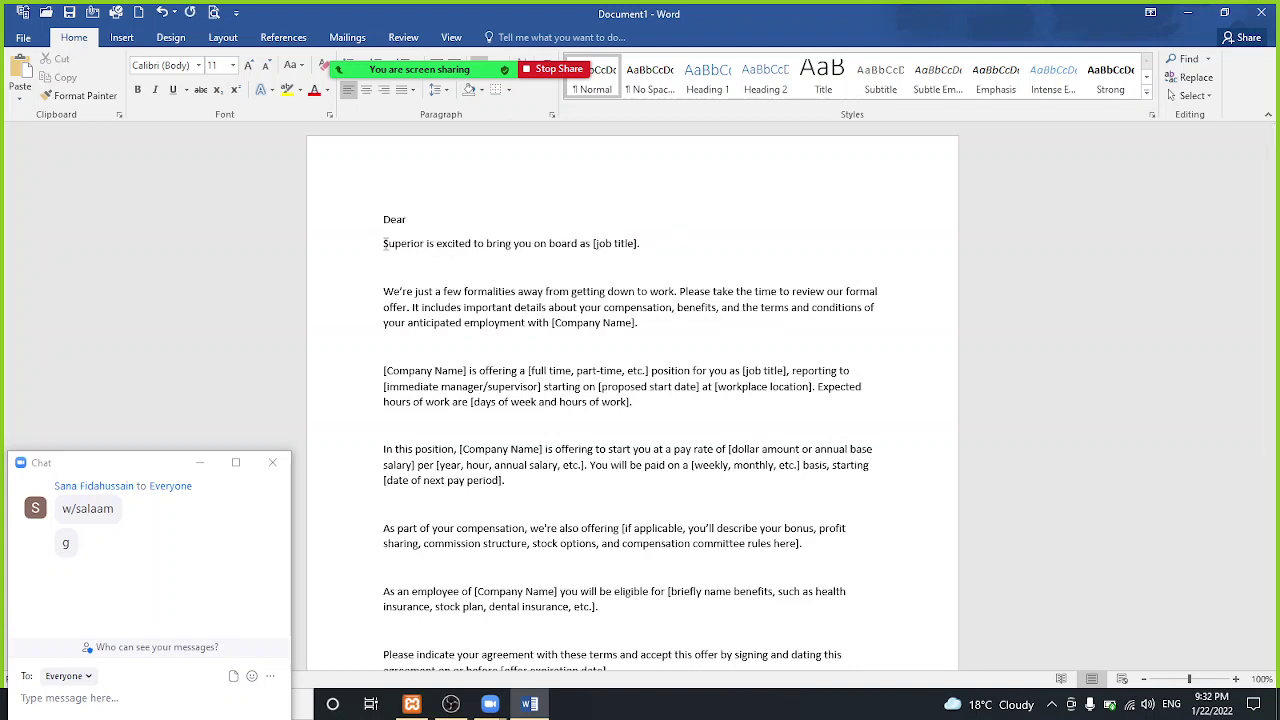
pyautogui.write(' Academy')
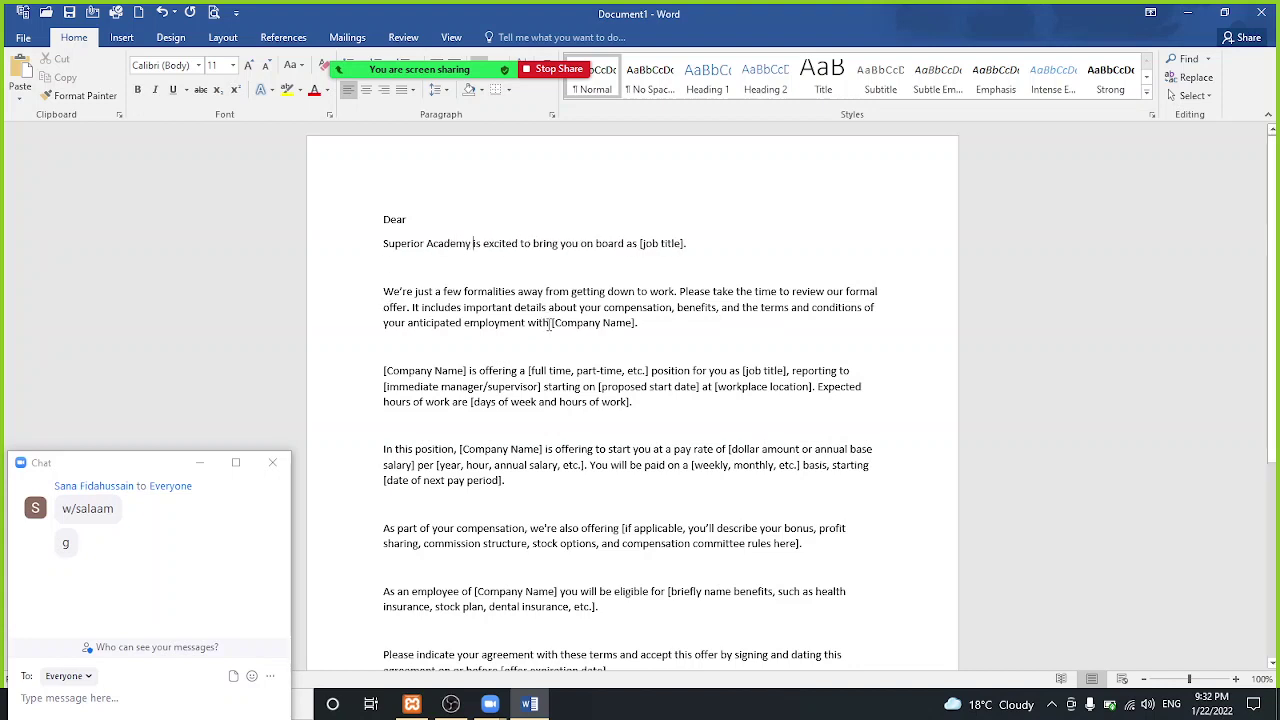
pyautogui.moveTo(551, 323); pyautogui.dragTo(617, 327)
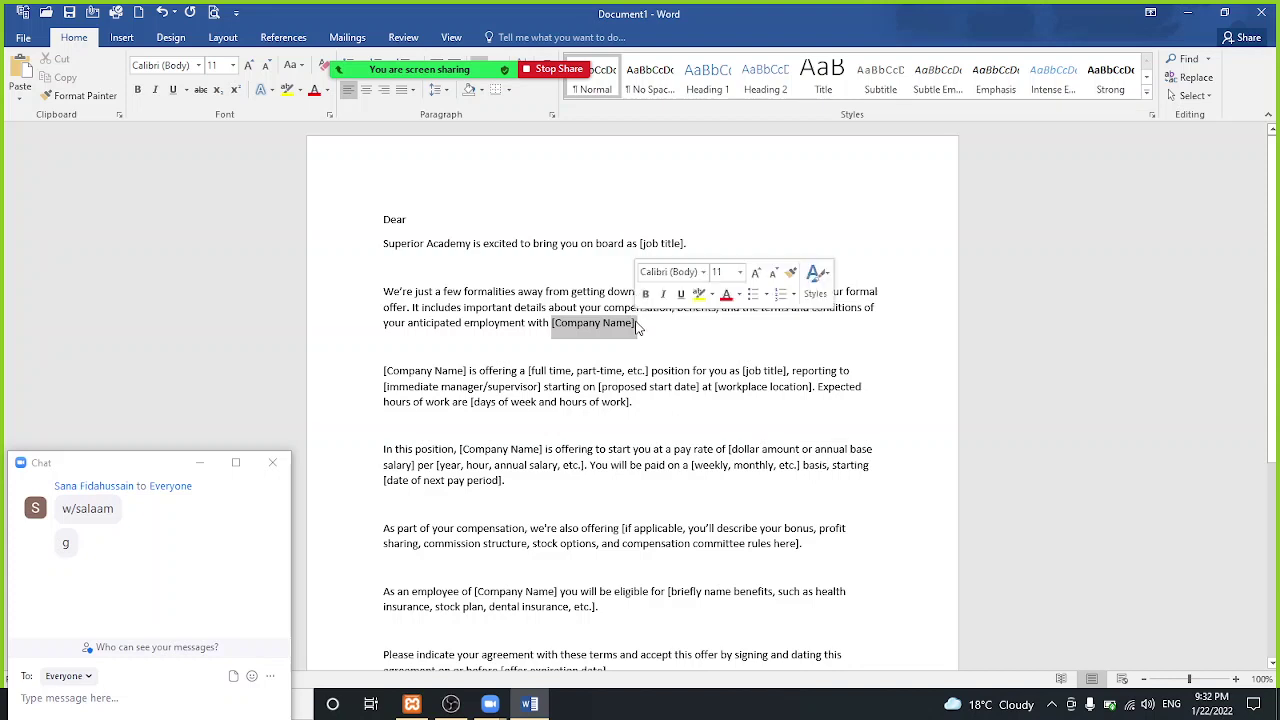
pyautogui.press('BackSpace')
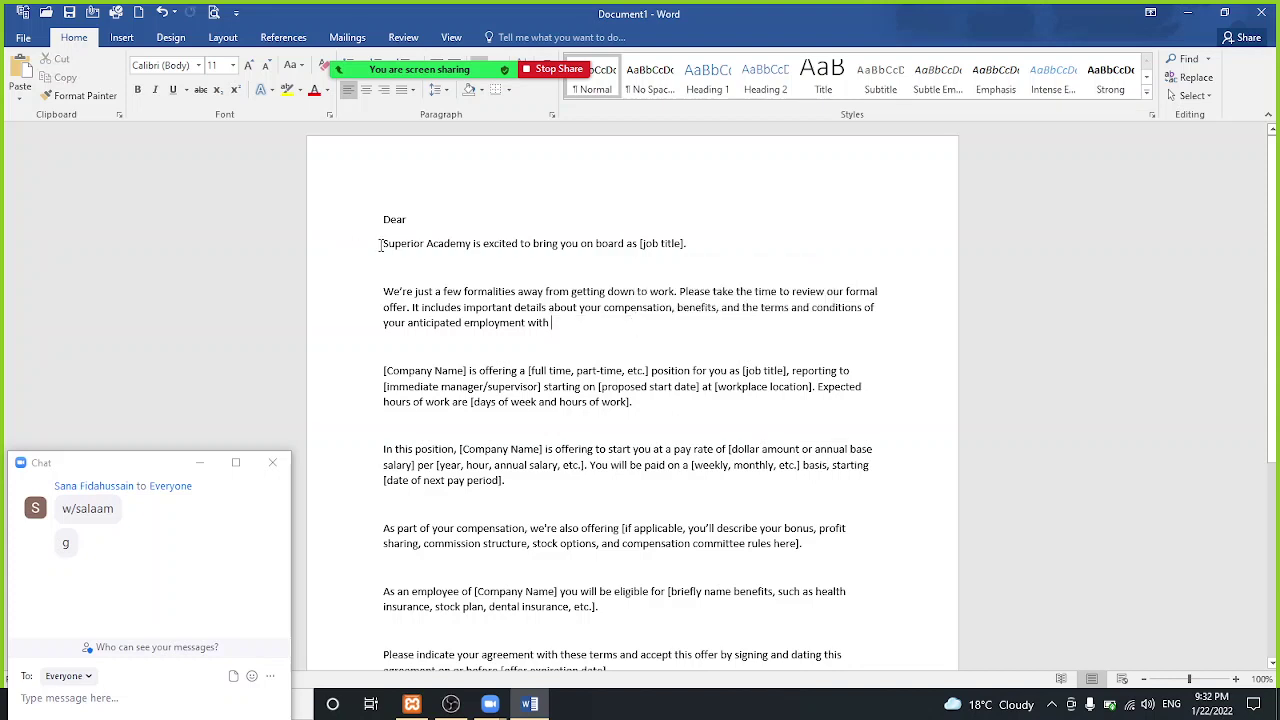
pyautogui.moveTo(382, 244); pyautogui.dragTo(471, 244)
pyautogui.hotkey('ctrl', 'c')
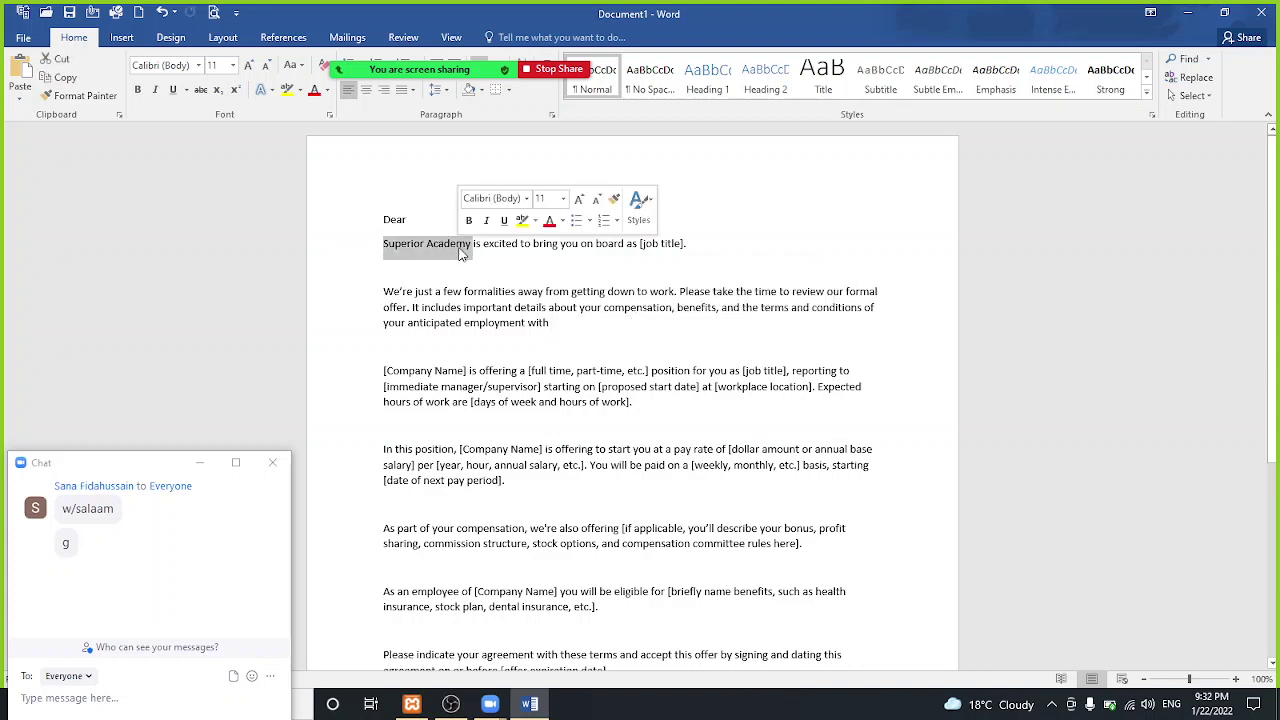
pyautogui.click(555, 323)
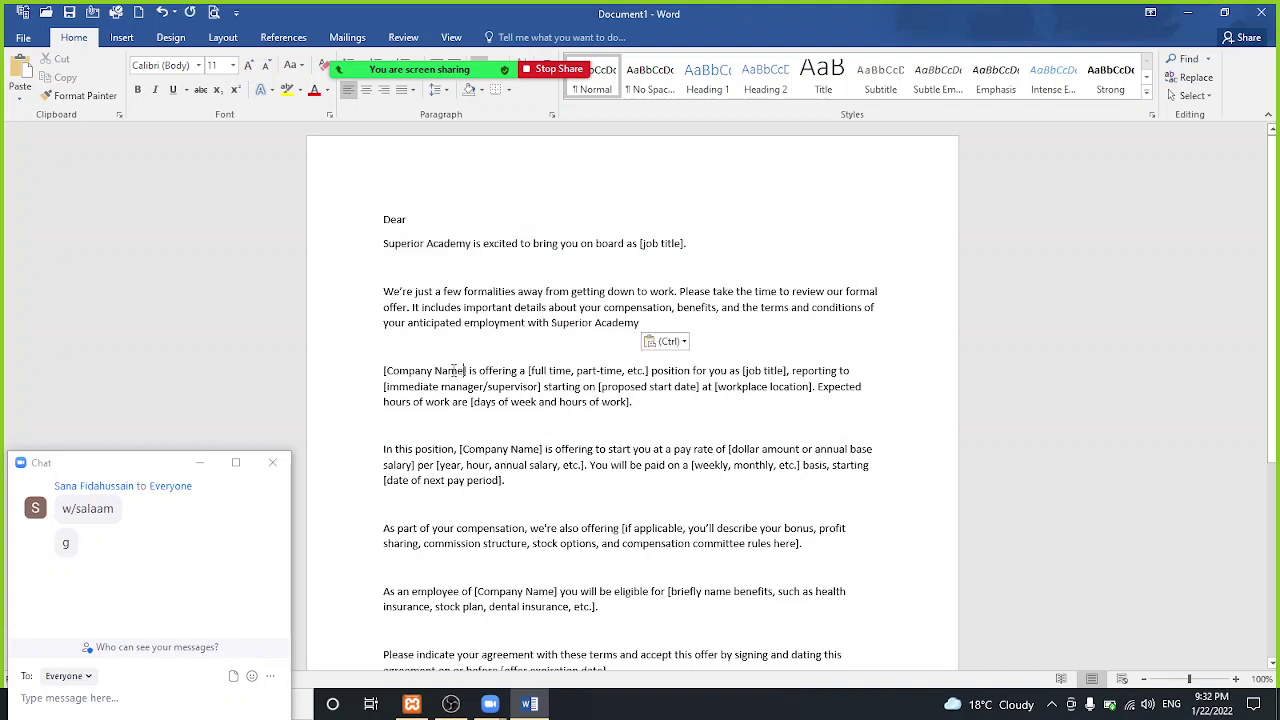
# Step: Paste Superior Academy over the third [Company Name] and reduce the employment type to part-time
pyautogui.moveTo(466, 371); pyautogui.dragTo(388, 372)
pyautogui.press('BackSpace')
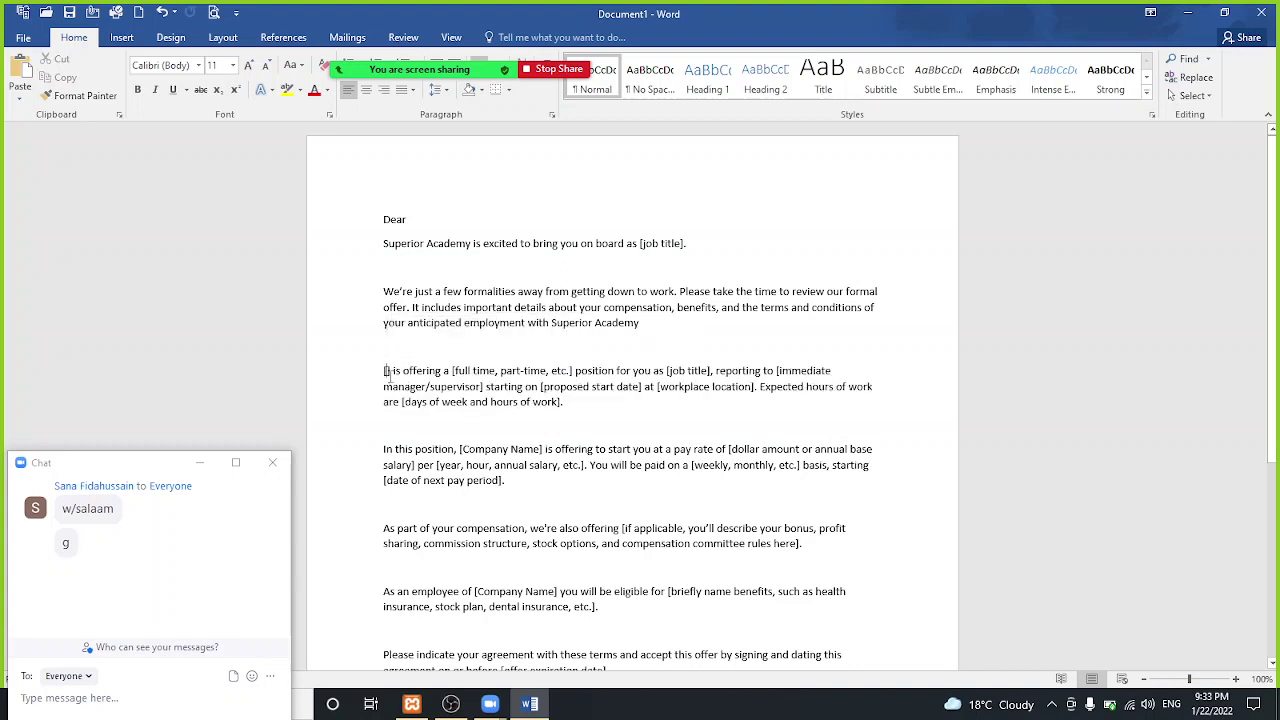
pyautogui.press('BackSpace')
pyautogui.hotkey('ctrl', 'v')
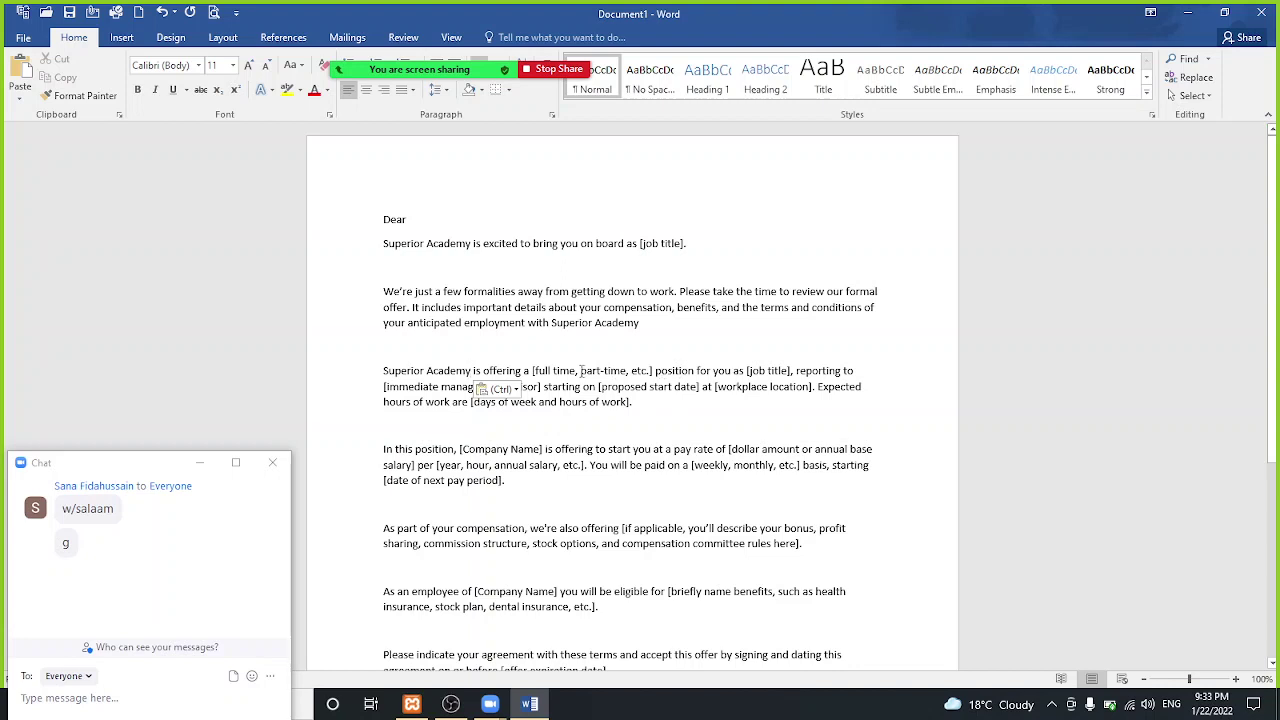
pyautogui.click(581, 370)
pyautogui.press('BackSpace')
pyautogui.press('BackSpace')
pyautogui.press('BackSpace')
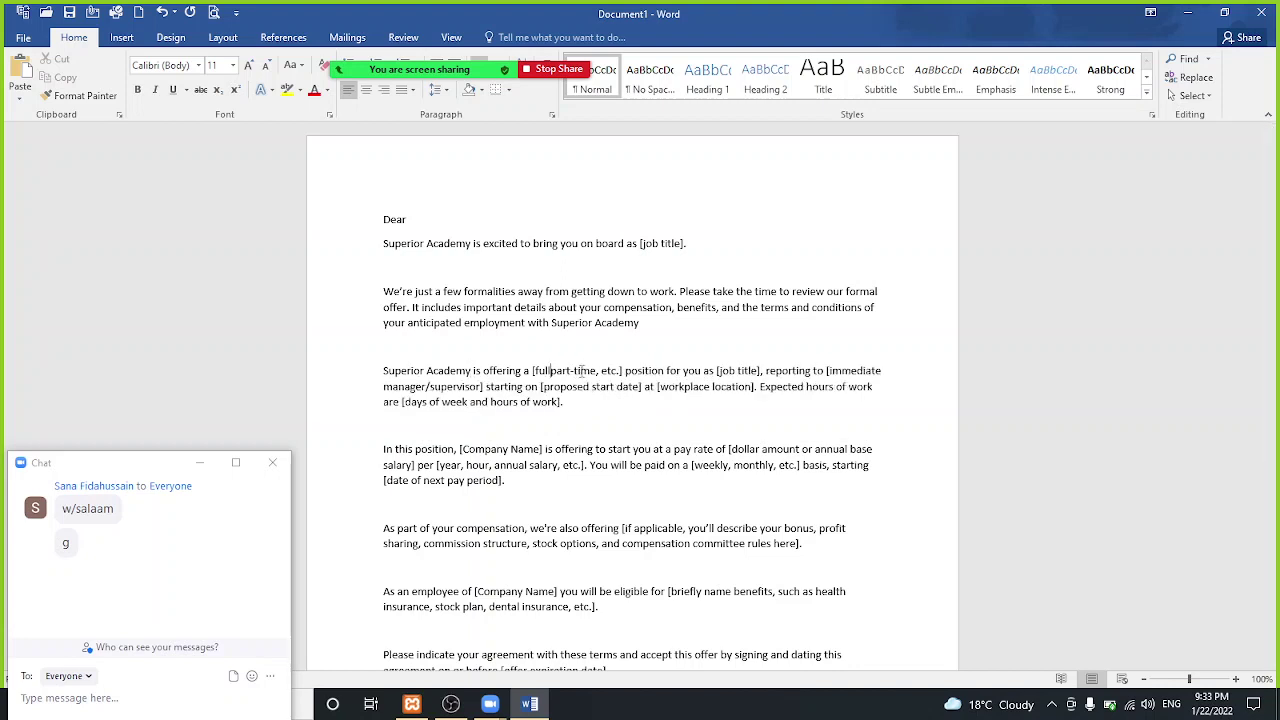
pyautogui.press('BackSpace')
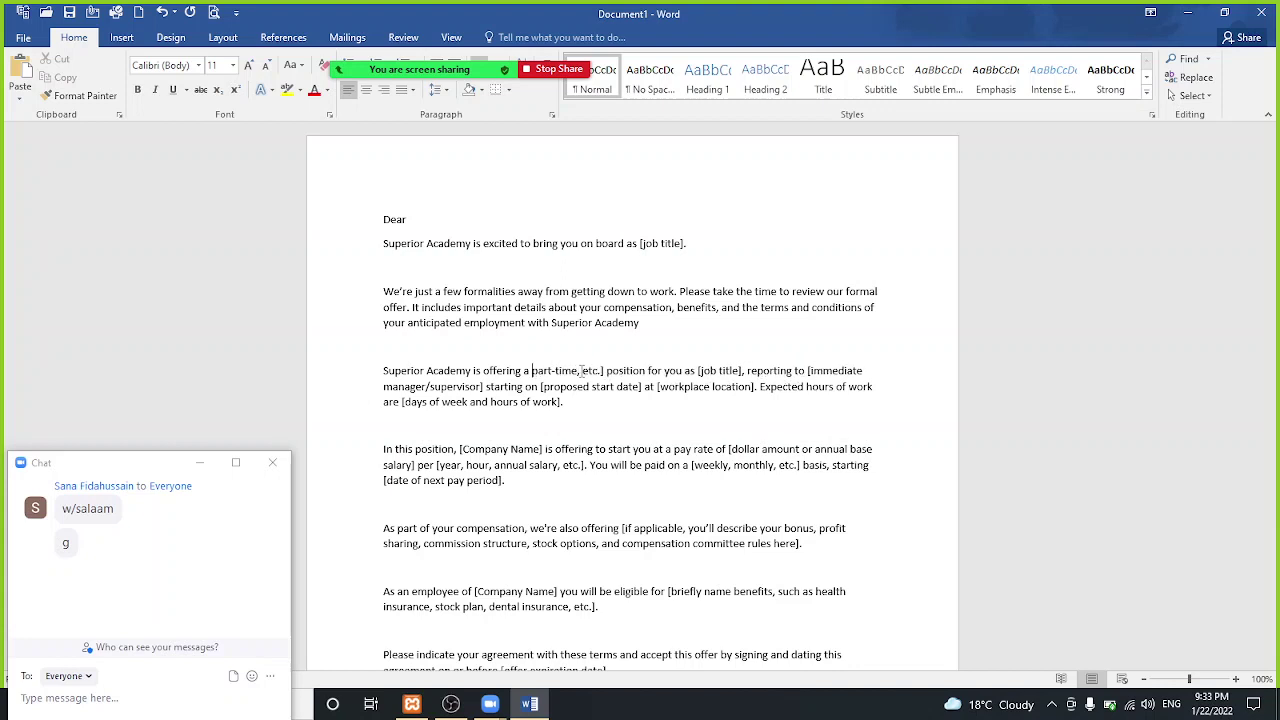
pyautogui.press('BackSpace')
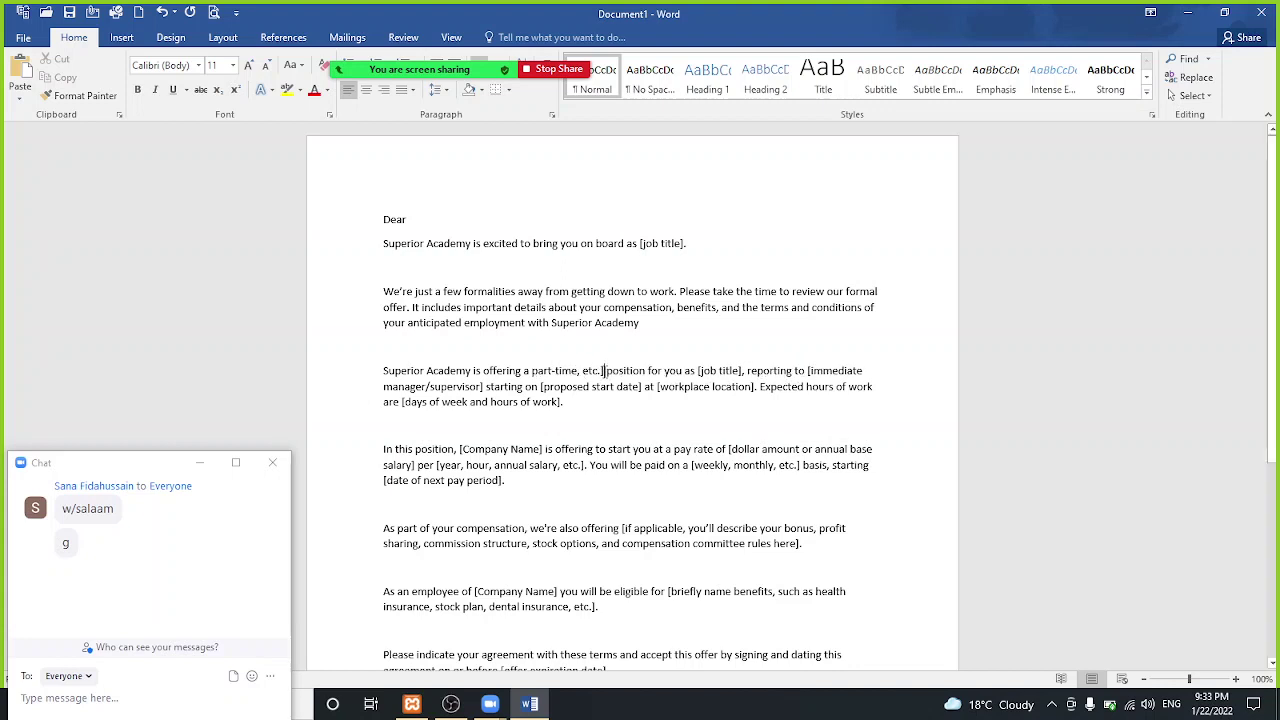
pyautogui.press('BackSpace')
pyautogui.press('BackSpace')
pyautogui.press('BackSpace')
pyautogui.press('BackSpace')
pyautogui.press('BackSpace')
pyautogui.press('BackSpace')
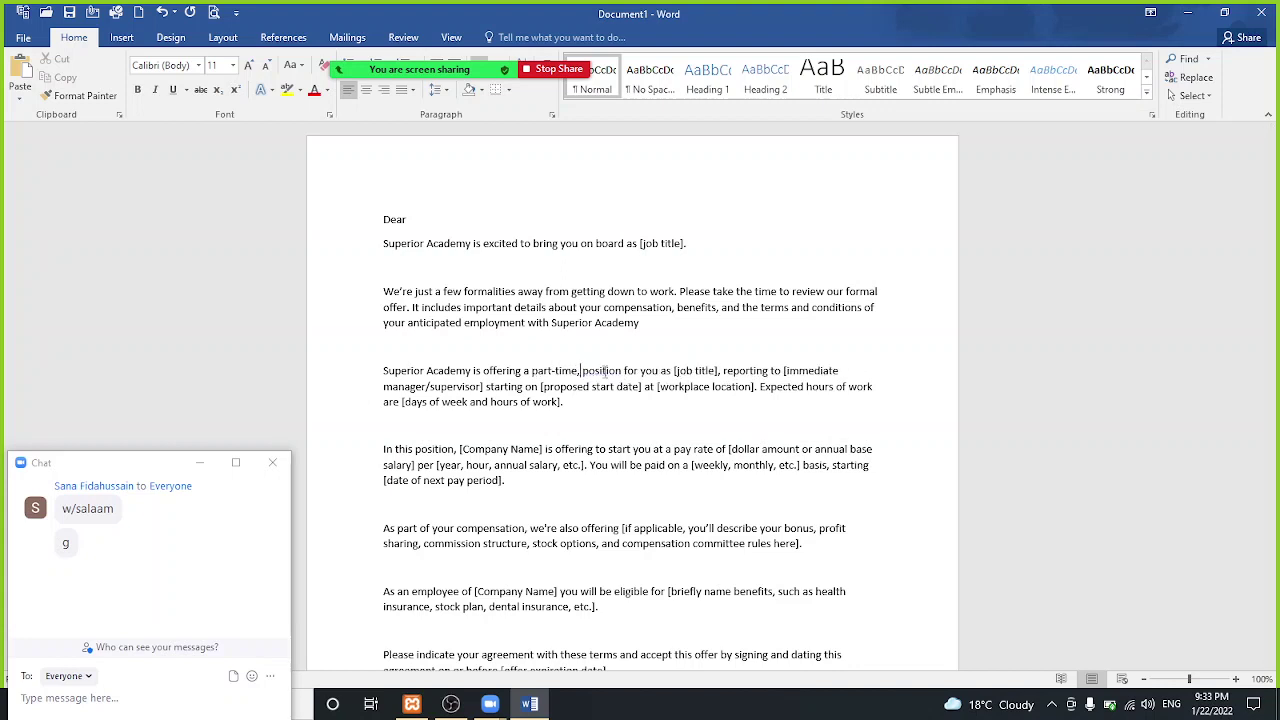
pyautogui.press('BackSpace')
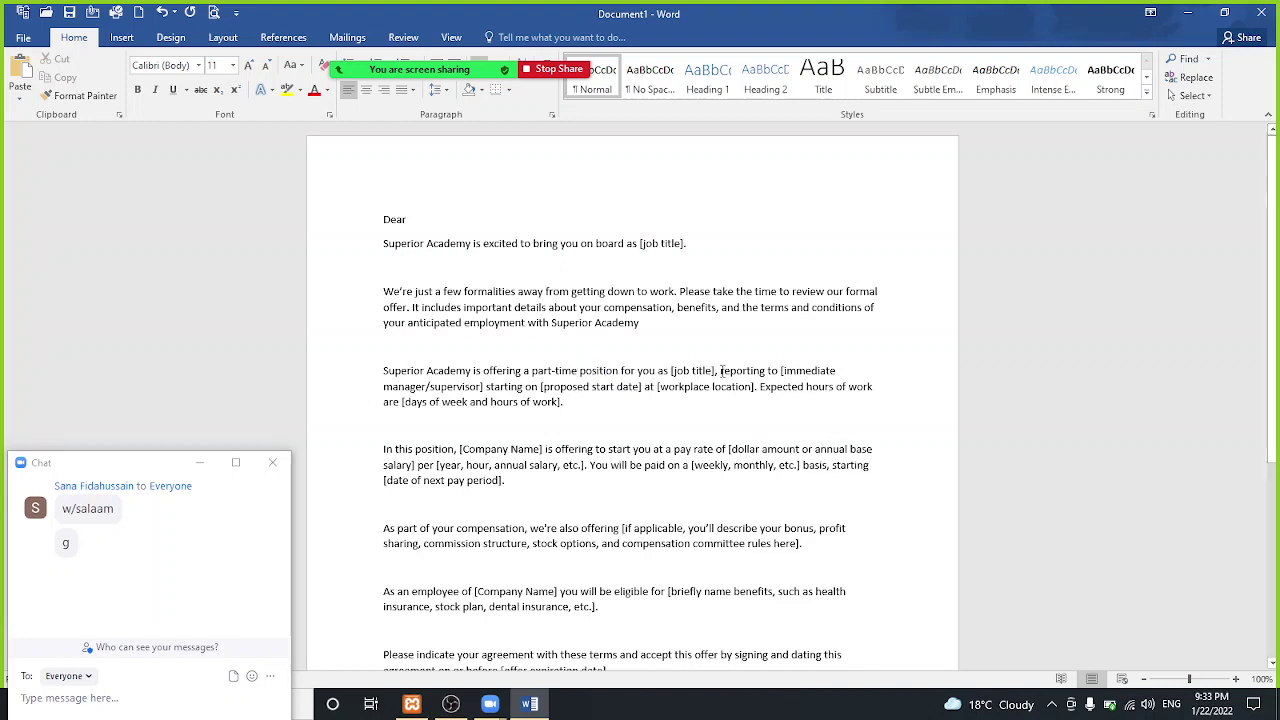
# Step: Replace [job title] with 'teacher' and apply the 'teacher. Reporting' spelling correction
pyautogui.moveTo(720, 371); pyautogui.dragTo(674, 372)
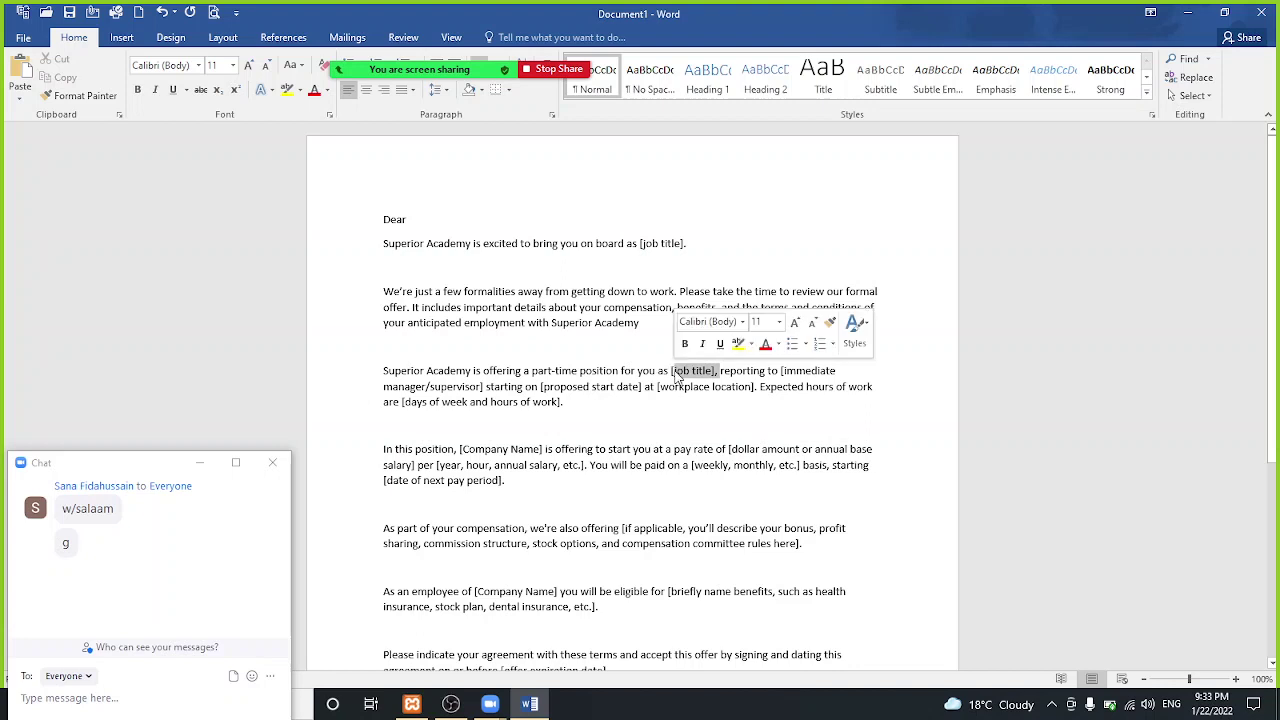
pyautogui.press('BackSpace')
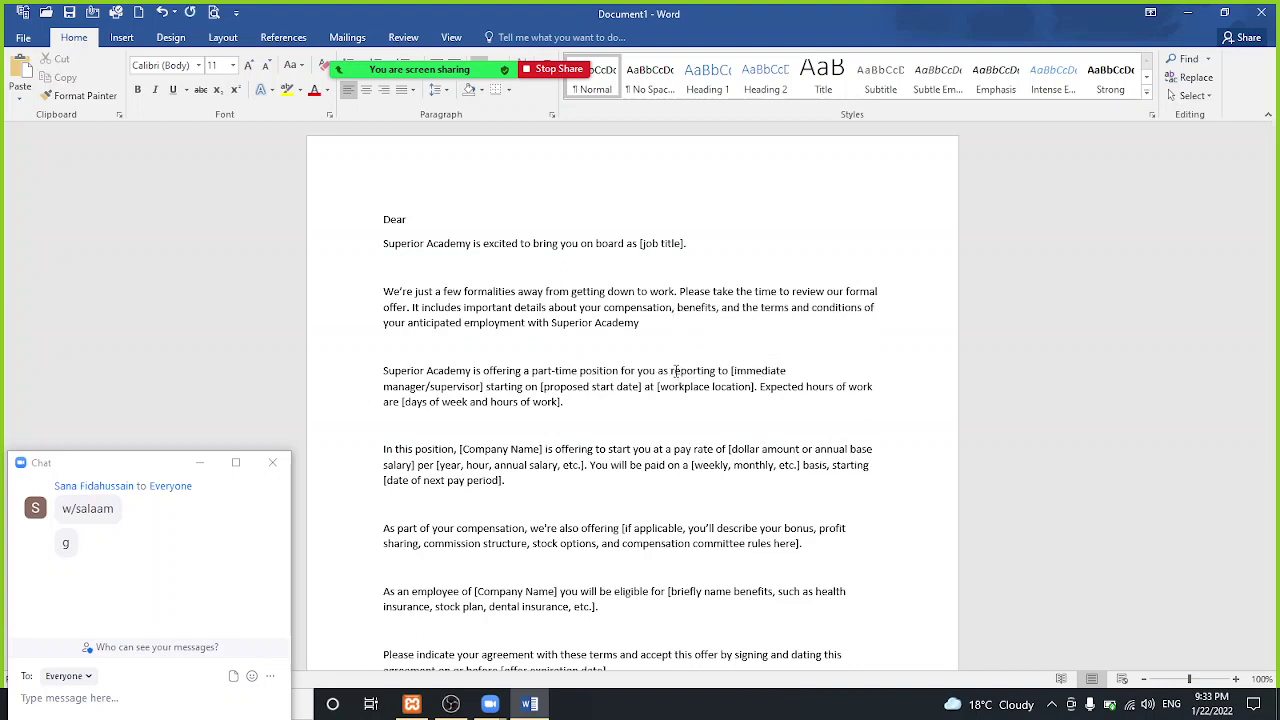
pyautogui.write('t')
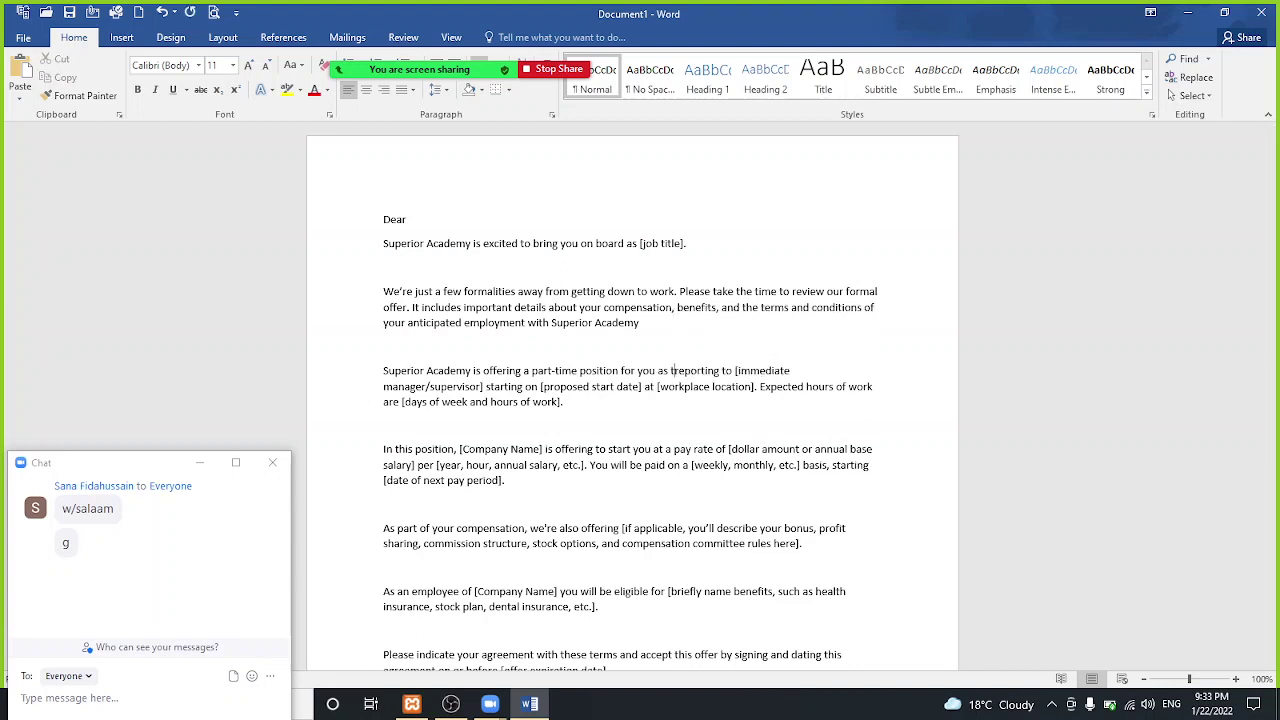
pyautogui.write('eacher')
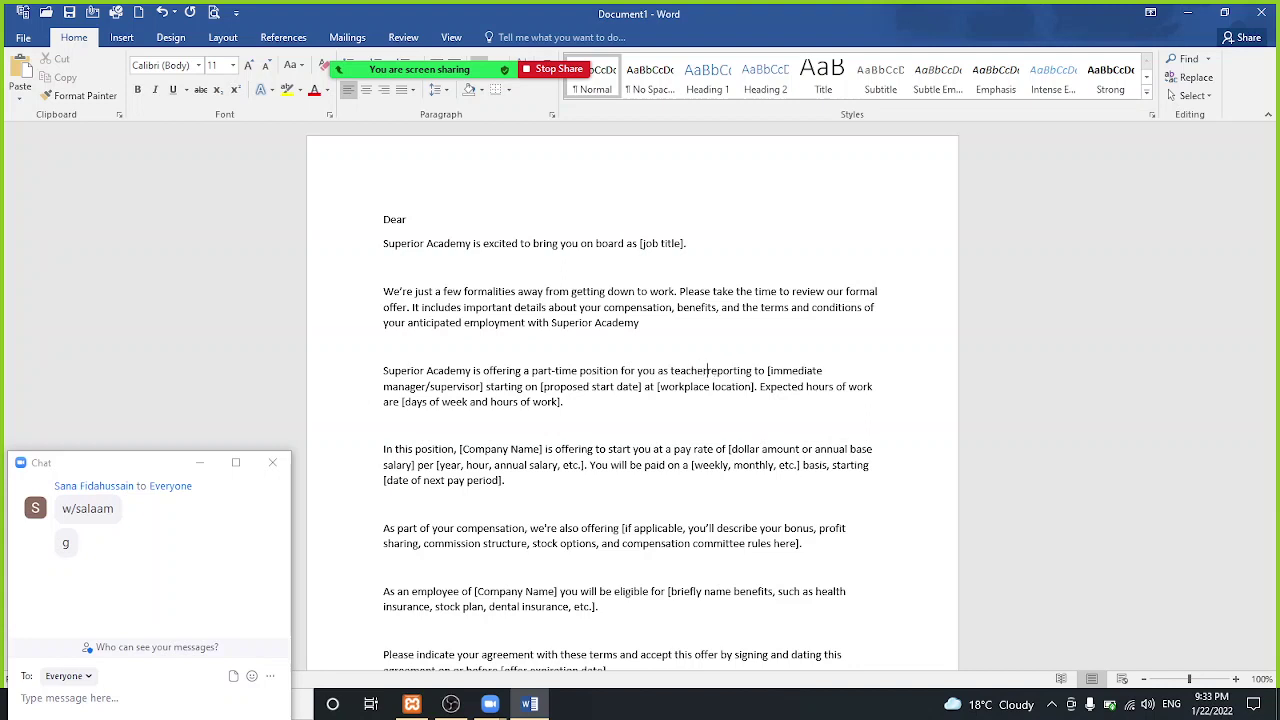
pyautogui.press('BackSpace')
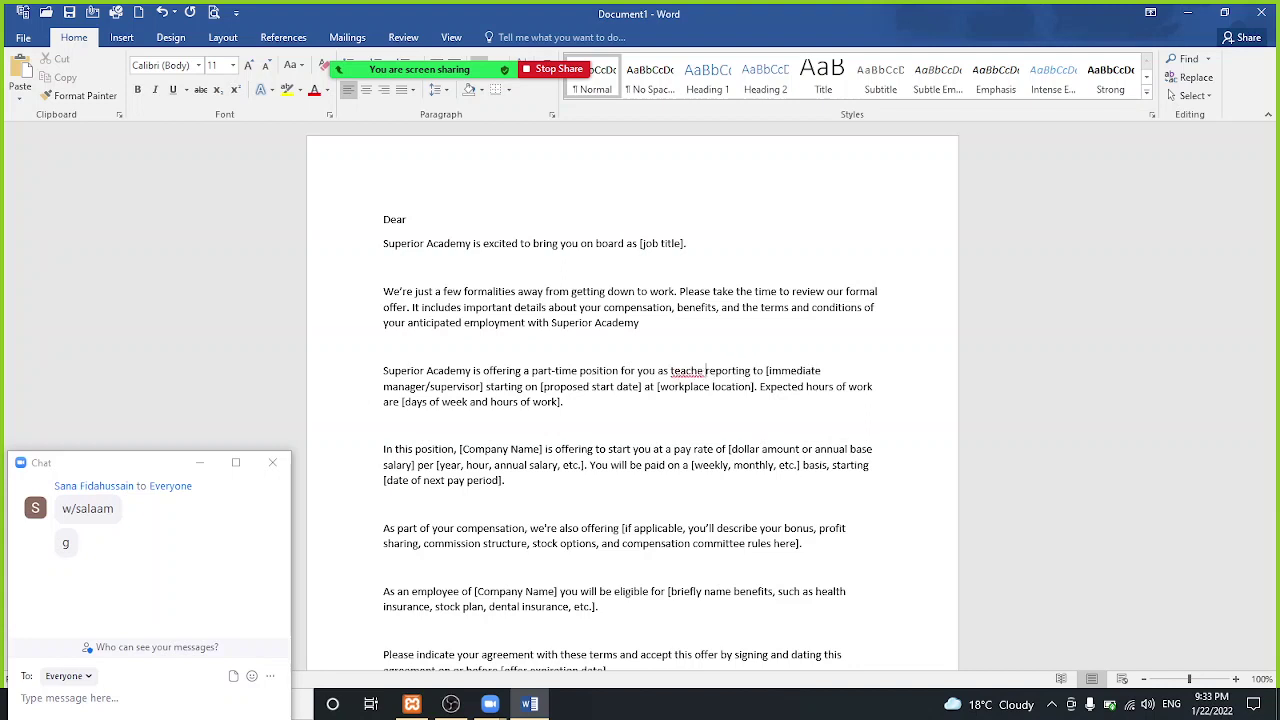
pyautogui.rightClick(706, 370)
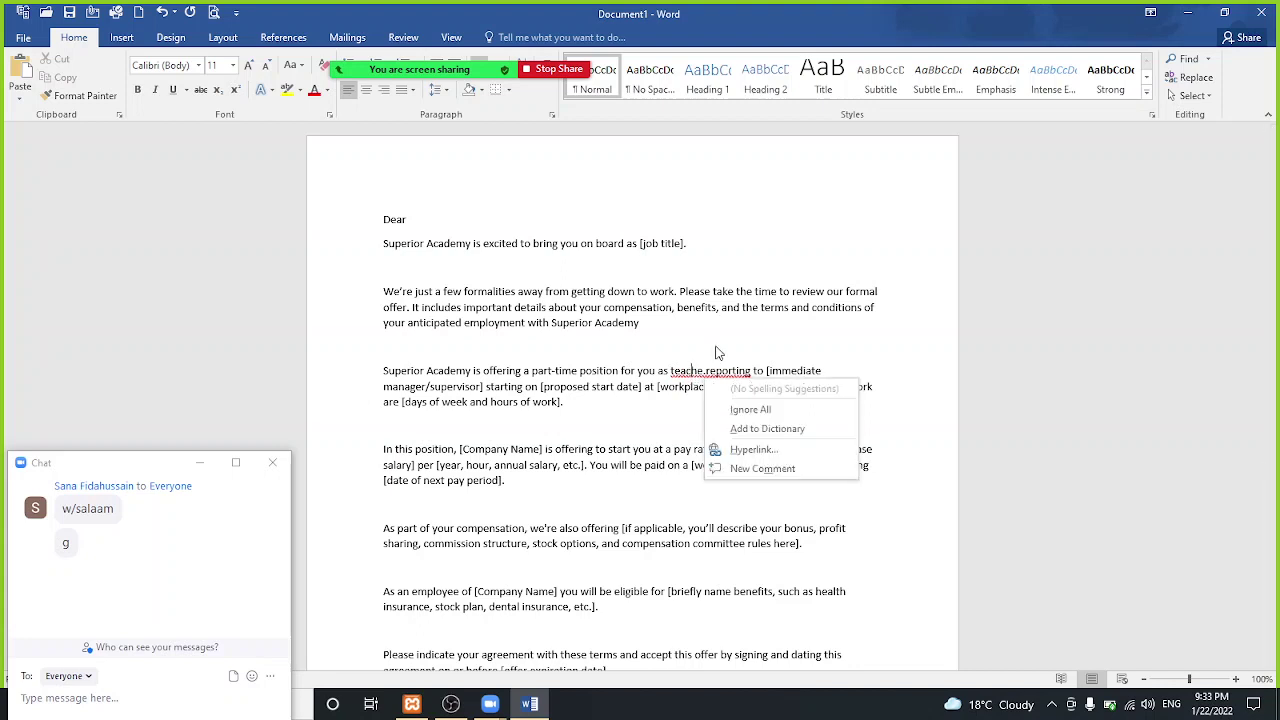
pyautogui.press('Escape')
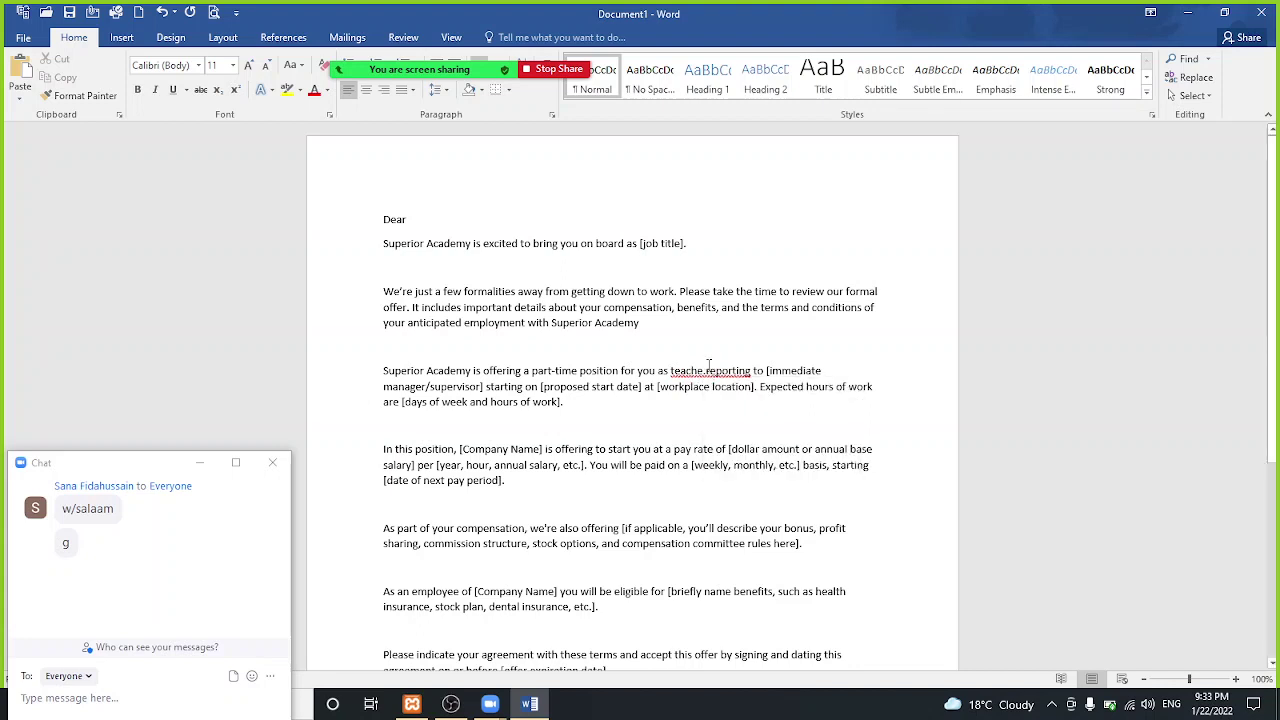
pyautogui.write('r')
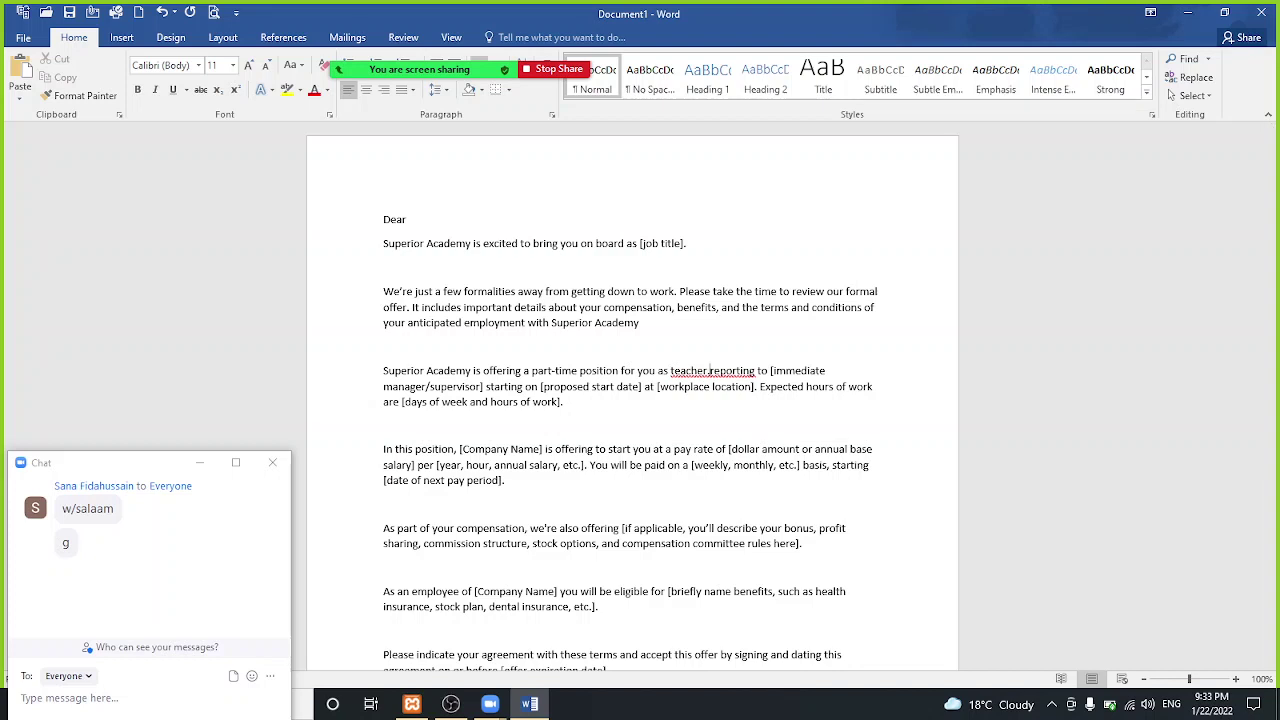
pyautogui.rightClick(740, 377)
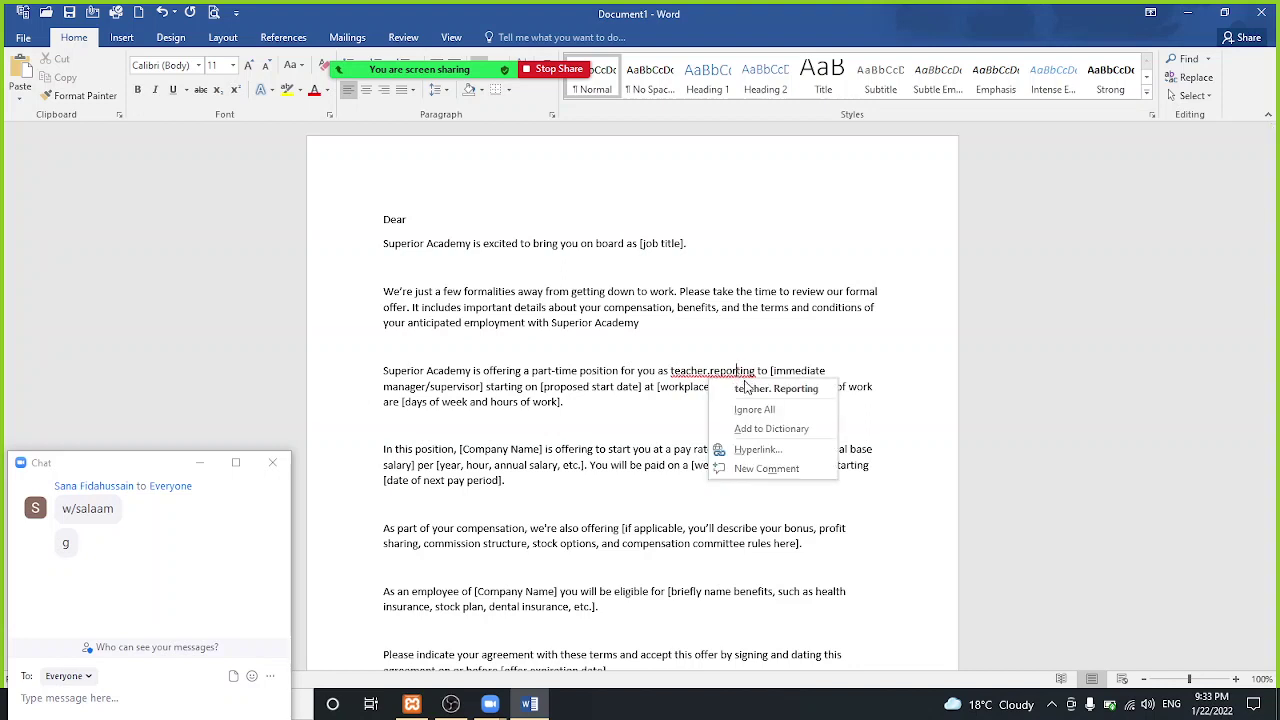
pyautogui.click(776, 389)
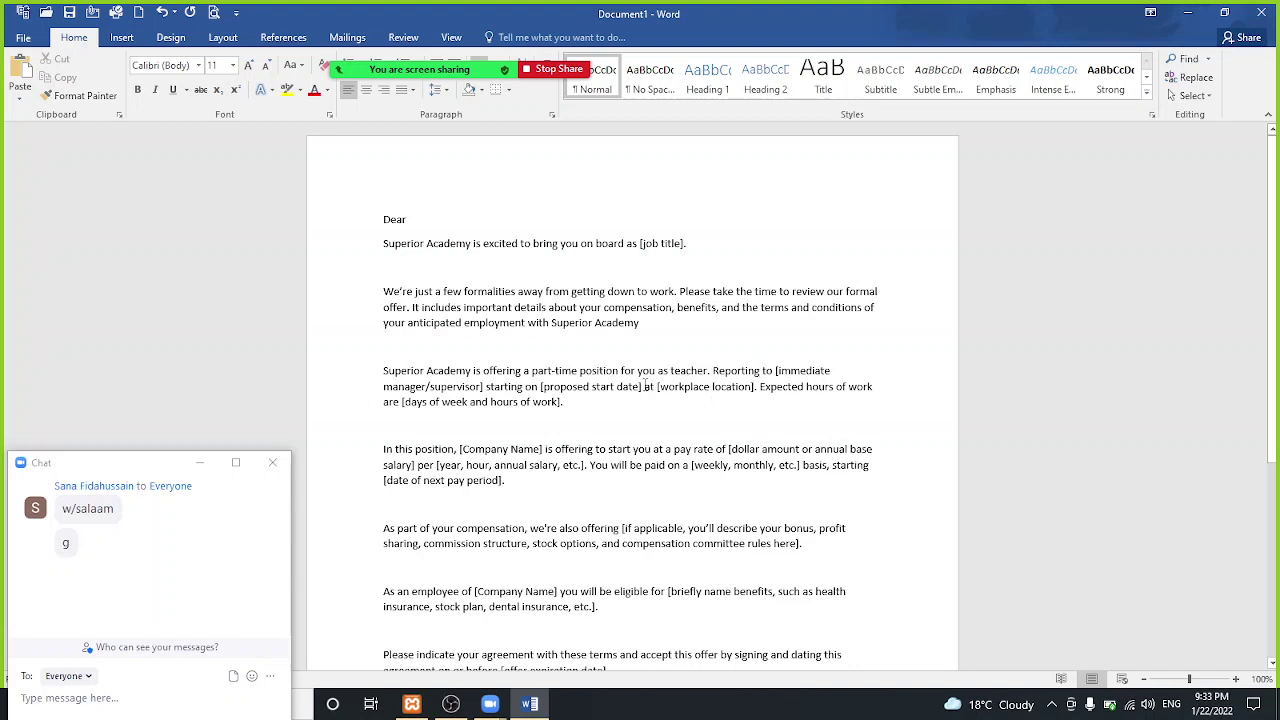
# Step: Set the start date to '20 feb' and the location to 'Naval colony.'
pyautogui.press('BackSpace')
pyautogui.press('BackSpace')
pyautogui.press('BackSpace')
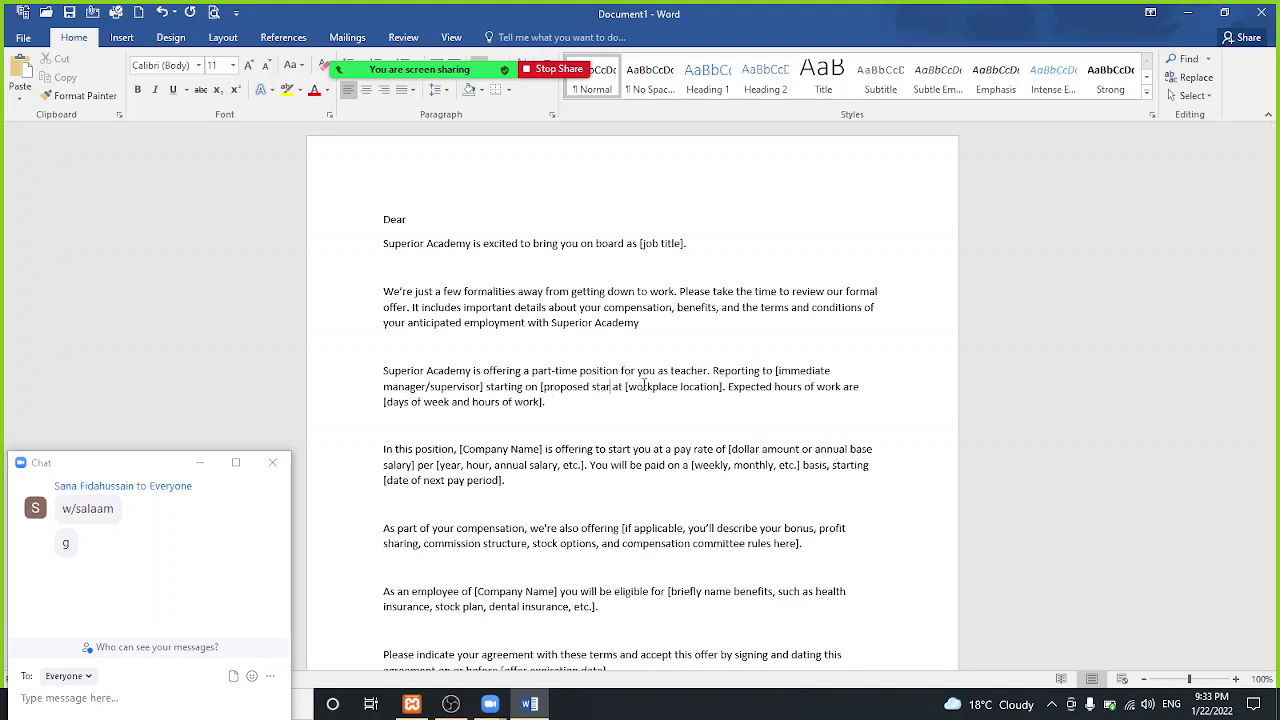
pyautogui.press('BackSpace')
pyautogui.press('BackSpace')
pyautogui.press('BackSpace')
pyautogui.press('BackSpace')
pyautogui.press('BackSpace')
pyautogui.press('BackSpace')
pyautogui.press('BackSpace')
pyautogui.press('BackSpace')
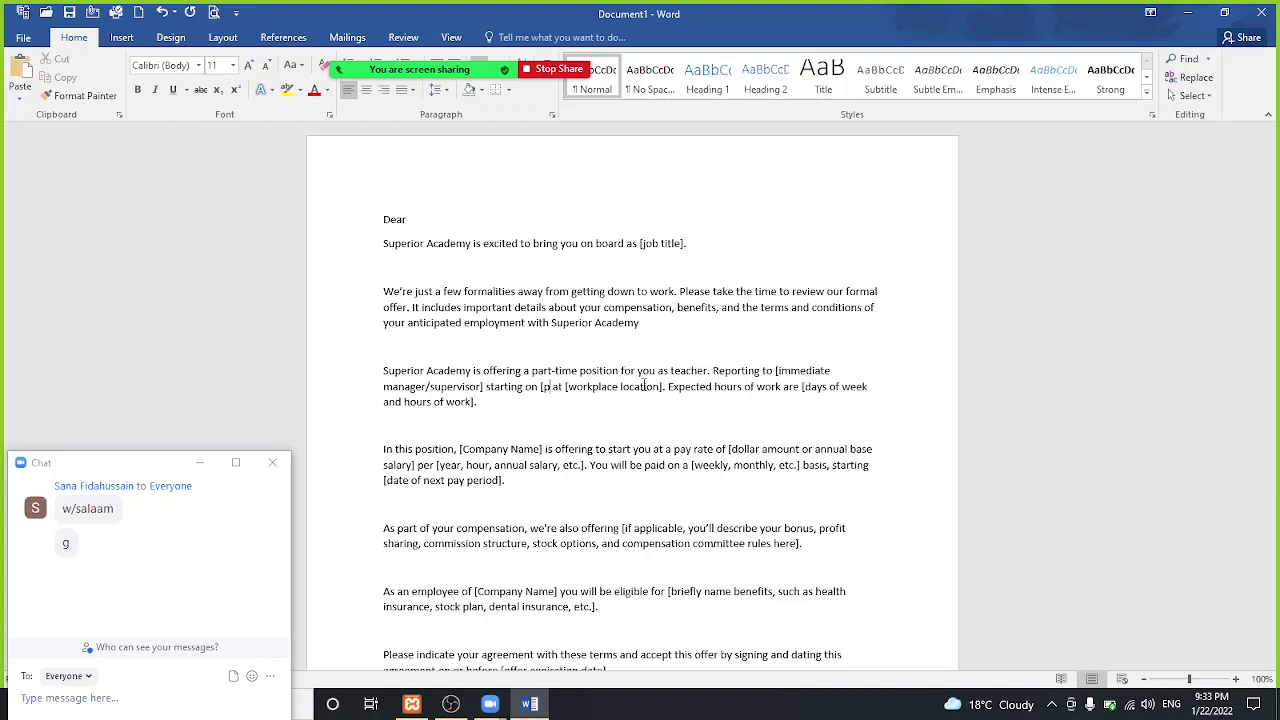
pyautogui.press('BackSpace')
pyautogui.press('BackSpace')
pyautogui.write('20 ')
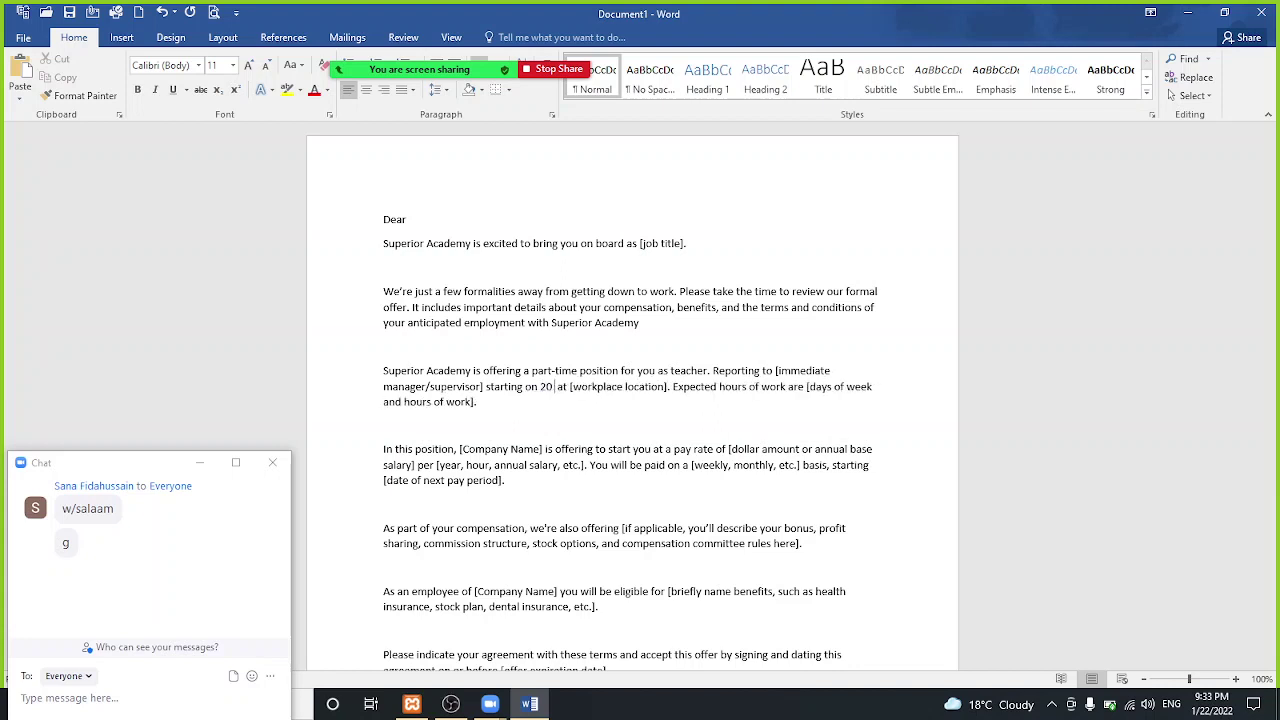
pyautogui.write('eb')
pyautogui.press('BackSpace')
pyautogui.press('BackSpace')
pyautogui.write('feb')
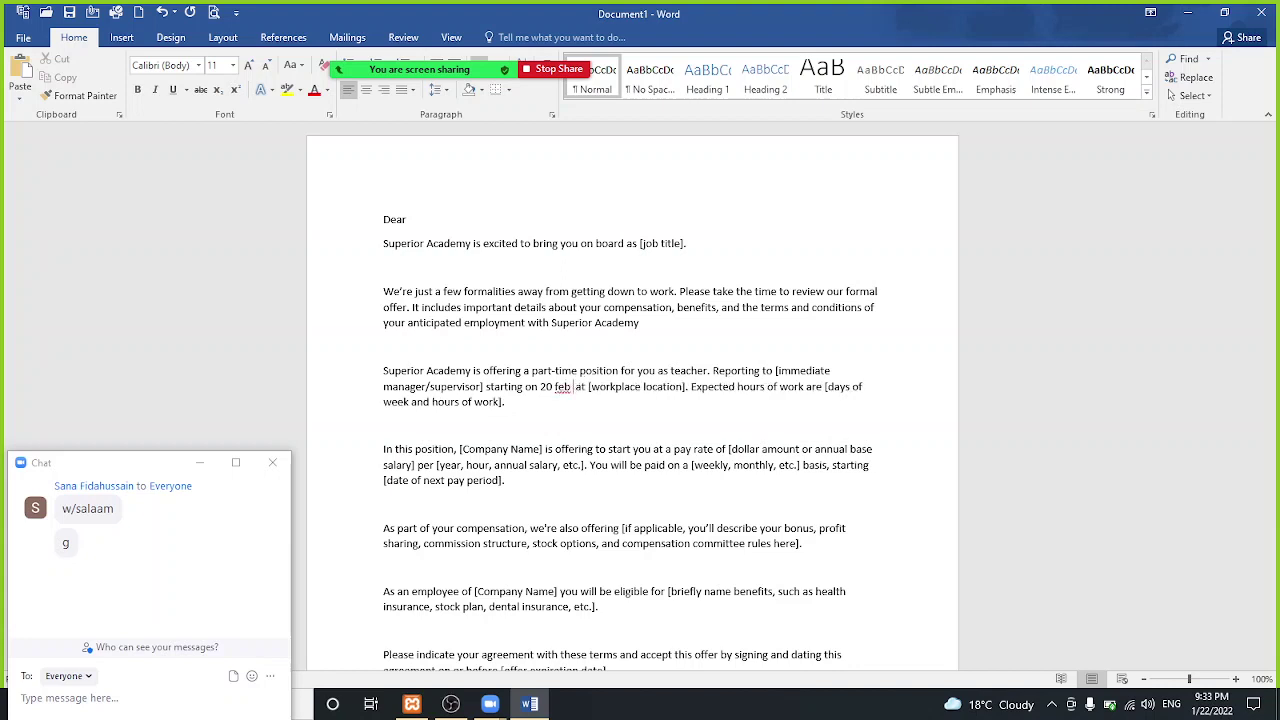
pyautogui.press('BackSpace')
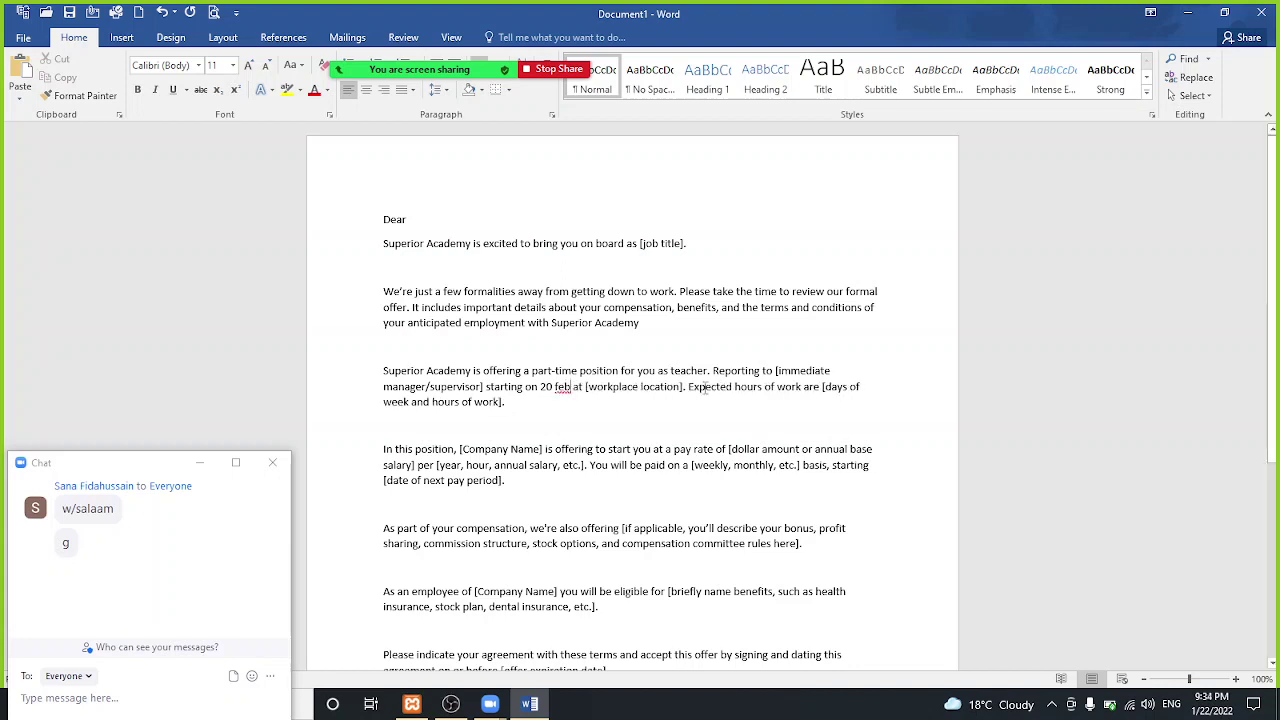
pyautogui.moveTo(686, 387); pyautogui.dragTo(590, 395)
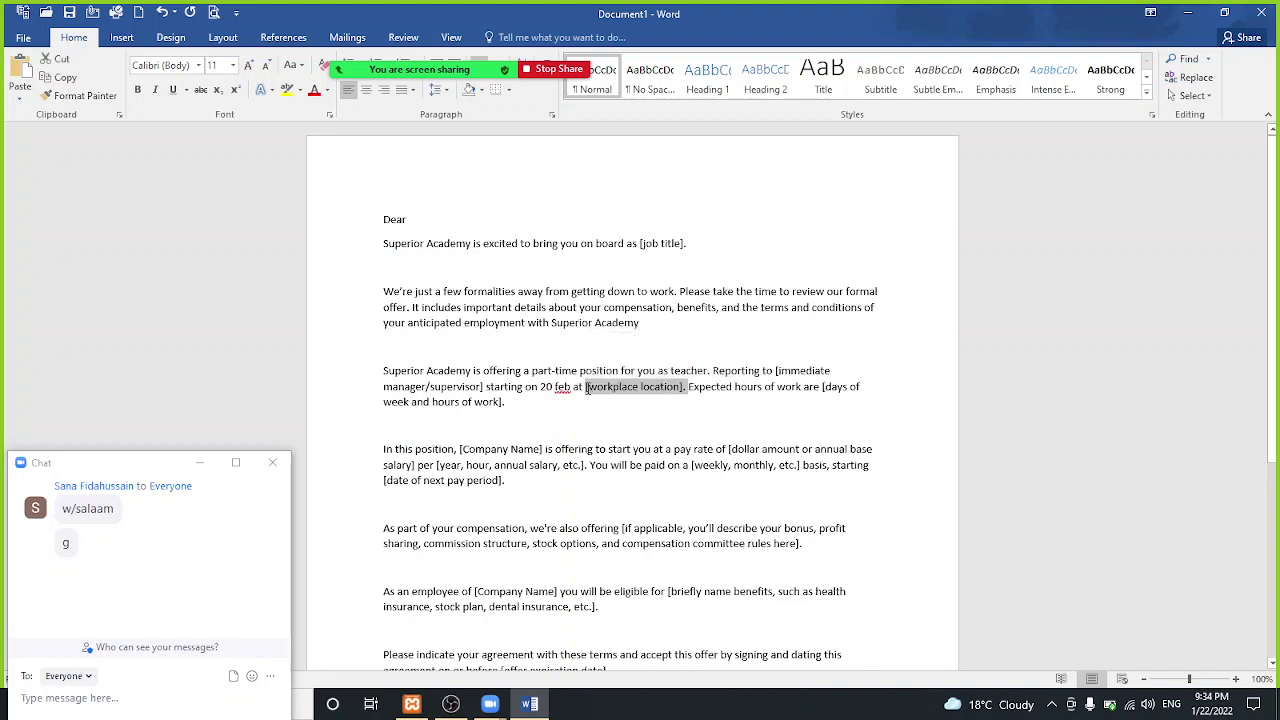
pyautogui.write('Nava')
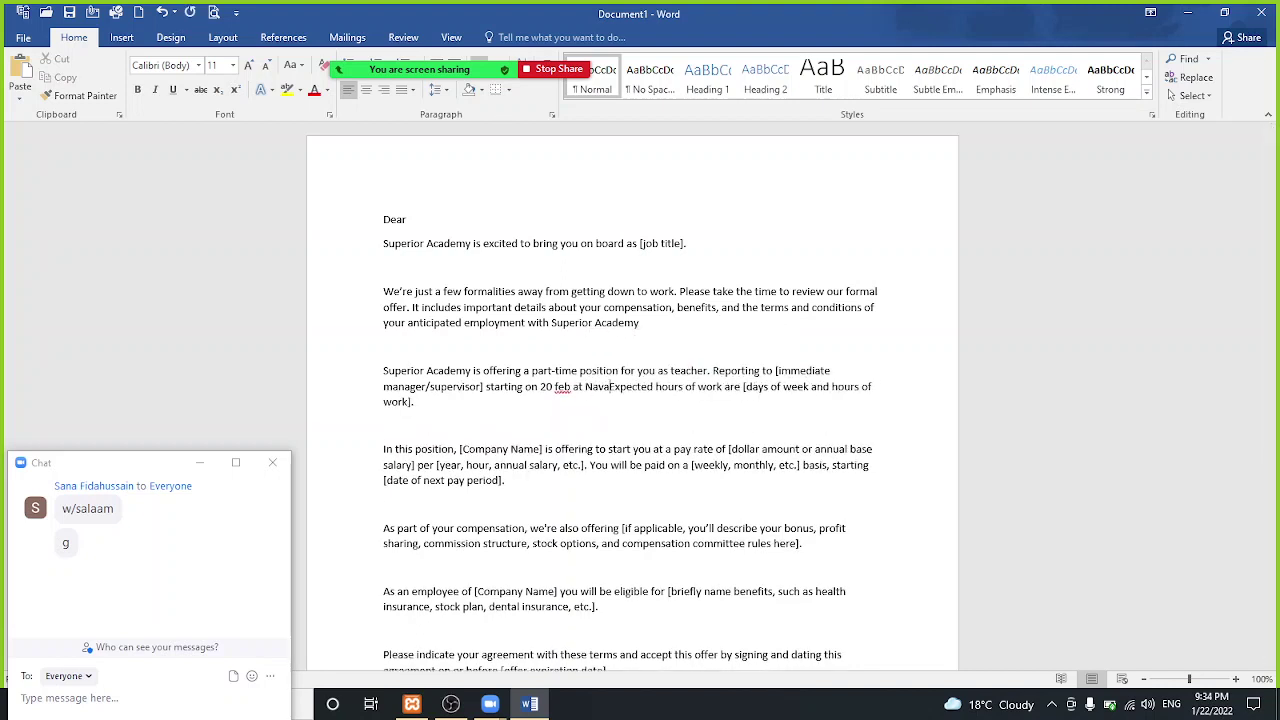
pyautogui.write('l colony')
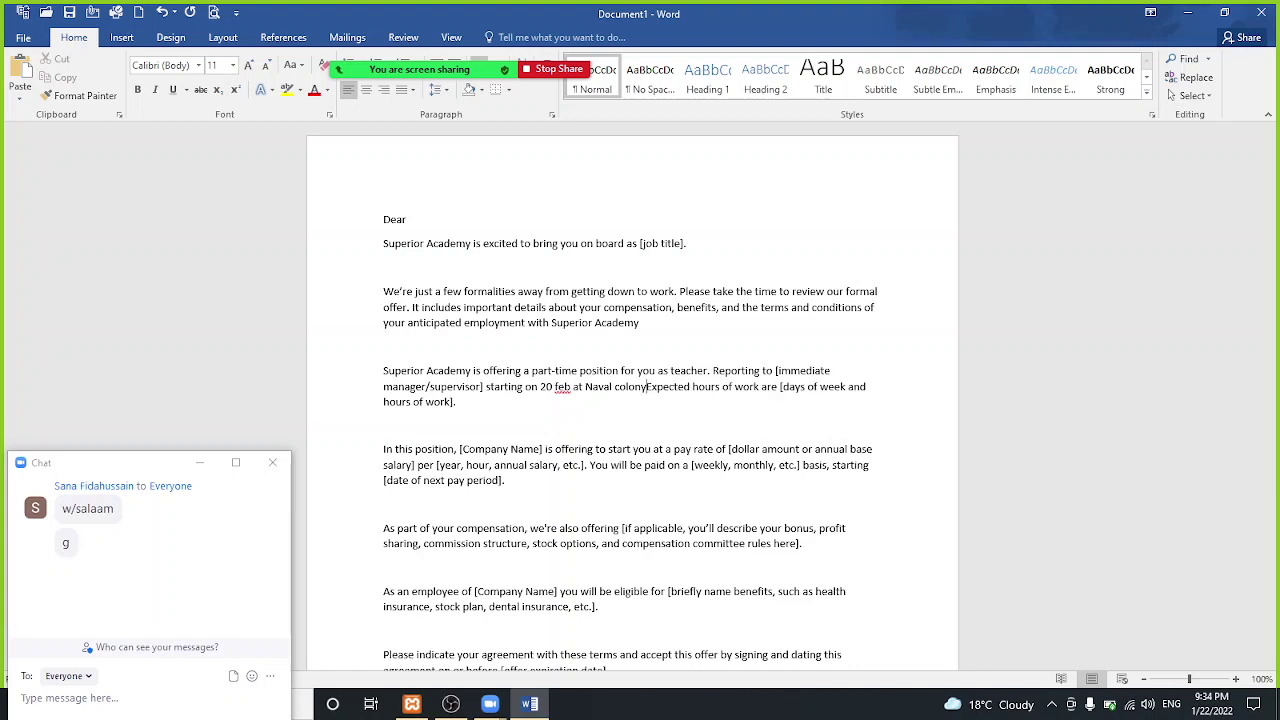
pyautogui.write('.')
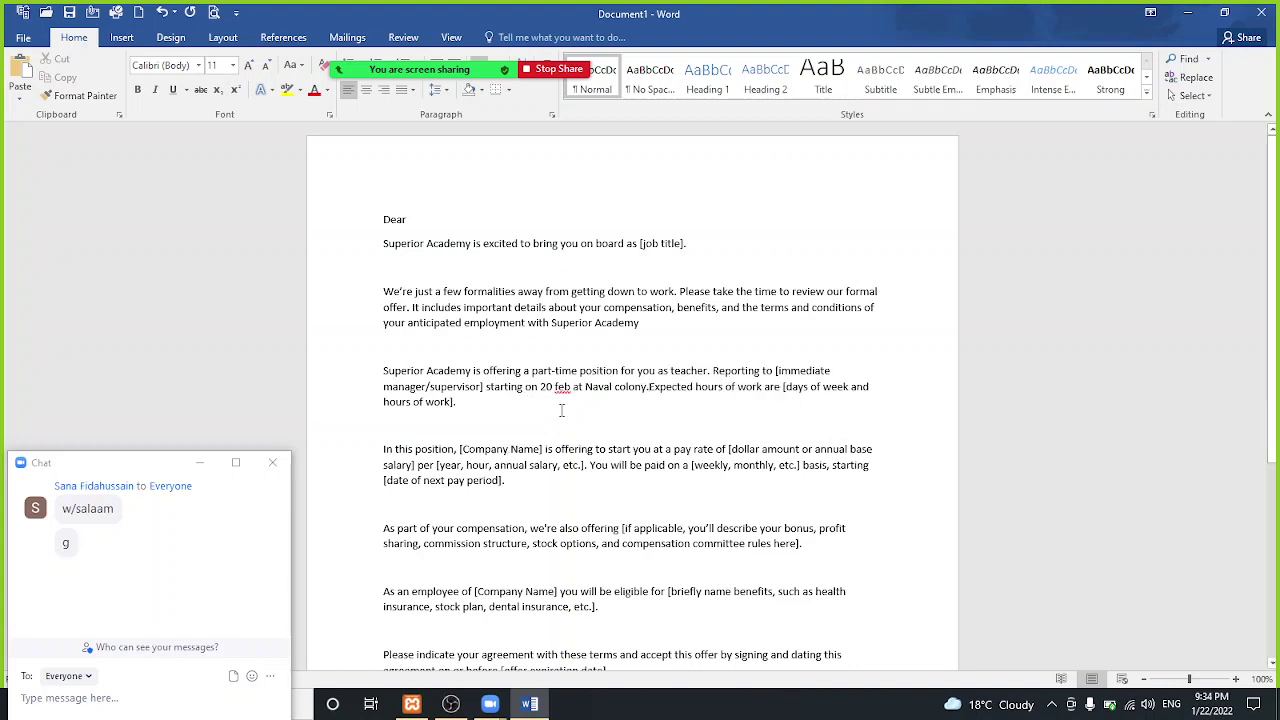
# Step: Replace the days and hours placeholder so the expected hours read '5 hours'
pyautogui.click(476, 402)
pyautogui.press('BackSpace')
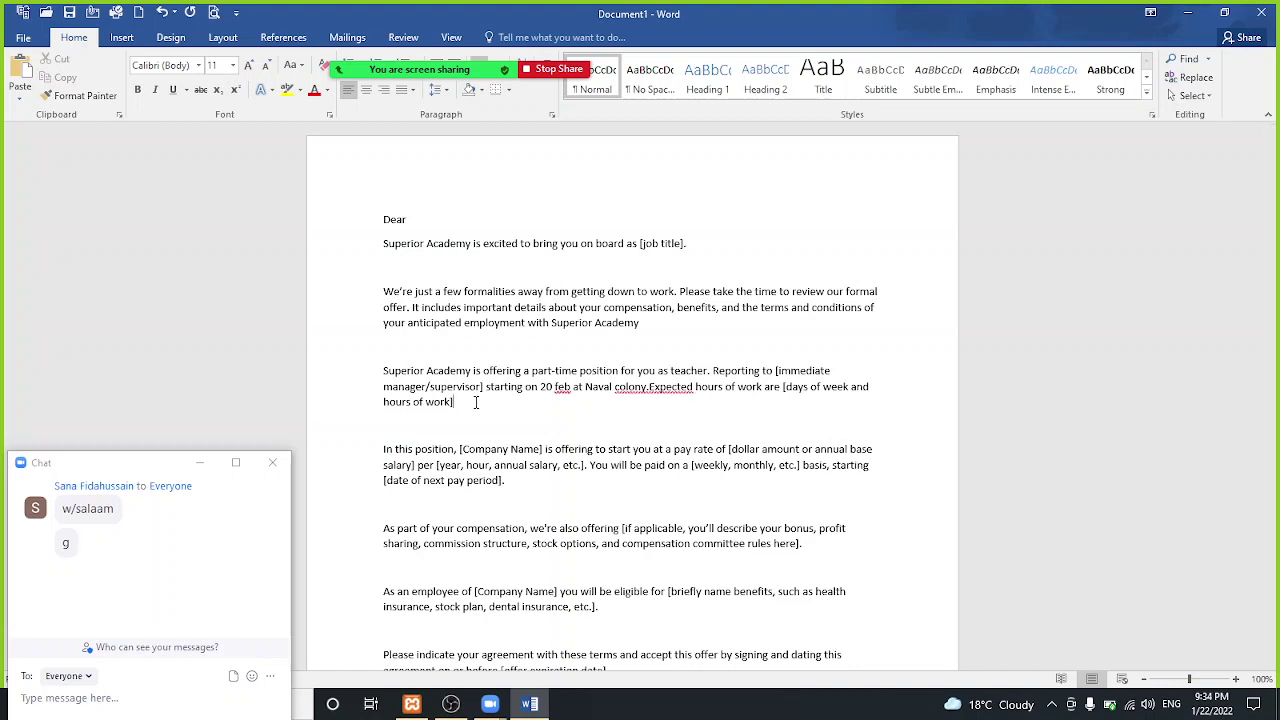
pyautogui.press('BackSpace')
pyautogui.press('BackSpace')
pyautogui.press('BackSpace')
pyautogui.press('BackSpace')
pyautogui.press('BackSpace')
pyautogui.press('BackSpace')
pyautogui.press('BackSpace')
pyautogui.press('BackSpace')
pyautogui.press('BackSpace')
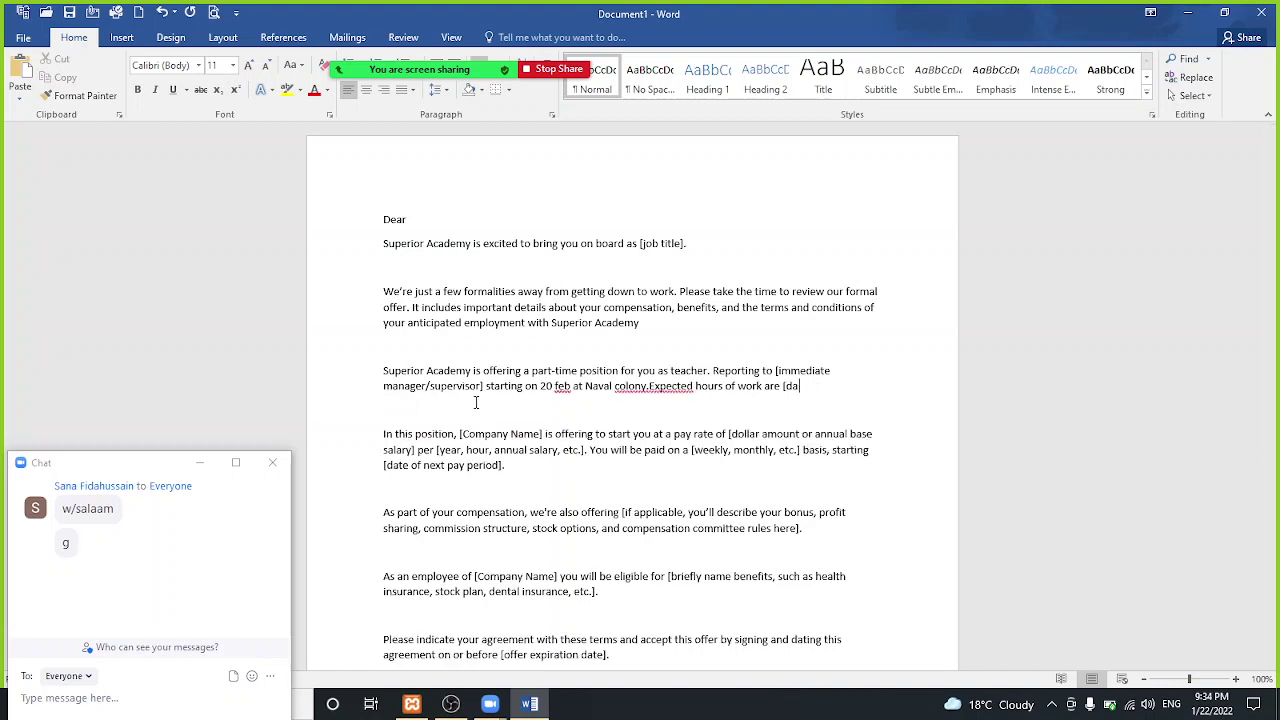
pyautogui.press('BackSpace')
pyautogui.press('BackSpace')
pyautogui.press('BackSpace')
pyautogui.press('BackSpace')
pyautogui.press('BackSpace')
pyautogui.press('BackSpace')
pyautogui.write('ours.')
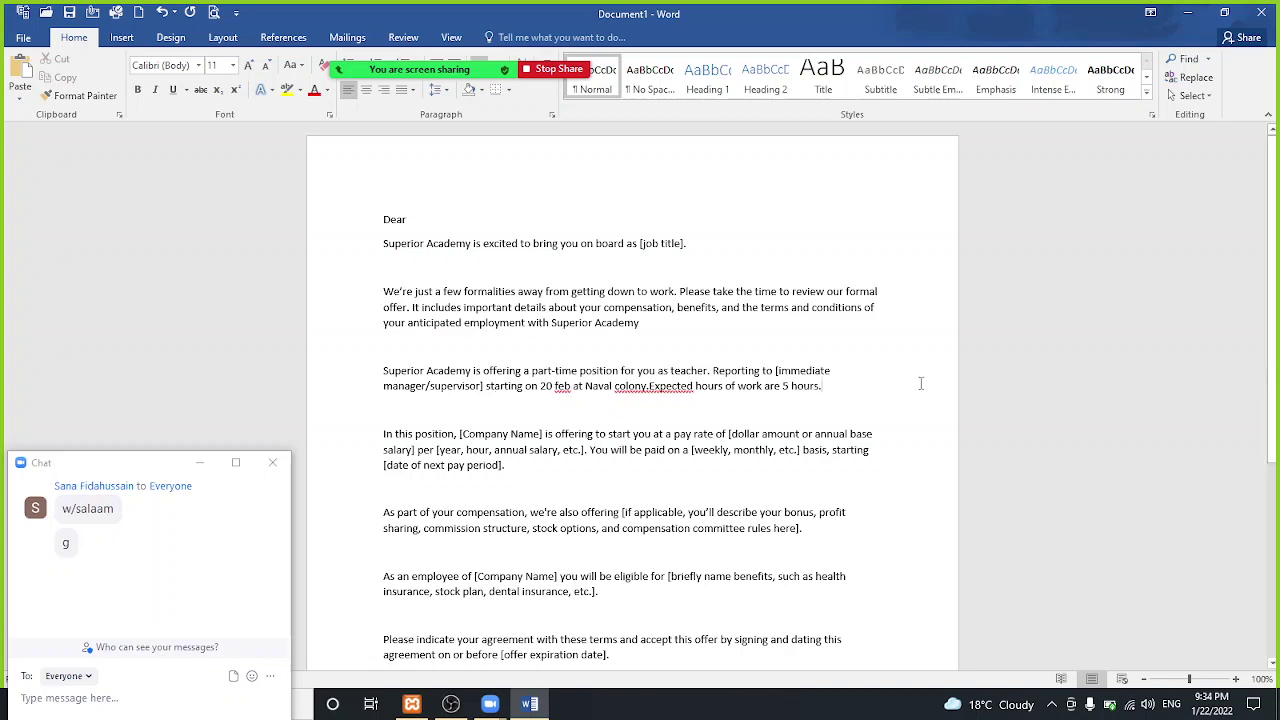
pyautogui.scroll(-1, 1276, 326)
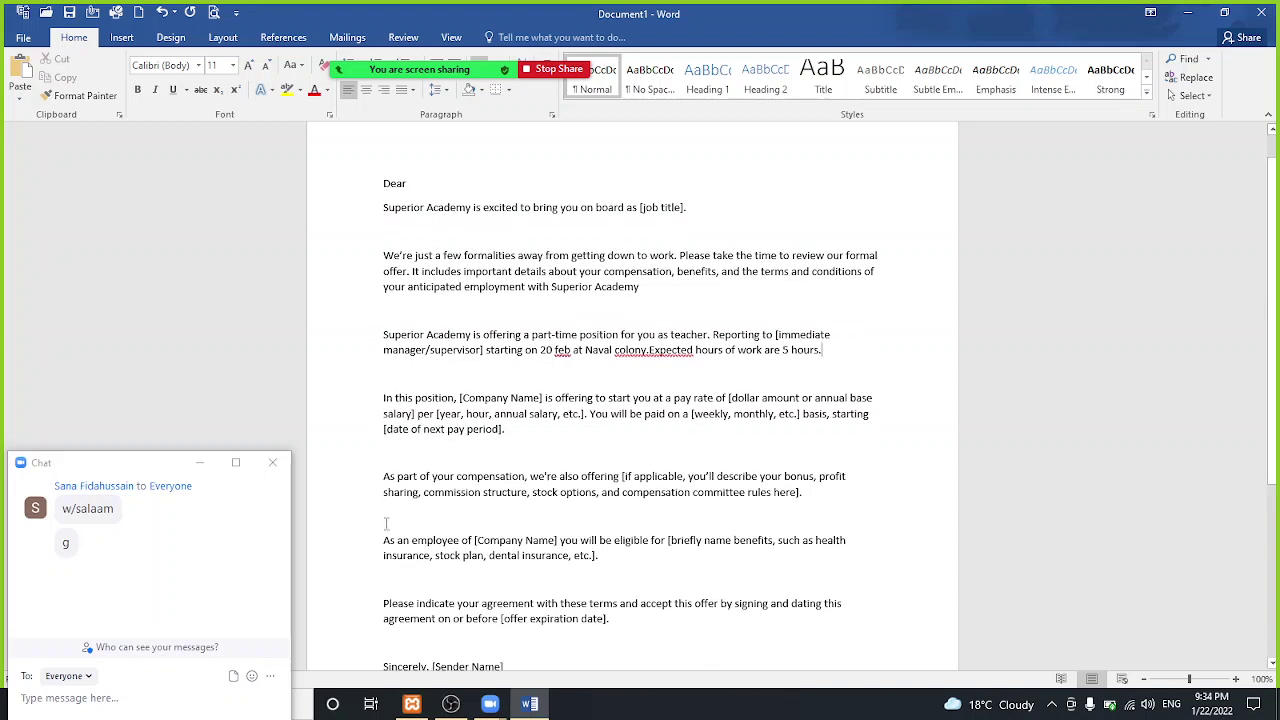
# Step: Delete the 'As an employee benefits' paragraph and the blank lines around it
pyautogui.moveTo(384, 537); pyautogui.dragTo(623, 563)
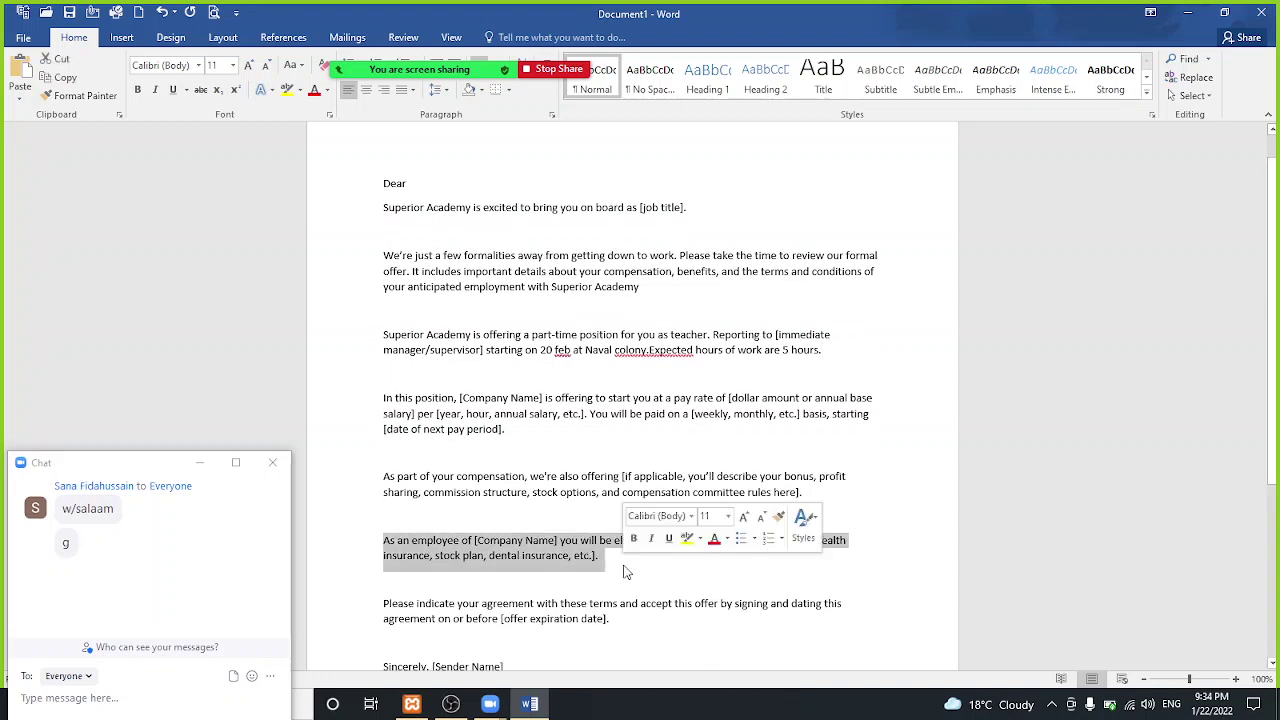
pyautogui.press('Delete')
pyautogui.press('BackSpace')
pyautogui.press('BackSpace')
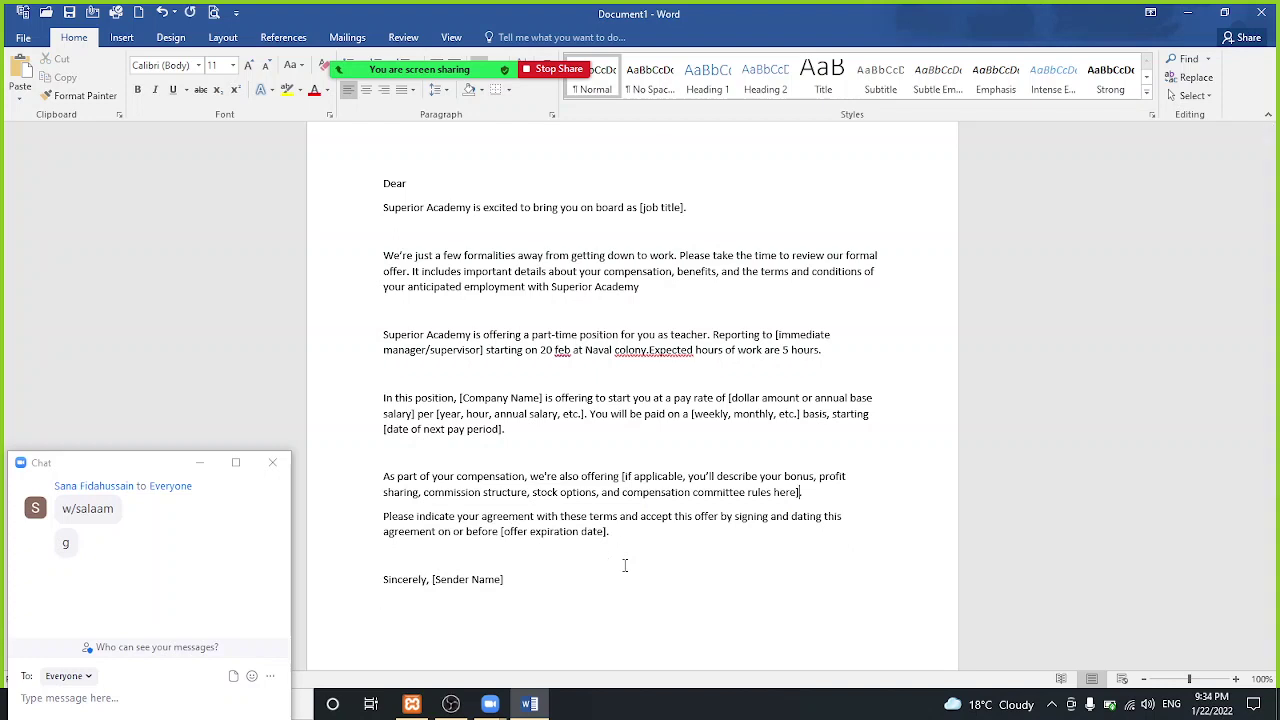
pyautogui.click(384, 464)
pyautogui.press('BackSpace')
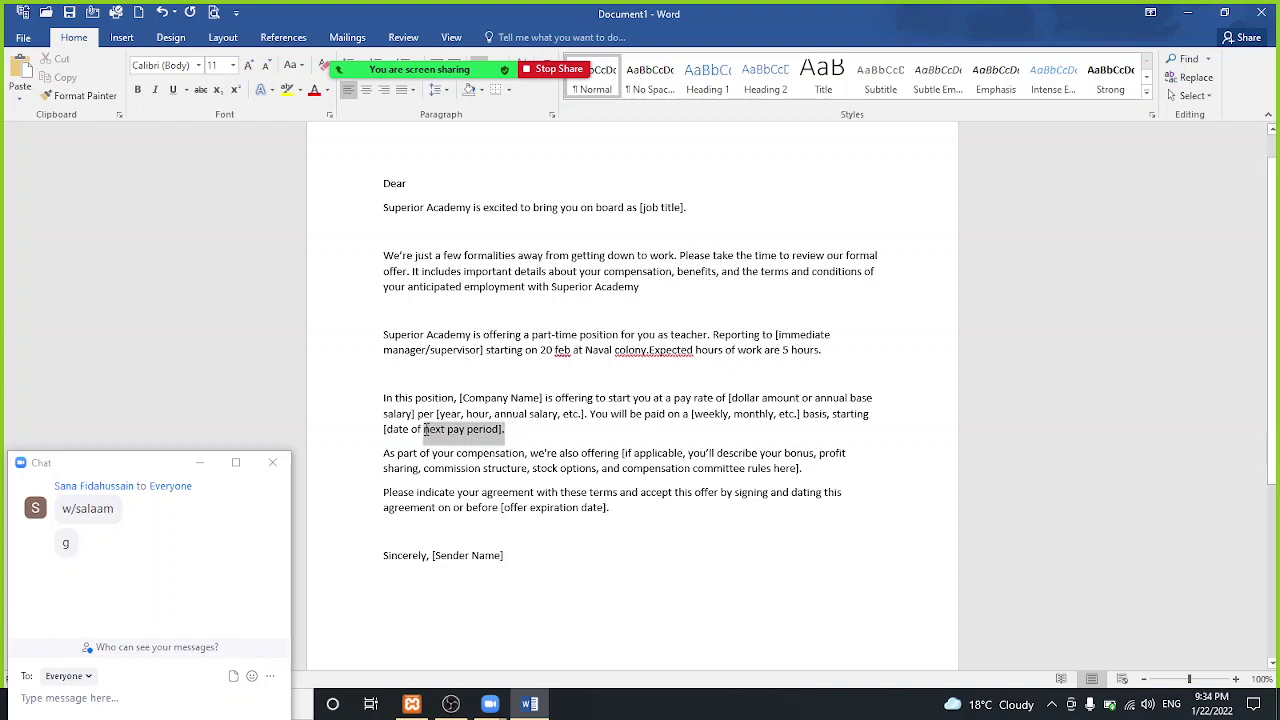
# Step: Remove the next-pay-period date placeholder and replace [weekly, monthly, etc.] with 'monthly'
pyautogui.moveTo(509, 428); pyautogui.dragTo(381, 430)
pyautogui.press('BackSpace')
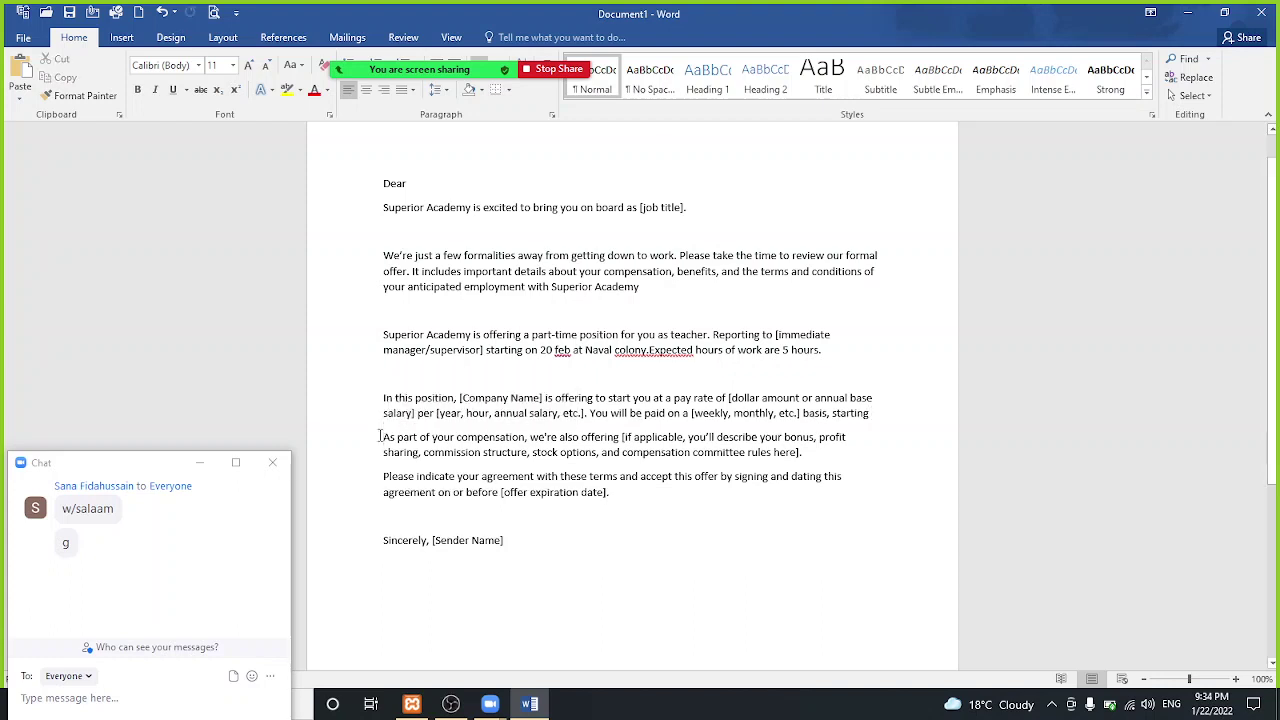
pyautogui.press('BackSpace')
pyautogui.press('BackSpace')
pyautogui.press('BackSpace')
pyautogui.press('BackSpace')
pyautogui.press('BackSpace')
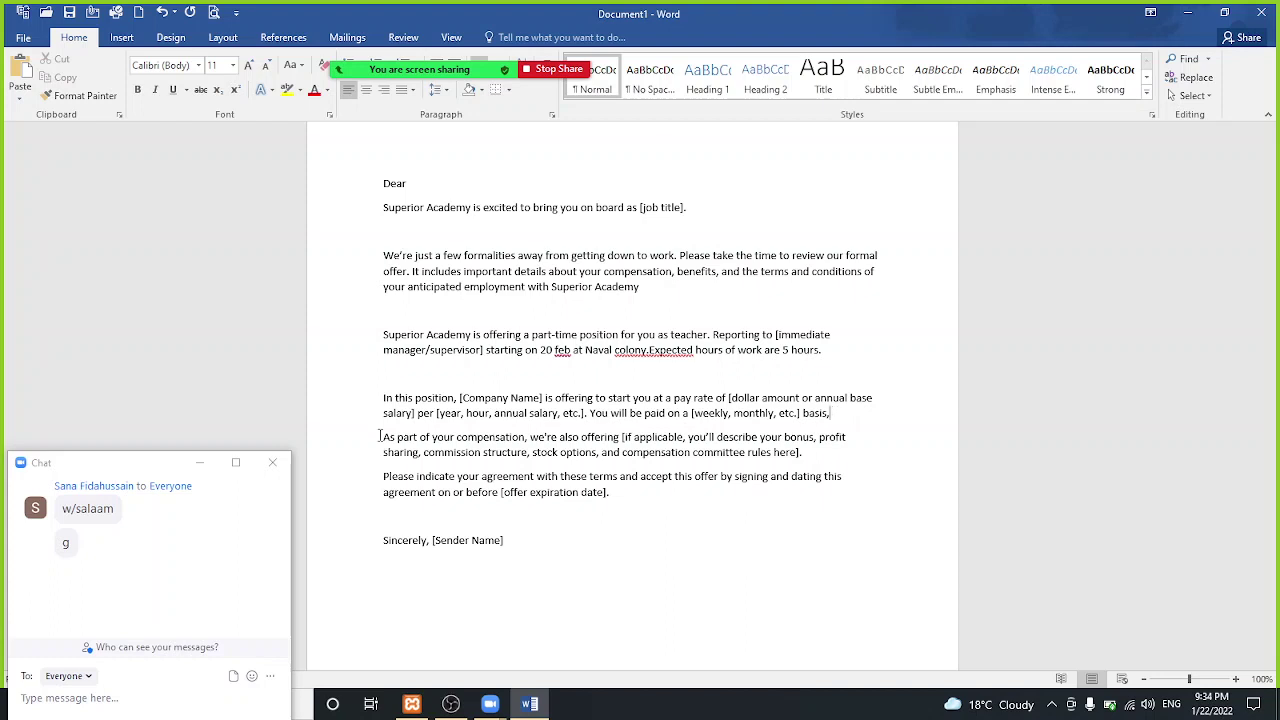
pyautogui.write('.')
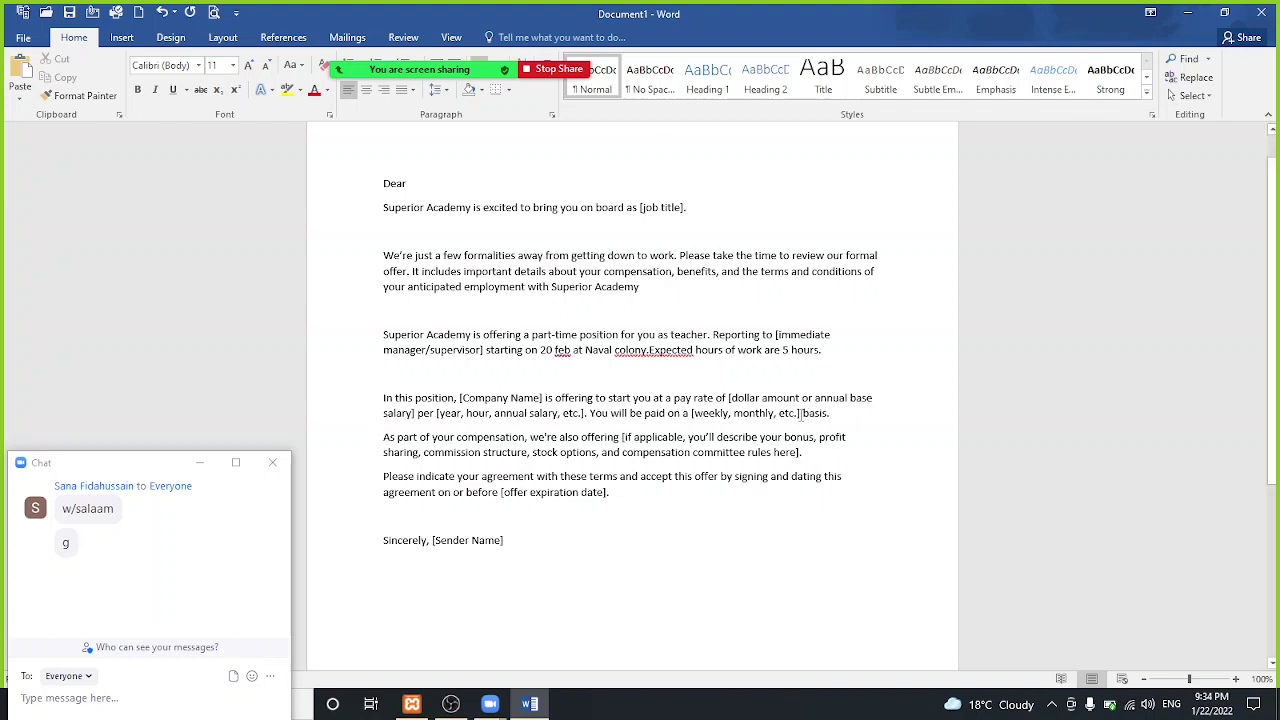
pyautogui.moveTo(802, 413); pyautogui.dragTo(691, 418)
pyautogui.press('BackSpace')
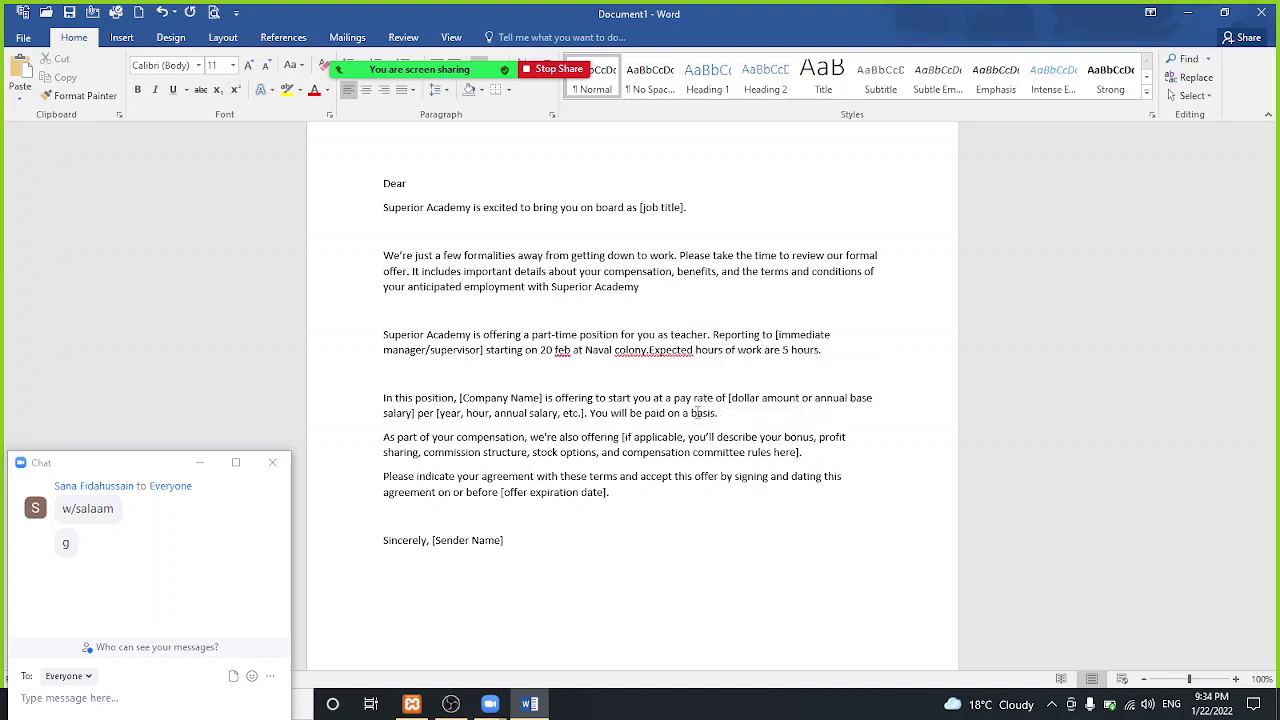
pyautogui.write('mont')
pyautogui.write('hly')
# Step: Fix the flagged spellings: 'colony. Expected', single space before monthly, and 'Feb' capitalized
pyautogui.rightClick(665, 352)
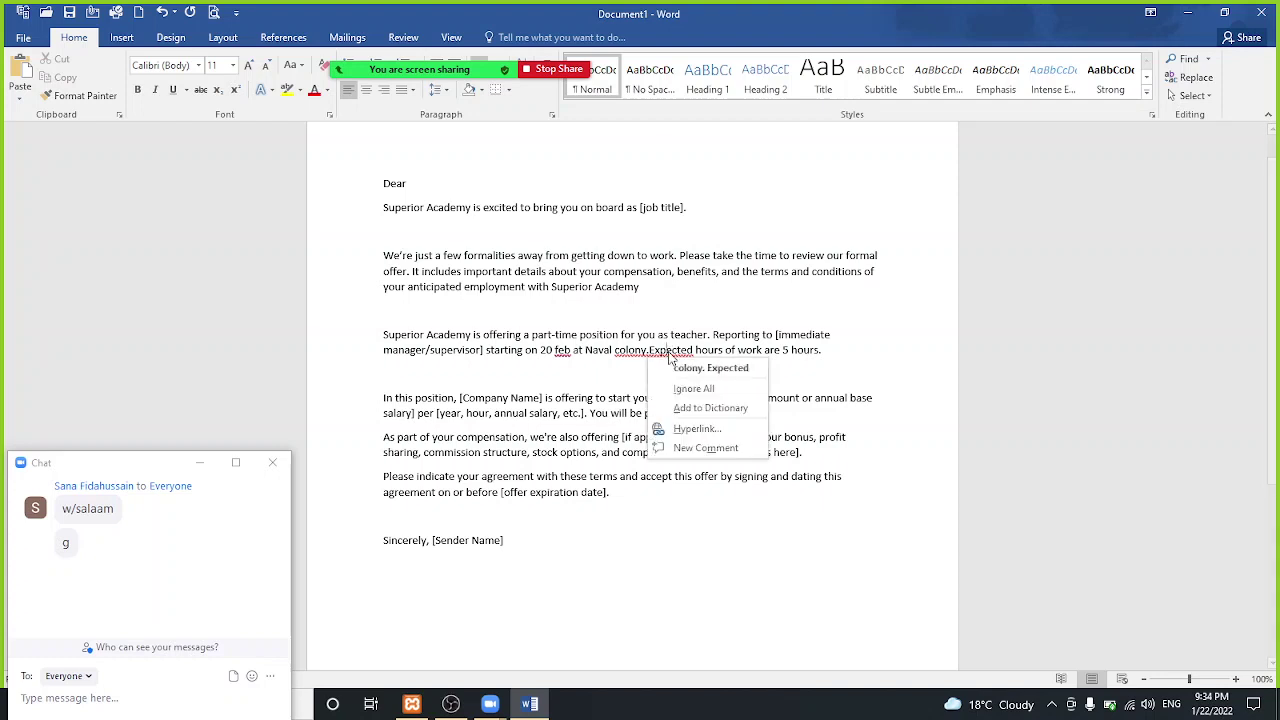
pyautogui.click(690, 408)
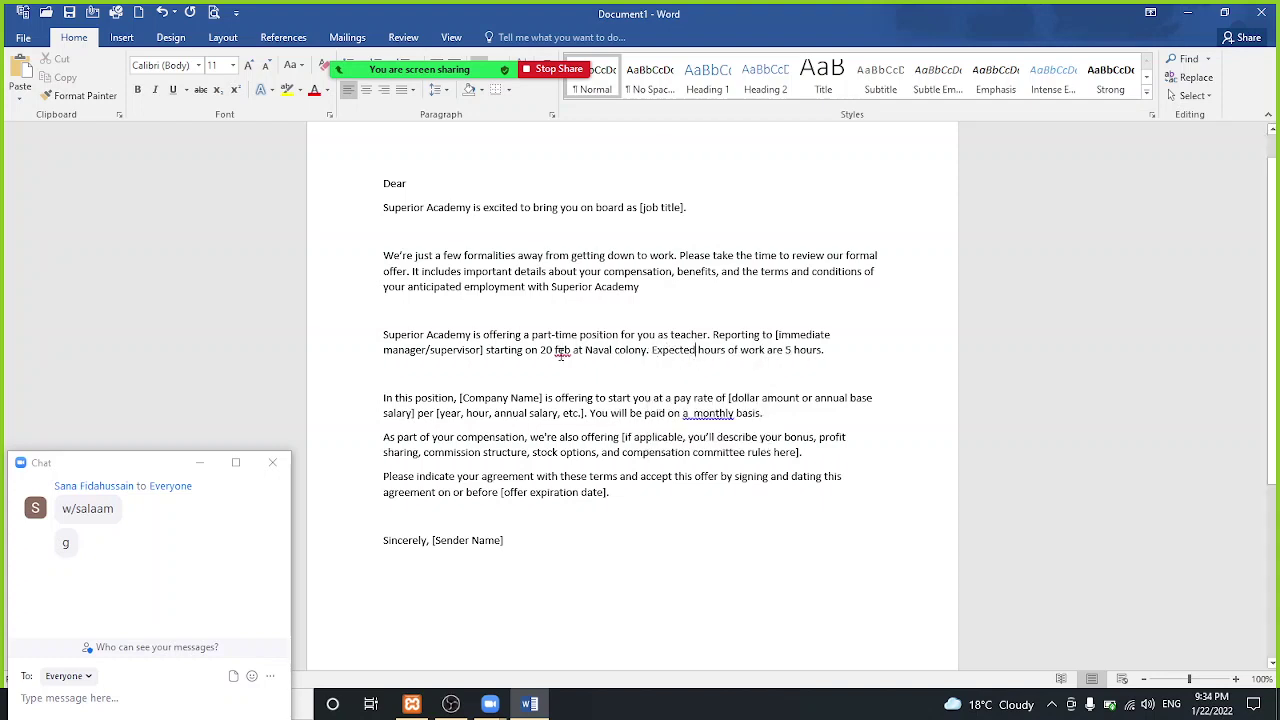
pyautogui.rightClick(561, 352)
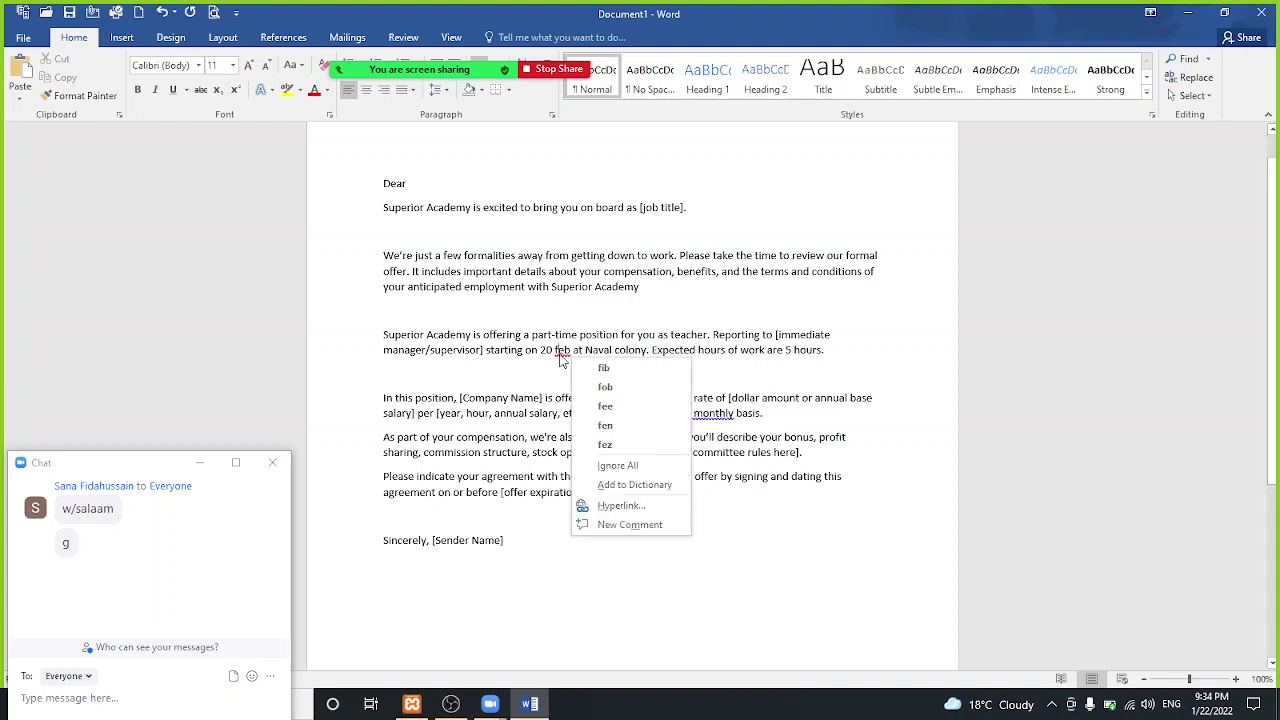
pyautogui.click(620, 465)
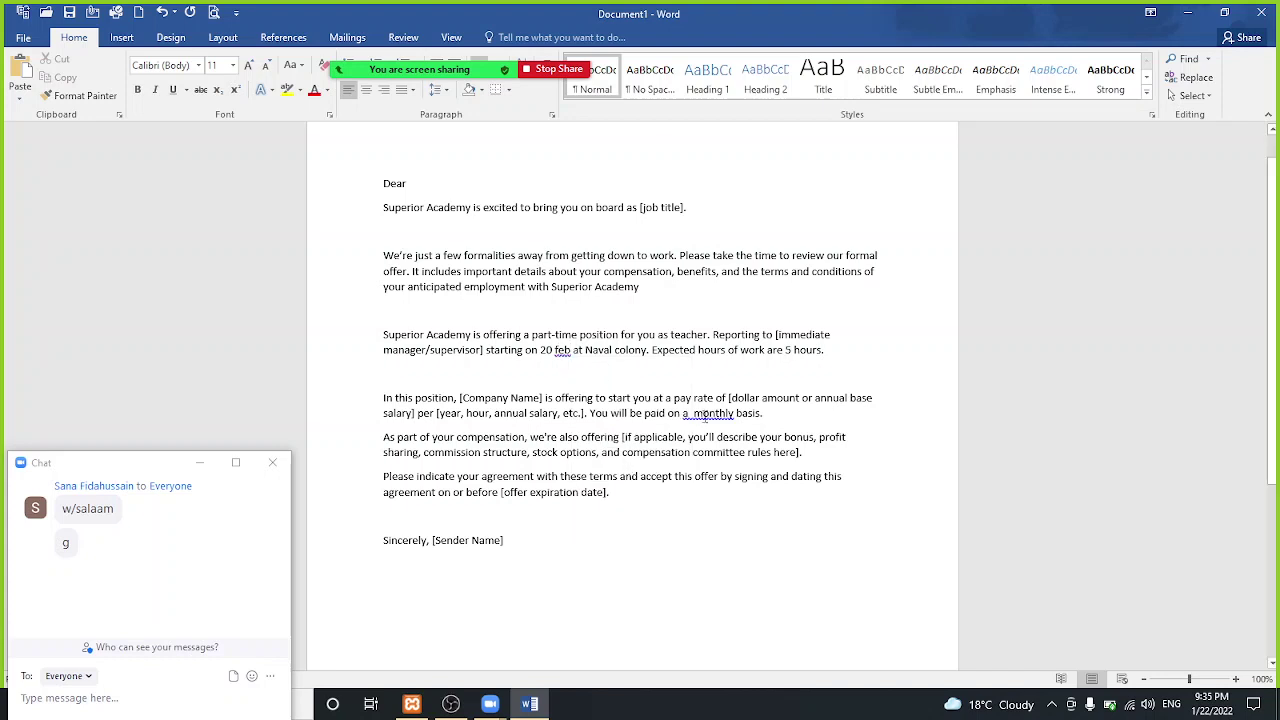
pyautogui.rightClick(706, 413)
pyautogui.click(740, 429)
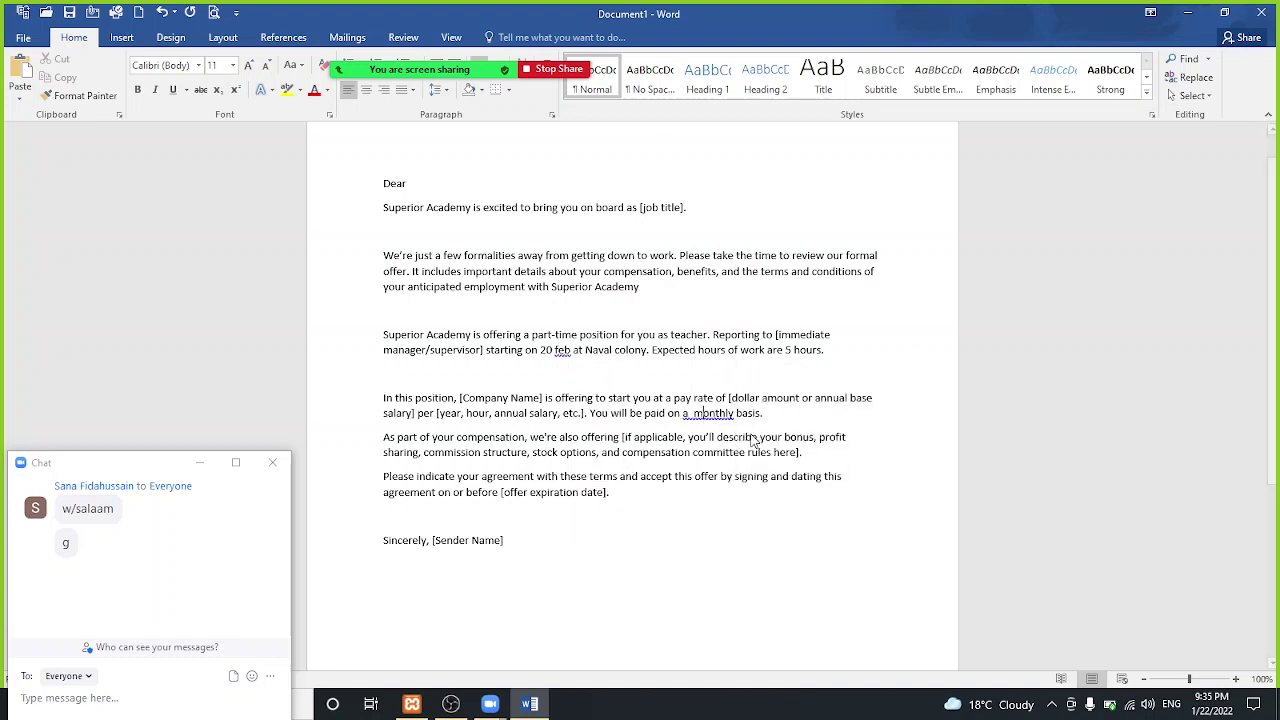
pyautogui.rightClick(561, 350)
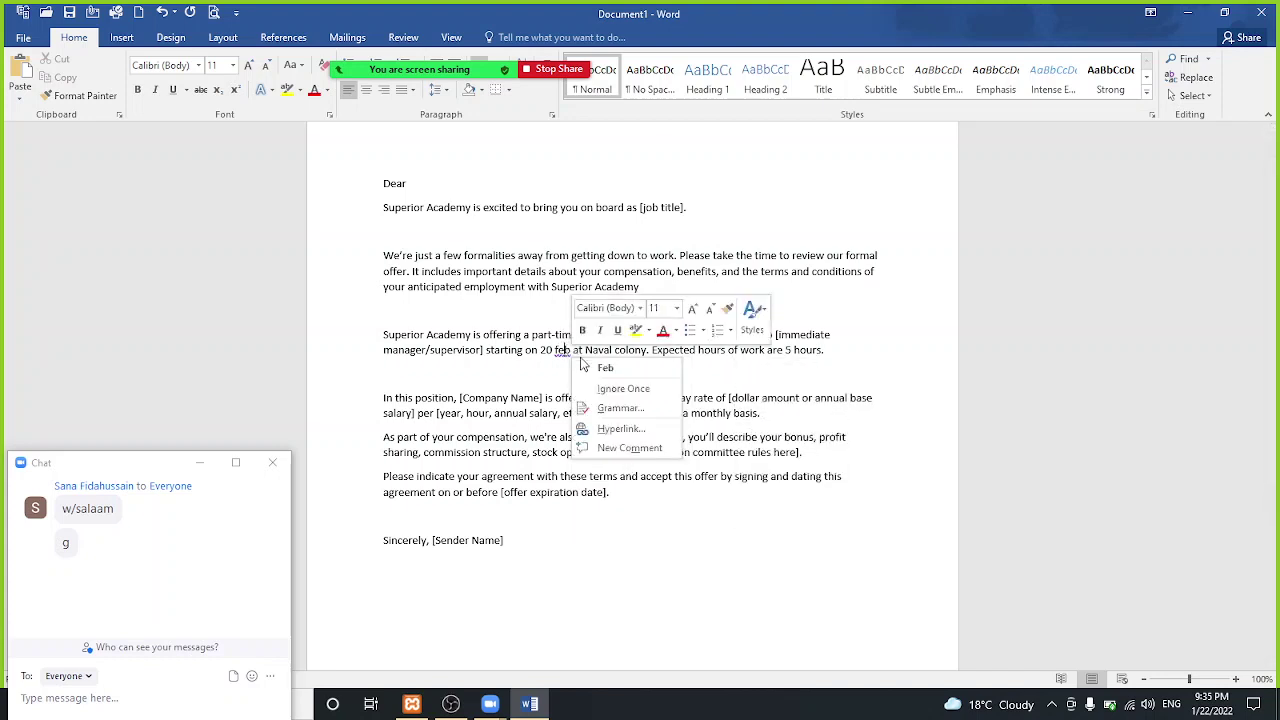
pyautogui.click(585, 364)
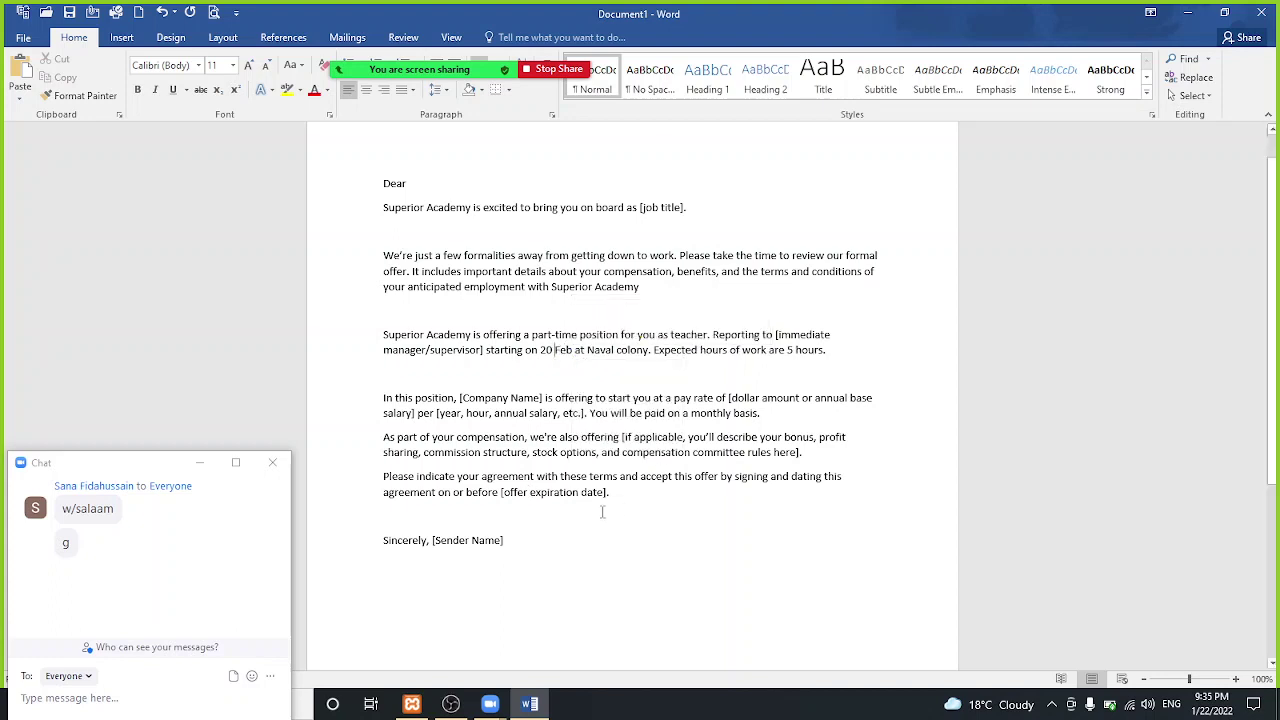
# Step: Replace [offer expiration date] with the 15 Feb acceptance deadline
pyautogui.moveTo(614, 497); pyautogui.dragTo(505, 499)
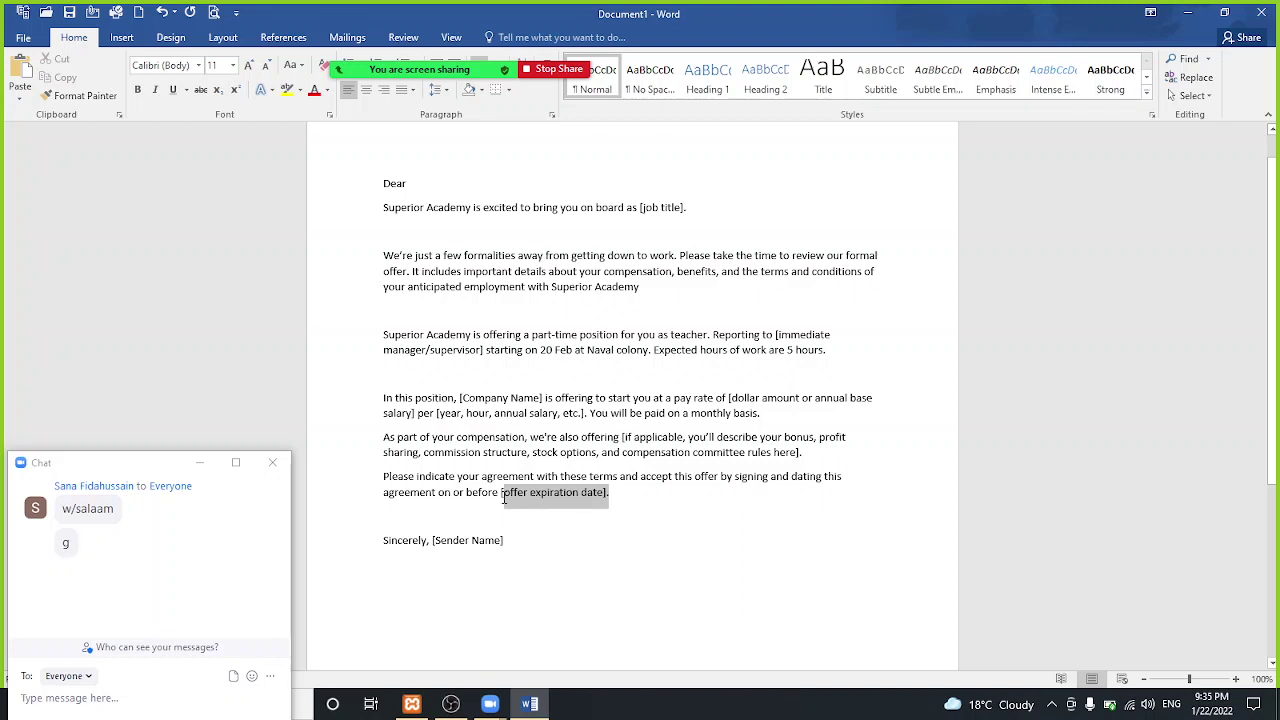
pyautogui.press('BackSpace')
pyautogui.write('15')
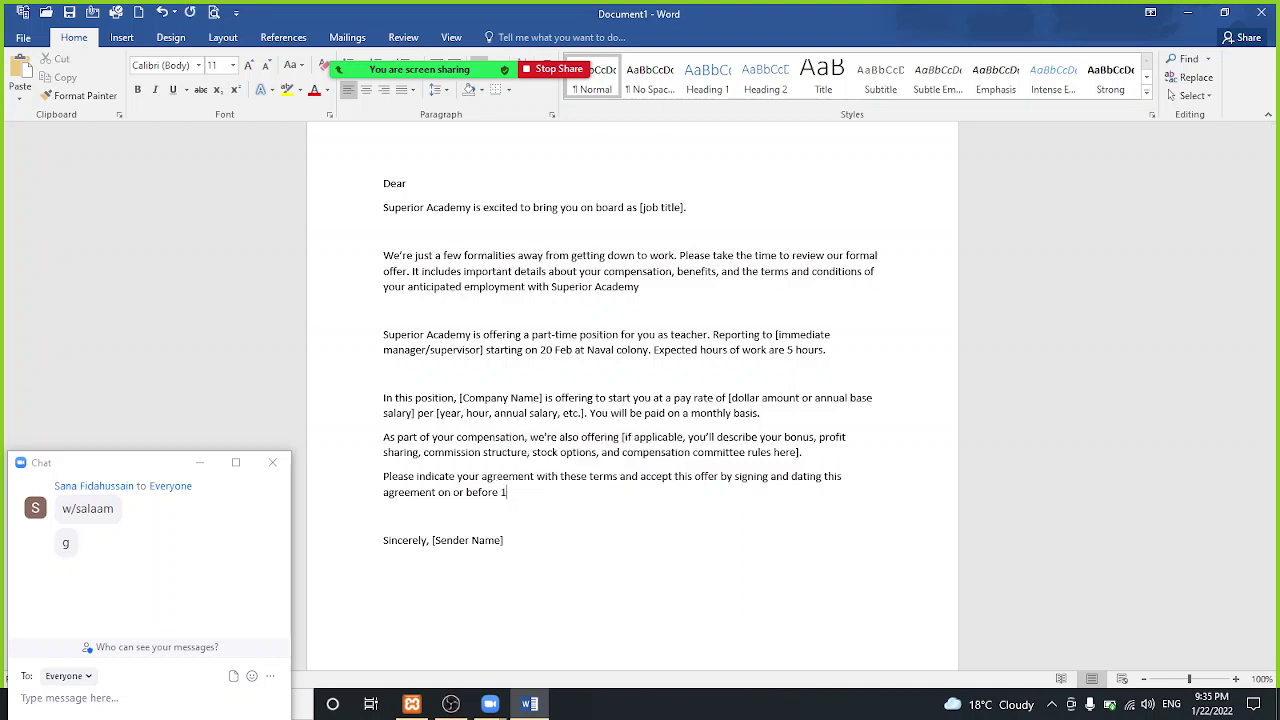
pyautogui.write(' Feb.')
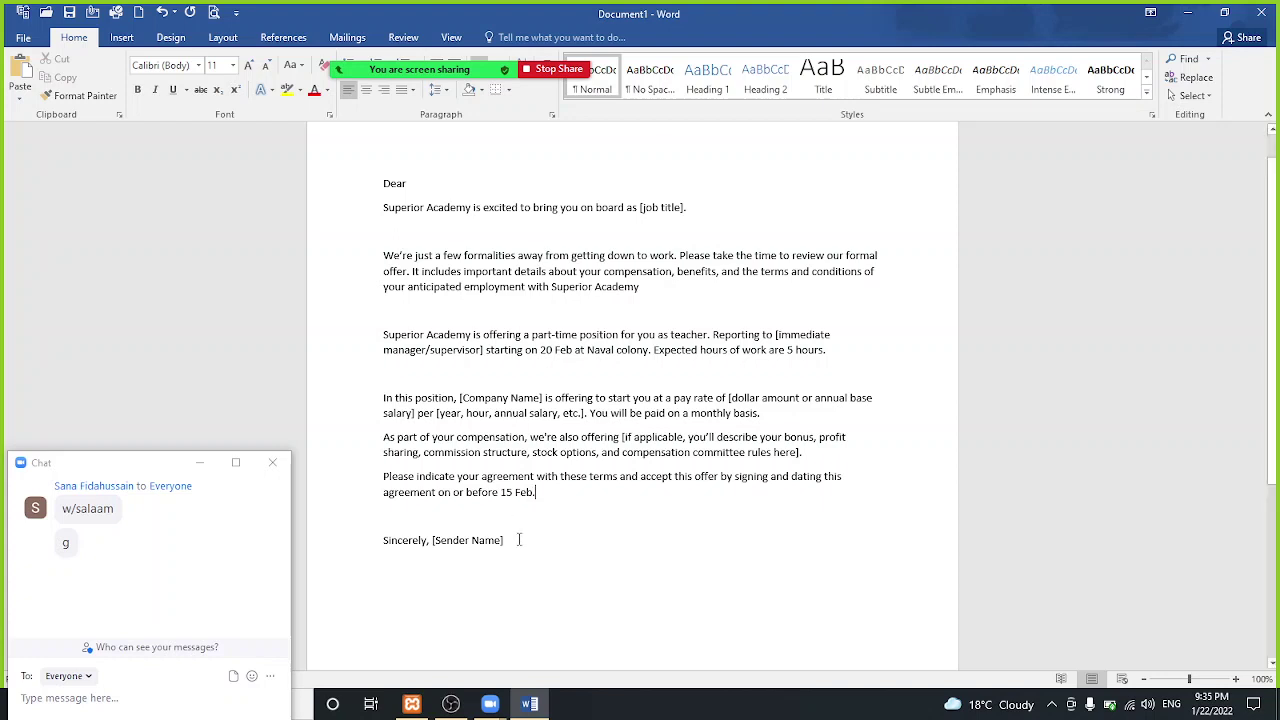
pyautogui.moveTo(506, 541); pyautogui.dragTo(433, 545)
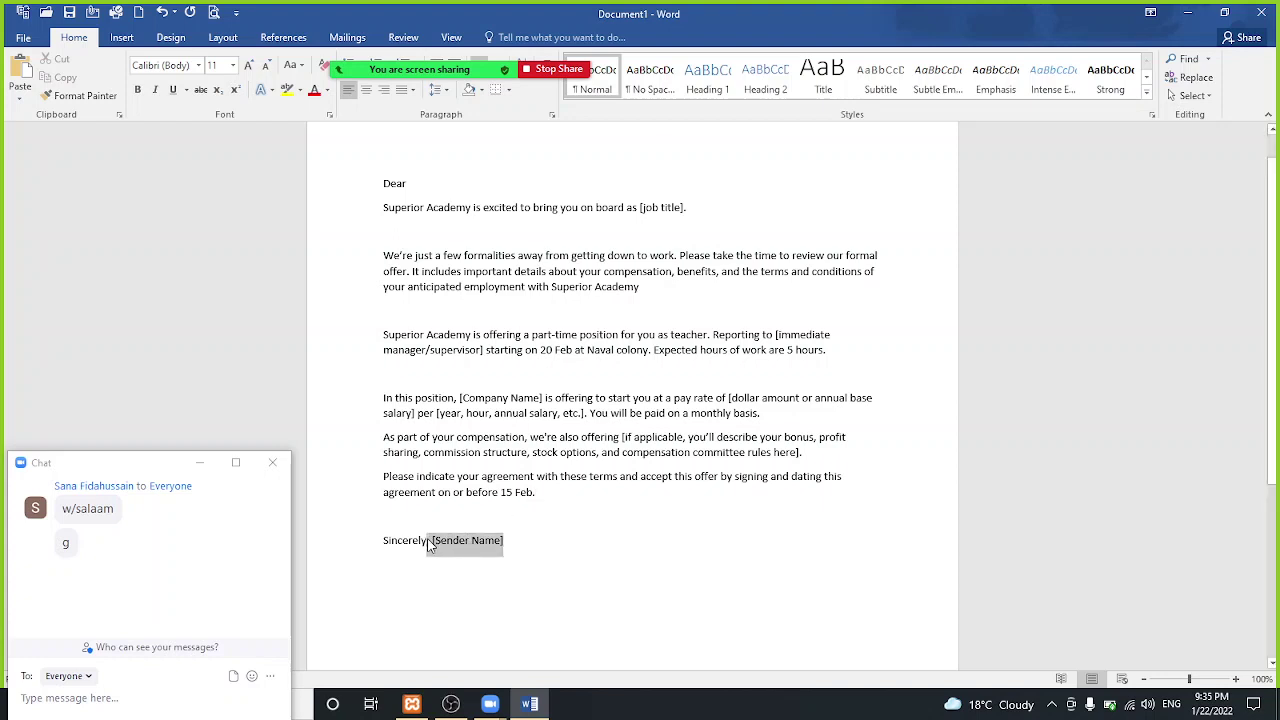
# Step: Replace ', [Sender Name]' with the sender's name on its own line under Sincerely
pyautogui.press('BackSpace')
pyautogui.press('BackSpace')
pyautogui.press('BackSpace')
pyautogui.press('Return')
pyautogui.write('\\')
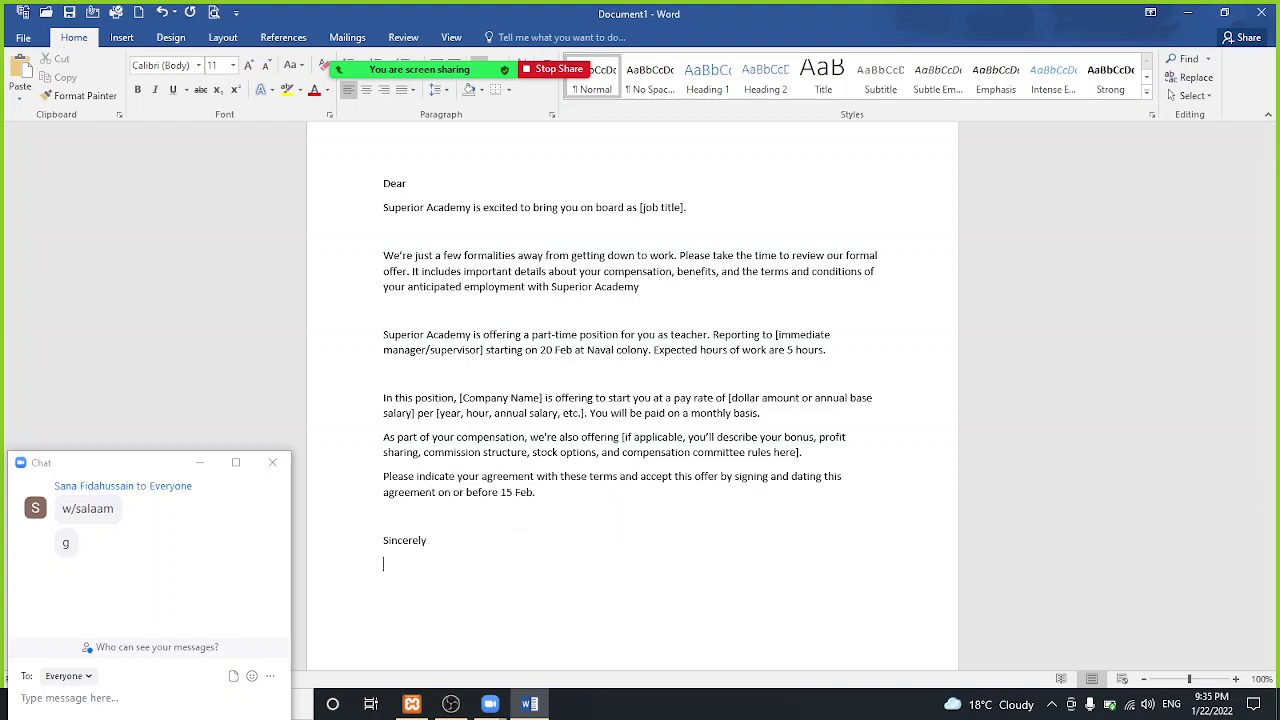
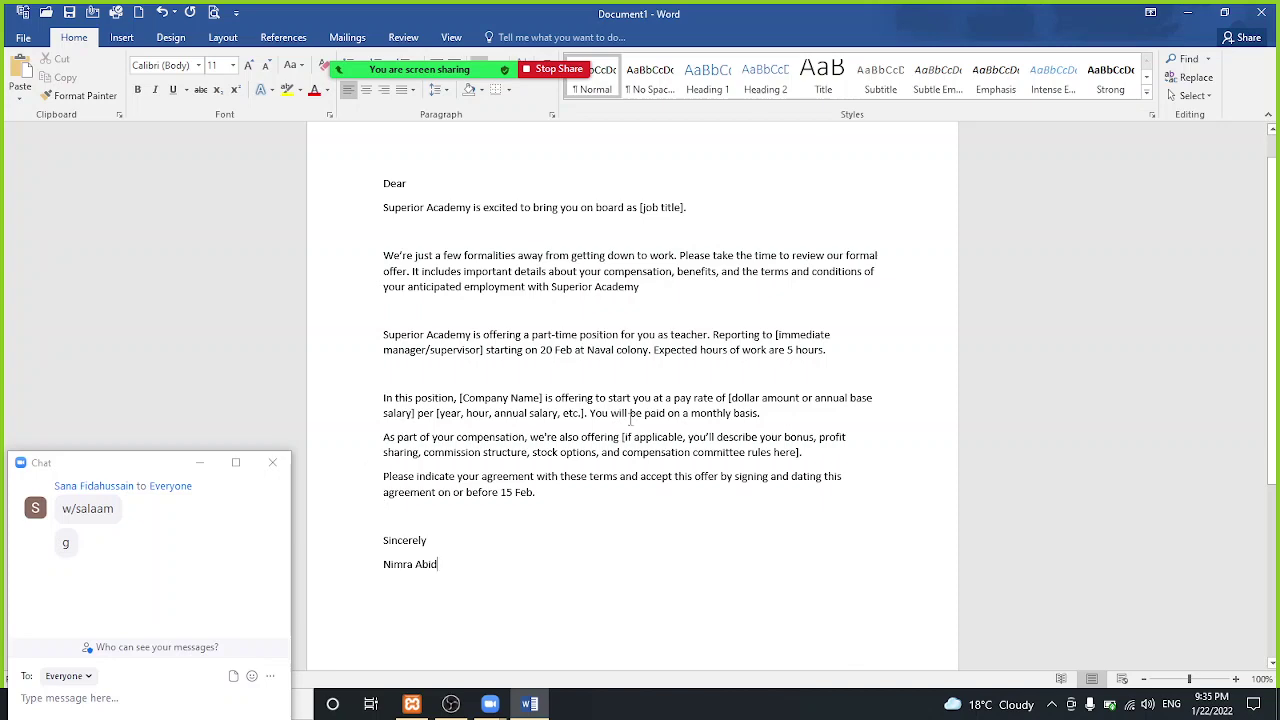
pyautogui.moveTo(1274, 475); pyautogui.dragTo(1274, 477)
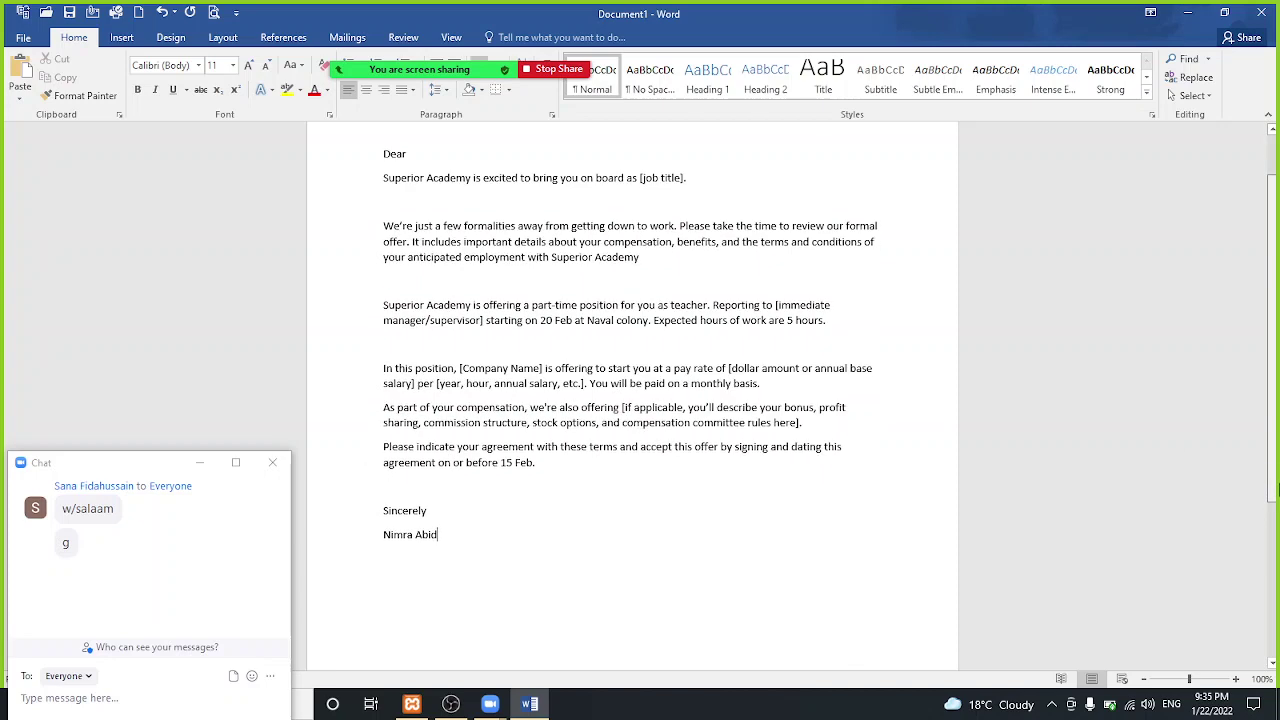
pyautogui.scroll(2, 1274, 473)
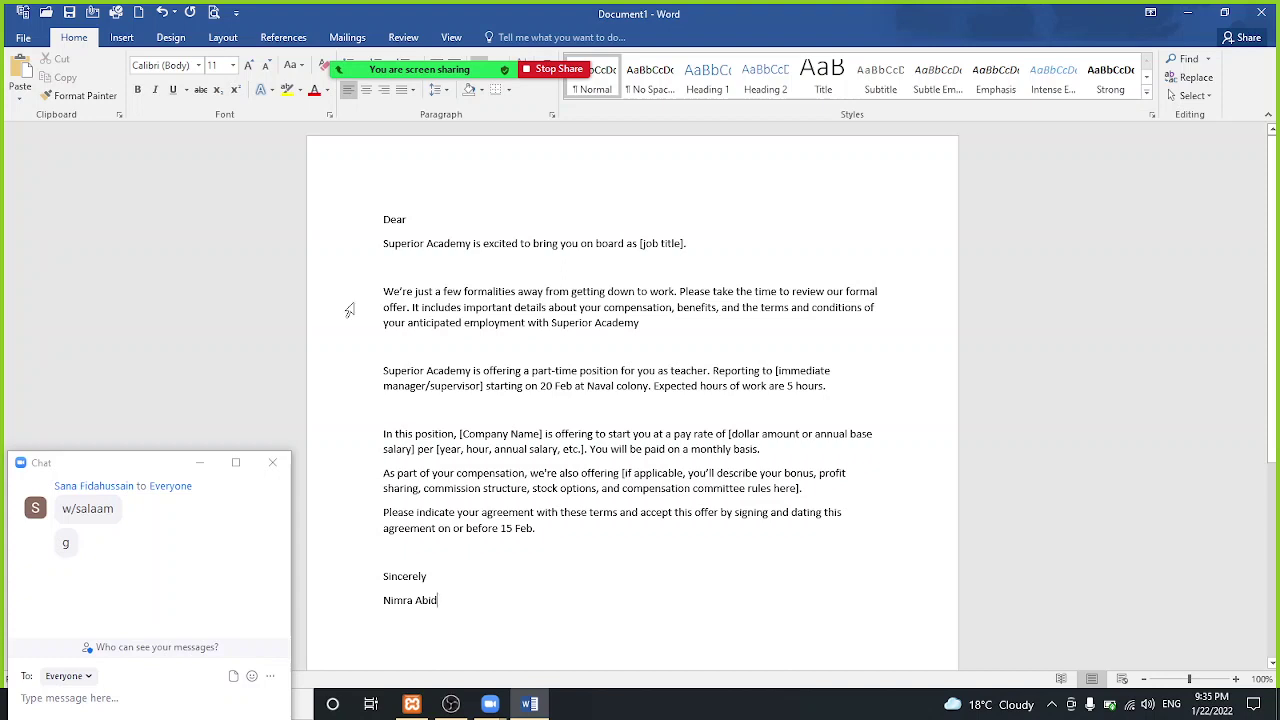
# Step: Delete the 'excited to bring you on board' line, add space above Dear, and zoom to about 180%
pyautogui.moveTo(379, 243); pyautogui.dragTo(728, 268)
pyautogui.press('Delete')
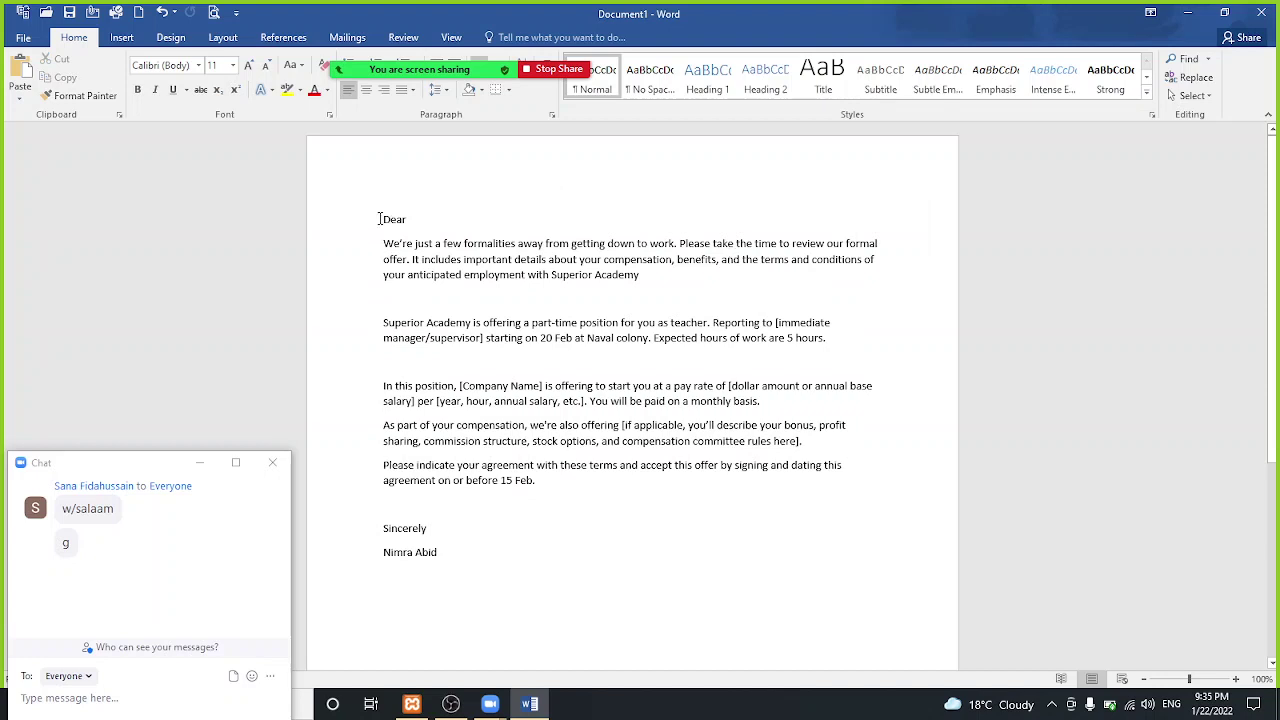
pyautogui.press('Return')
pyautogui.press('Return')
pyautogui.press('Return')
pyautogui.press('Return')
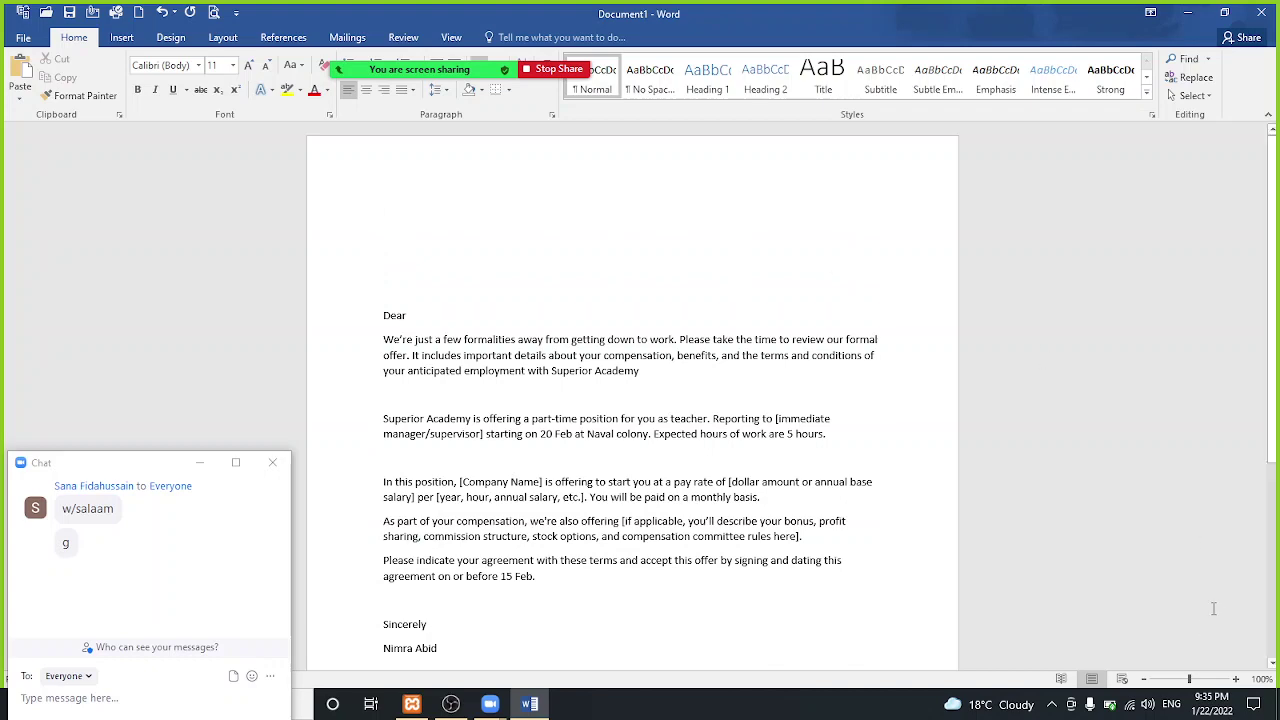
pyautogui.click(1200, 680)
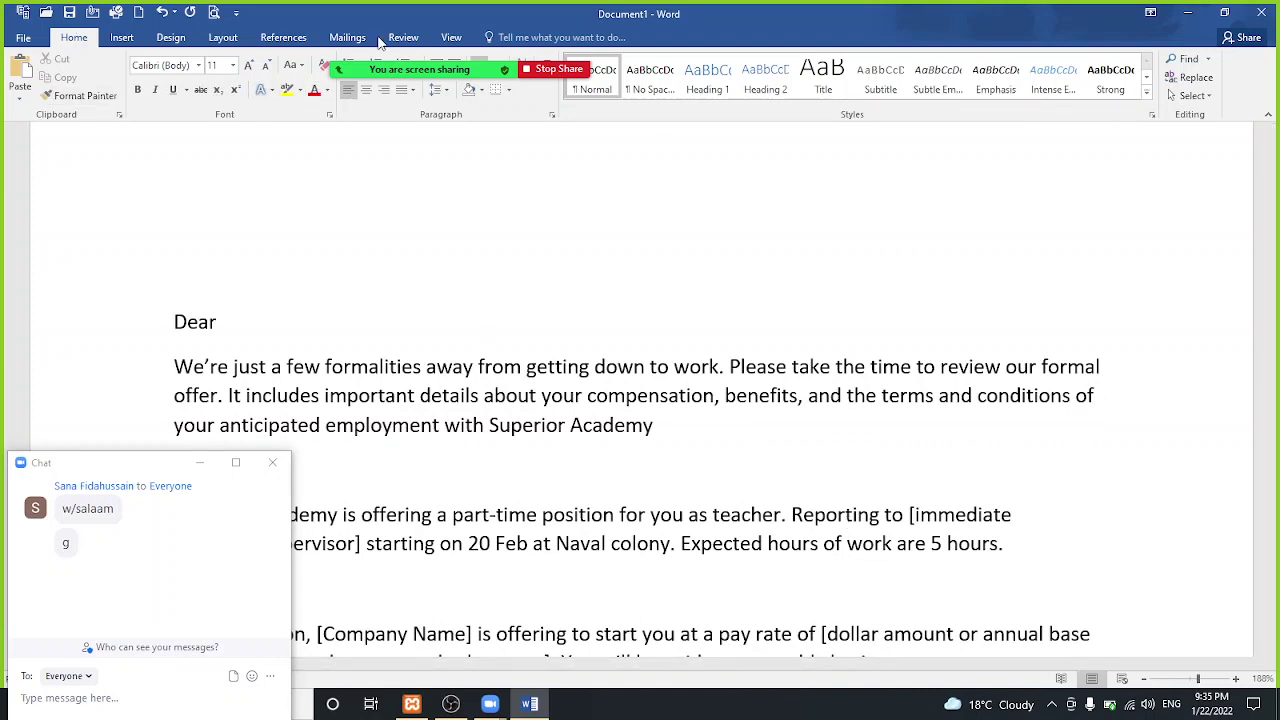
# Step: From the Mailings Start Mail Merge menu, launch the Step-by-Step Mail Merge Wizard for Letters
pyautogui.click(348, 38)
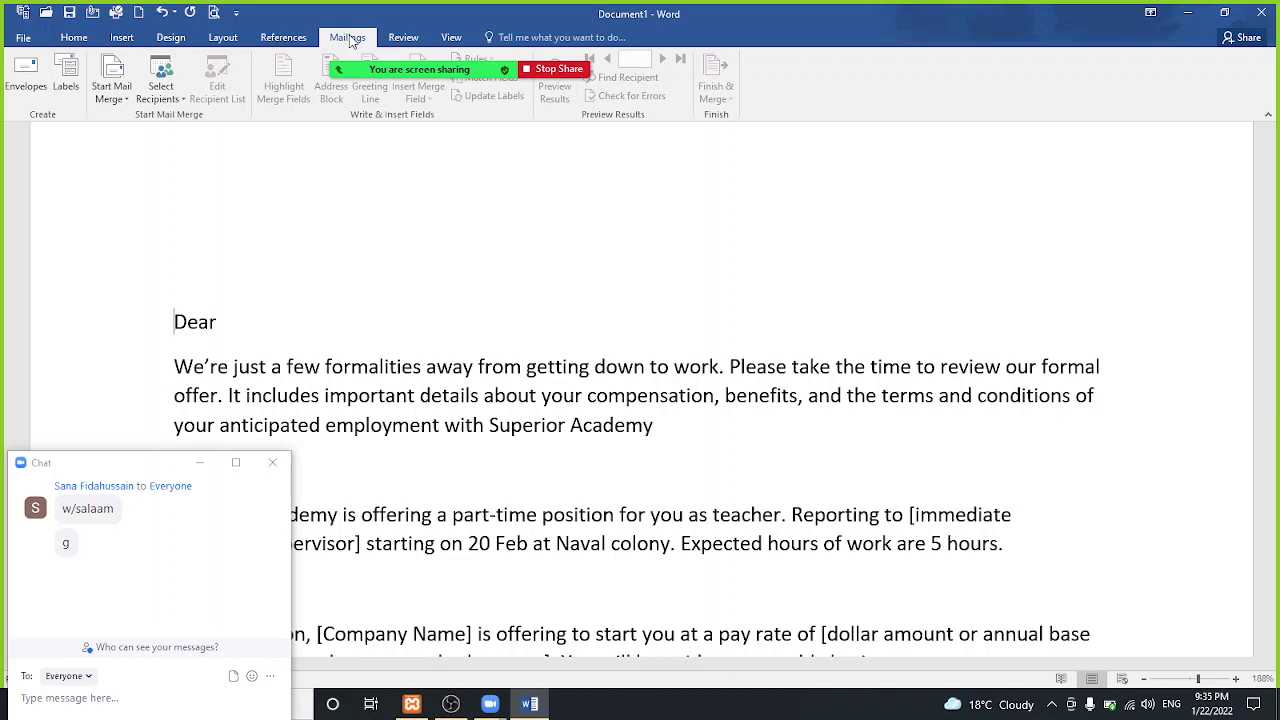
pyautogui.click(110, 100)
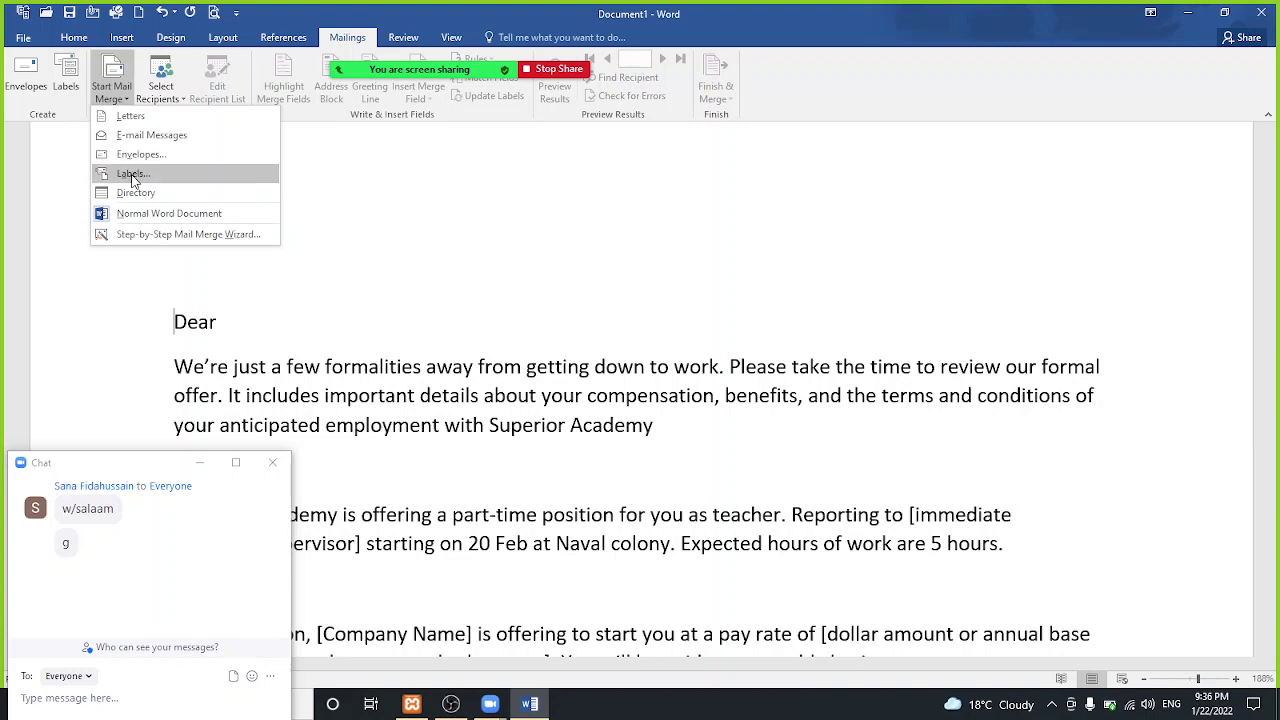
pyautogui.click(159, 238)
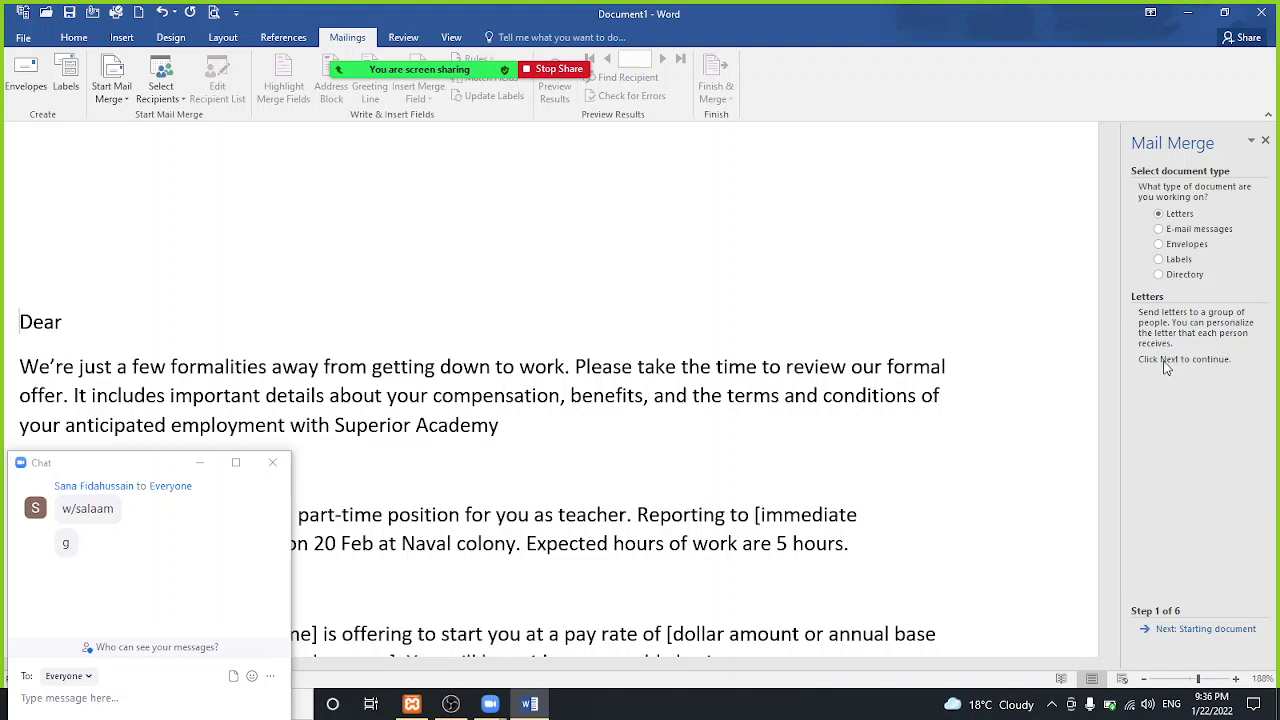
# Step: Advance the wizard past Use the current document to step 3 with Use an existing list
pyautogui.click(1203, 632)
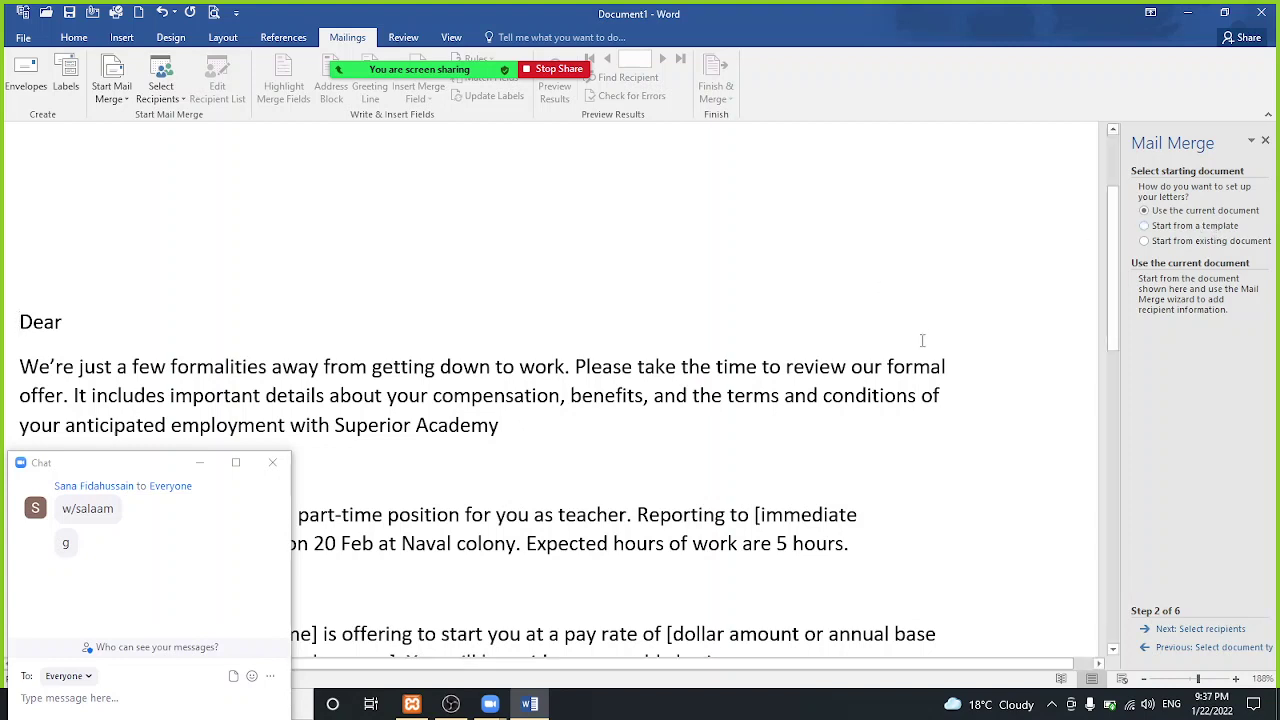
pyautogui.click(1200, 629)
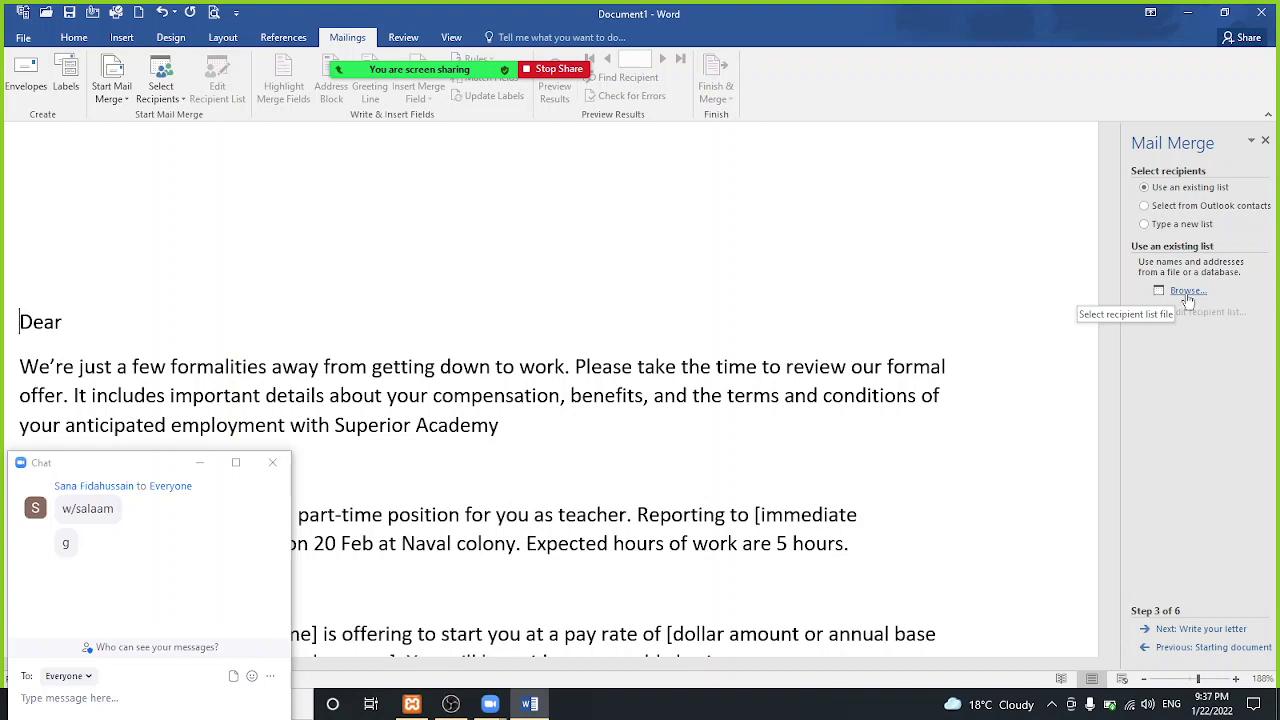
# Step: Open the studentdata workbook from E:\Ms office batch 2 as the recipient list
pyautogui.click(1187, 297)
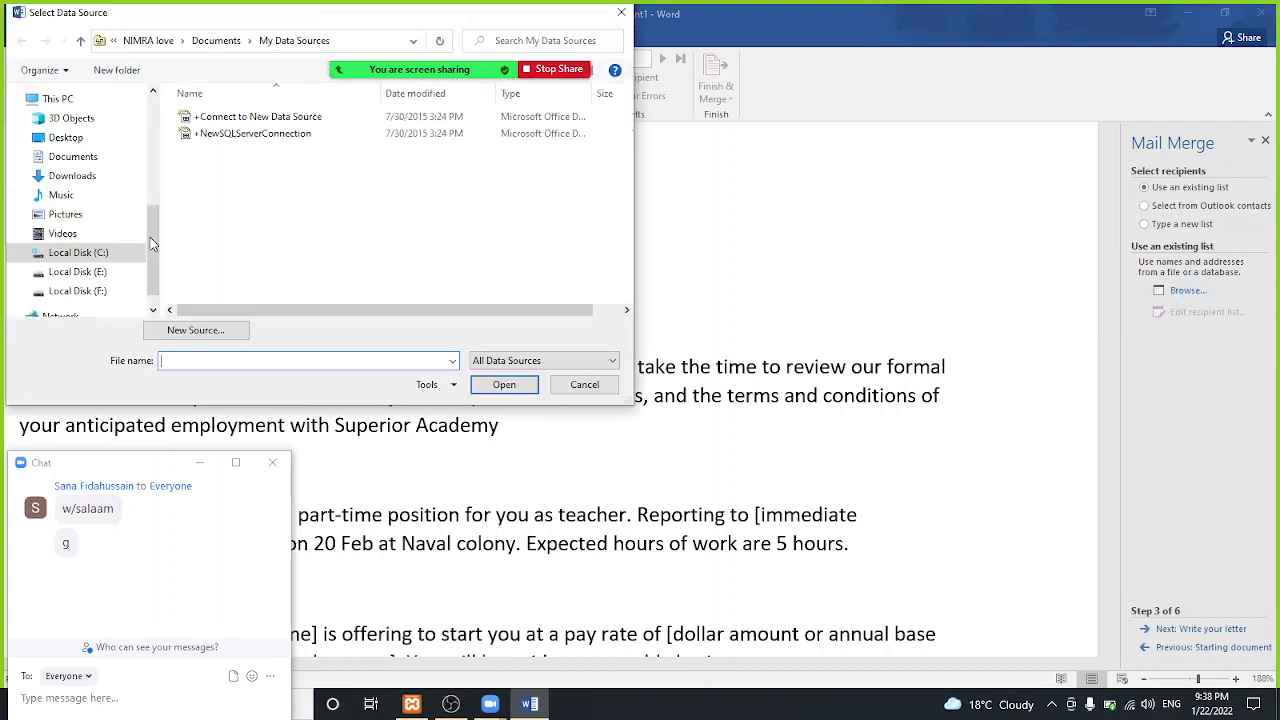
pyautogui.click(77, 271)
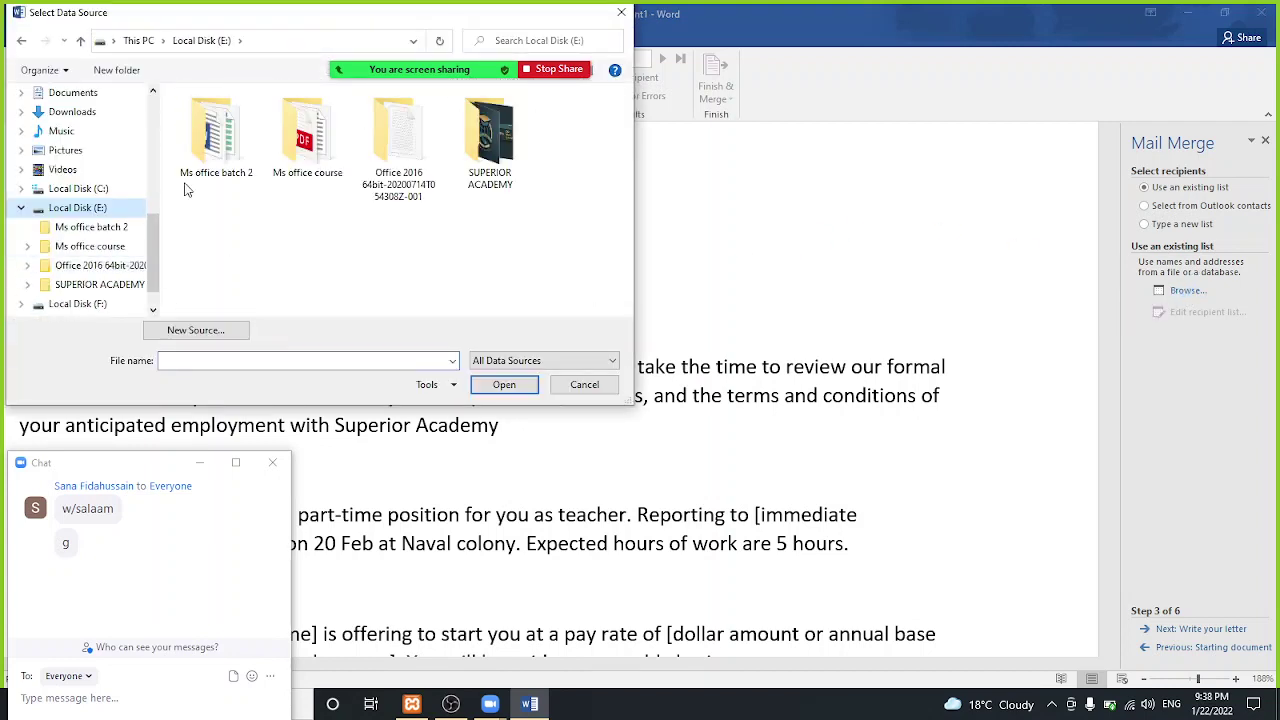
pyautogui.doubleClick(200, 176)
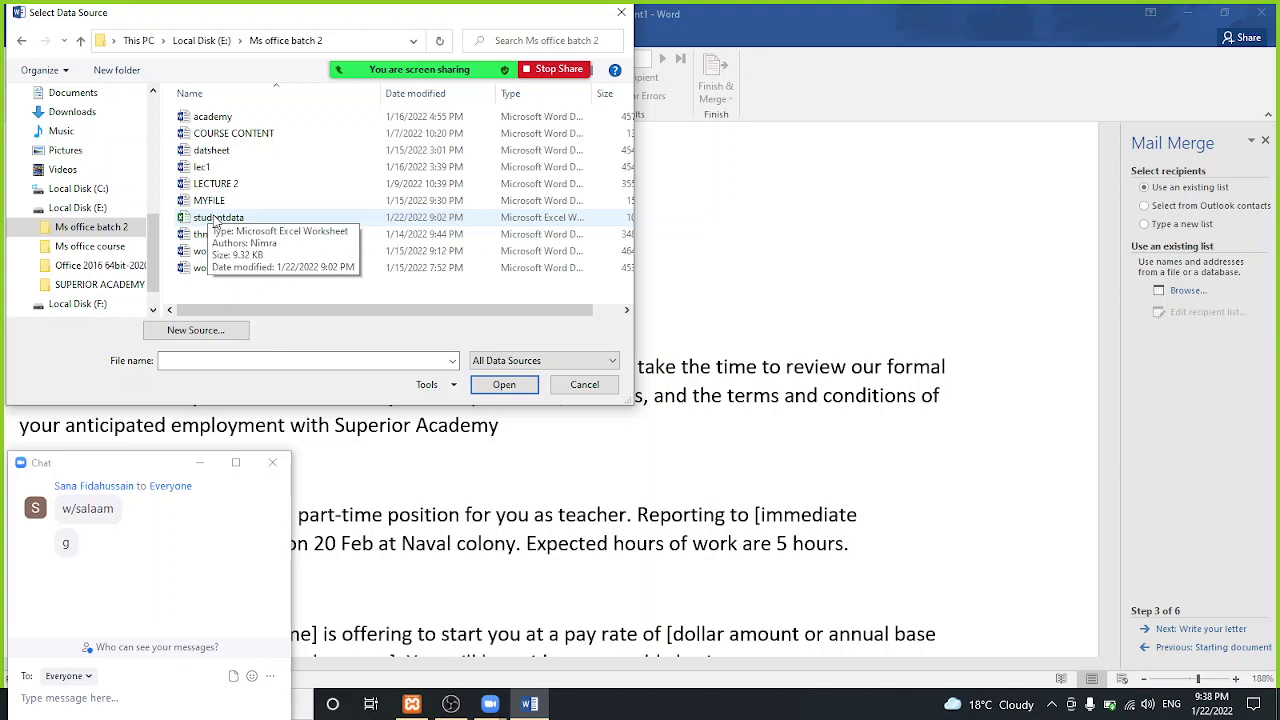
pyautogui.click(214, 222)
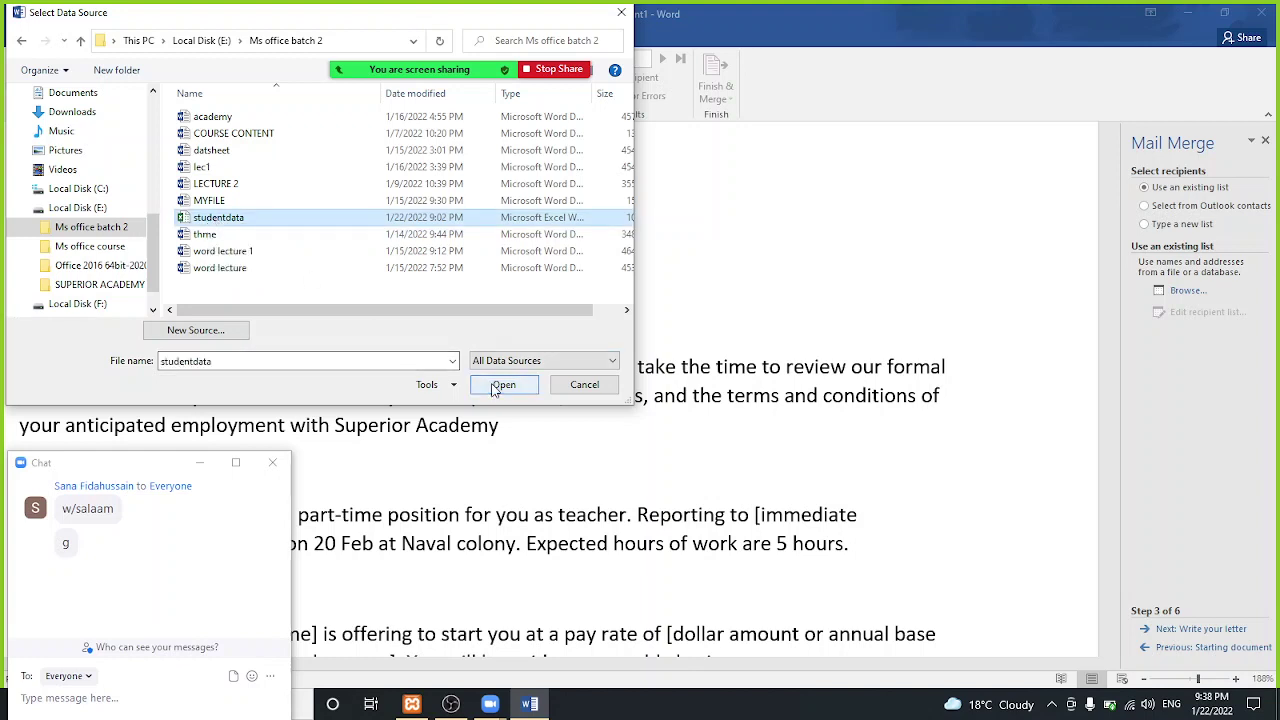
pyautogui.click(491, 383)
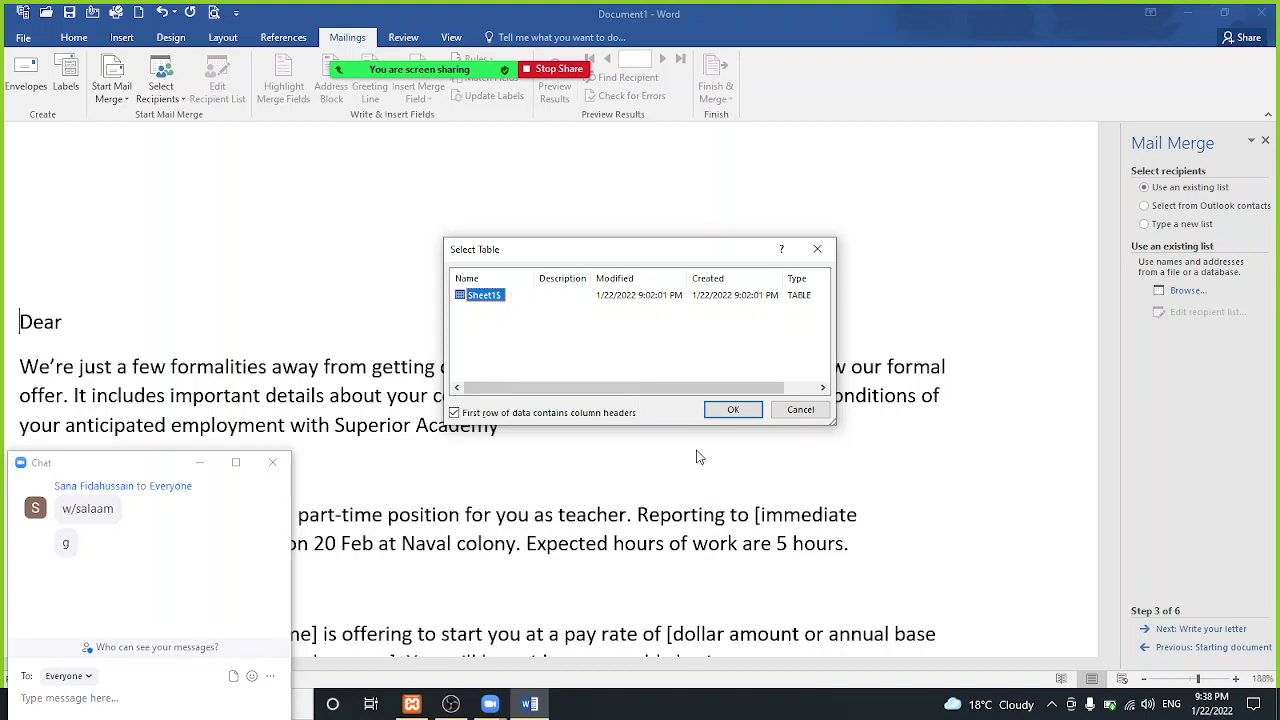
# Step: Accept Sheet1$ as the recipient table and adjust the recipient list view
pyautogui.click(730, 410)
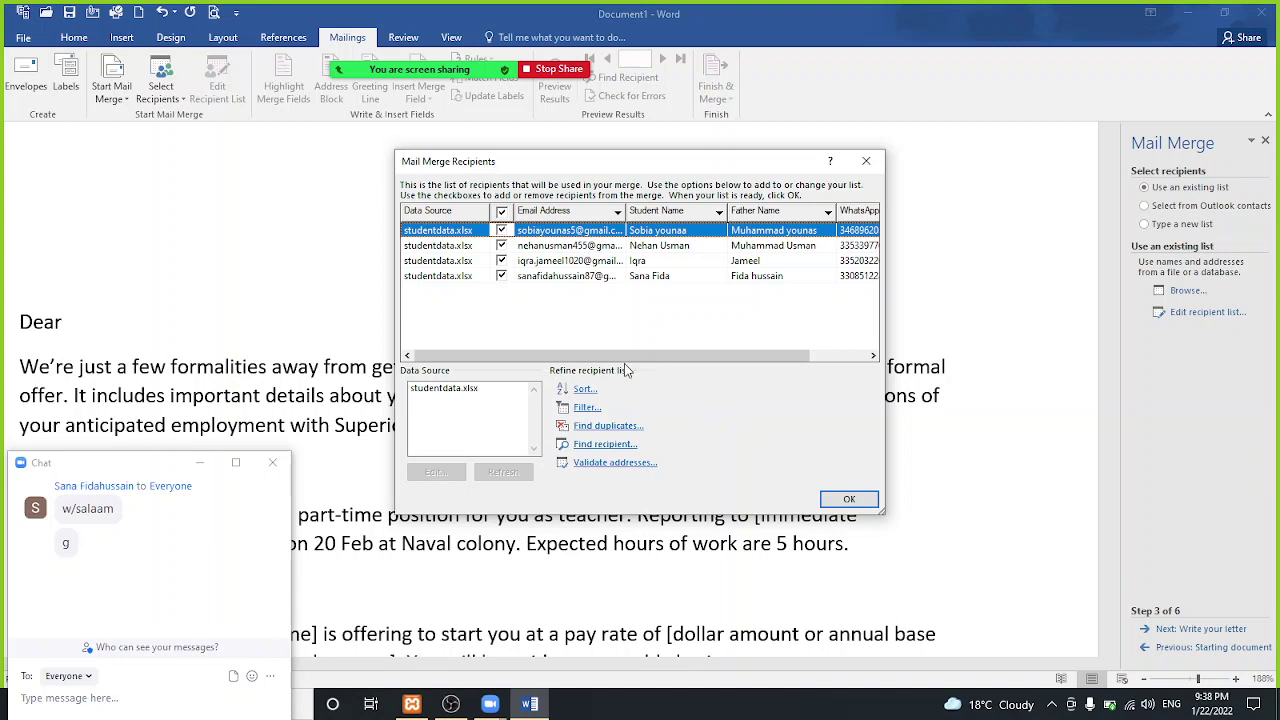
pyautogui.moveTo(627, 357)
pyautogui.mouseDown()
pyautogui.moveTo(722, 367)
pyautogui.moveTo(540, 371)
pyautogui.mouseUp()
pyautogui.moveTo(709, 357)
pyautogui.mouseDown()
pyautogui.moveTo(770, 366)
pyautogui.moveTo(640, 358)
pyautogui.mouseUp()
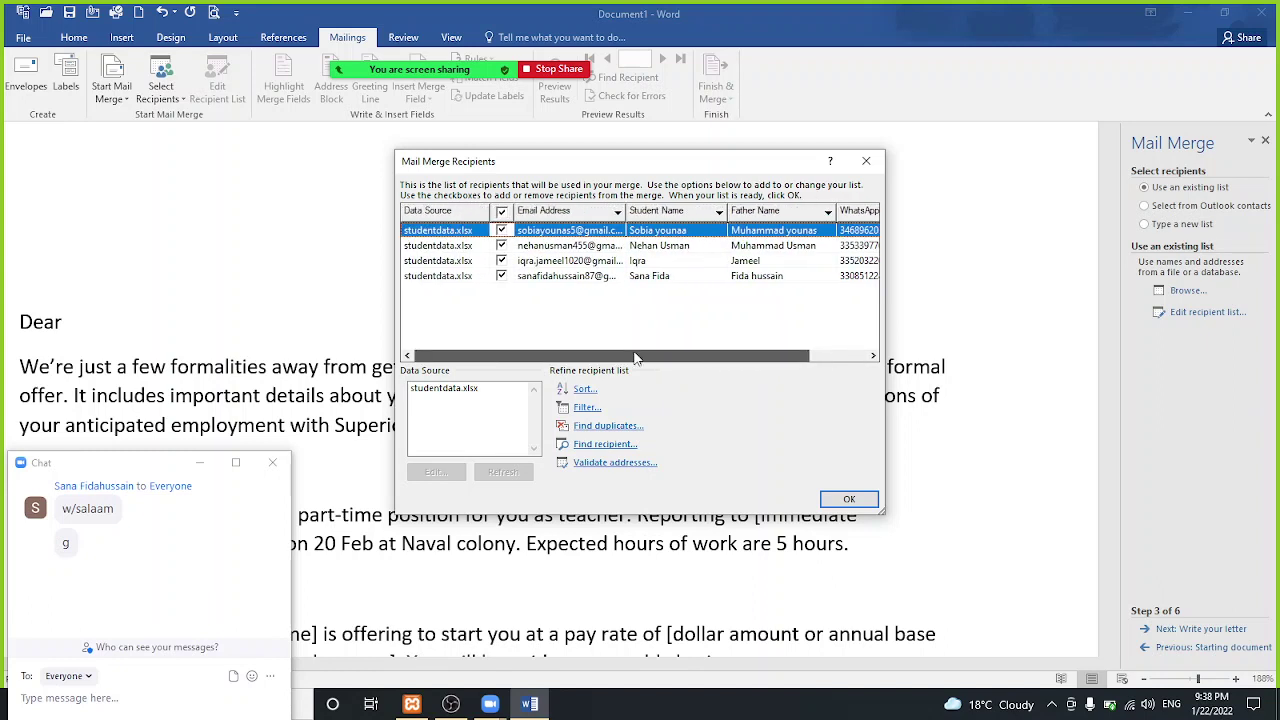
# Step: Include only the second recipient, accept the list, and move on to writing the letter
pyautogui.click(502, 213)
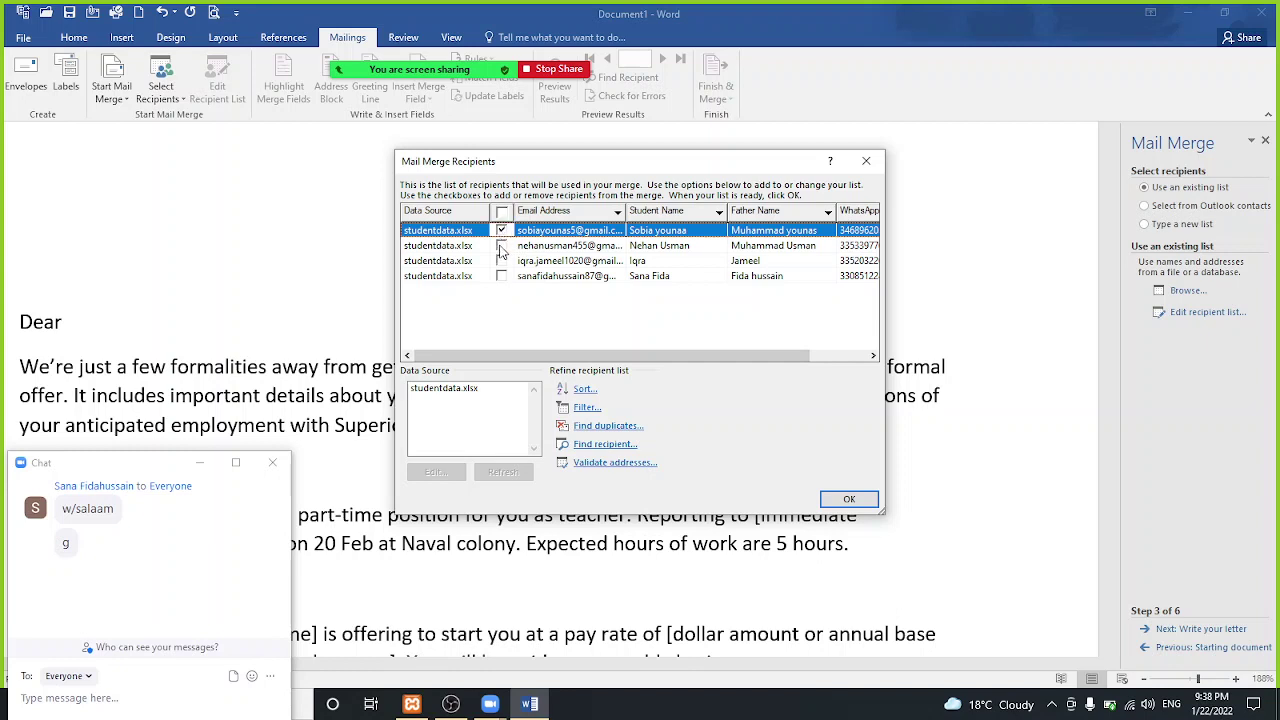
pyautogui.click(501, 245)
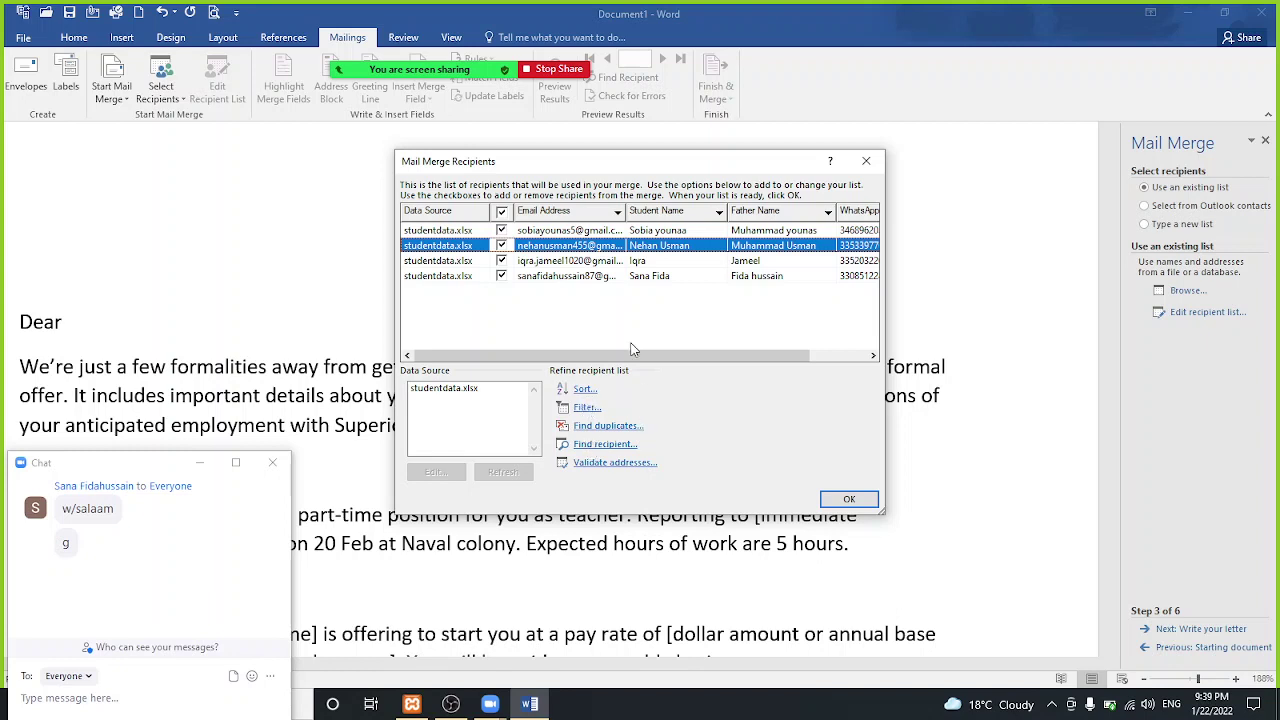
pyautogui.click(829, 500)
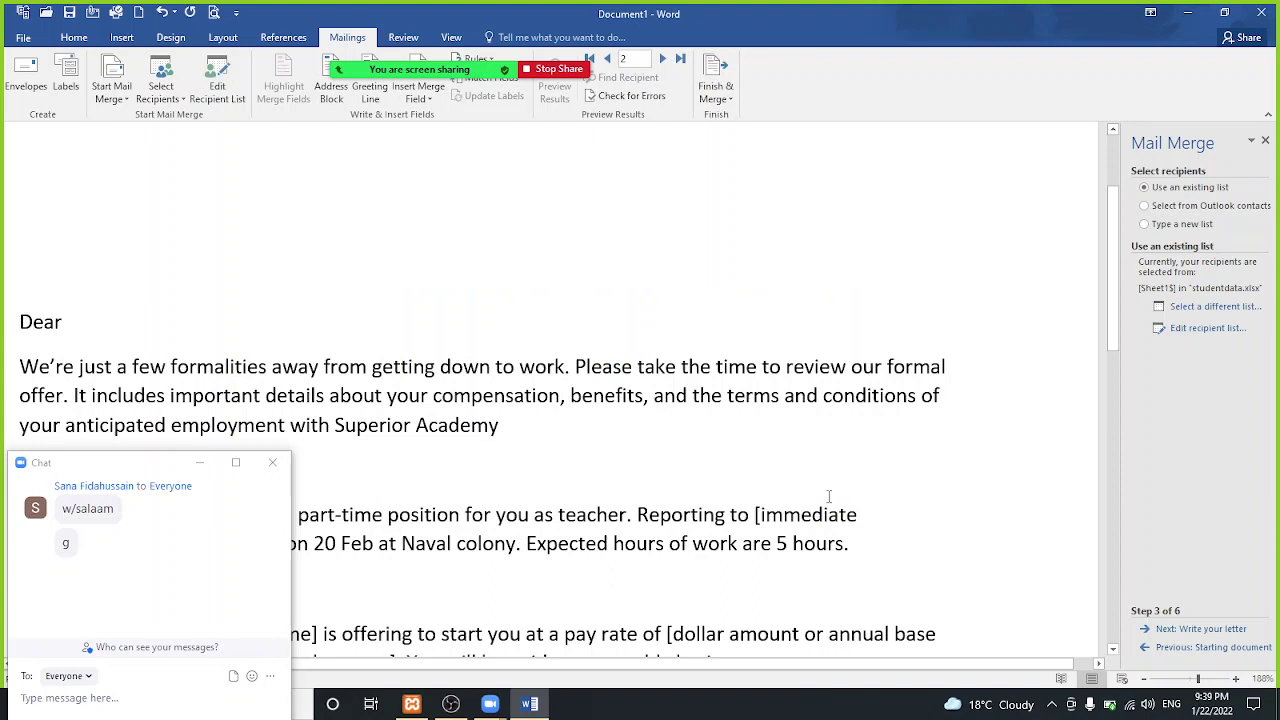
pyautogui.click(1226, 632)
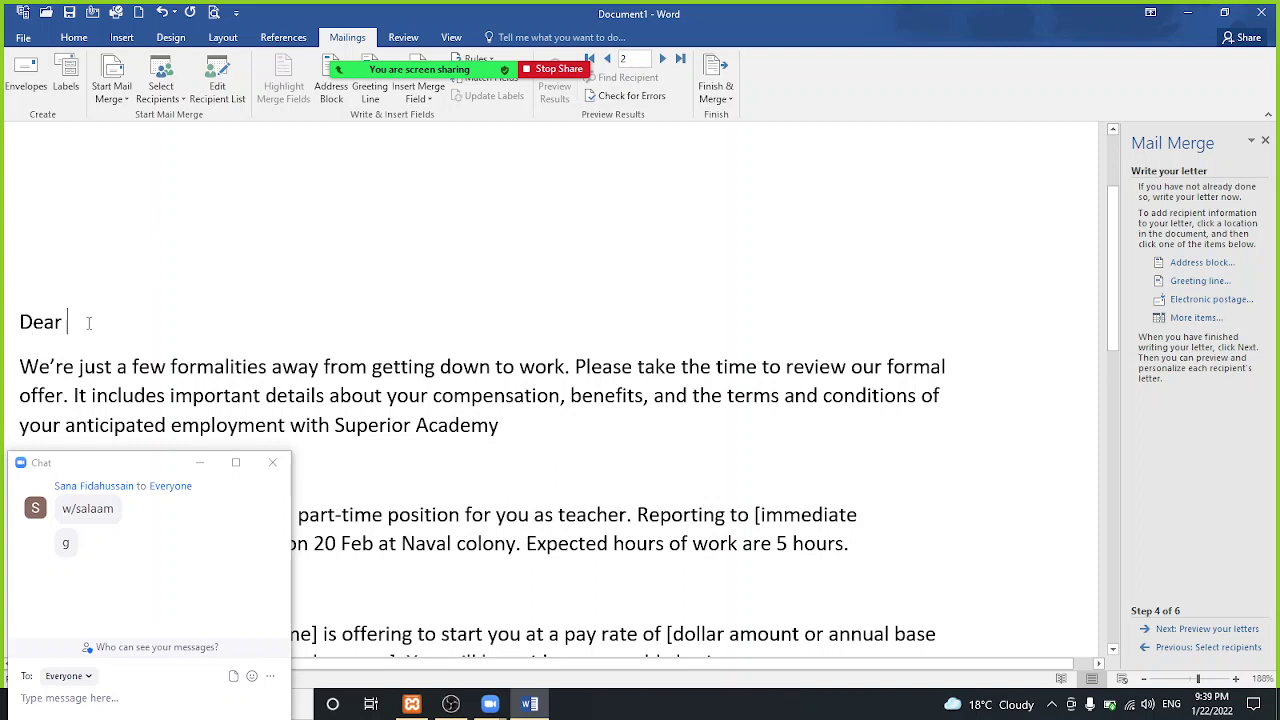
# Step: Insert the Student_Name field after Dear, undoing an extra Father_Name field
pyautogui.click(417, 99)
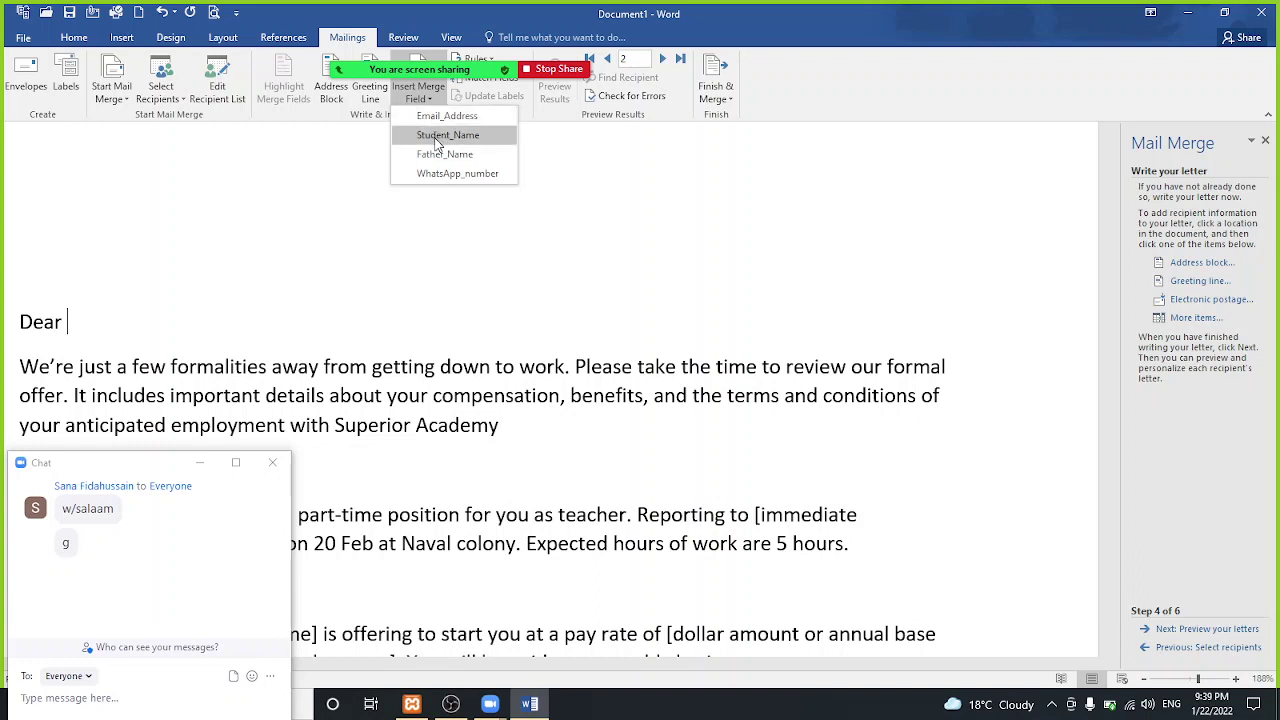
pyautogui.click(436, 137)
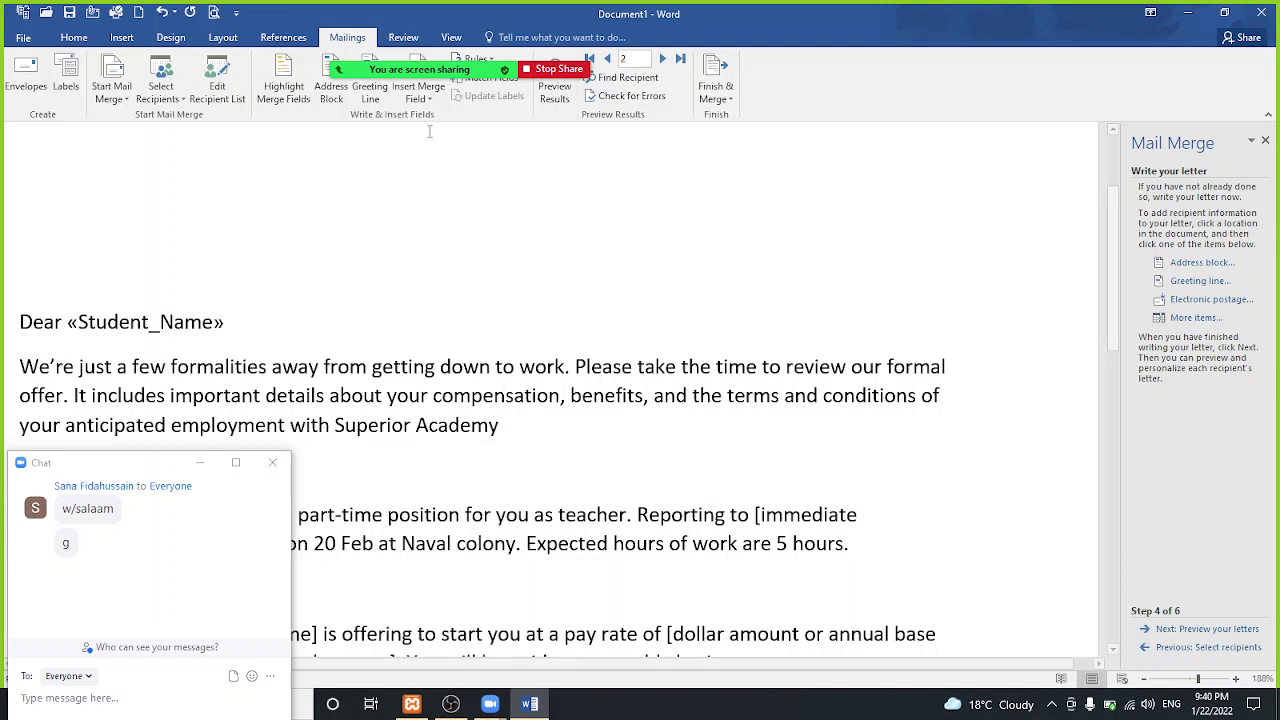
pyautogui.click(424, 102)
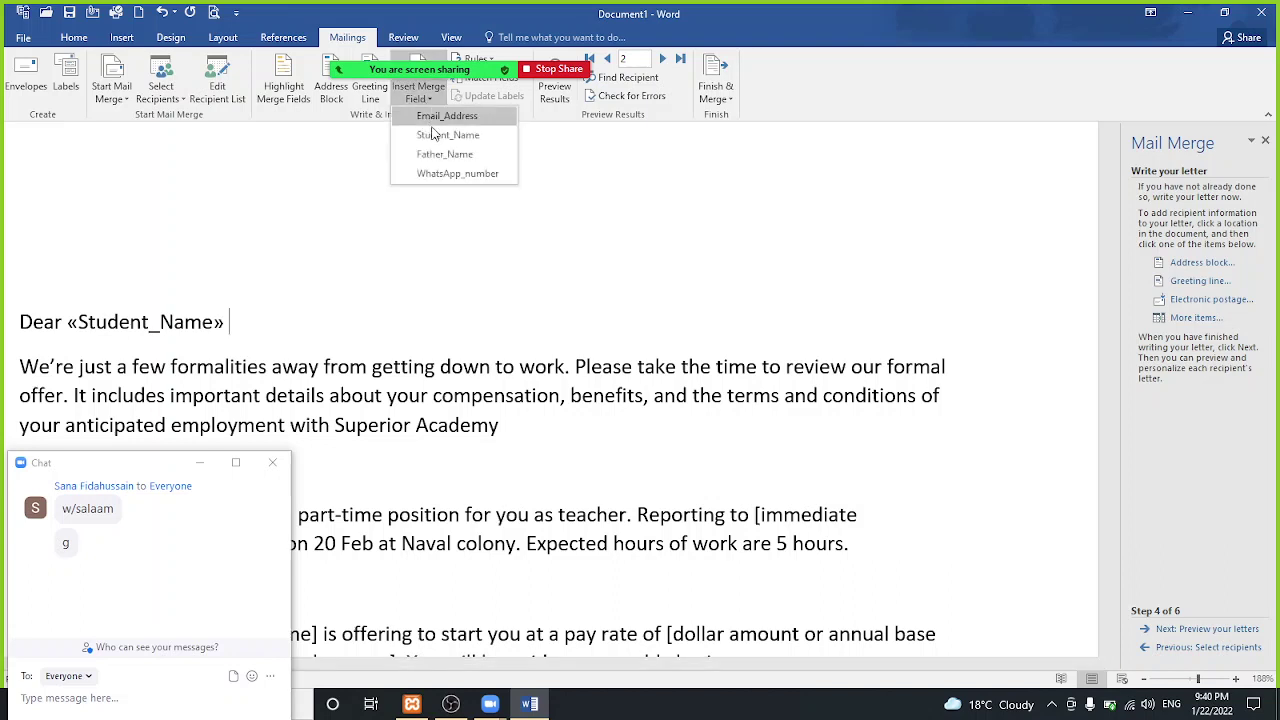
pyautogui.click(441, 155)
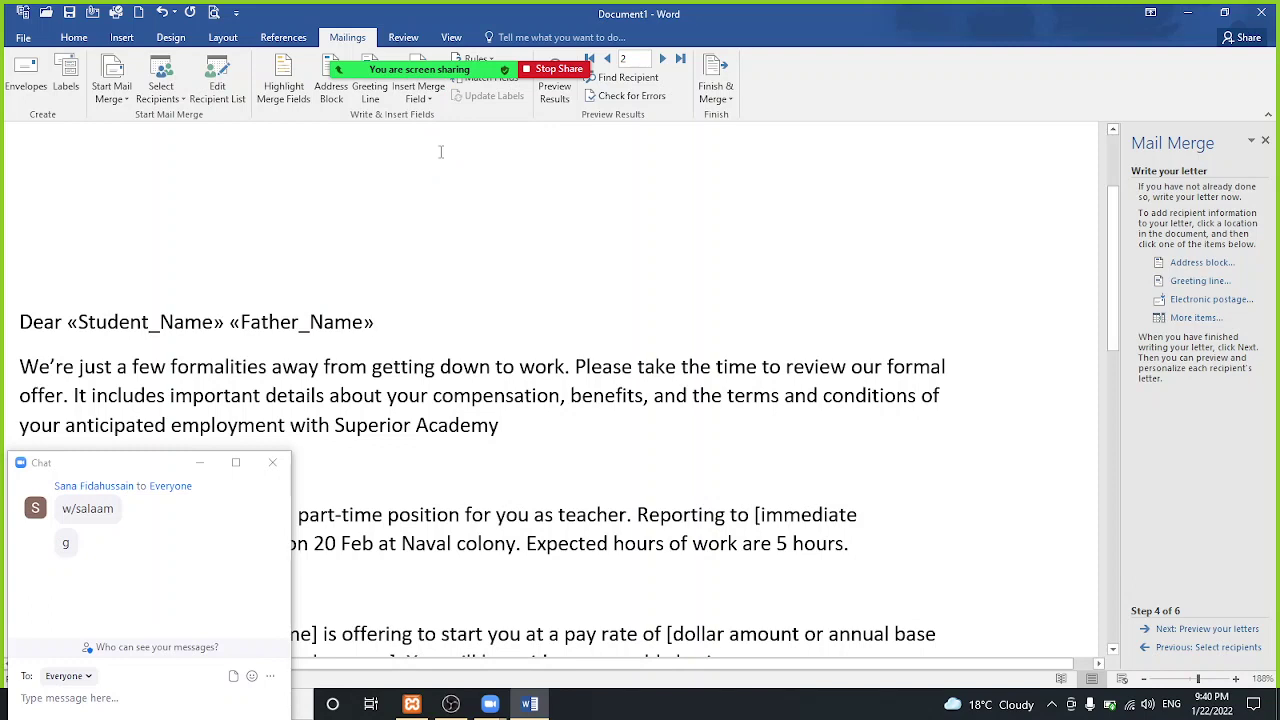
pyautogui.hotkey('ctrl', 'z')
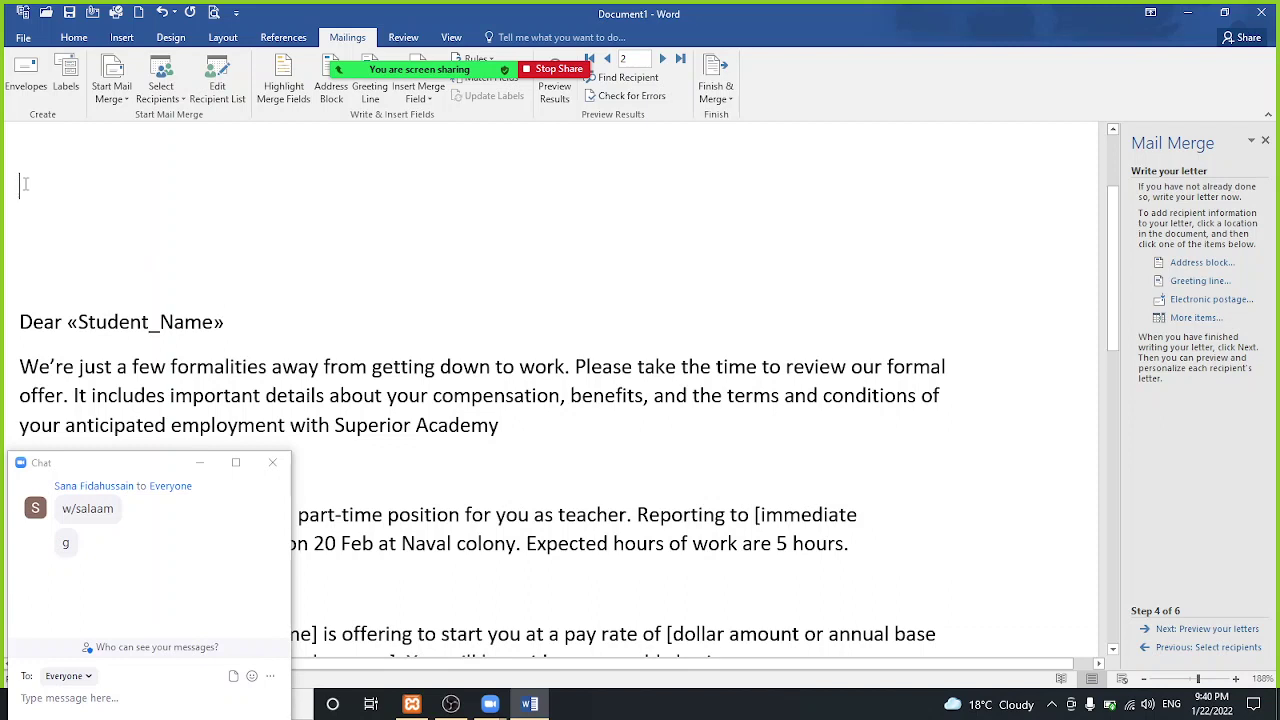
# Step: Insert Student_Name and Father_Name fields on the letter's empty top line
pyautogui.click(25, 183)
pyautogui.click(428, 99)
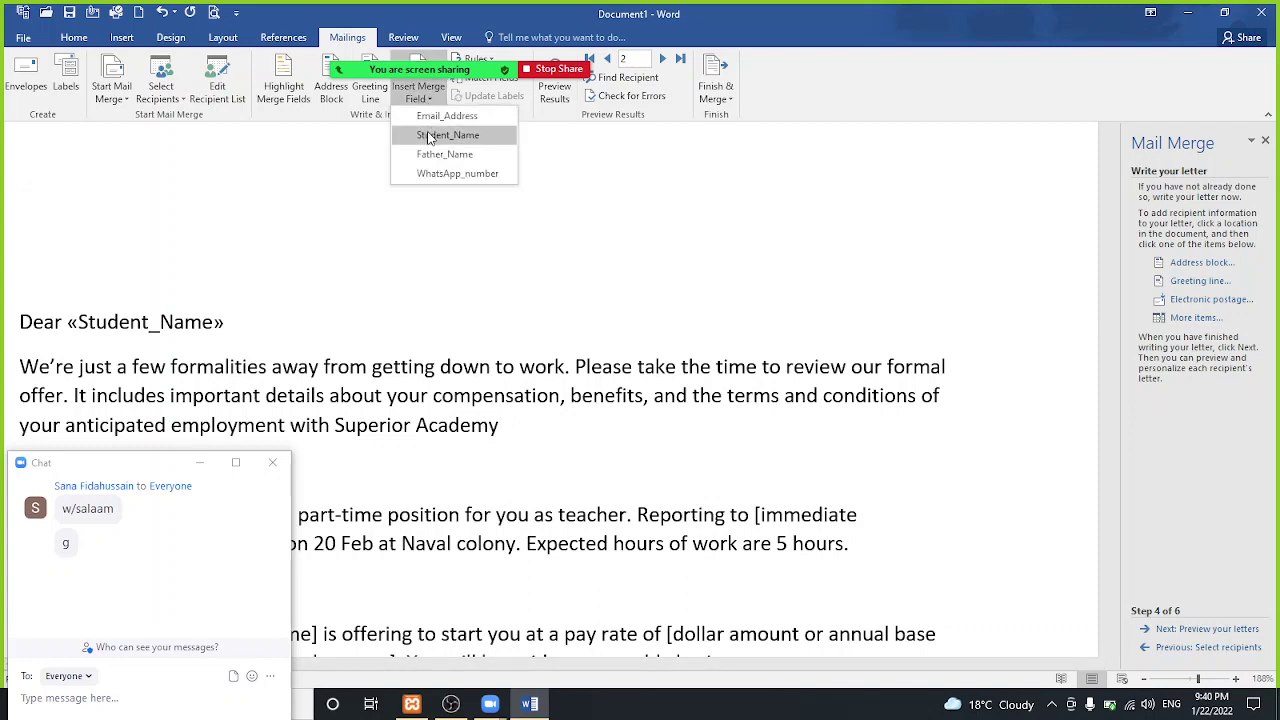
pyautogui.click(428, 134)
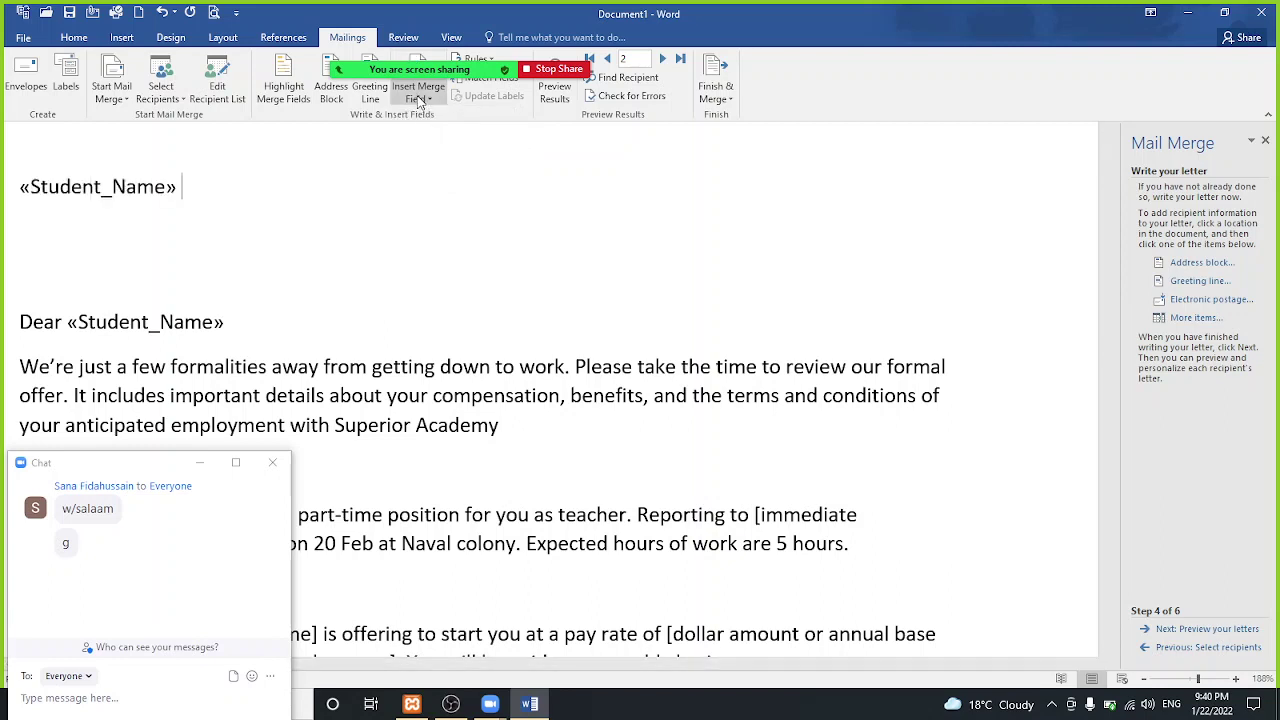
pyautogui.click(420, 102)
pyautogui.click(431, 155)
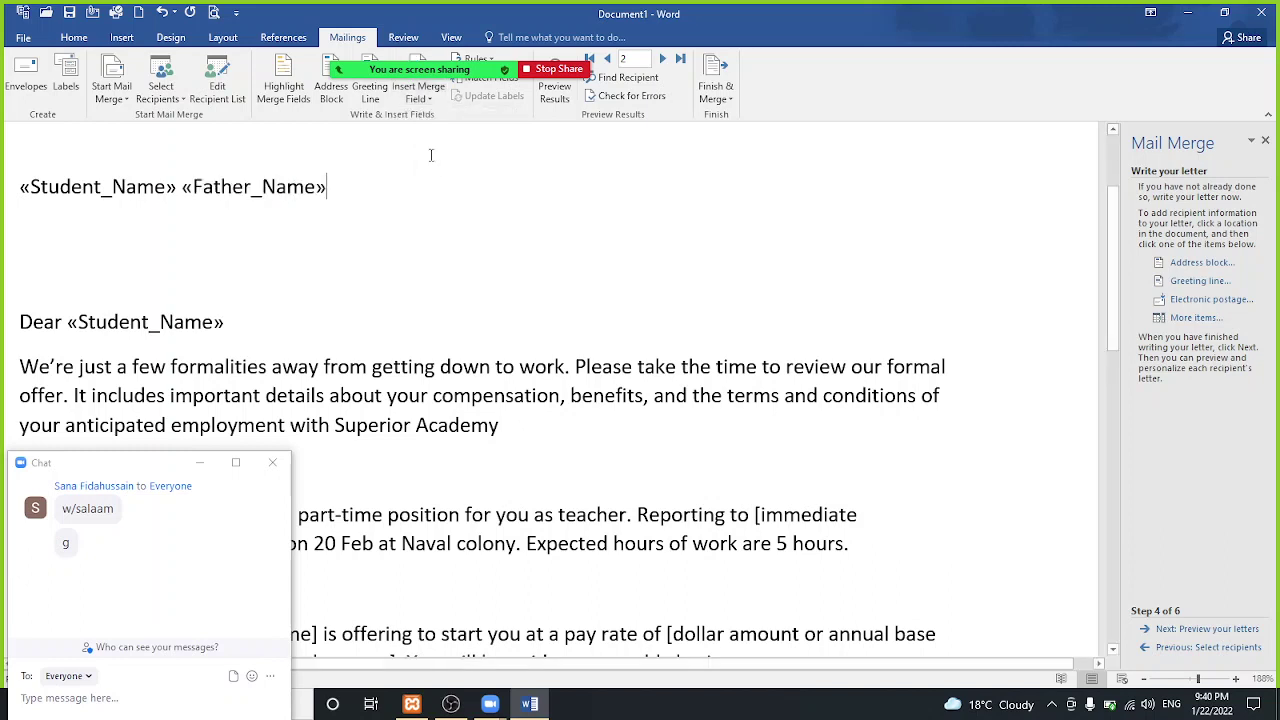
pyautogui.press('Return')
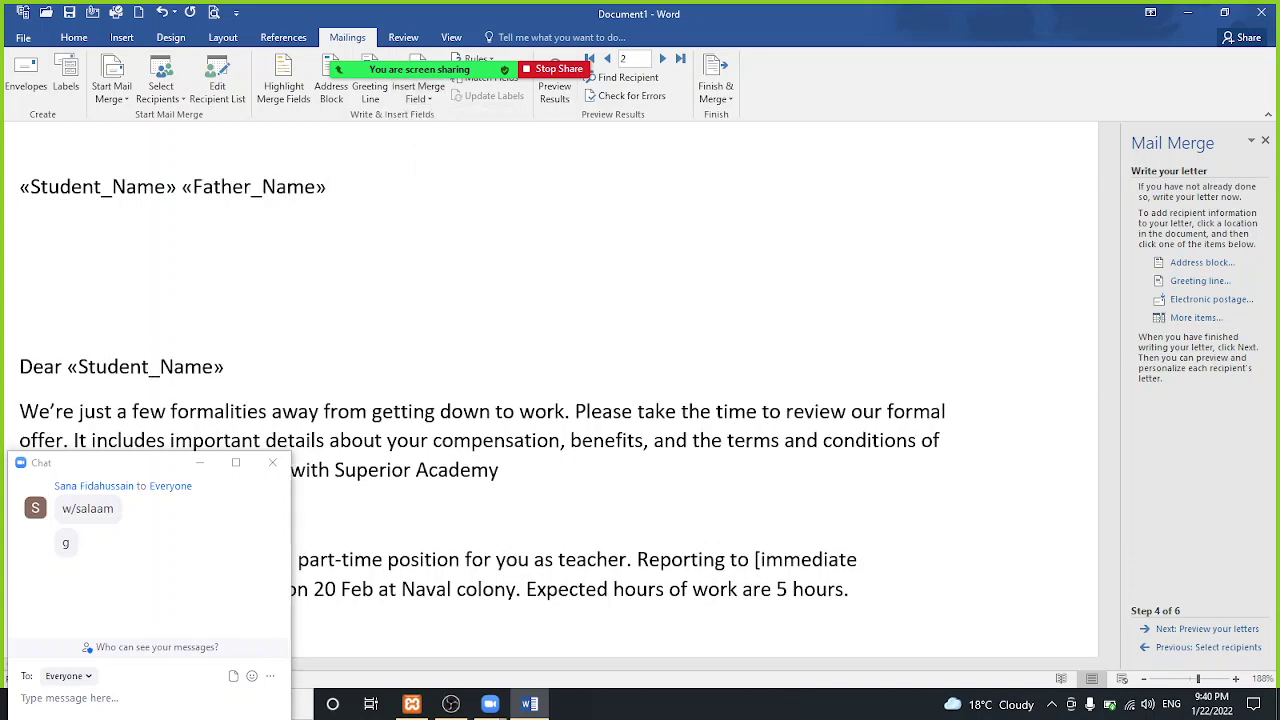
# Step: Add Email_Address and WhatsApp_number on their own lines and remove the extra blank line
pyautogui.click(418, 96)
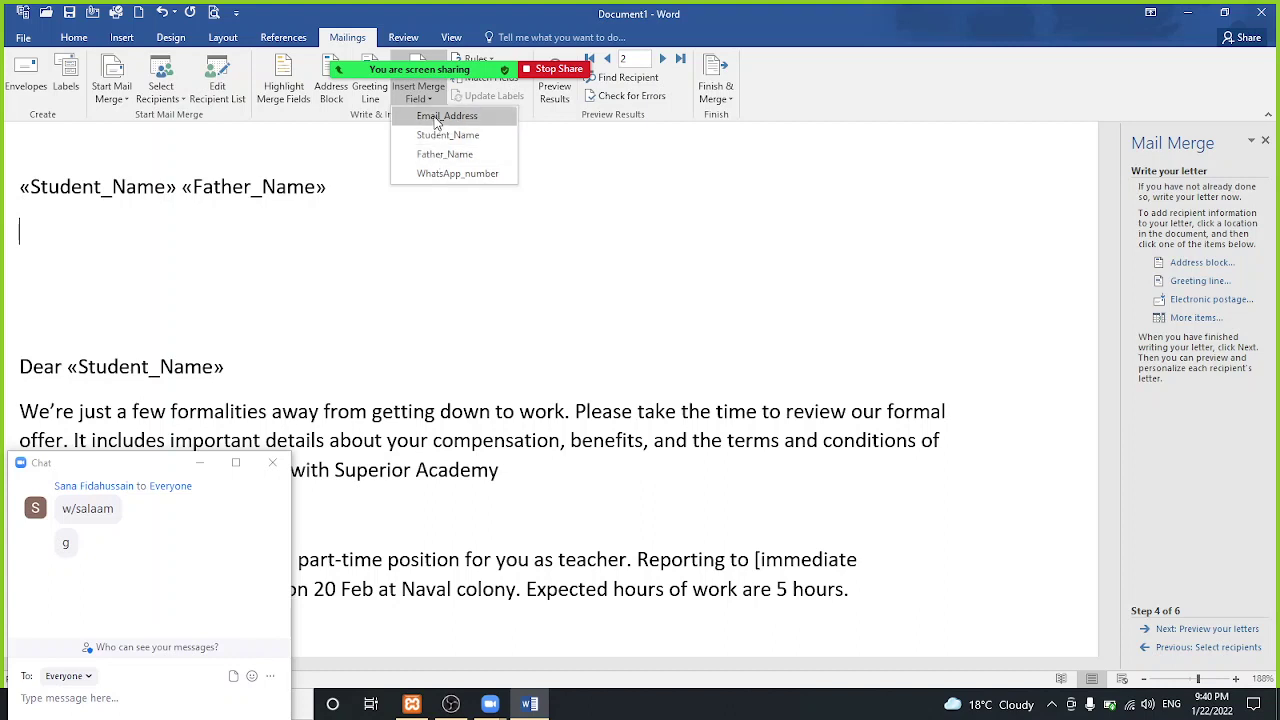
pyautogui.click(438, 116)
pyautogui.press('Return')
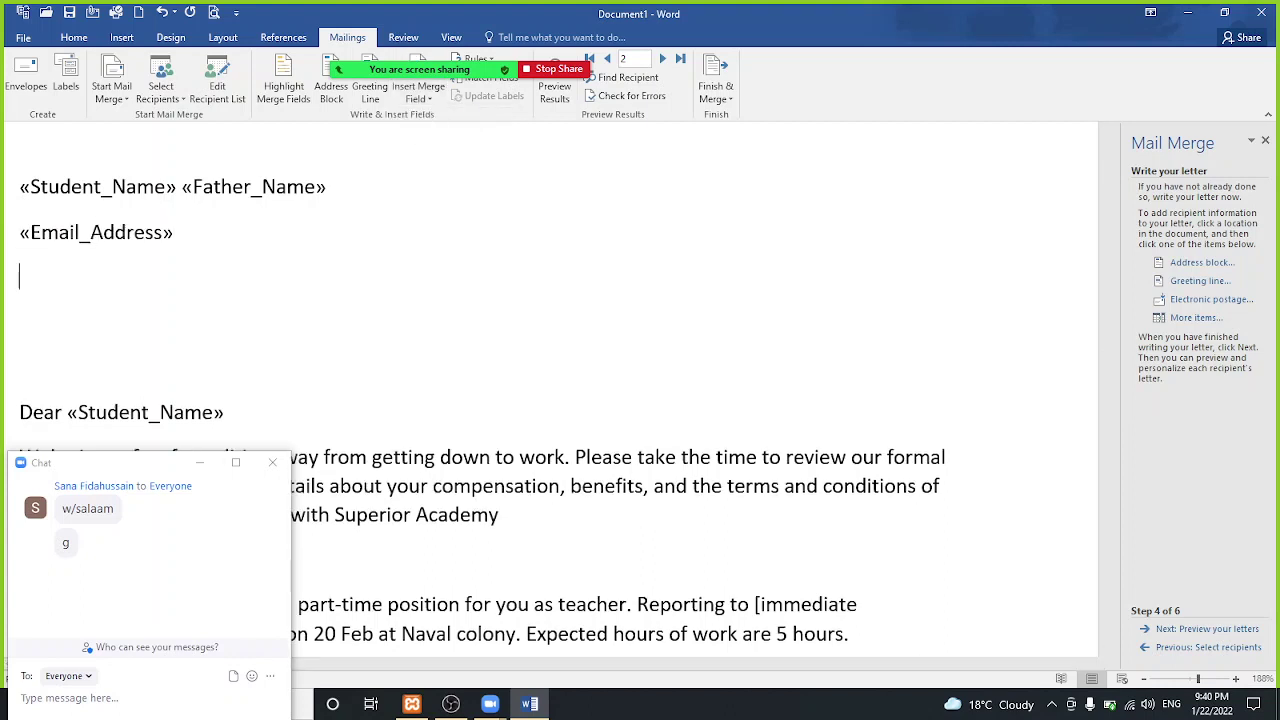
pyautogui.click(420, 92)
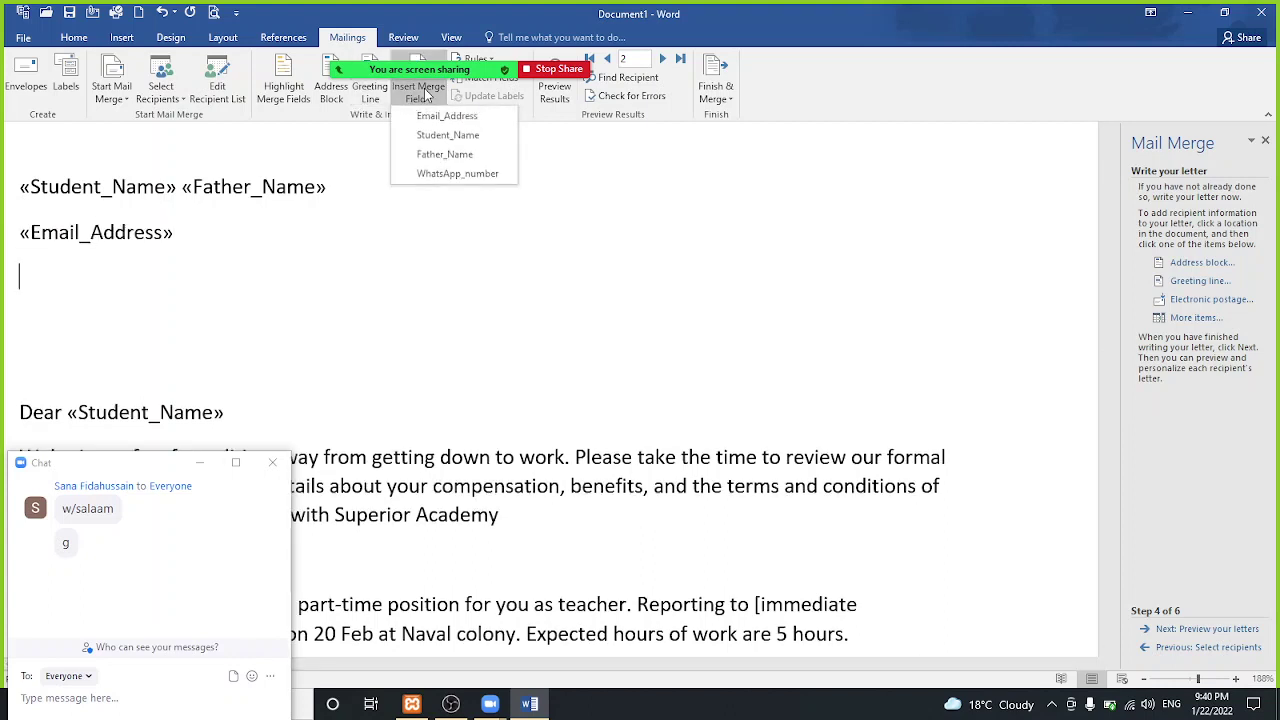
pyautogui.click(440, 173)
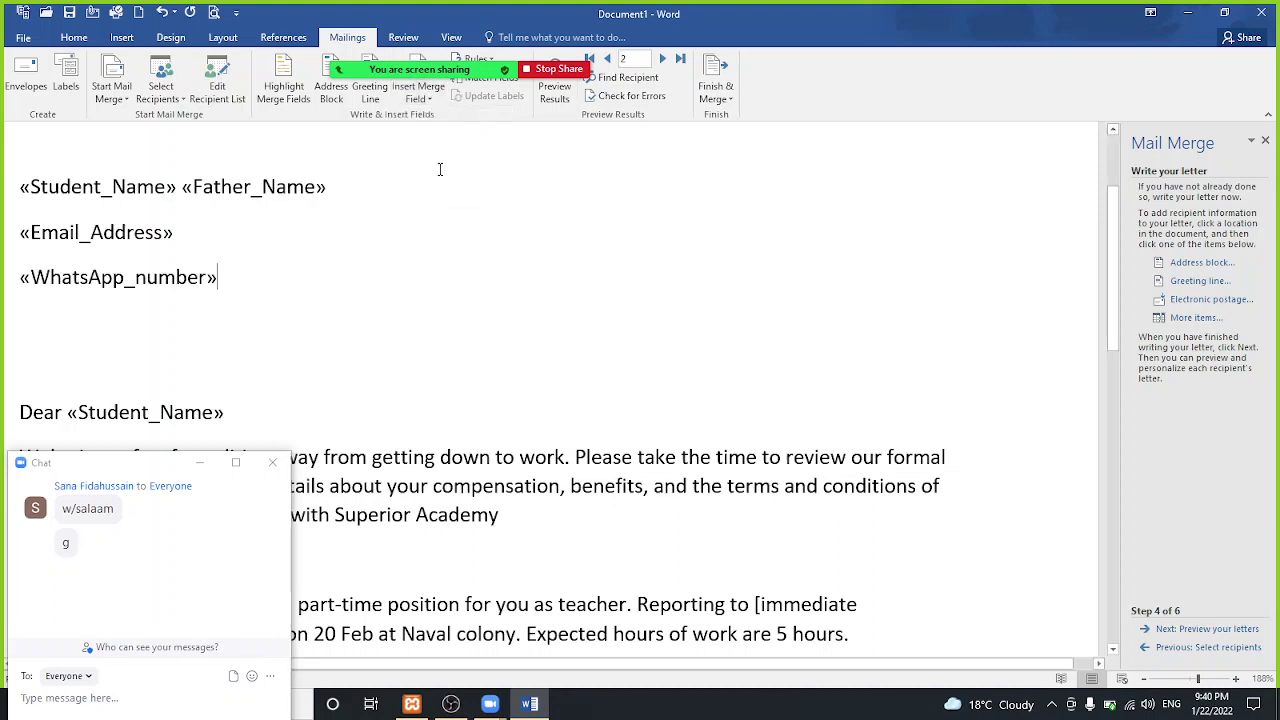
pyautogui.click(26, 392)
pyautogui.press('BackSpace')
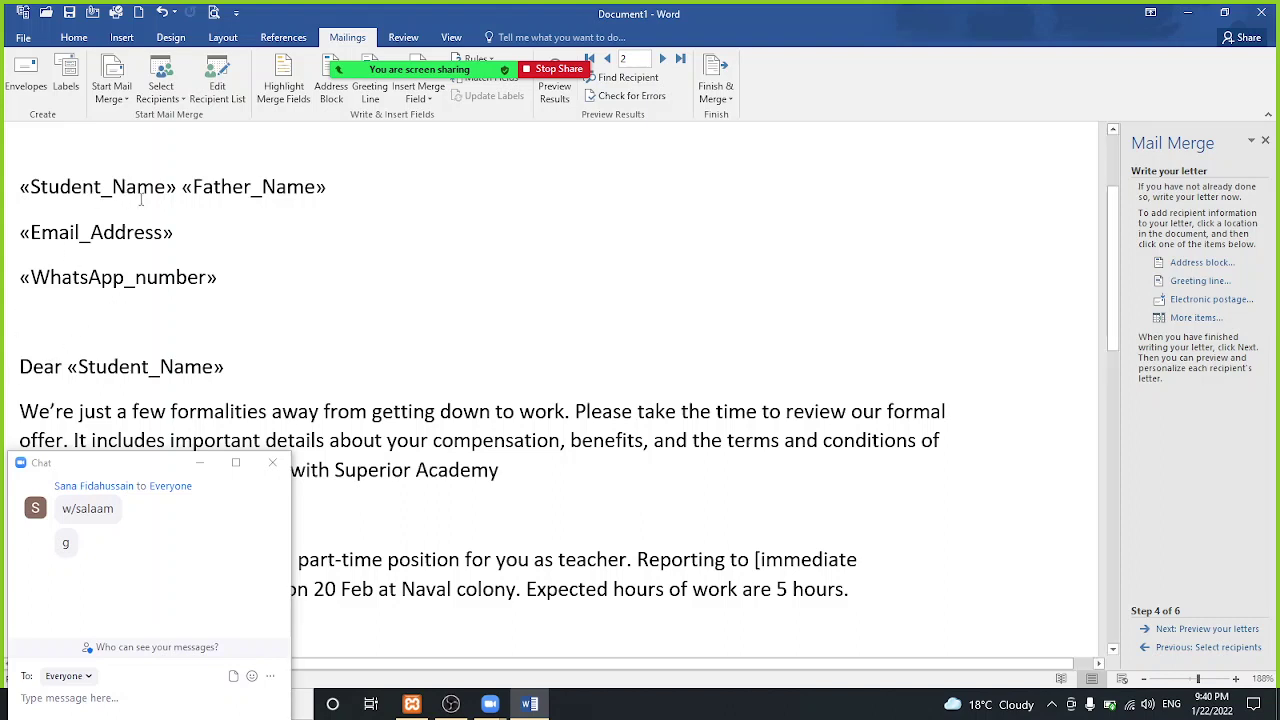
pyautogui.click(415, 103)
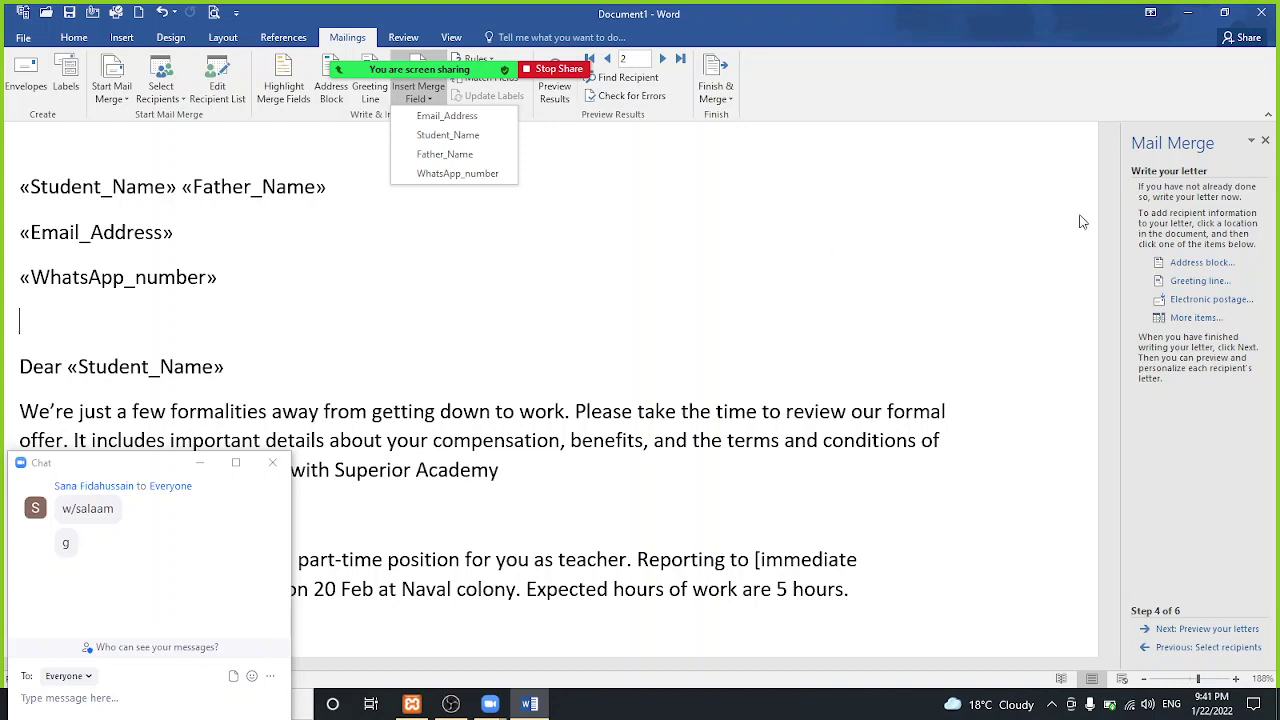
# Step: Preview the merged letters, browsing recipients 1 to 4 and ending on recipient 4
pyautogui.click(1216, 636)
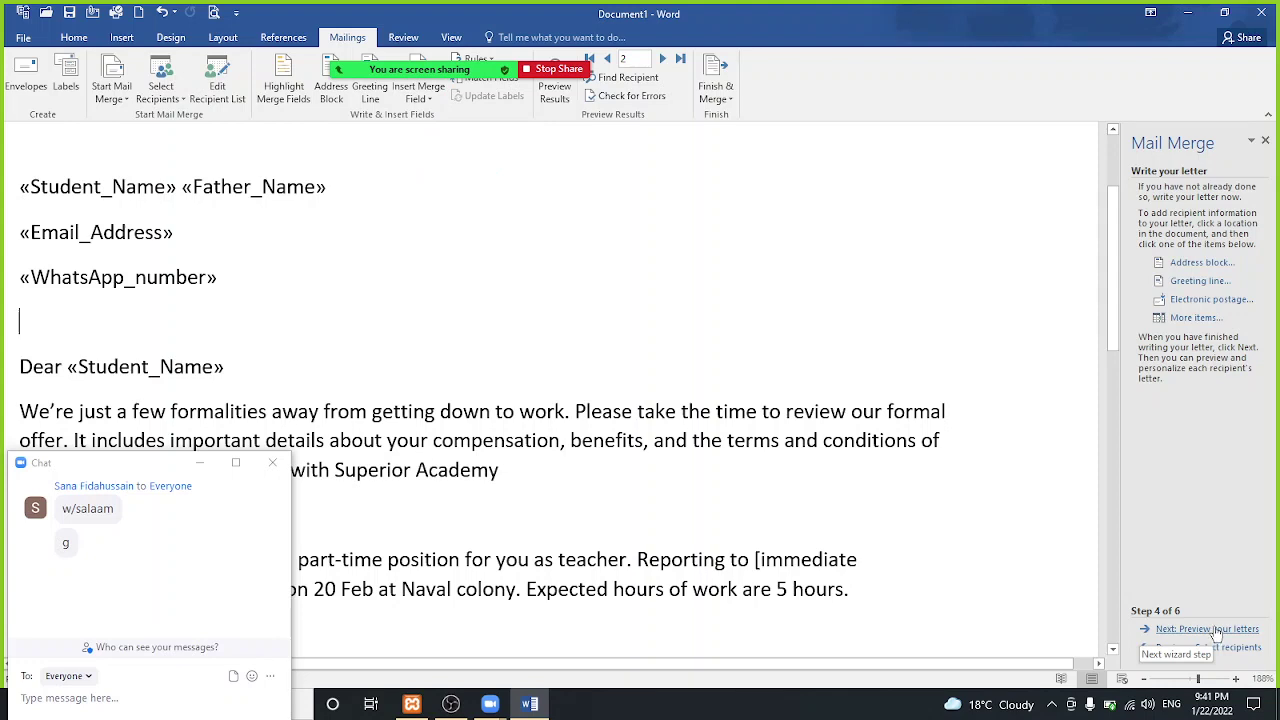
pyautogui.click(1216, 630)
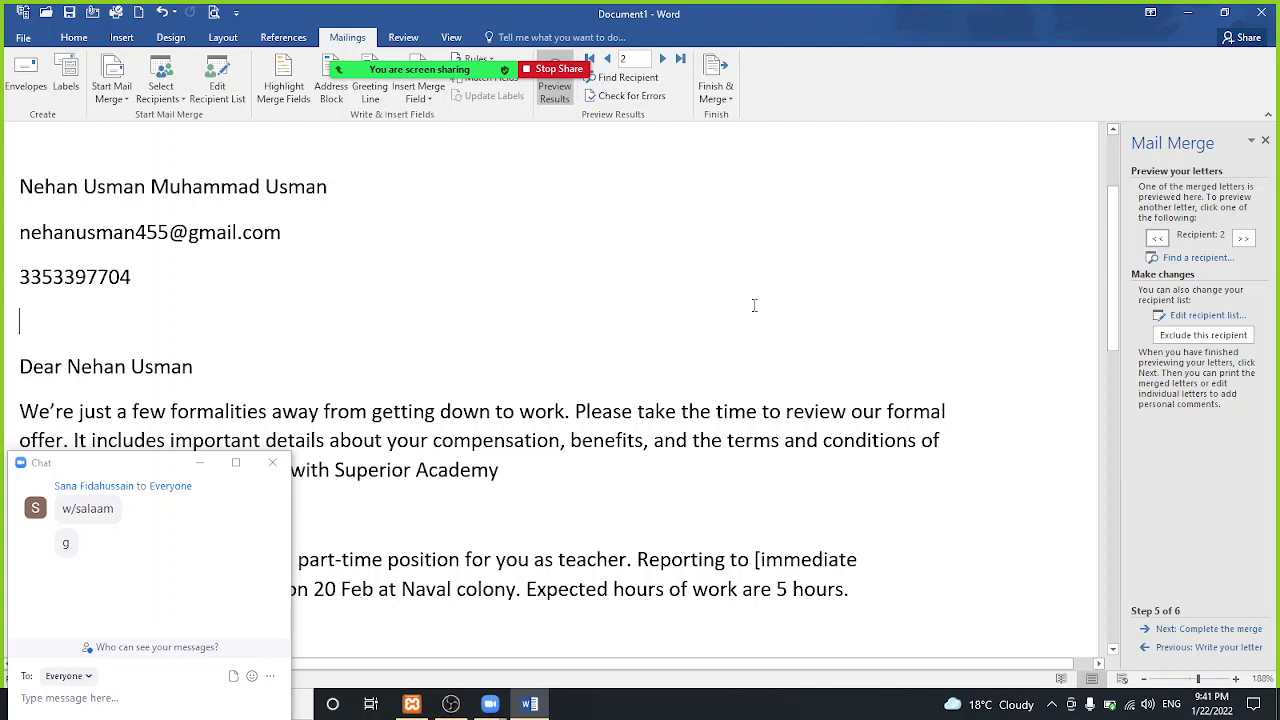
pyautogui.click(1164, 242)
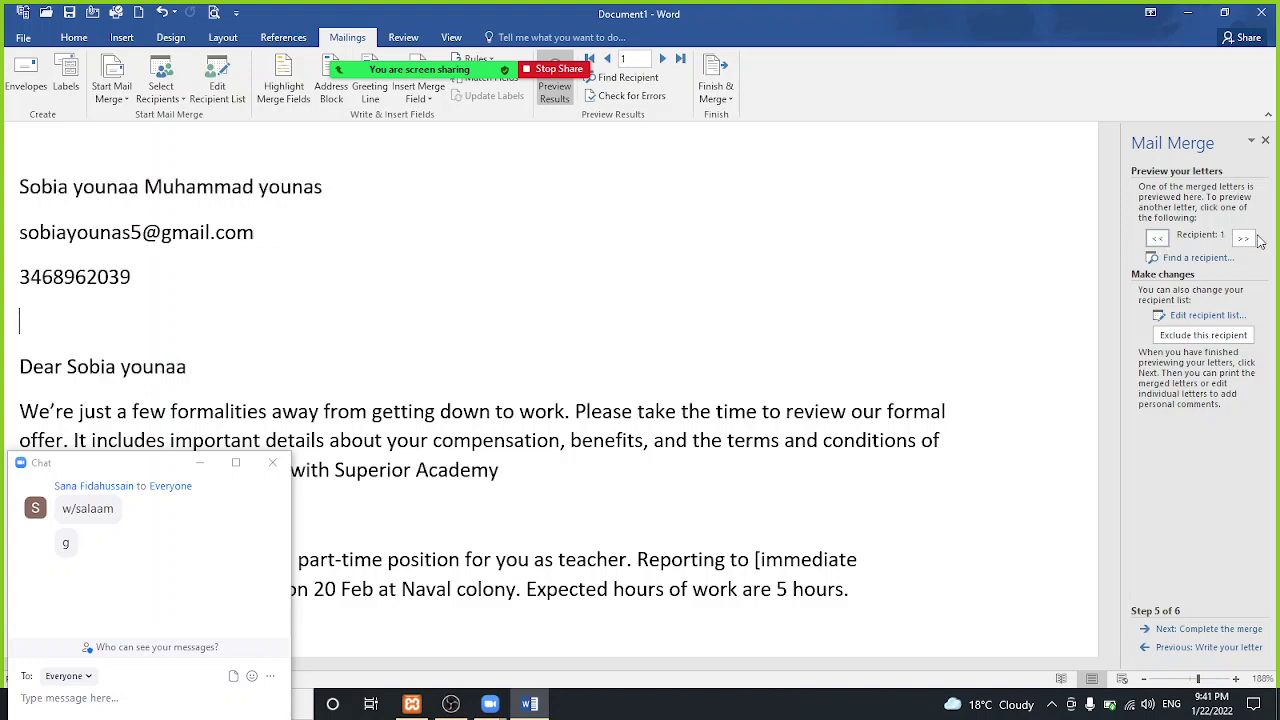
pyautogui.click(1245, 238)
pyautogui.click(1245, 238)
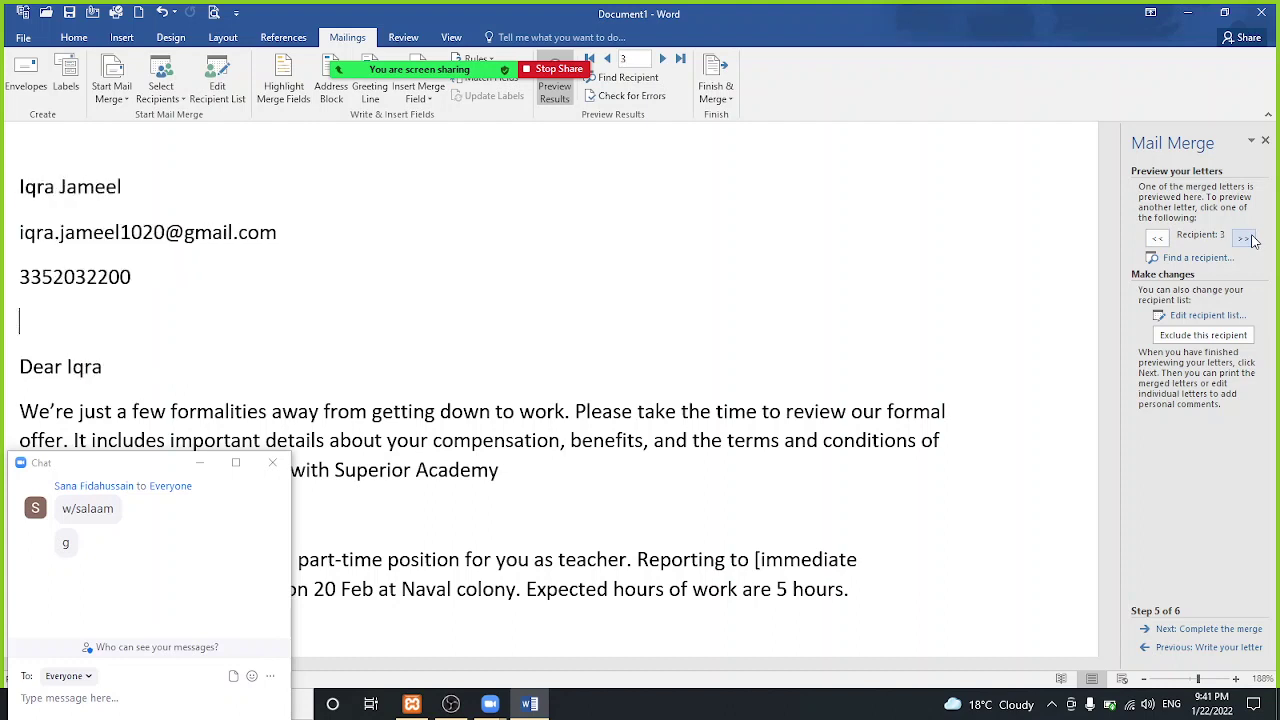
pyautogui.click(1245, 238)
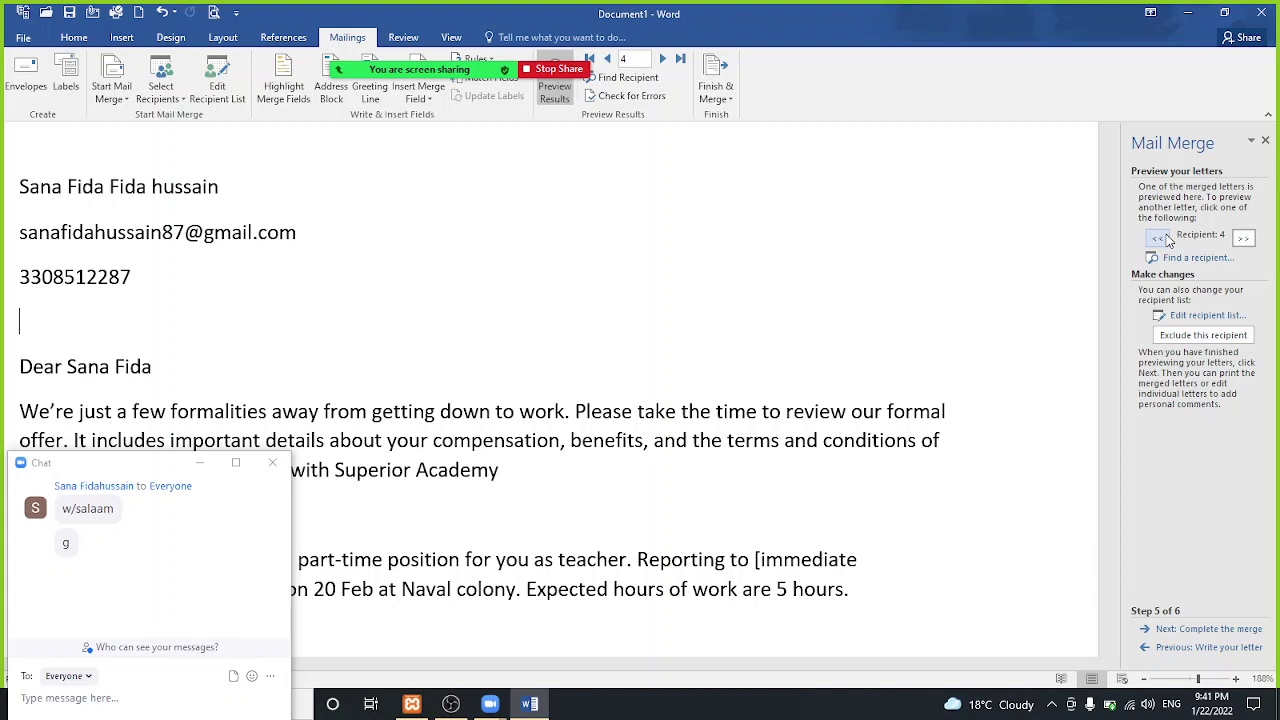
pyautogui.click(1160, 237)
pyautogui.click(1160, 237)
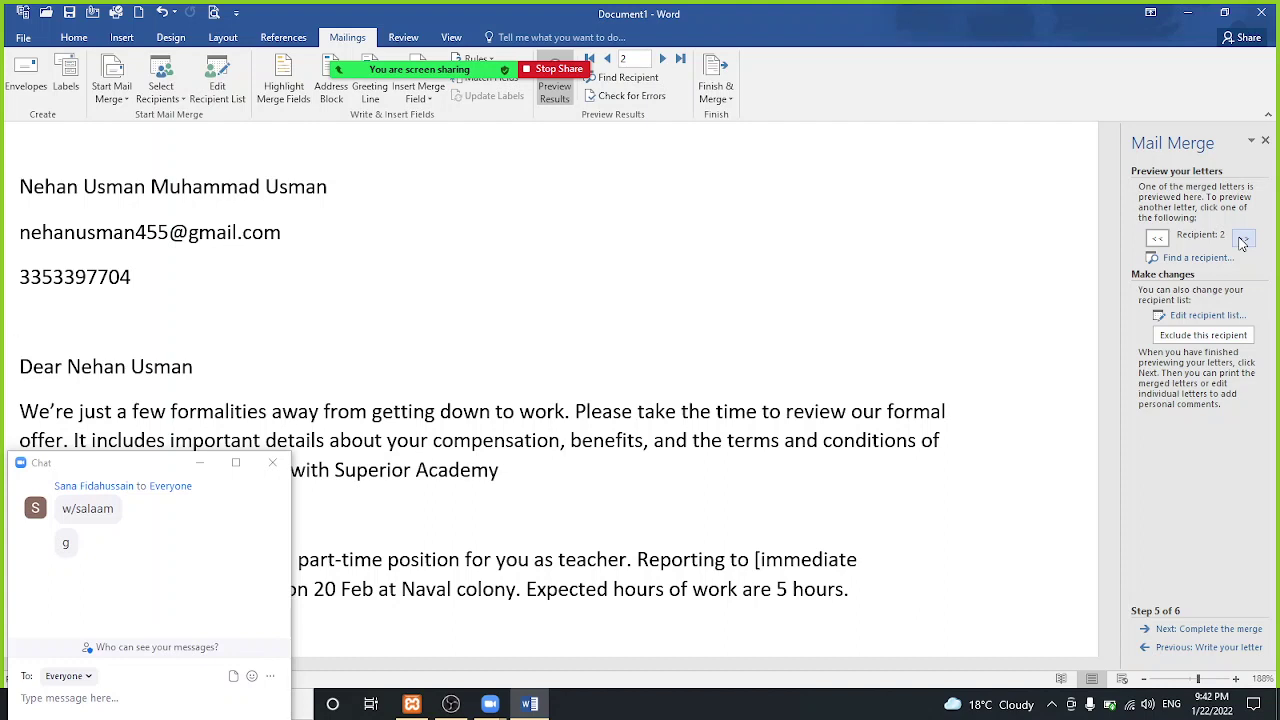
pyautogui.click(1242, 240)
pyautogui.click(1242, 240)
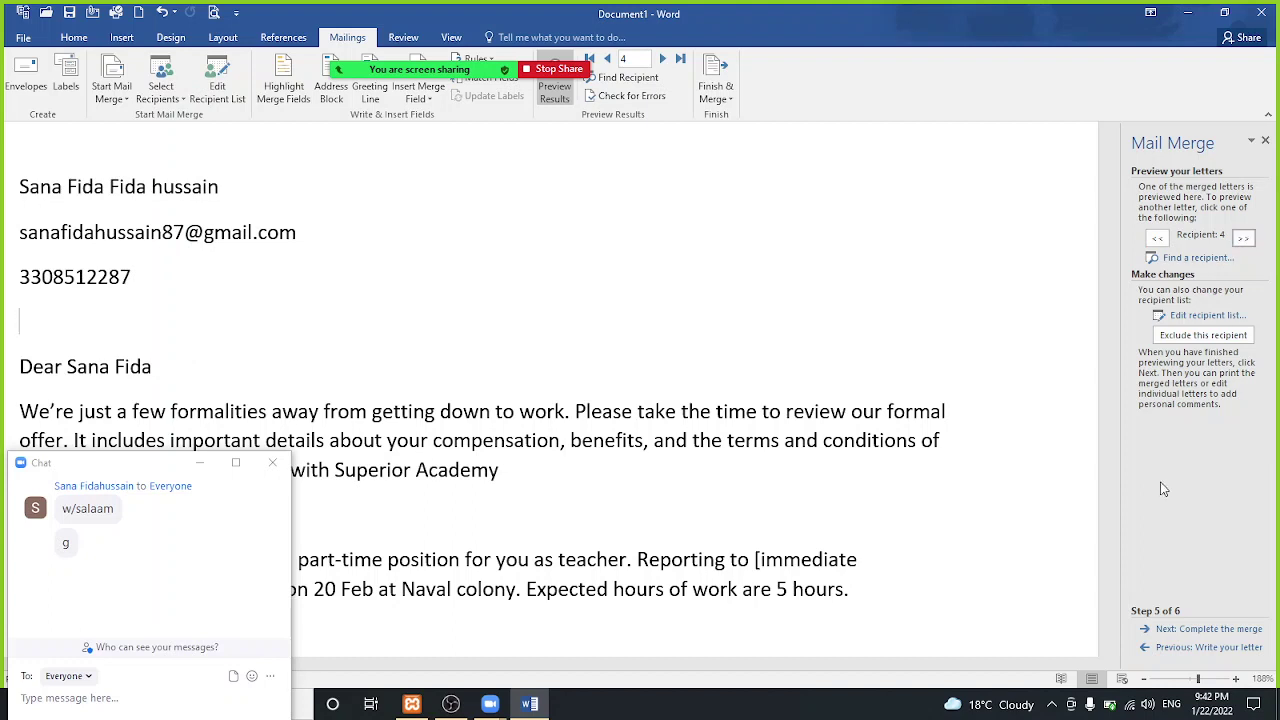
# Step: Merge all records into the new Letters1 document and scroll through it
pyautogui.click(1222, 630)
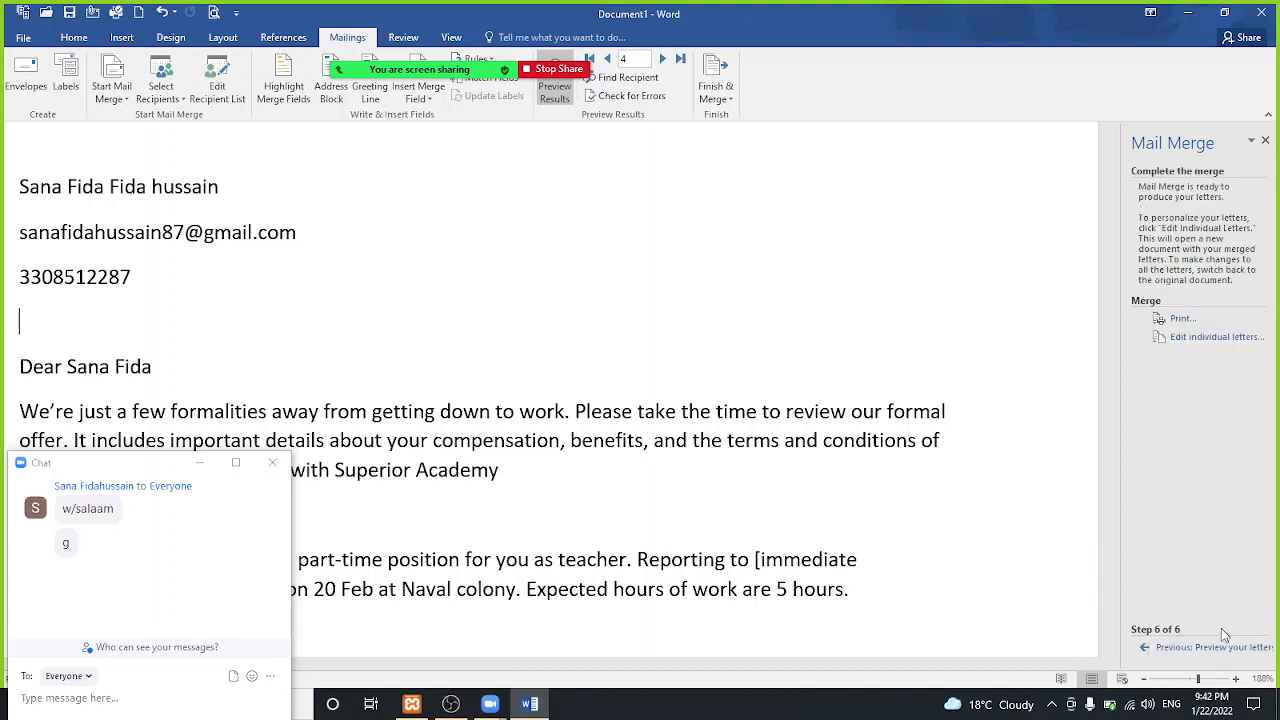
pyautogui.click(1191, 340)
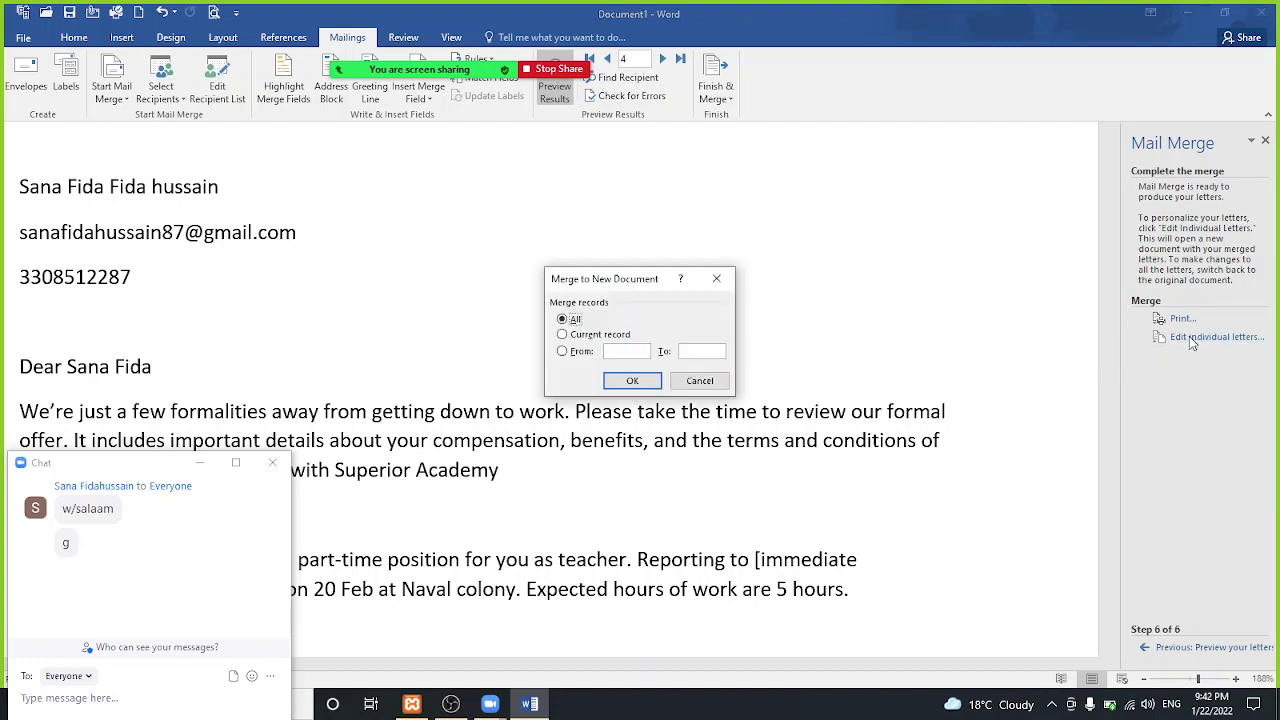
pyautogui.click(631, 384)
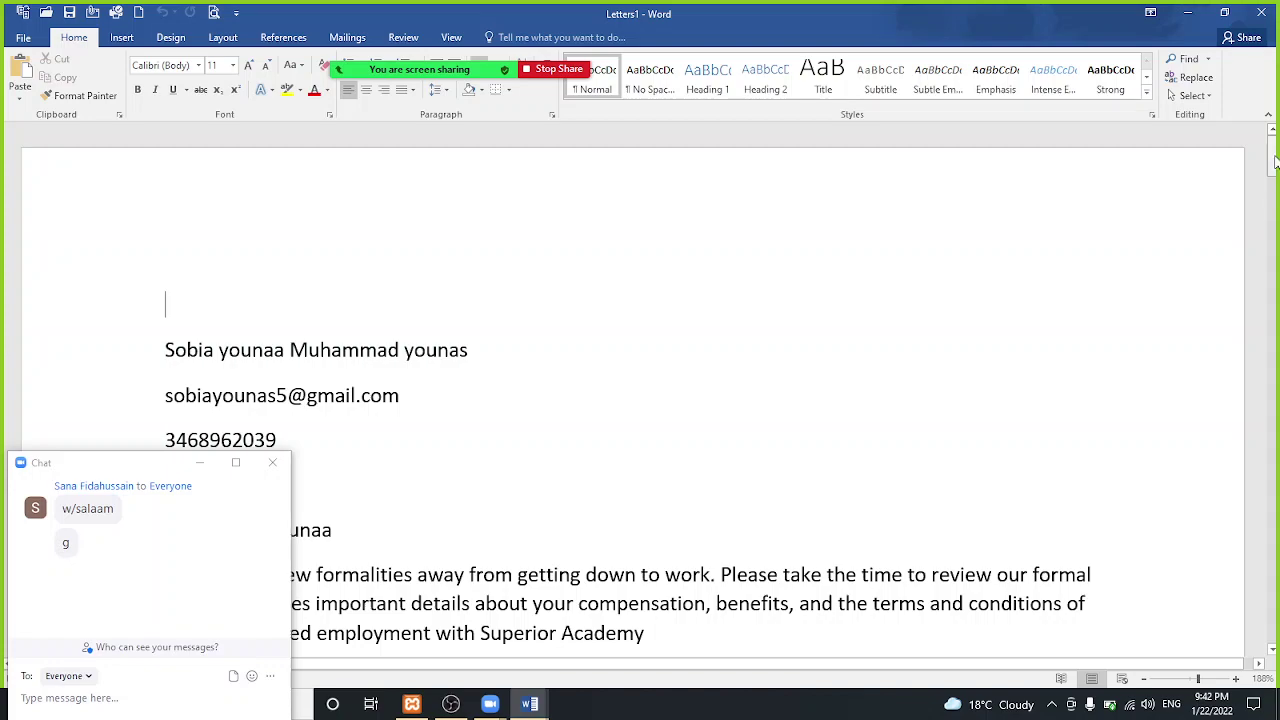
pyautogui.moveTo(1271, 160)
pyautogui.mouseDown()
pyautogui.moveTo(1273, 620)
pyautogui.moveTo(1274, 145)
pyautogui.mouseUp()
# Step: Launch the Step-by-Step Mail Merge Wizard and advance to selecting recipients
pyautogui.click(340, 40)
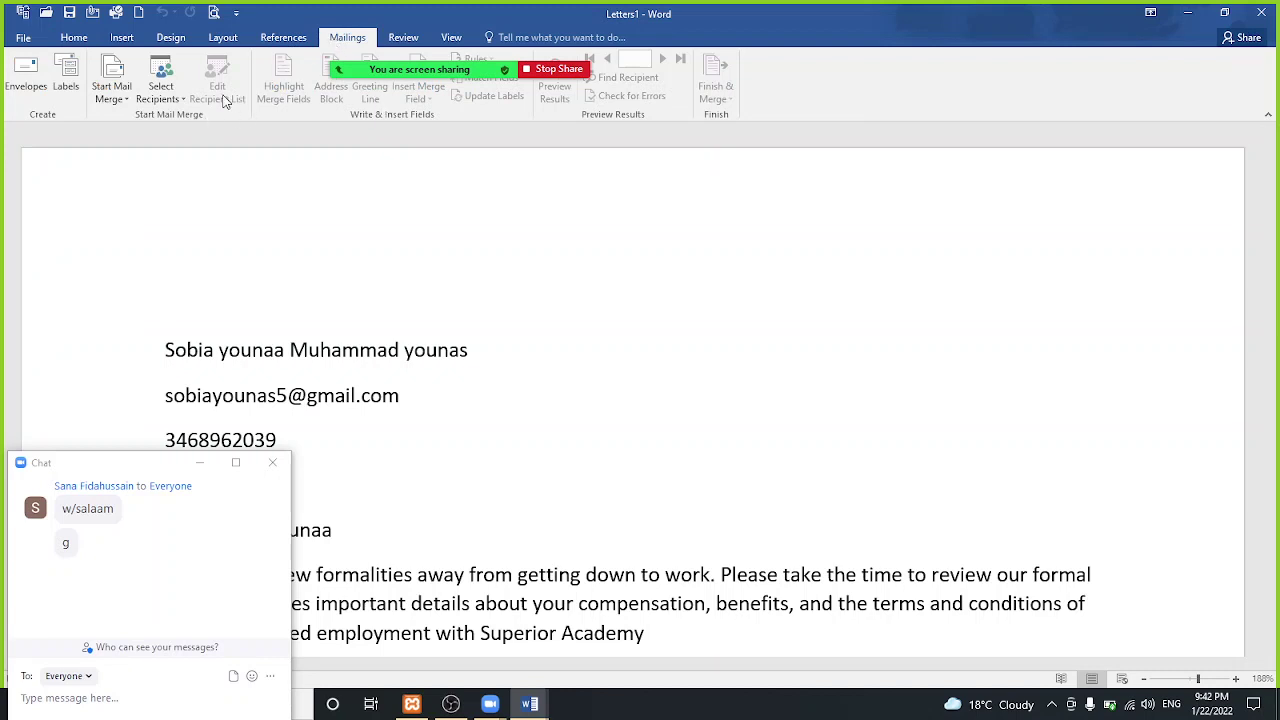
pyautogui.click(116, 102)
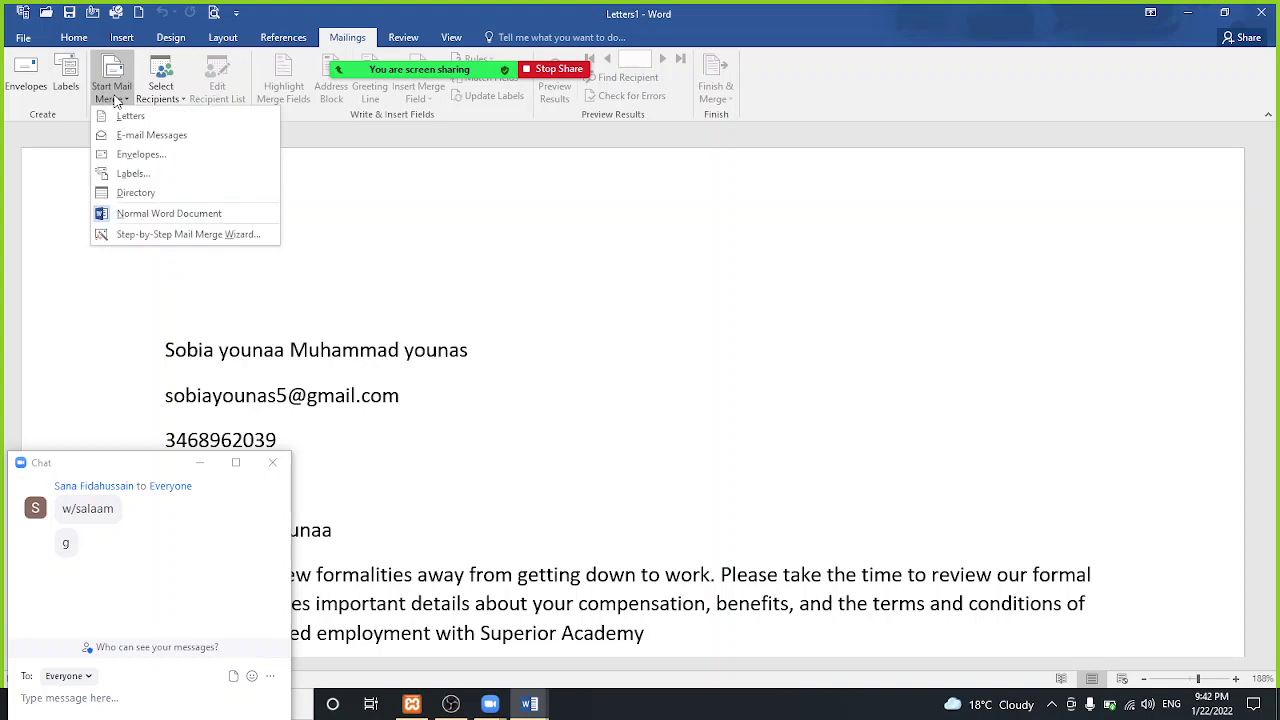
pyautogui.click(188, 236)
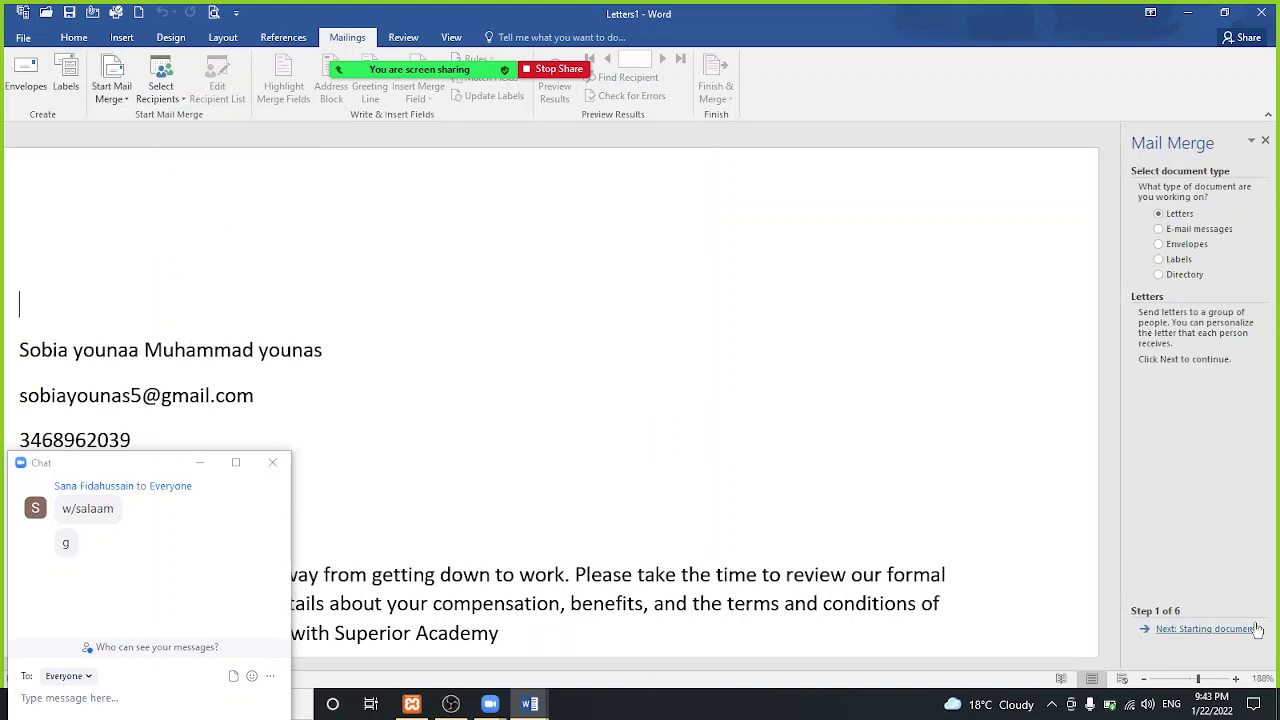
pyautogui.click(1249, 638)
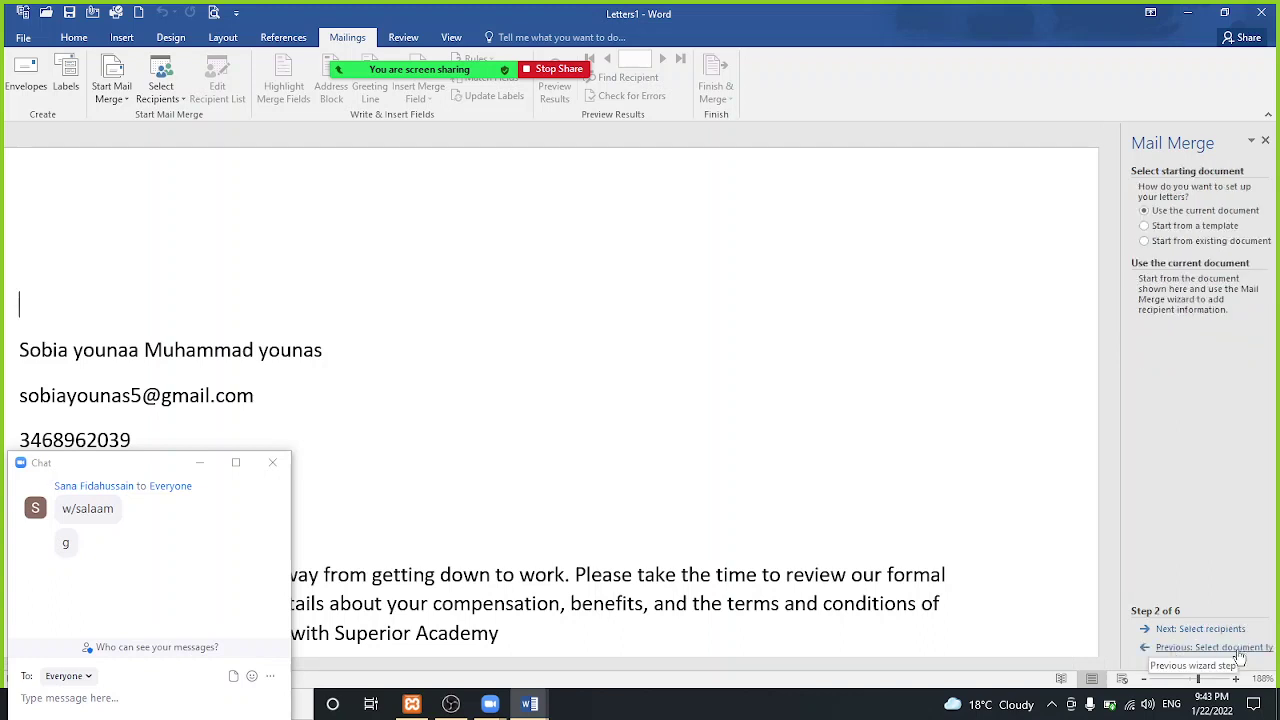
pyautogui.click(1231, 636)
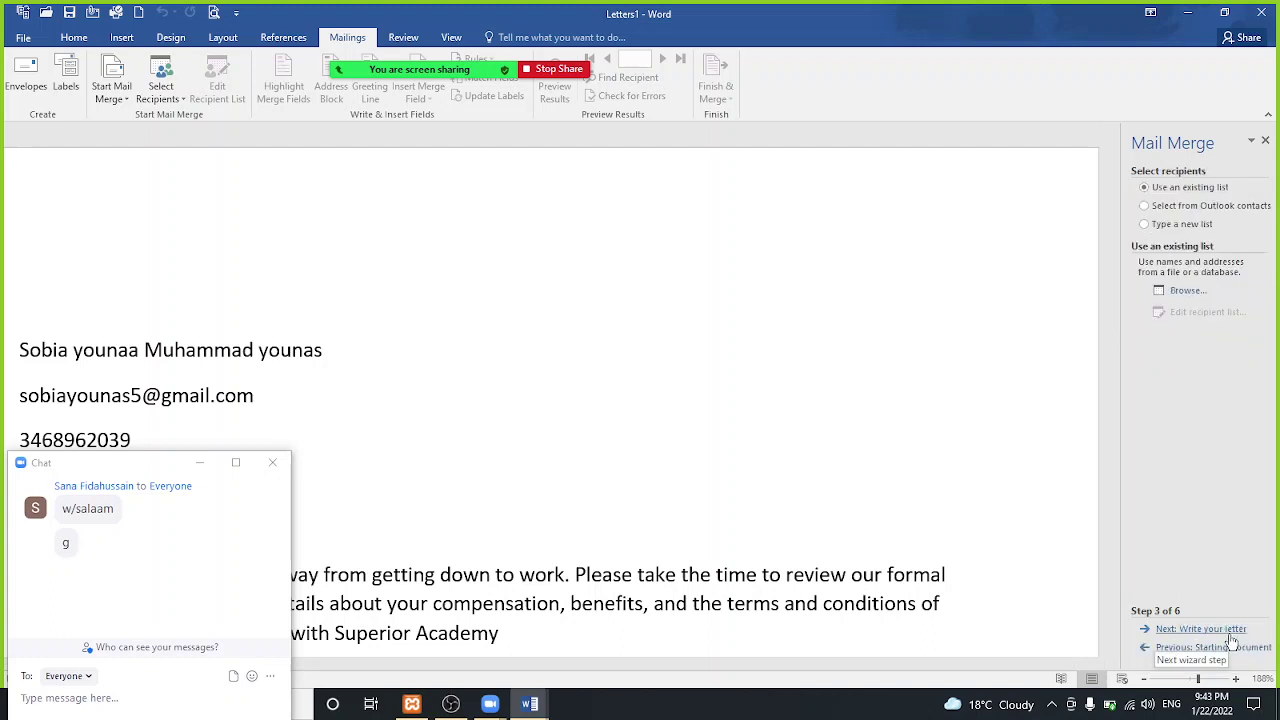
# Step: Browse to E:\Ms office batch 2 and select the studentdata spreadsheet
pyautogui.click(1230, 634)
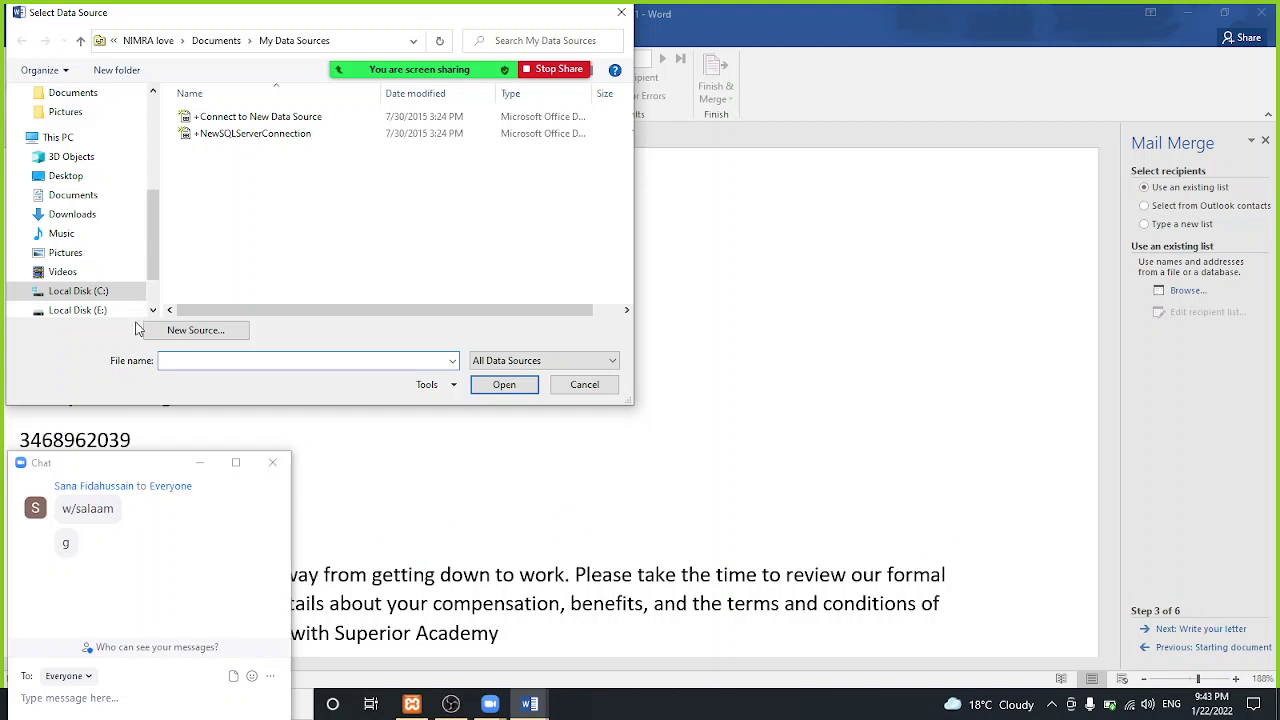
pyautogui.click(95, 312)
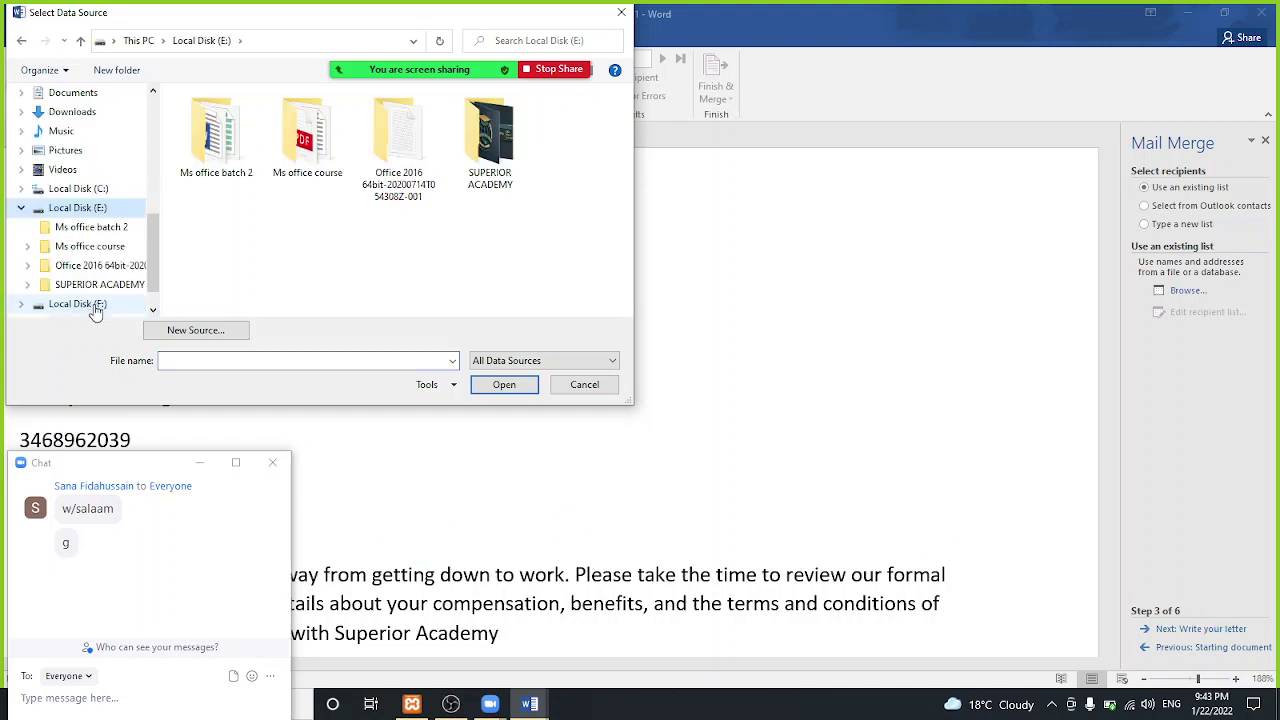
pyautogui.click(218, 158)
pyautogui.doubleClick(218, 158)
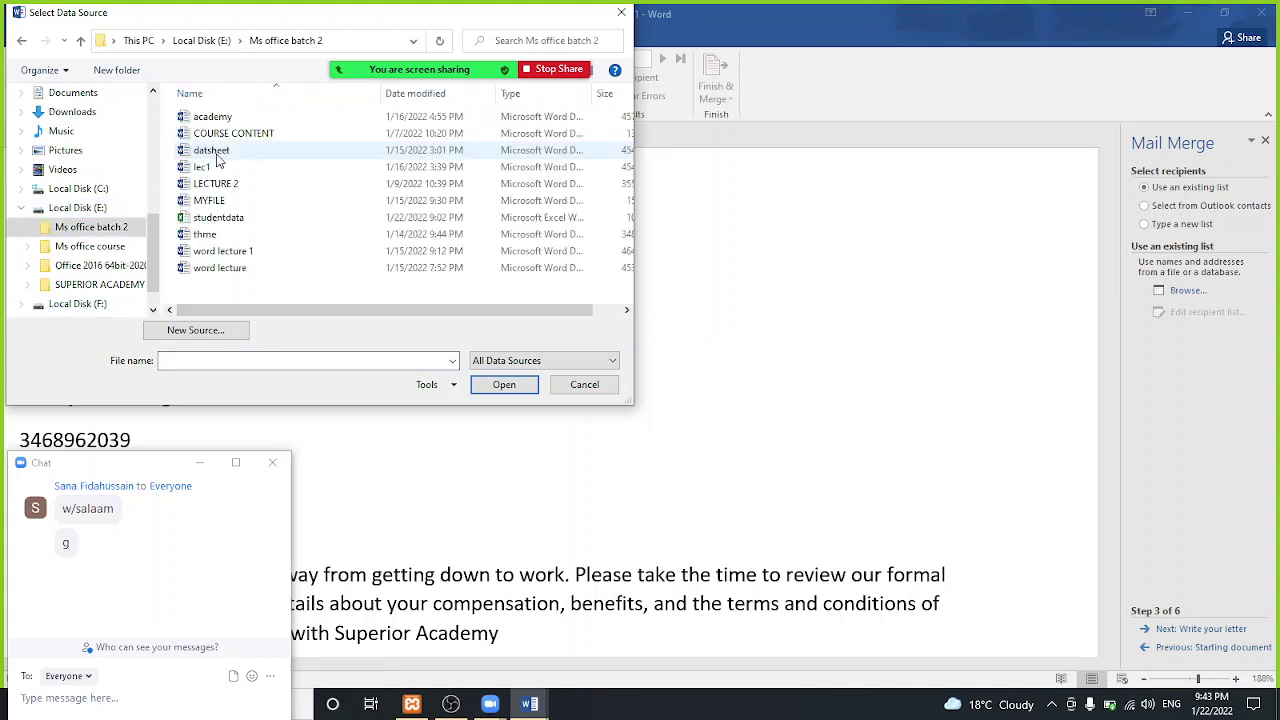
pyautogui.click(218, 217)
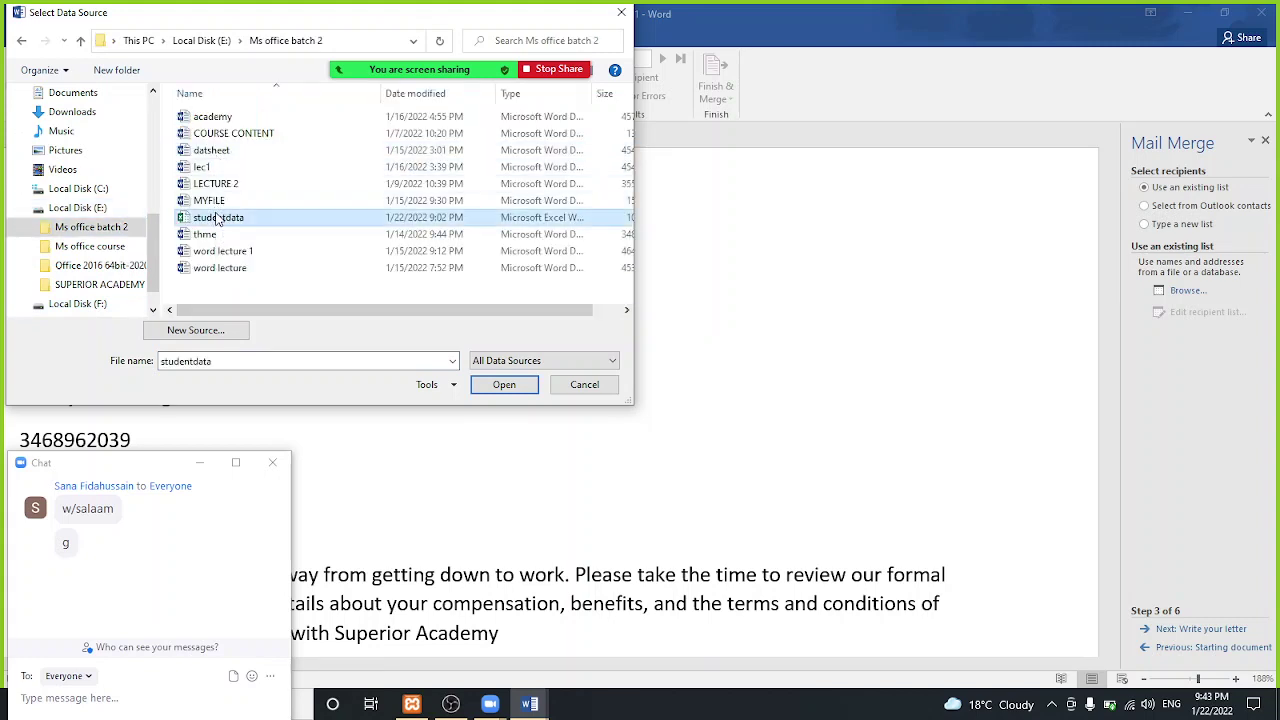
# Step: Attach studentdata's Sheet1$ with all four recipients and advance the wizard to step 6
pyautogui.click(501, 389)
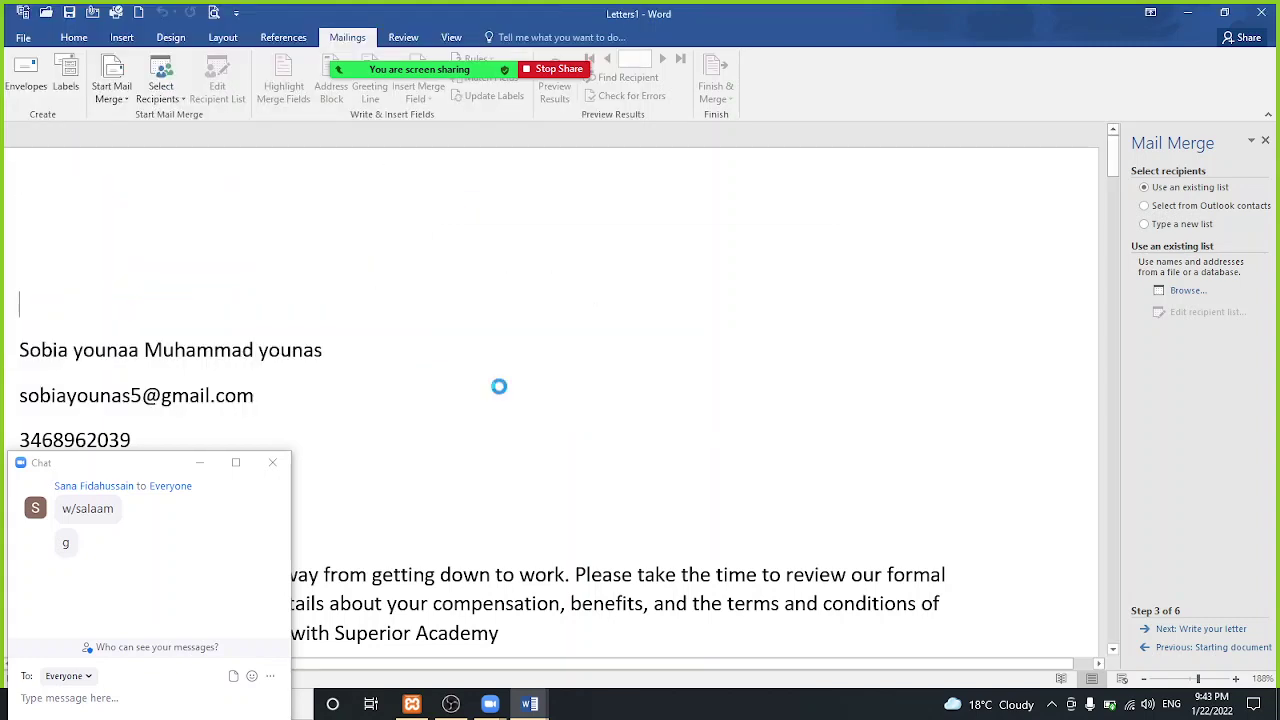
pyautogui.click(711, 406)
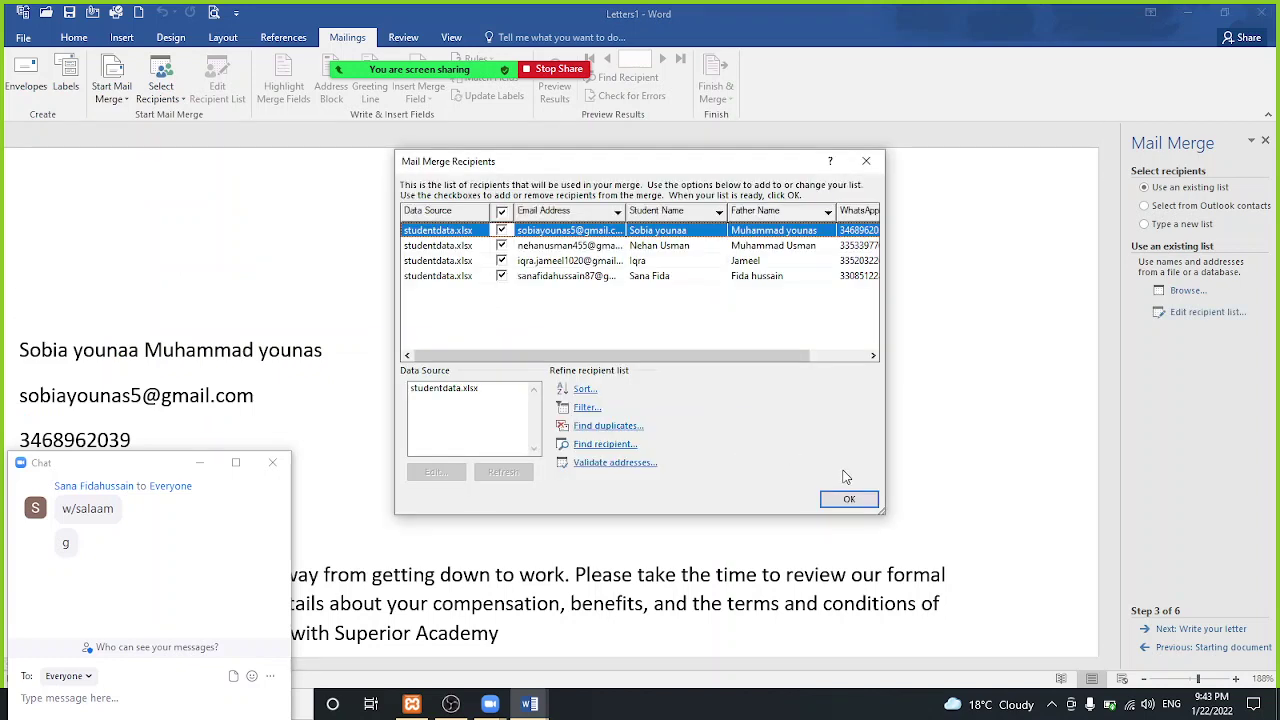
pyautogui.click(851, 500)
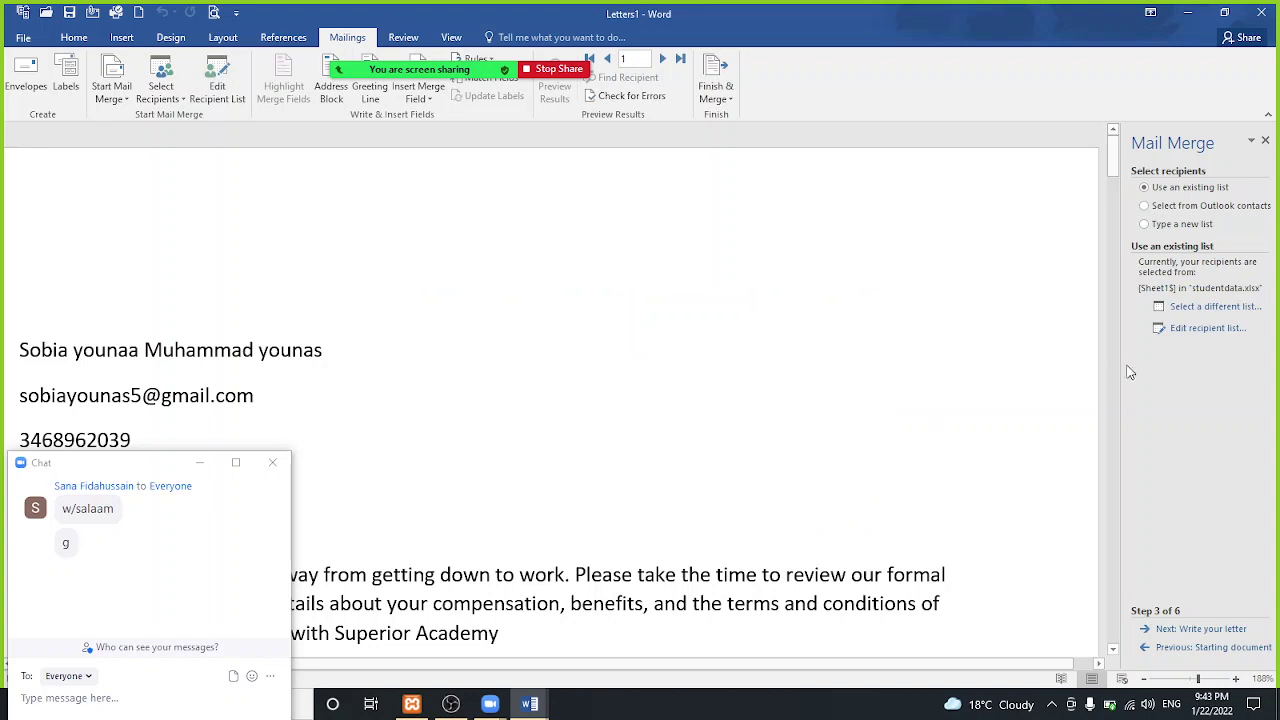
pyautogui.click(1207, 632)
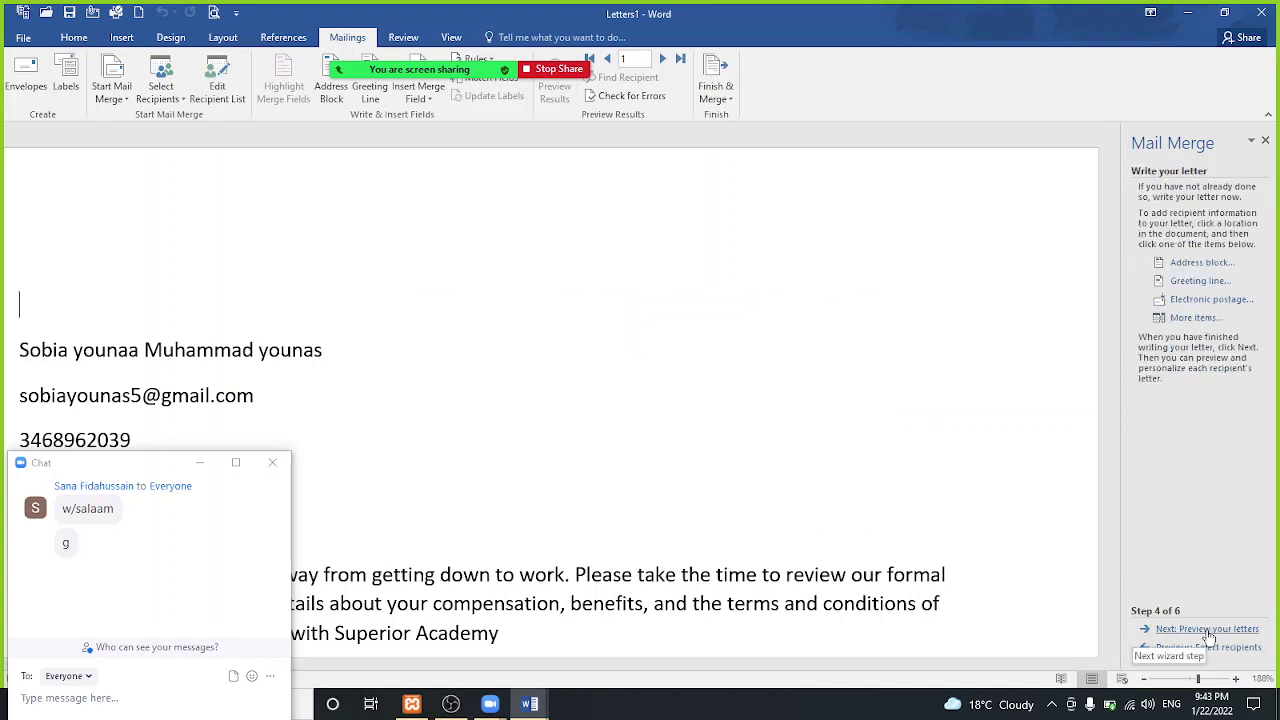
pyautogui.click(1211, 632)
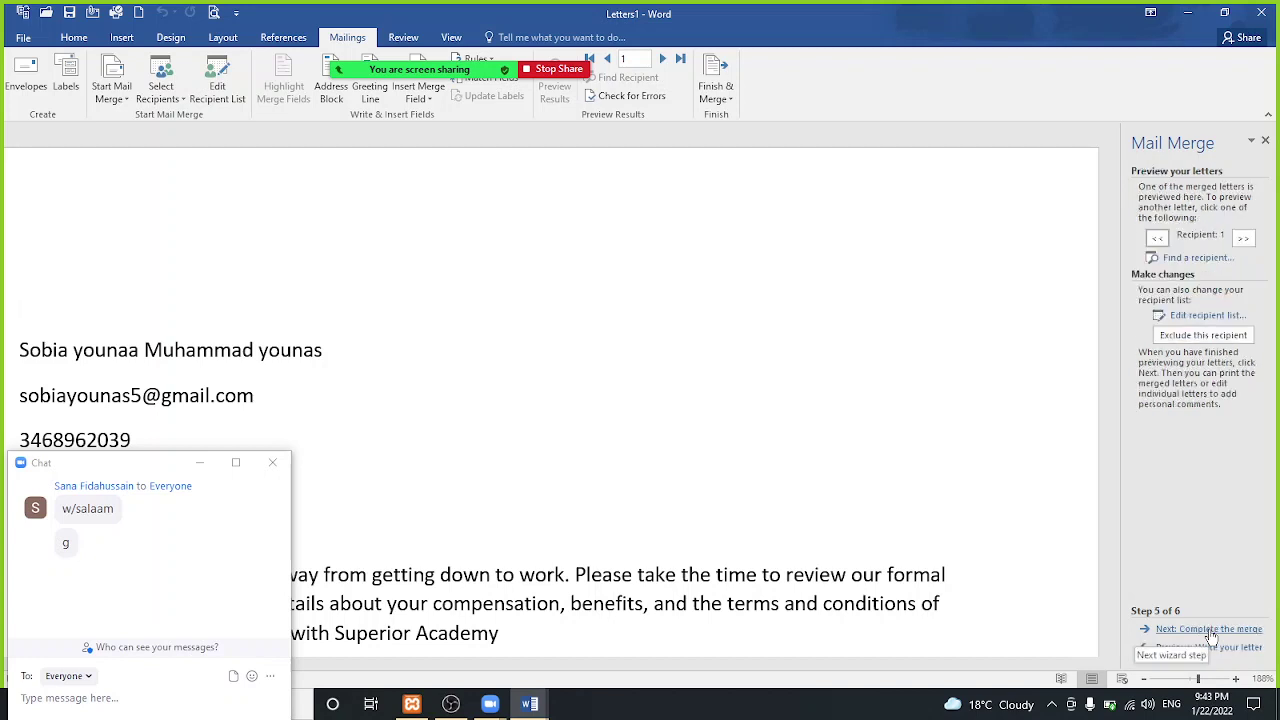
pyautogui.click(1210, 630)
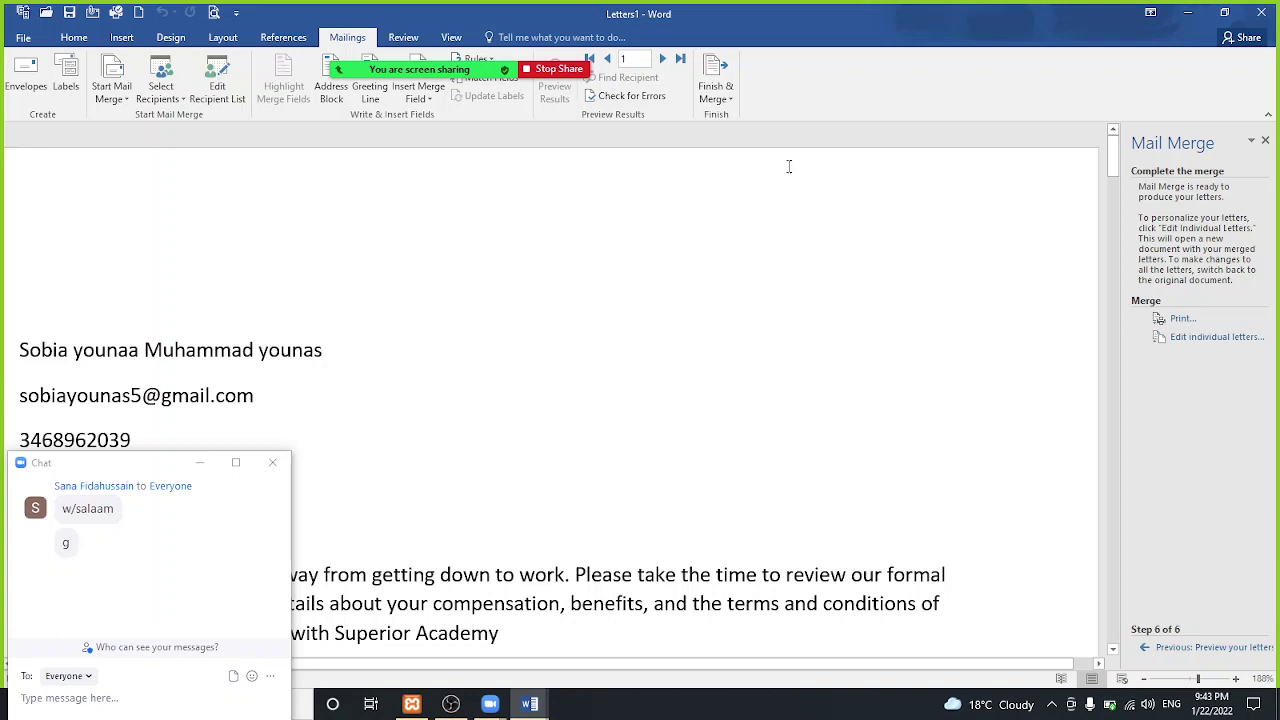
# Step: Merge to e-mail messages with Email_Address as the To field and HTML format
pyautogui.click(724, 101)
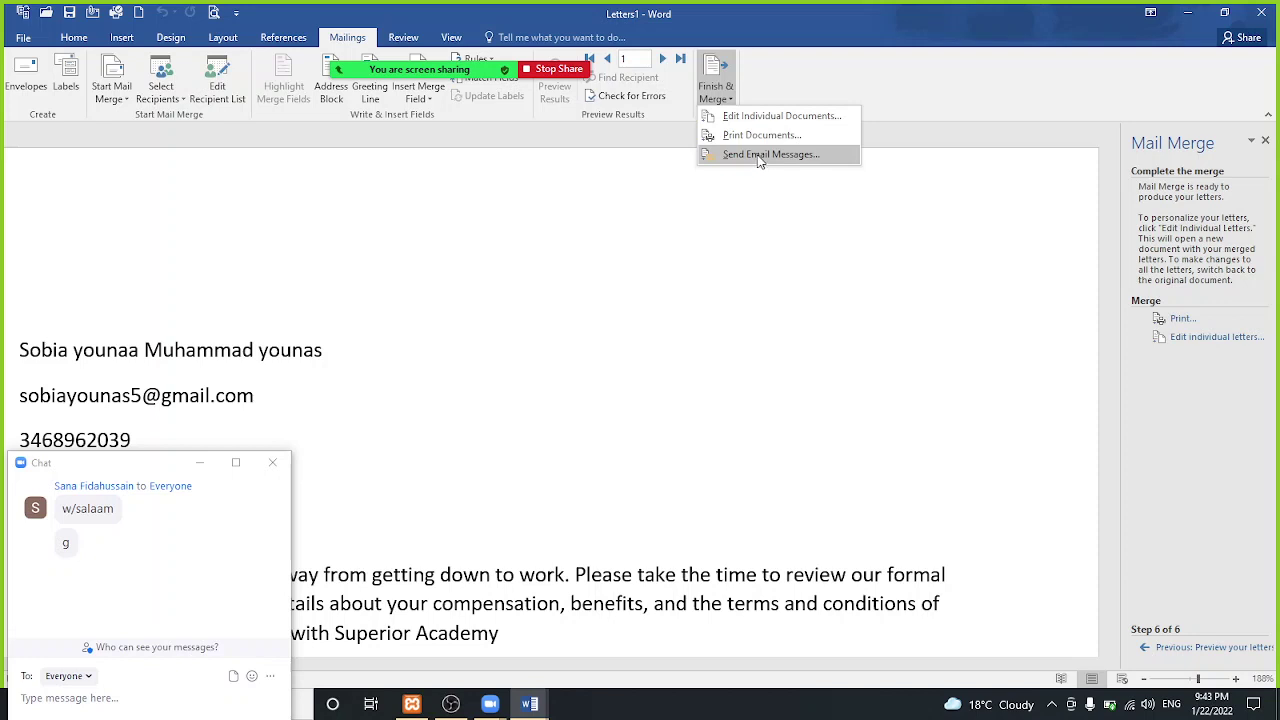
pyautogui.click(760, 158)
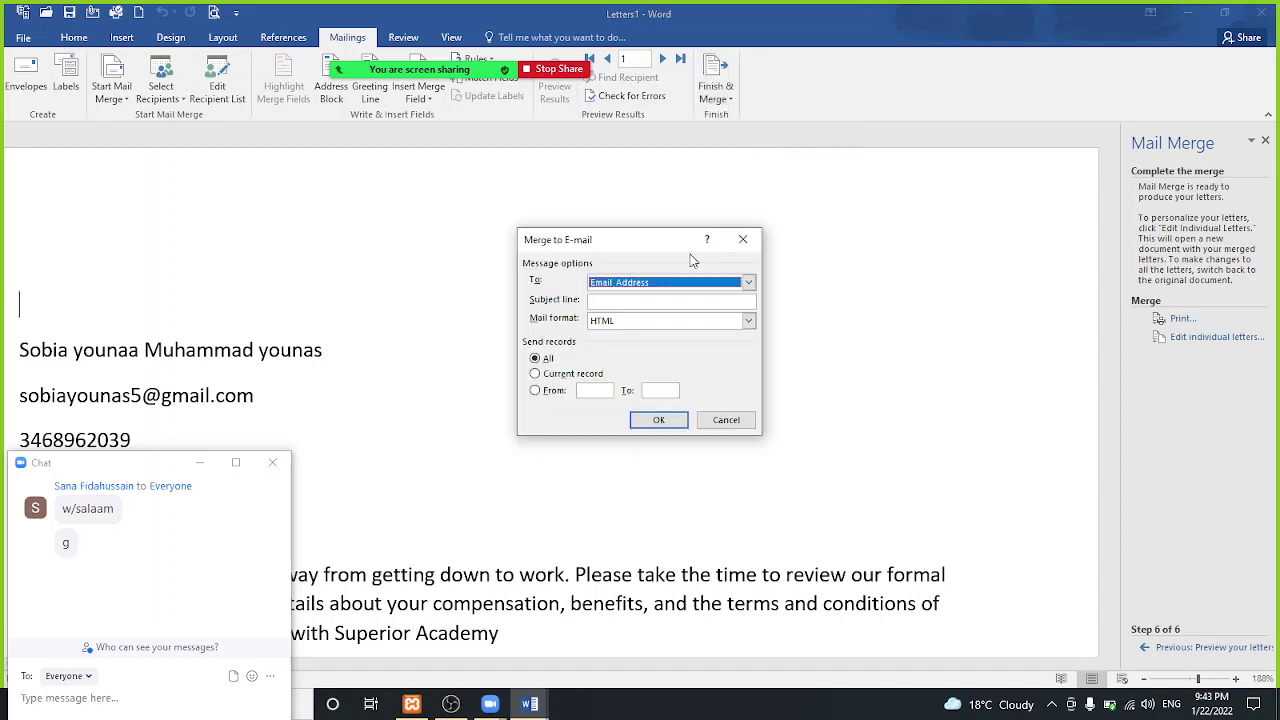
pyautogui.click(749, 284)
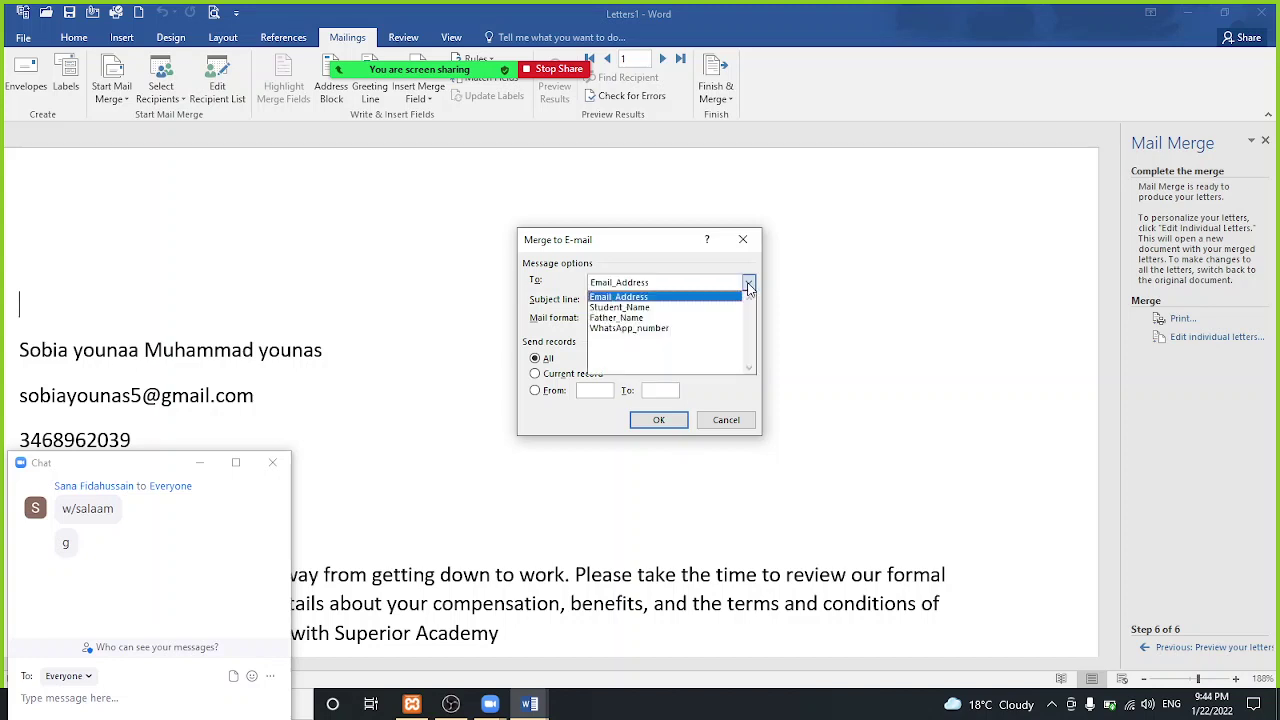
pyautogui.click(749, 285)
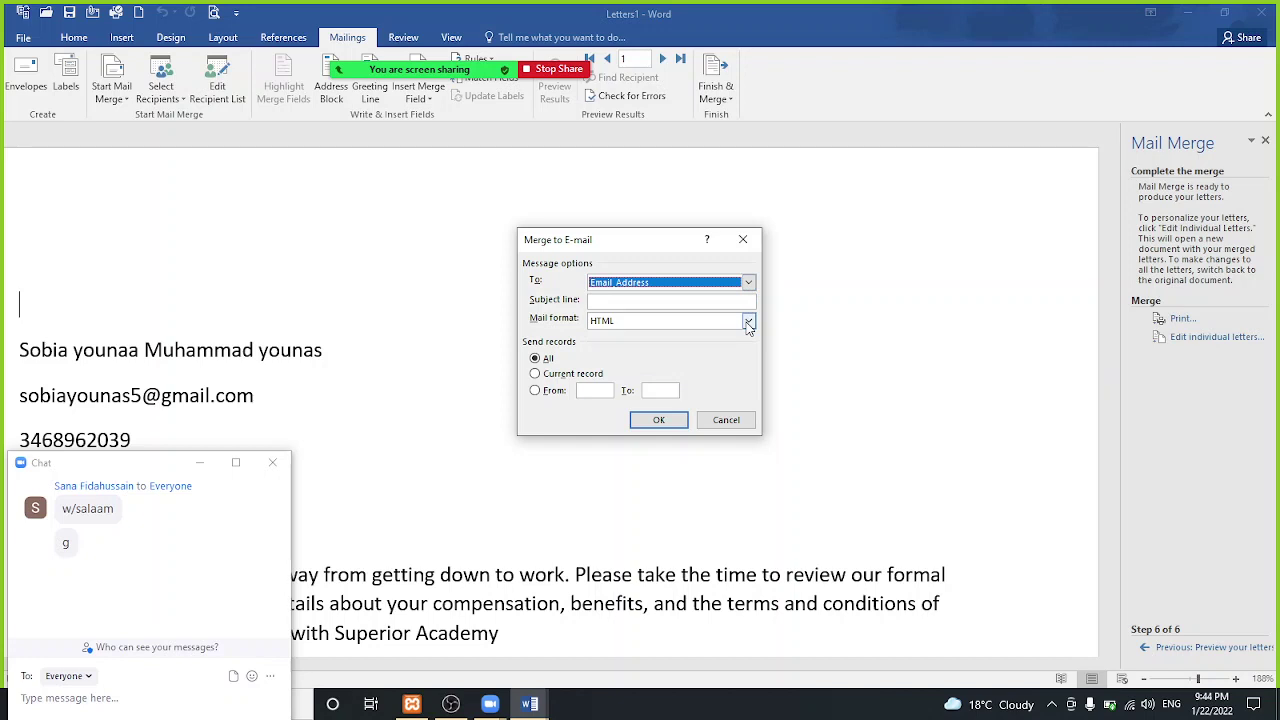
pyautogui.click(748, 322)
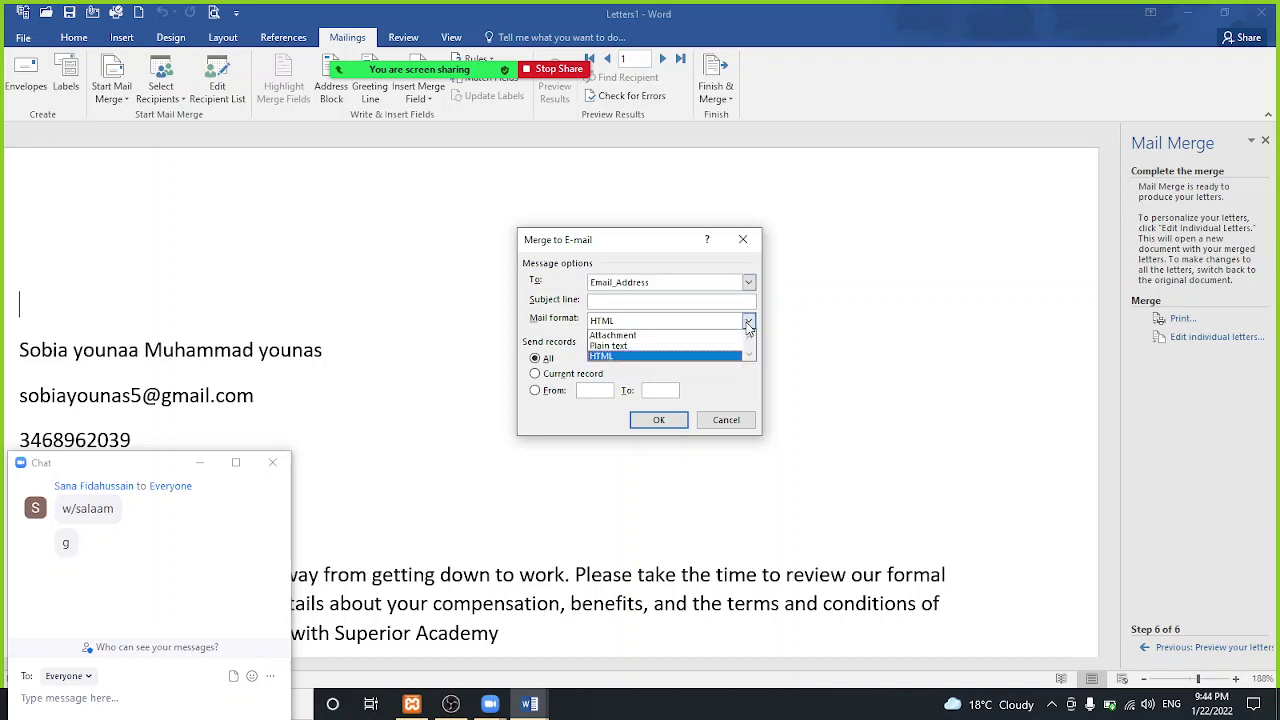
pyautogui.click(748, 325)
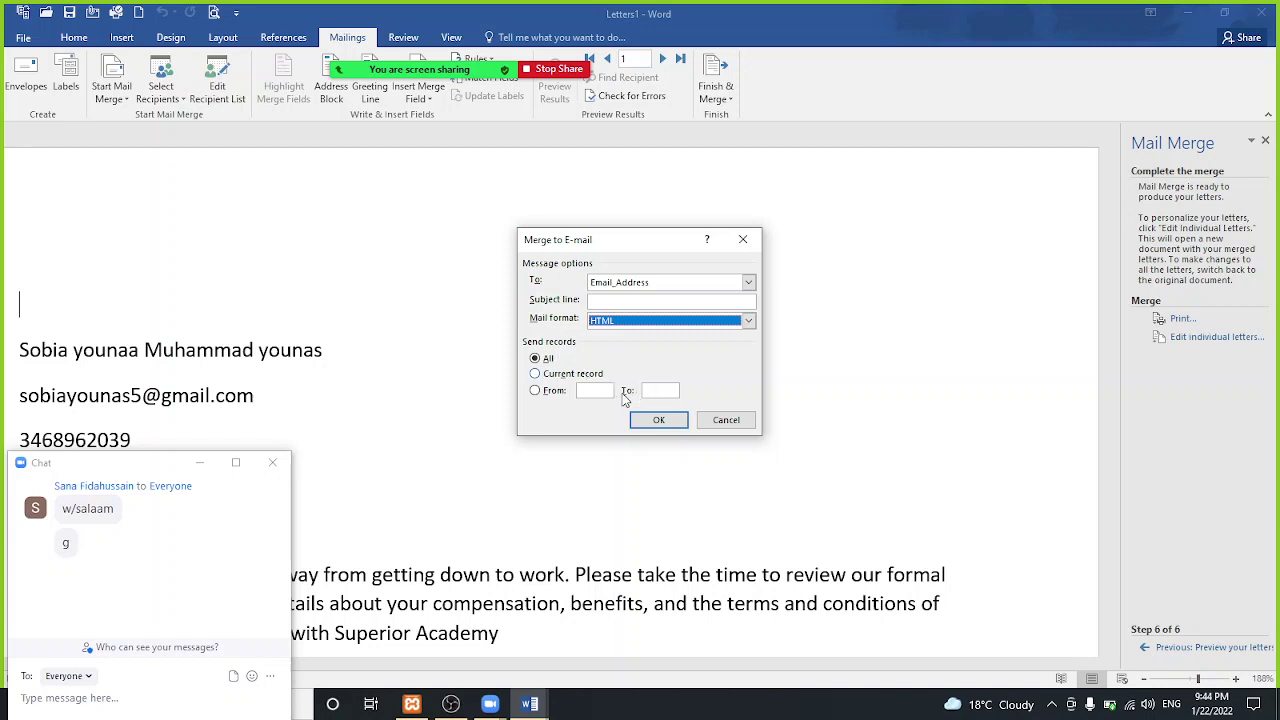
# Step: Add the subject 'job off' and send the merged e-mails
pyautogui.click(658, 421)
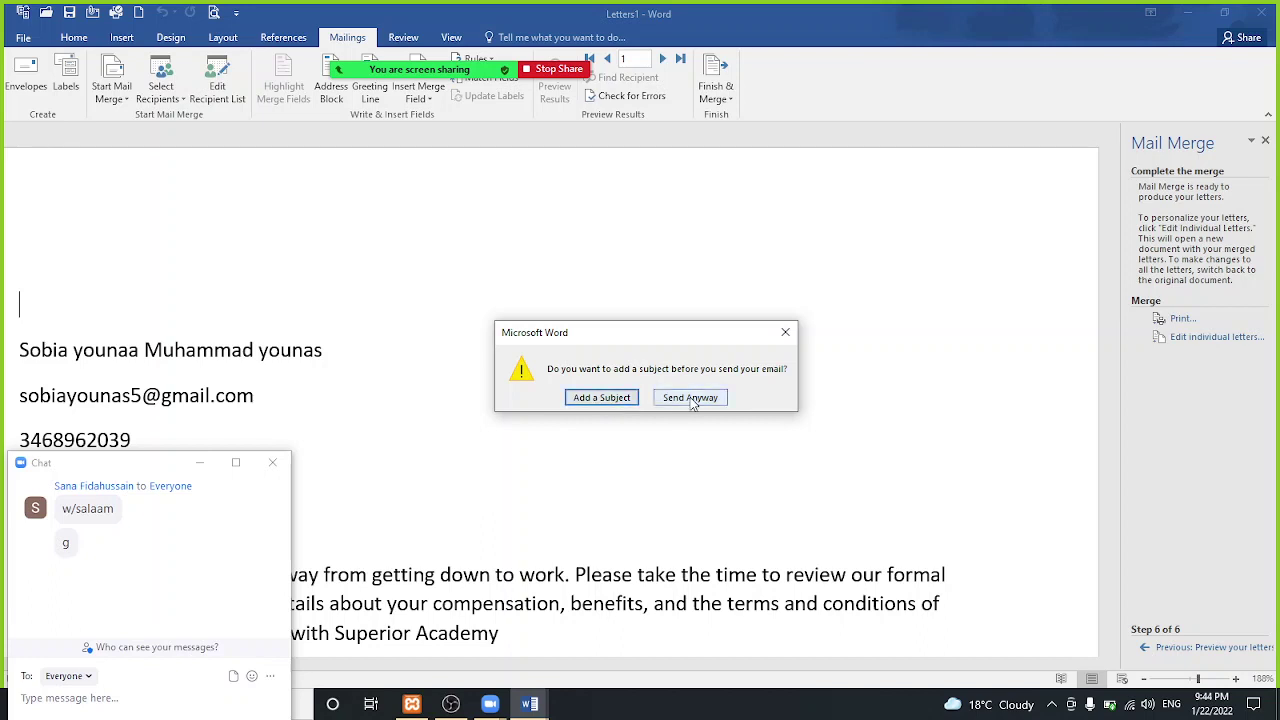
pyautogui.click(632, 399)
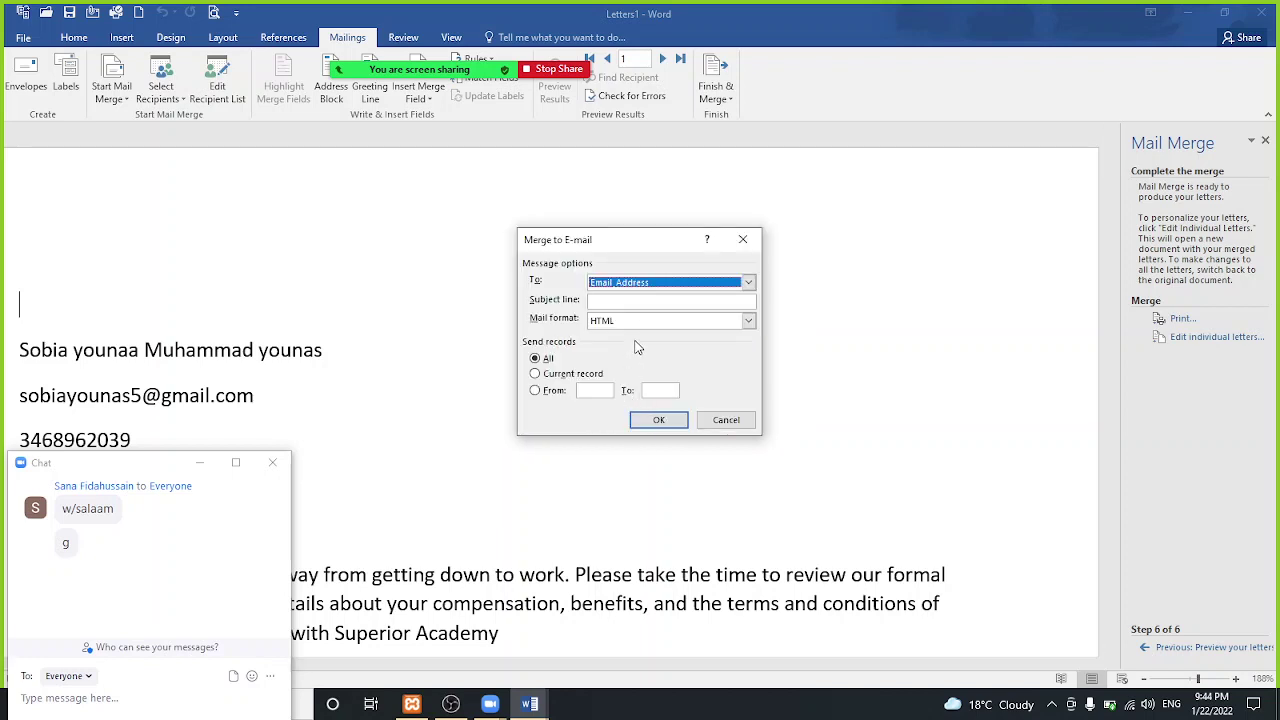
pyautogui.click(618, 300)
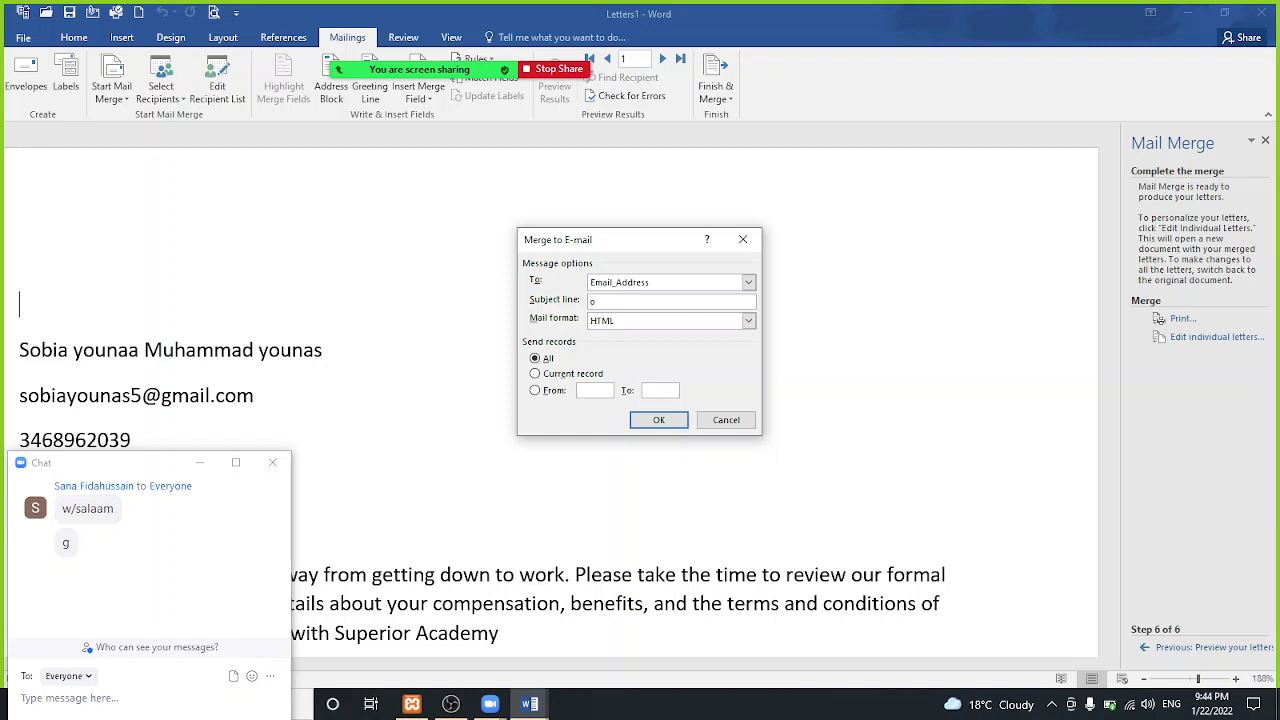
pyautogui.write('job o')
pyautogui.write('ffer')
pyautogui.click(655, 420)
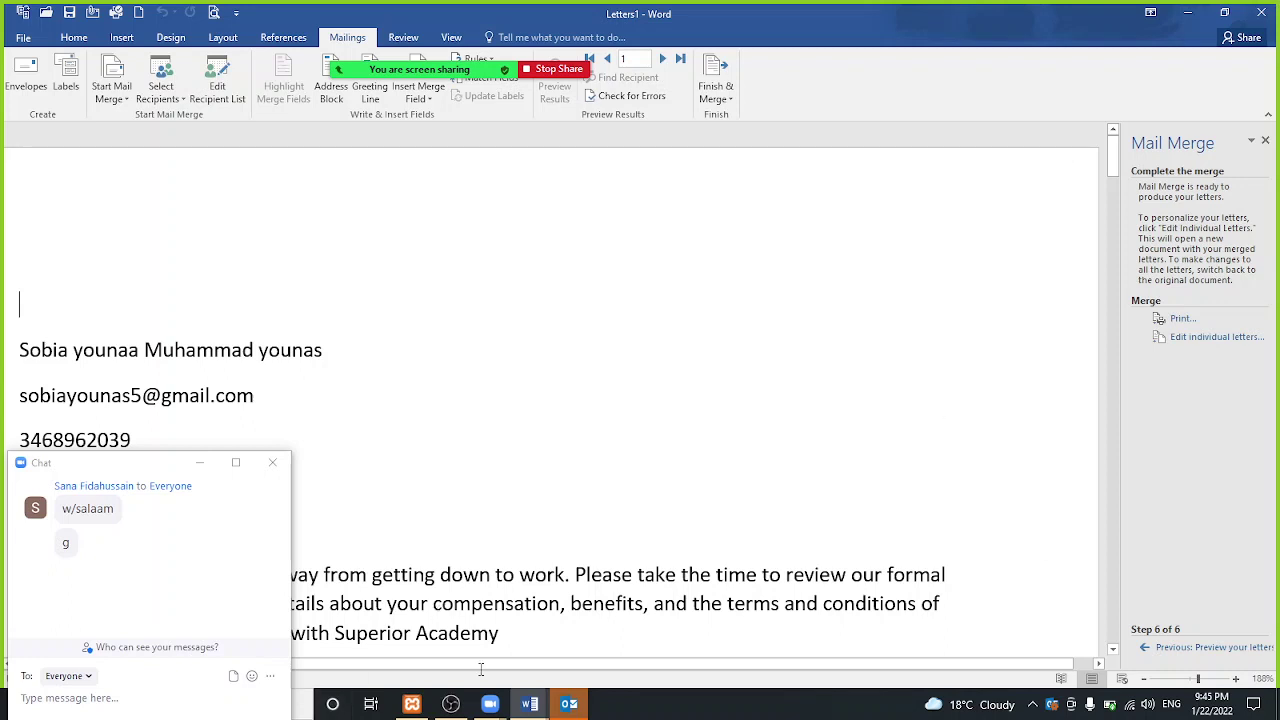
# Step: Exit Outlook's Add Account wizard without configuring an account
pyautogui.moveTo(567, 706)
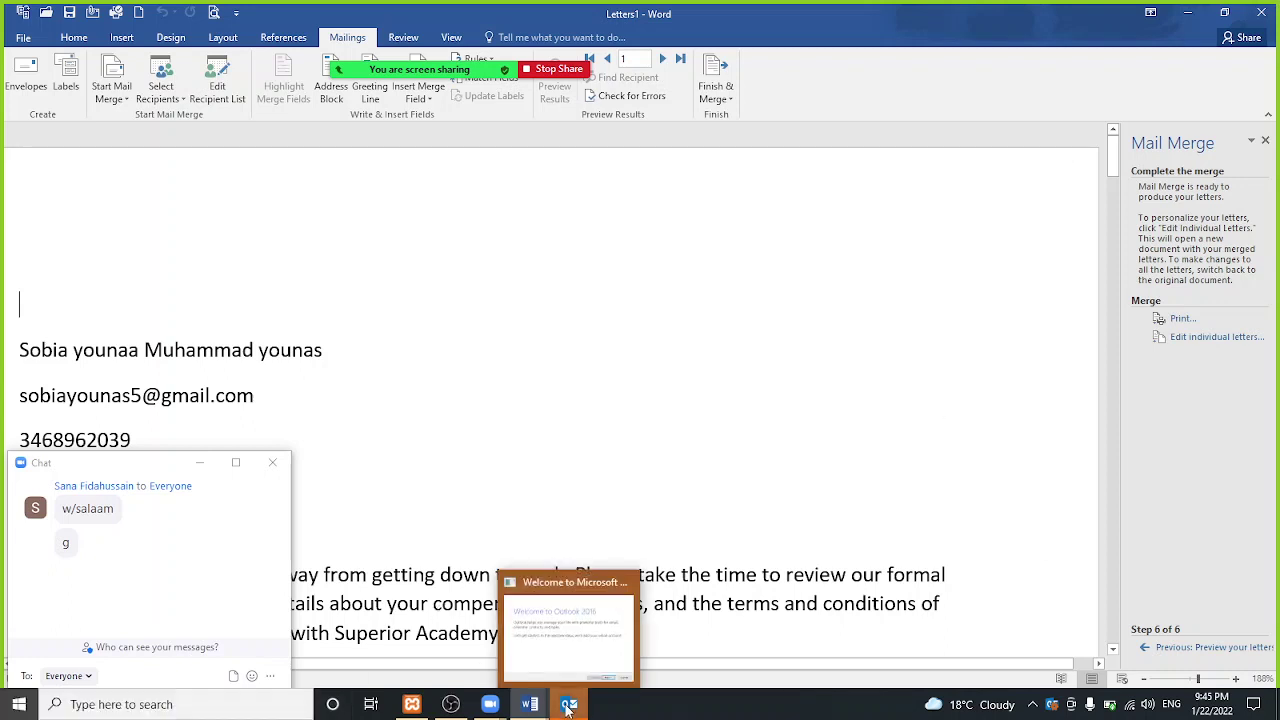
pyautogui.click(568, 630)
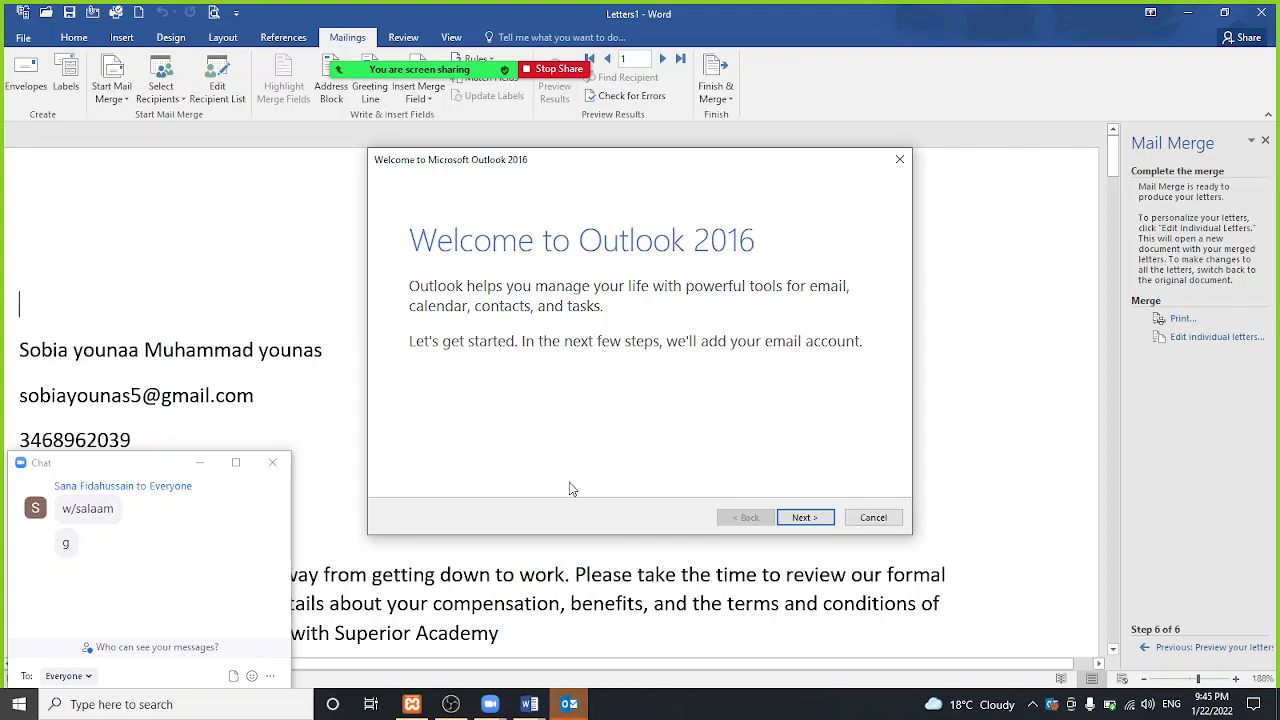
pyautogui.click(791, 524)
pyautogui.click(791, 524)
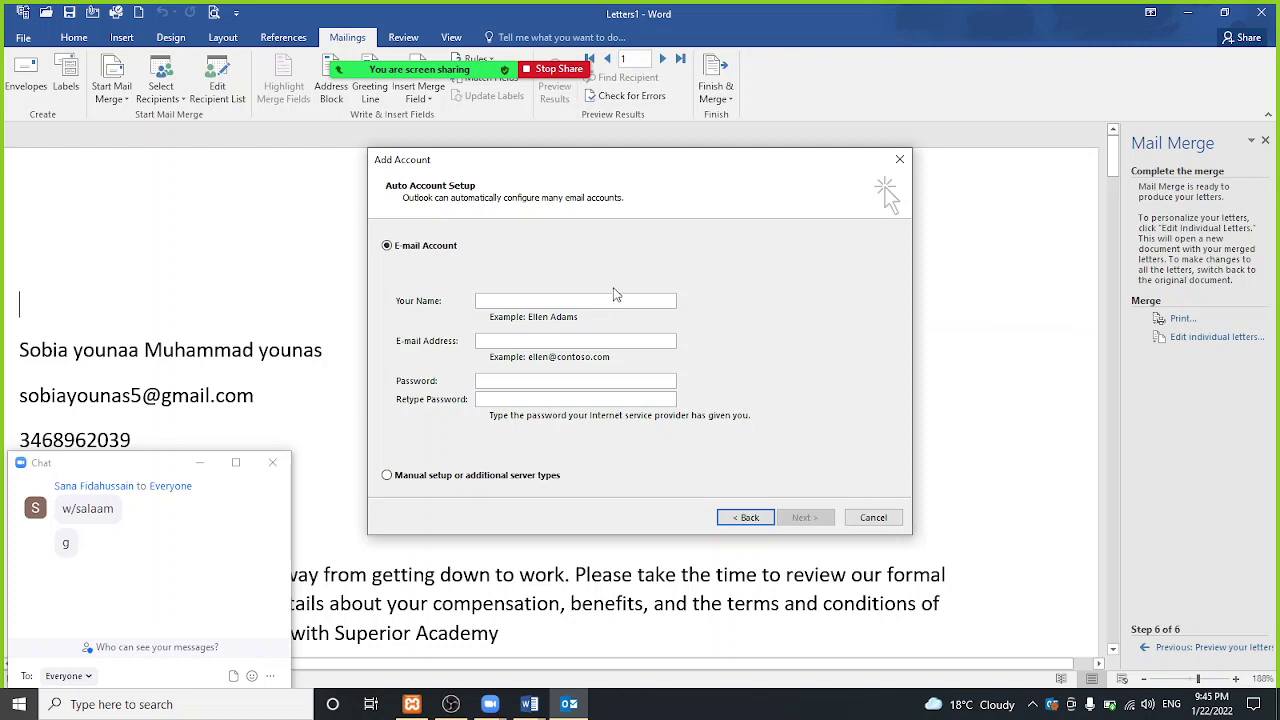
pyautogui.click(897, 162)
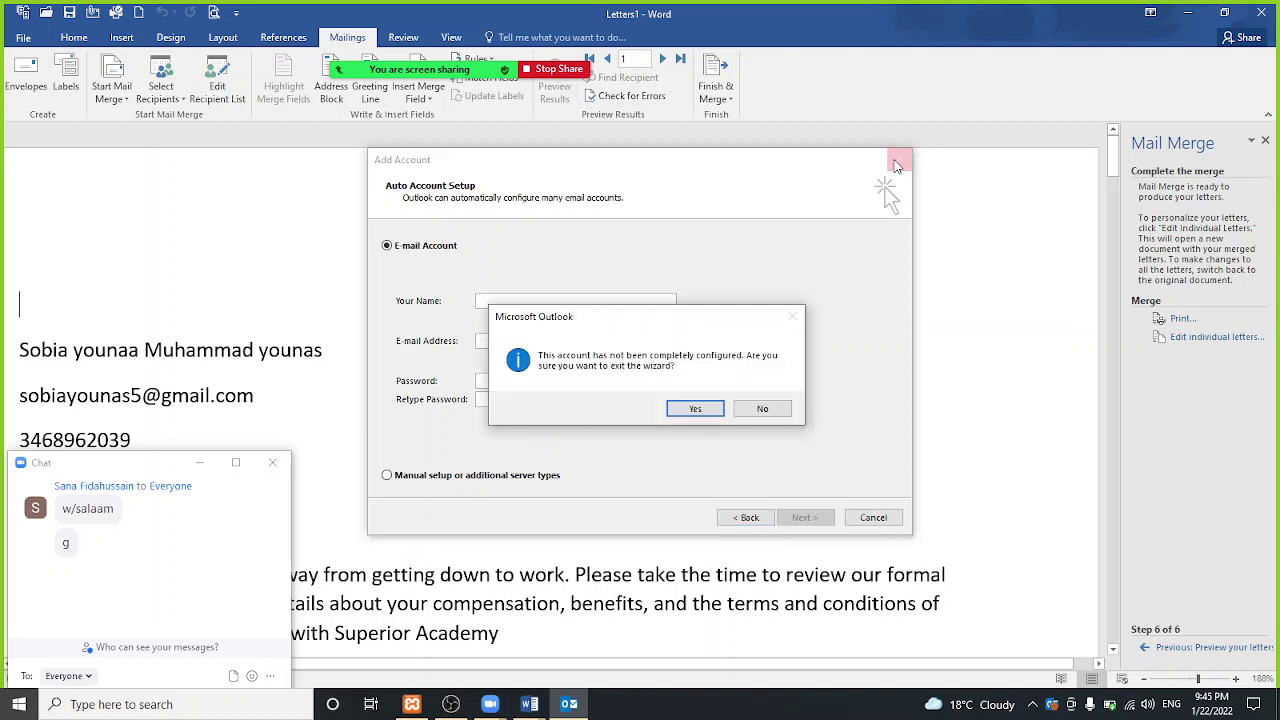
pyautogui.click(763, 410)
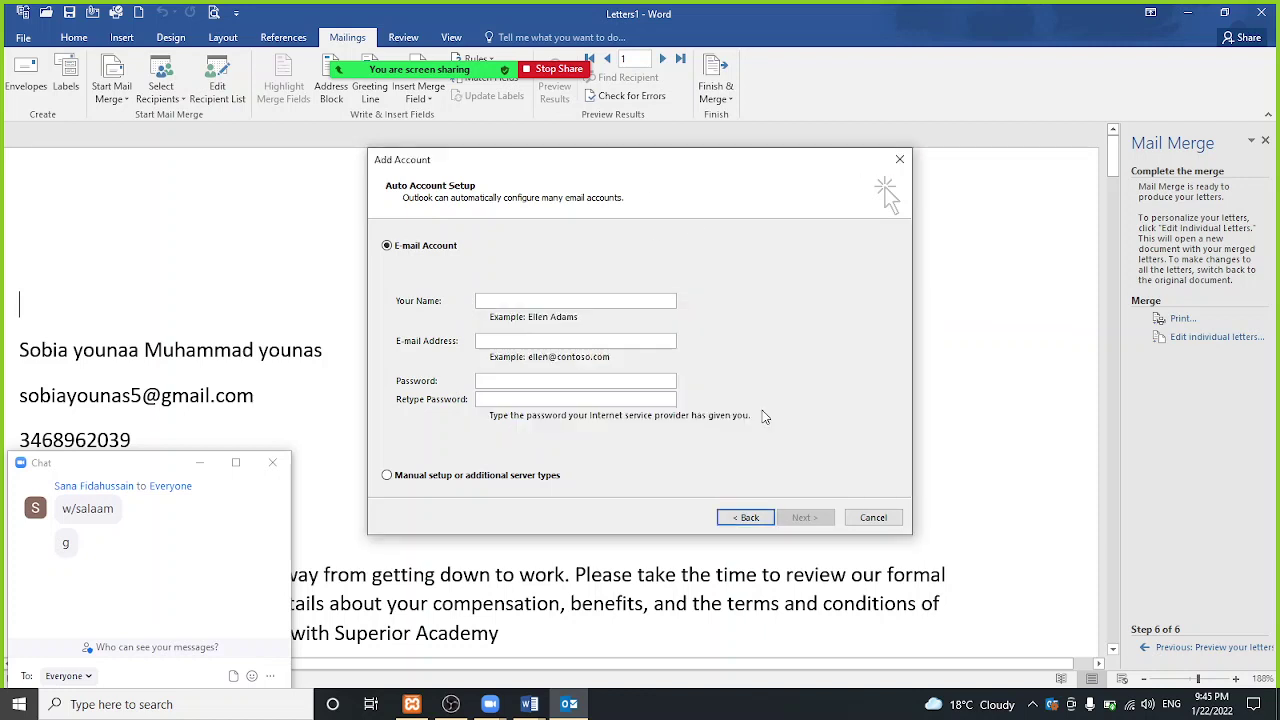
pyautogui.click(899, 160)
pyautogui.click(695, 409)
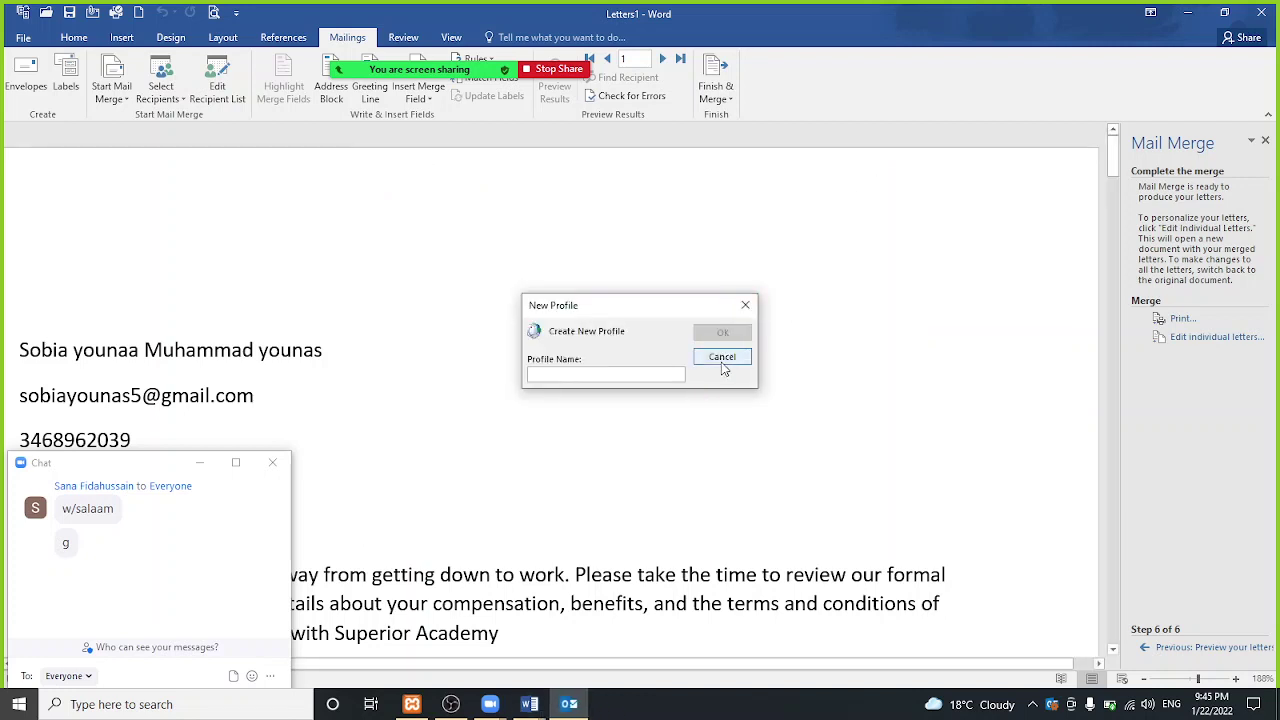
# Step: Dismiss the New Profile prompt and return to the Word letter
pyautogui.click(723, 366)
pyautogui.click(723, 366)
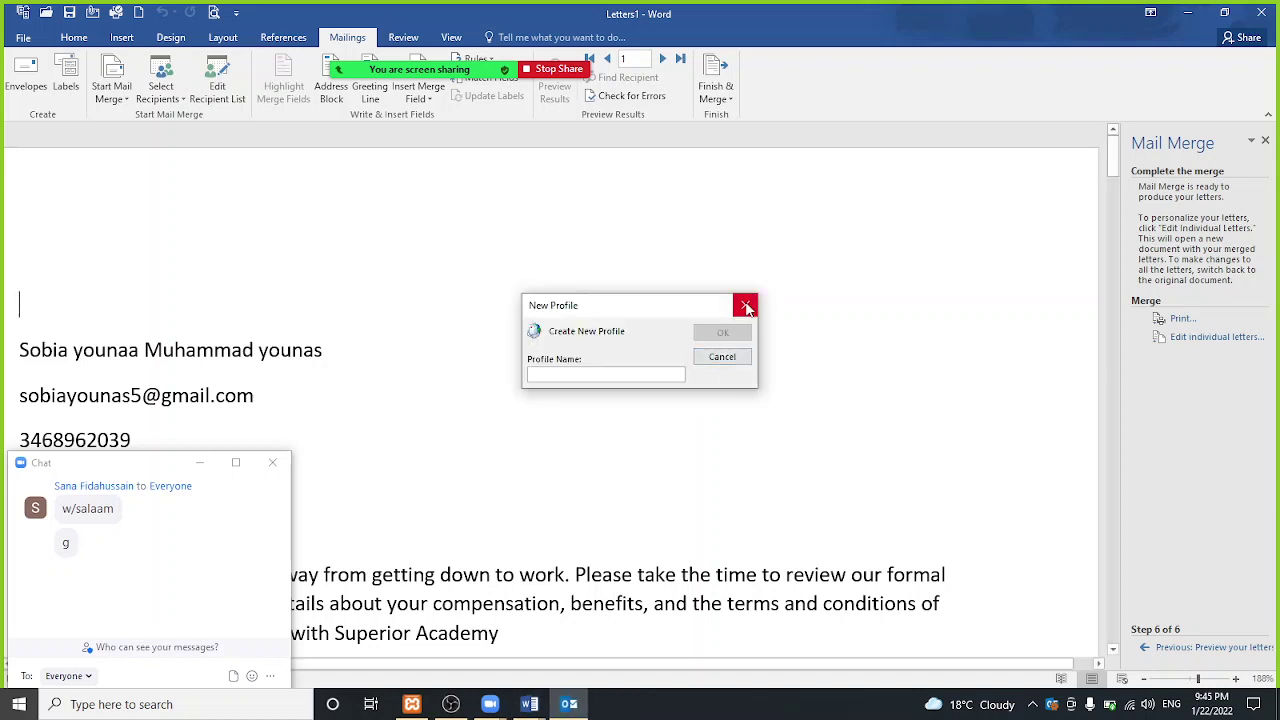
pyautogui.click(746, 306)
pyautogui.click(746, 306)
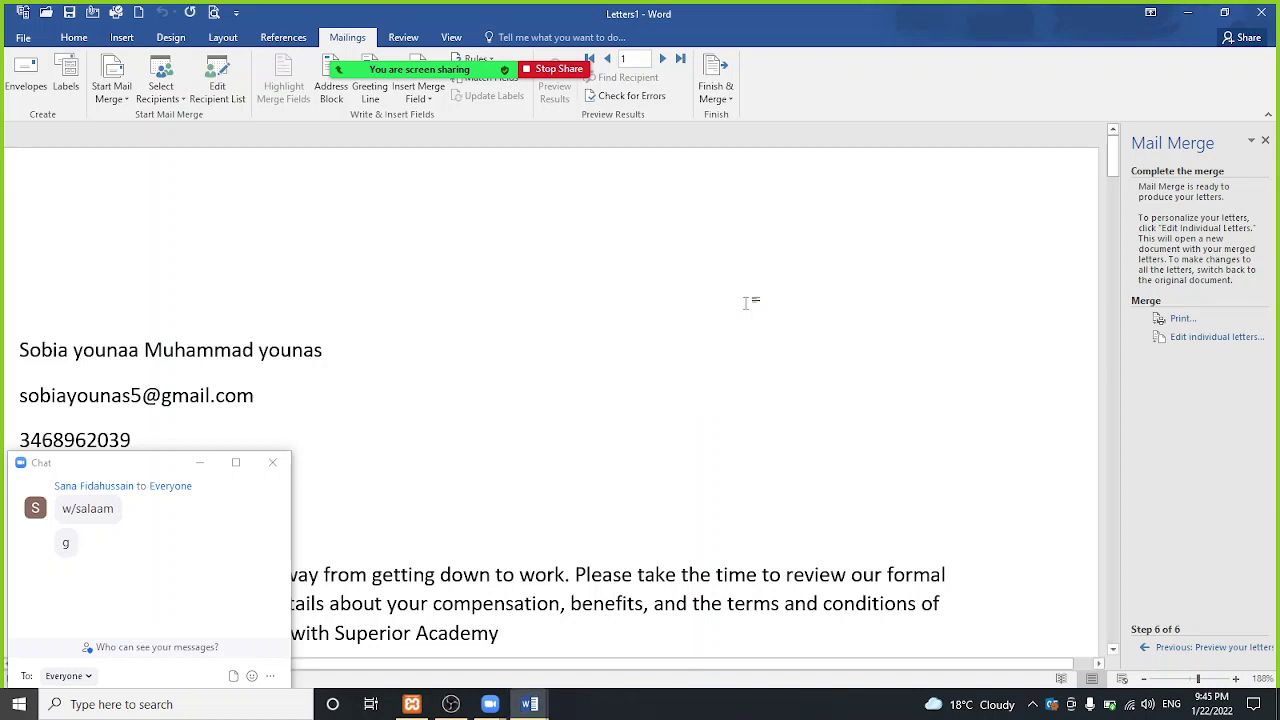
pyautogui.click(745, 302)
# Step: Try printing all merged letters to Microsoft Print to PDF, cancel the PDF save, and dismiss the merge error
pyautogui.click(716, 92)
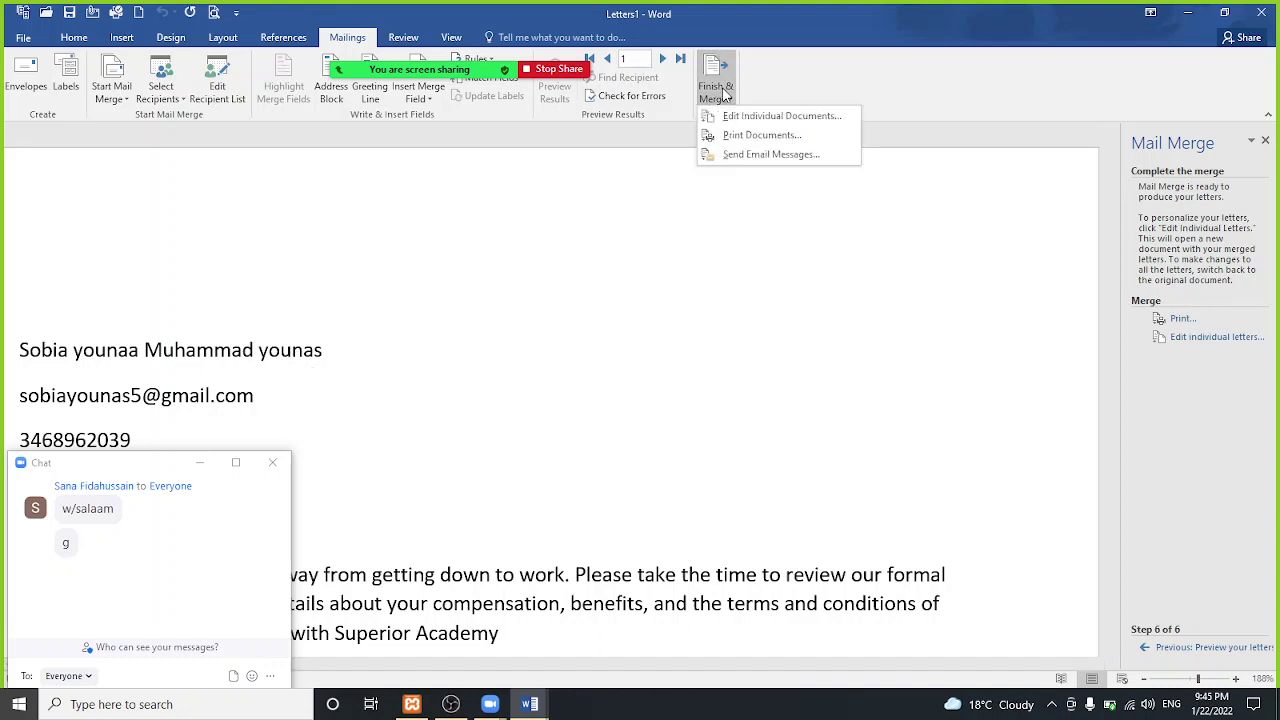
pyautogui.click(733, 146)
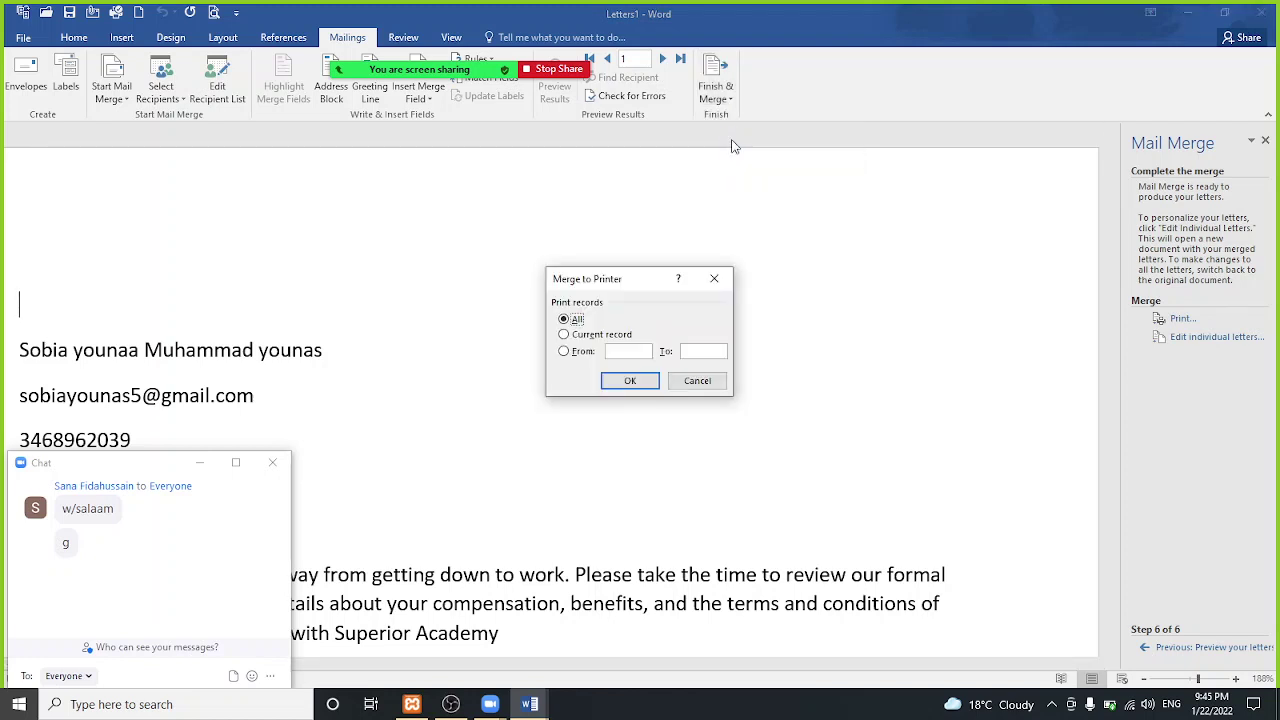
pyautogui.click(637, 381)
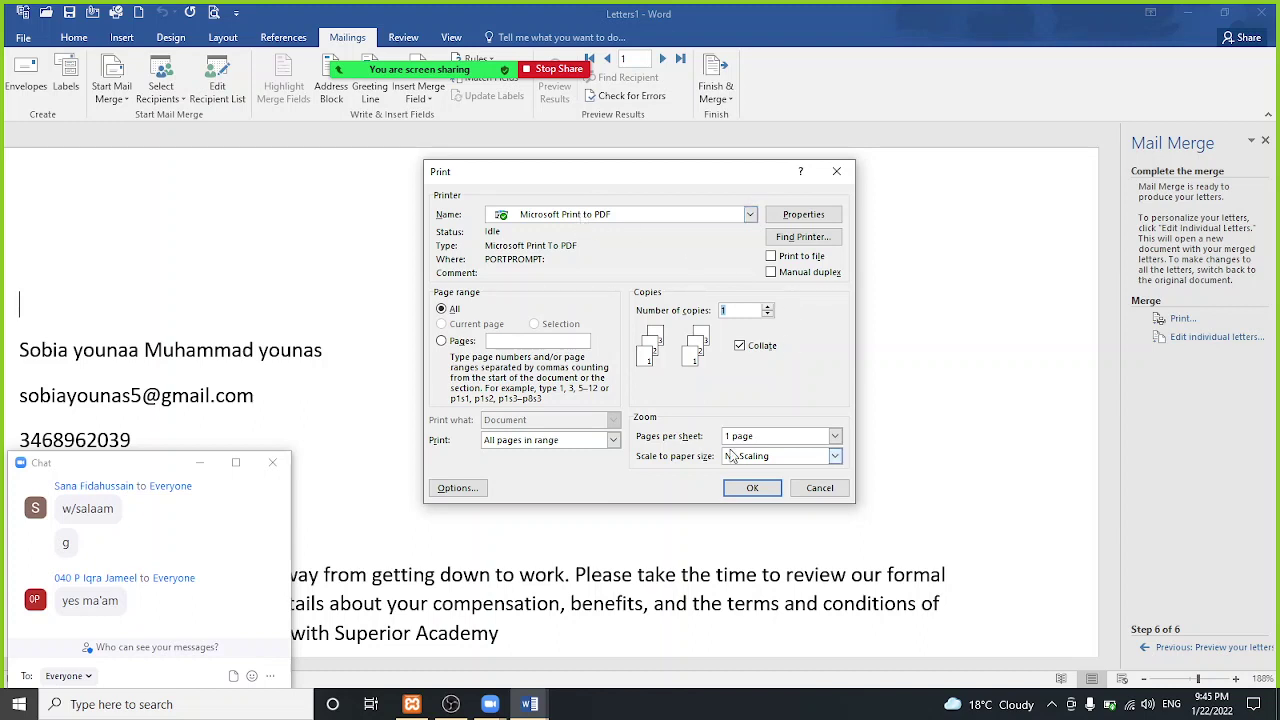
pyautogui.click(742, 489)
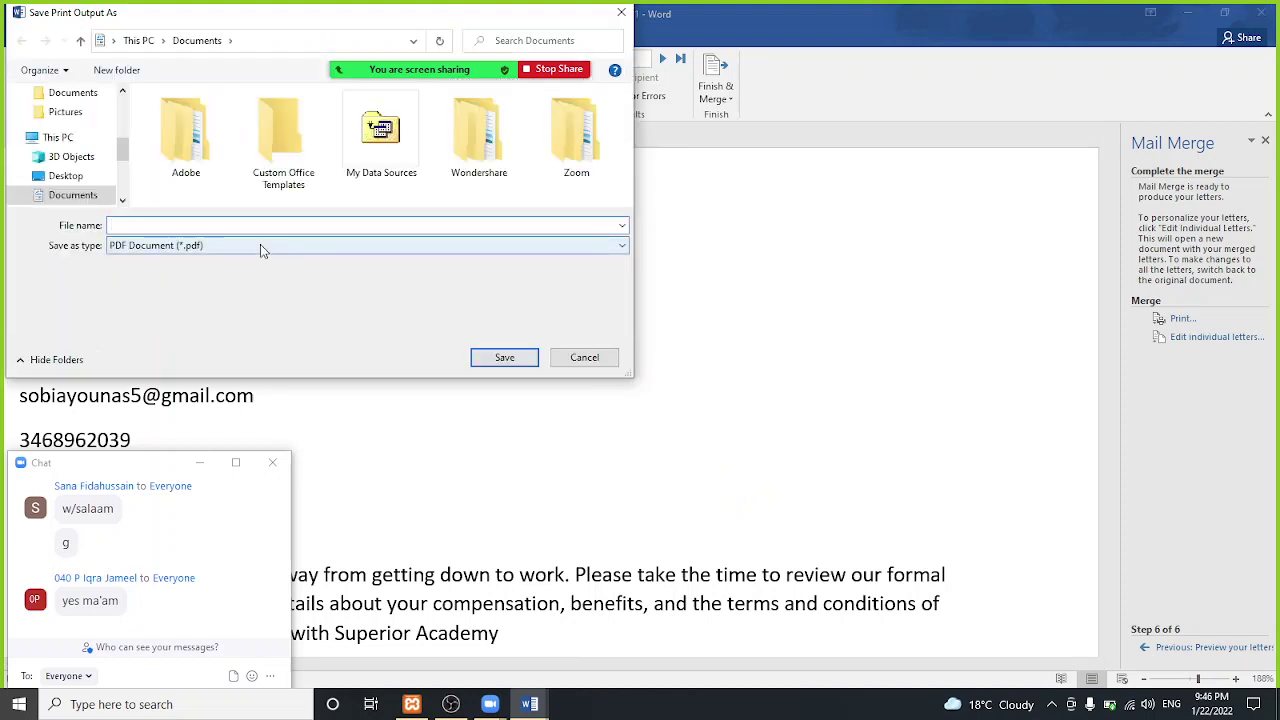
pyautogui.click(586, 358)
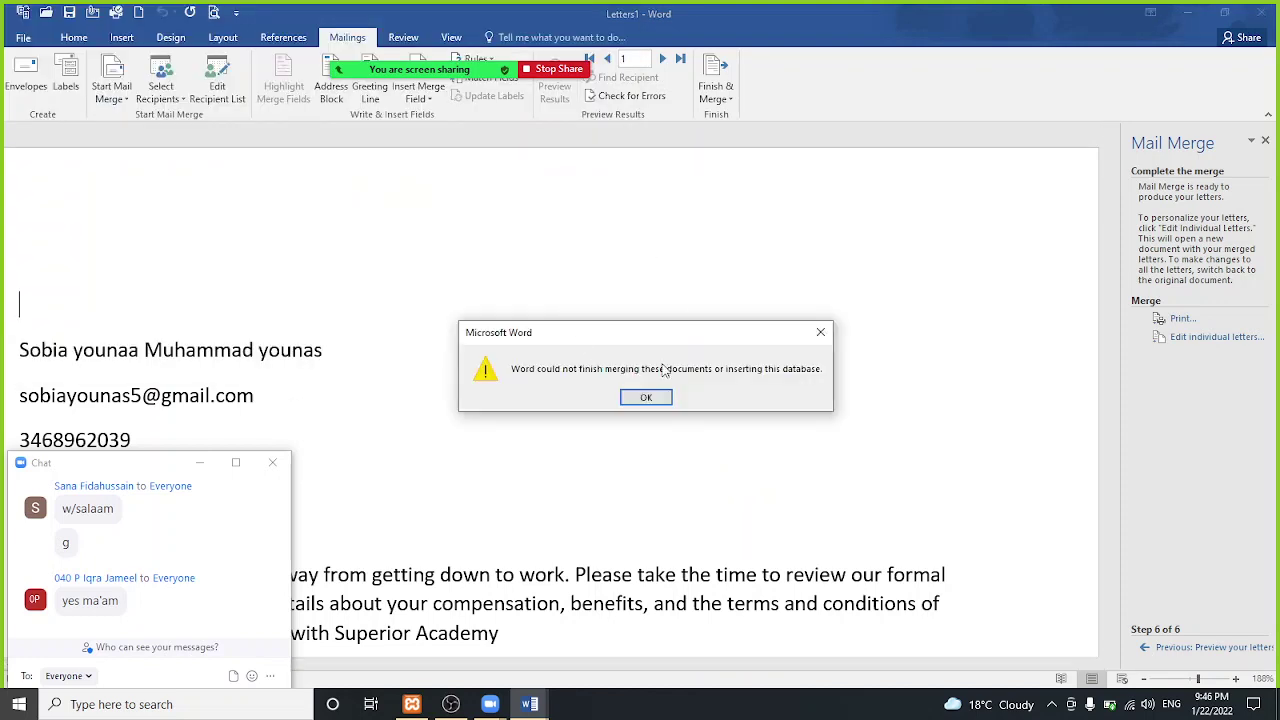
pyautogui.click(646, 397)
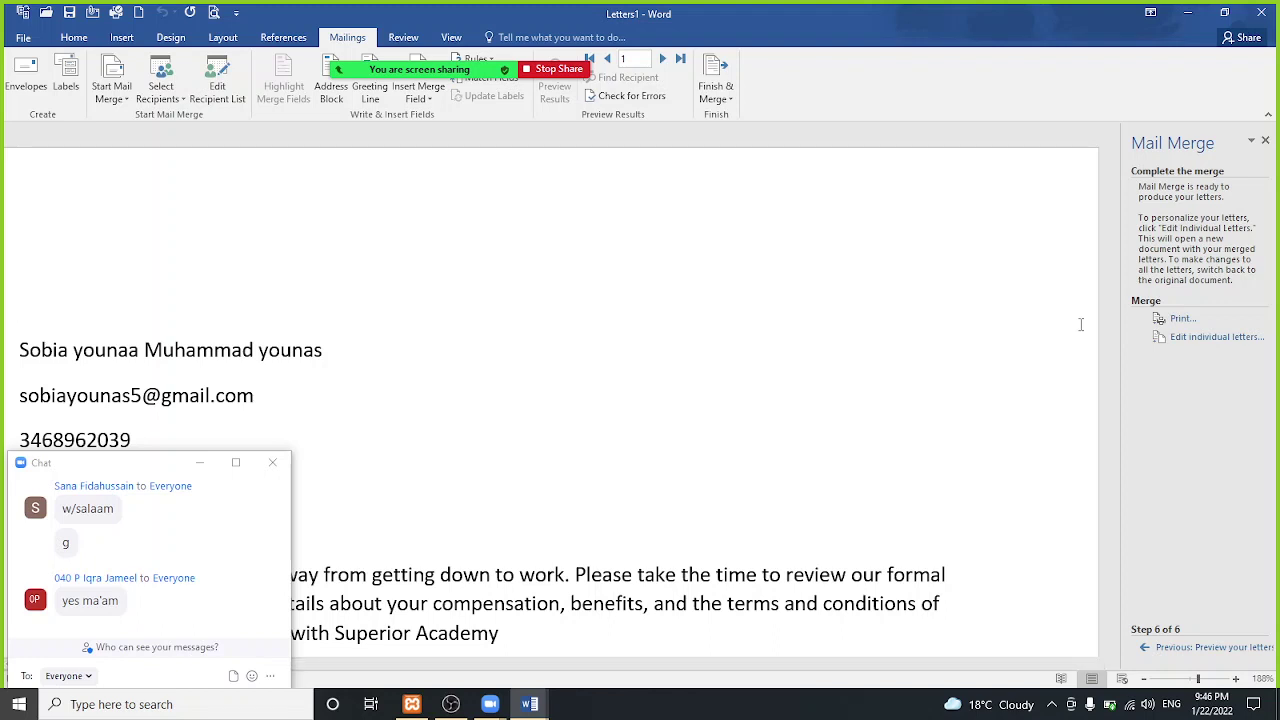
# Step: Close the Mail Merge pane and clear the meeting notification and chat window off the letter
pyautogui.click(1266, 142)
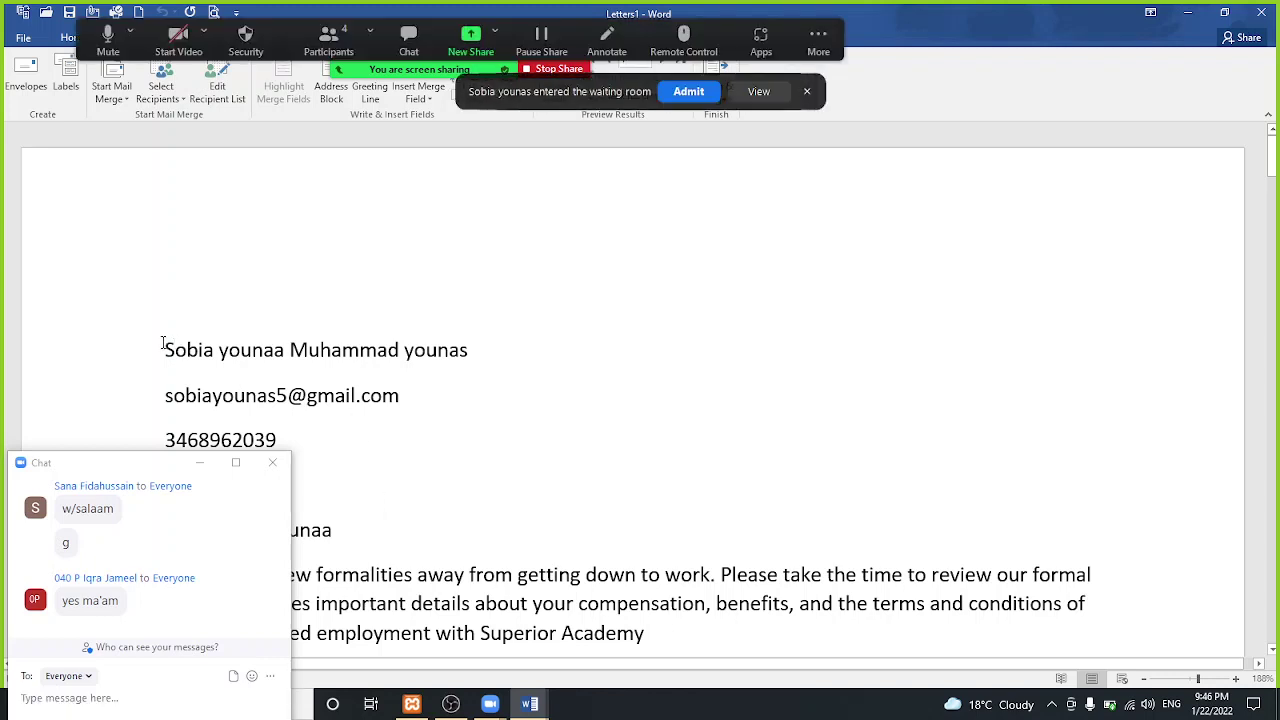
pyautogui.click(686, 91)
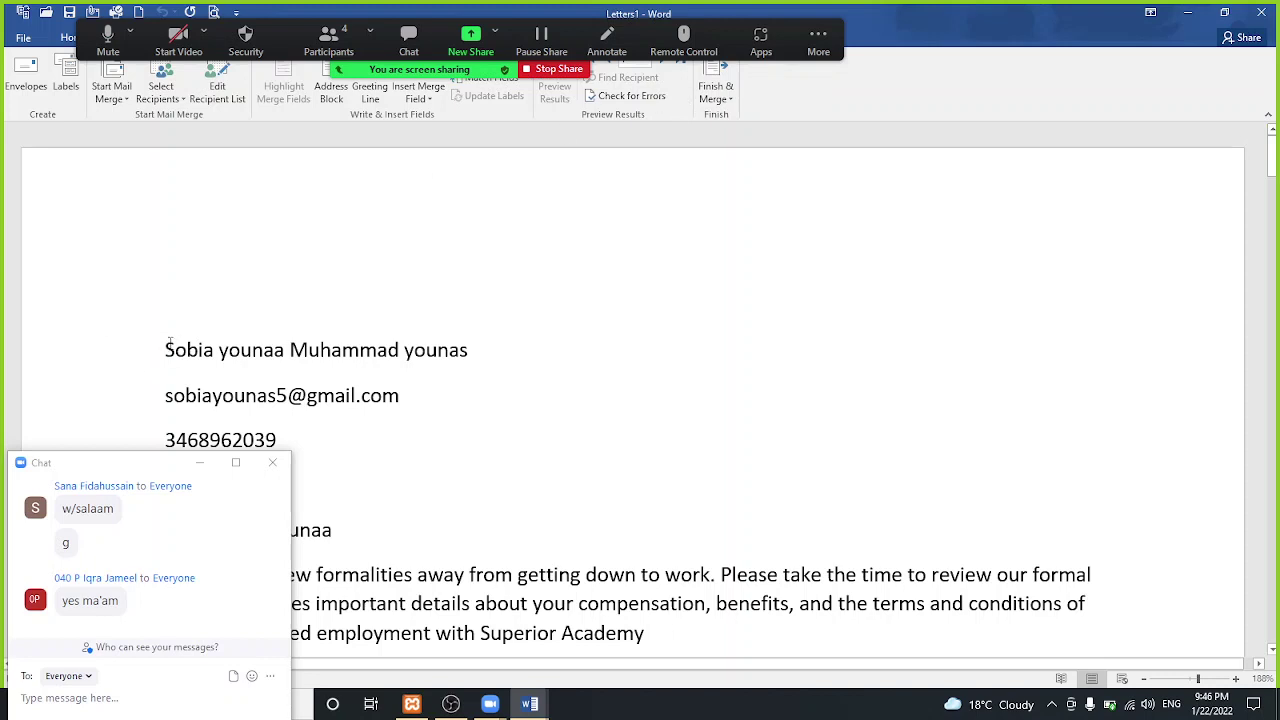
pyautogui.moveTo(165, 345); pyautogui.dragTo(298, 440)
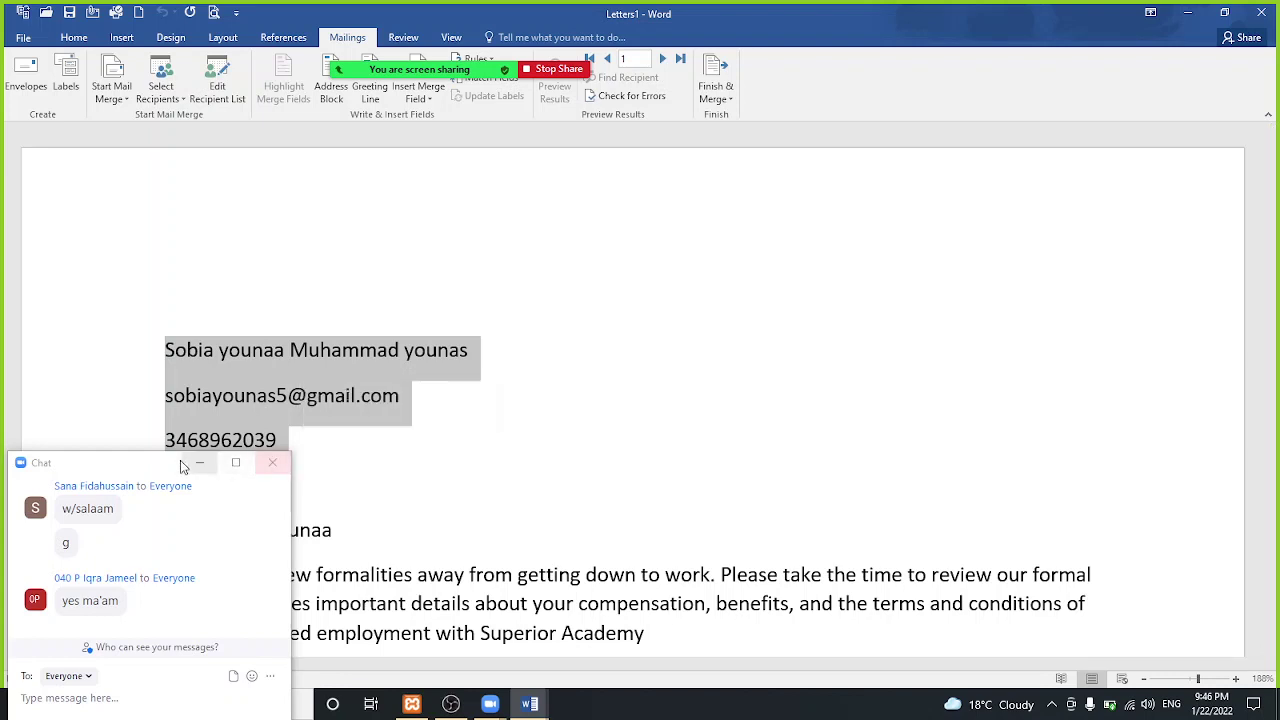
pyautogui.moveTo(156, 470)
pyautogui.mouseDown()
pyautogui.moveTo(113, 340)
pyautogui.moveTo(156, 74)
pyautogui.mouseUp()
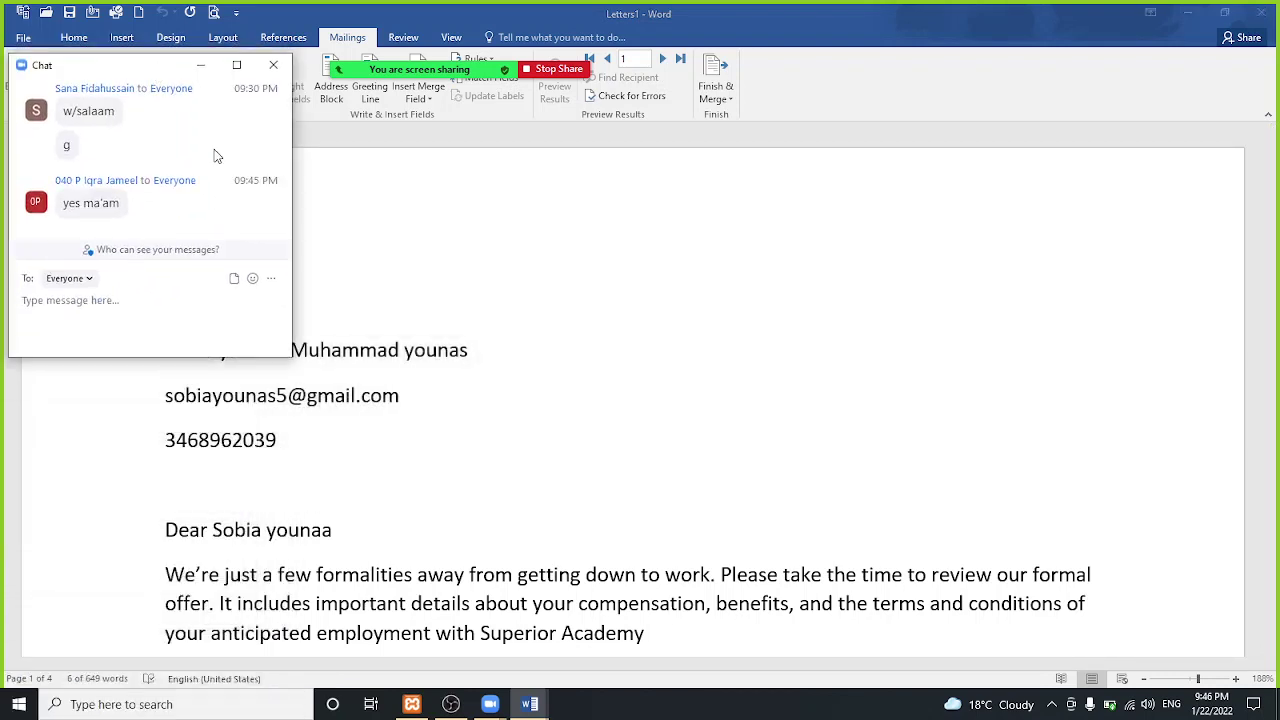
pyautogui.click(1006, 399)
# Step: Delete the recipient's name, e-mail and phone lines at the letter's top, then select the body
pyautogui.click(447, 476)
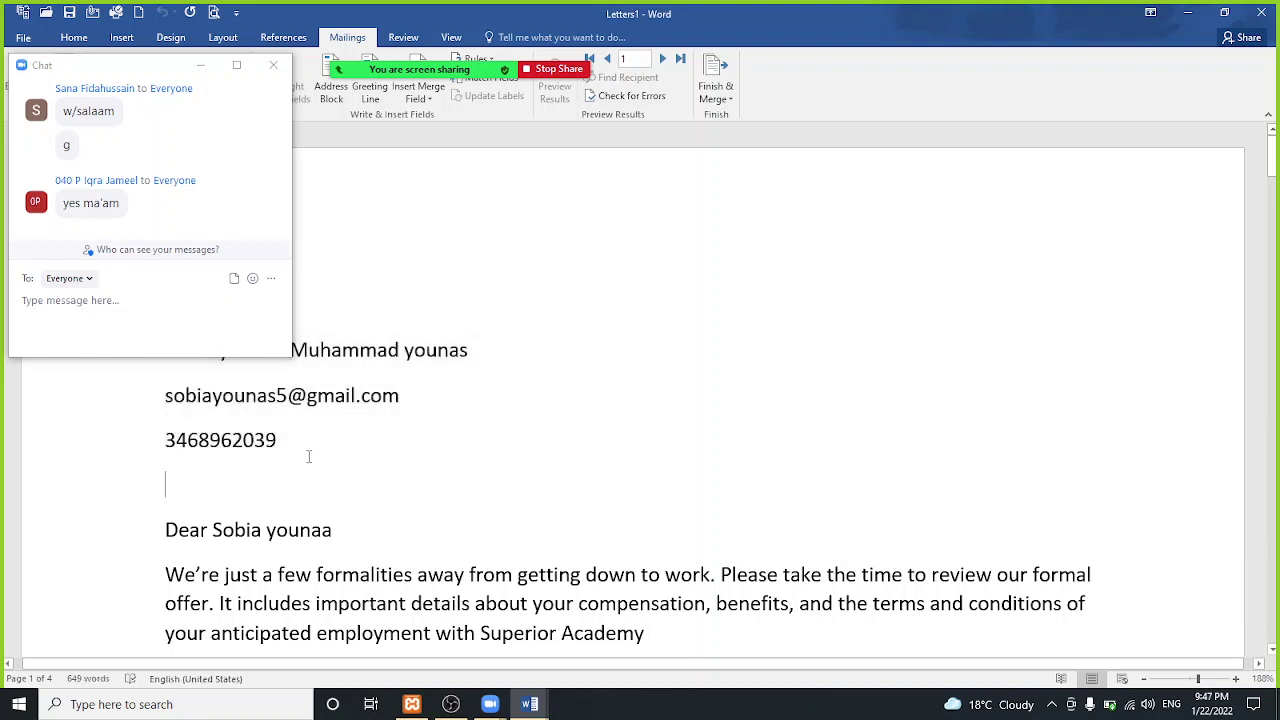
pyautogui.moveTo(314, 500); pyautogui.dragTo(184, 372)
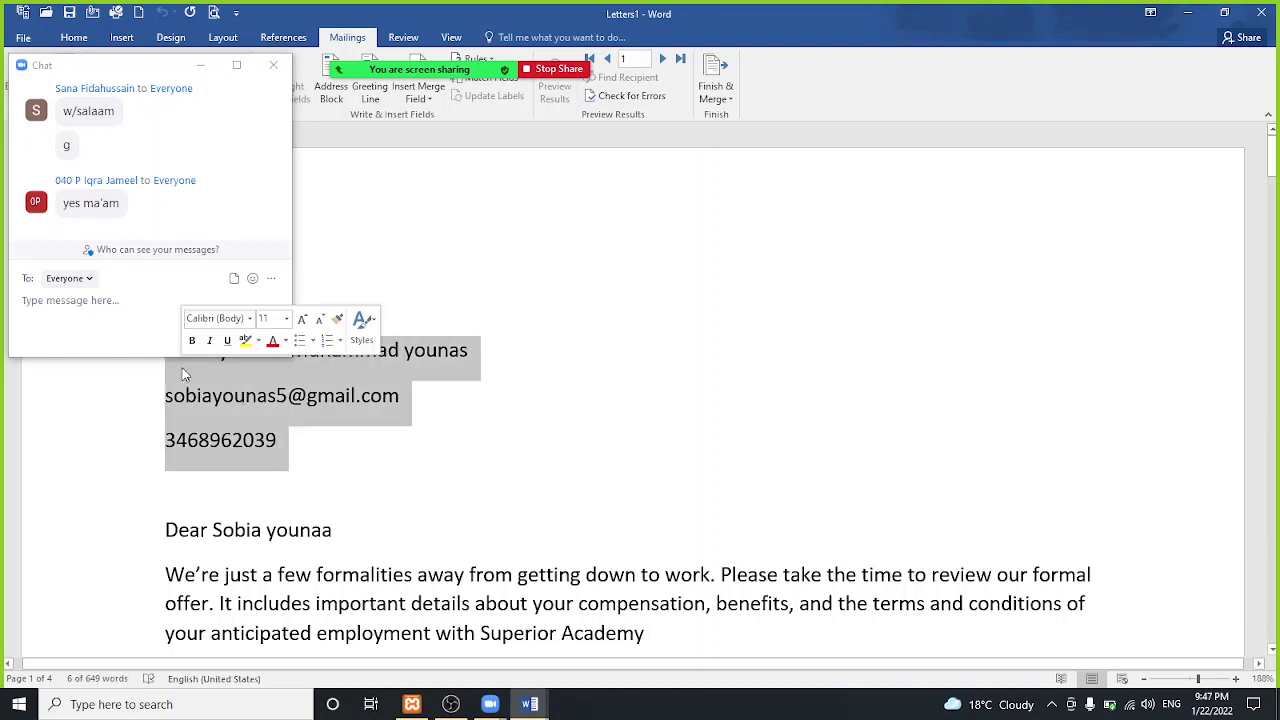
pyautogui.press('Delete')
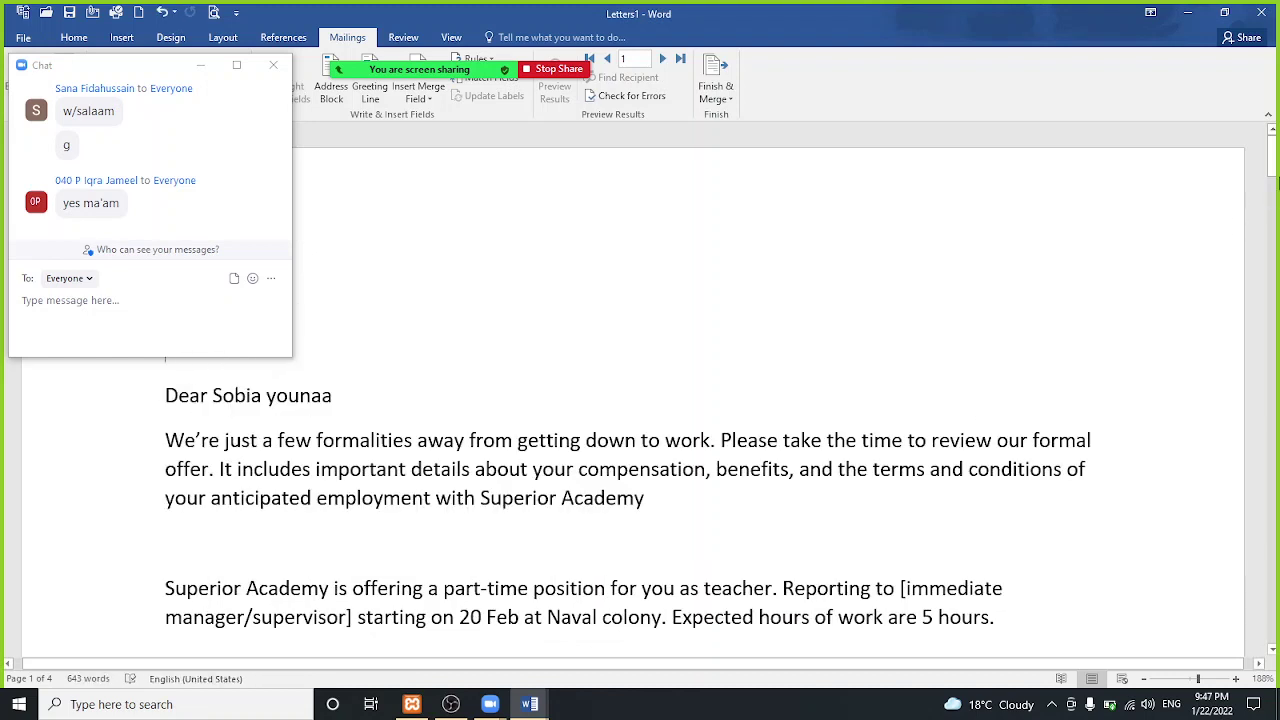
pyautogui.moveTo(1275, 180); pyautogui.dragTo(1272, 156)
pyautogui.moveTo(165, 395); pyautogui.dragTo(757, 610)
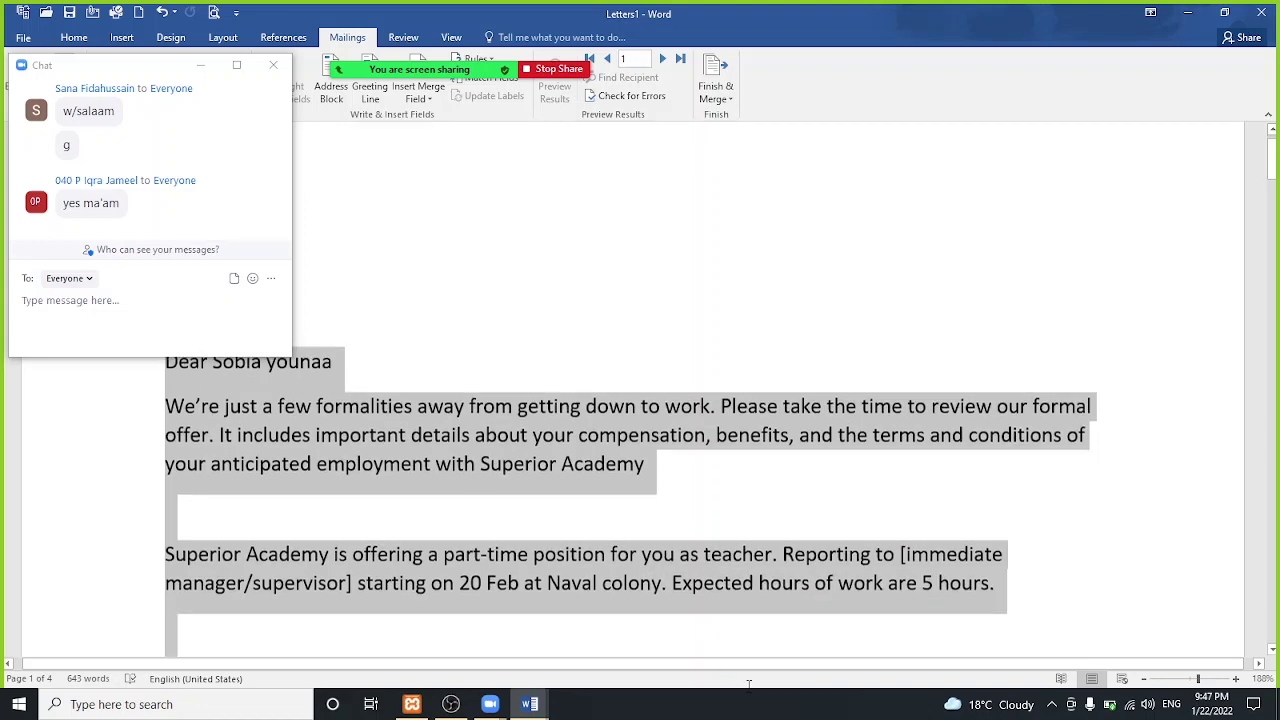
pyautogui.scroll(-5, 760, 510)
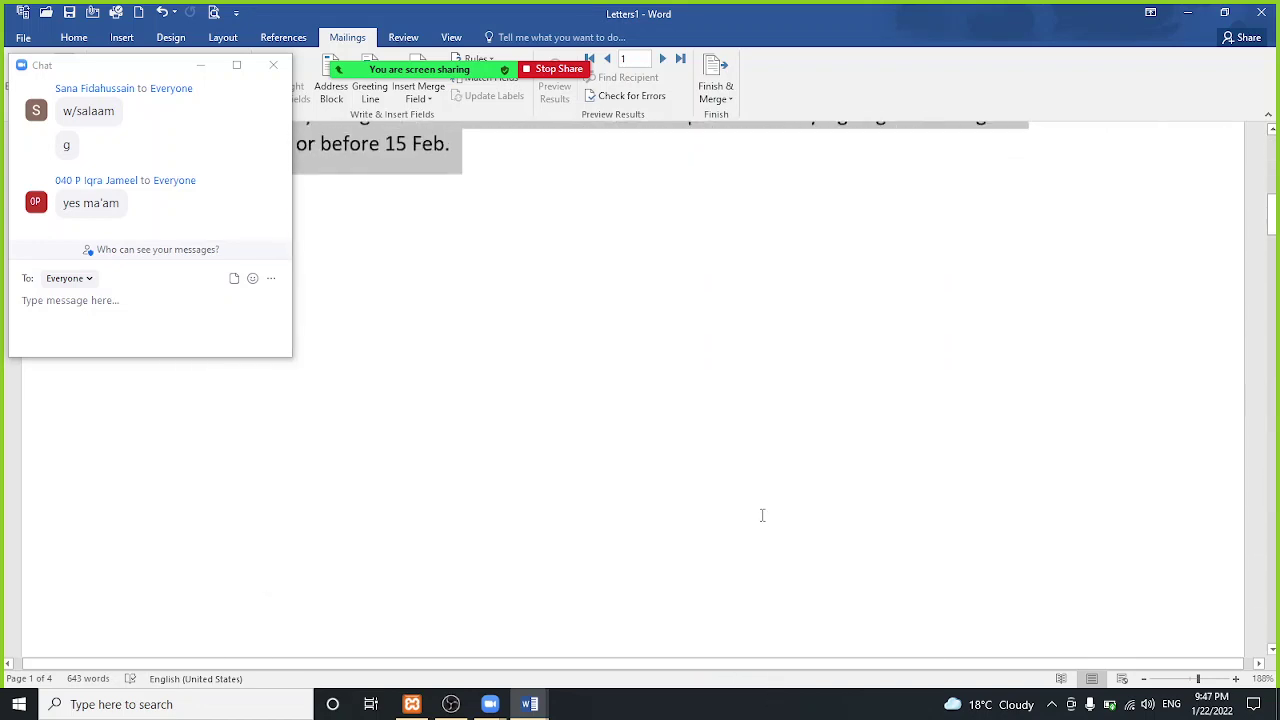
# Step: Save Letters1 under its current name and close it
pyautogui.keyDown('shift'); pyautogui.click(768, 436); pyautogui.keyUp('shift')
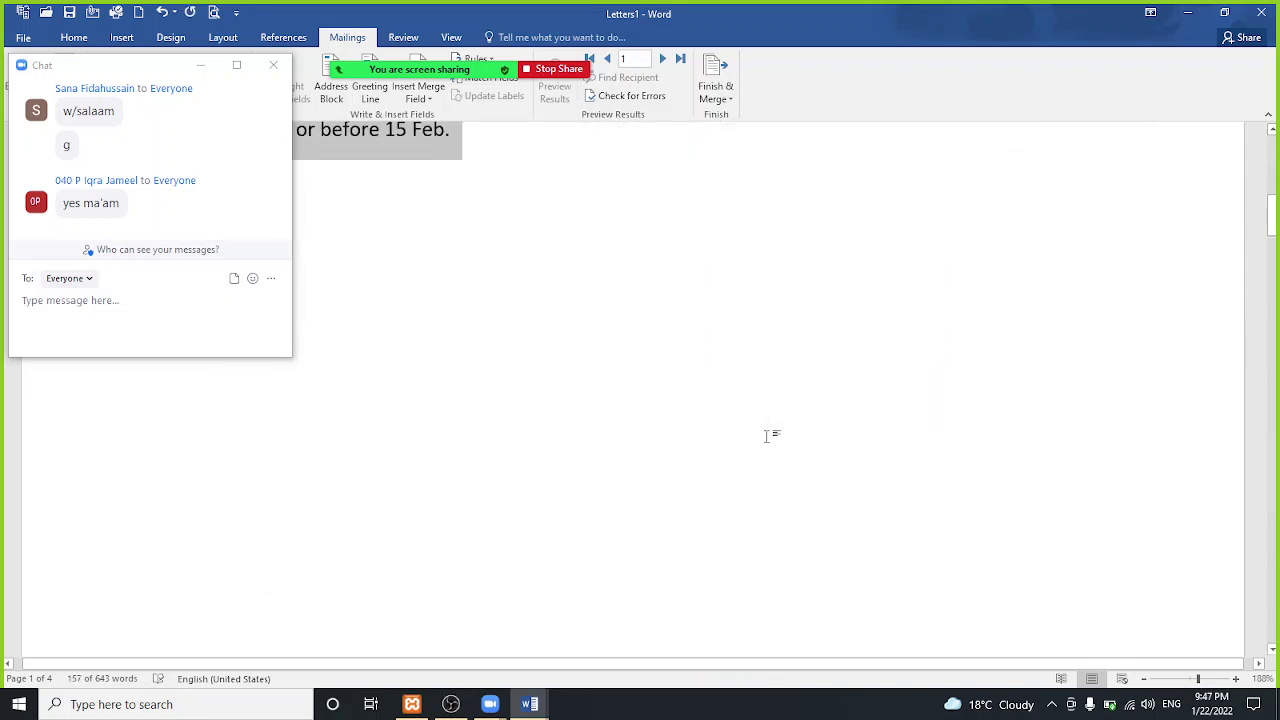
pyautogui.click(1251, 16)
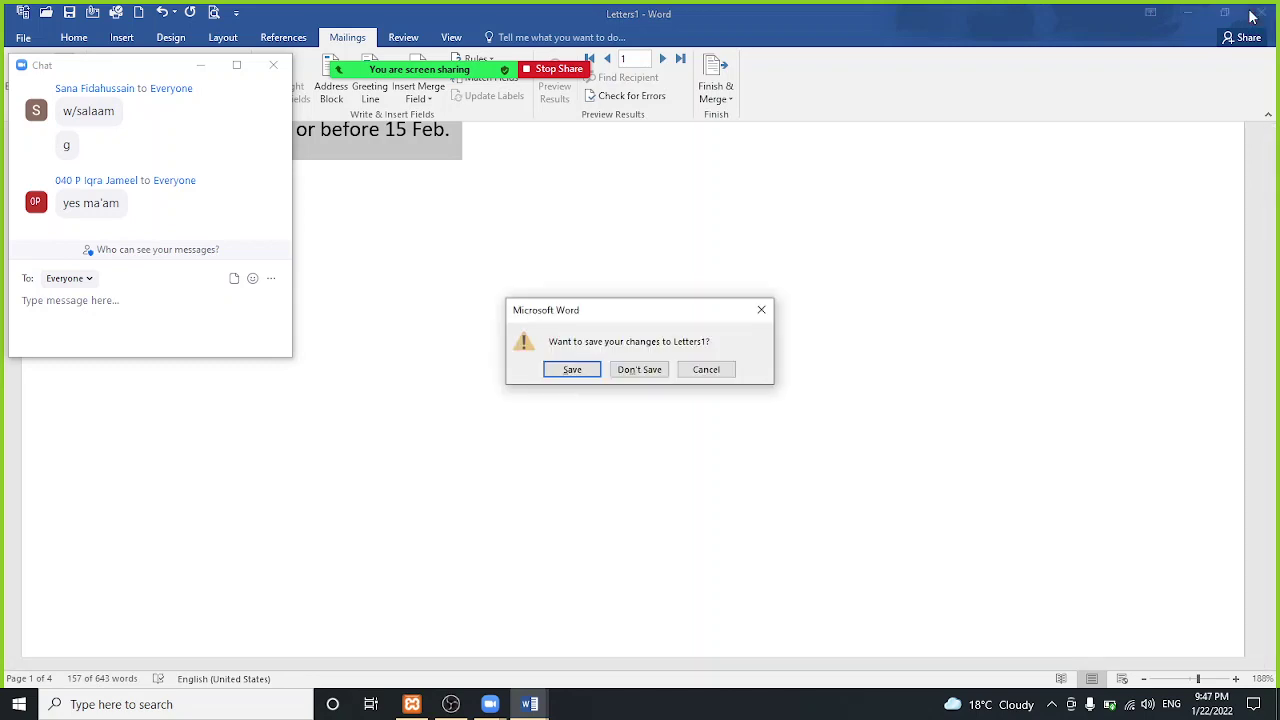
pyautogui.click(582, 370)
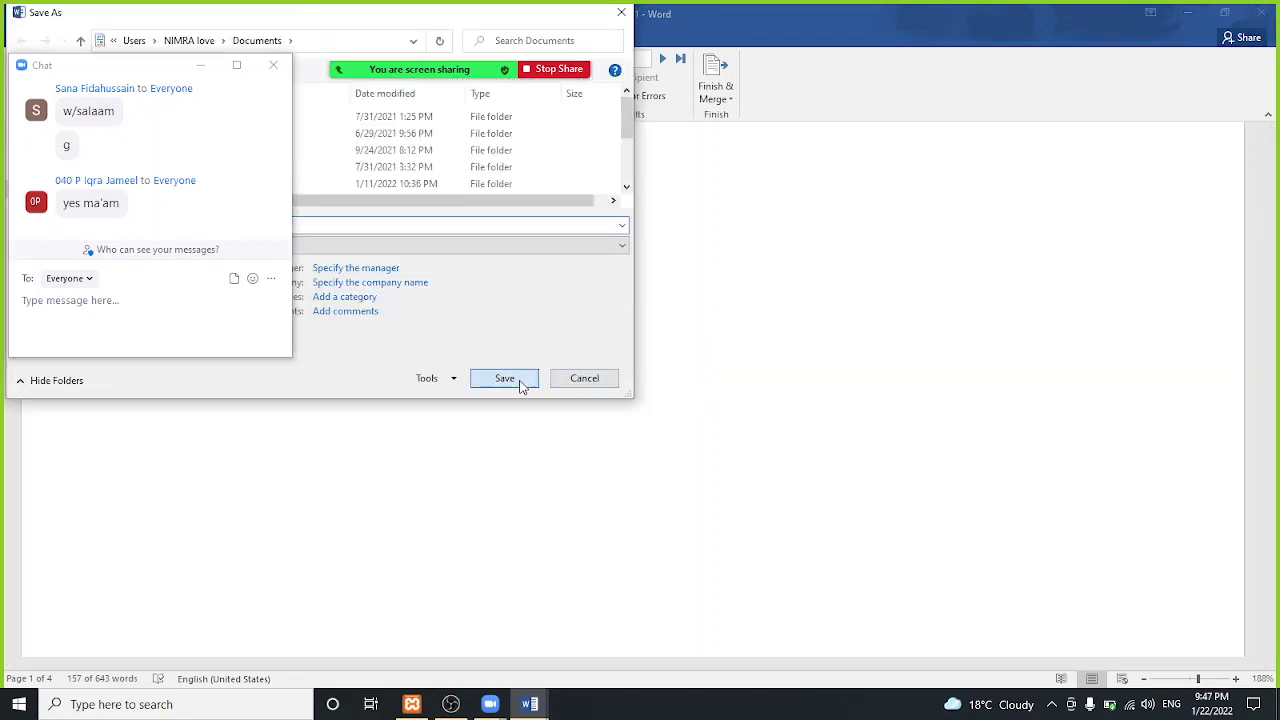
pyautogui.click(520, 382)
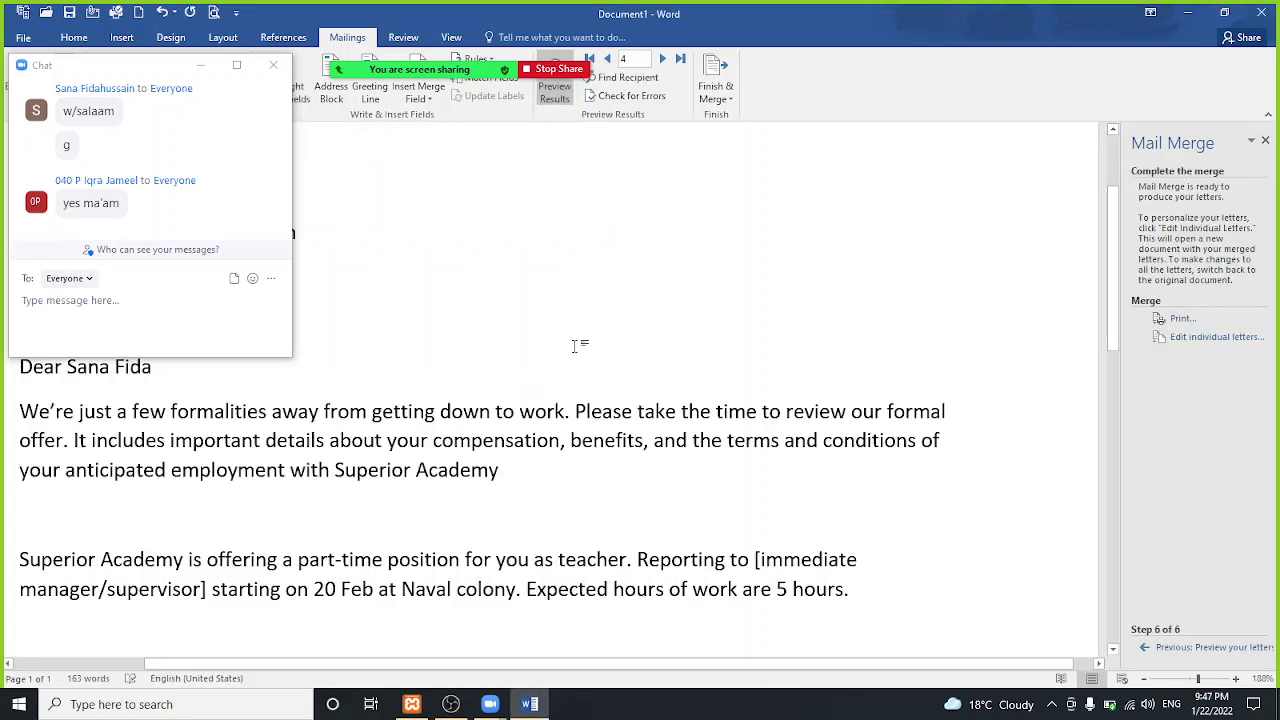
# Step: Save and close the merged Document1
pyautogui.click(1261, 12)
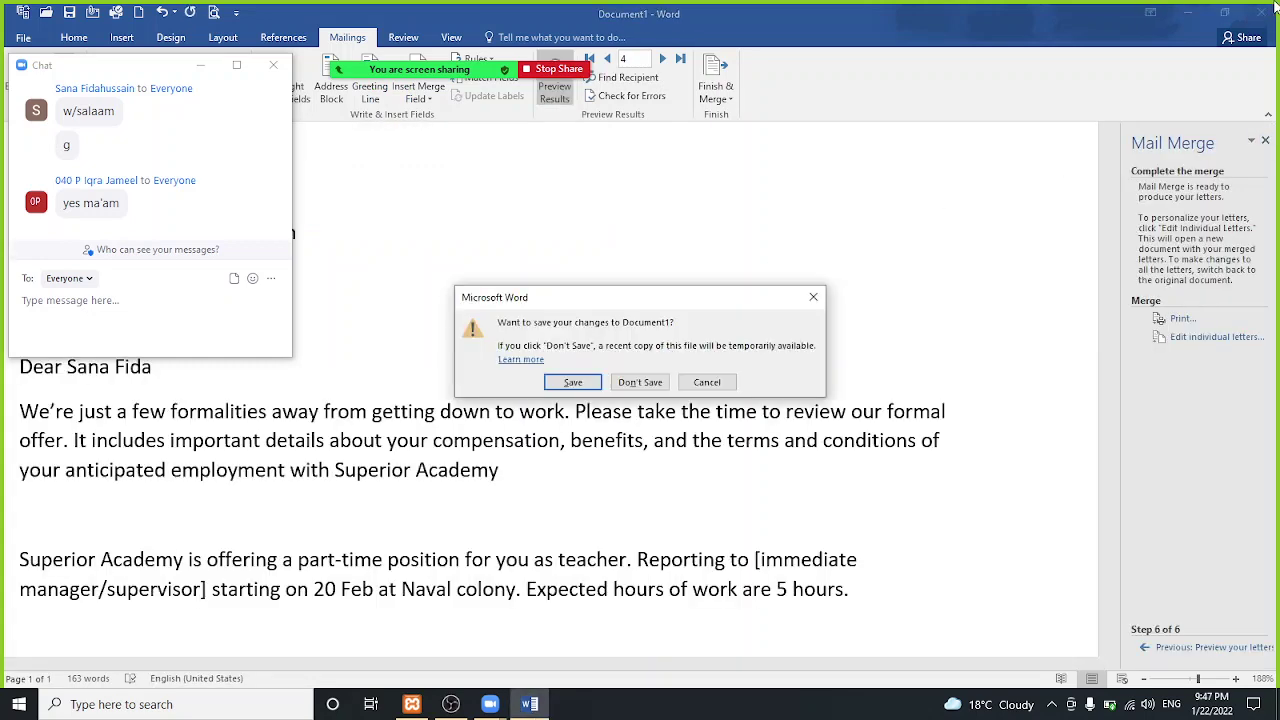
pyautogui.click(563, 387)
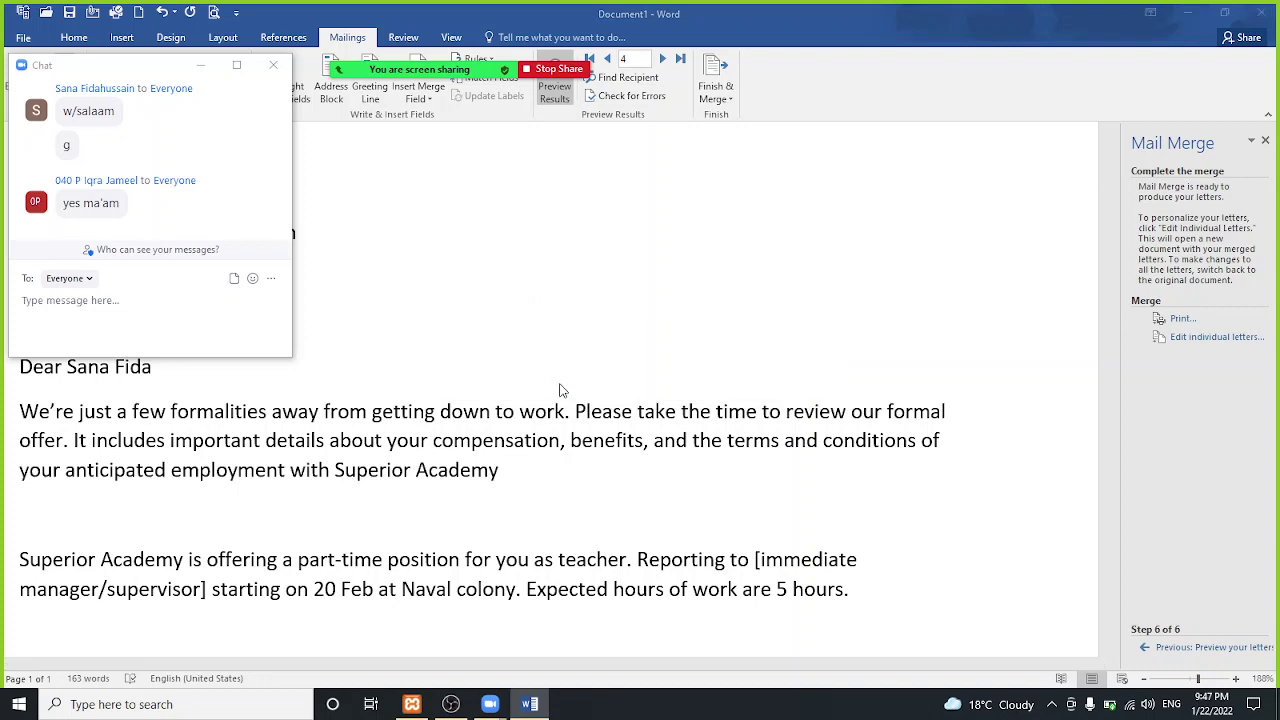
pyautogui.click(515, 385)
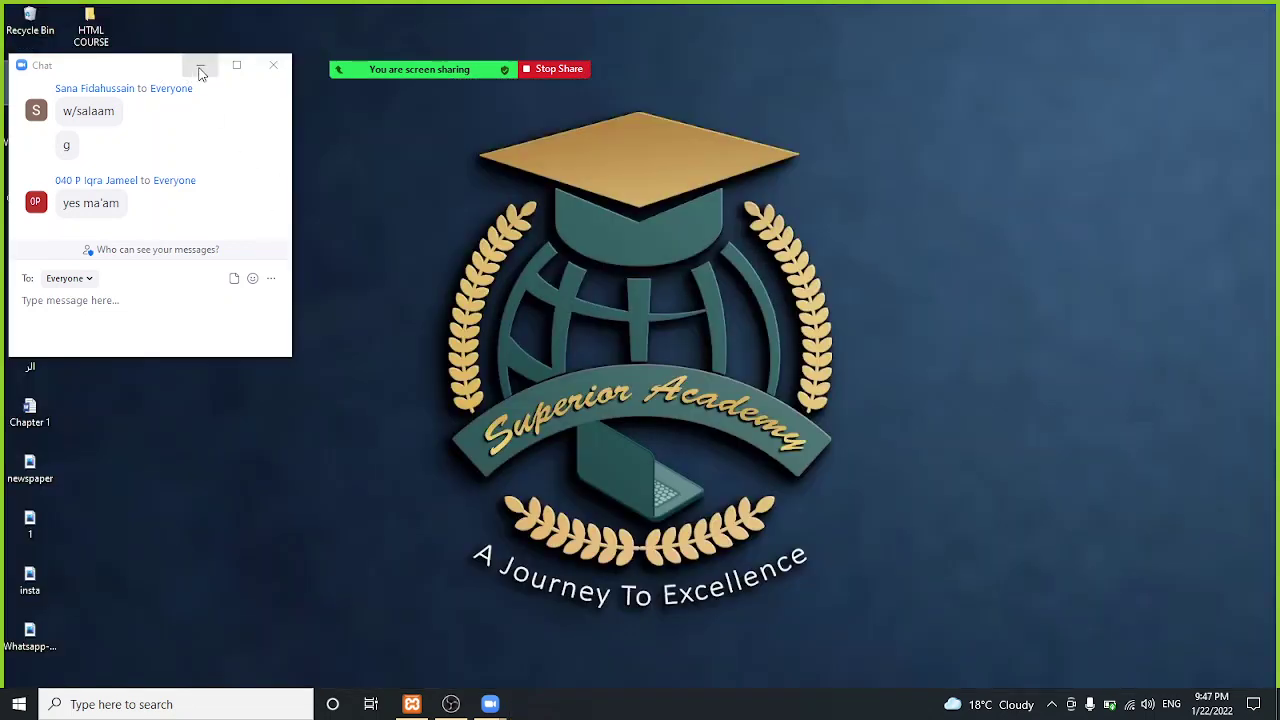
# Step: Launch Word 2016 via Start search 'wor' and paste the offer letter into a blank document
pyautogui.moveTo(150, 55)
pyautogui.mouseDown()
pyautogui.moveTo(150, 92)
pyautogui.moveTo(996, 216)
pyautogui.mouseUp()
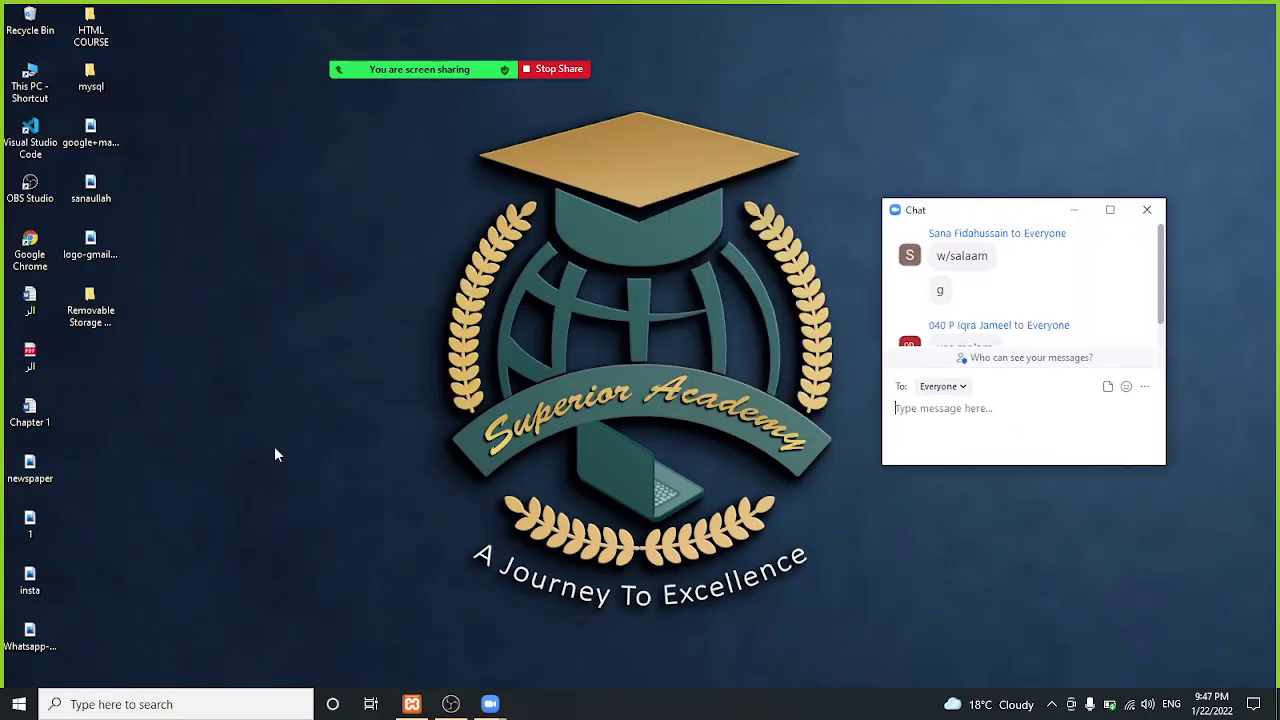
pyautogui.click(230, 703)
pyautogui.write('wor')
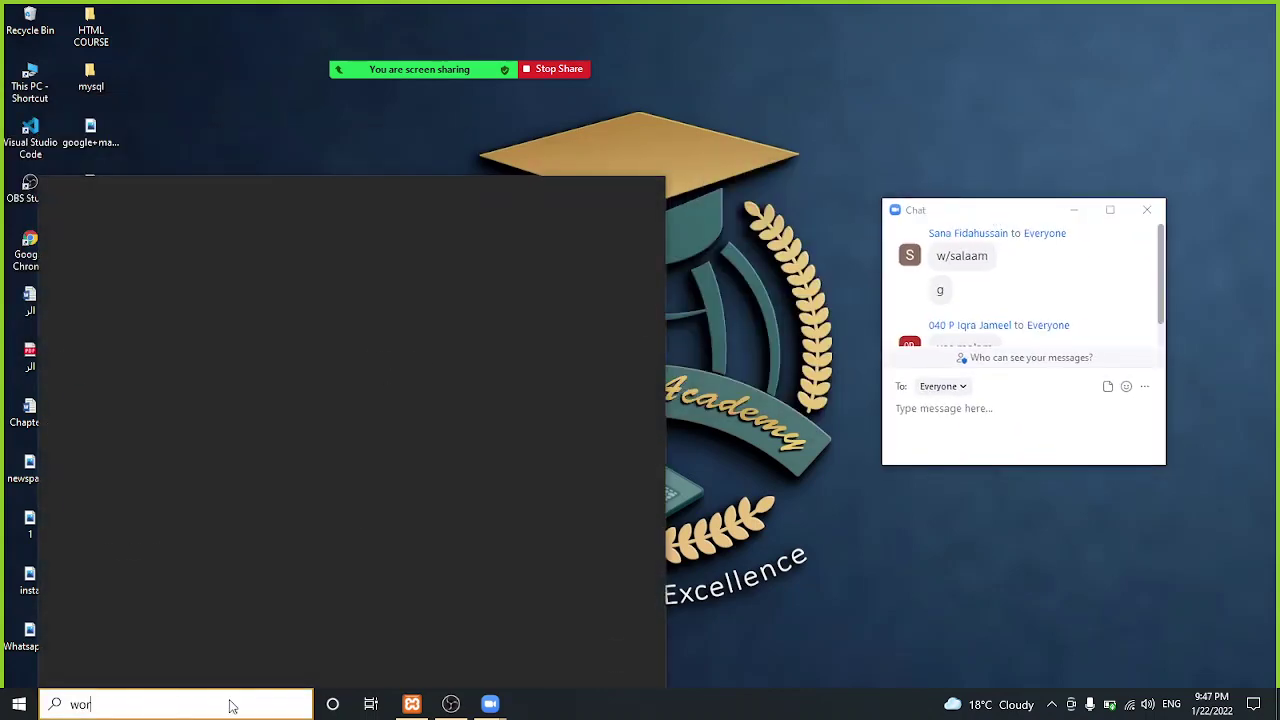
pyautogui.press('Down')
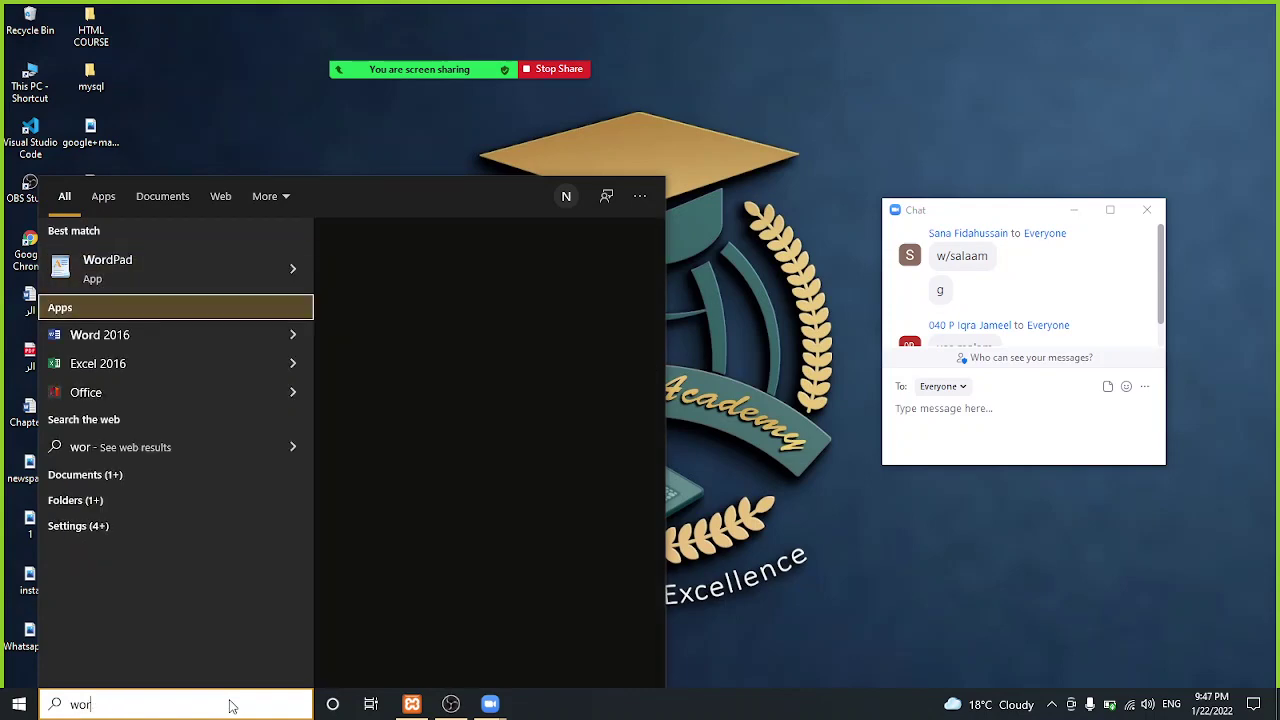
pyautogui.press('Down')
pyautogui.press('Return')
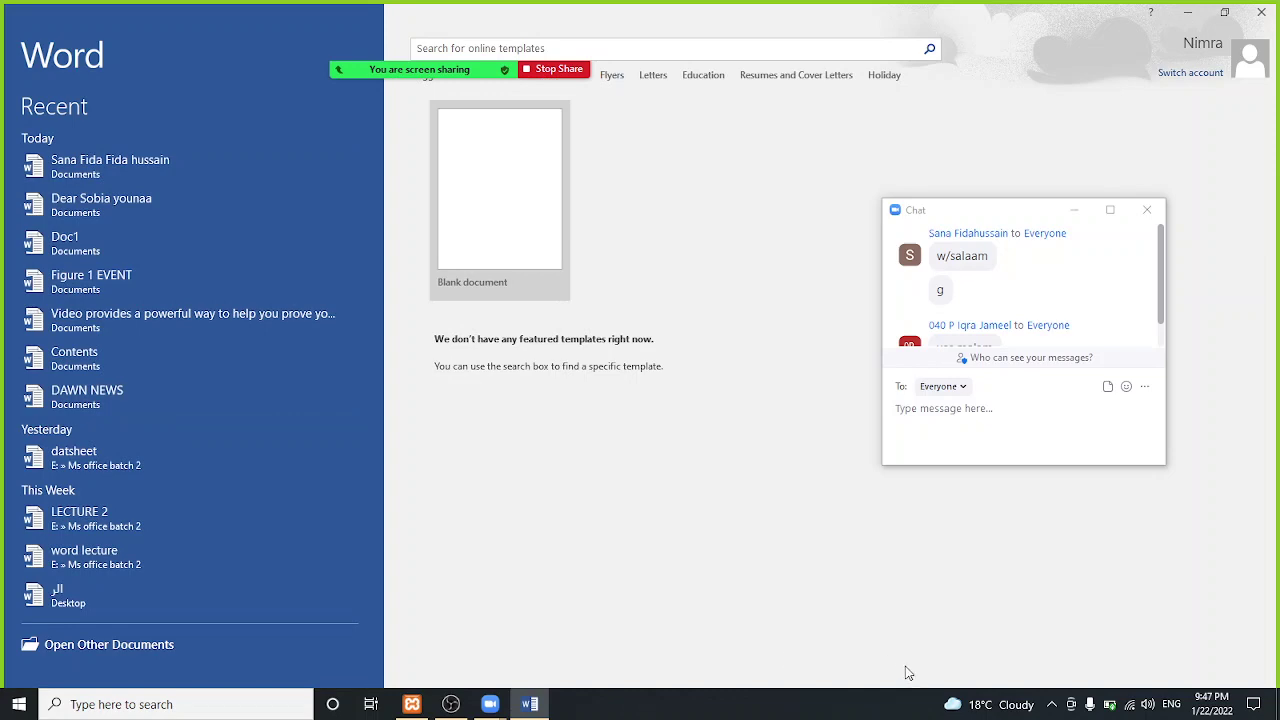
pyautogui.click(517, 247)
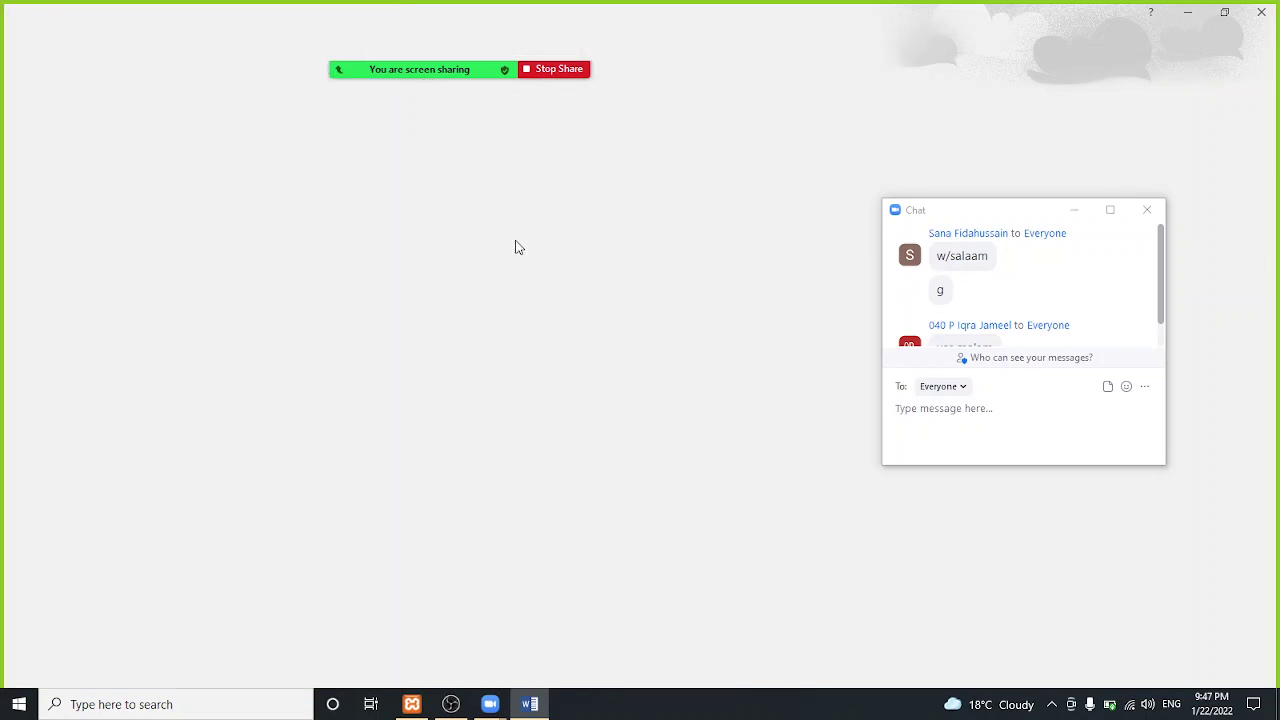
pyautogui.hotkey('ctrl', 'v')
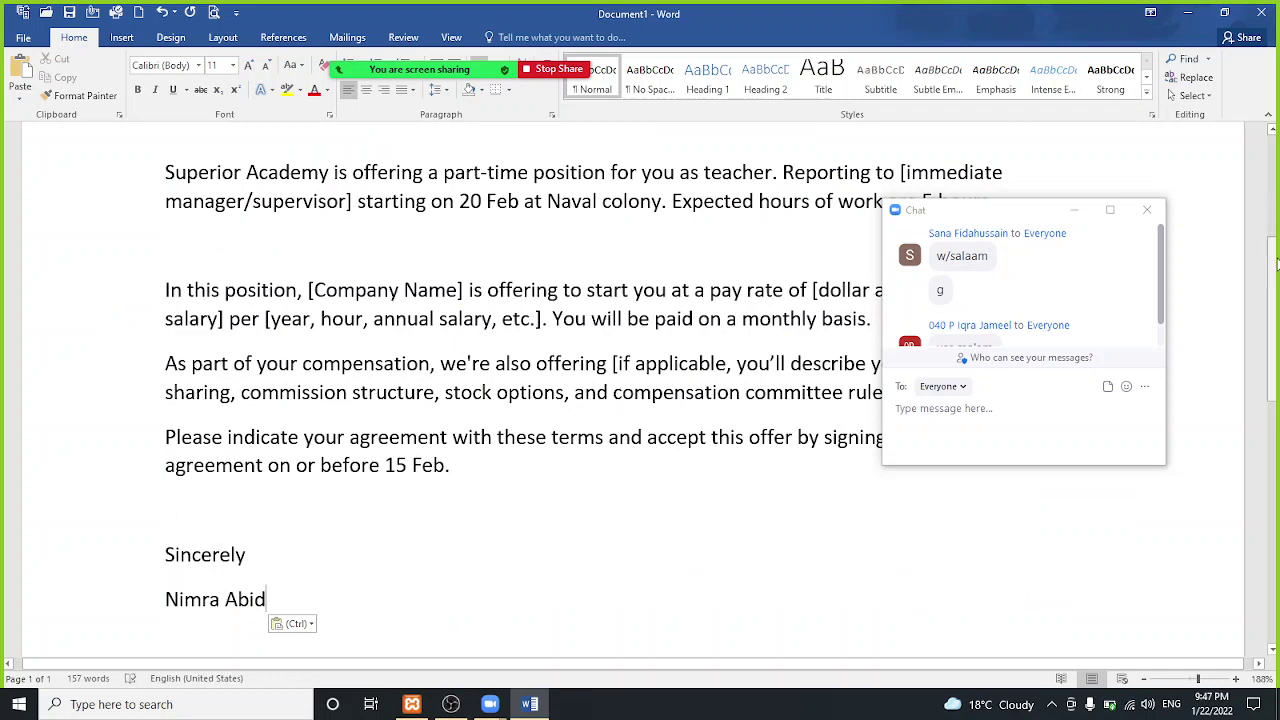
# Step: Remove the recipient's name after 'Dear' and restore the opening paragraph's line break
pyautogui.scroll(3, 302, 368)
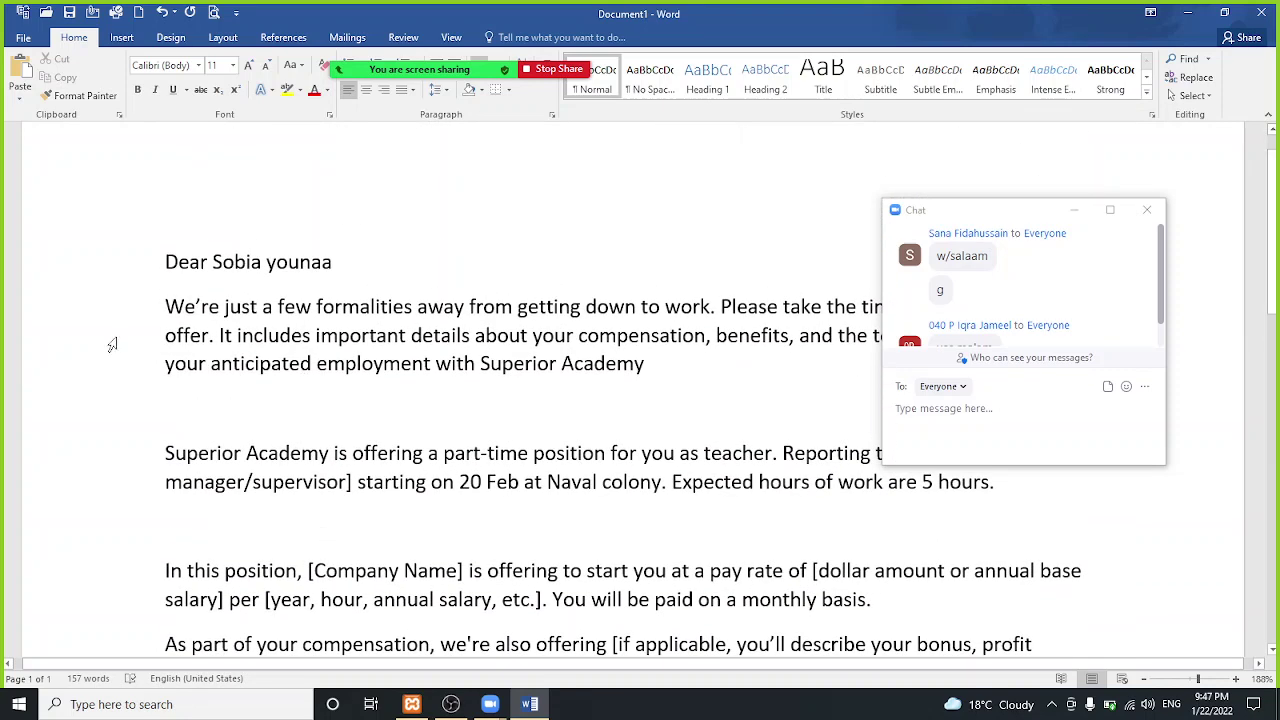
pyautogui.moveTo(213, 261); pyautogui.dragTo(355, 262)
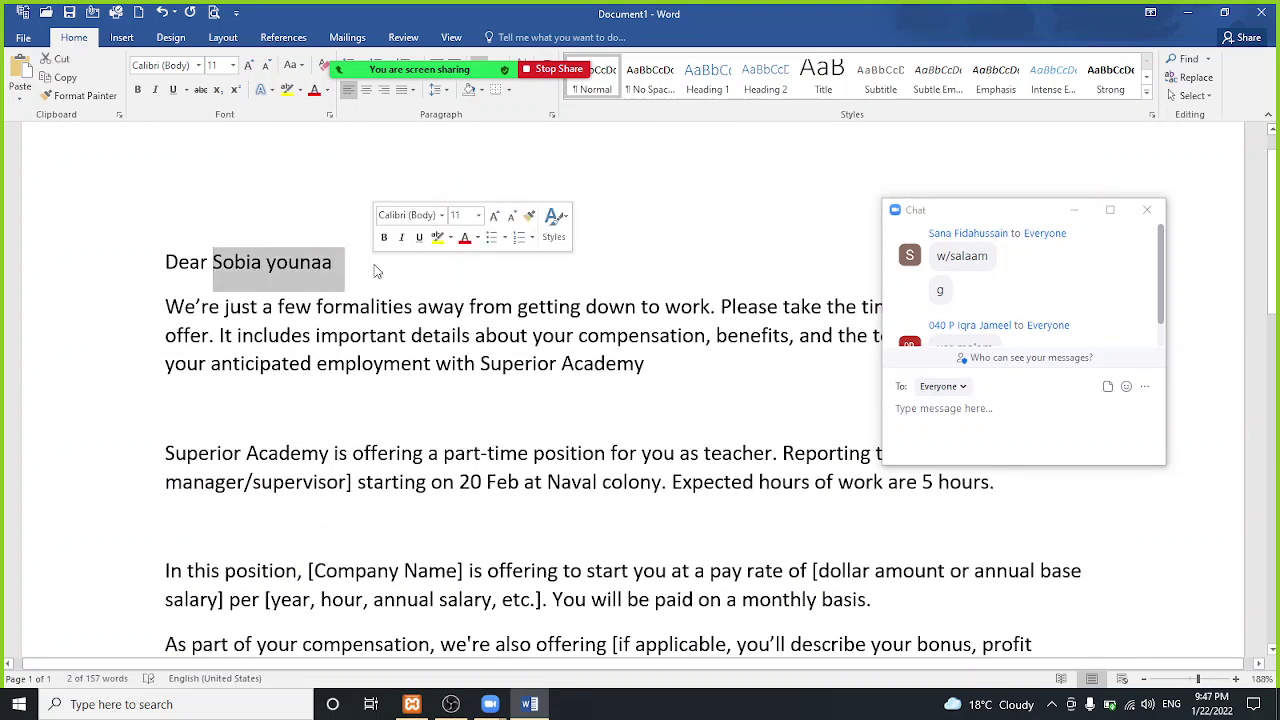
pyautogui.press('BackSpace')
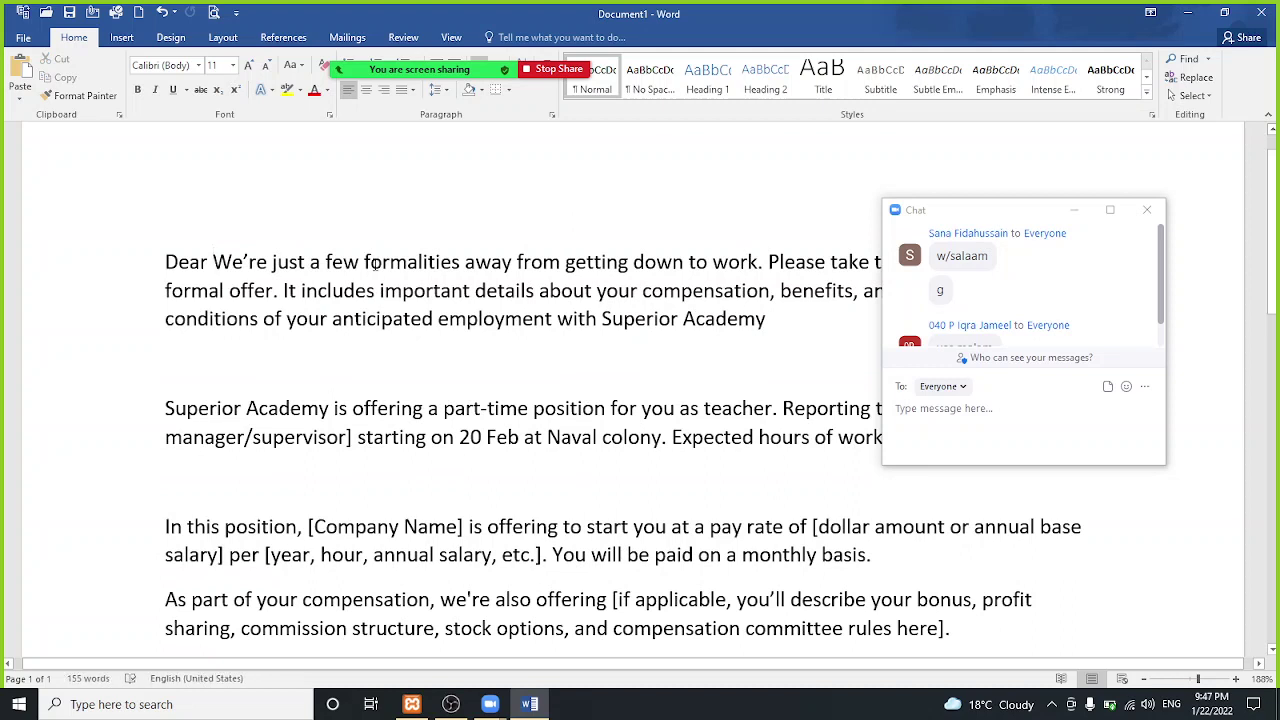
pyautogui.press('Return')
# Step: Mute the meeting microphone, minimize the chat window, and show the Mailings commands
pyautogui.moveTo(313, 64)
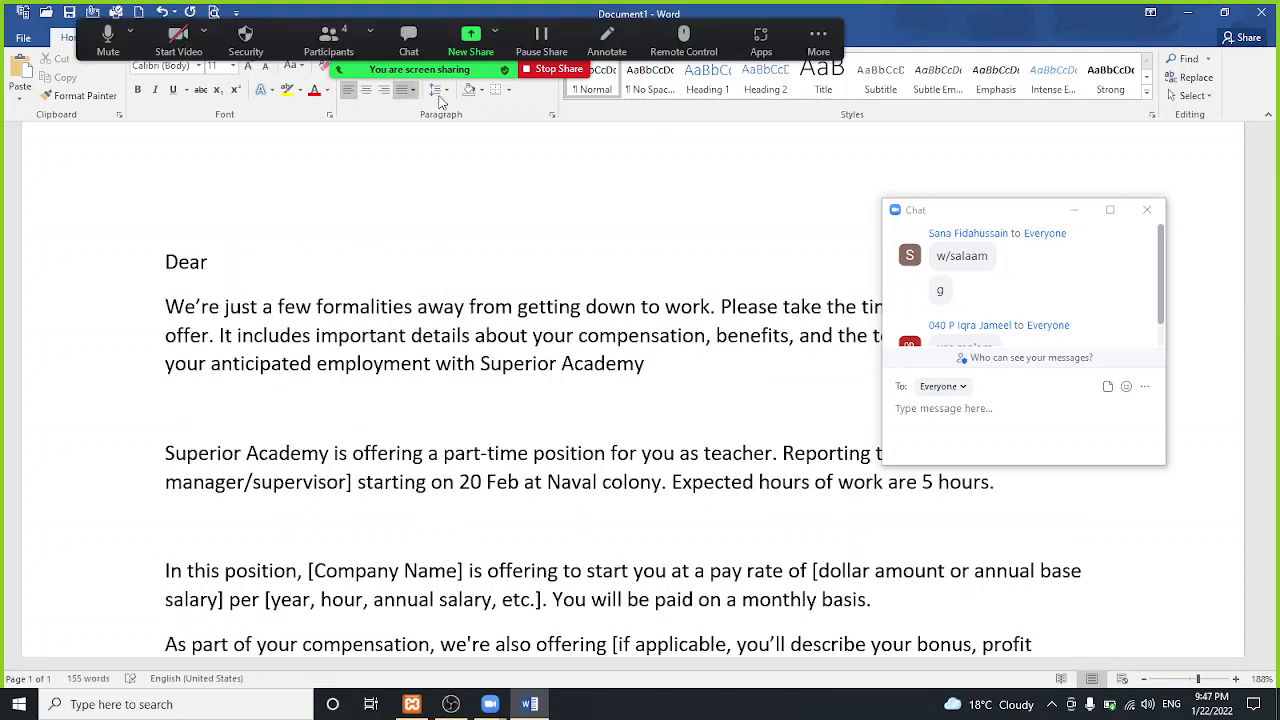
pyautogui.click(103, 50)
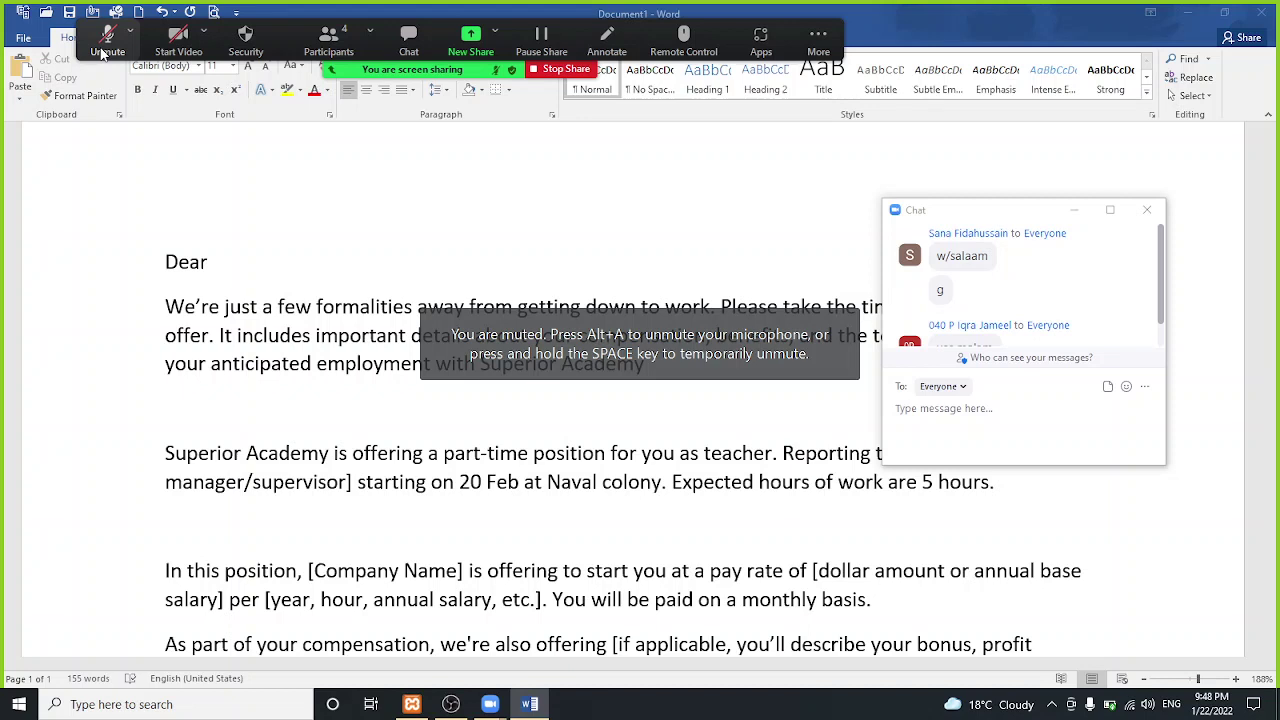
pyautogui.scroll(-1, 1161, 266)
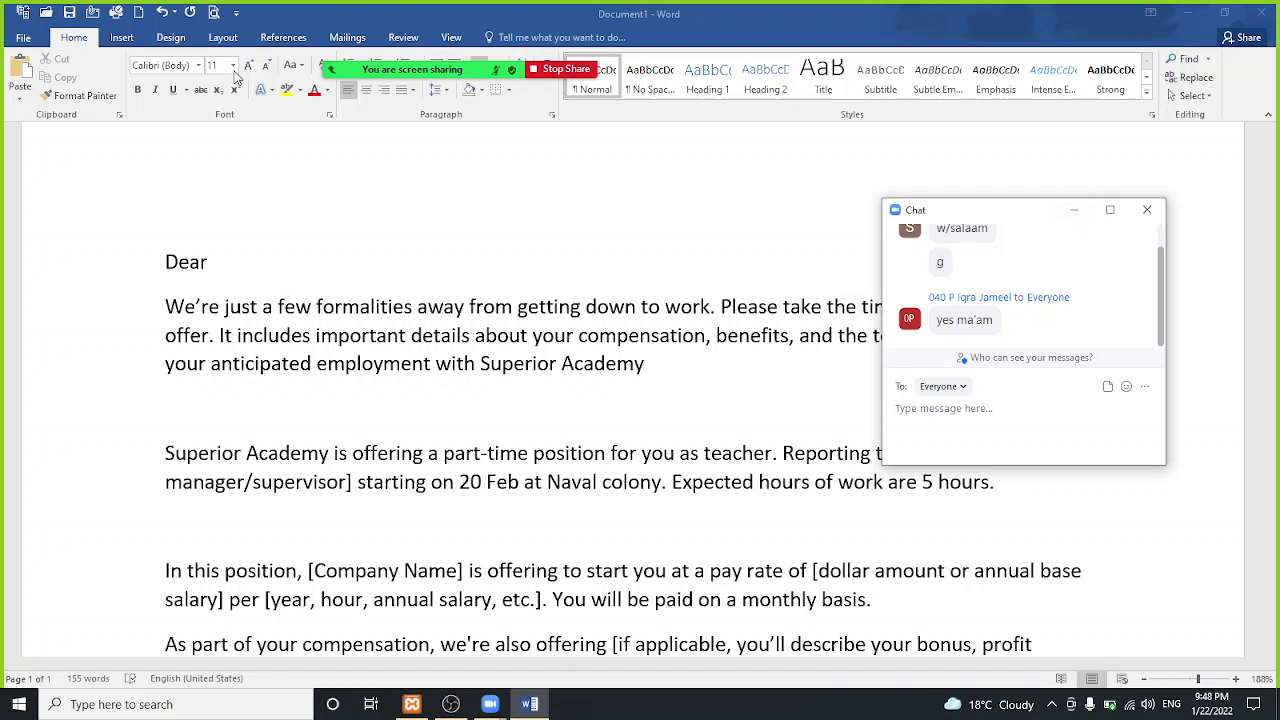
pyautogui.moveTo(470, 72)
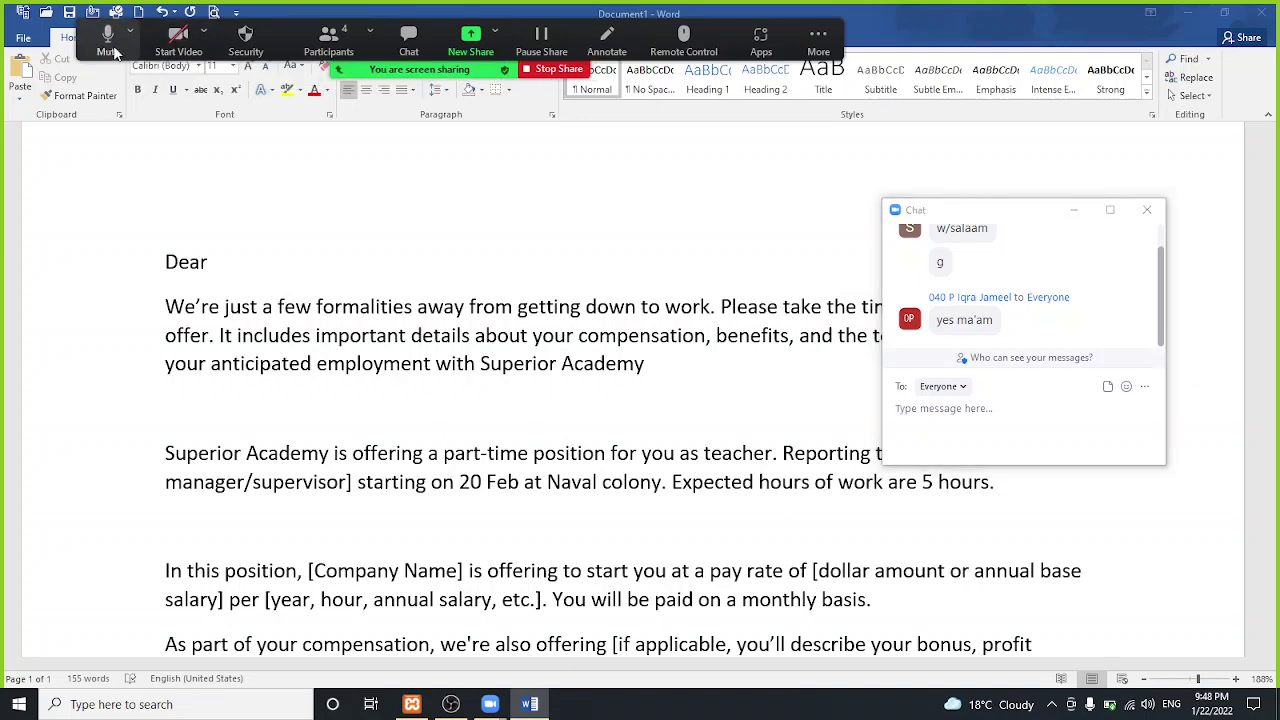
pyautogui.click(1072, 212)
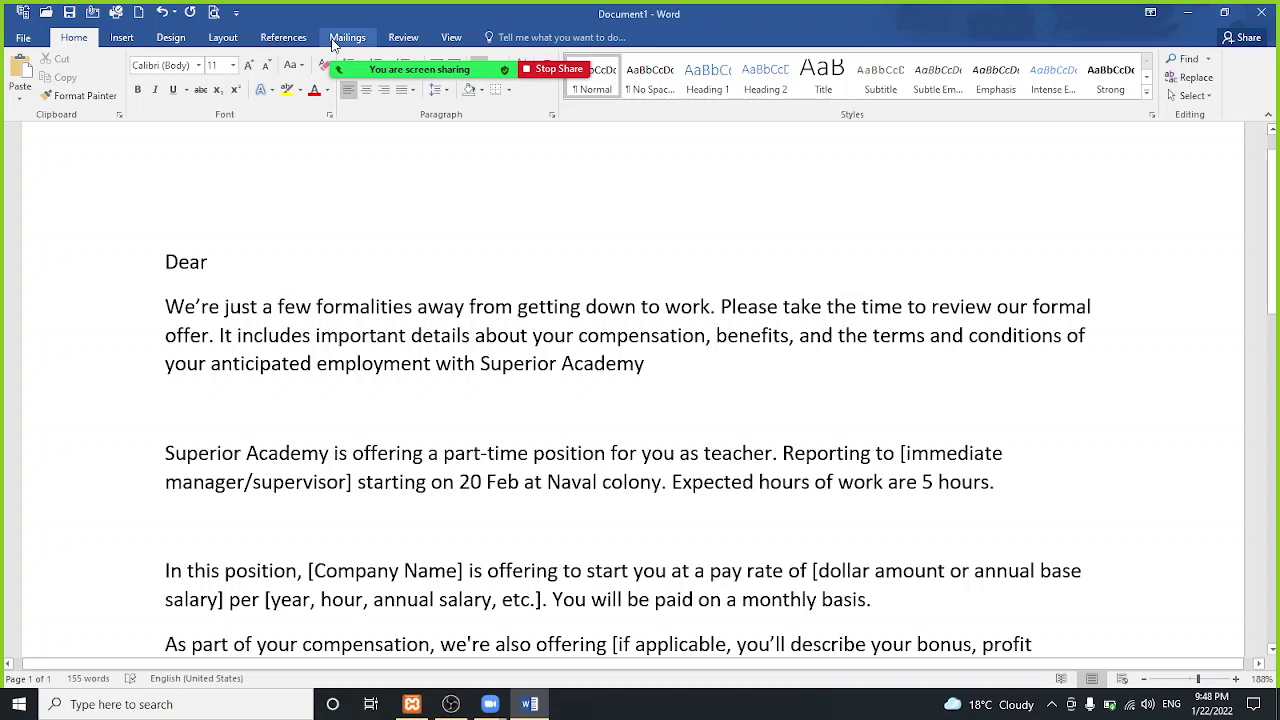
pyautogui.click(347, 38)
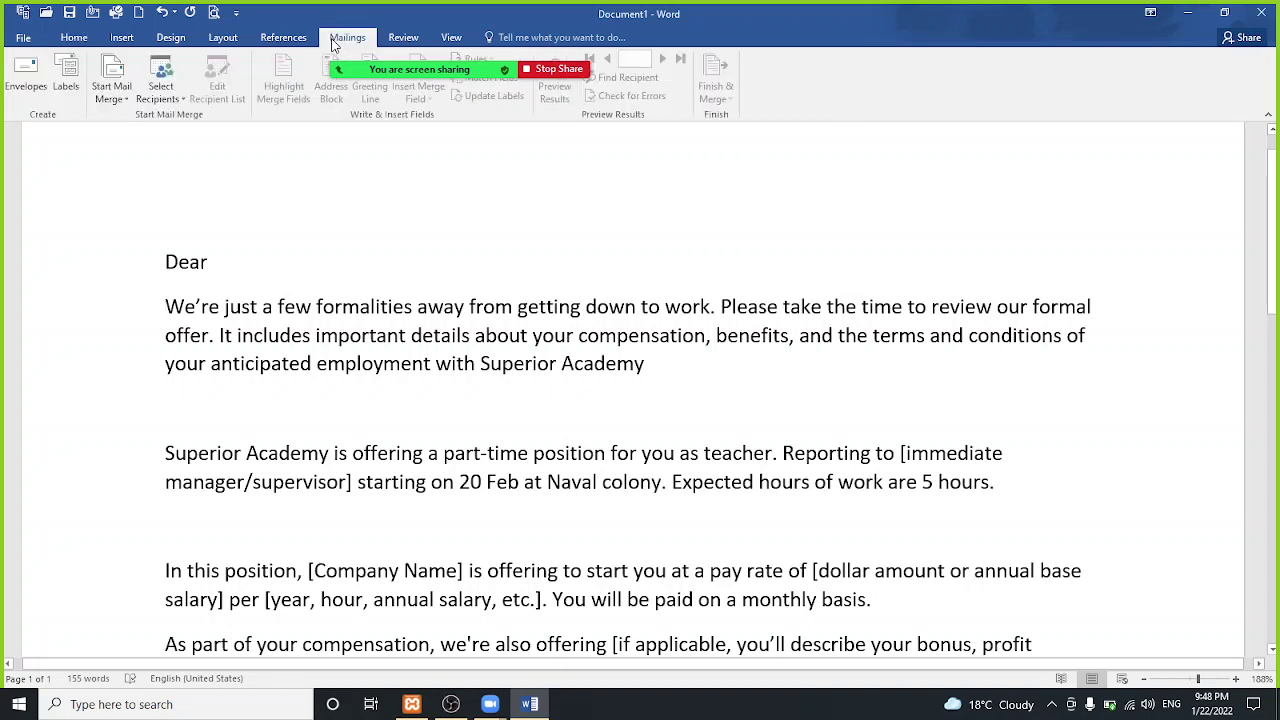
# Step: Start the Step-by-Step wizard for Letters using the current document, choosing Type a new list
pyautogui.click(111, 92)
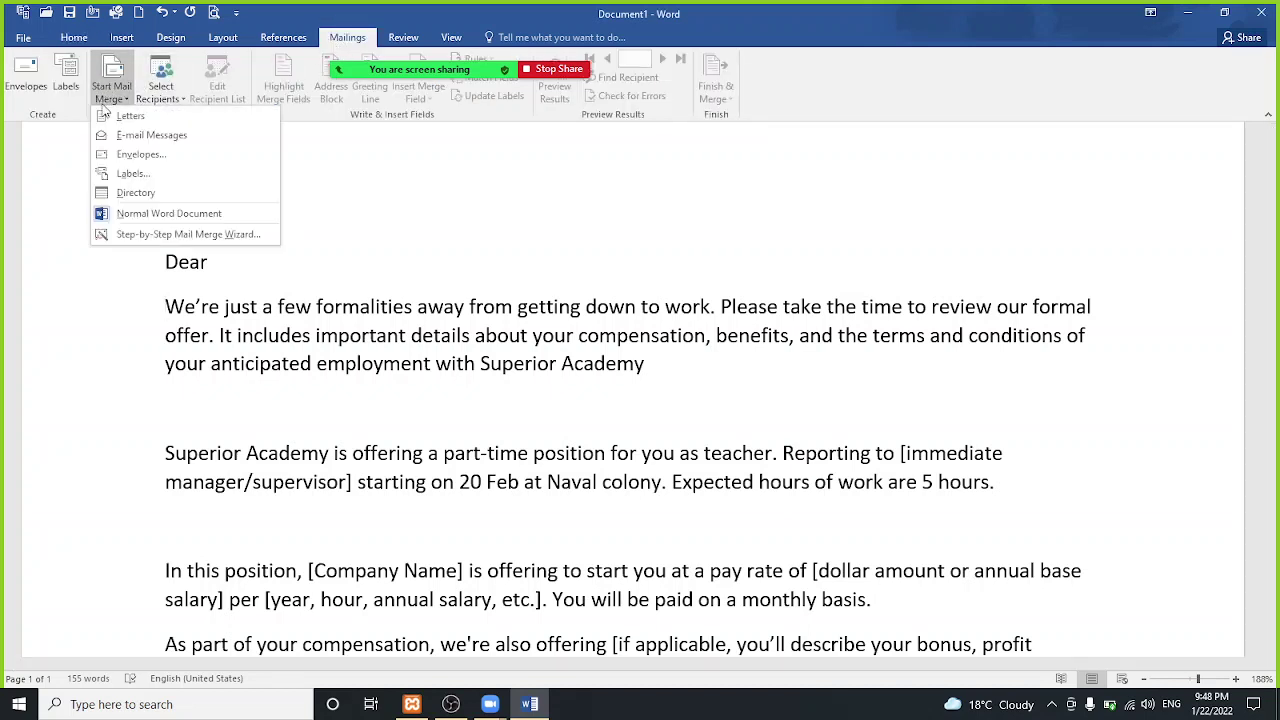
pyautogui.click(131, 234)
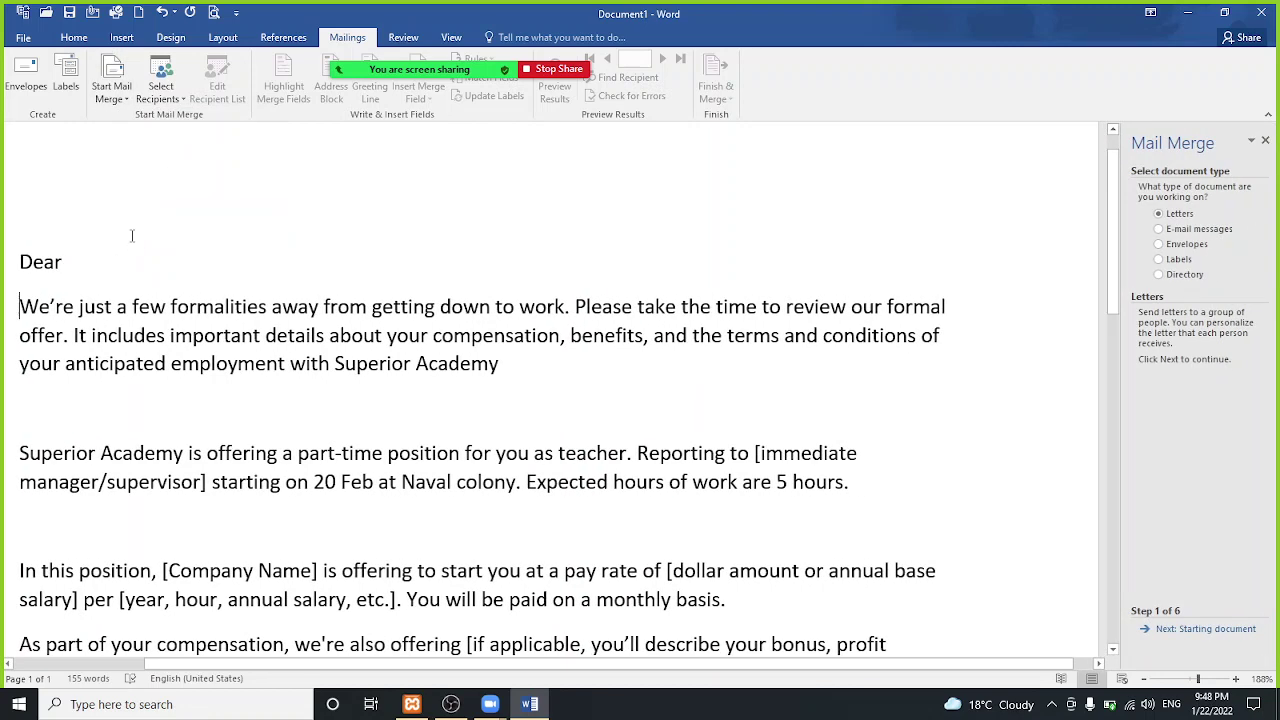
pyautogui.click(1214, 629)
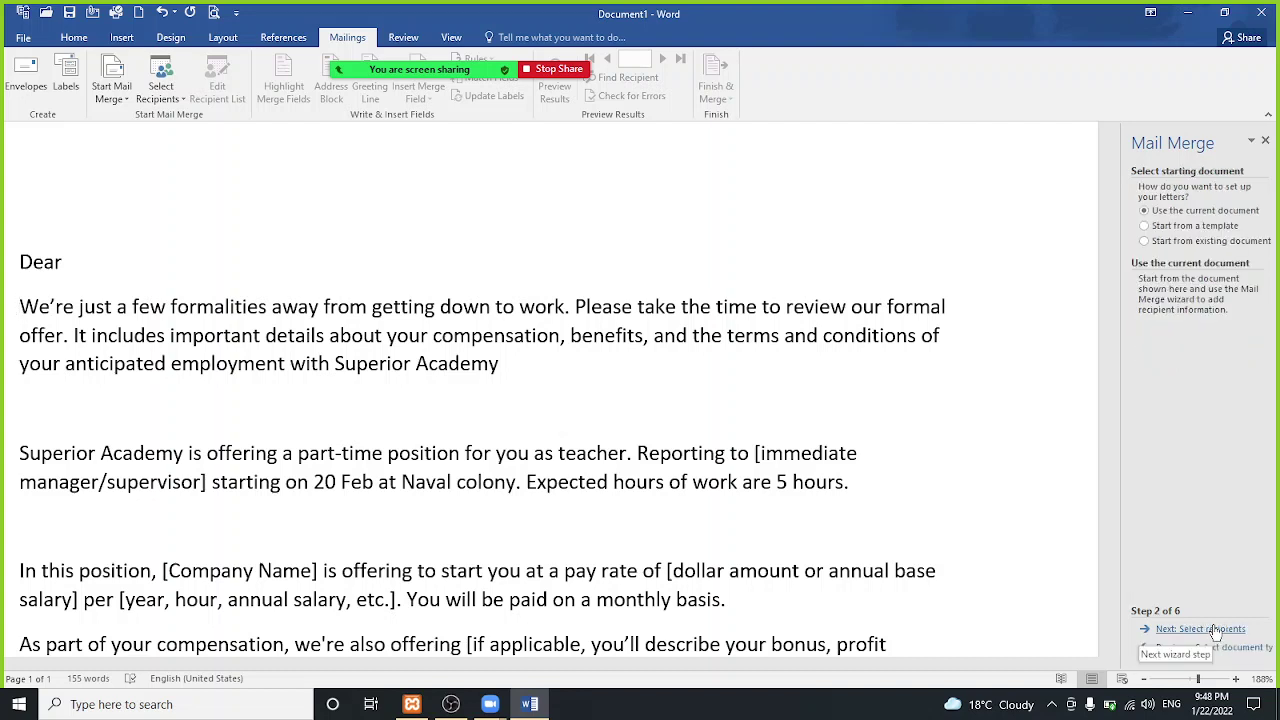
pyautogui.click(1214, 630)
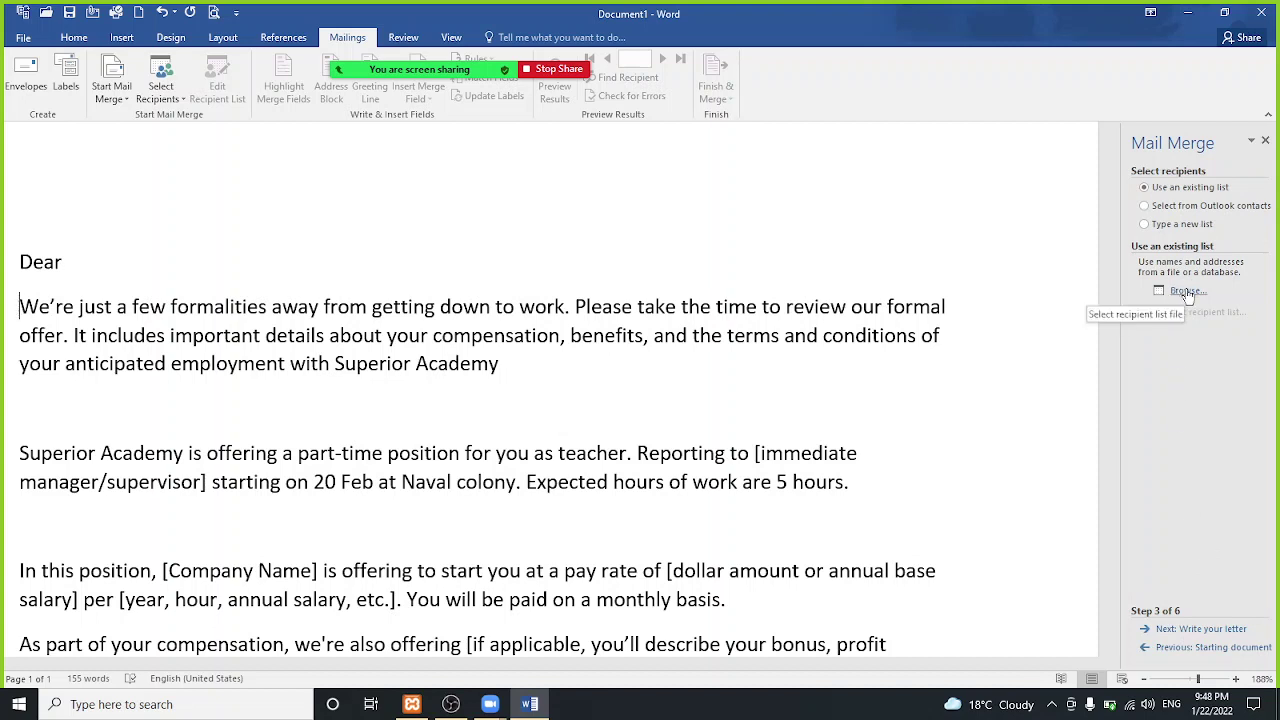
pyautogui.click(1179, 229)
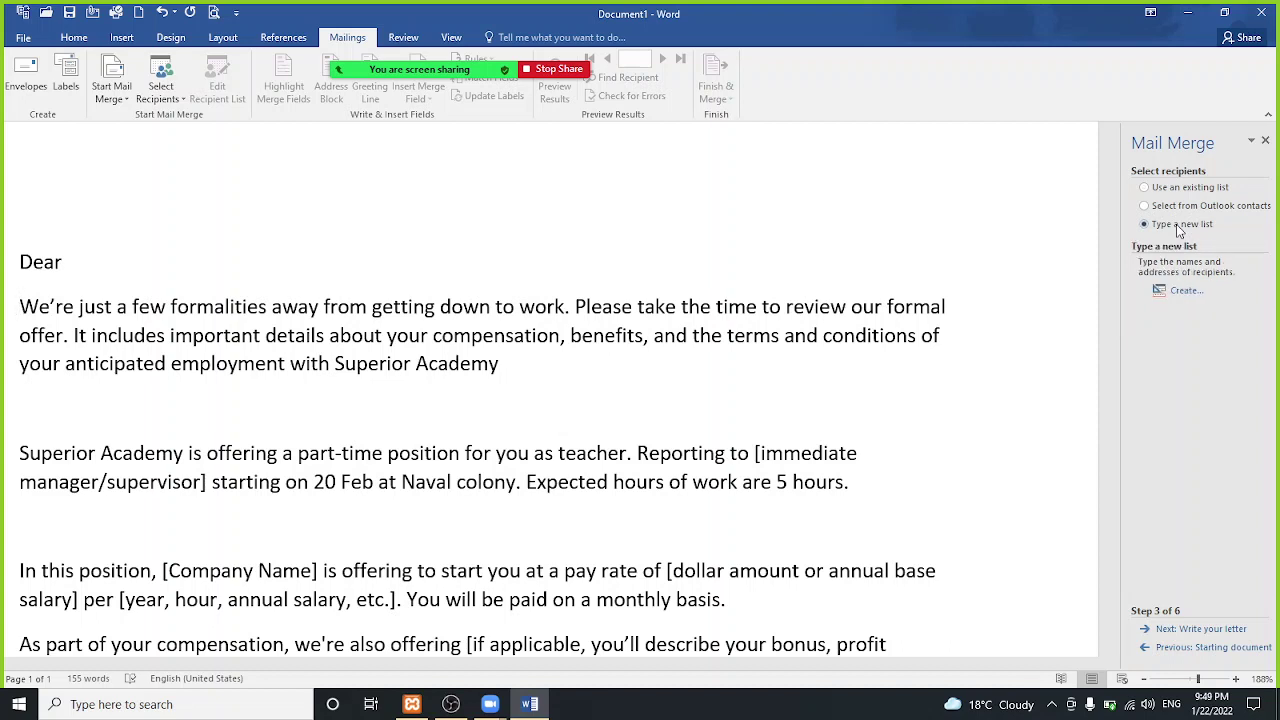
# Step: Open the new list's field customization and delete Title, Address Line 1 and Address Line 2
pyautogui.click(1179, 289)
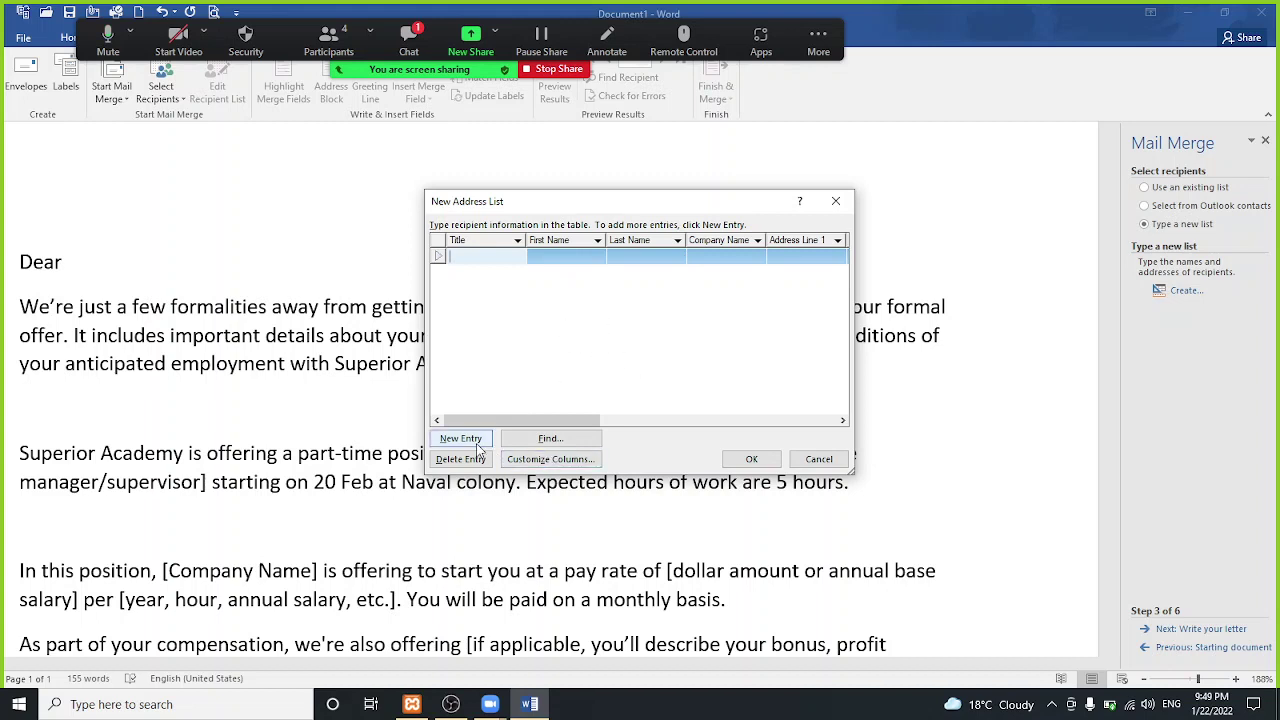
pyautogui.click(526, 462)
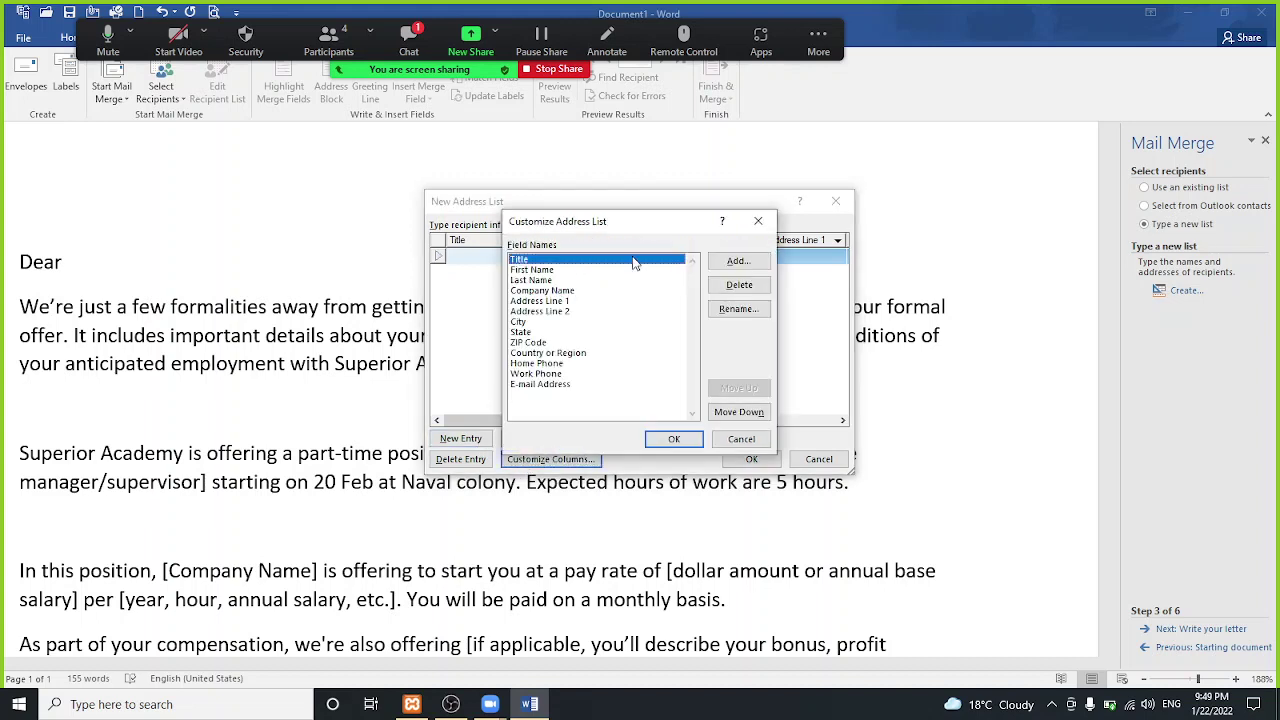
pyautogui.click(757, 287)
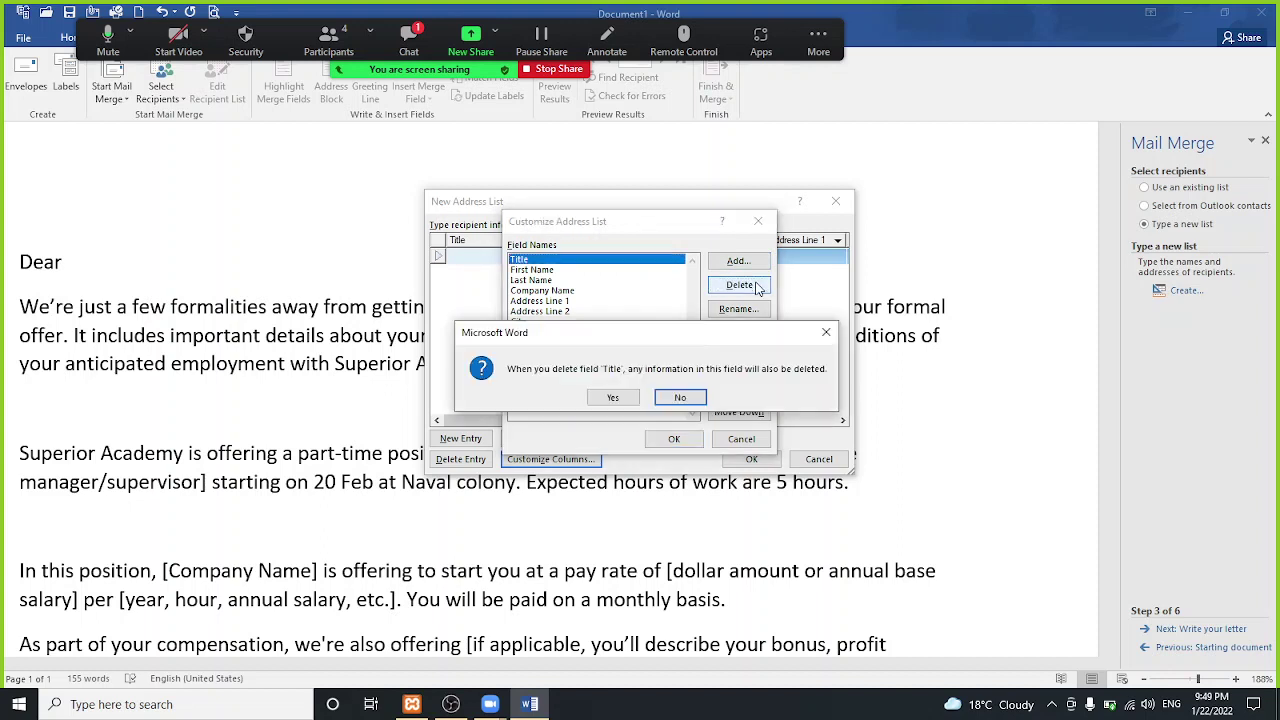
pyautogui.click(613, 398)
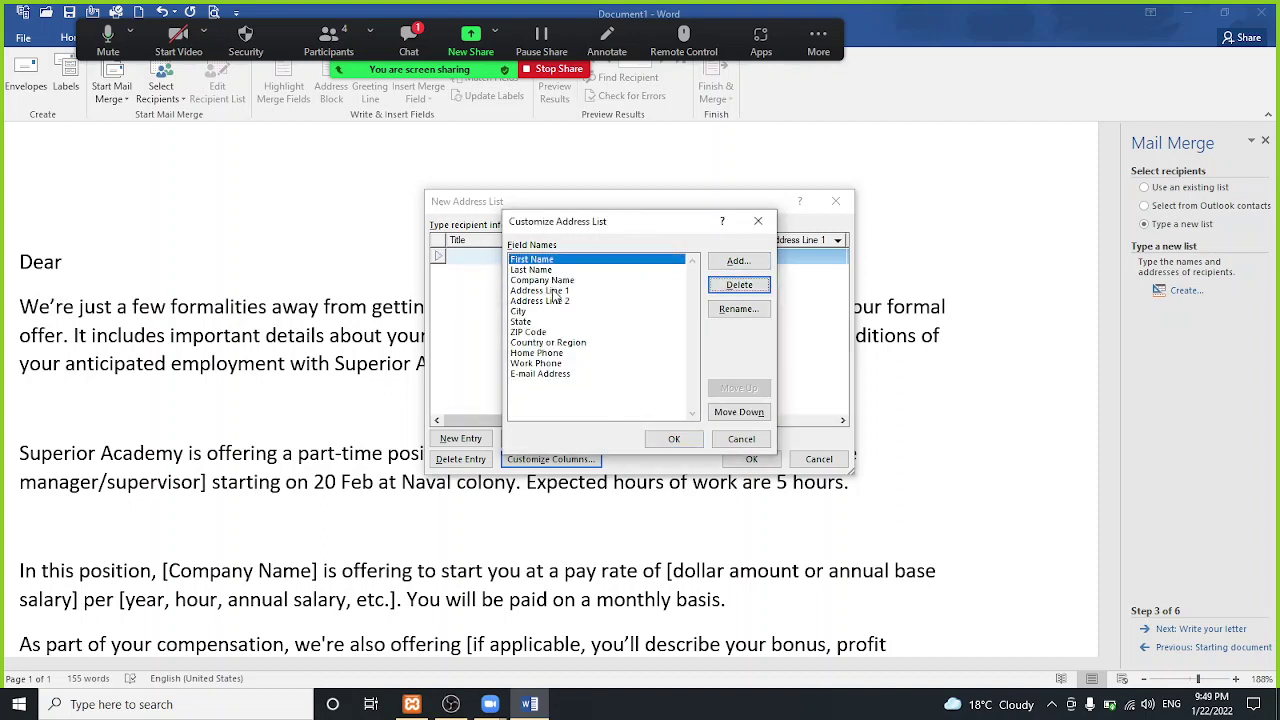
pyautogui.click(555, 291)
pyautogui.click(735, 285)
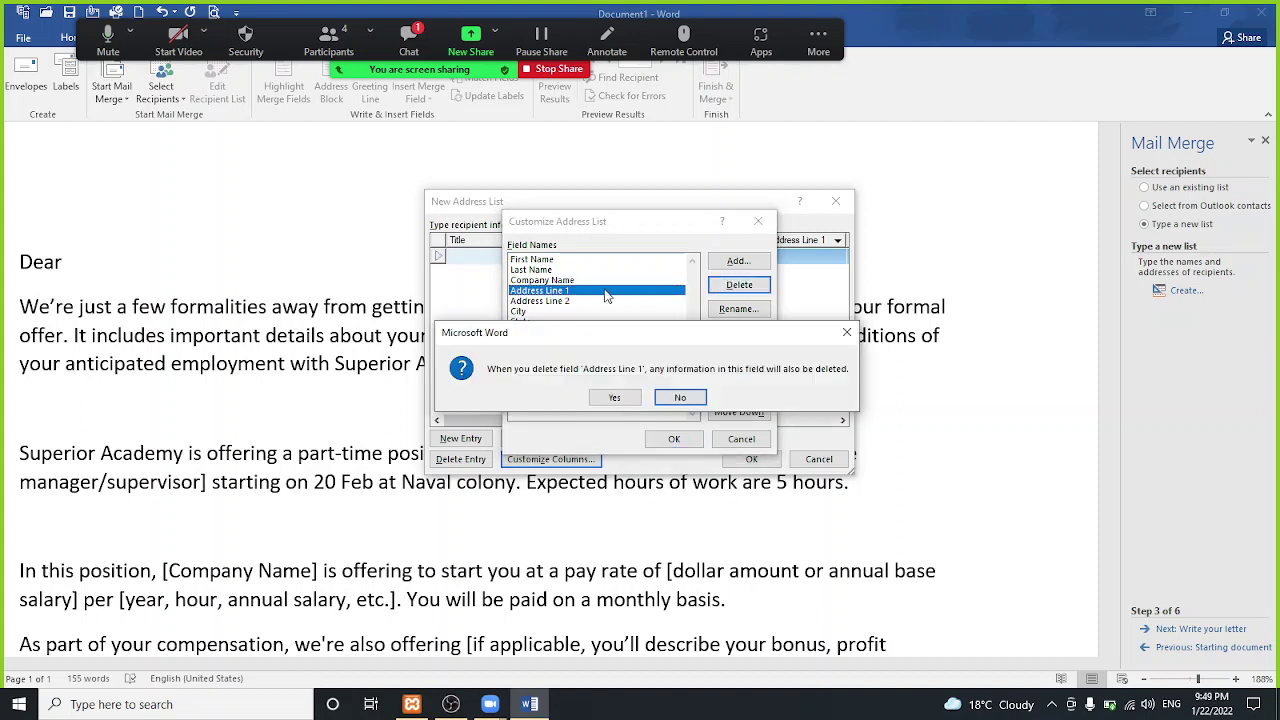
pyautogui.click(620, 397)
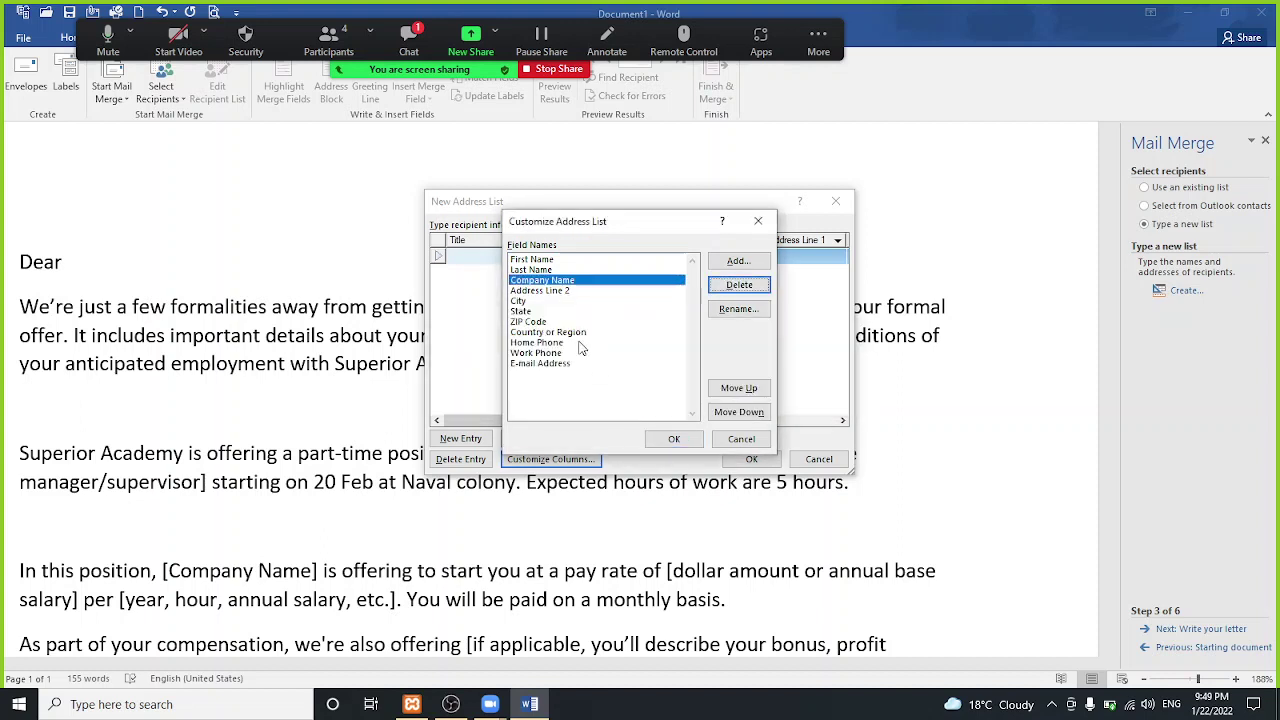
pyautogui.click(733, 288)
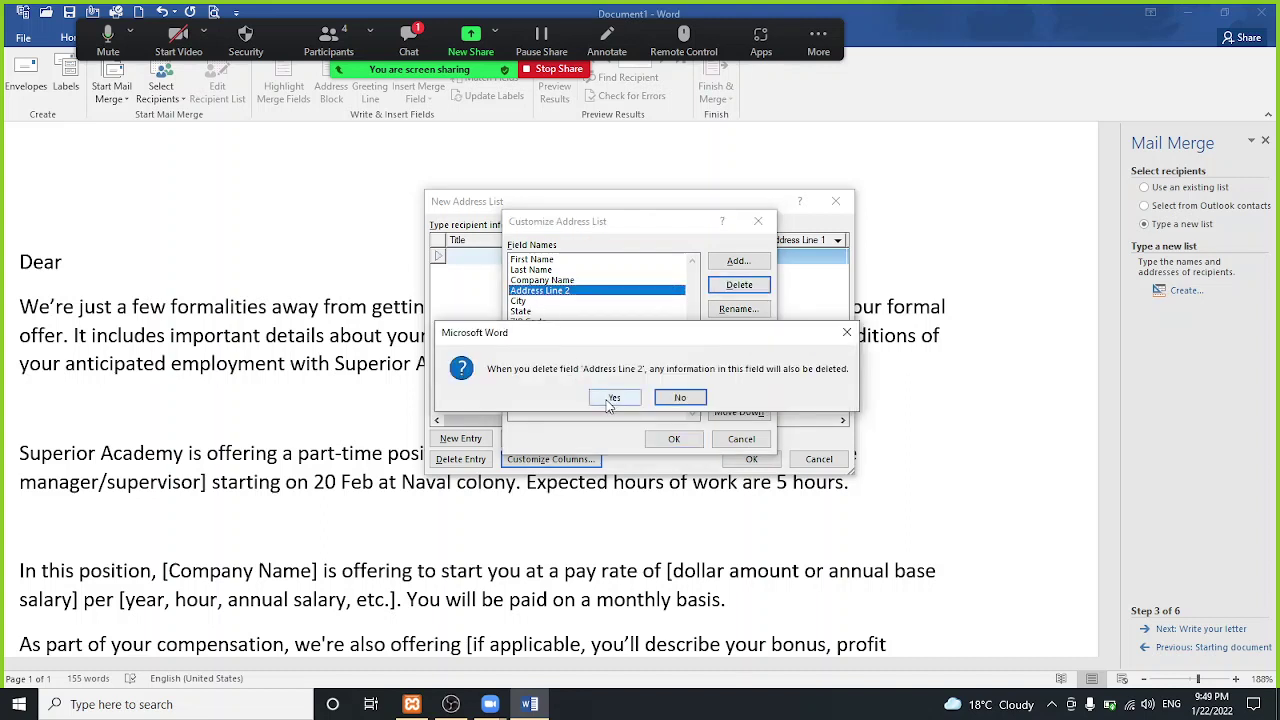
pyautogui.click(612, 399)
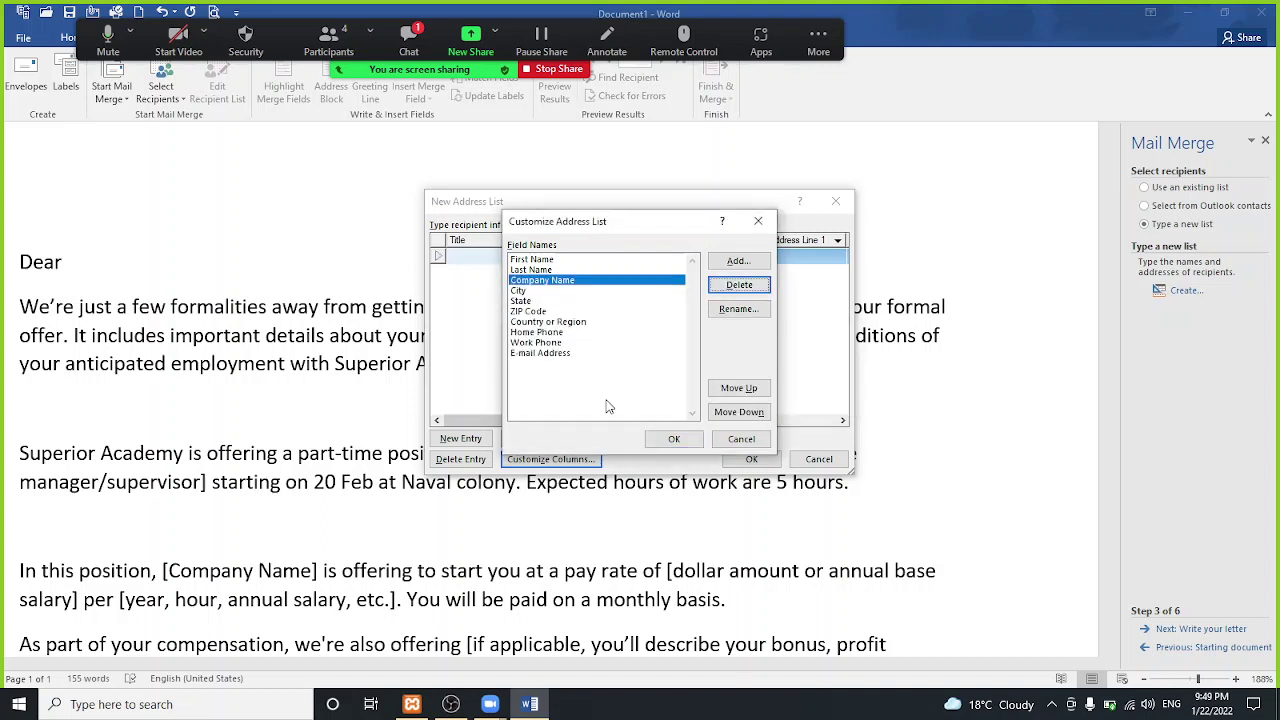
# Step: Delete the ZIP Code, State, Country or Region and Work Phone fields
pyautogui.click(528, 311)
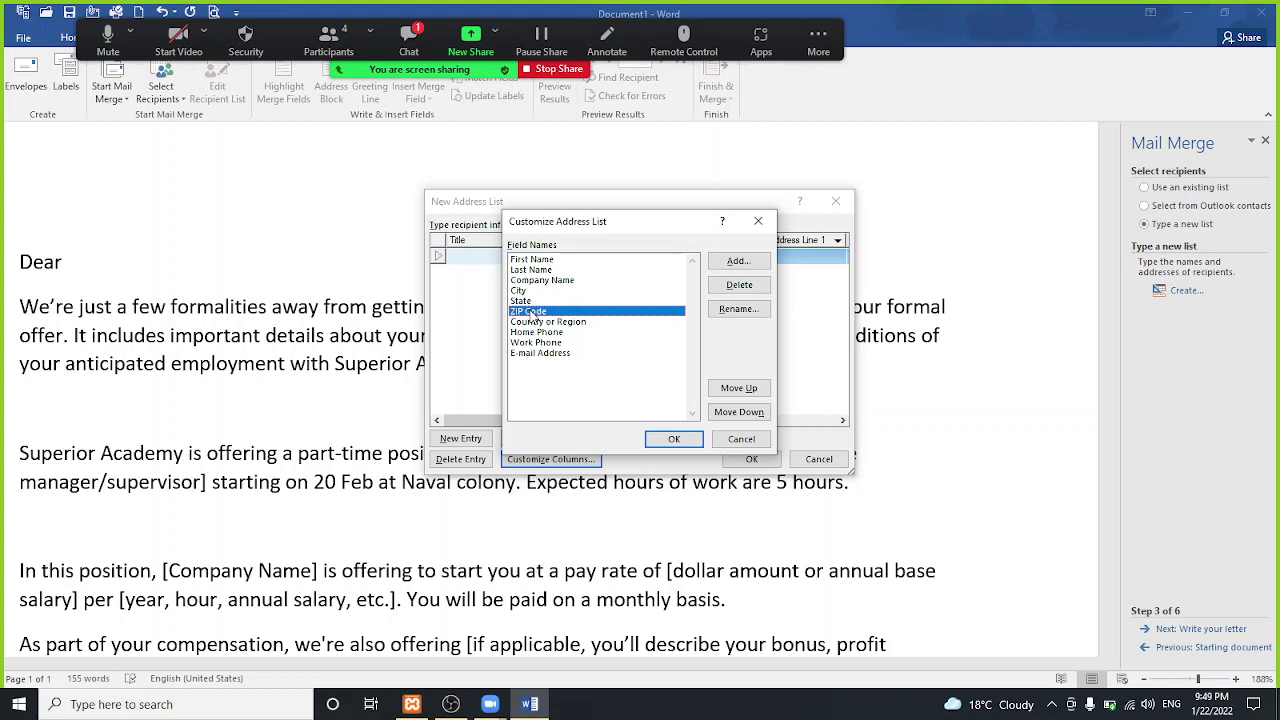
pyautogui.click(740, 285)
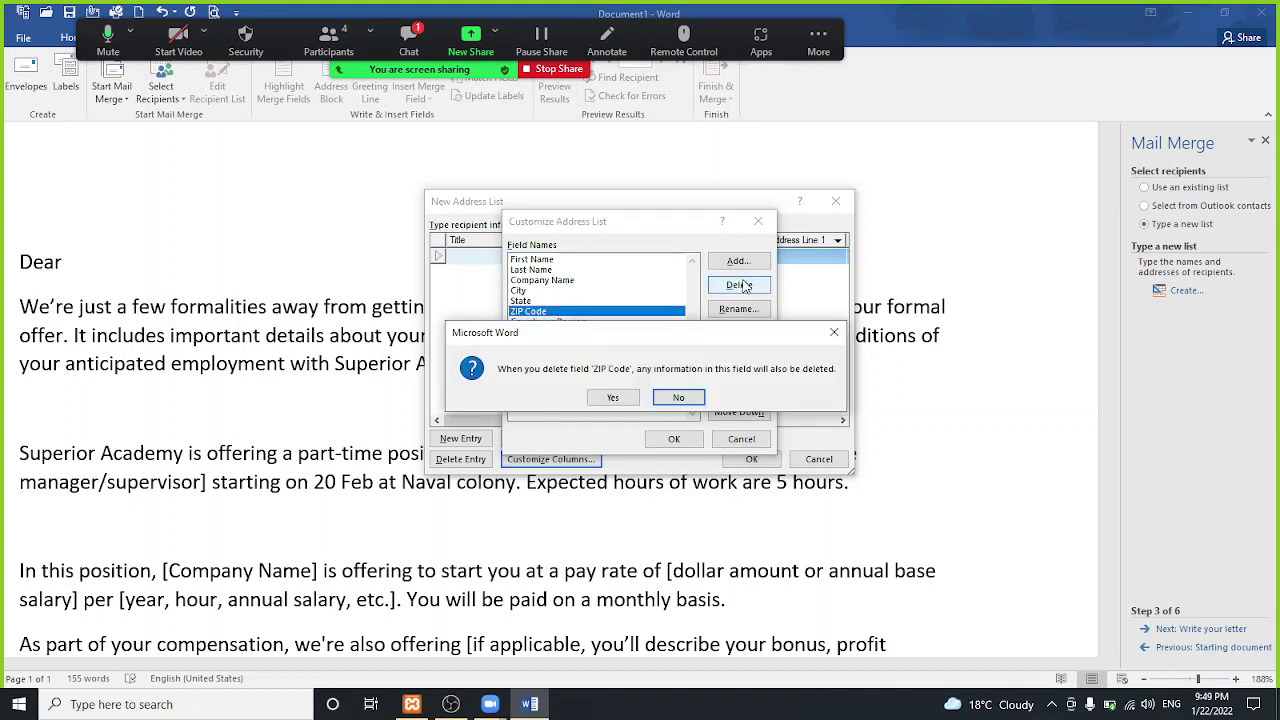
pyautogui.click(628, 404)
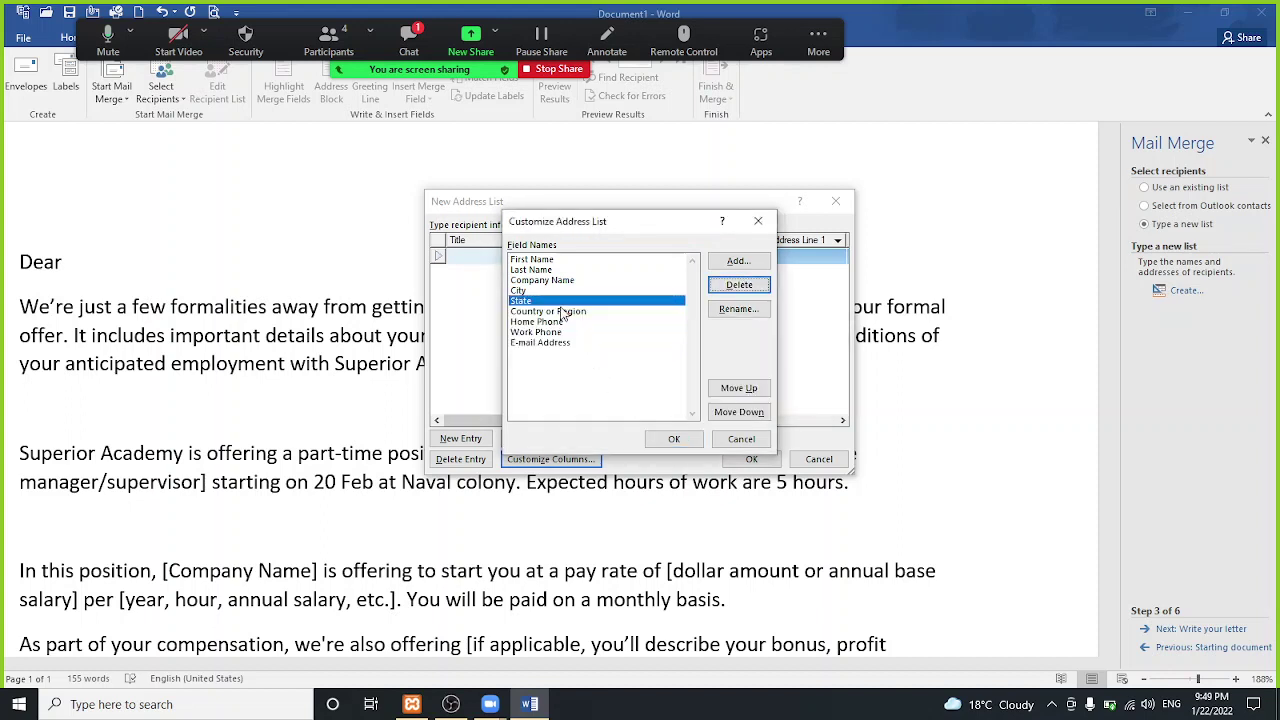
pyautogui.click(727, 287)
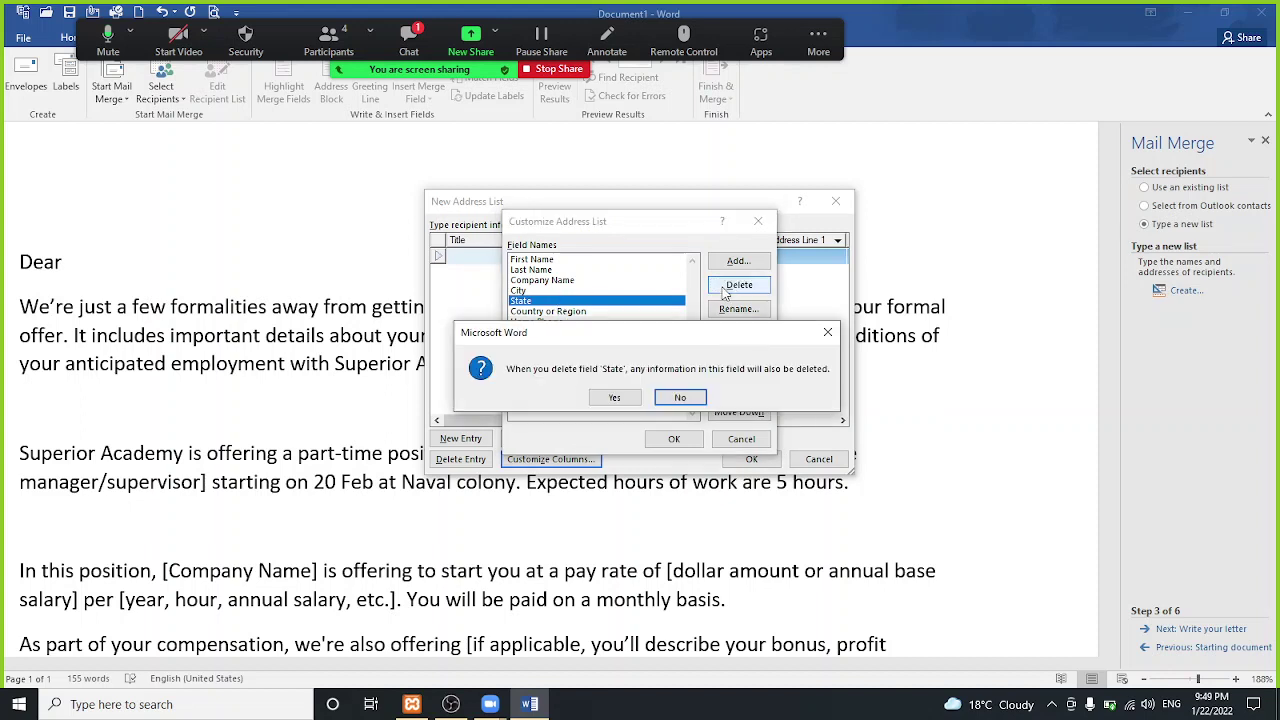
pyautogui.click(620, 397)
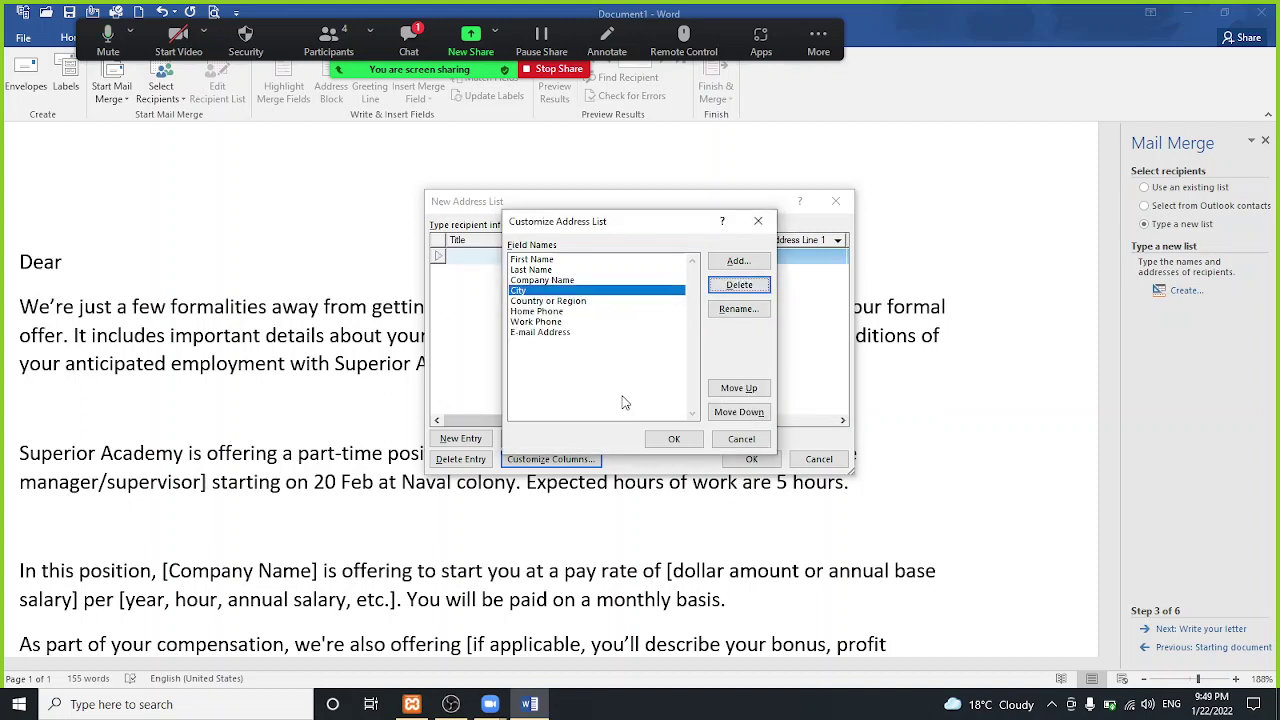
pyautogui.click(586, 302)
pyautogui.click(716, 294)
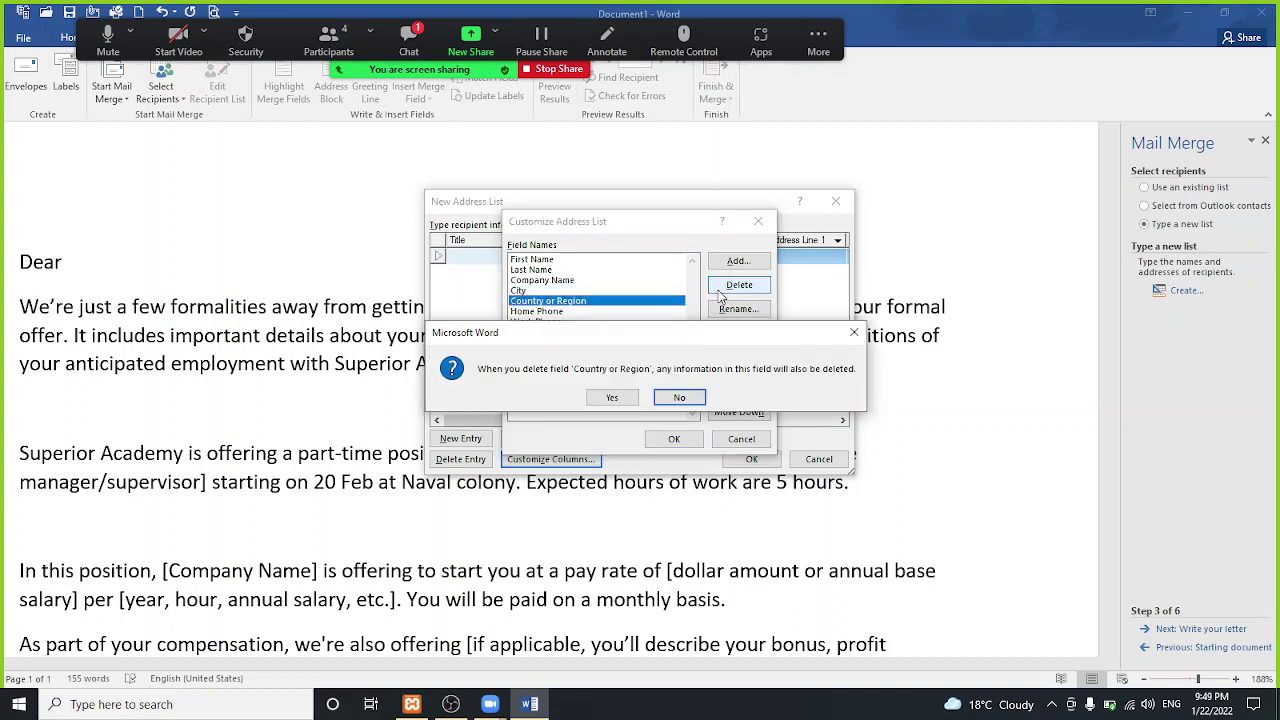
pyautogui.click(613, 397)
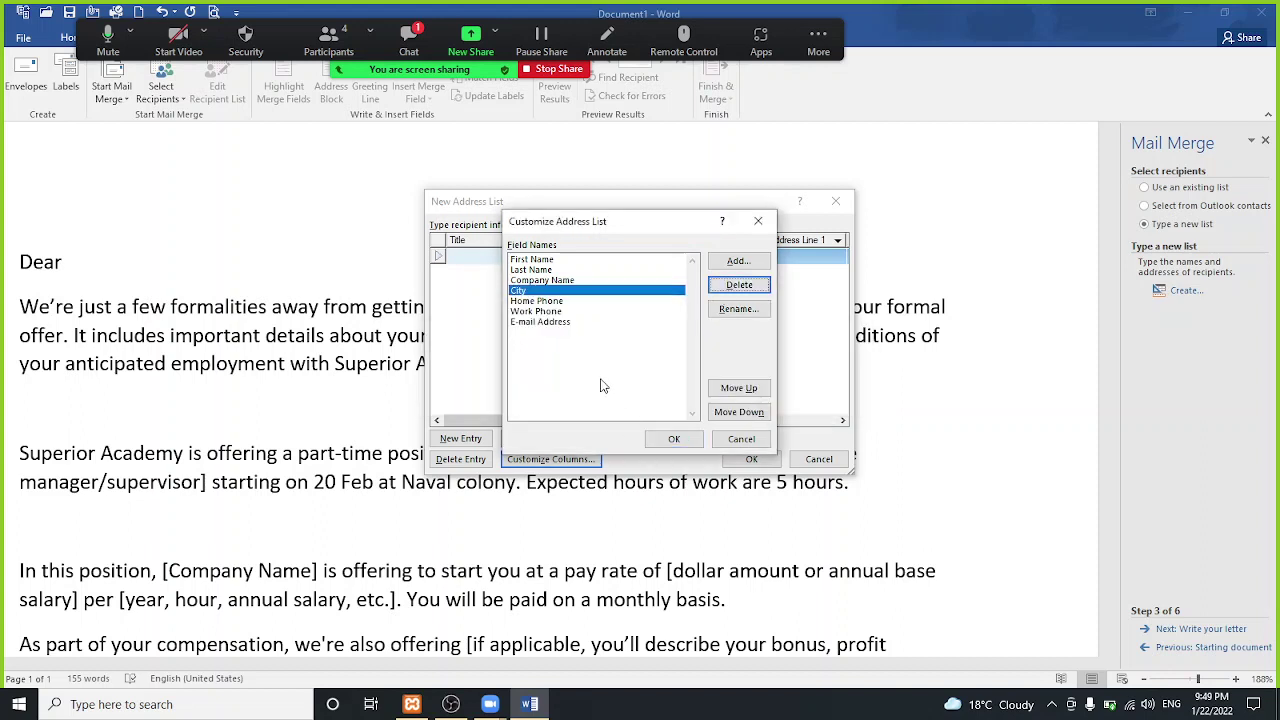
pyautogui.click(553, 301)
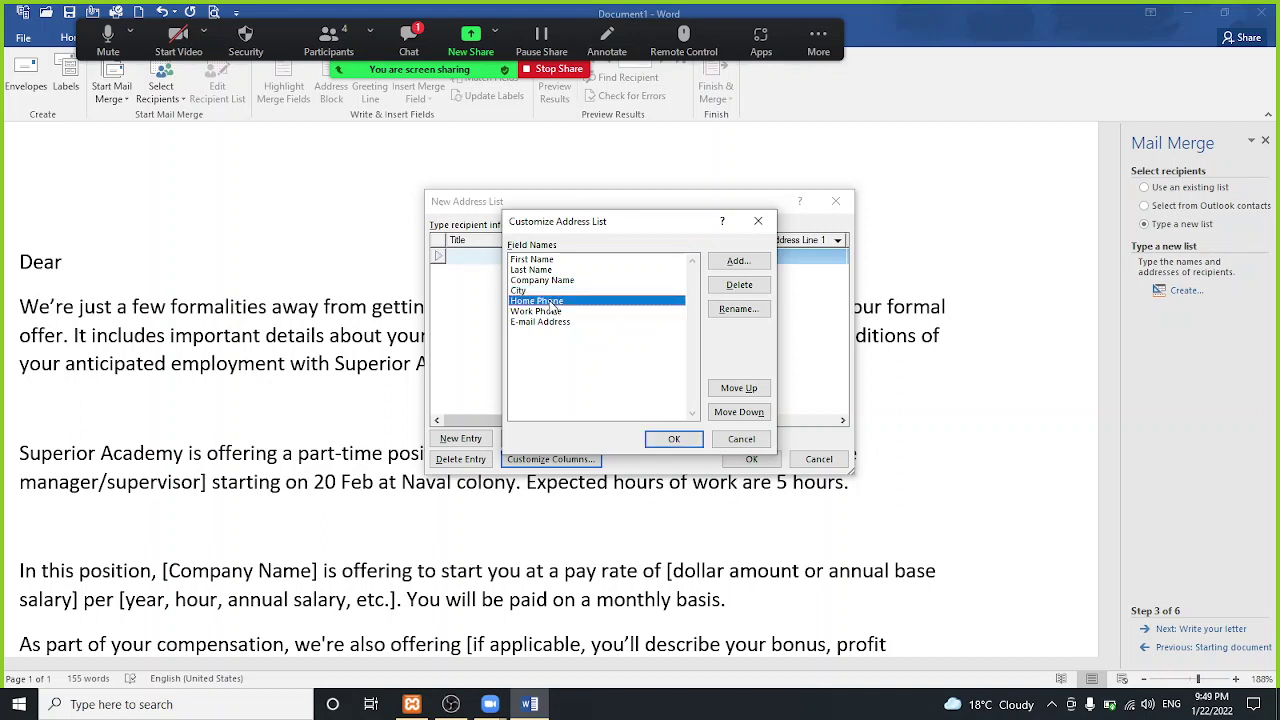
pyautogui.click(553, 314)
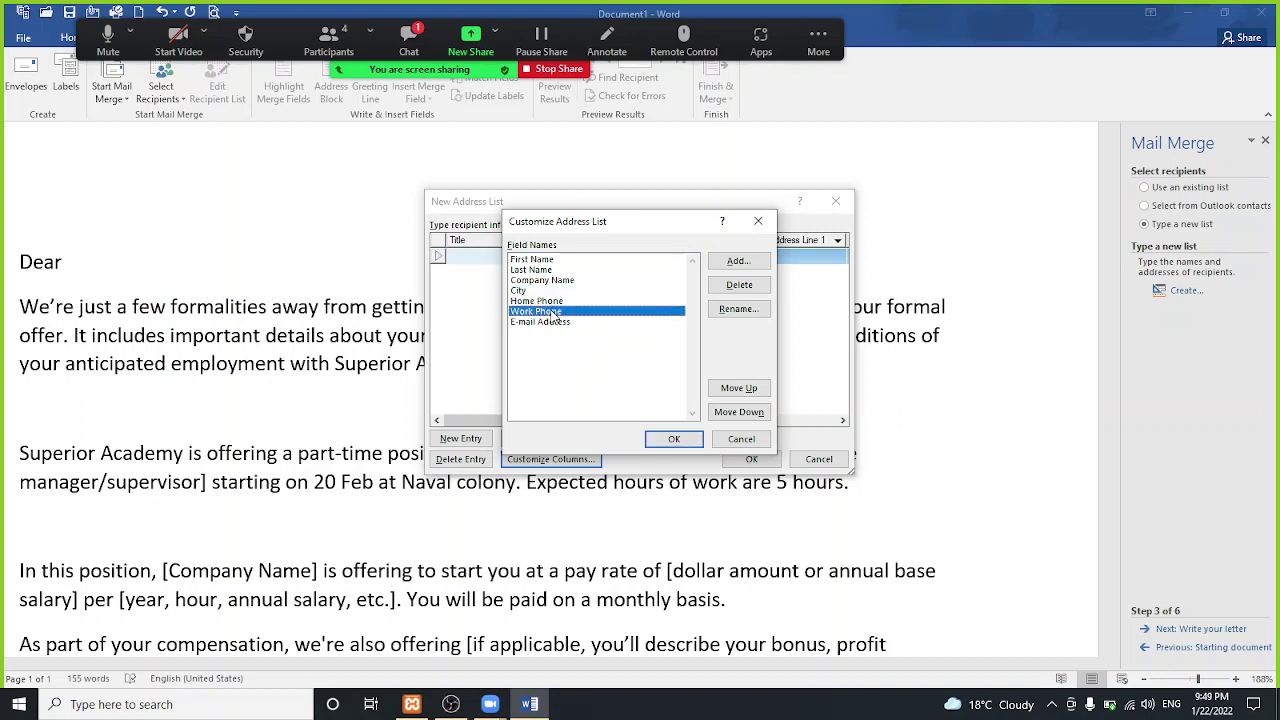
pyautogui.click(739, 285)
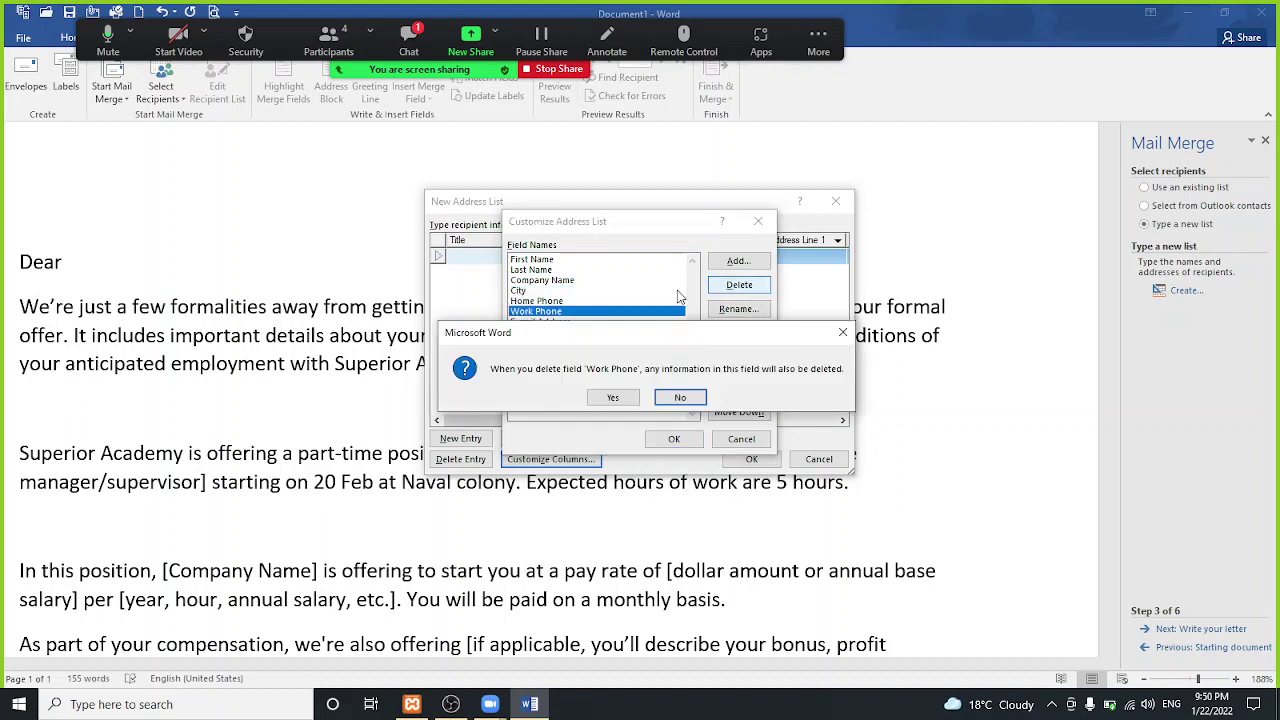
pyautogui.click(628, 400)
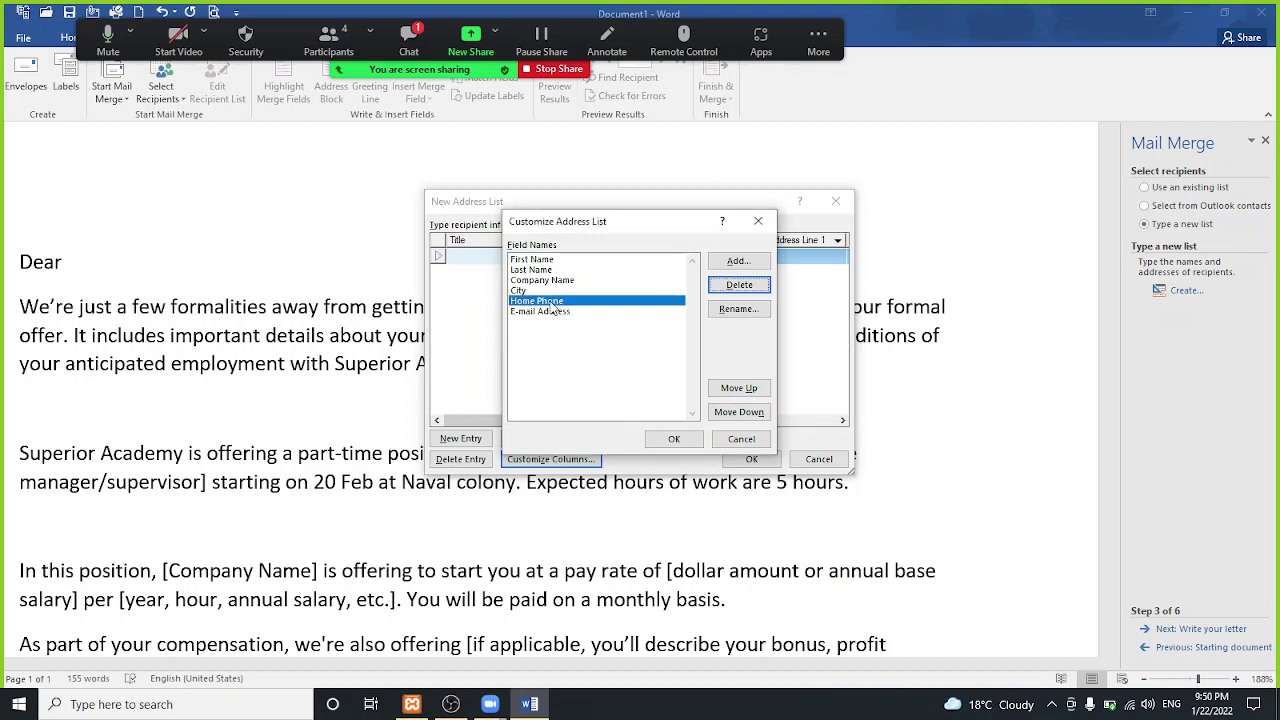
# Step: Rename the Home Phone field to phone and apply the customized field list
pyautogui.click(754, 311)
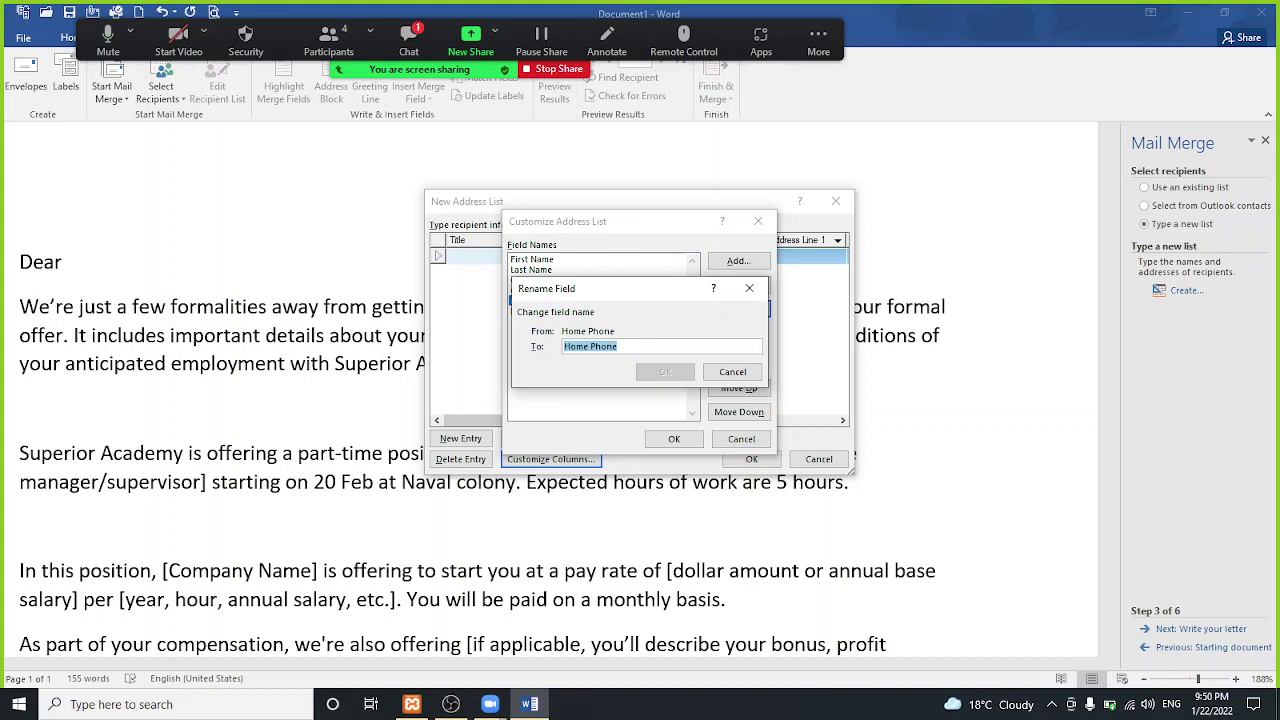
pyautogui.press('BackSpace')
pyautogui.write('ph')
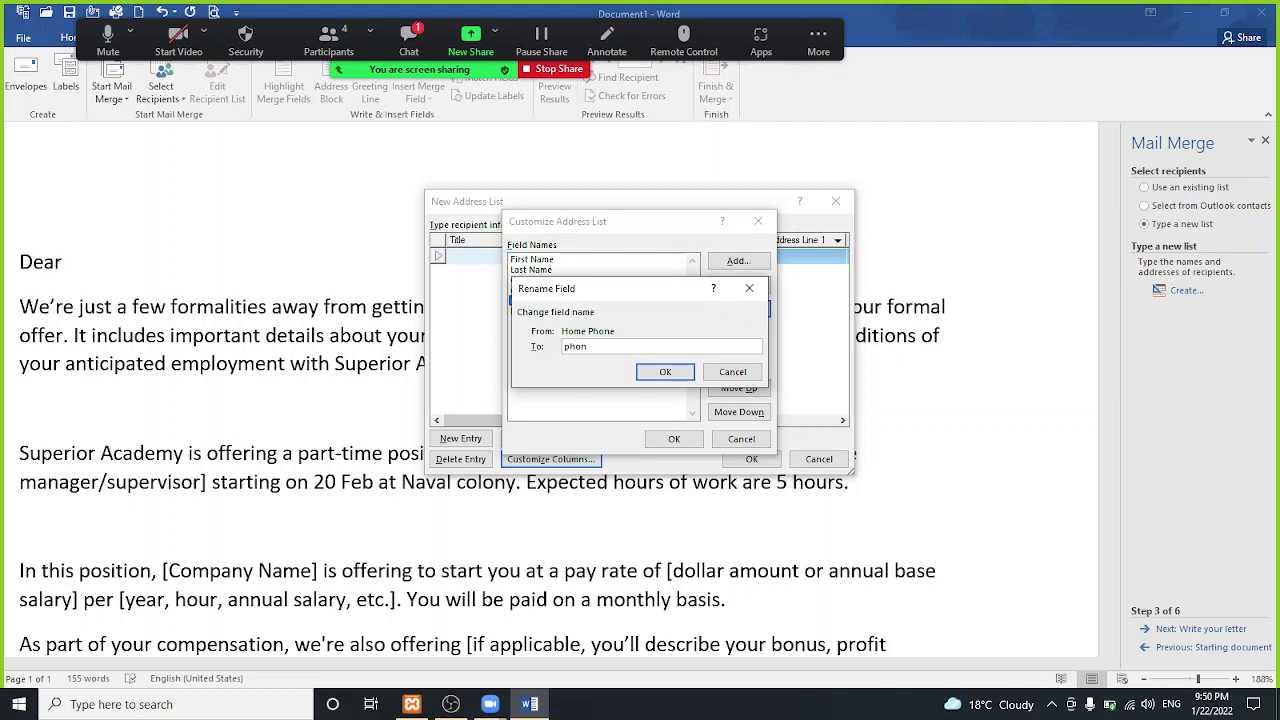
pyautogui.click(660, 375)
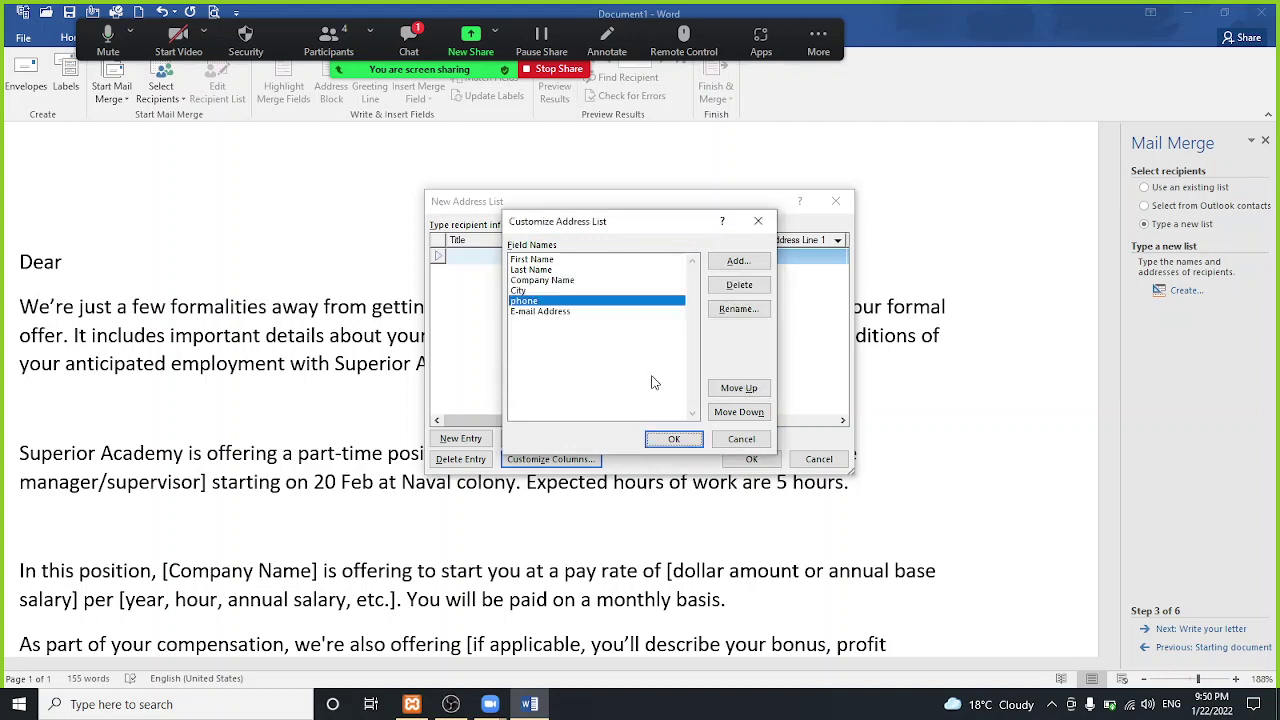
pyautogui.click(675, 440)
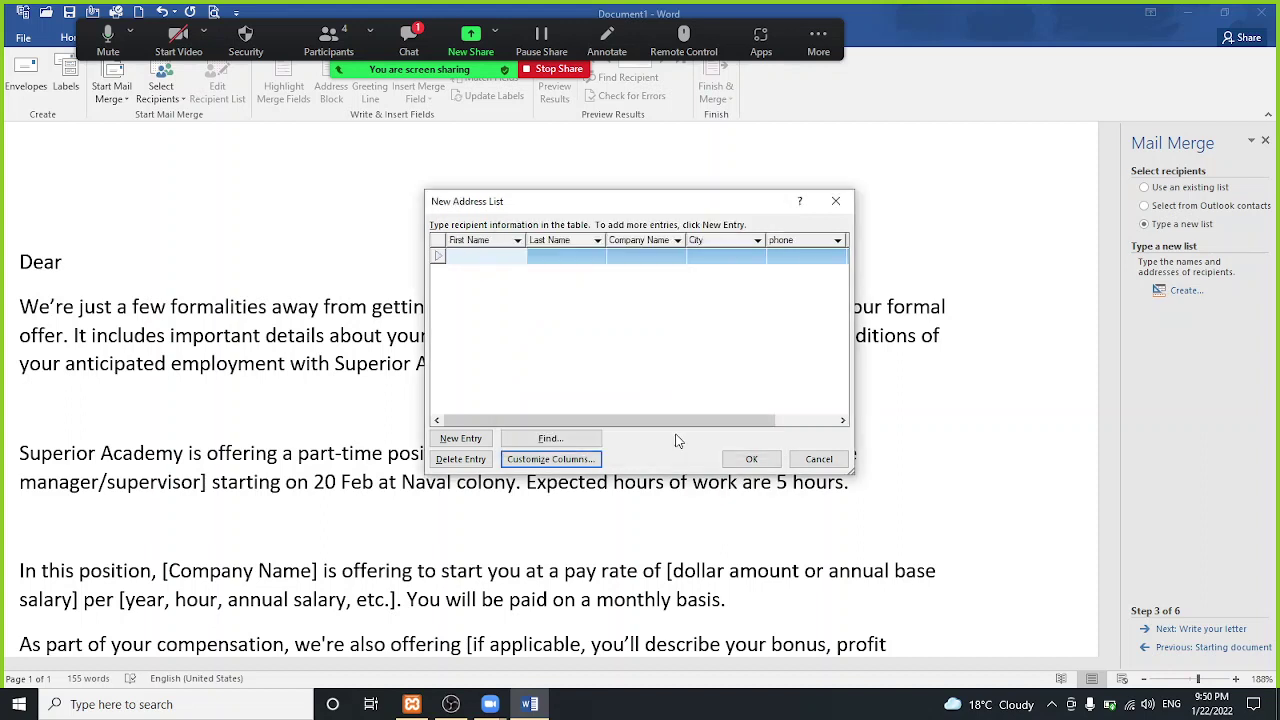
# Step: Fill in a sample recipient's first name, company, city, phone and e-mail in the new row
pyautogui.moveTo(665, 420); pyautogui.dragTo(491, 430)
pyautogui.click(558, 256)
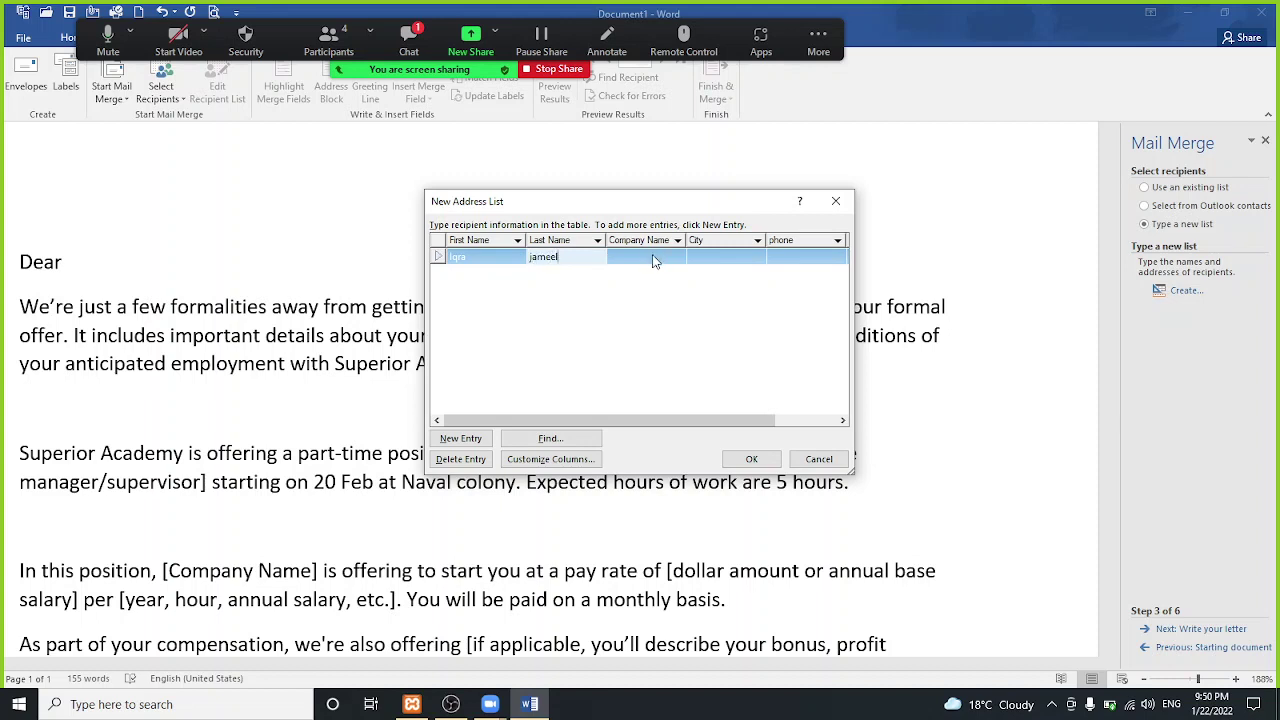
pyautogui.click(652, 256)
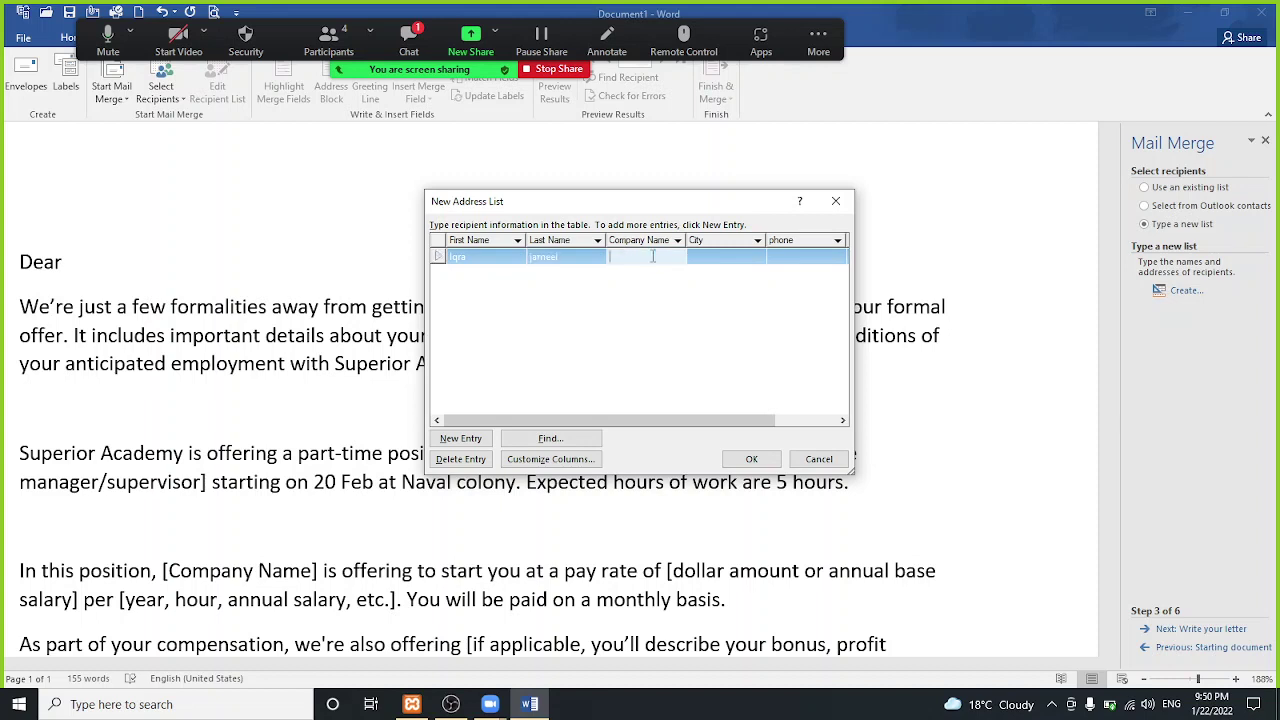
pyautogui.write('su')
pyautogui.write('y')
pyautogui.click(702, 256)
pyautogui.write('karachi')
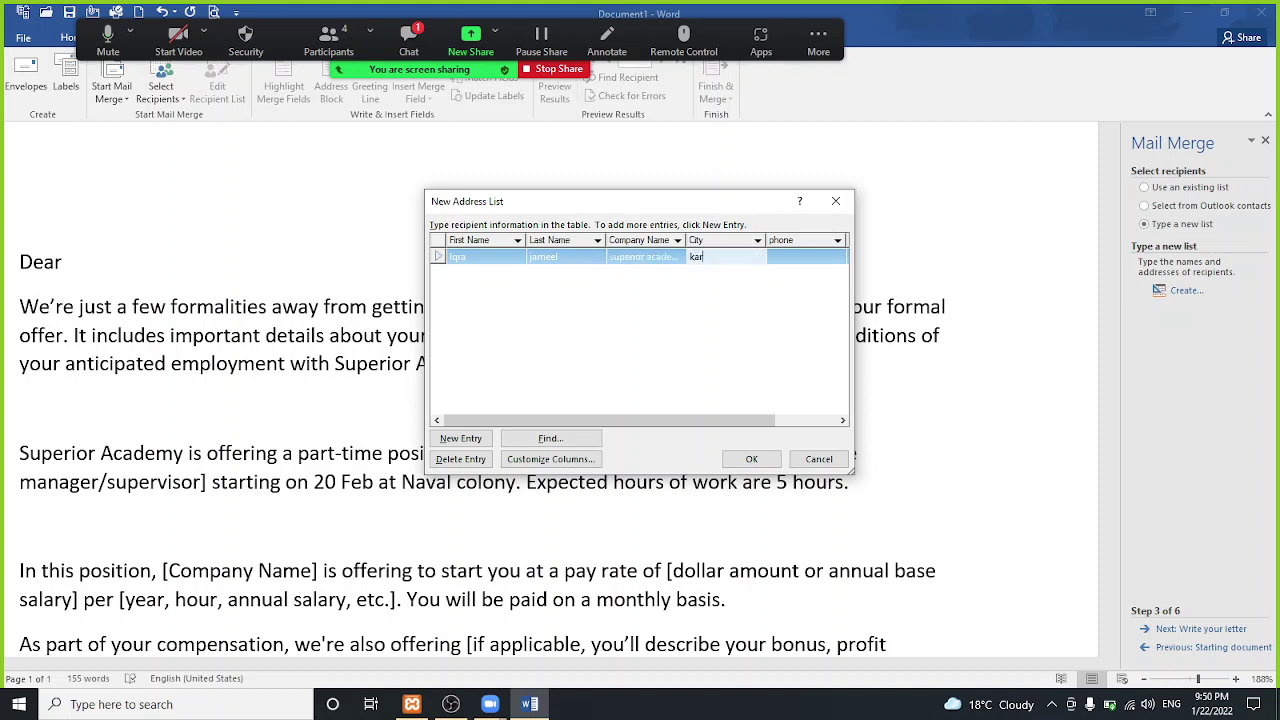
pyautogui.click(780, 256)
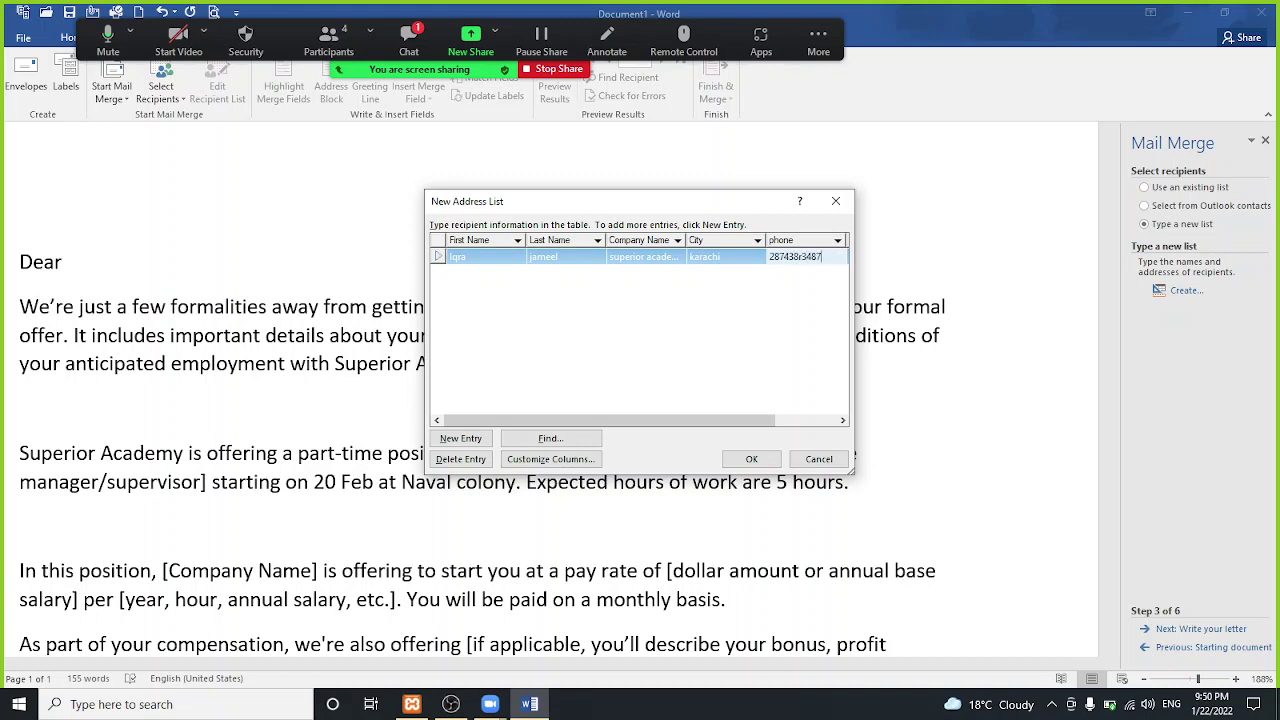
pyautogui.hscroll(2, 770, 300)
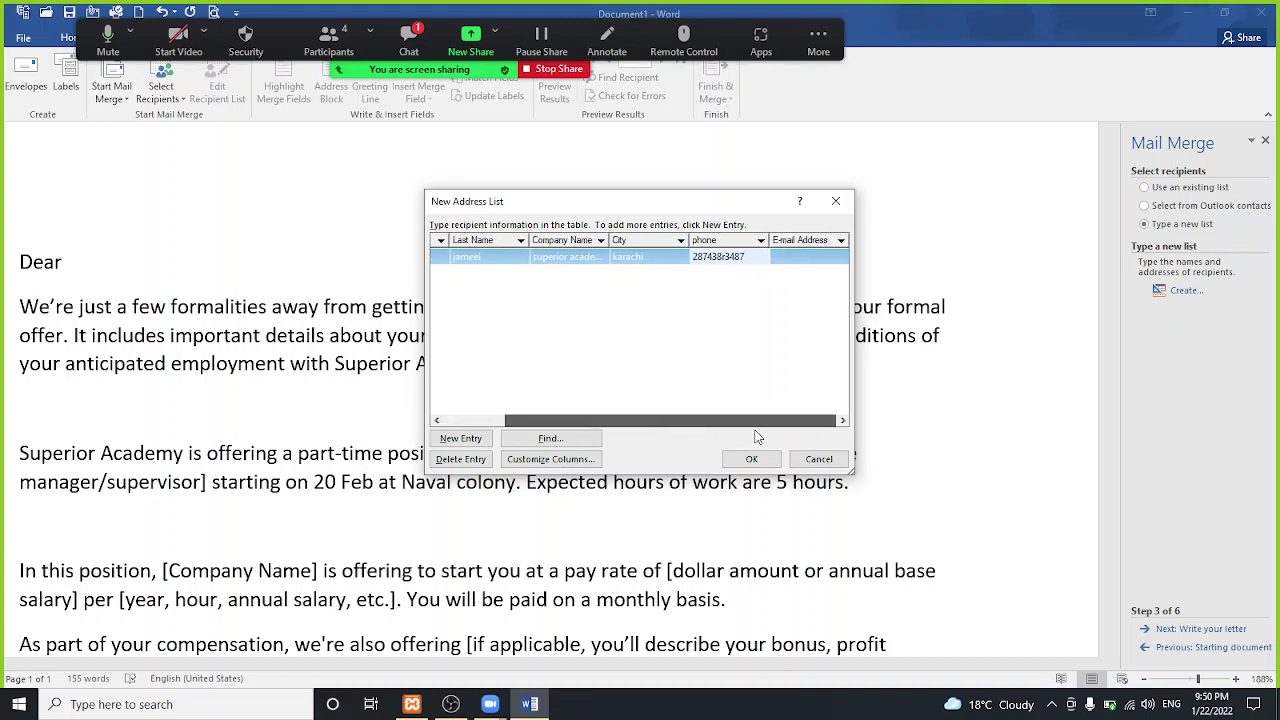
pyautogui.click(797, 257)
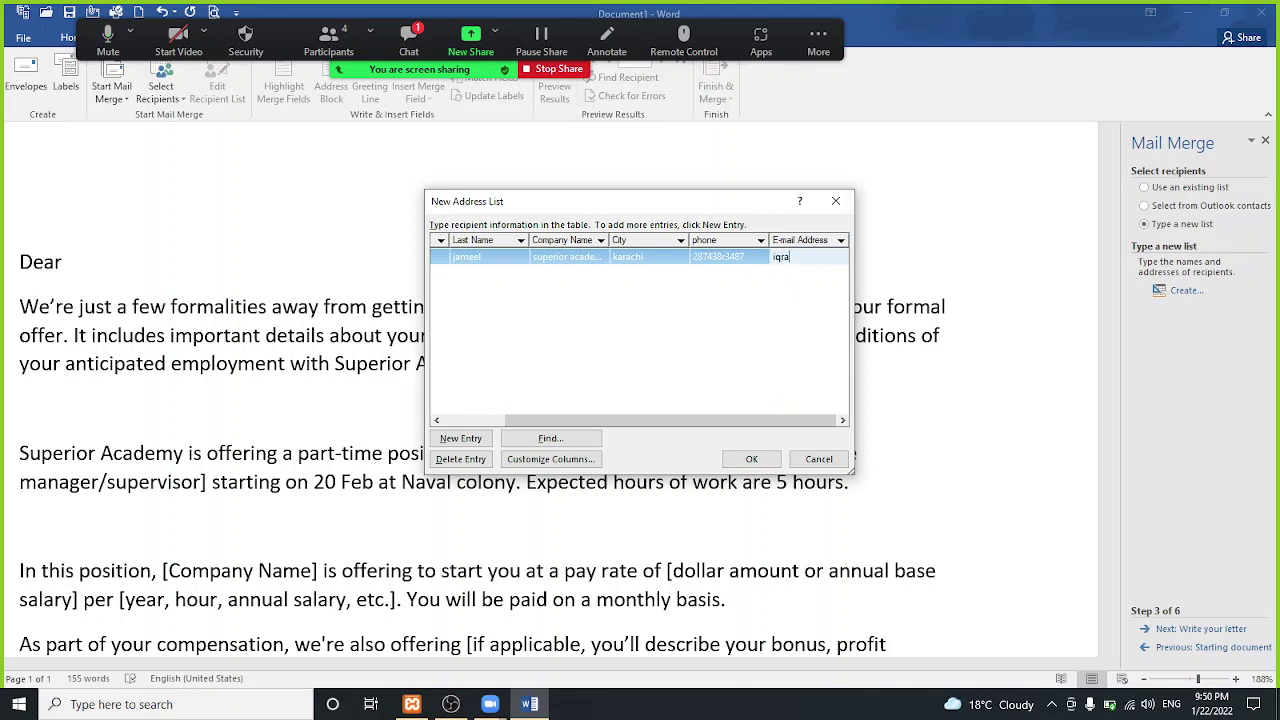
# Step: Confirm the entry, skip saving the address list, and discard it
pyautogui.click(750, 461)
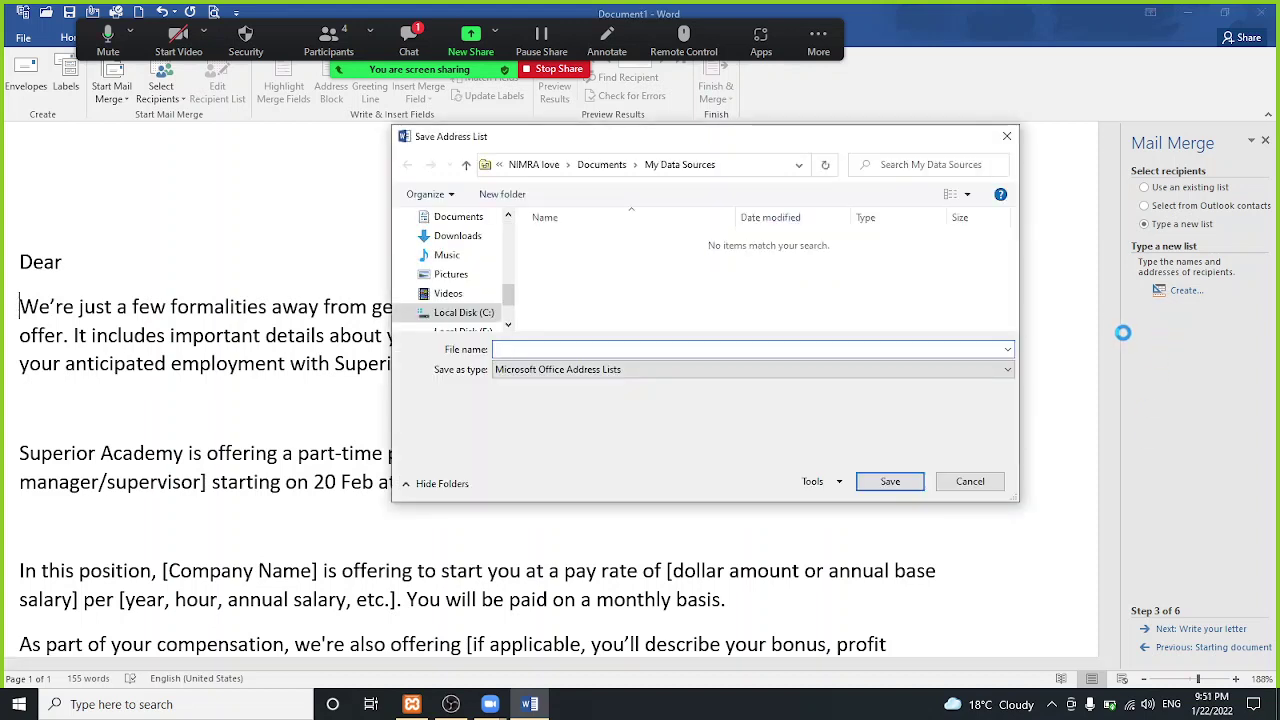
pyautogui.click(970, 481)
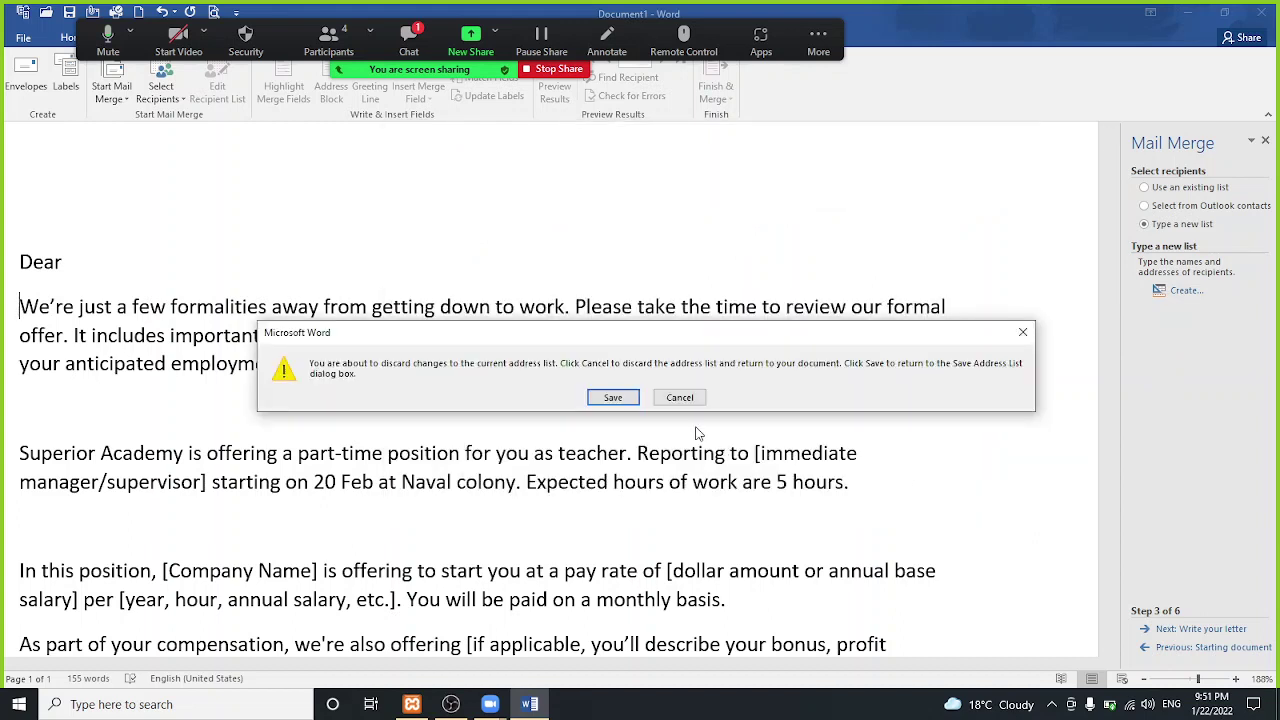
pyautogui.click(680, 398)
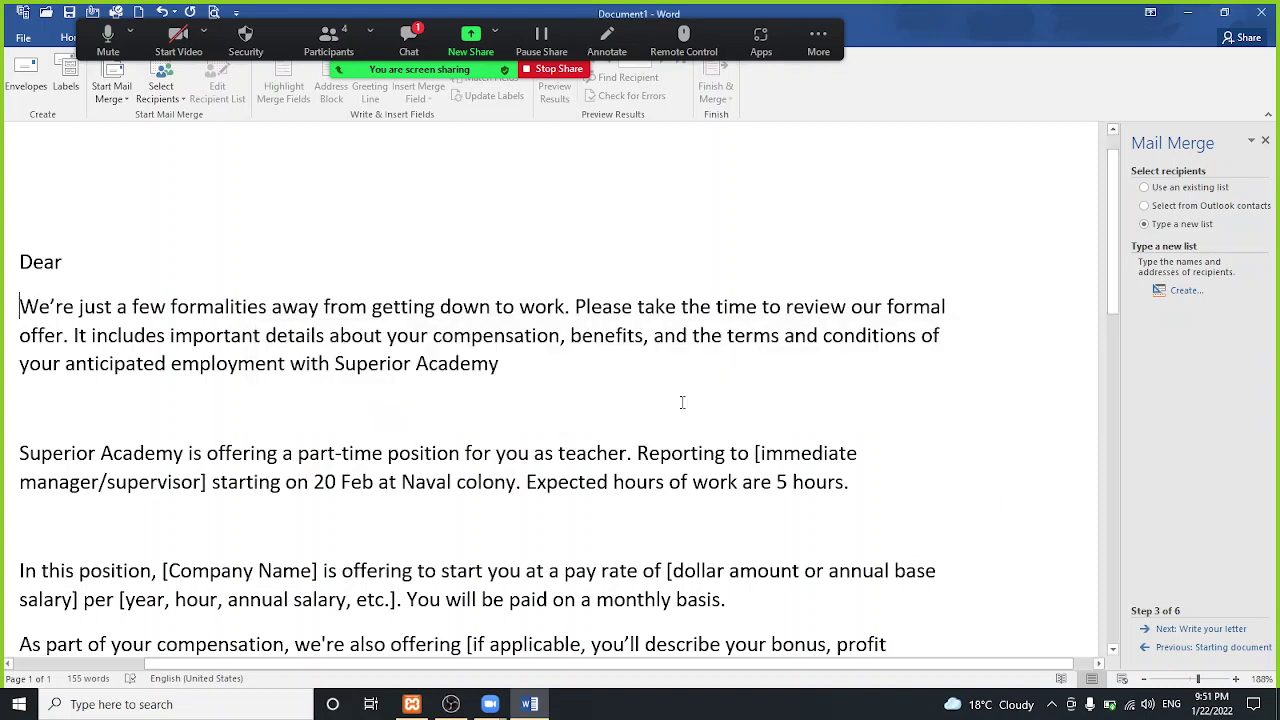
# Step: Reopen and close the New Address List form unchanged, then switch to Use an existing list
pyautogui.click(1165, 290)
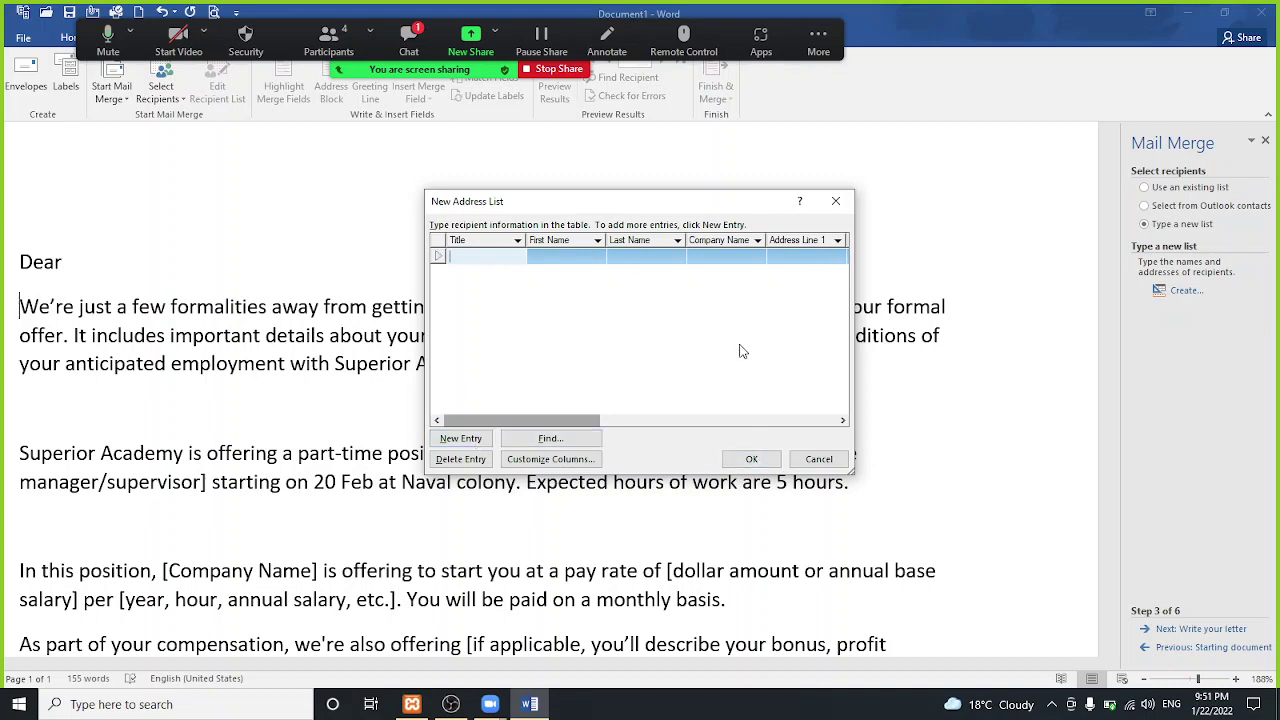
pyautogui.click(819, 461)
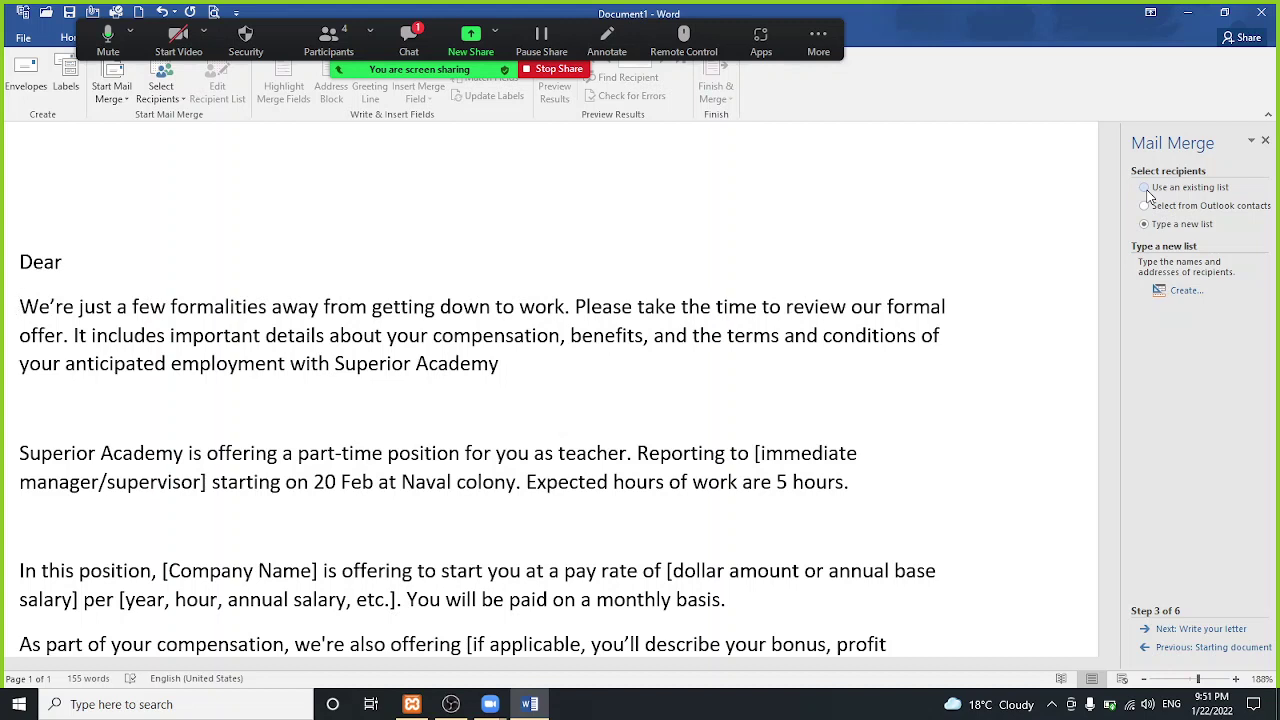
pyautogui.click(1146, 188)
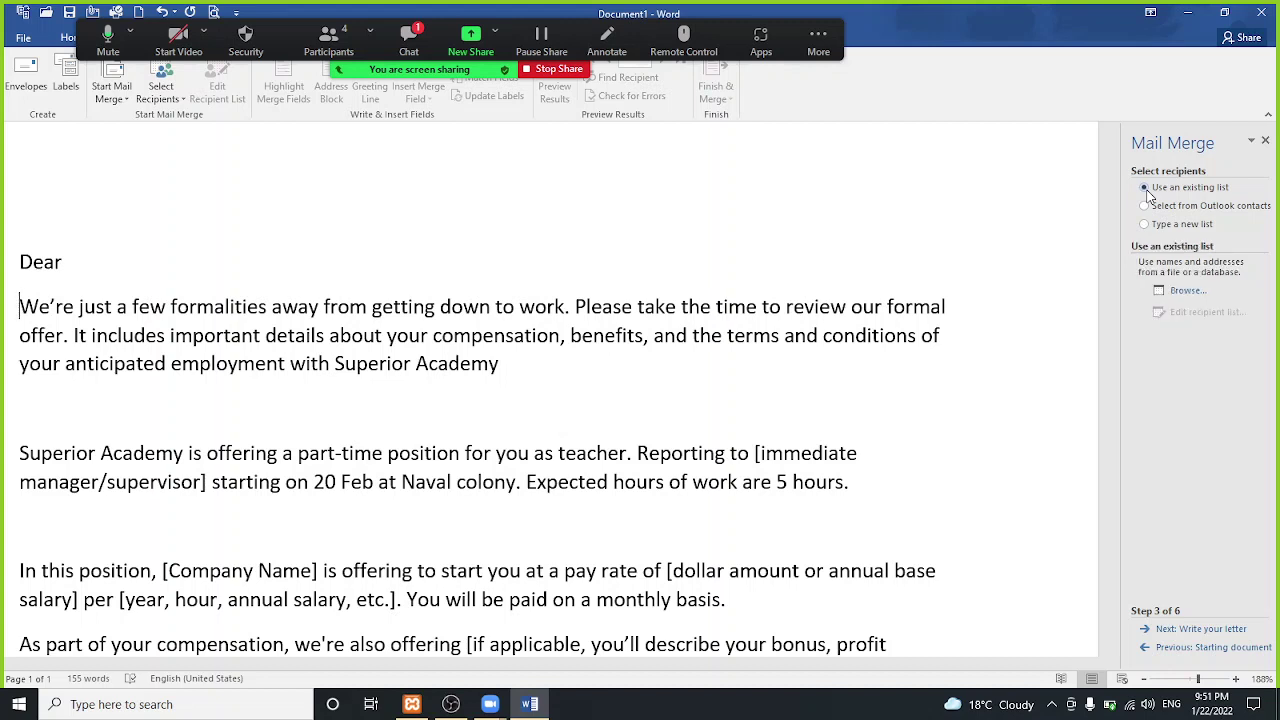
# Step: Browse to Local Disk (E:) > Ms office batch 2 and pick studentdata as the data source
pyautogui.click(1187, 297)
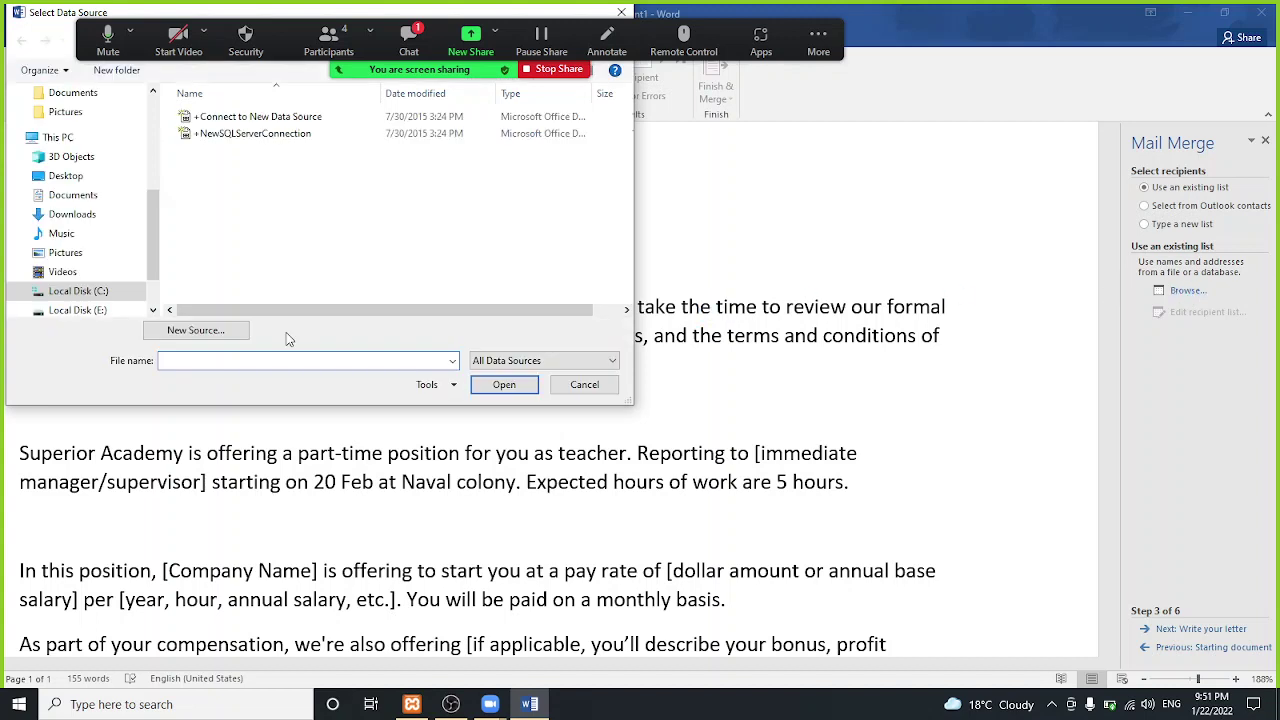
pyautogui.click(100, 311)
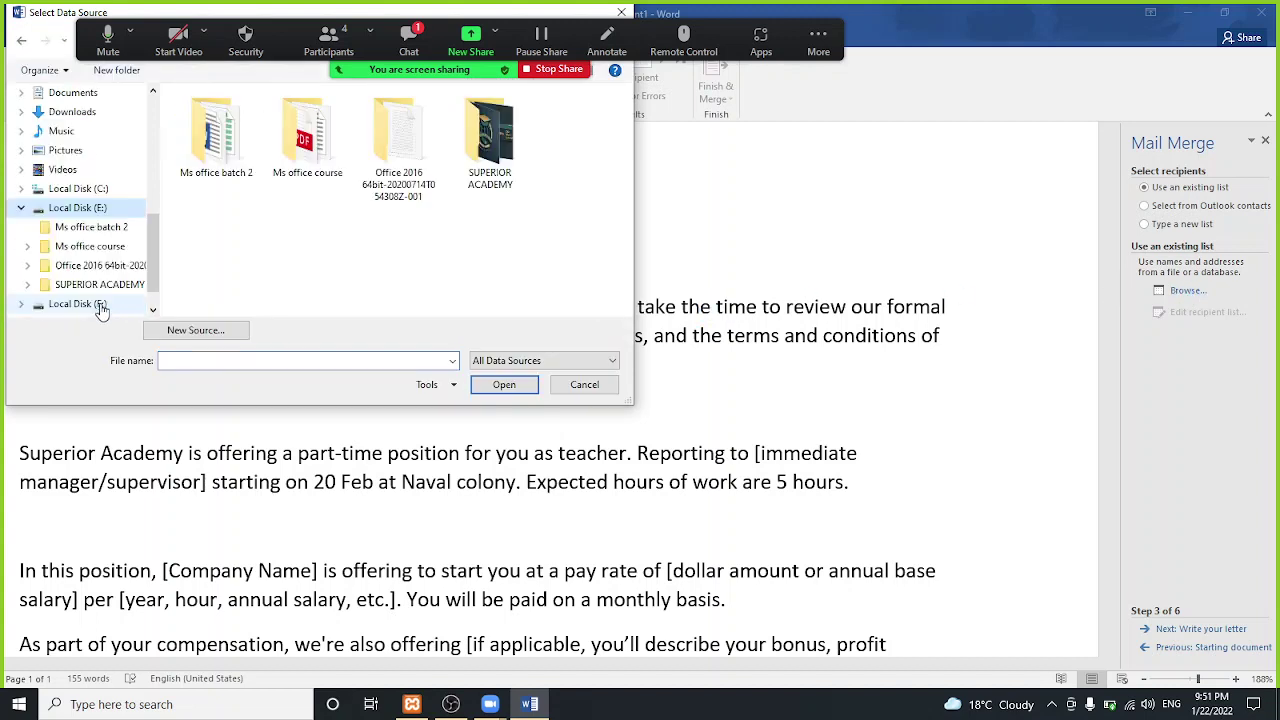
pyautogui.doubleClick(220, 130)
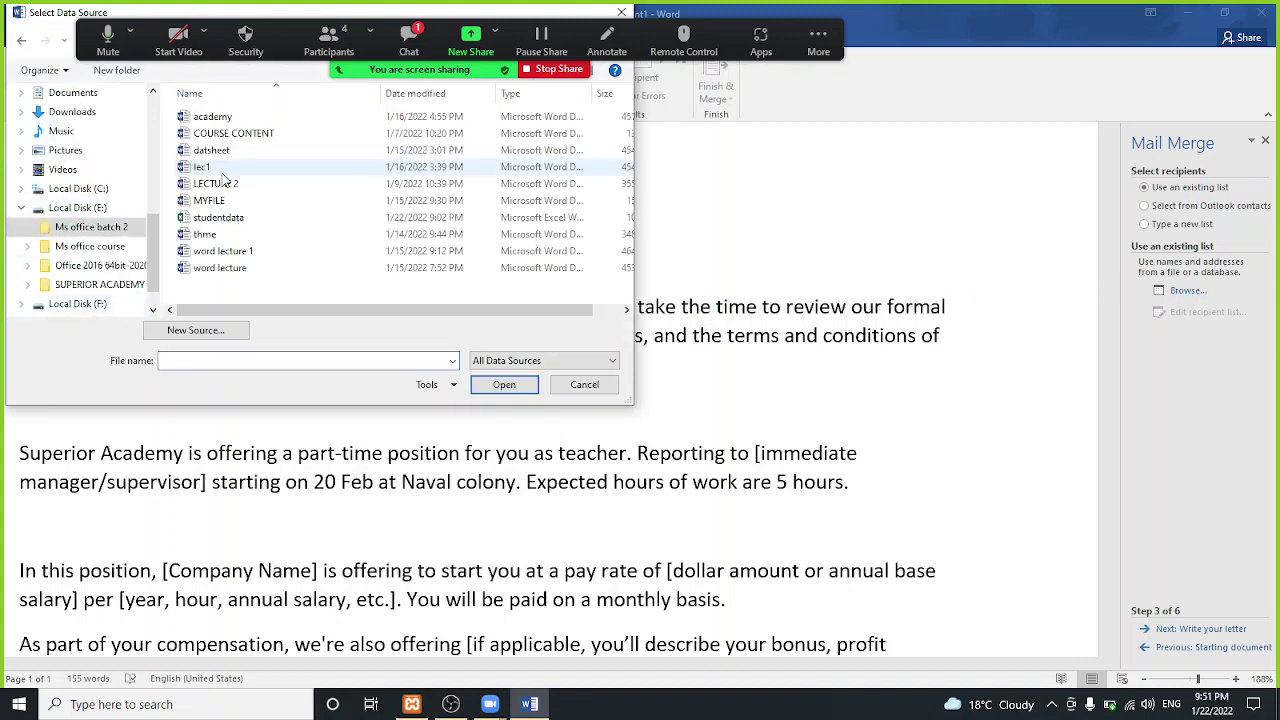
pyautogui.click(222, 225)
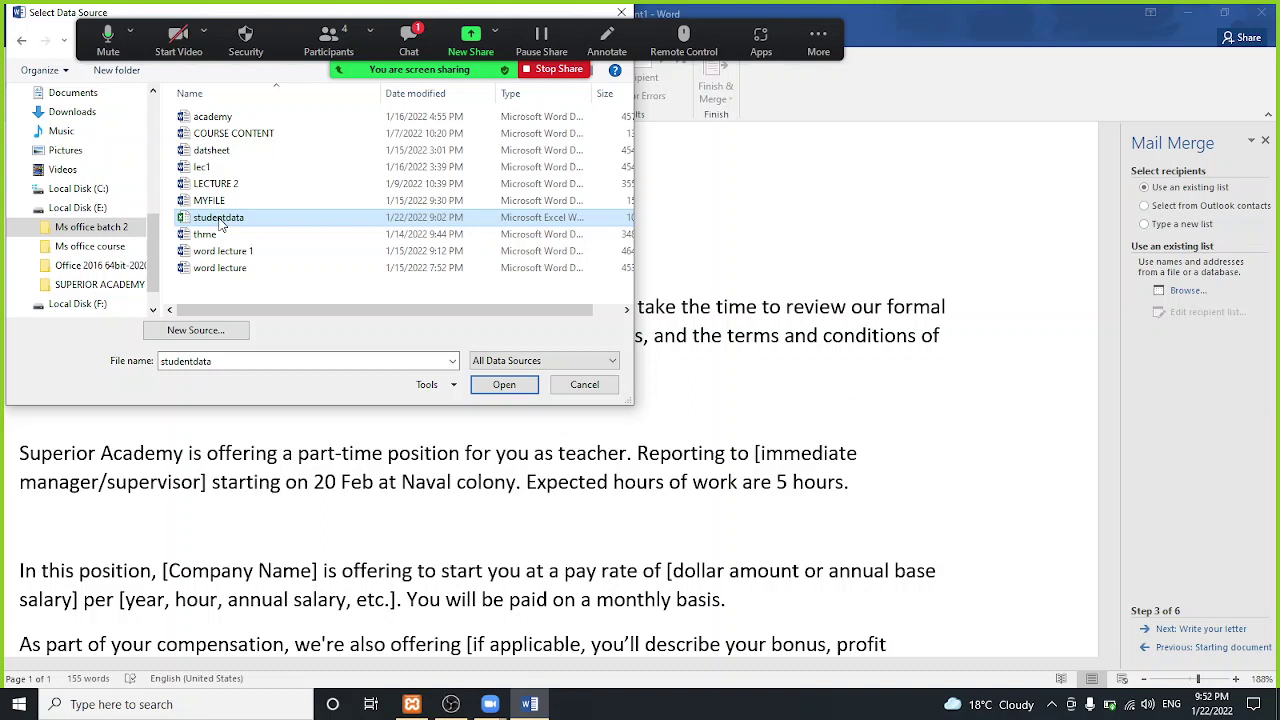
# Step: Use Sheet1$ of studentdata.xlsx as the recipient list, keeping all four students
pyautogui.click(504, 388)
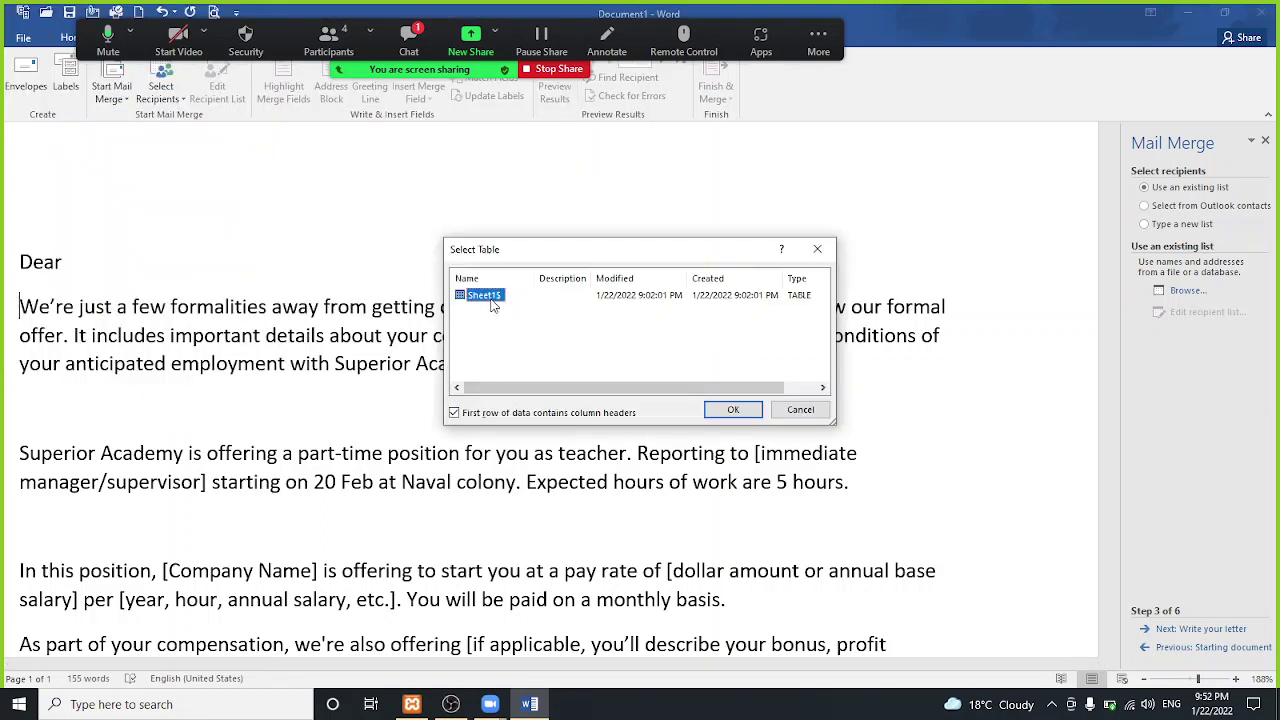
pyautogui.click(721, 411)
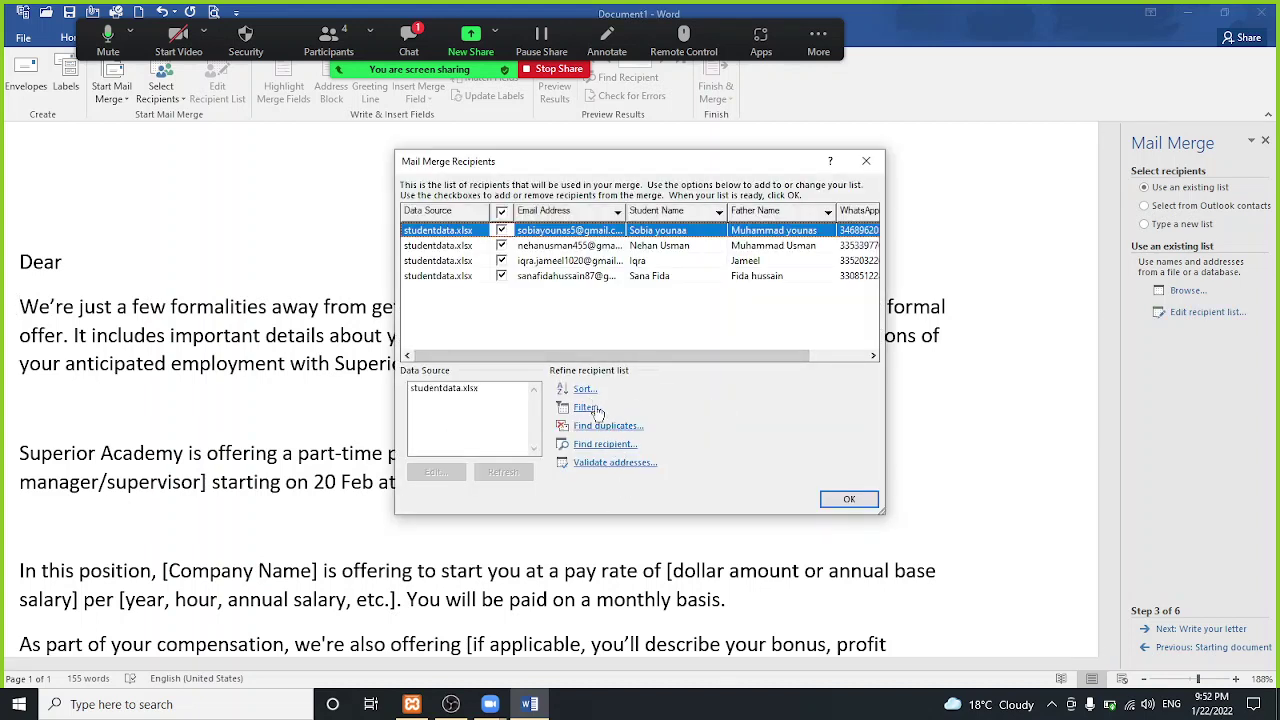
pyautogui.click(838, 500)
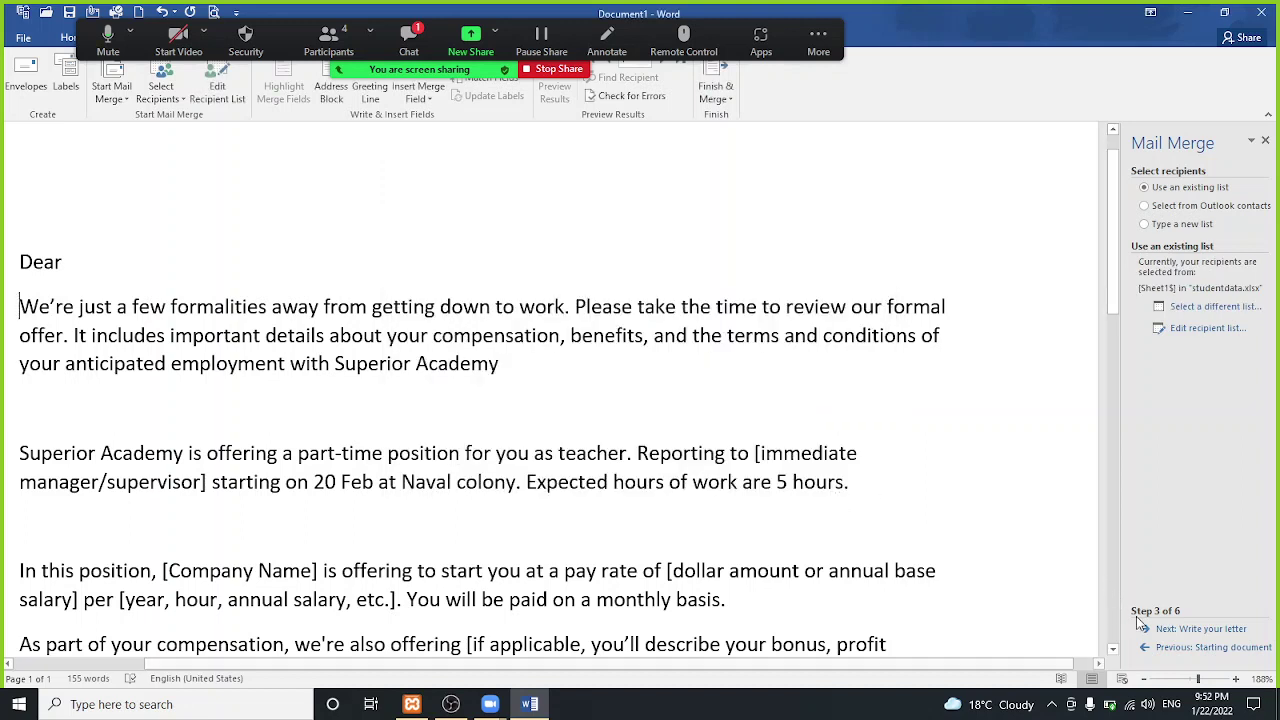
# Step: Move on to writing the letter and insert the Student_Name field after 'Dear'
pyautogui.click(1195, 629)
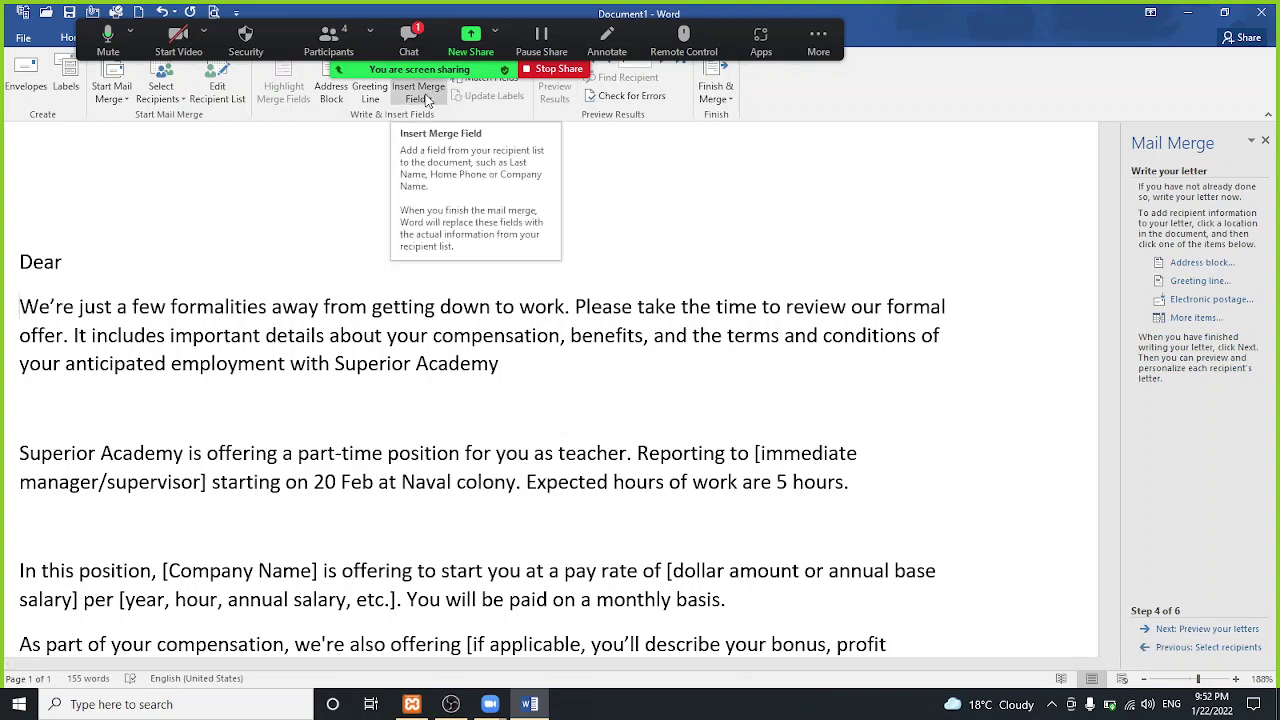
pyautogui.click(82, 260)
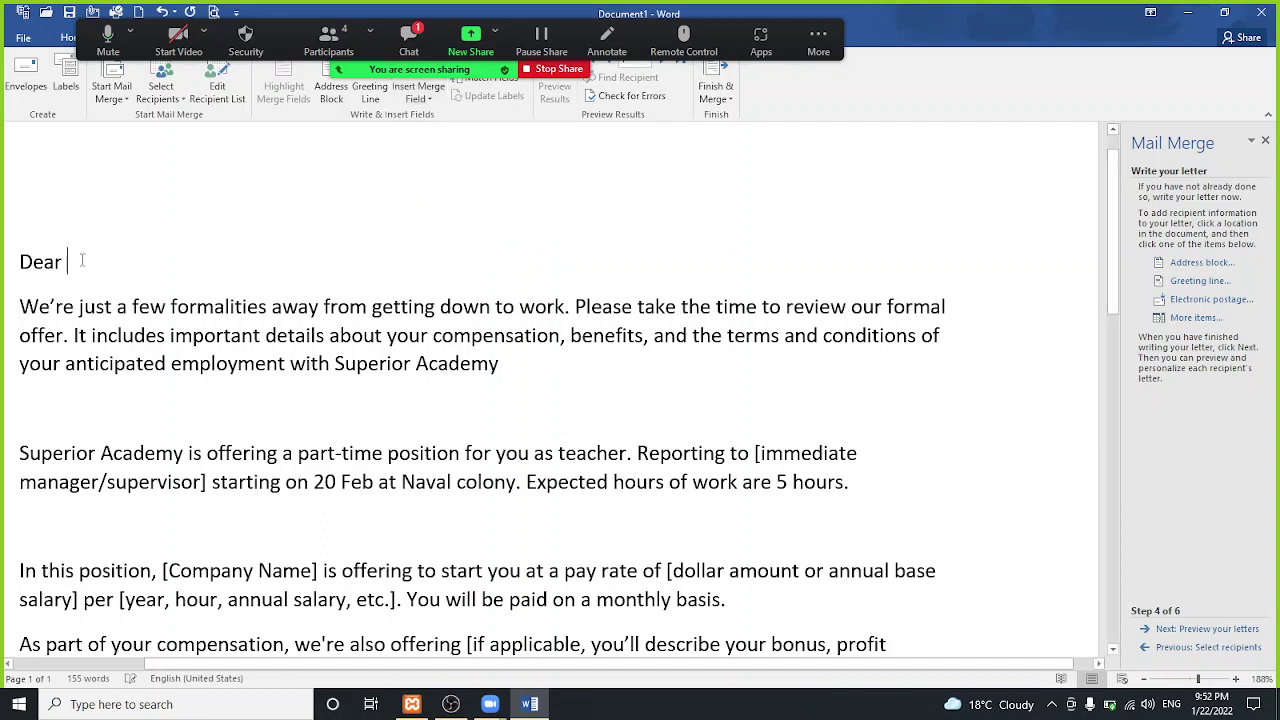
pyautogui.click(420, 93)
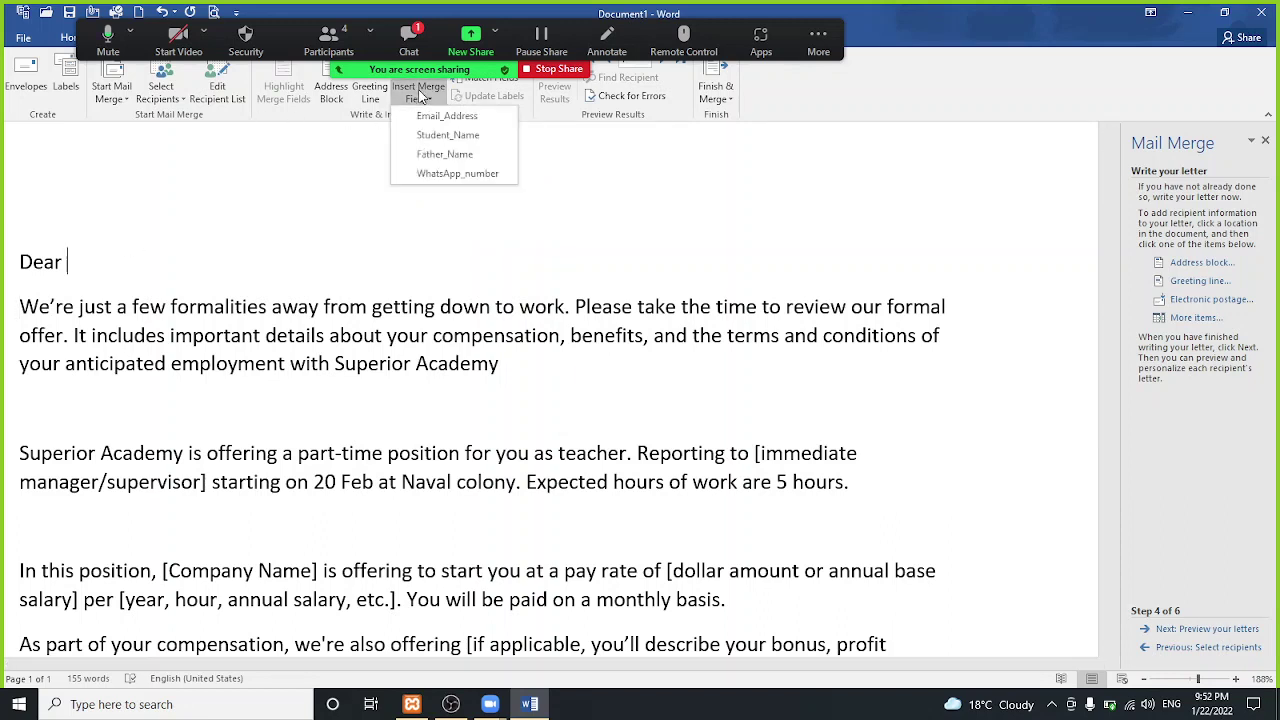
pyautogui.click(430, 136)
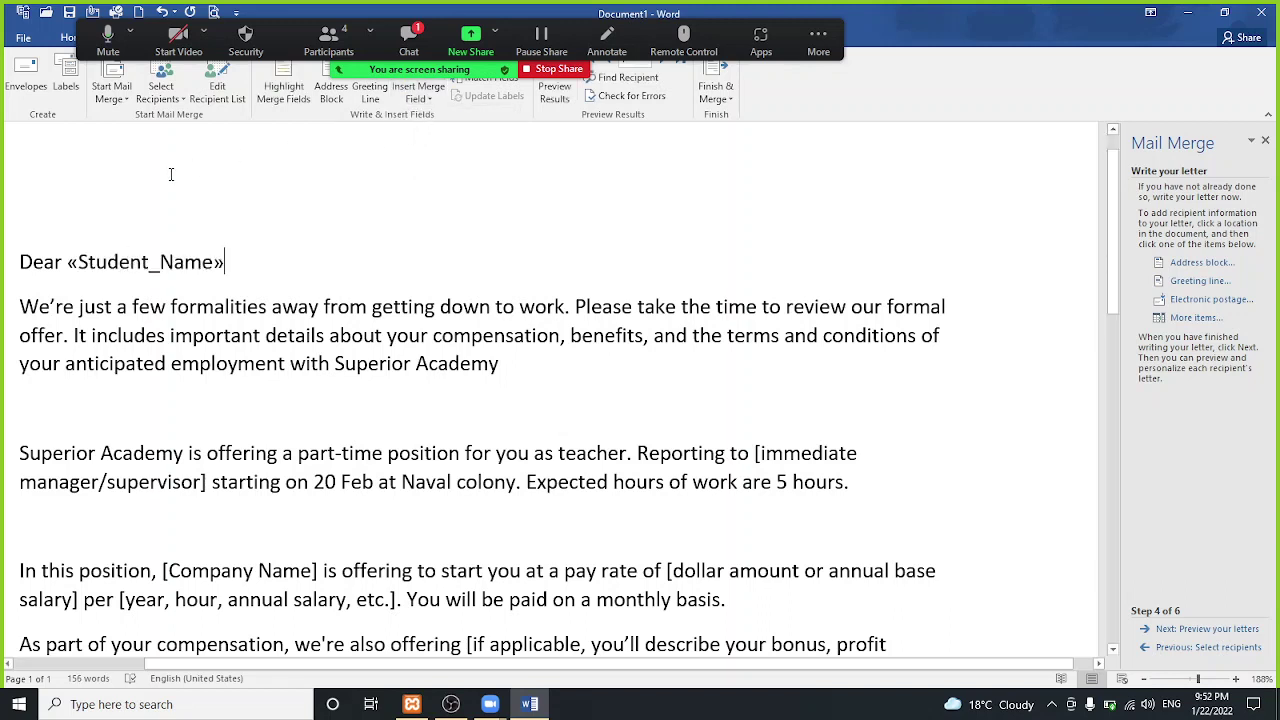
# Step: Insert a Student_Name merge field on its own line at the top of the letter
pyautogui.press('Home')
pyautogui.press('Right')
pyautogui.press('Right')
pyautogui.press('Left')
pyautogui.scroll(1, 19, 252)
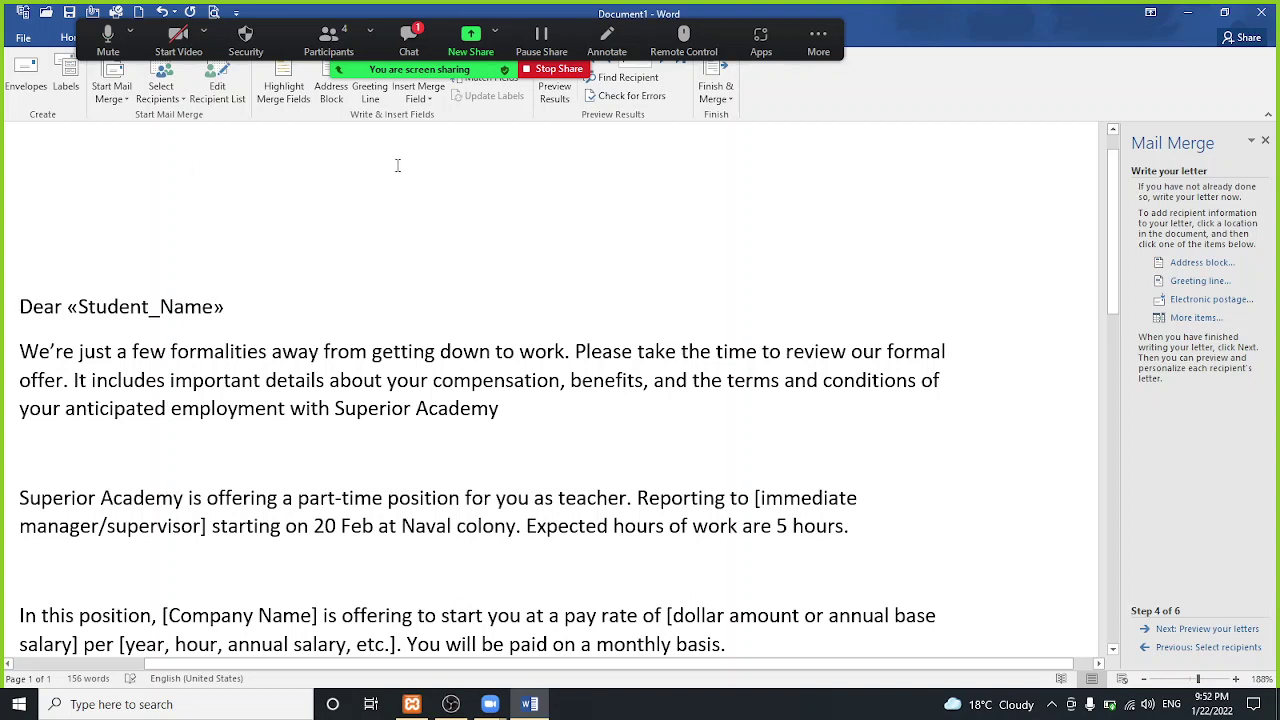
pyautogui.click(424, 99)
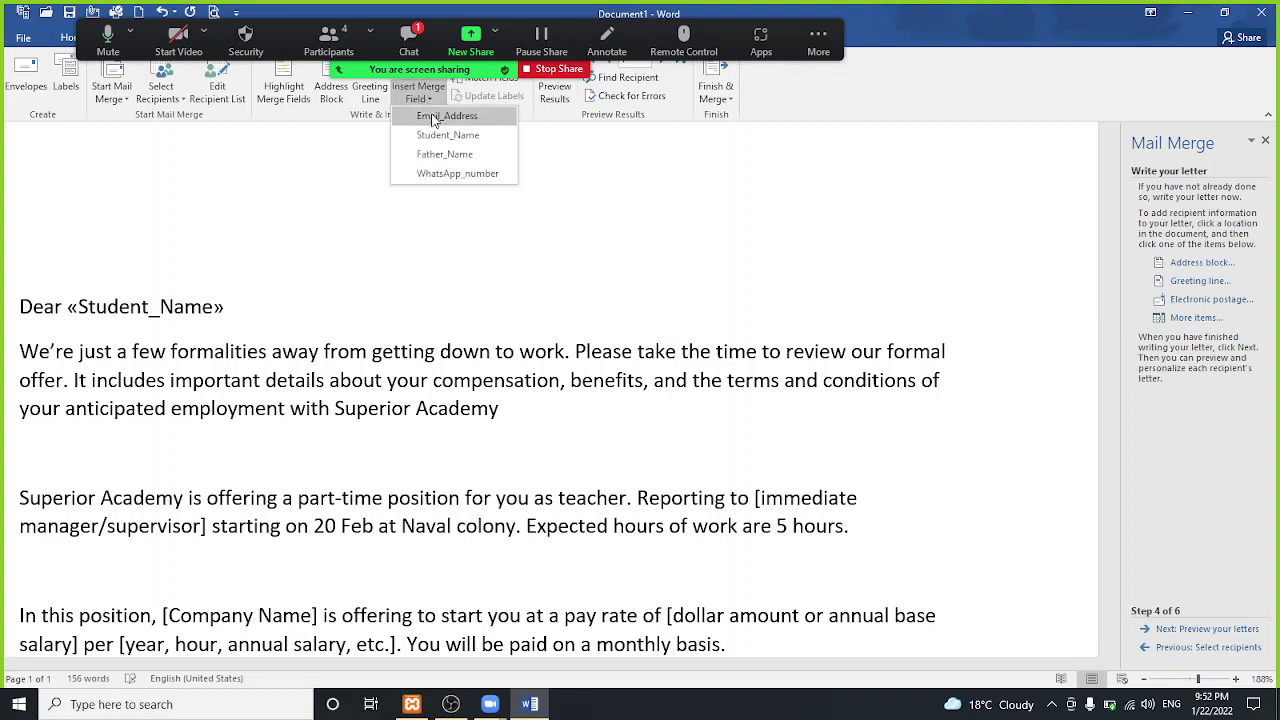
pyautogui.click(441, 136)
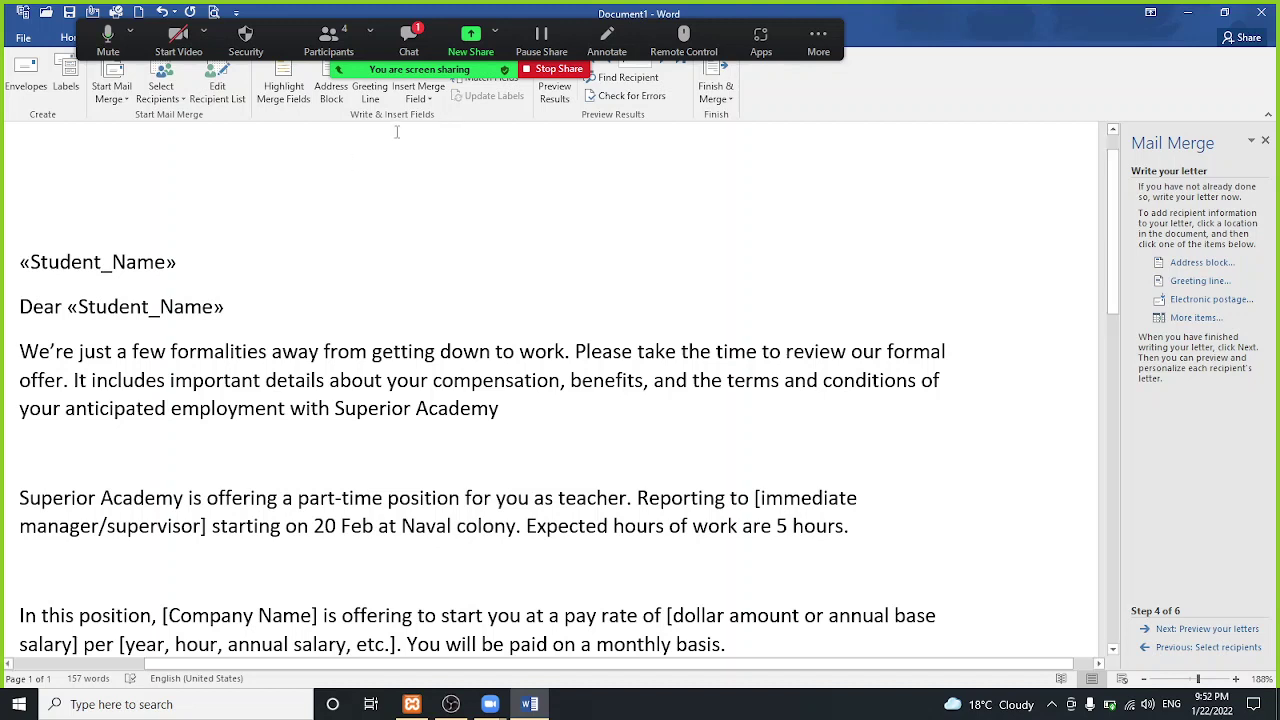
pyautogui.press('Return')
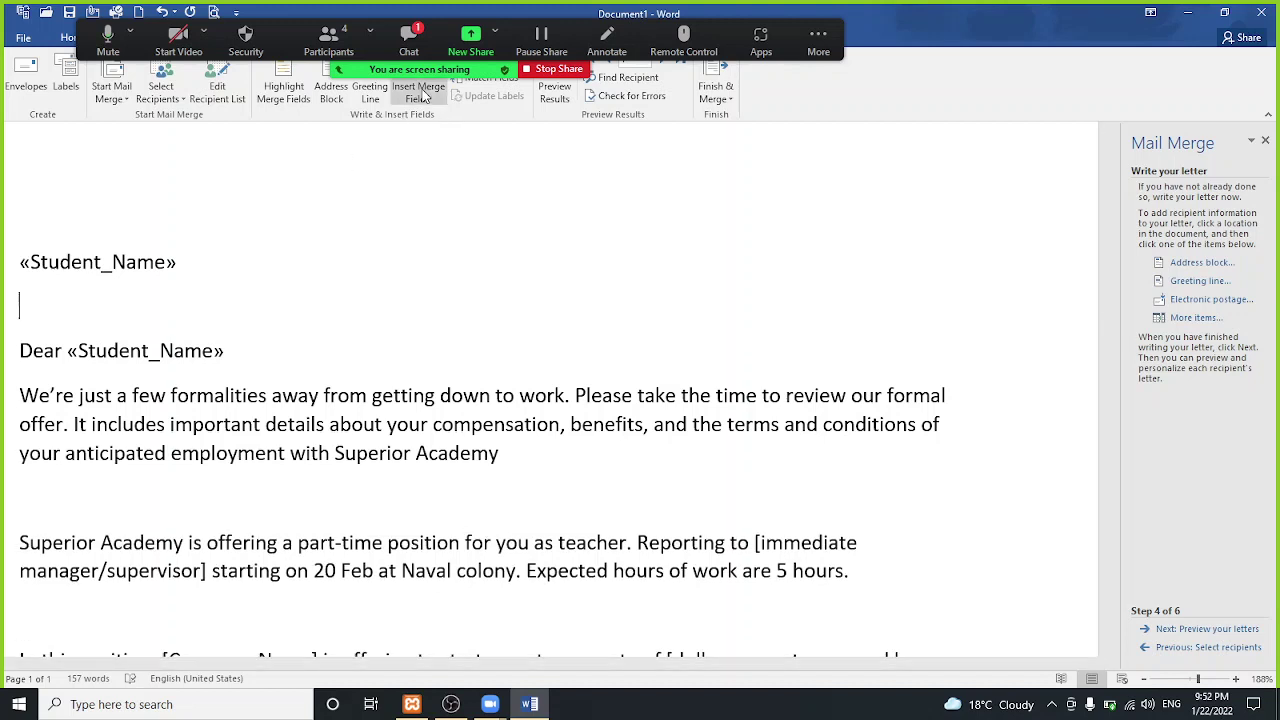
# Step: Add Father_Name, Email_Address and WhatsApp_number merge fields on separate lines below it
pyautogui.click(425, 97)
pyautogui.click(445, 154)
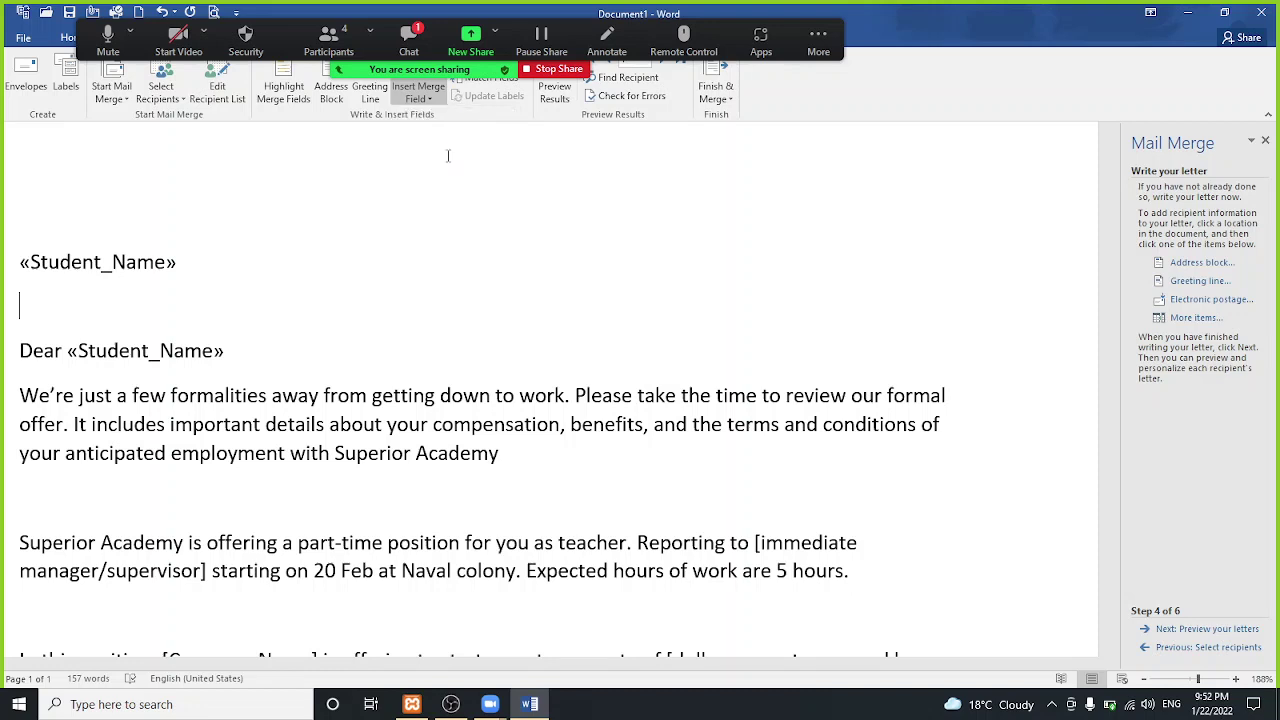
pyautogui.press('Return')
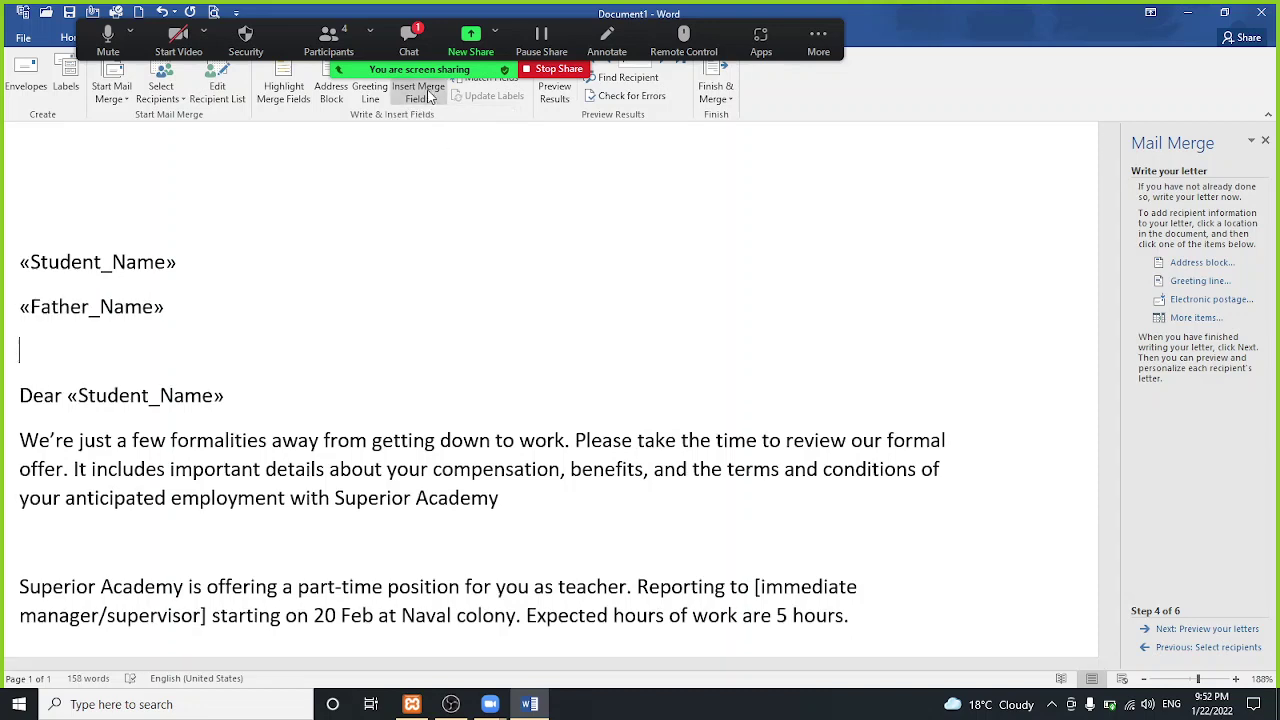
pyautogui.click(428, 95)
pyautogui.click(445, 115)
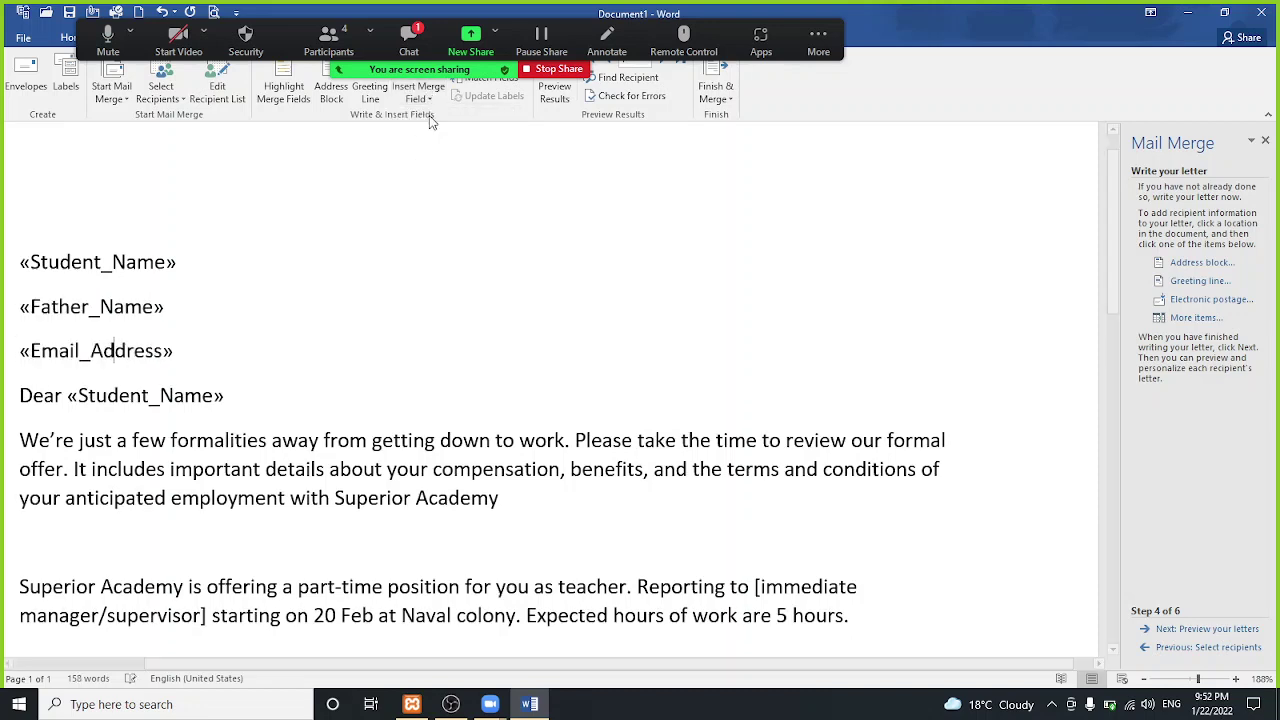
pyautogui.press('Return')
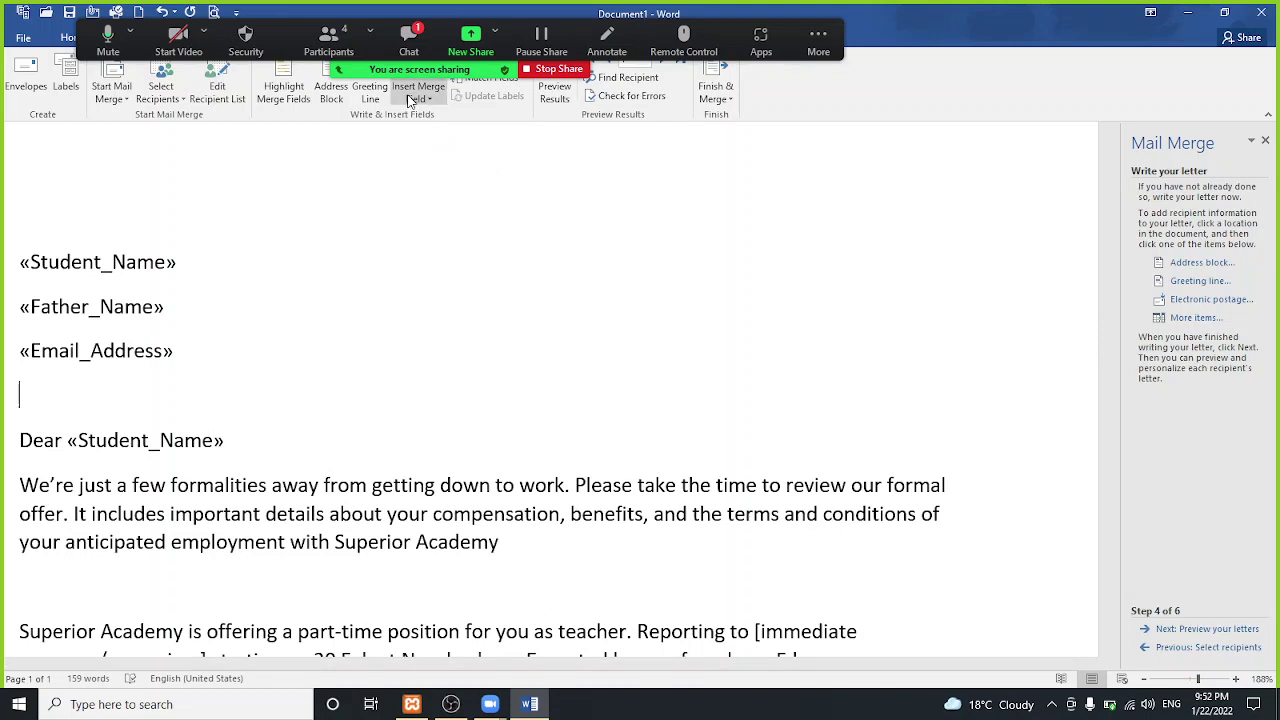
pyautogui.click(418, 95)
pyautogui.click(432, 175)
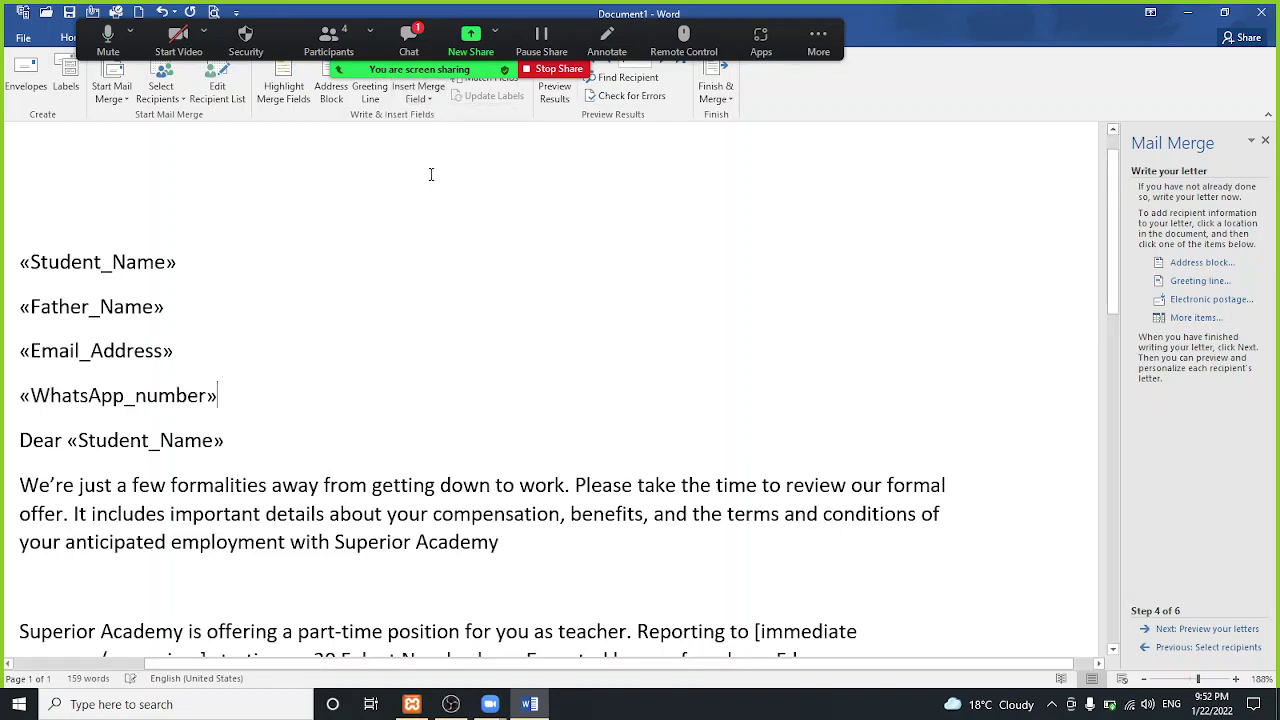
pyautogui.press('Return')
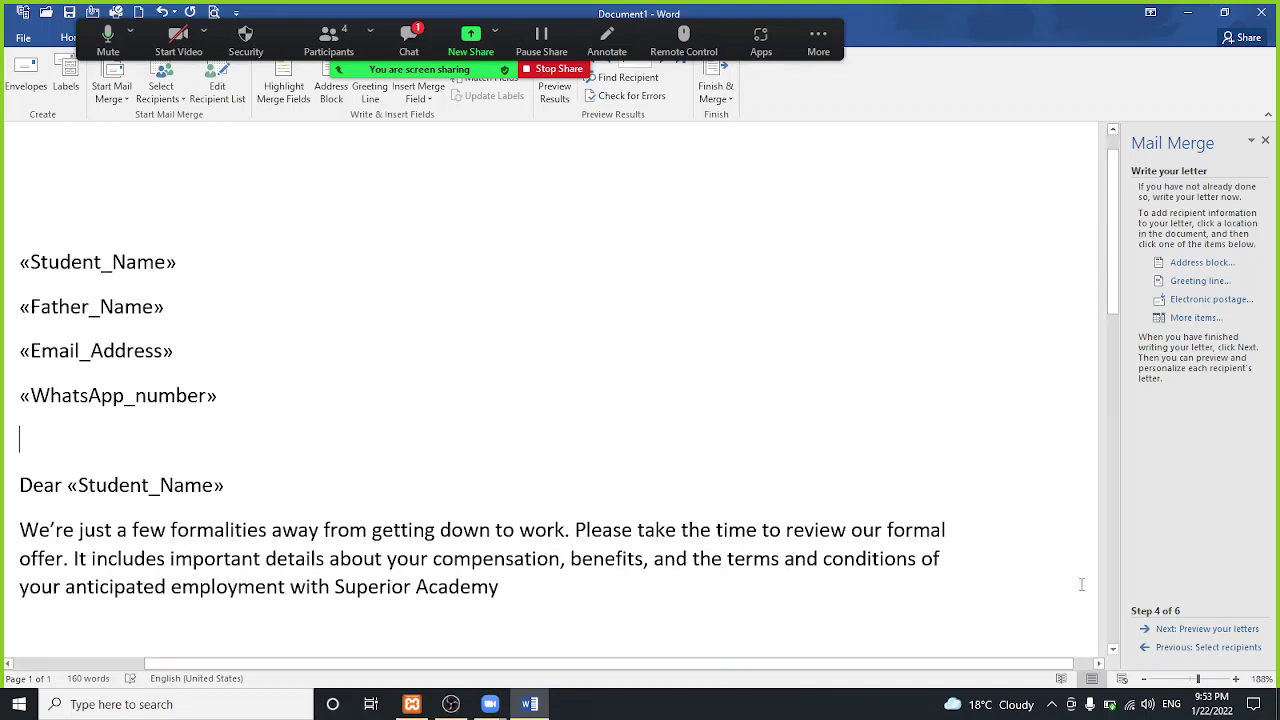
# Step: Preview the merged letters and step forward to the fourth recipient
pyautogui.click(1208, 629)
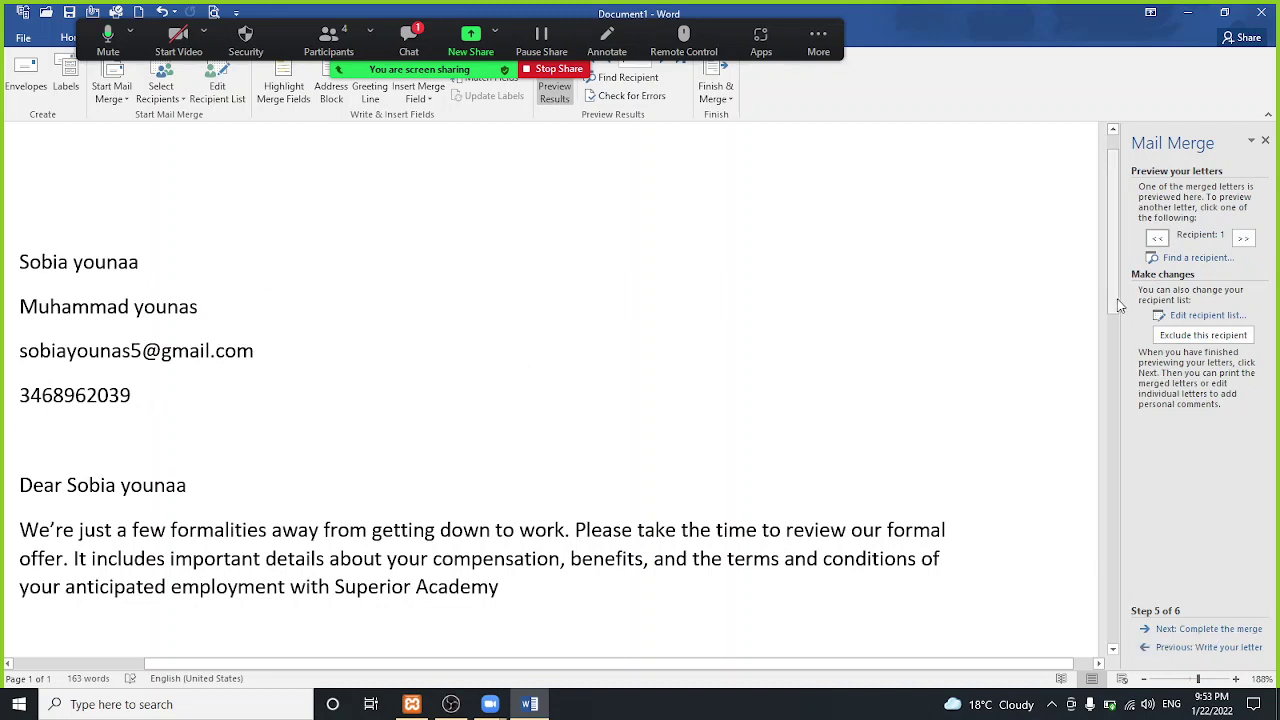
pyautogui.moveTo(1113, 309)
pyautogui.mouseDown()
pyautogui.moveTo(1150, 655)
pyautogui.moveTo(1111, 270)
pyautogui.mouseUp()
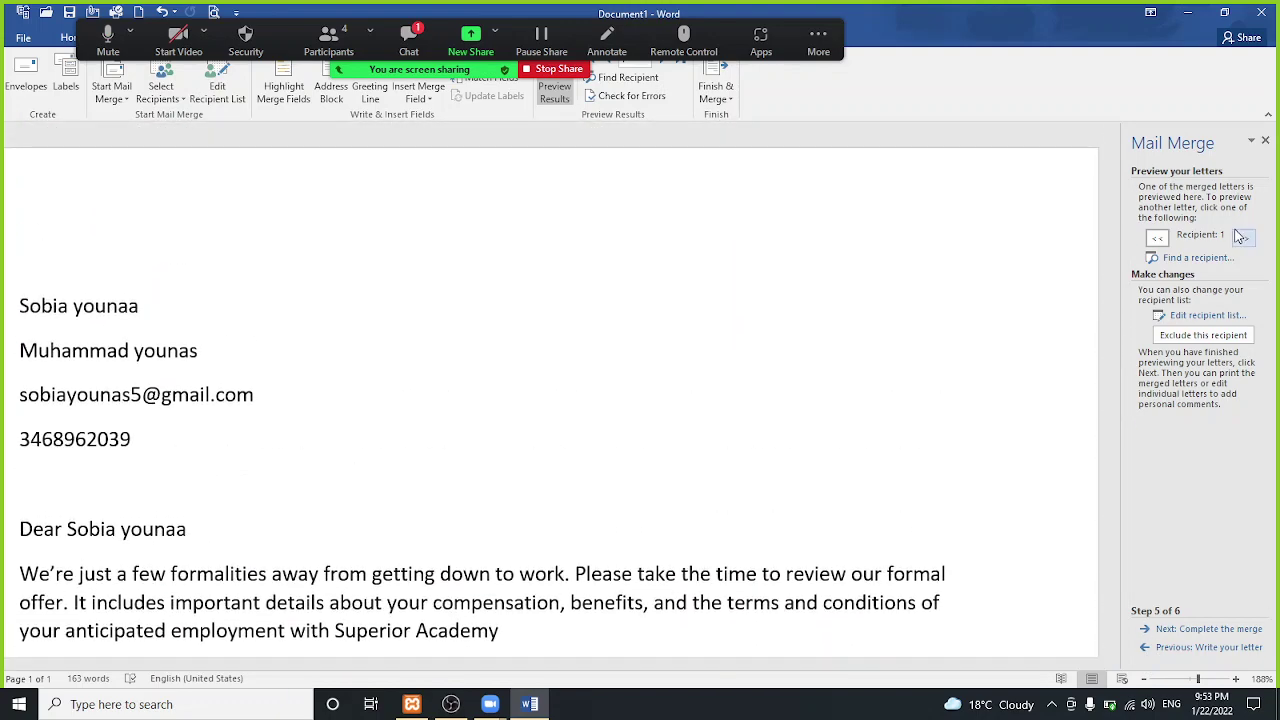
pyautogui.click(1242, 238)
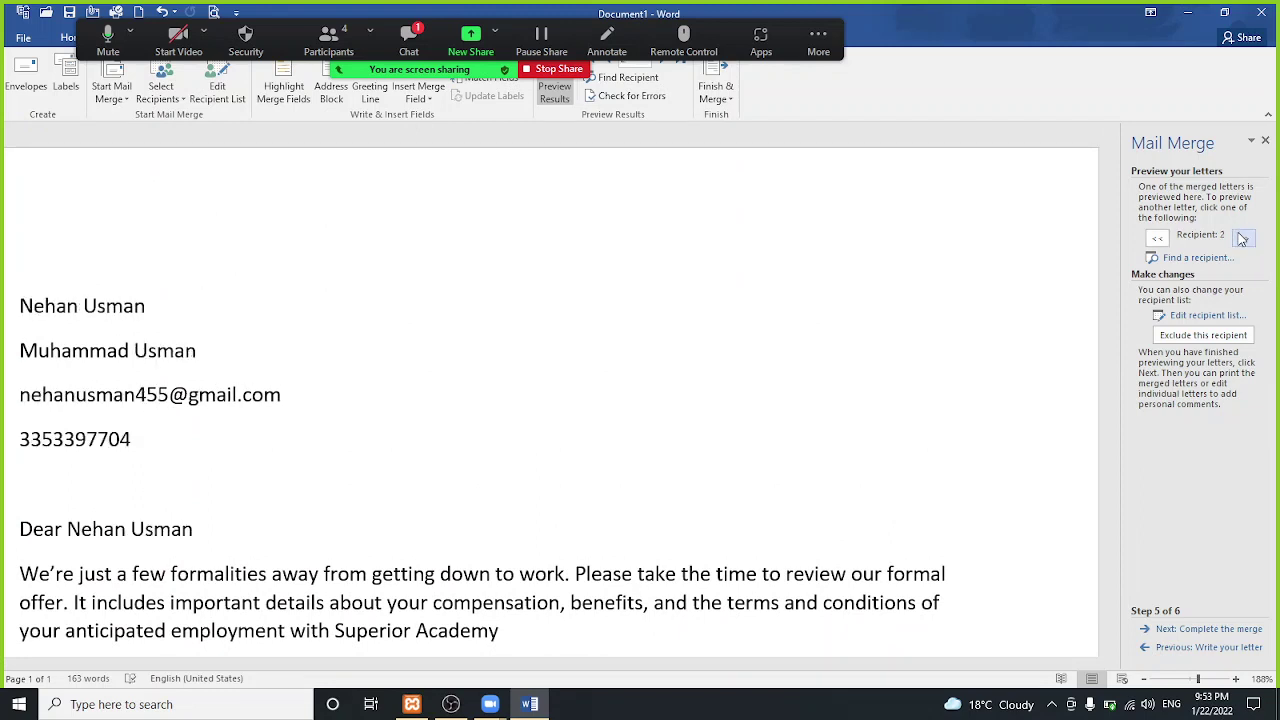
pyautogui.click(1242, 238)
pyautogui.click(1242, 238)
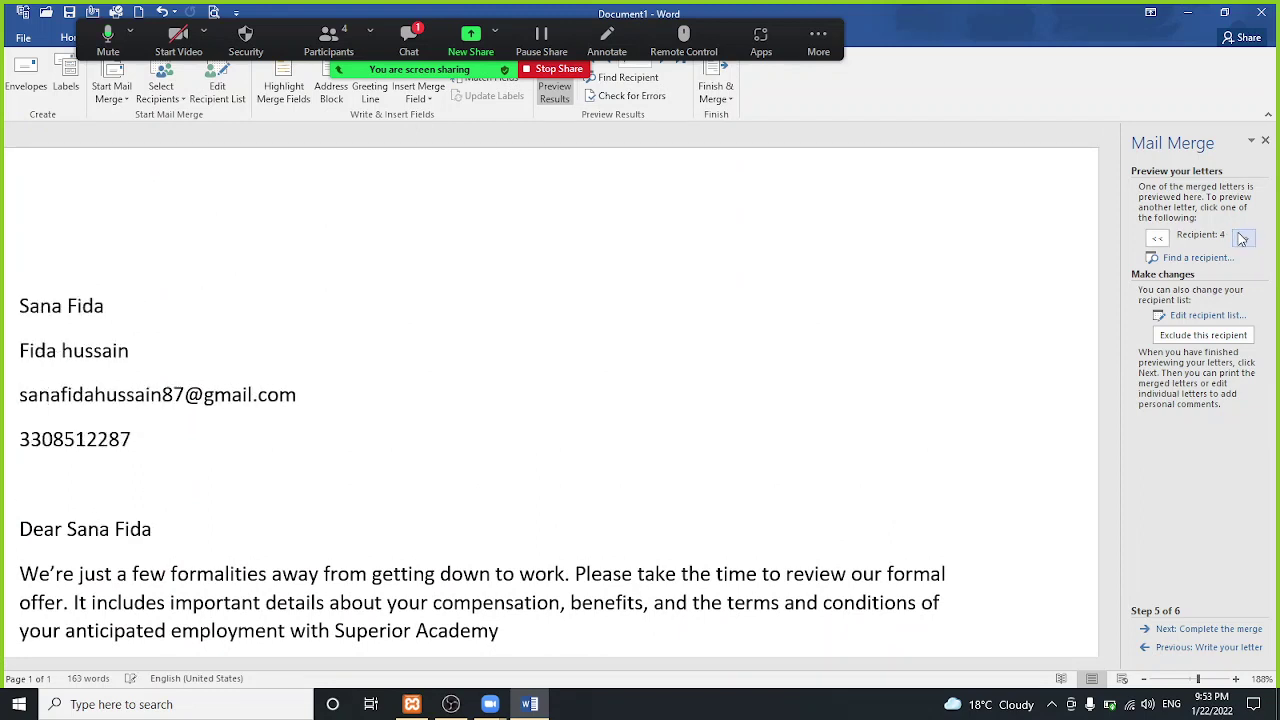
# Step: Browse back and forth through the recipients' letters, ending on Recipient 1
pyautogui.click(1160, 238)
pyautogui.click(1160, 238)
pyautogui.click(1160, 238)
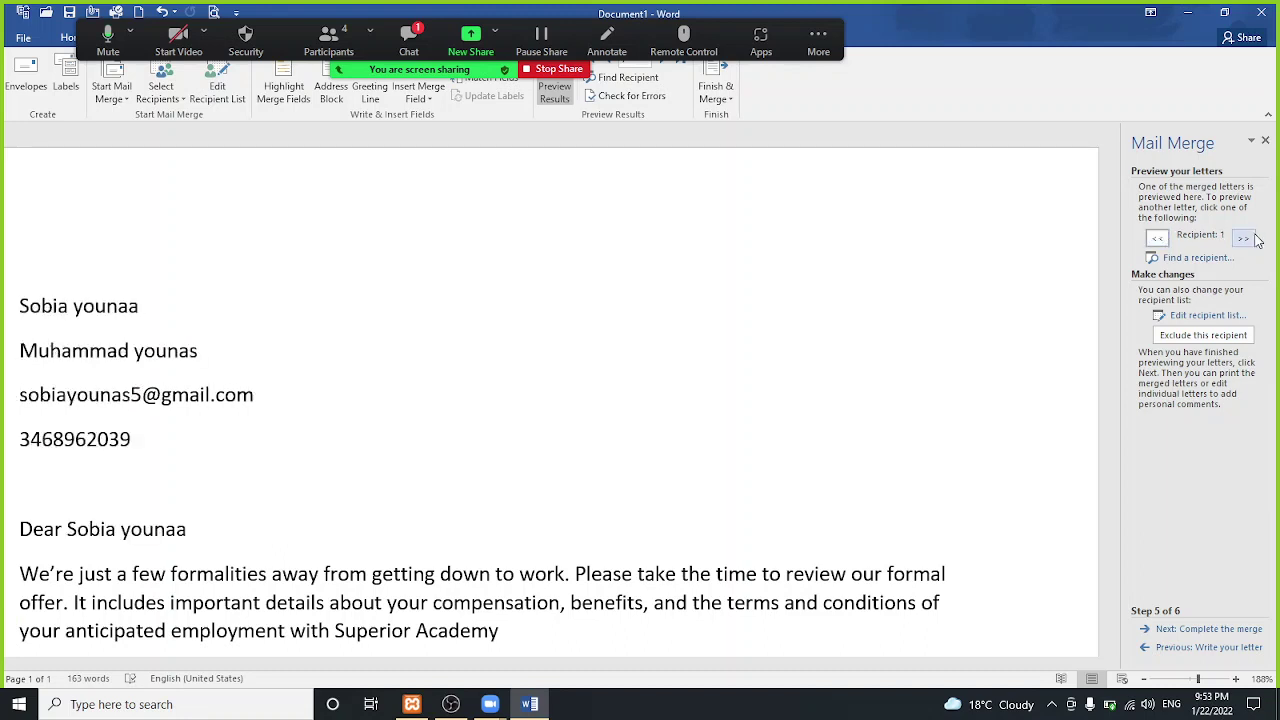
pyautogui.click(1244, 238)
pyautogui.click(1244, 238)
pyautogui.click(1244, 238)
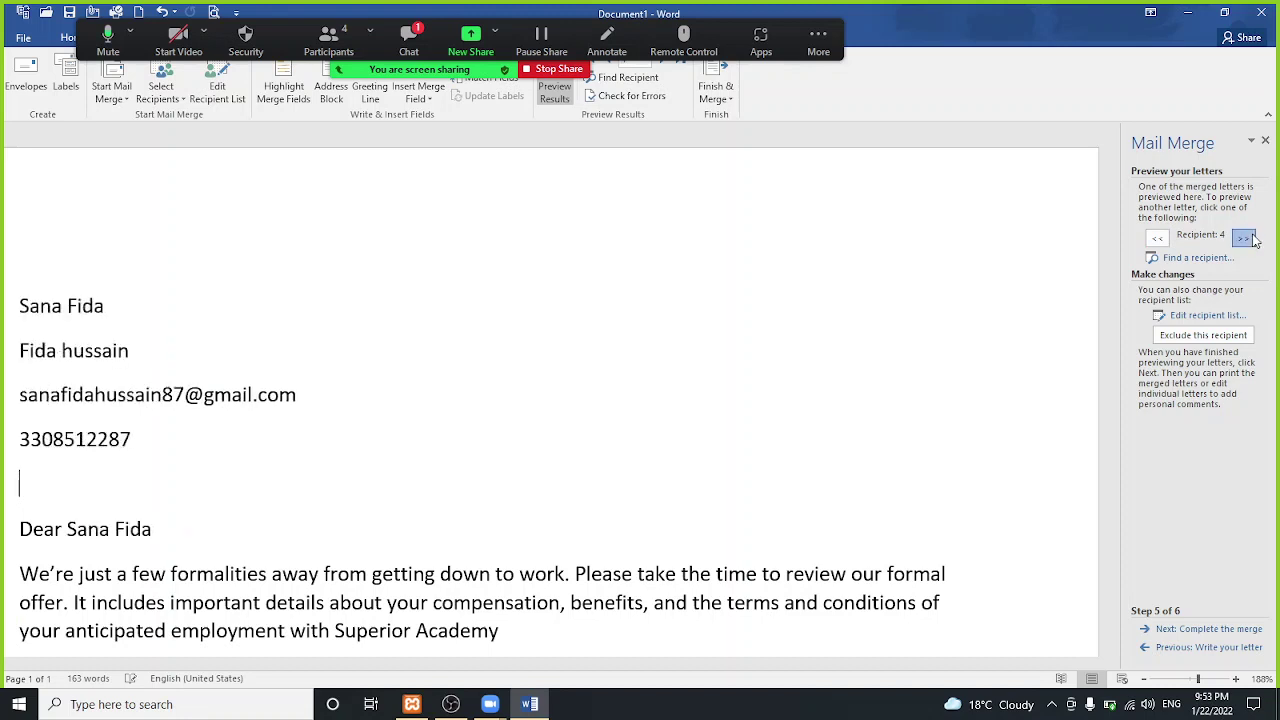
pyautogui.click(1160, 238)
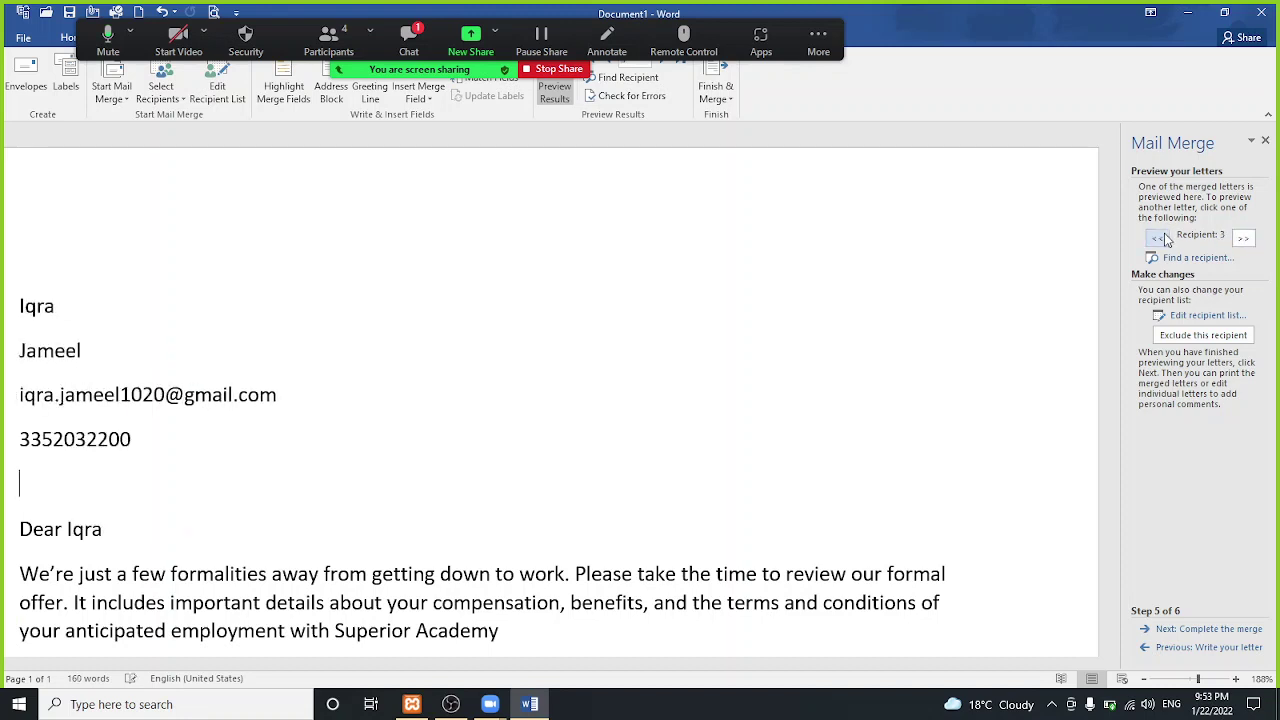
pyautogui.click(1160, 238)
pyautogui.click(1160, 238)
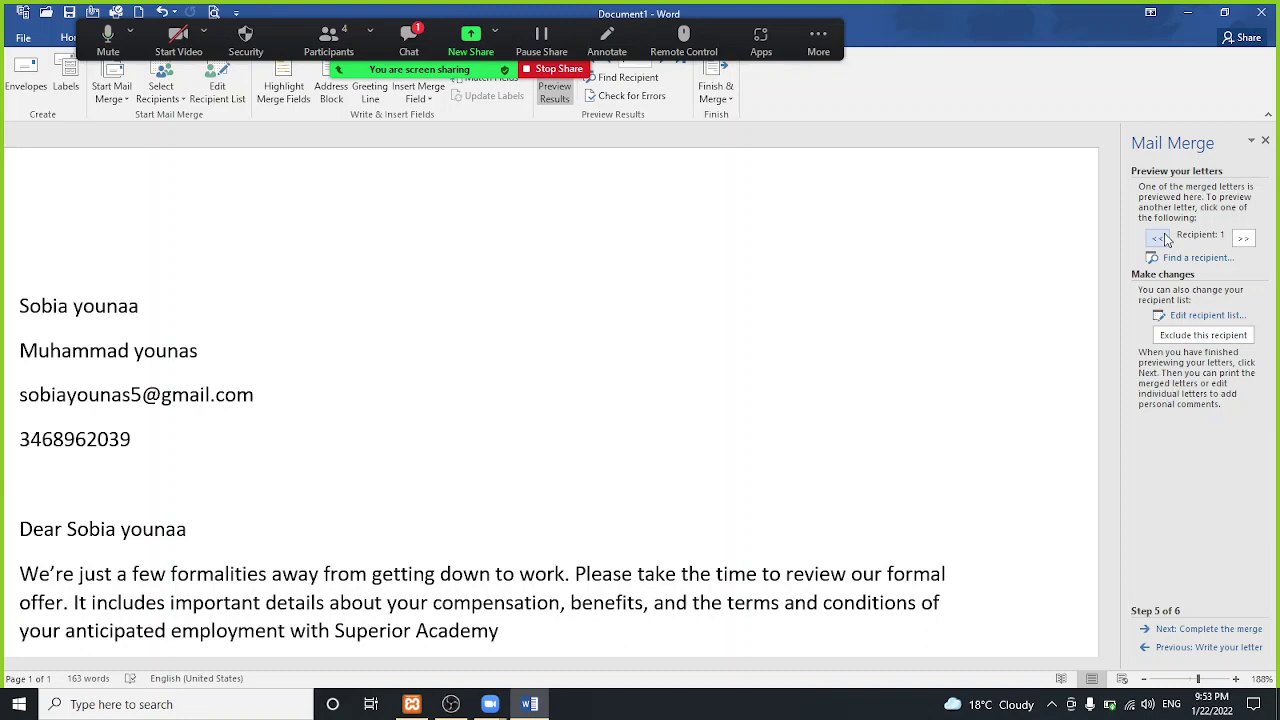
pyautogui.click(728, 90)
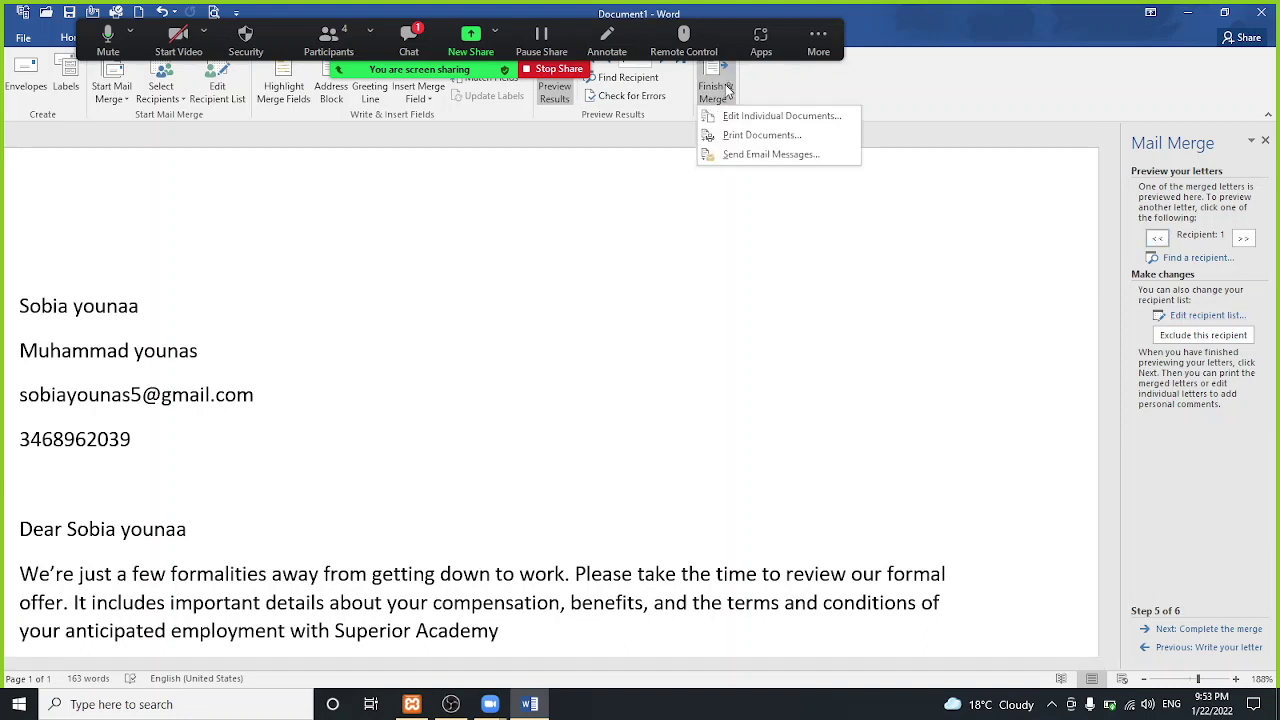
pyautogui.click(752, 157)
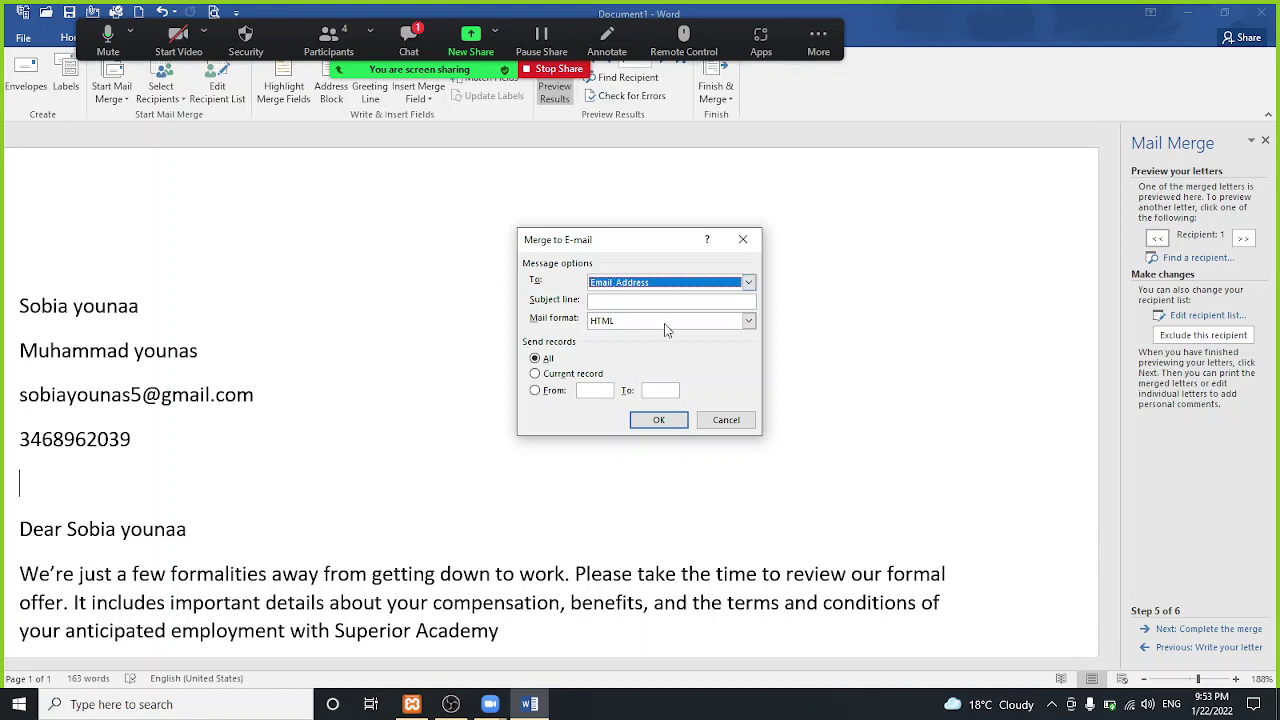
pyautogui.click(666, 420)
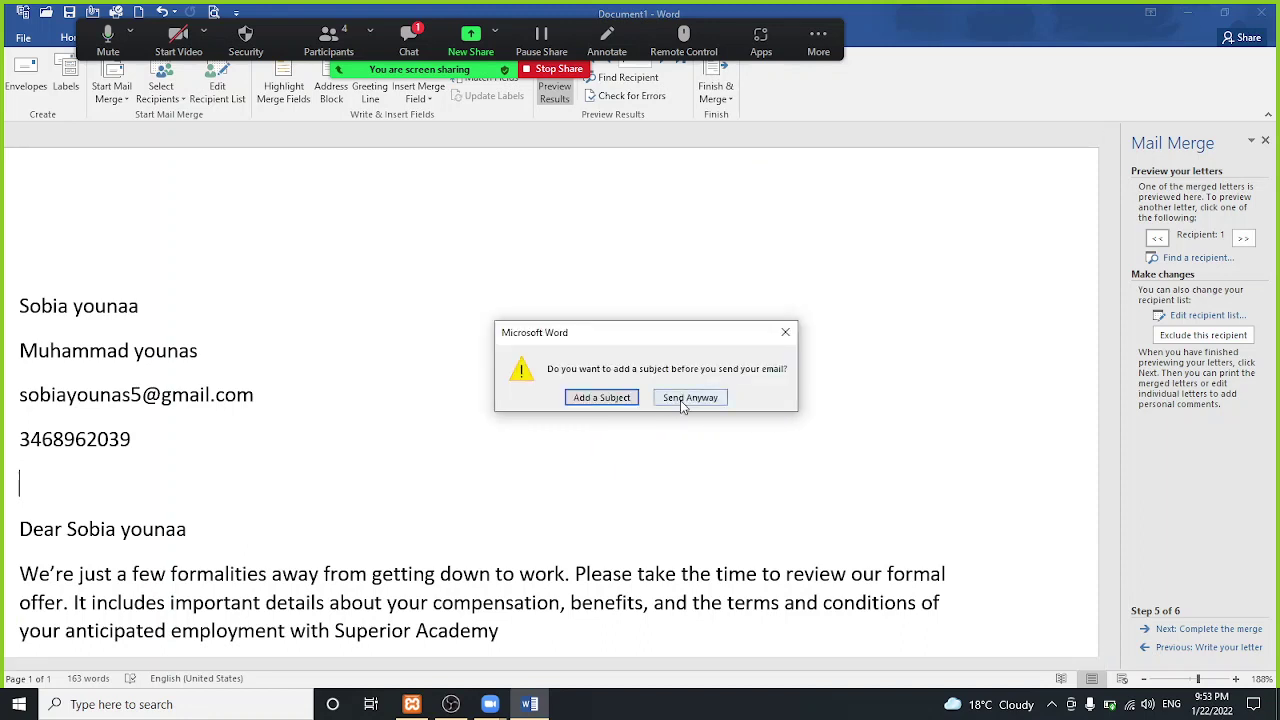
pyautogui.click(683, 400)
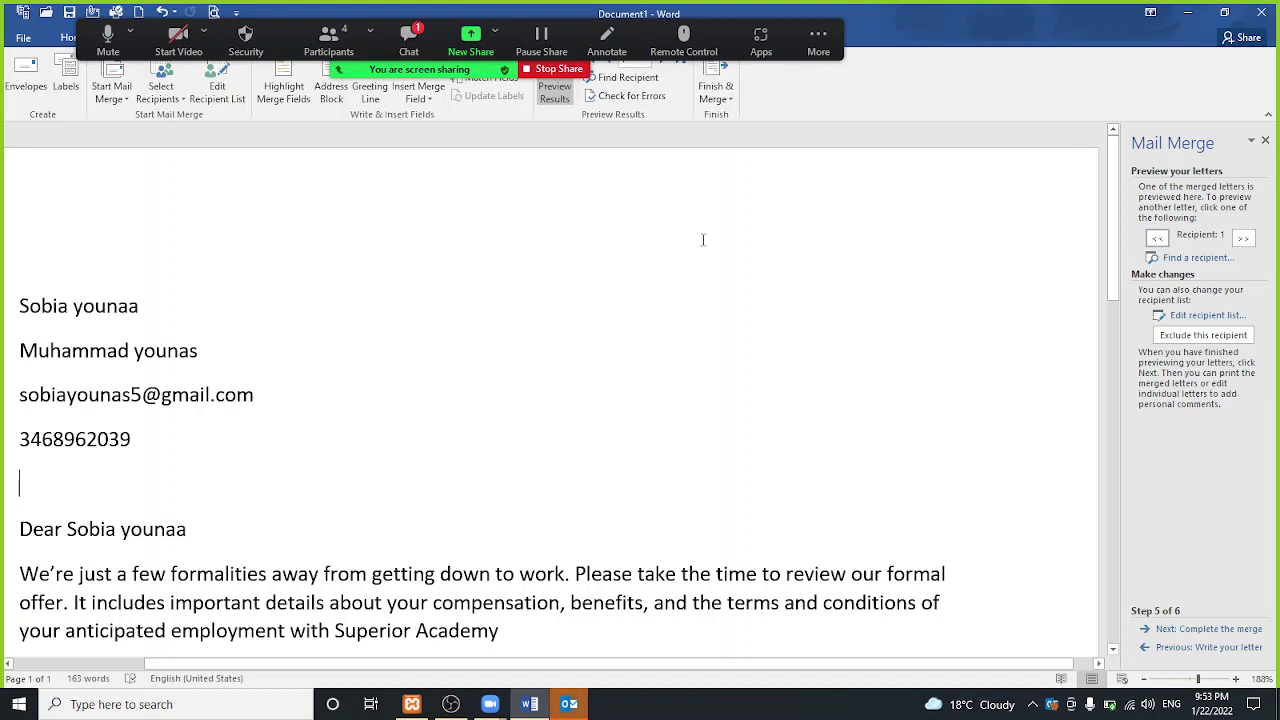
# Step: Cancel the Outlook welcome wizard, confirm exiting, and close the New Profile dialog
pyautogui.moveTo(569, 704)
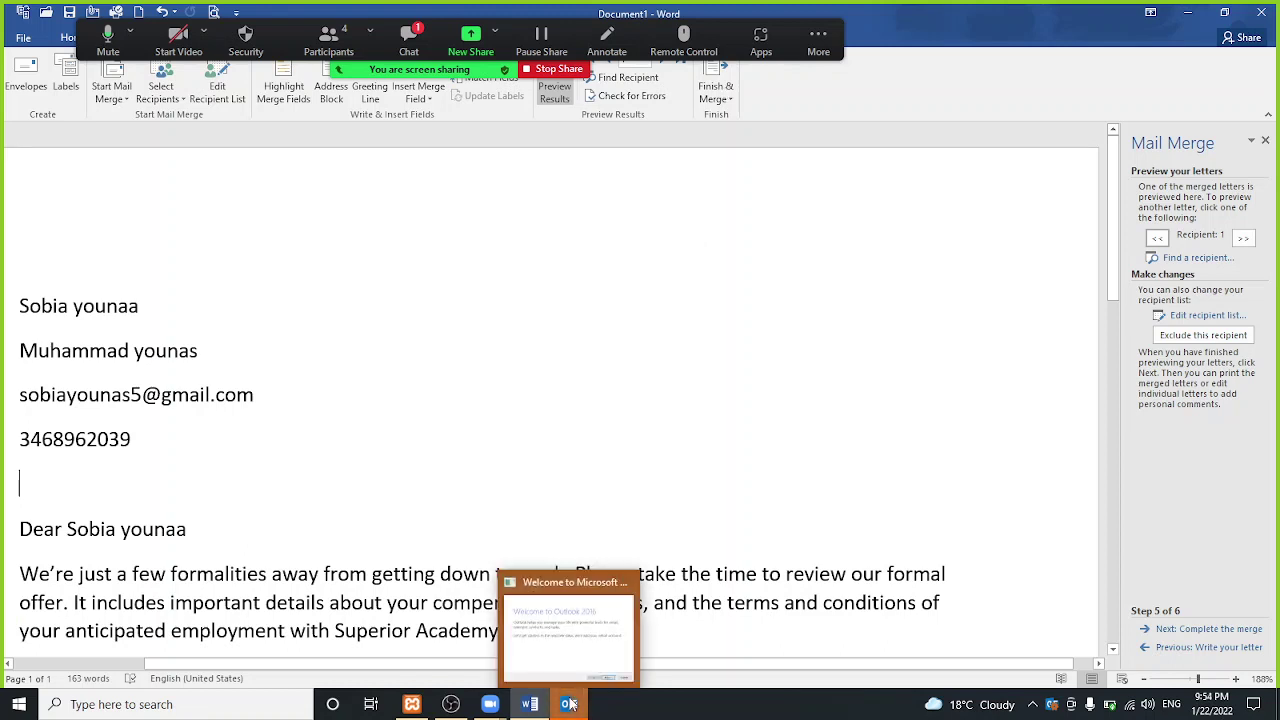
pyautogui.click(569, 642)
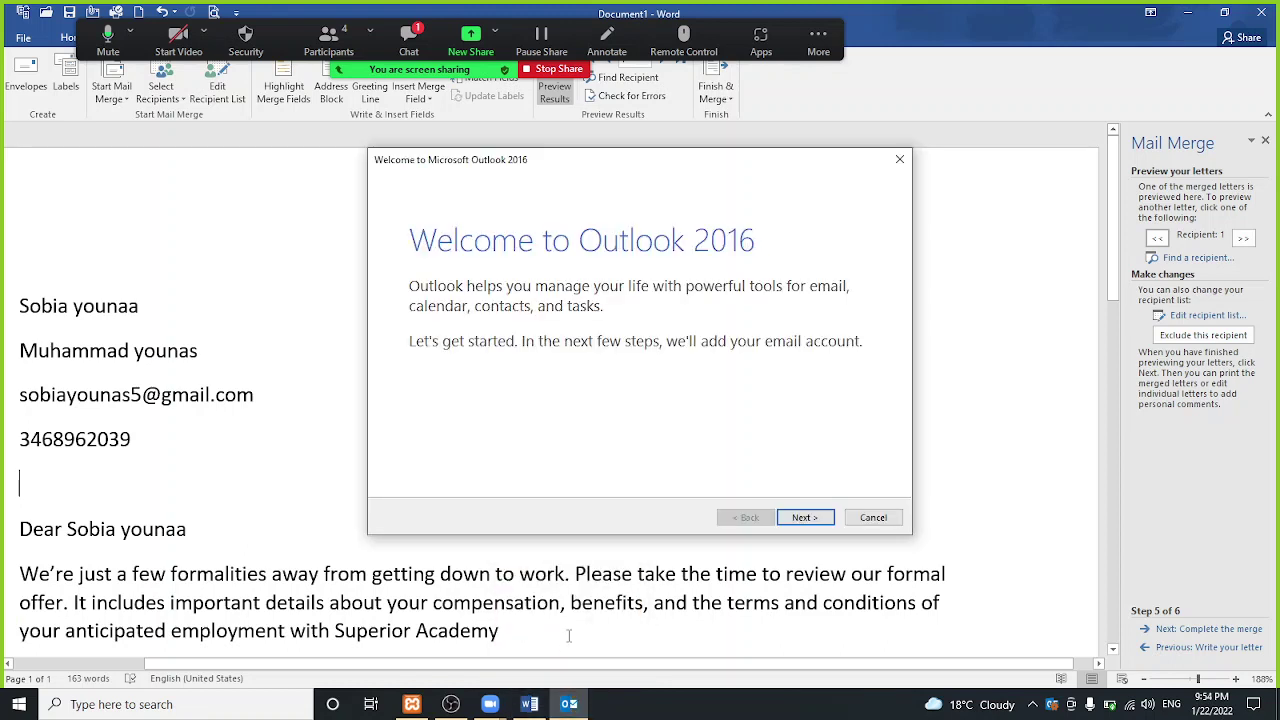
pyautogui.click(872, 519)
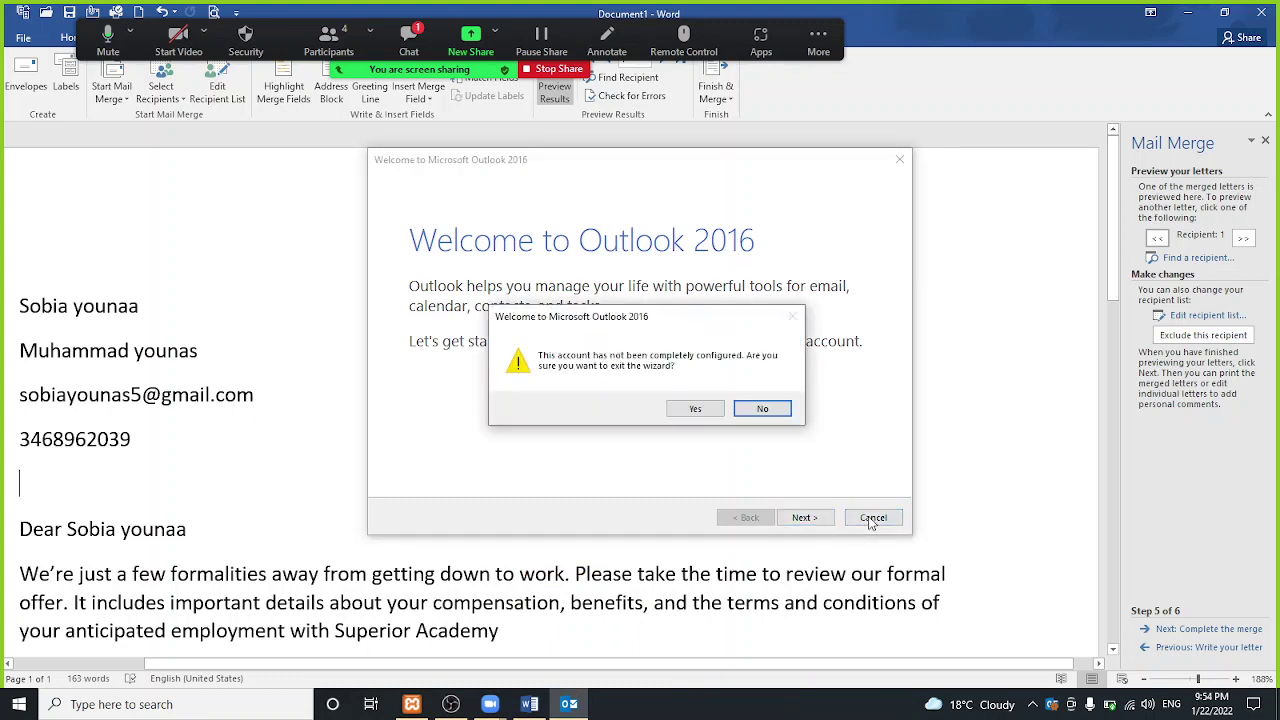
pyautogui.click(696, 409)
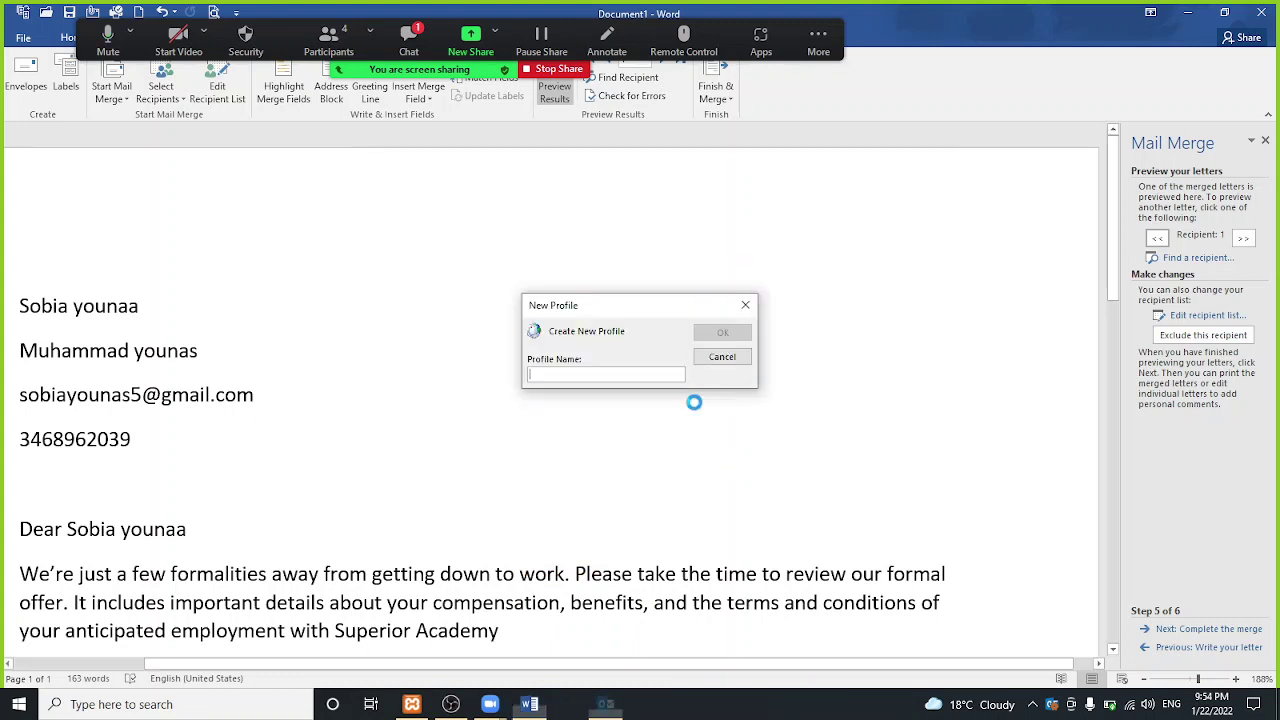
pyautogui.click(740, 306)
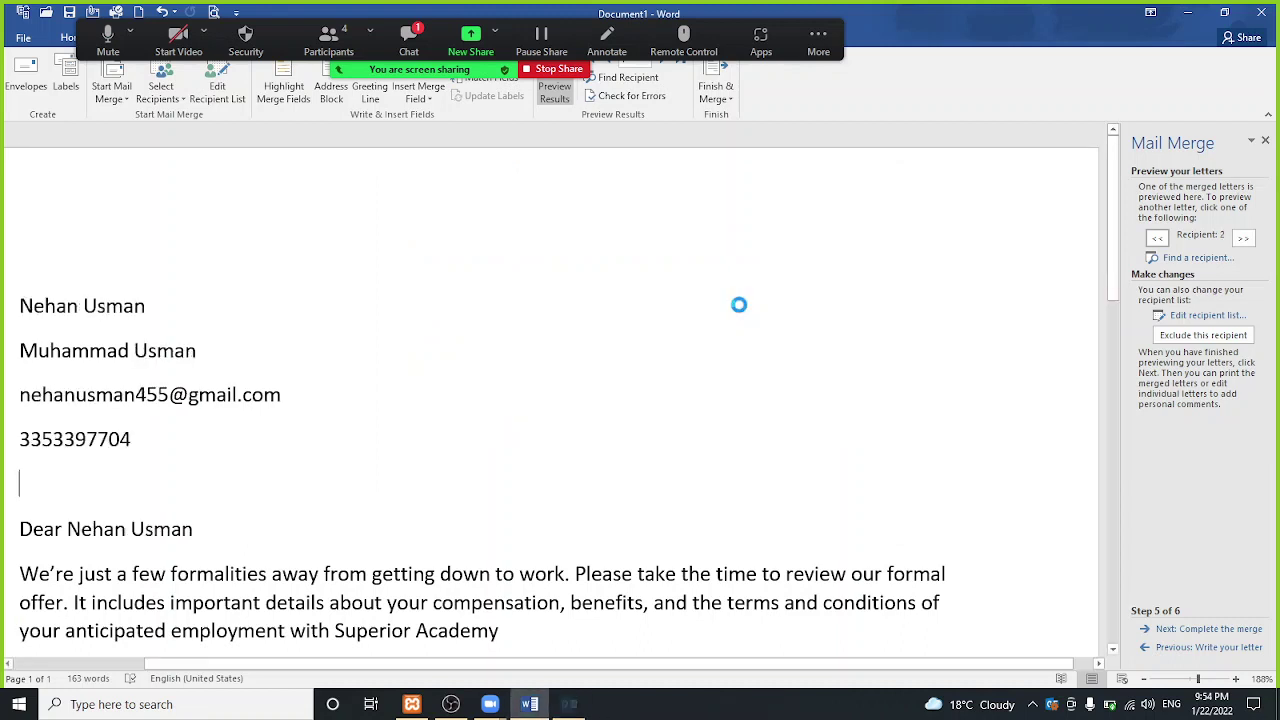
pyautogui.click(745, 306)
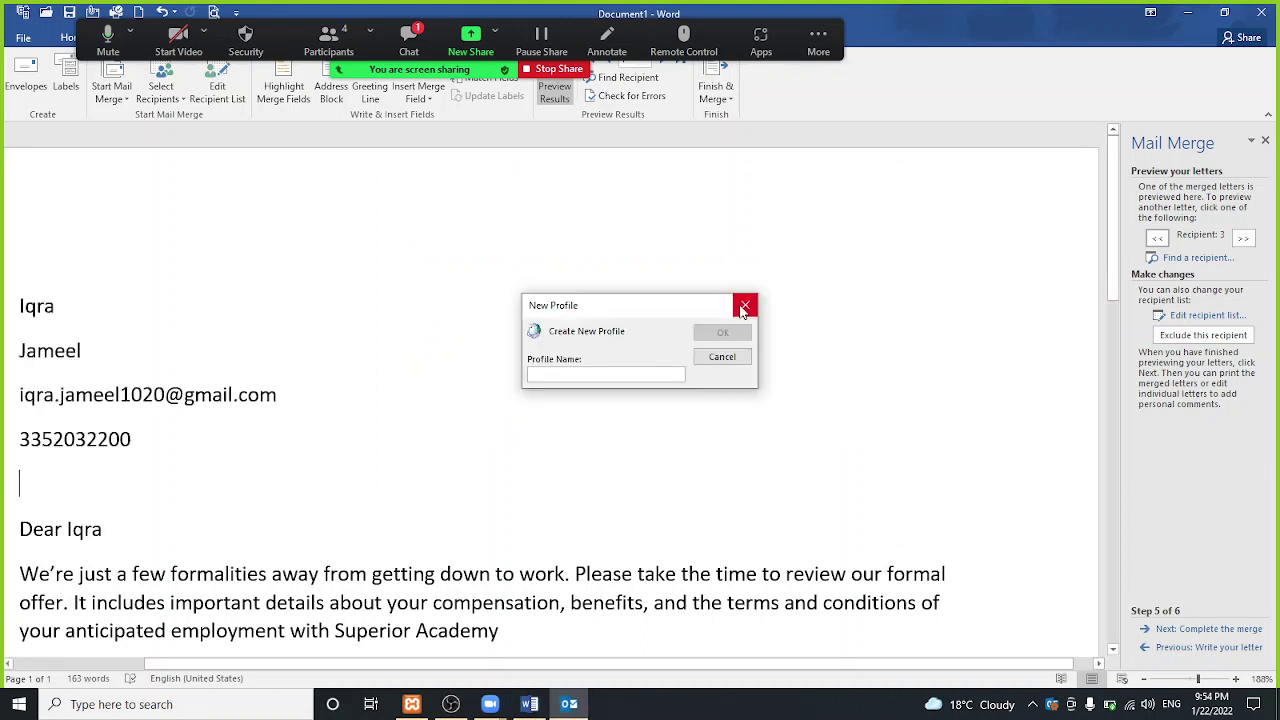
pyautogui.click(744, 307)
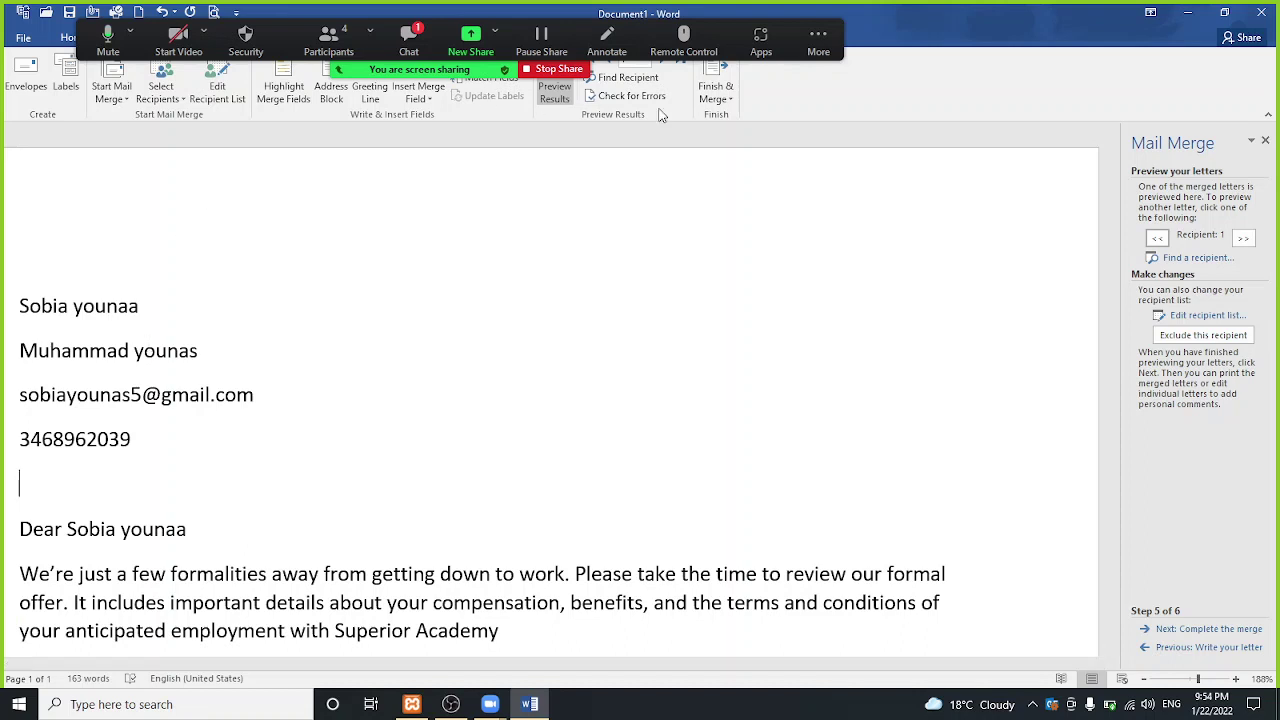
# Step: Print all merged letters to Microsoft Print to PDF, then cancel saving the output
pyautogui.click(710, 108)
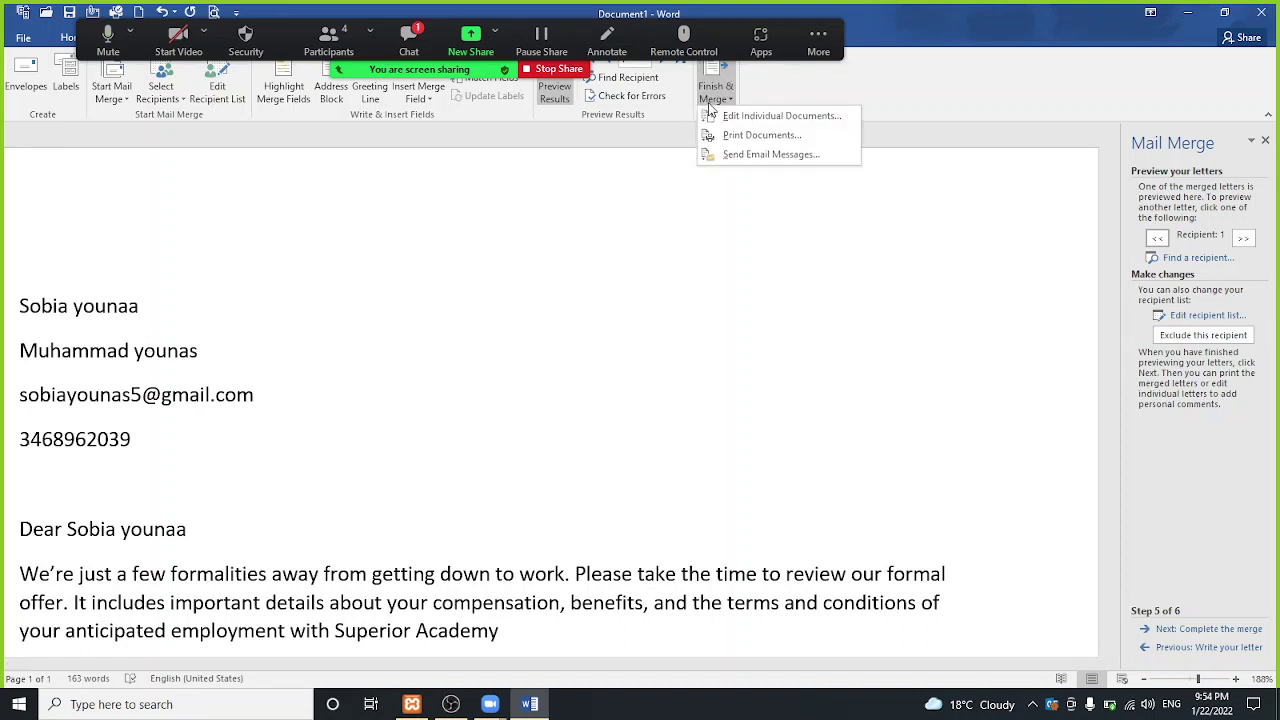
pyautogui.click(727, 144)
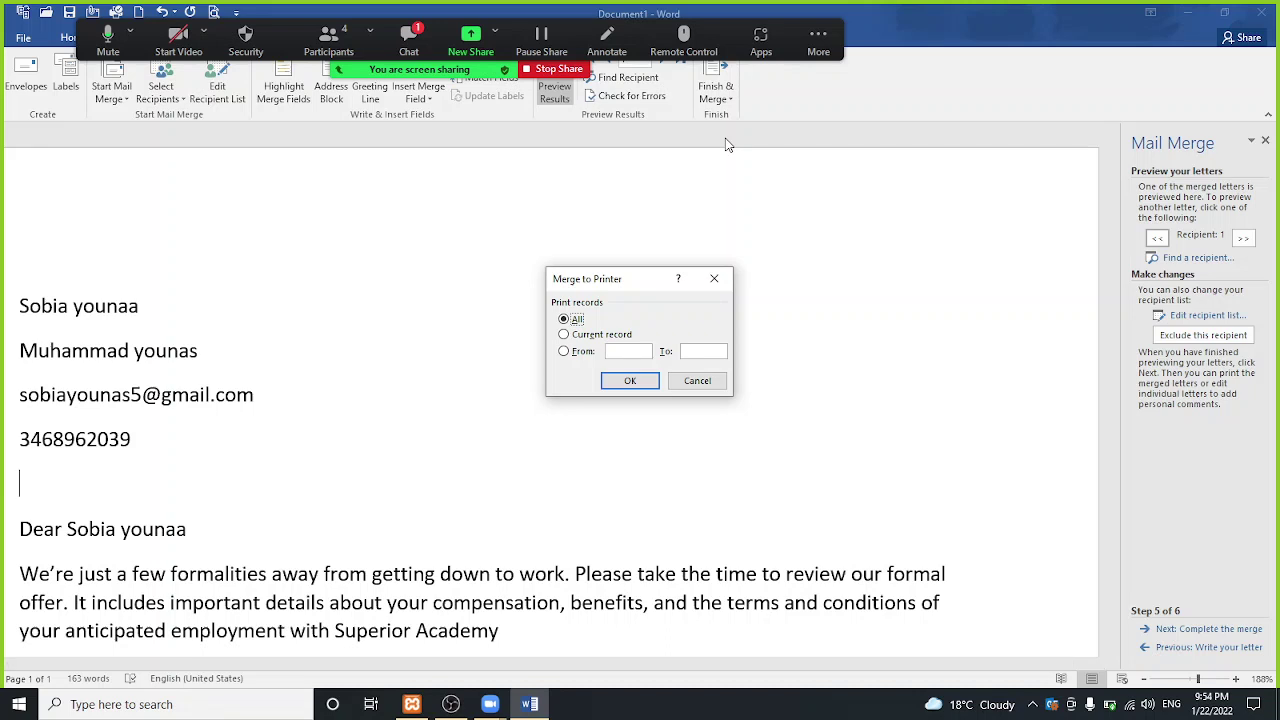
pyautogui.click(630, 381)
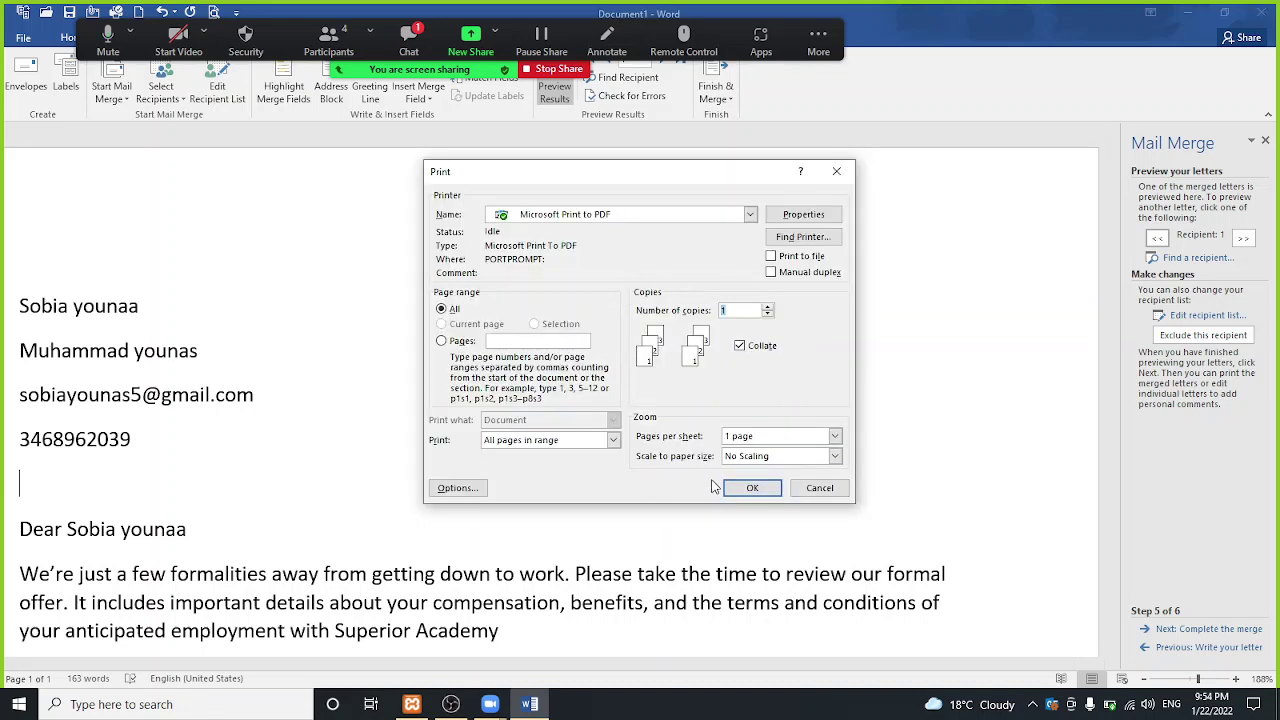
pyautogui.click(745, 488)
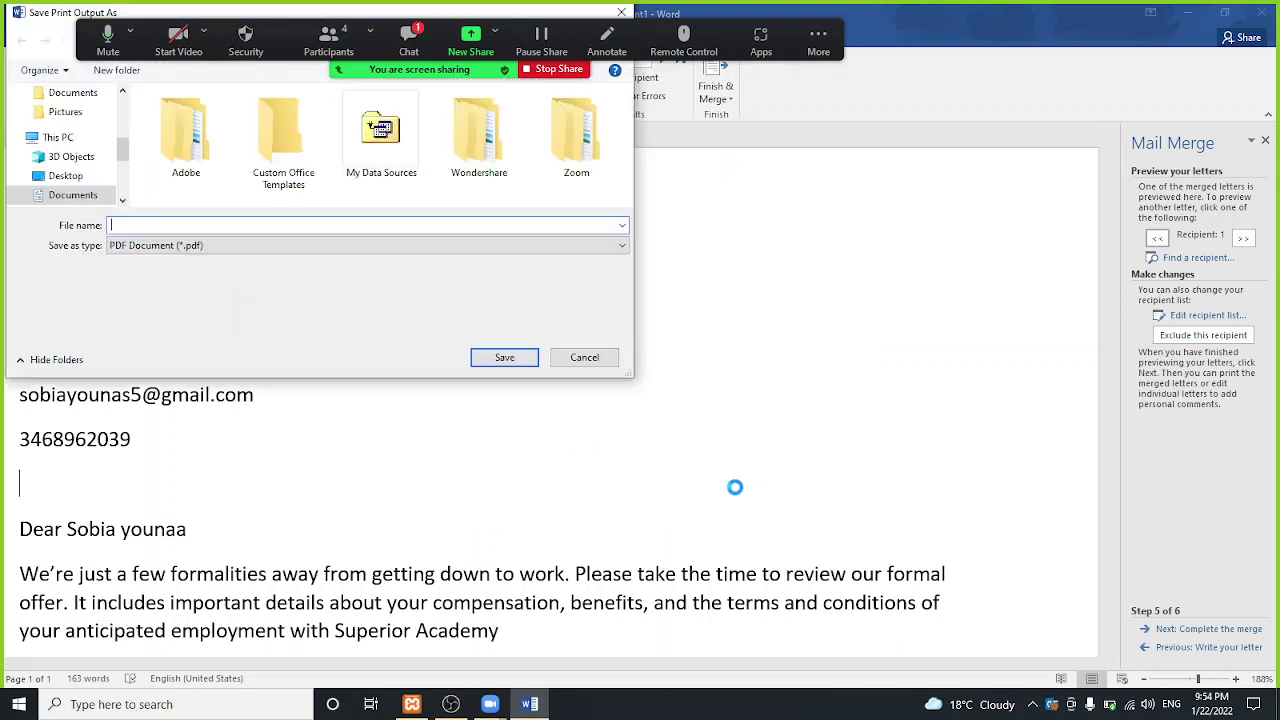
pyautogui.click(575, 358)
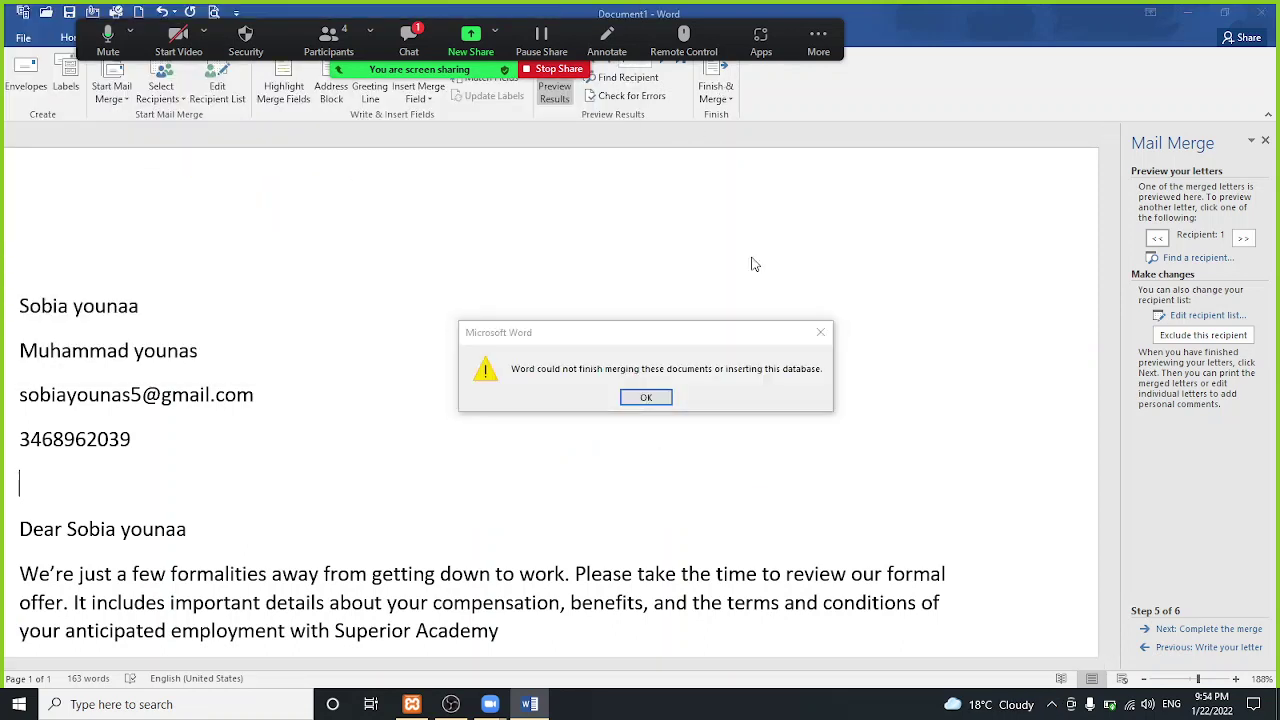
# Step: Dismiss the merge warning and merge all records into a new document, Letters1
pyautogui.click(820, 332)
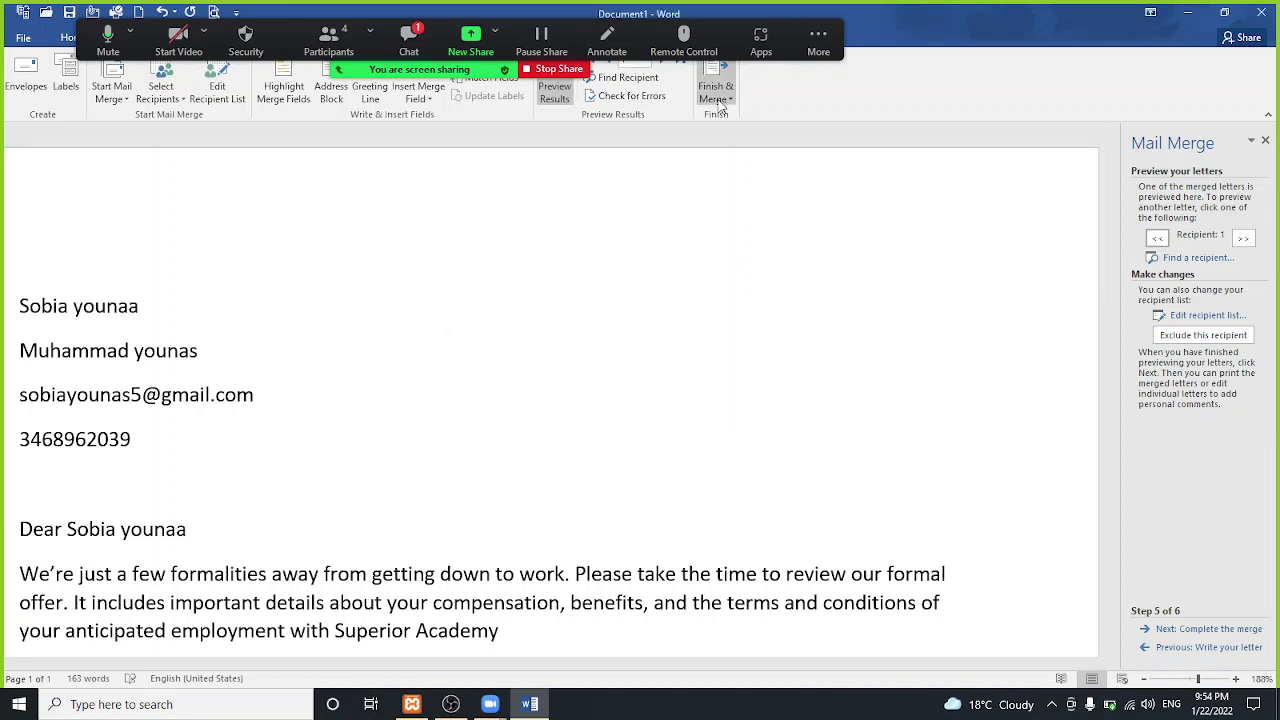
pyautogui.click(720, 95)
pyautogui.click(727, 117)
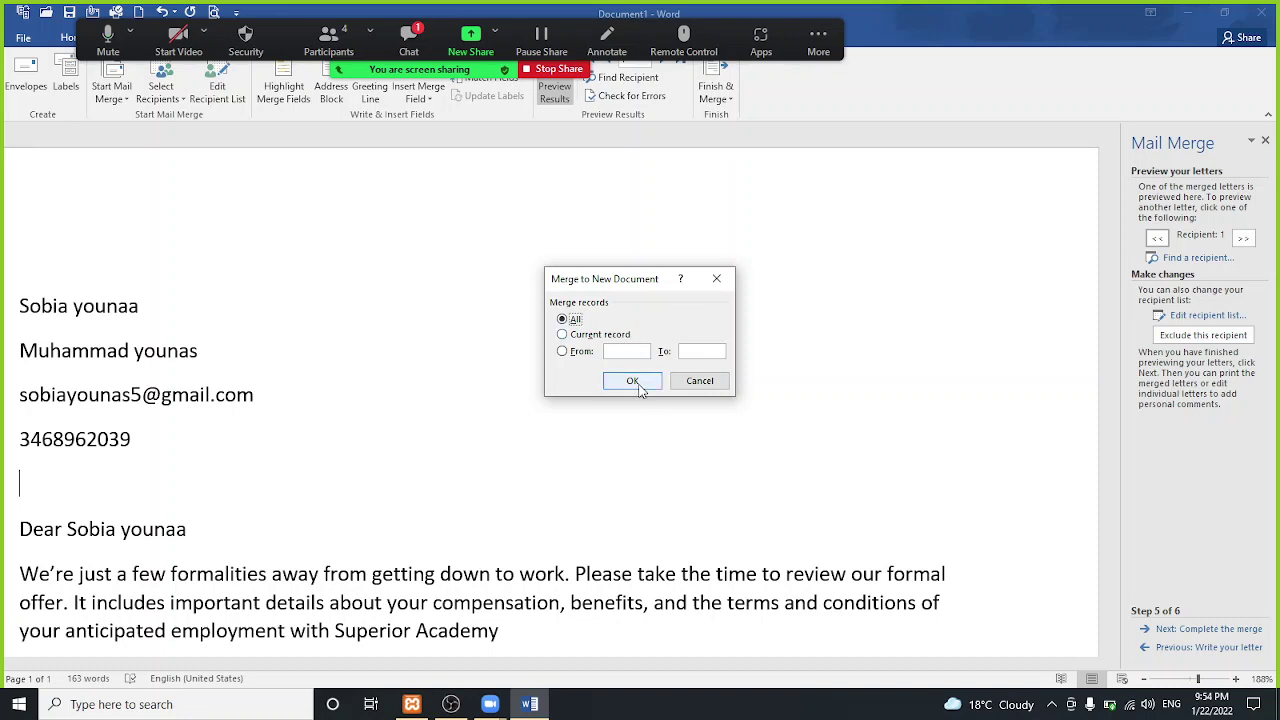
pyautogui.click(632, 381)
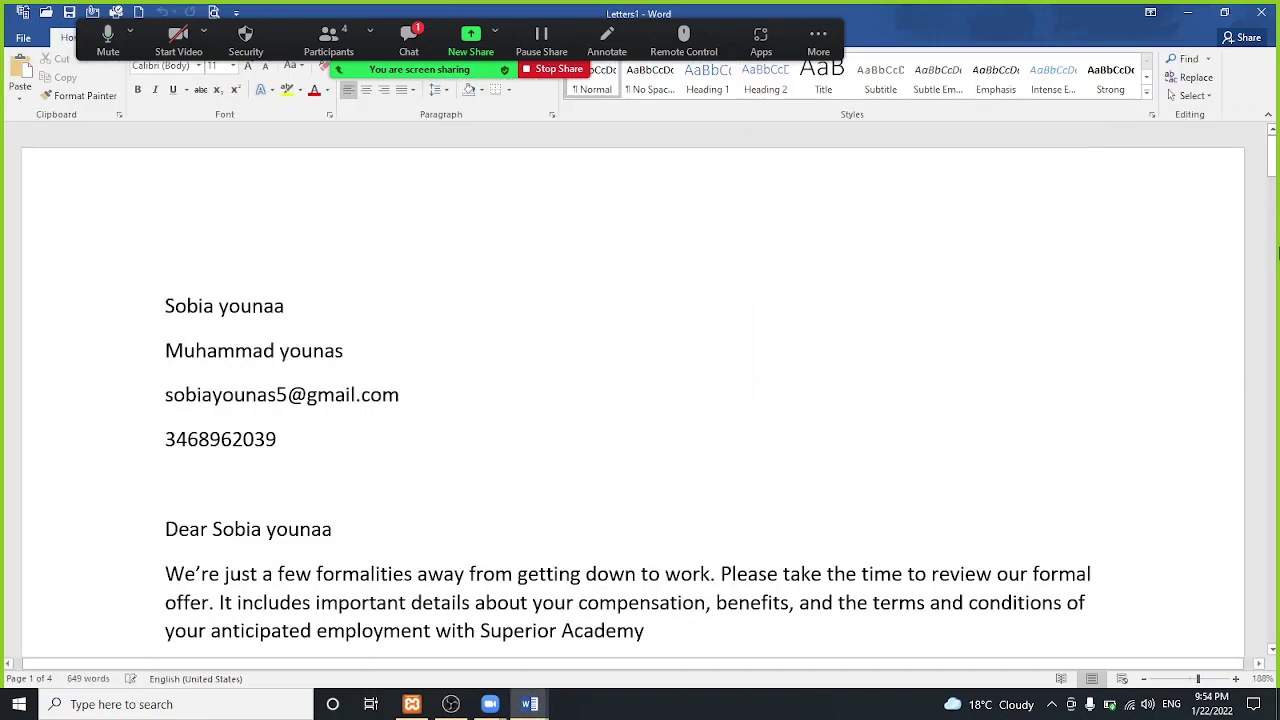
pyautogui.moveTo(1274, 172)
pyautogui.mouseDown()
pyautogui.moveTo(1274, 578)
pyautogui.moveTo(1273, 135)
pyautogui.mouseUp()
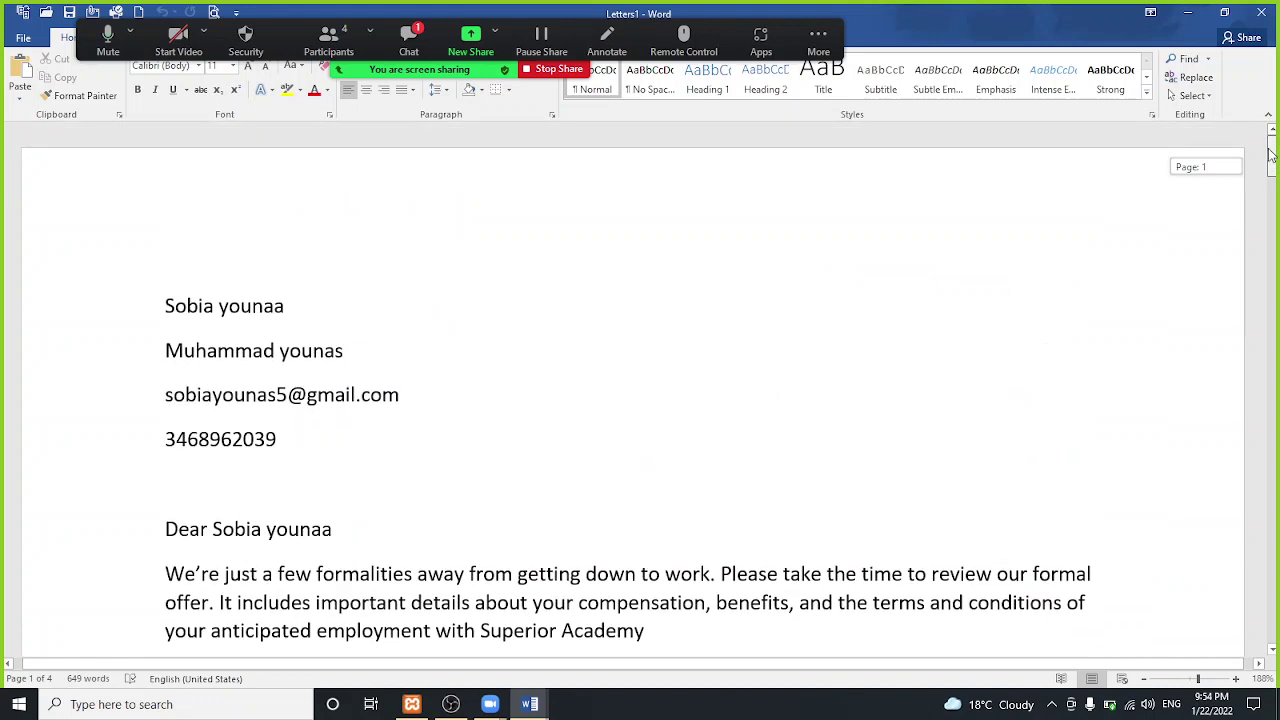
# Step: Open the Zoom meeting chat, move it lower, and minimize Letters1
pyautogui.click(410, 38)
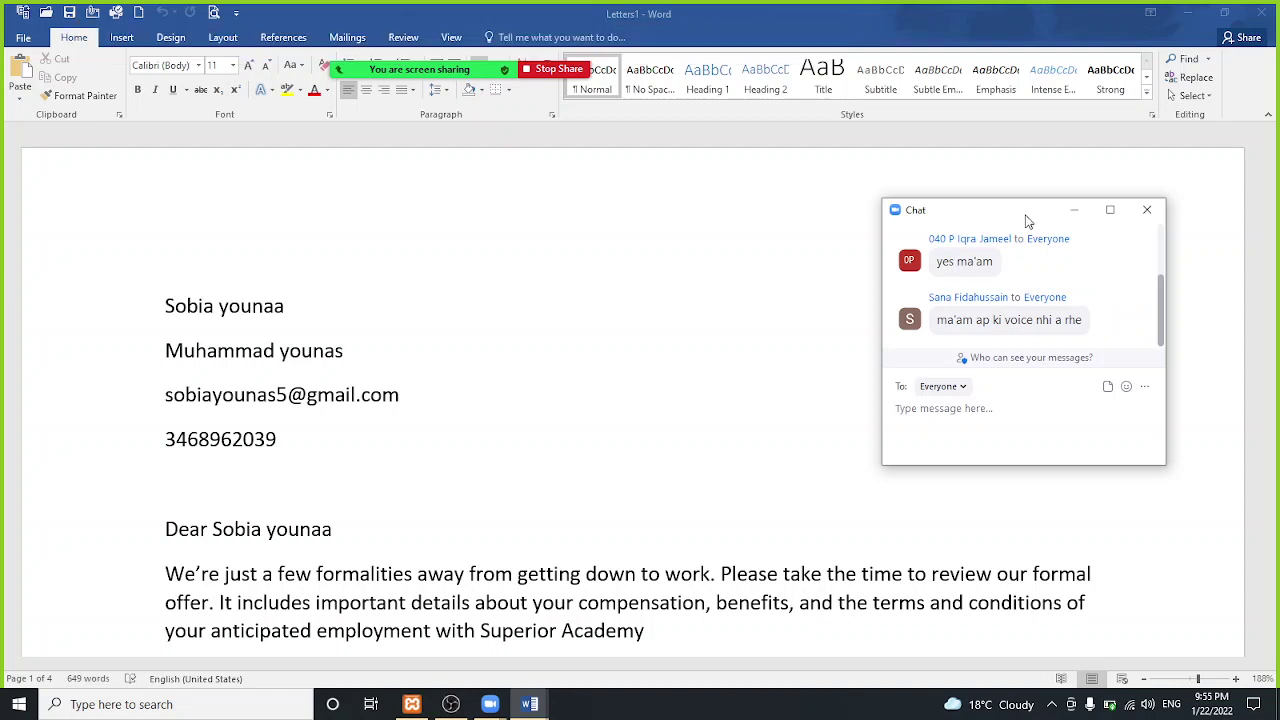
pyautogui.moveTo(1028, 220)
pyautogui.mouseDown()
pyautogui.moveTo(1075, 412)
pyautogui.moveTo(1117, 485)
pyautogui.mouseUp()
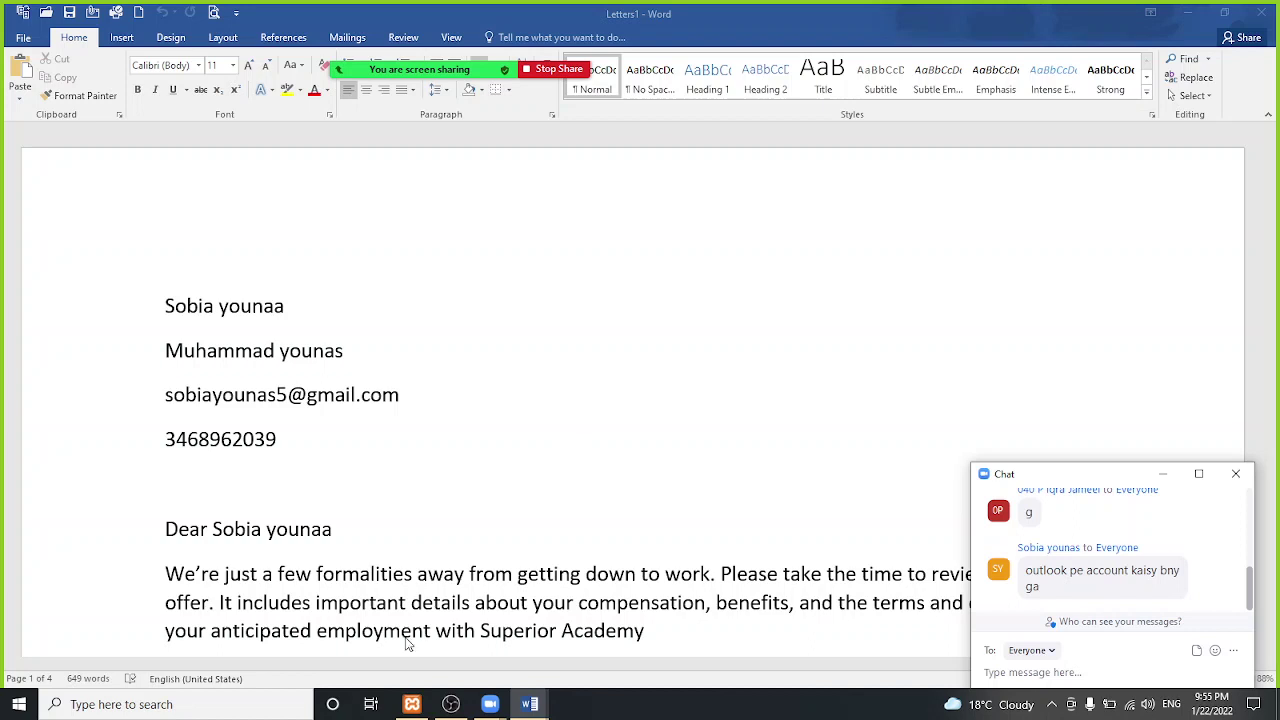
pyautogui.click(1189, 13)
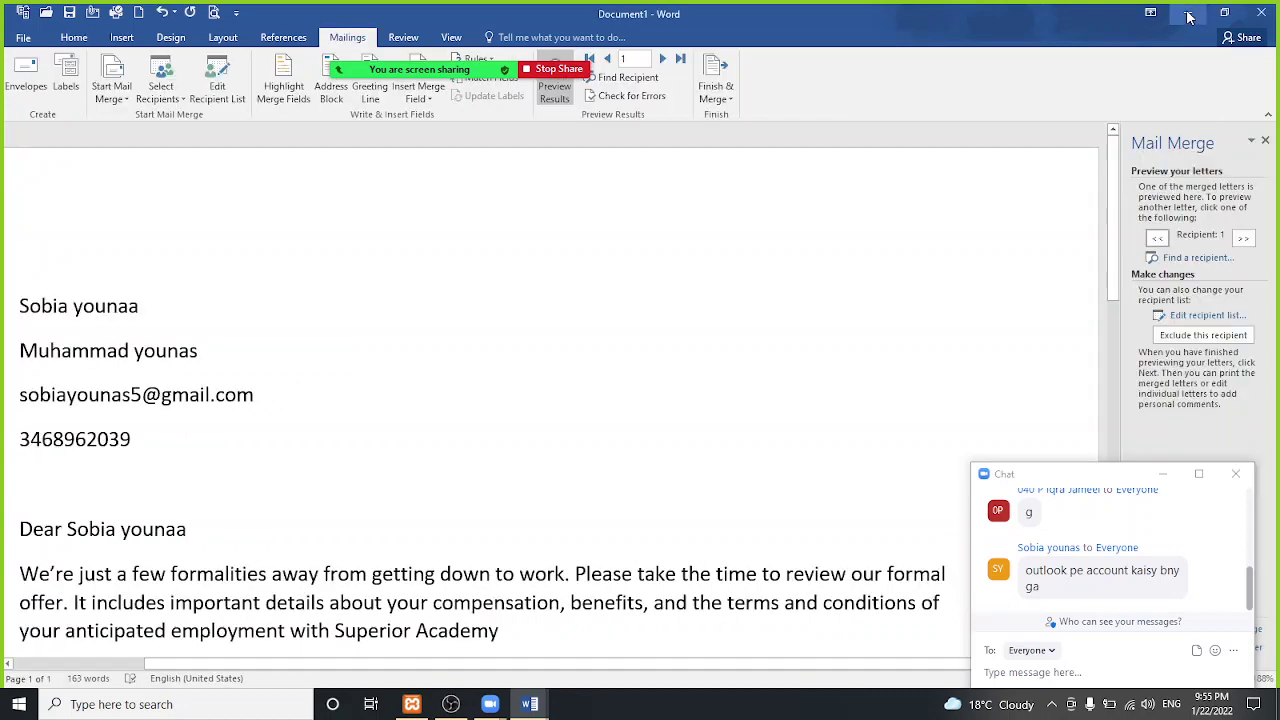
# Step: Launch Outlook 2016 from Windows search and create a new profile with the user's name
pyautogui.click(1189, 13)
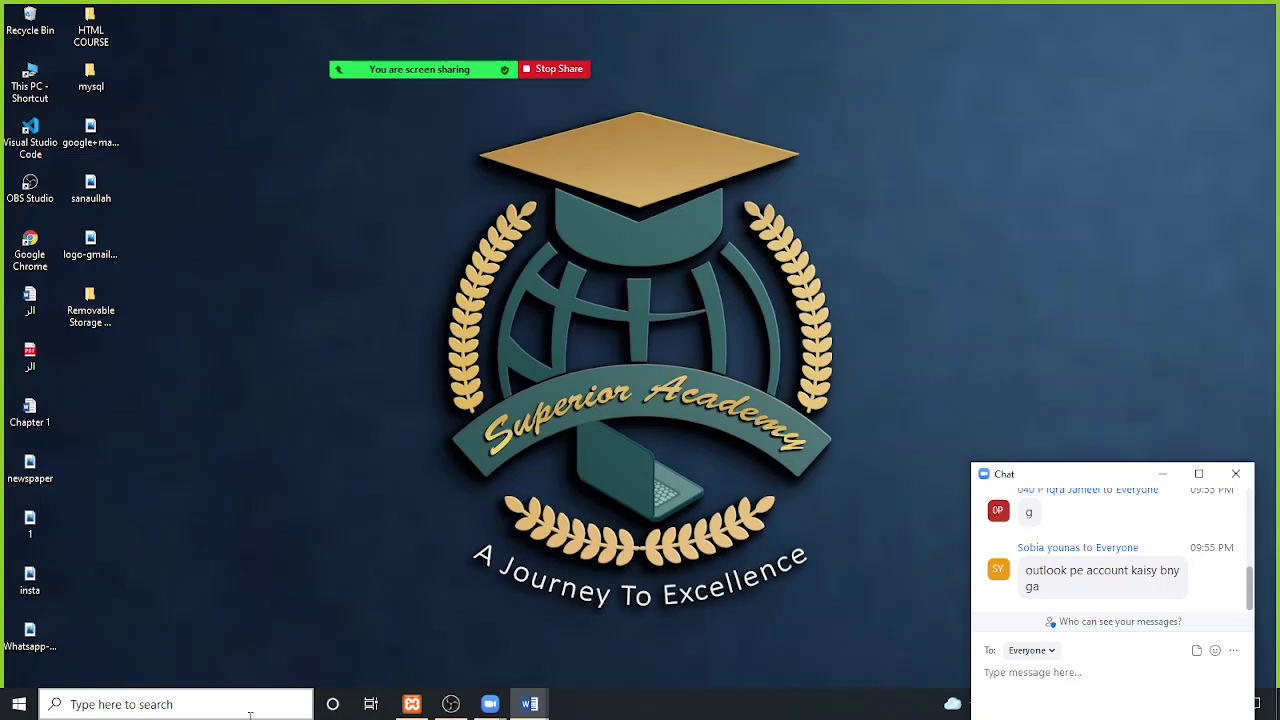
pyautogui.click(250, 704)
pyautogui.write('ou')
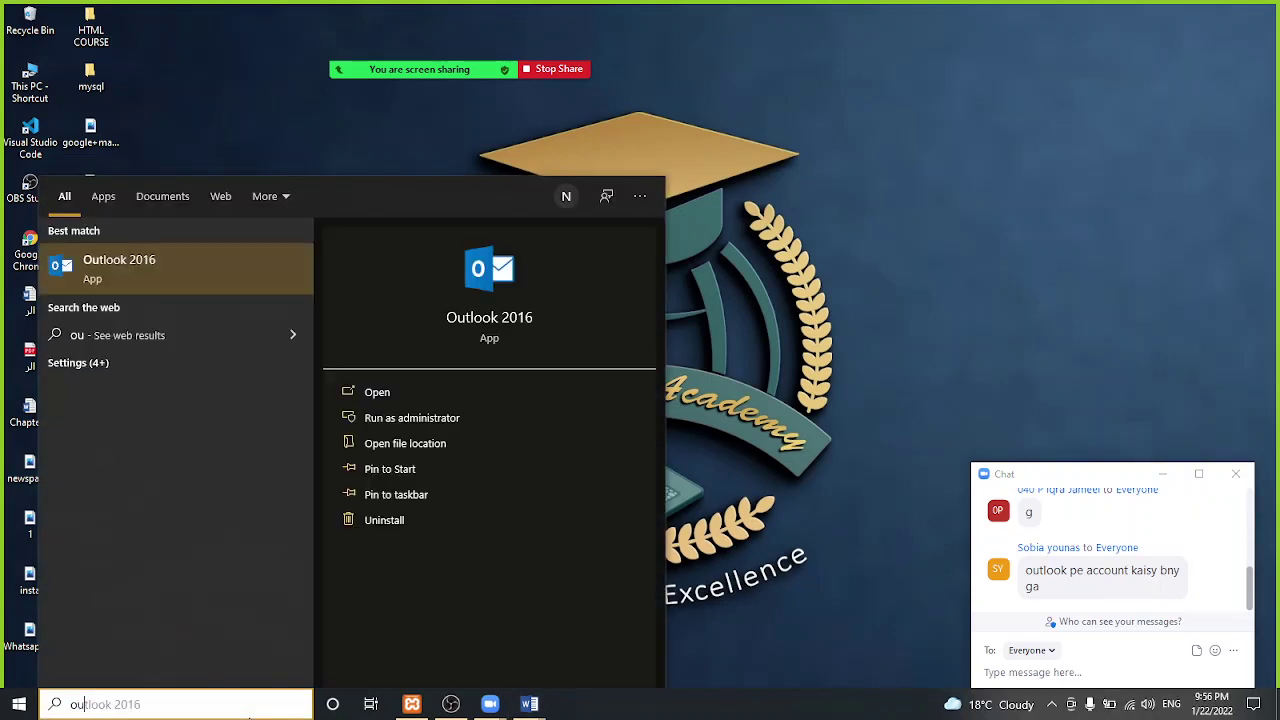
pyautogui.press('Return')
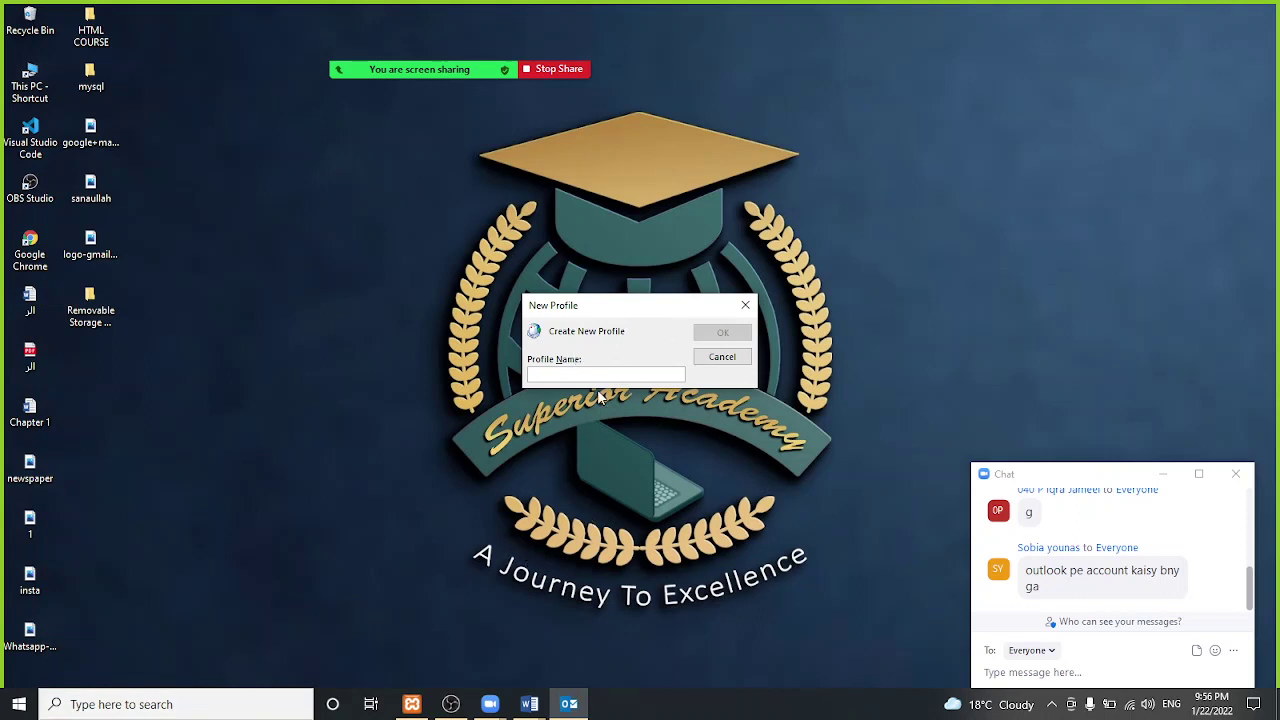
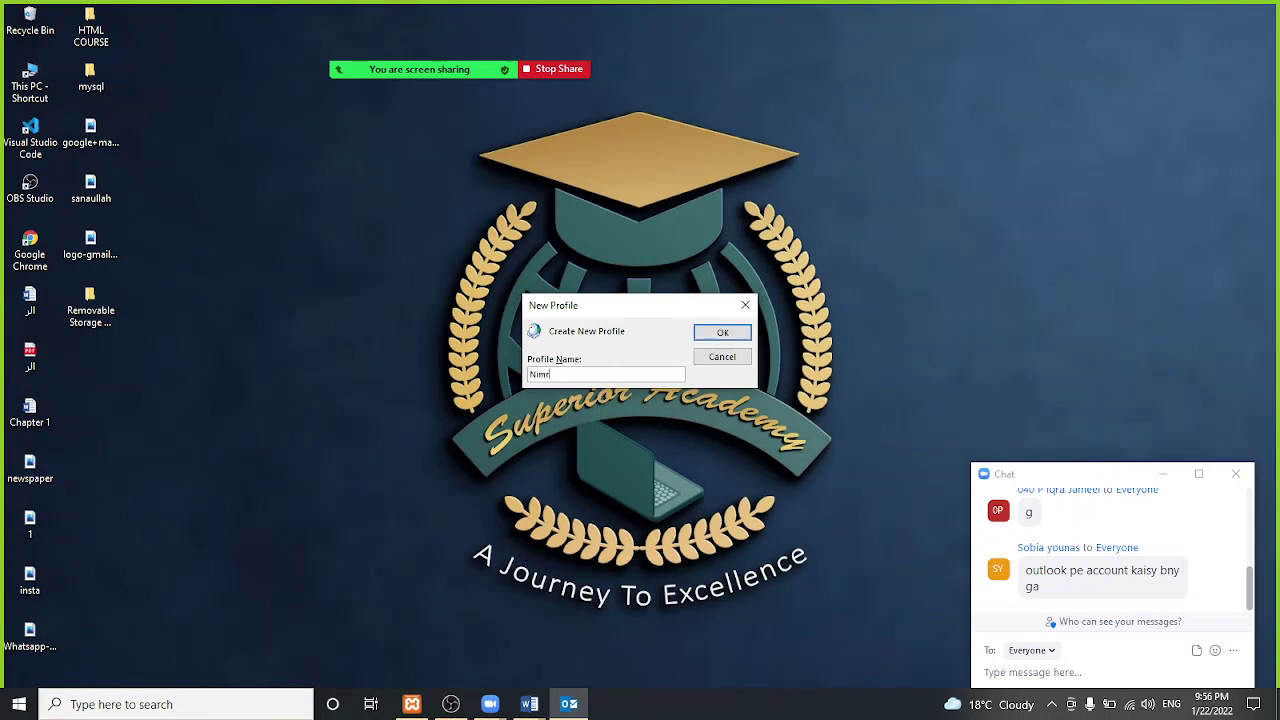
pyautogui.click(739, 333)
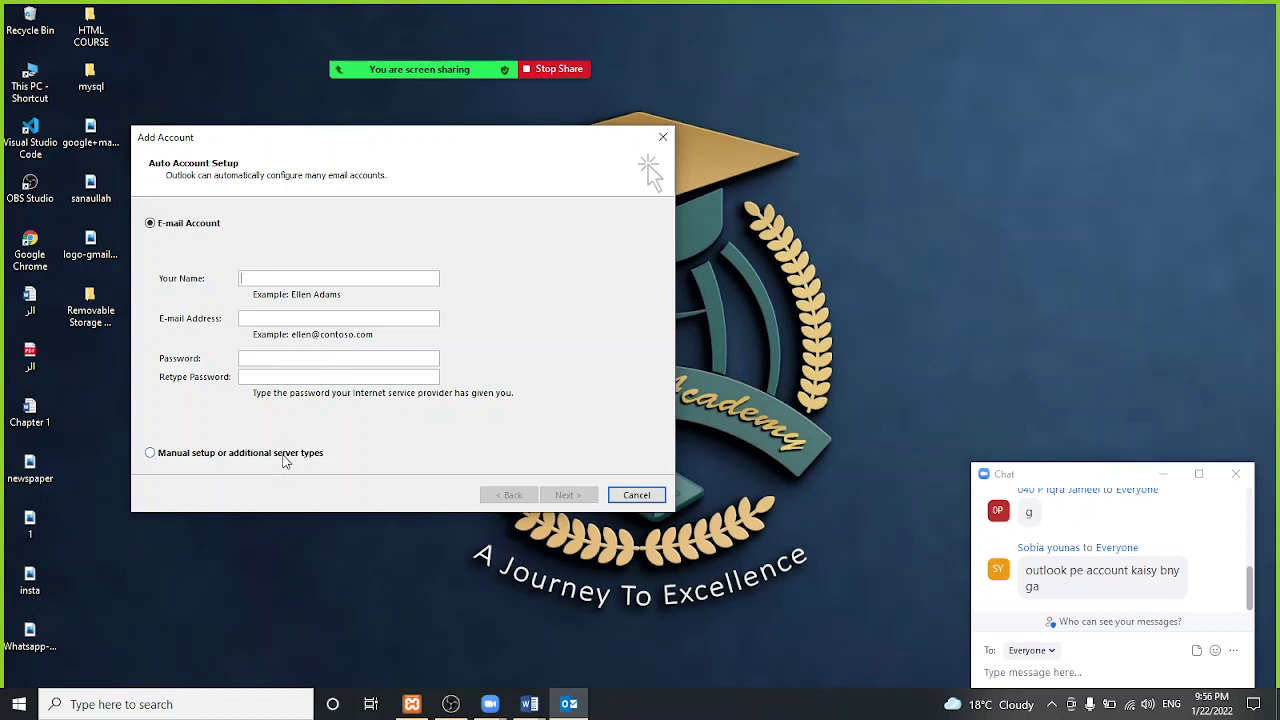
# Step: Enter the account holder's name, e-mail and password, then choose manual setup
pyautogui.click(311, 280)
pyautogui.write('N')
pyautogui.write('mra')
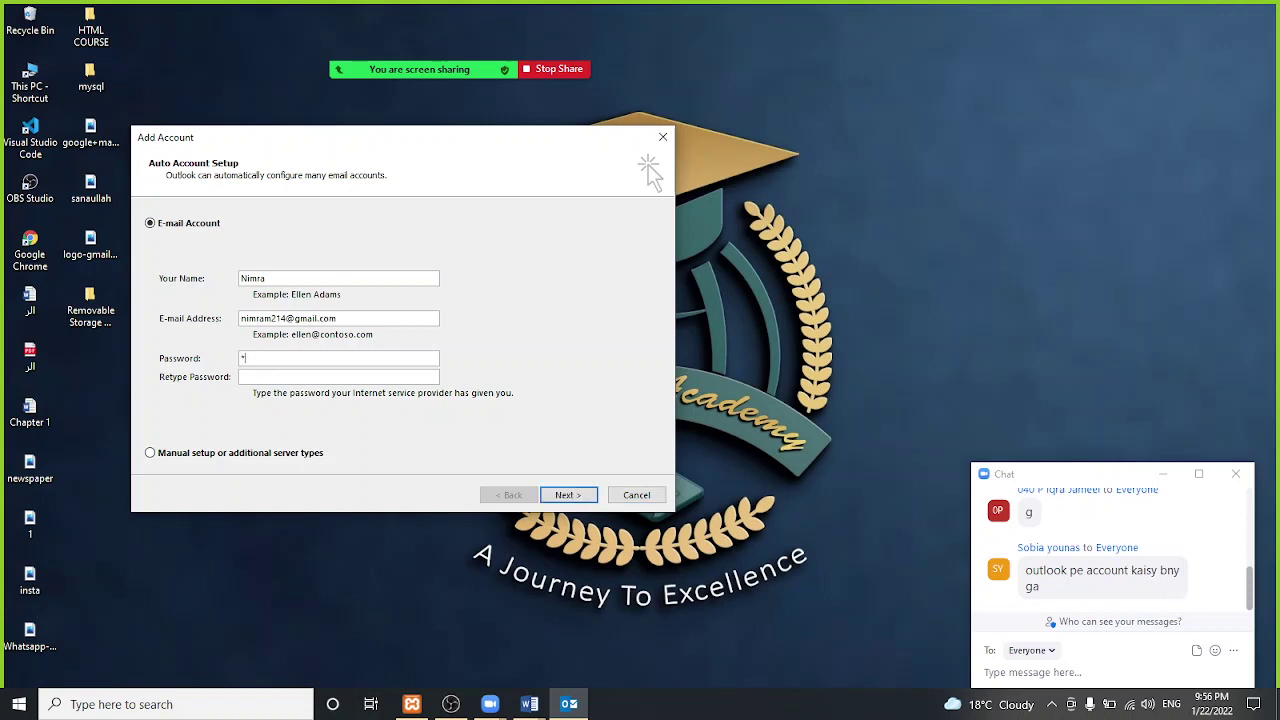
pyautogui.write('******')
pyautogui.click(250, 376)
pyautogui.write('*')
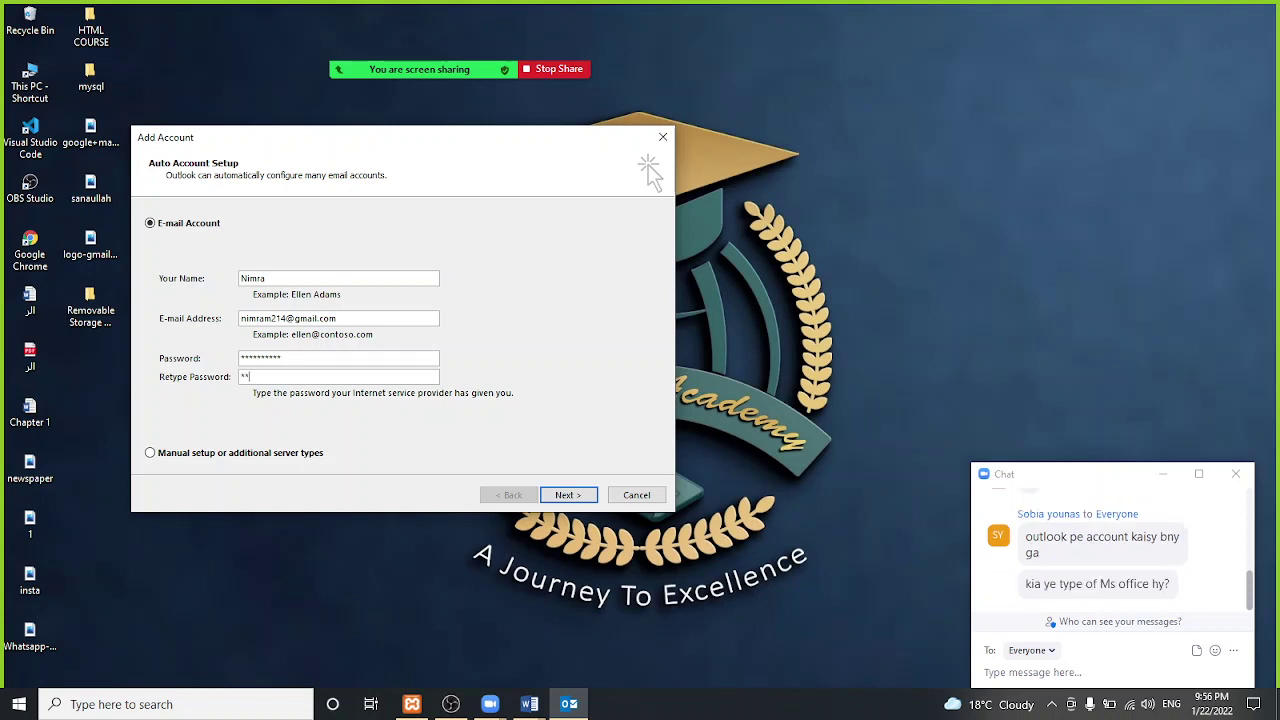
pyautogui.write('******')
pyautogui.click(150, 453)
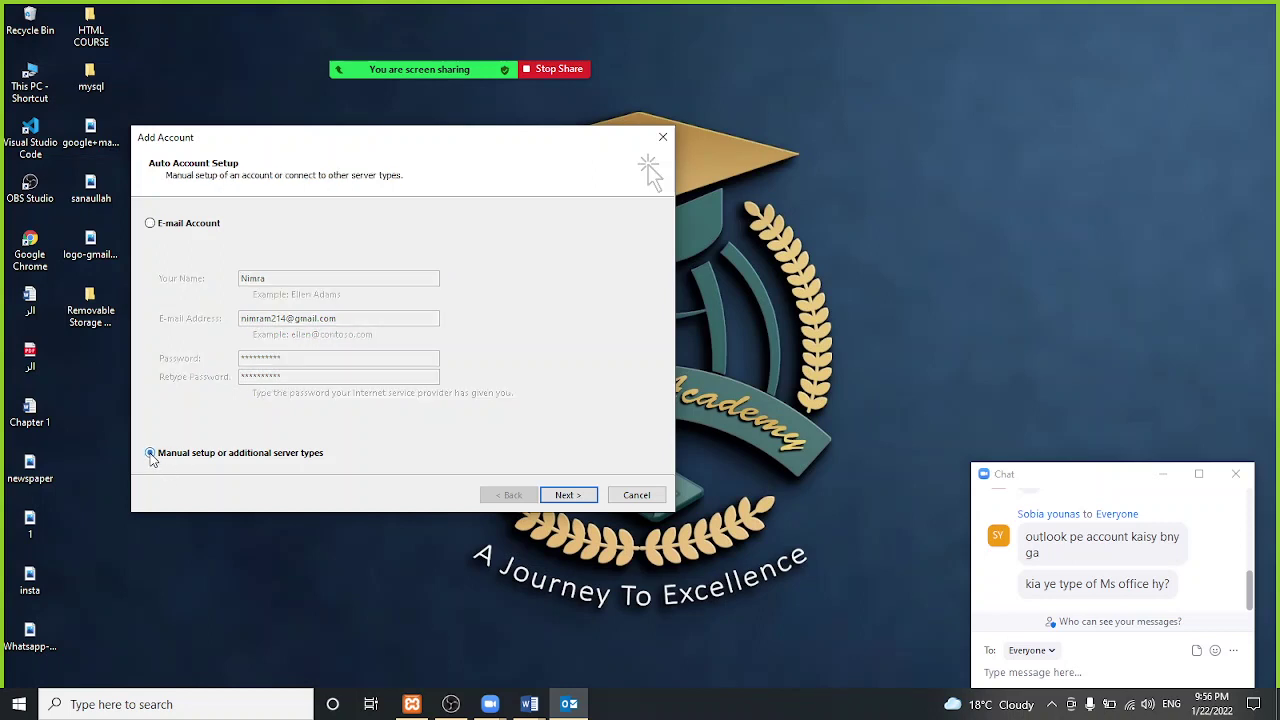
pyautogui.click(565, 497)
# Step: Fill in the user's name, e-mail address and password on the server settings page
pyautogui.click(565, 497)
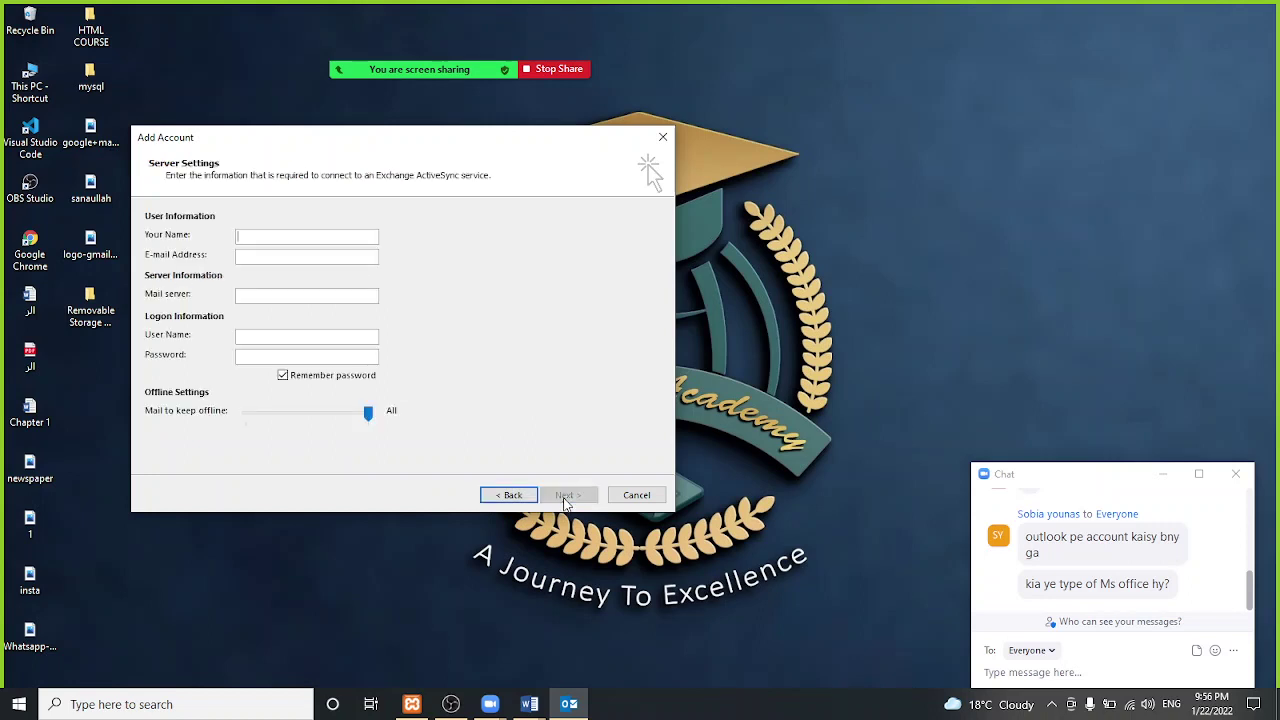
pyautogui.click(290, 236)
pyautogui.write('Ni')
pyautogui.write('mr')
pyautogui.write('a')
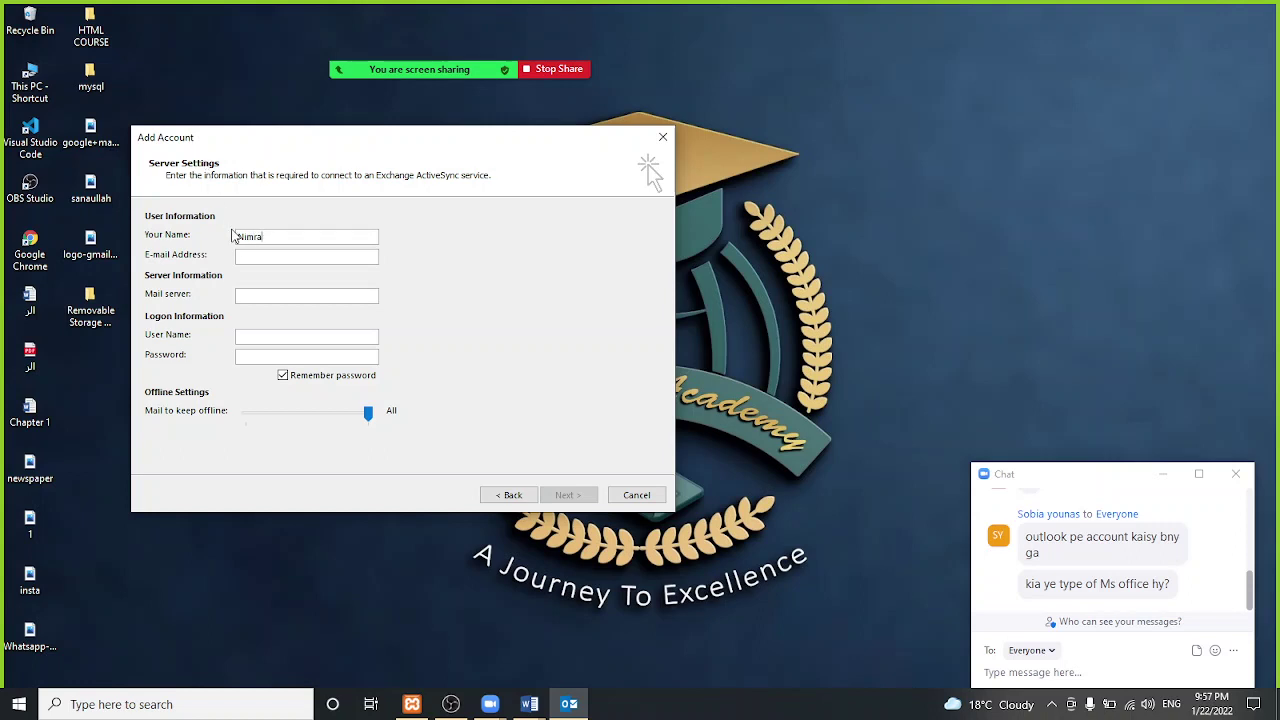
pyautogui.click(245, 296)
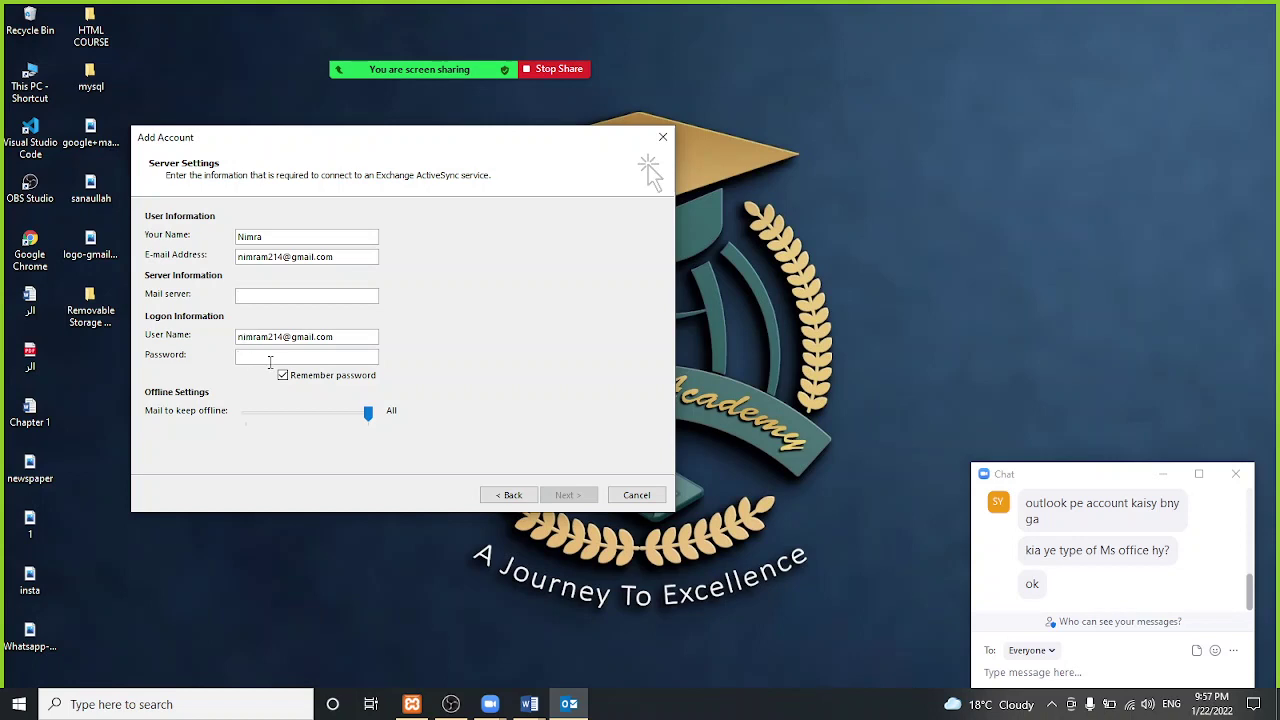
pyautogui.click(269, 358)
pyautogui.click(314, 299)
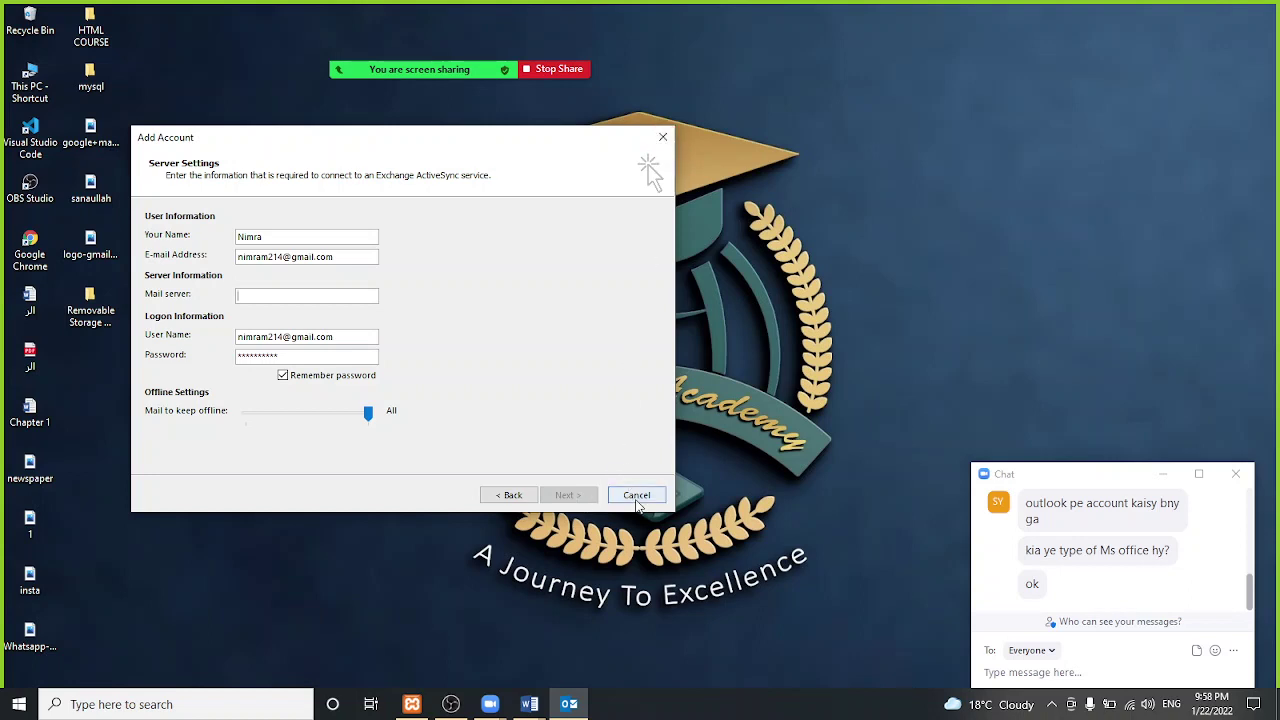
# Step: Cancel adding the account, accept a profile without e-mail, and exit the setup wizard
pyautogui.click(637, 497)
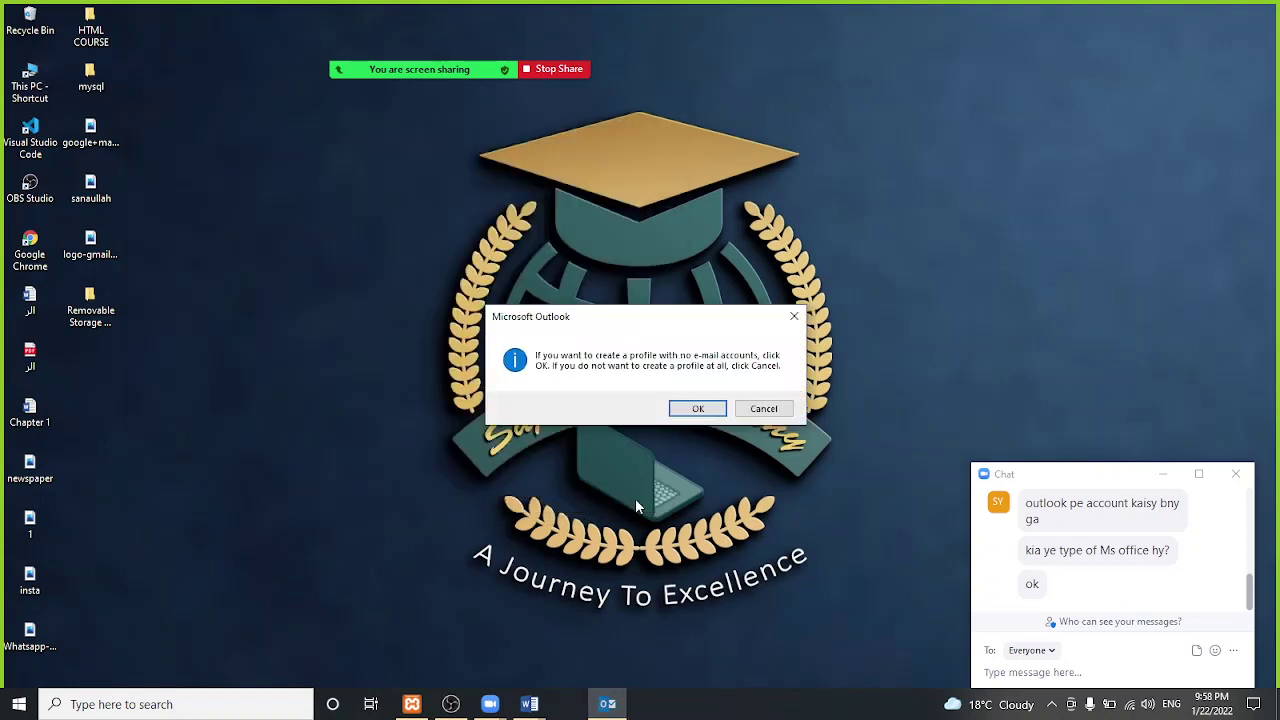
pyautogui.click(698, 409)
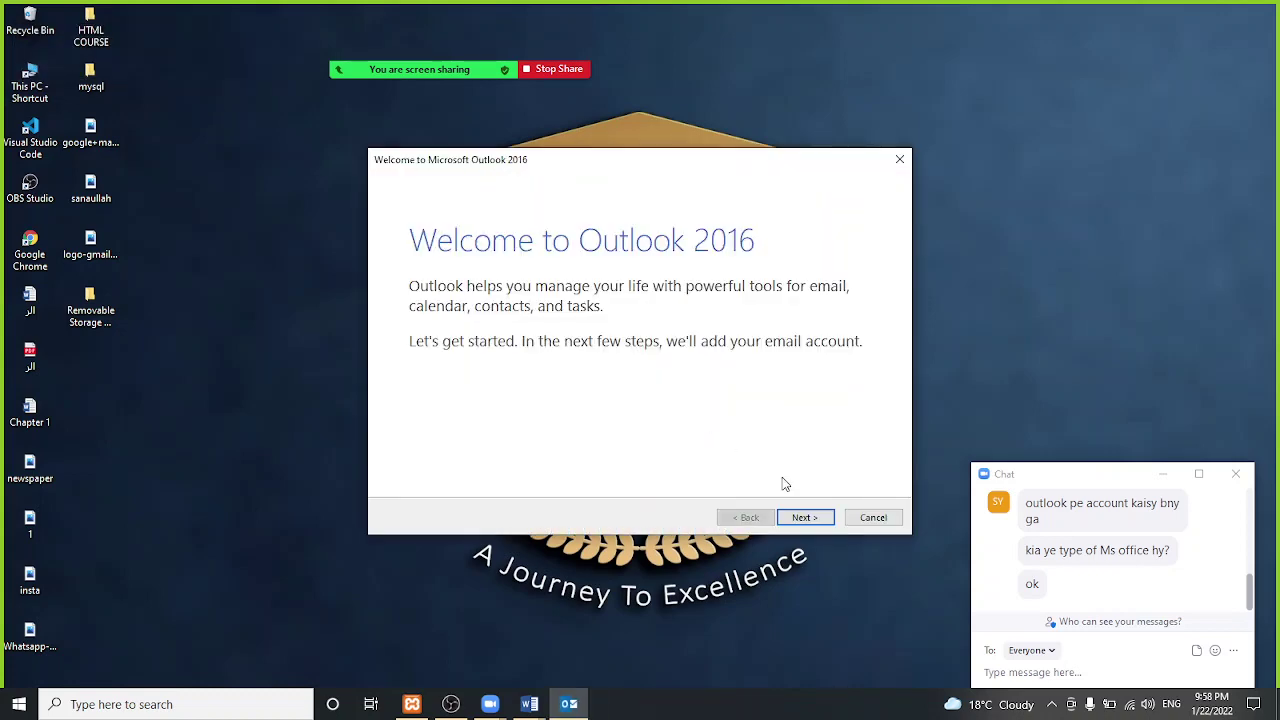
pyautogui.click(862, 517)
pyautogui.click(614, 398)
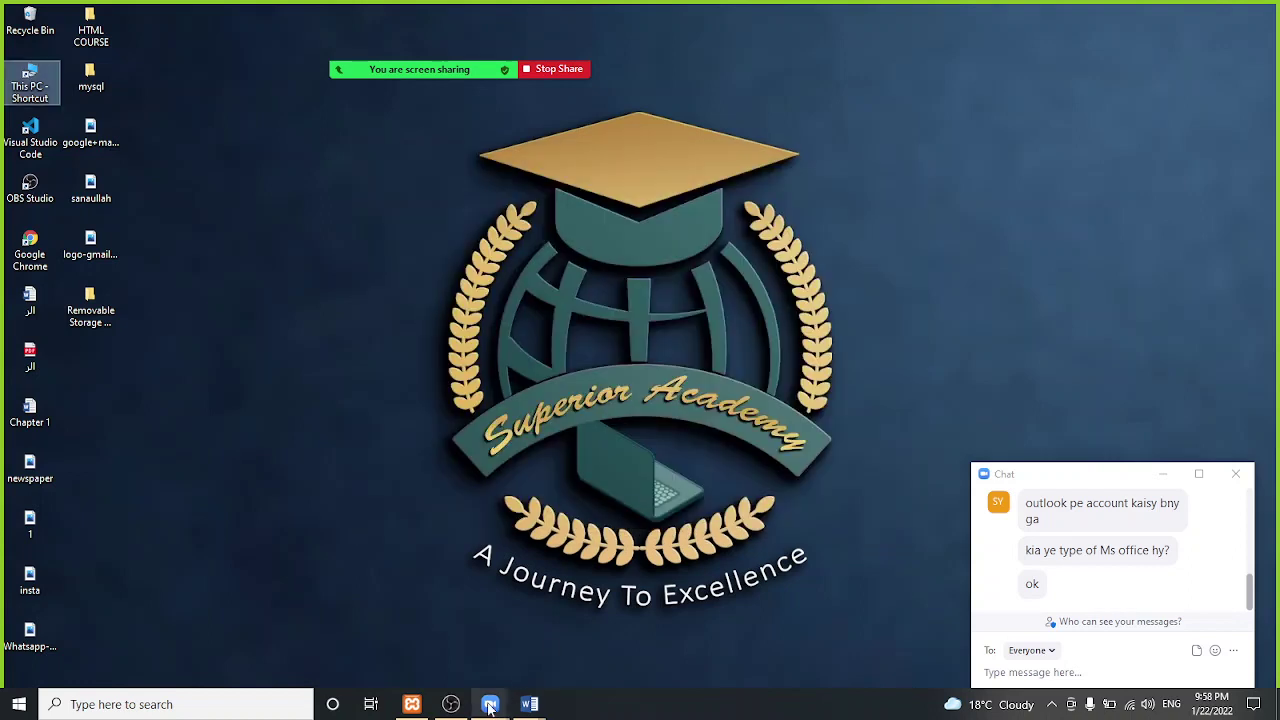
# Step: Bring Document1 back to the front and dismiss the Zoom time-limit warning
pyautogui.moveTo(530, 705)
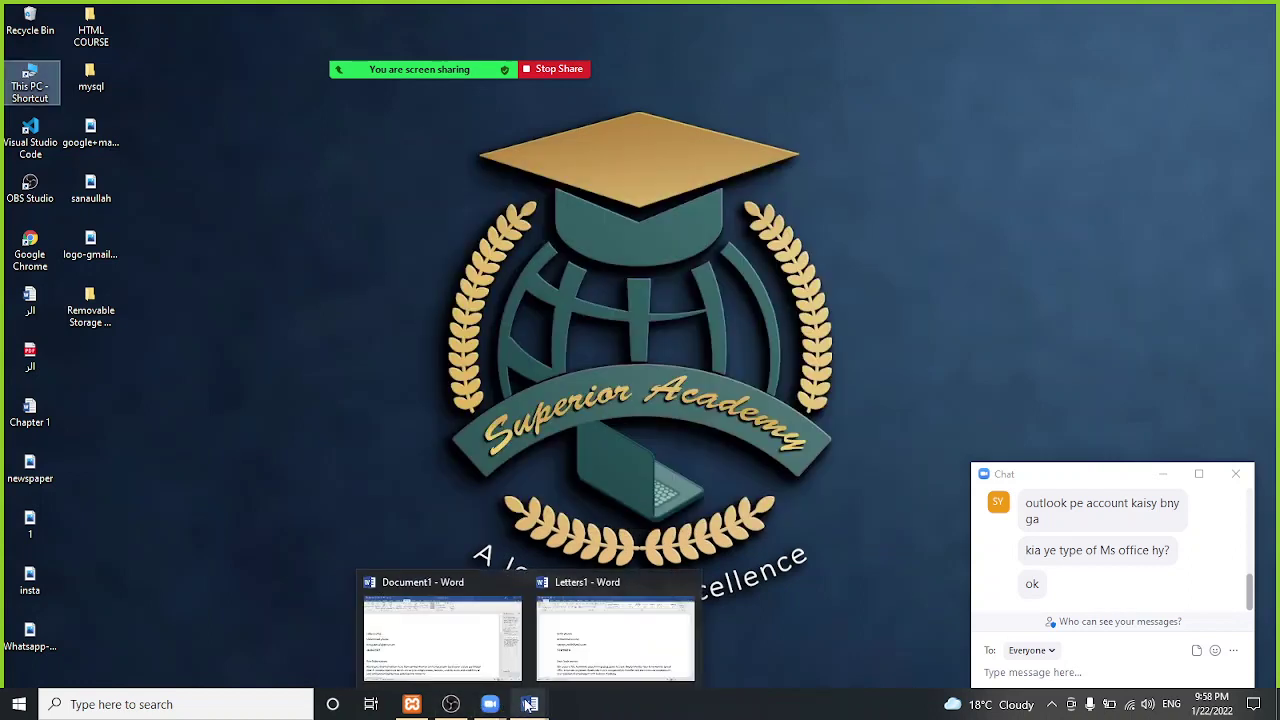
pyautogui.click(453, 645)
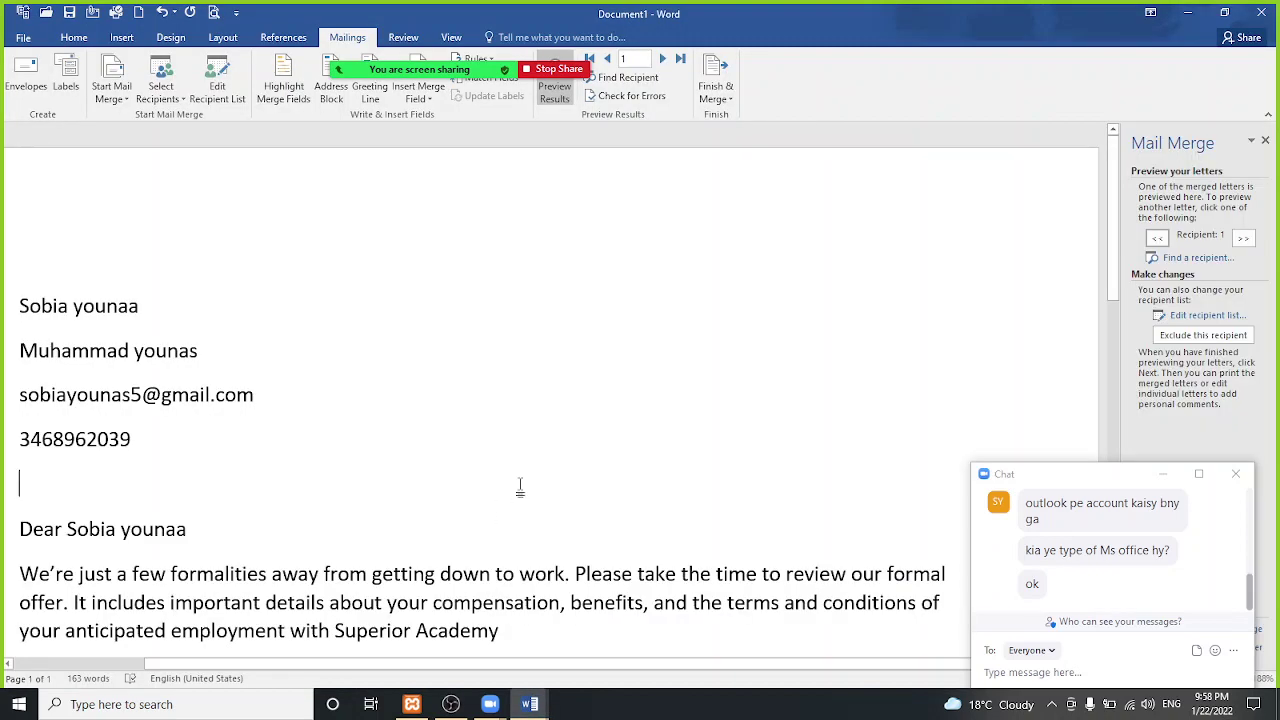
pyautogui.click(520, 487)
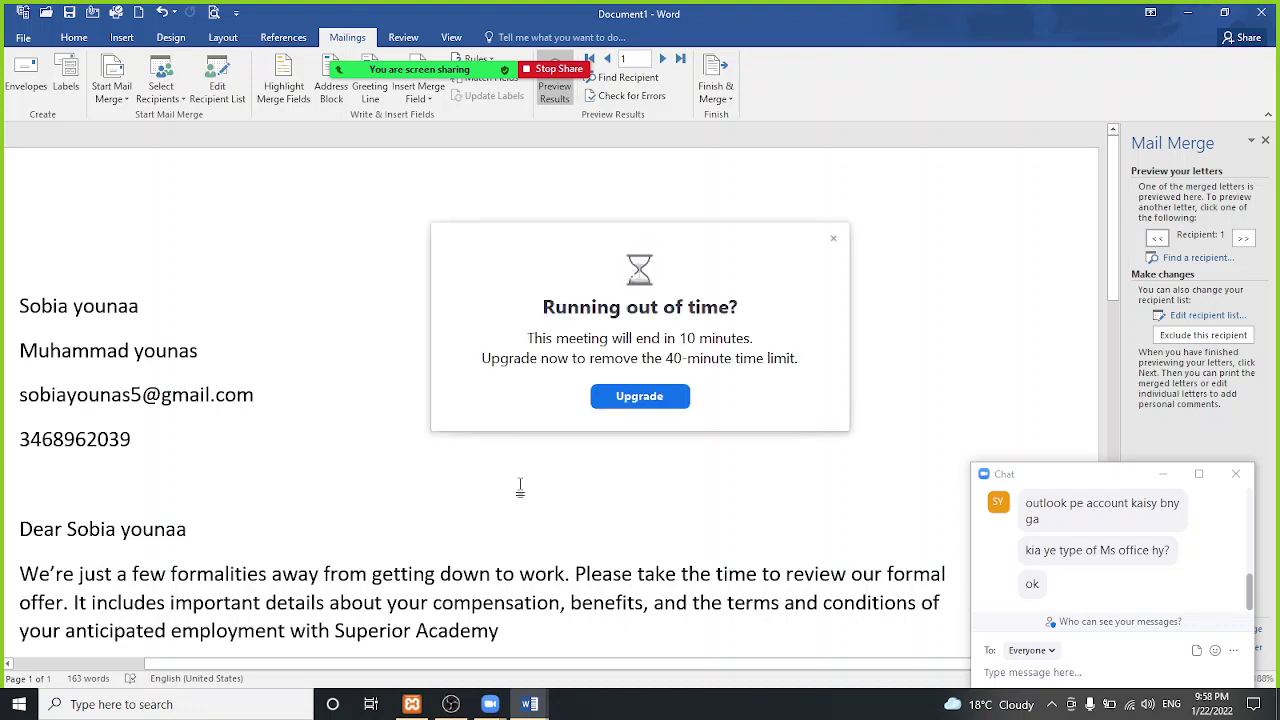
pyautogui.click(832, 241)
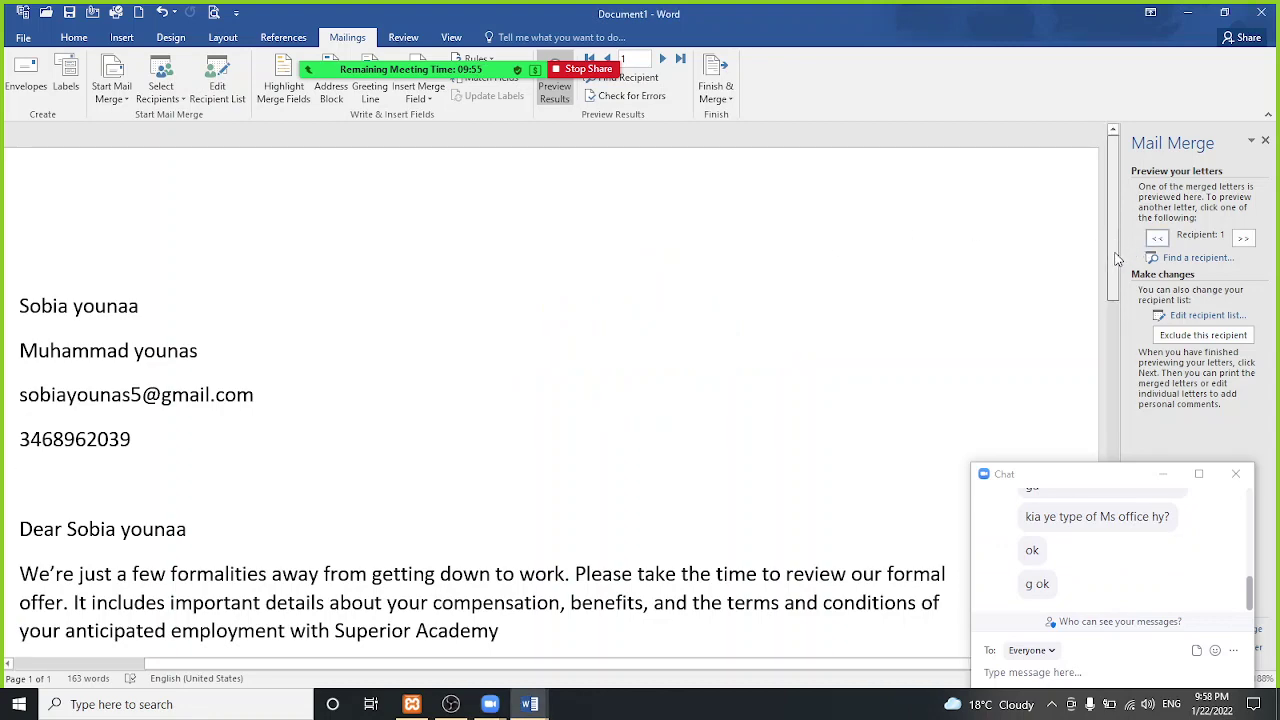
pyautogui.moveTo(1117, 259)
pyautogui.mouseDown()
pyautogui.moveTo(1097, 432)
pyautogui.moveTo(1103, 224)
pyautogui.mouseUp()
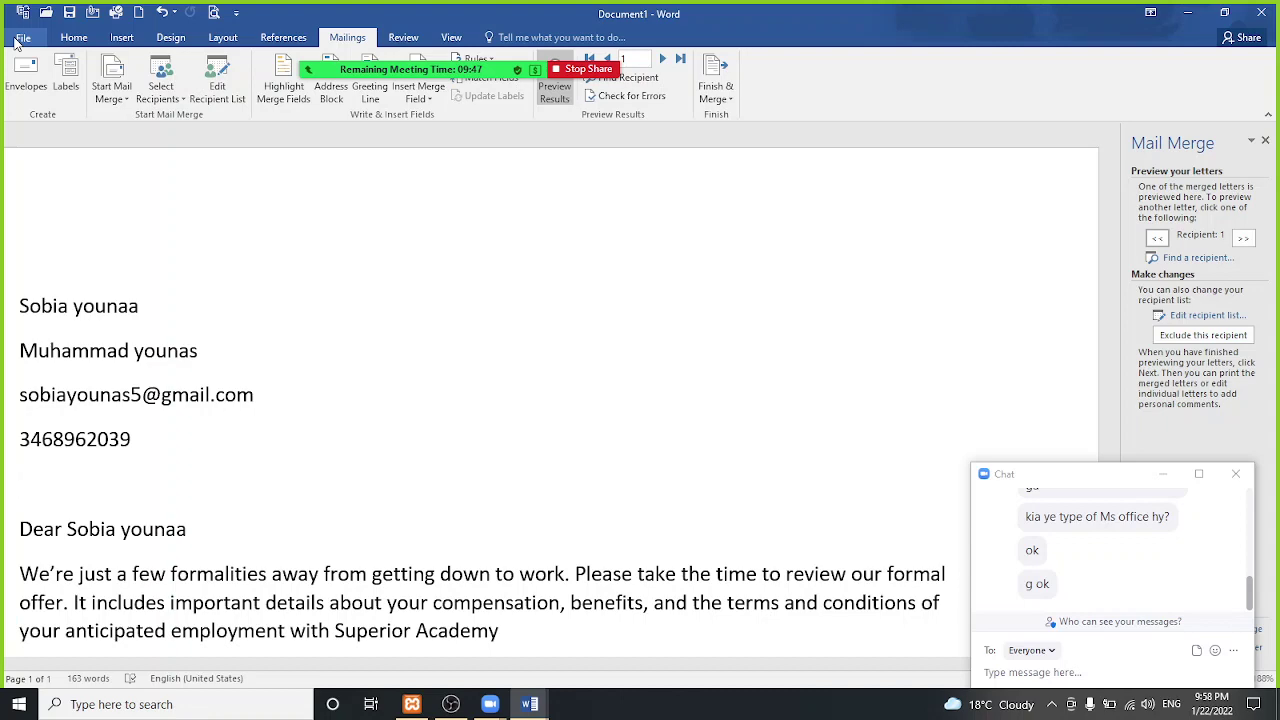
# Step: View the File Info page a few times, returning each time, then show the Home ribbon
pyautogui.click(17, 42)
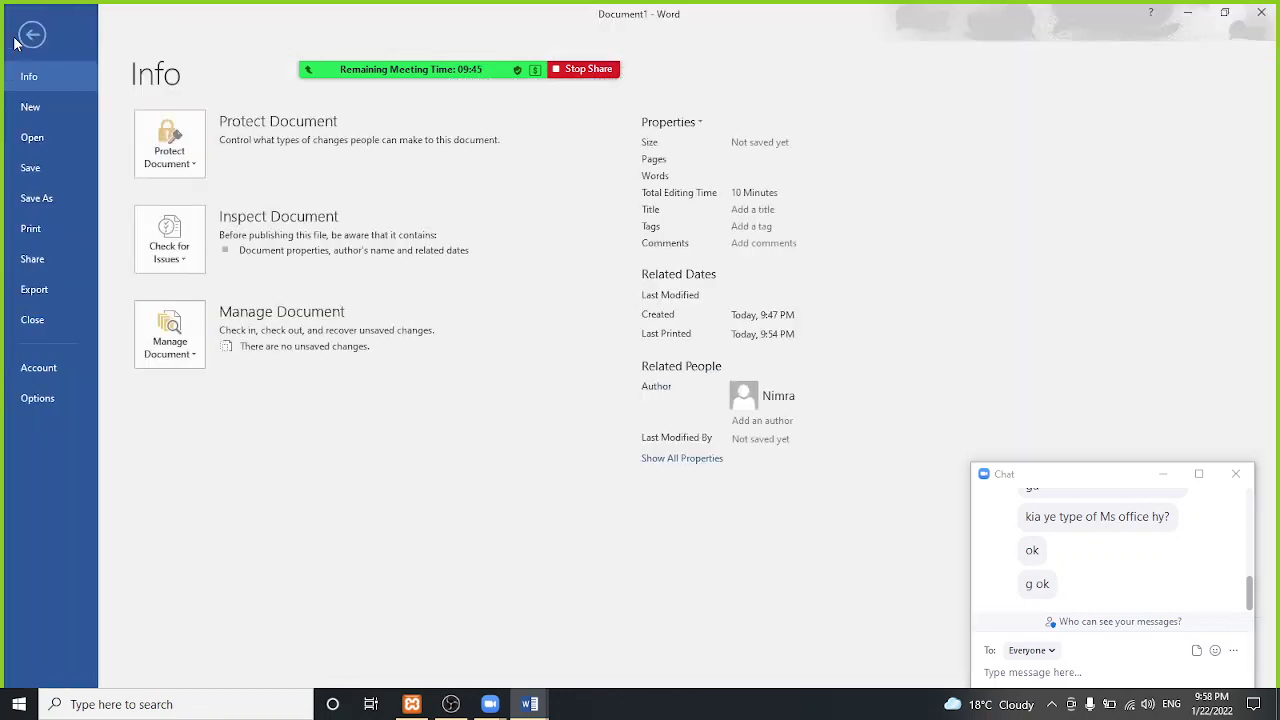
pyautogui.press('Escape')
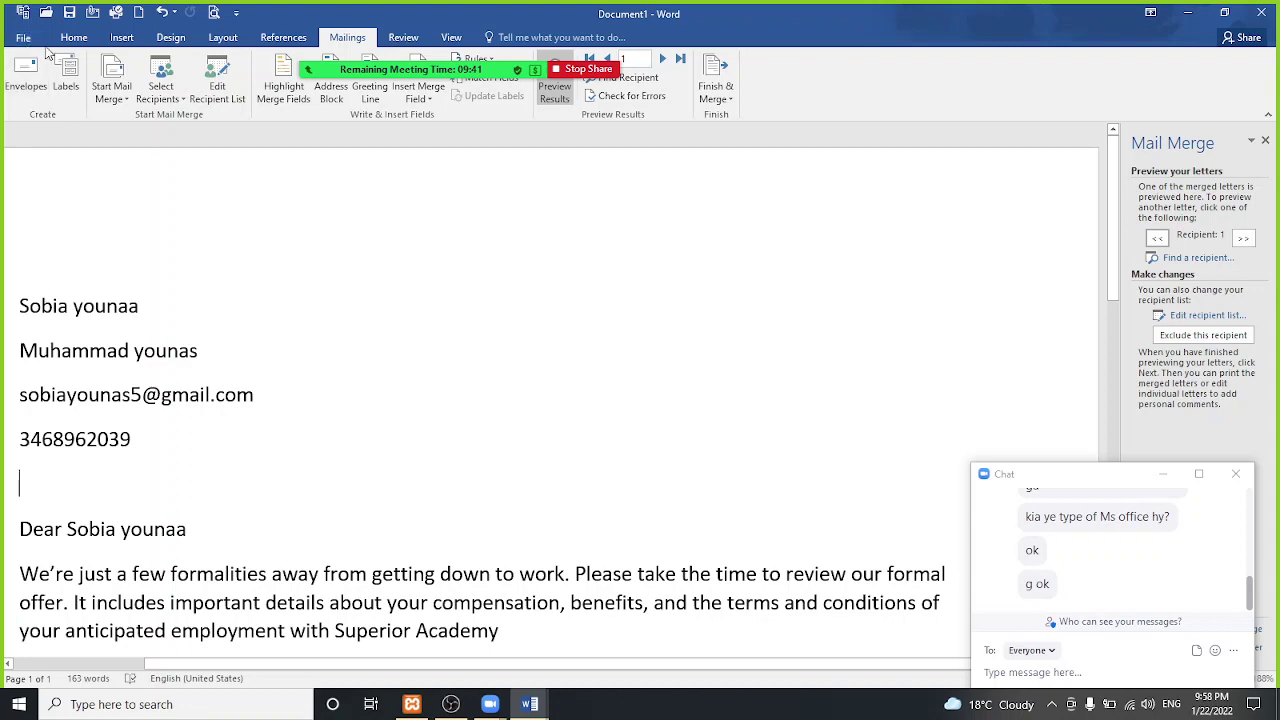
pyautogui.click(25, 40)
pyautogui.click(22, 36)
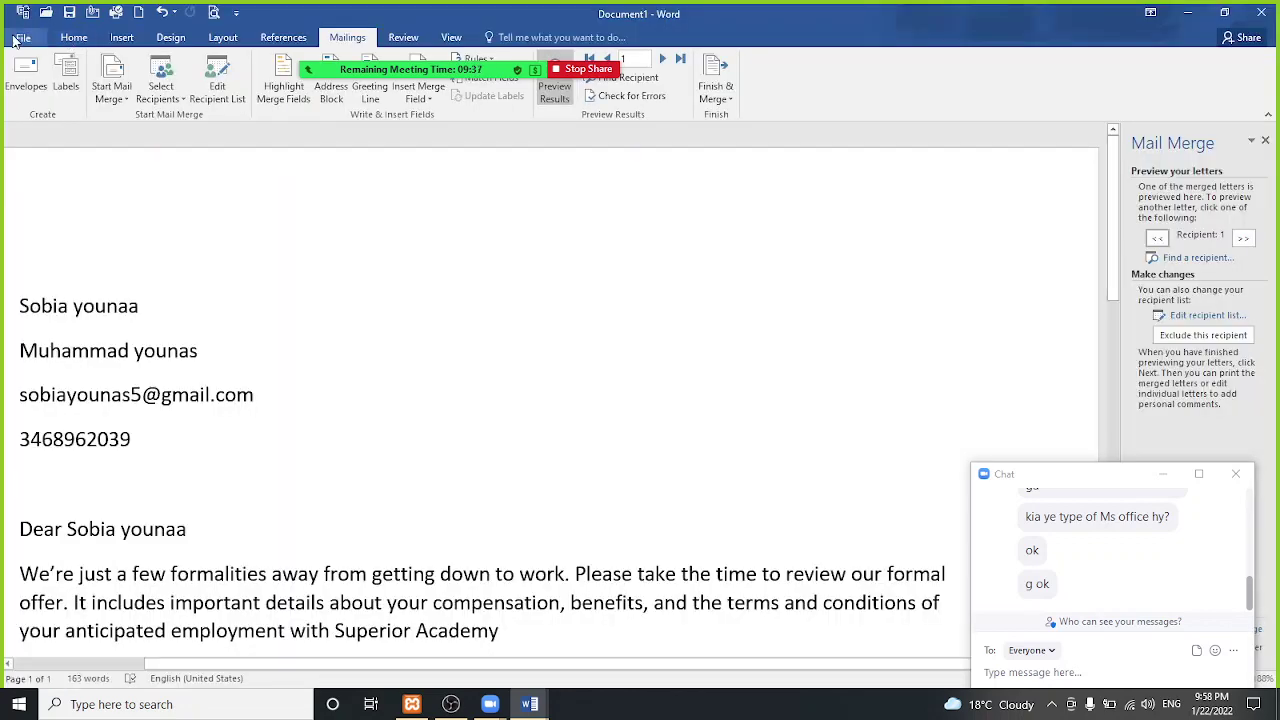
pyautogui.click(14, 40)
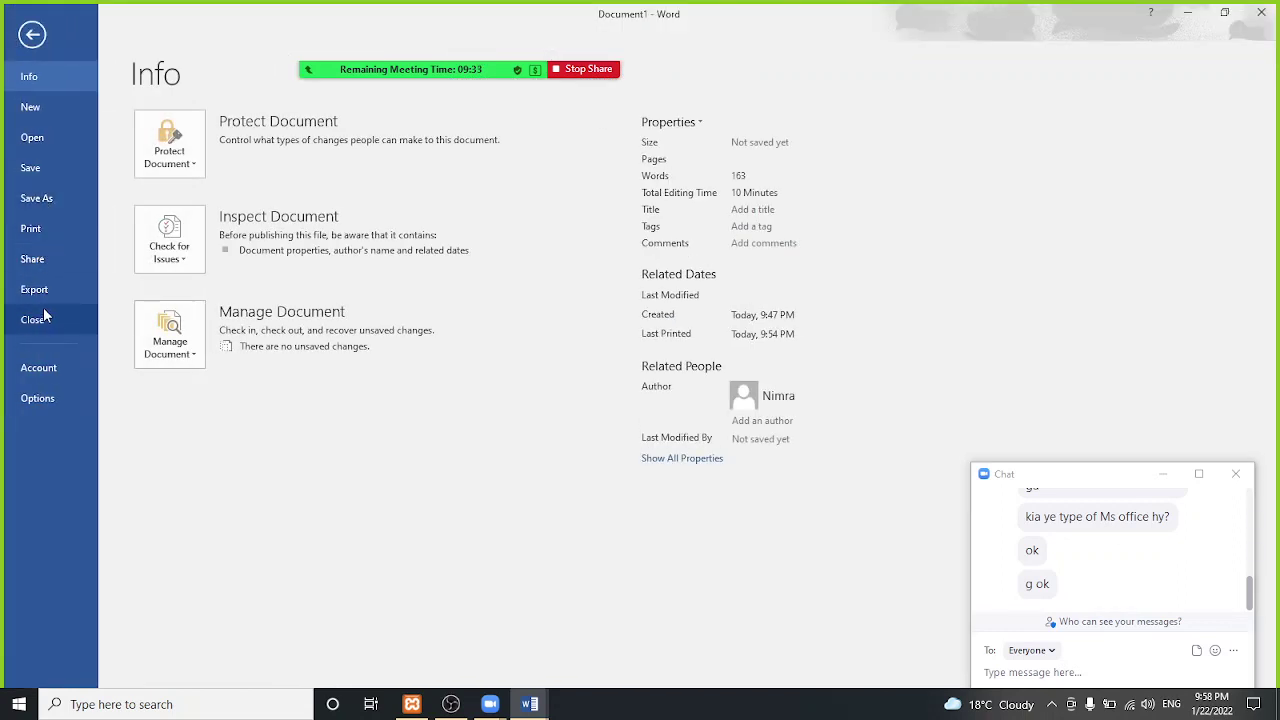
pyautogui.click(30, 36)
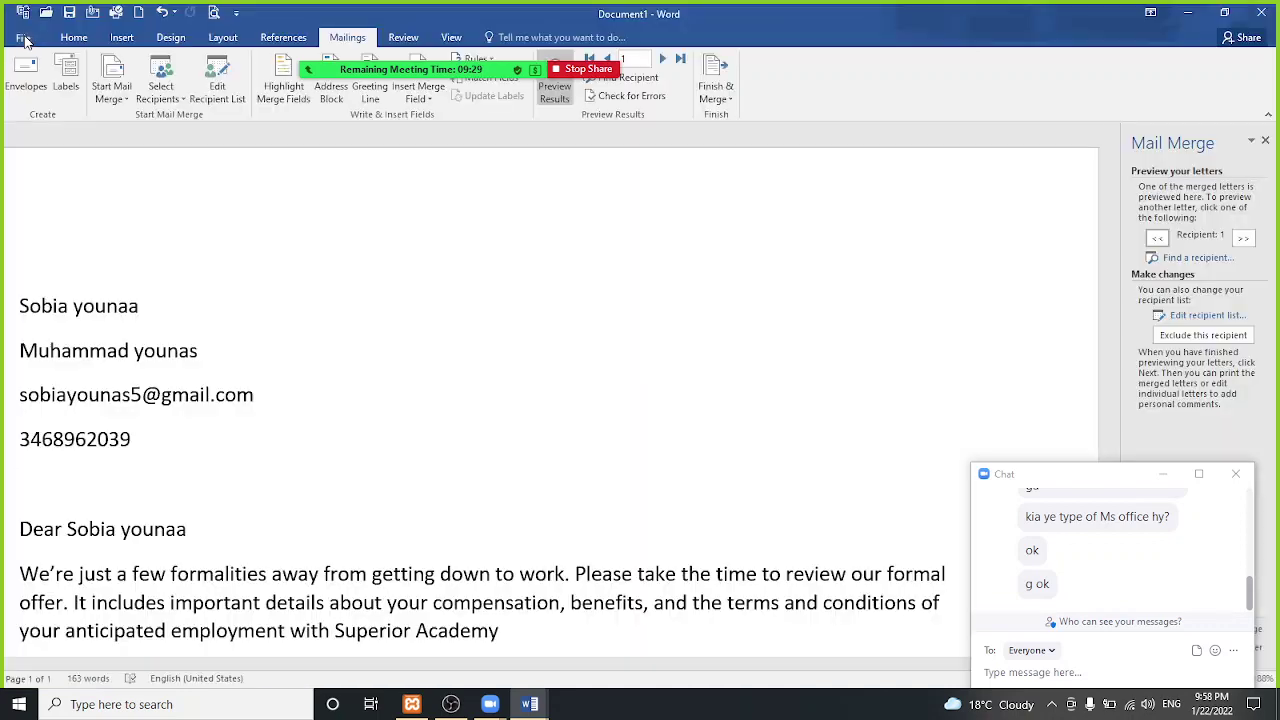
pyautogui.click(82, 40)
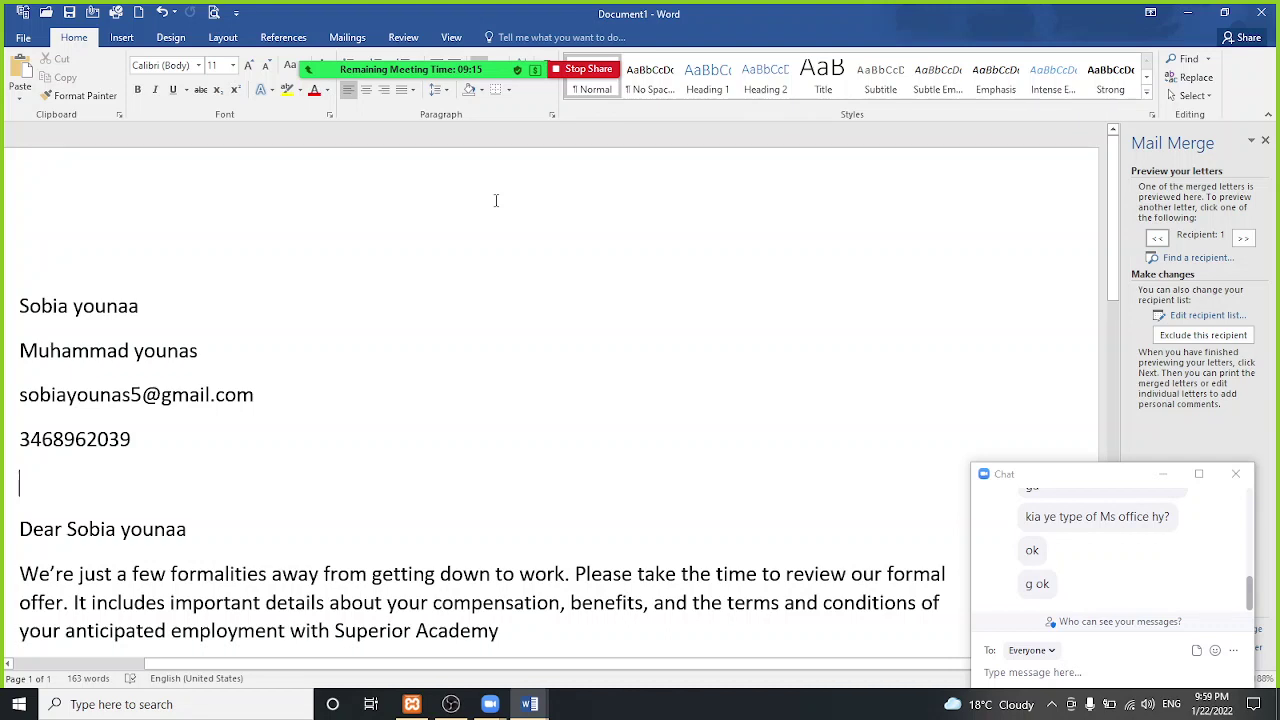
# Step: Bring up the Insert Picture dialog from the Insert ribbon, then dismiss it without inserting anything
pyautogui.click(121, 38)
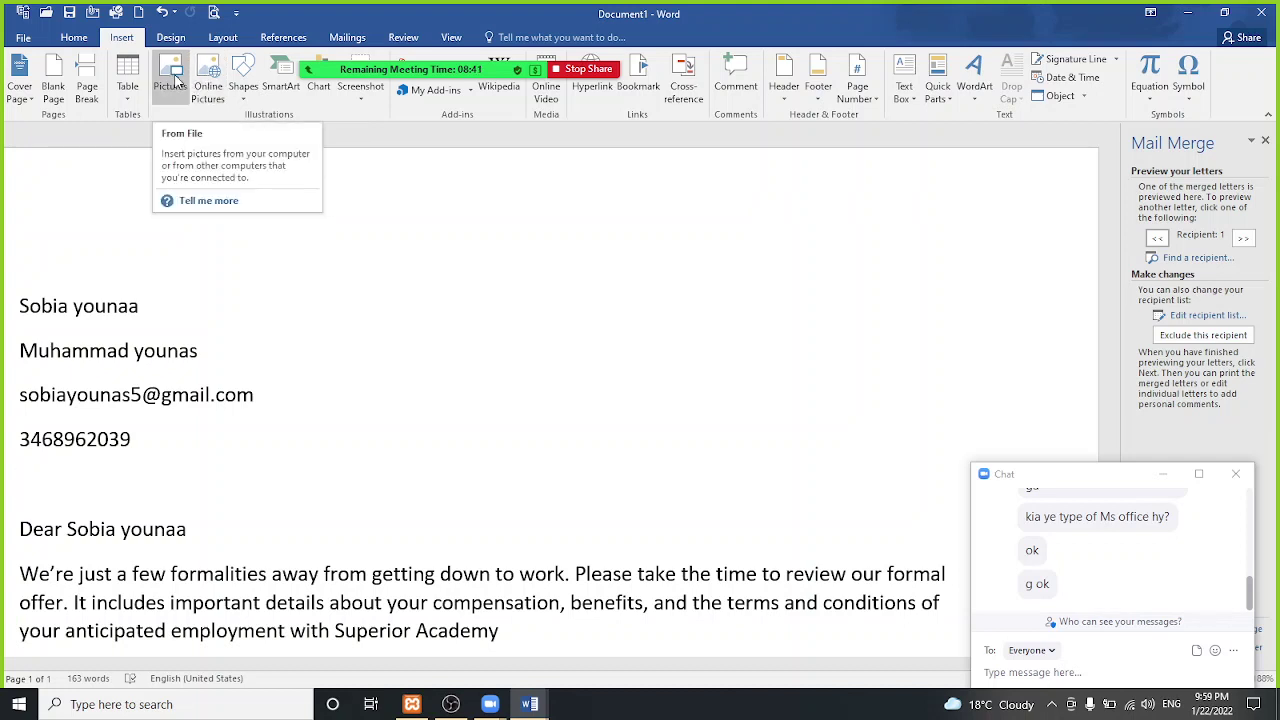
pyautogui.click(175, 74)
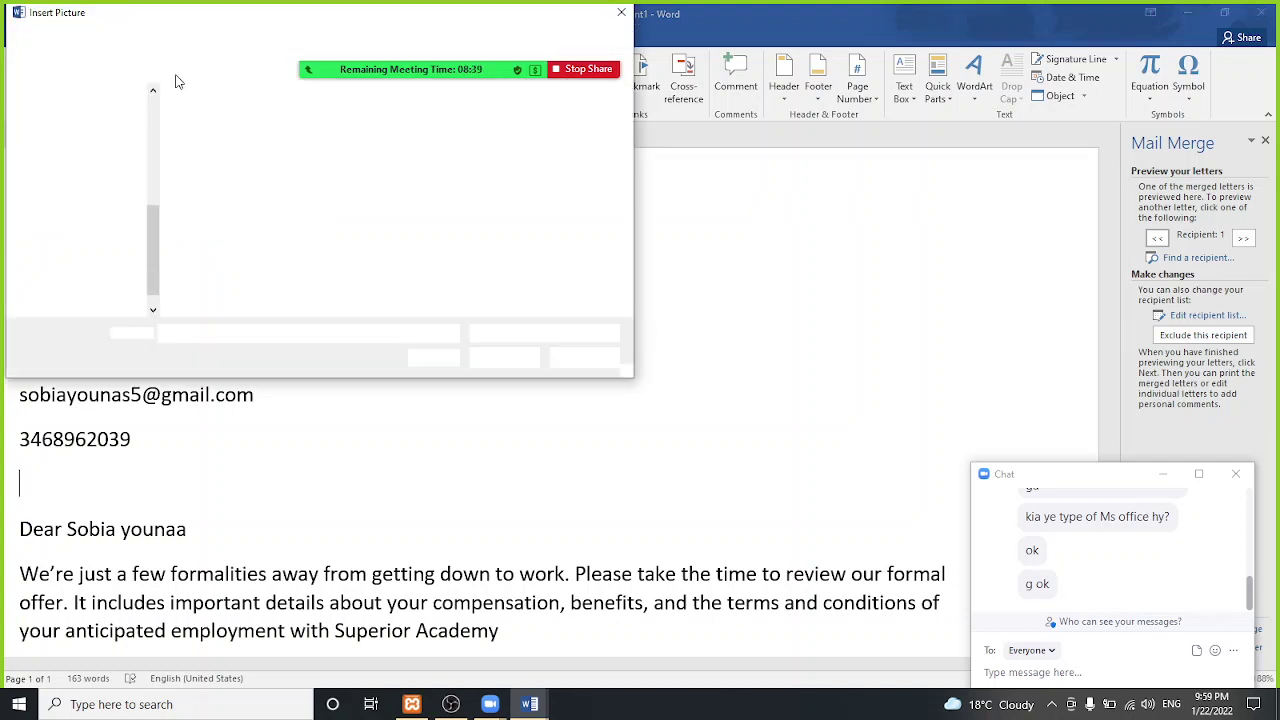
pyautogui.click(620, 16)
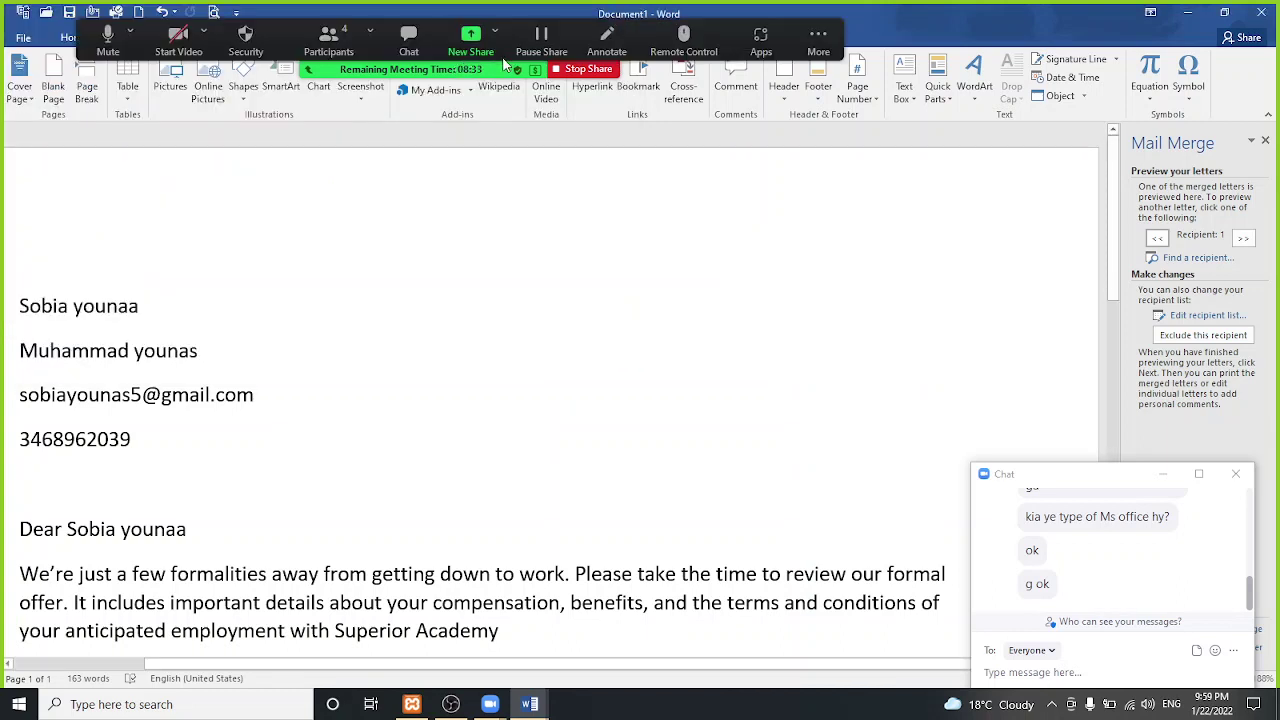
# Step: Preview the Shapes gallery and SmartArt choices without inserting, then bring up Insert Chart showing Clustered Column
pyautogui.click(245, 88)
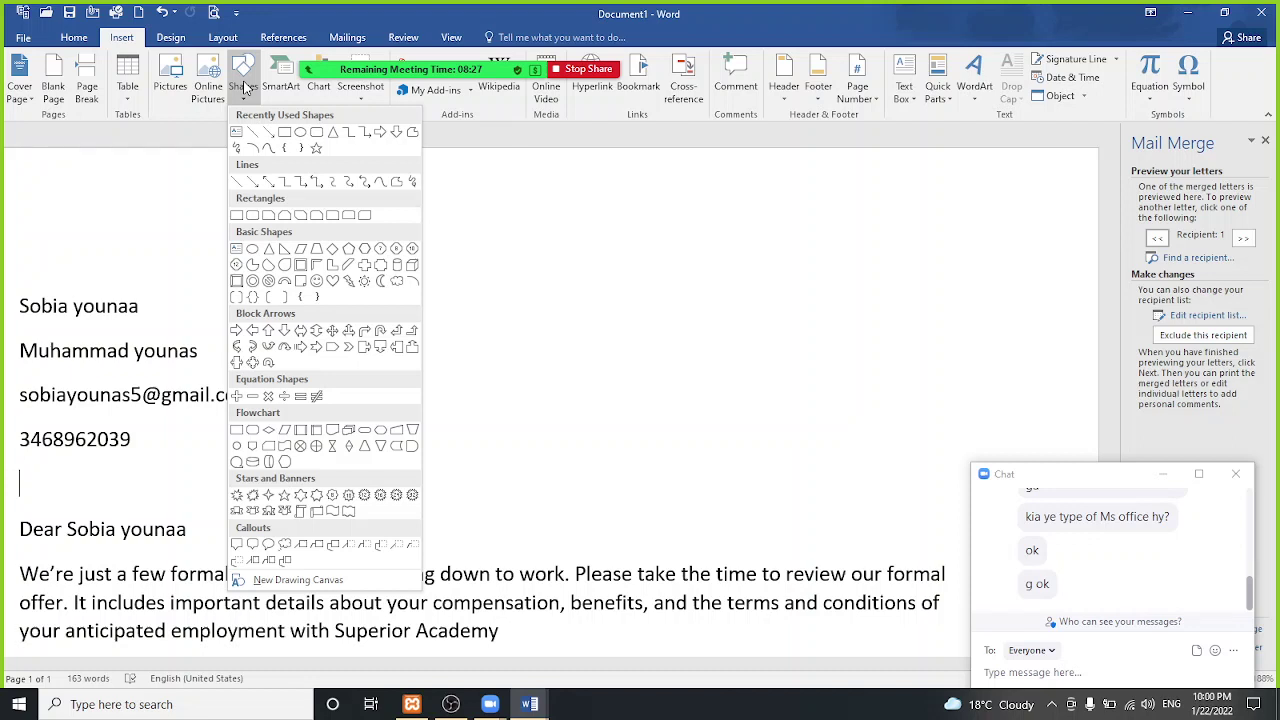
pyautogui.click(245, 88)
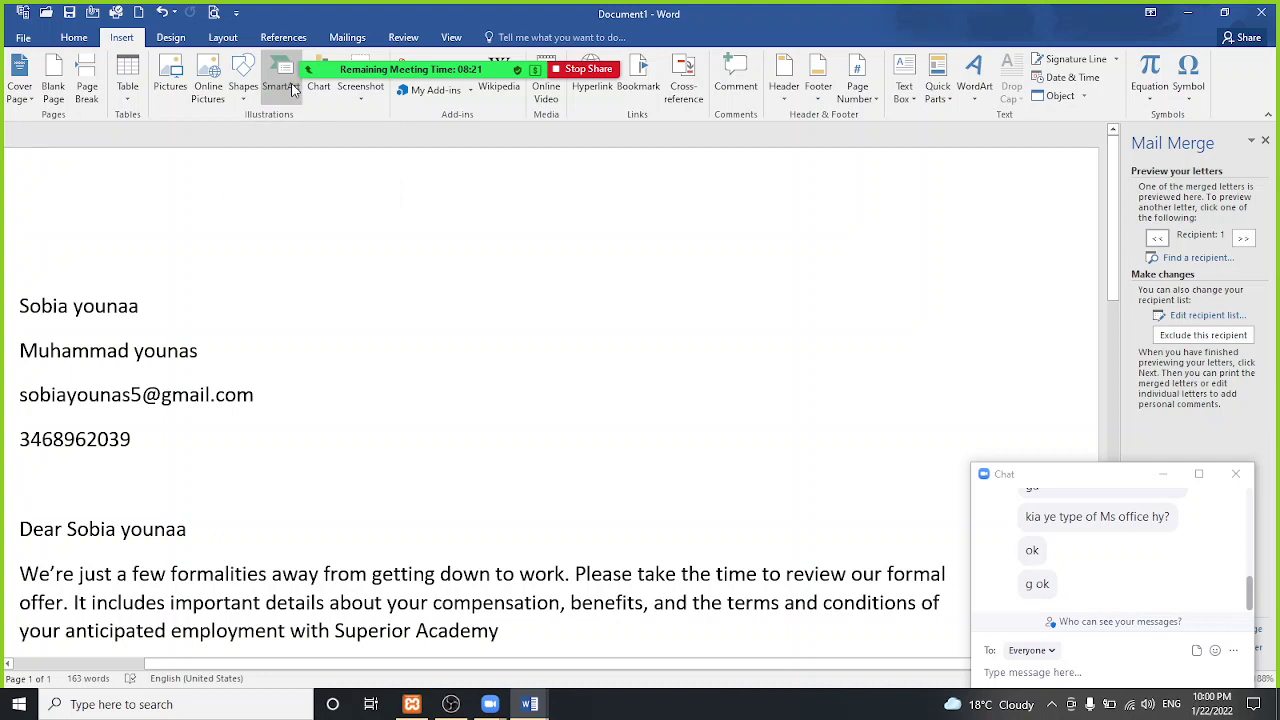
pyautogui.click(281, 86)
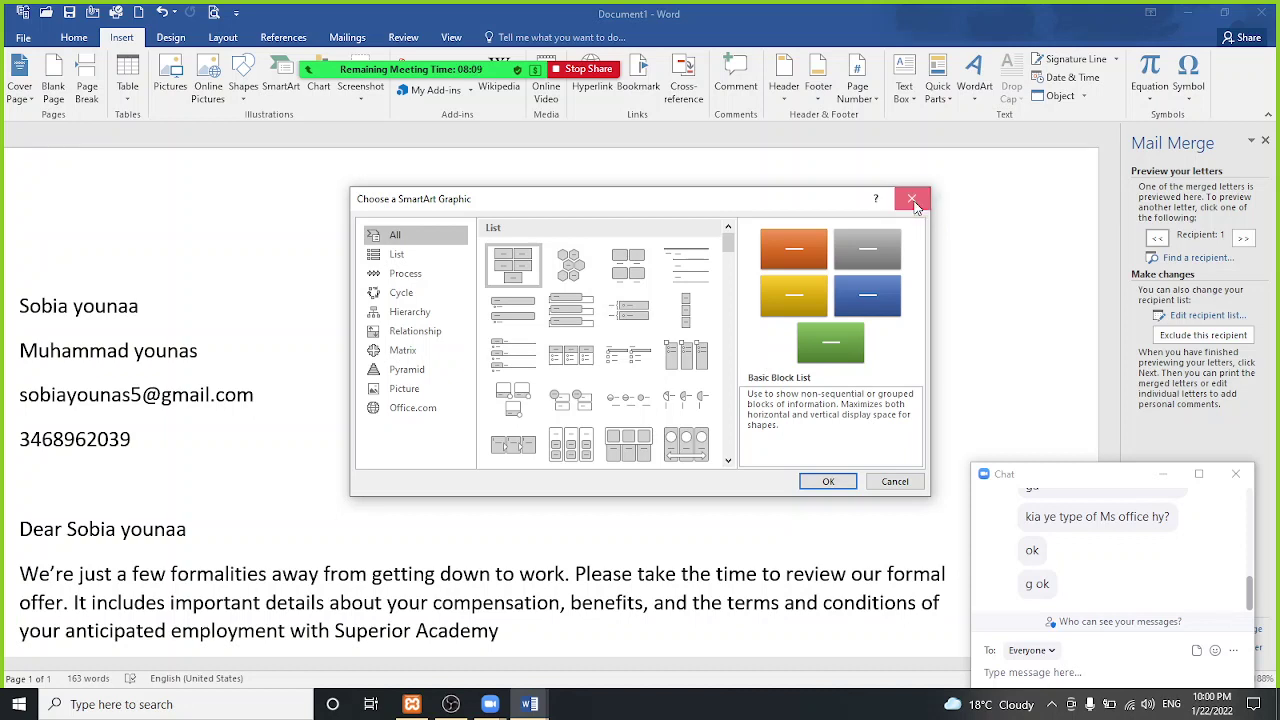
pyautogui.click(913, 203)
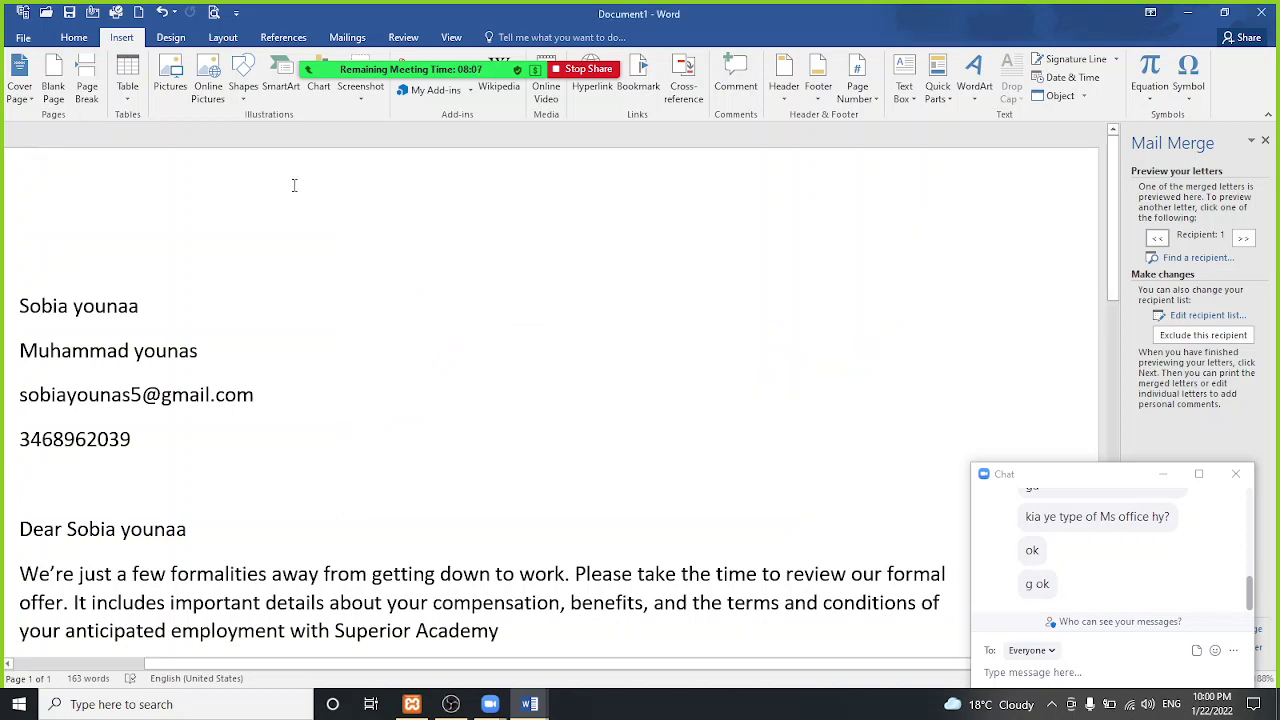
pyautogui.click(316, 88)
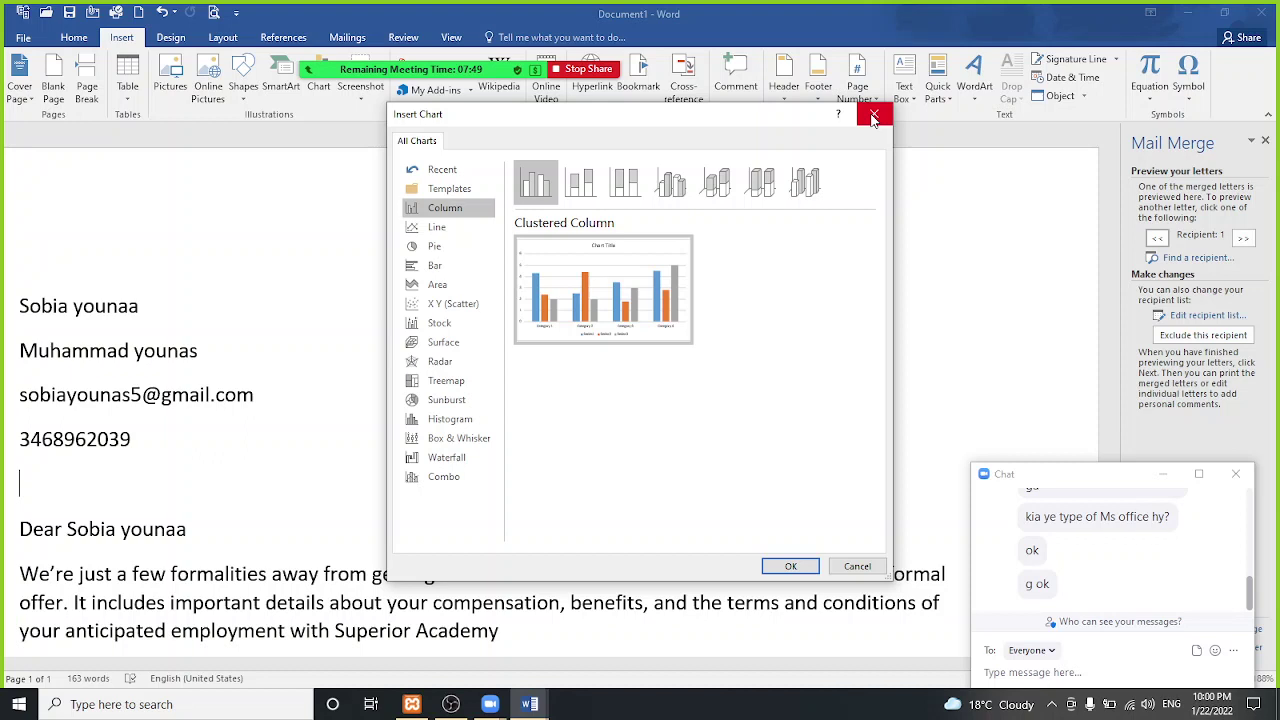
# Step: Cancel Insert Chart without a chart, and preview the Screenshot options without capturing anything
pyautogui.click(873, 116)
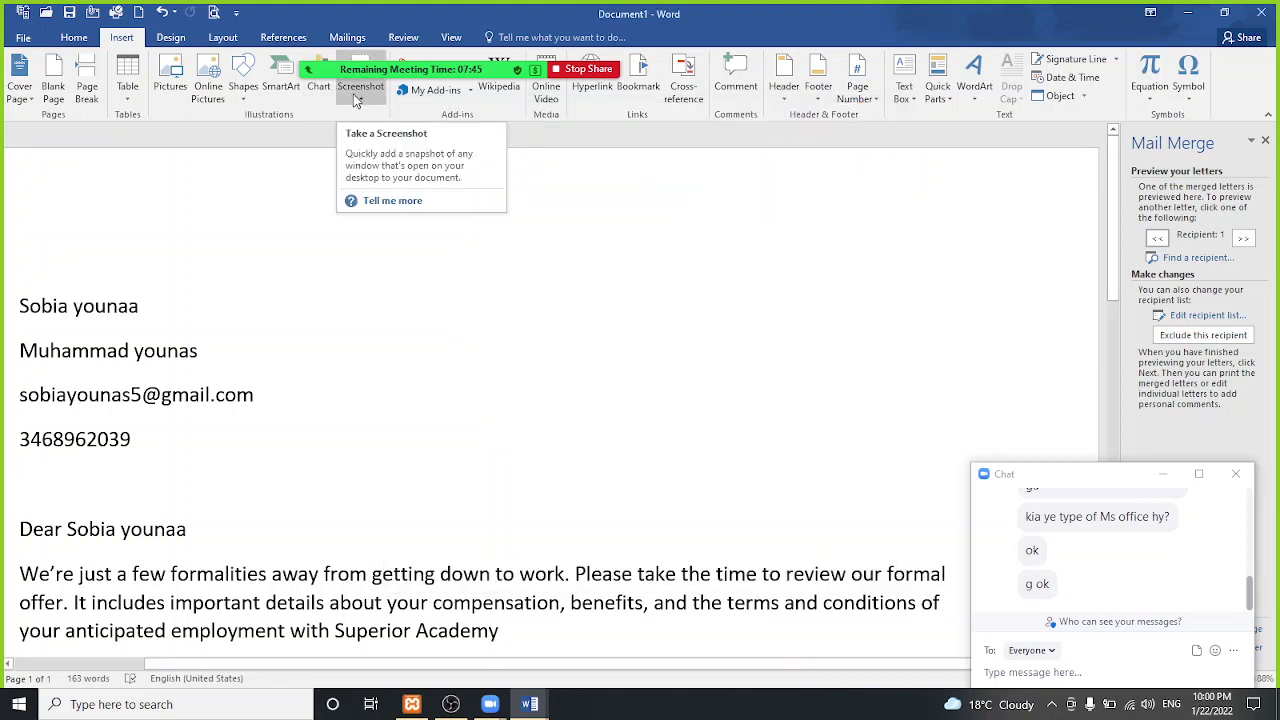
pyautogui.click(355, 100)
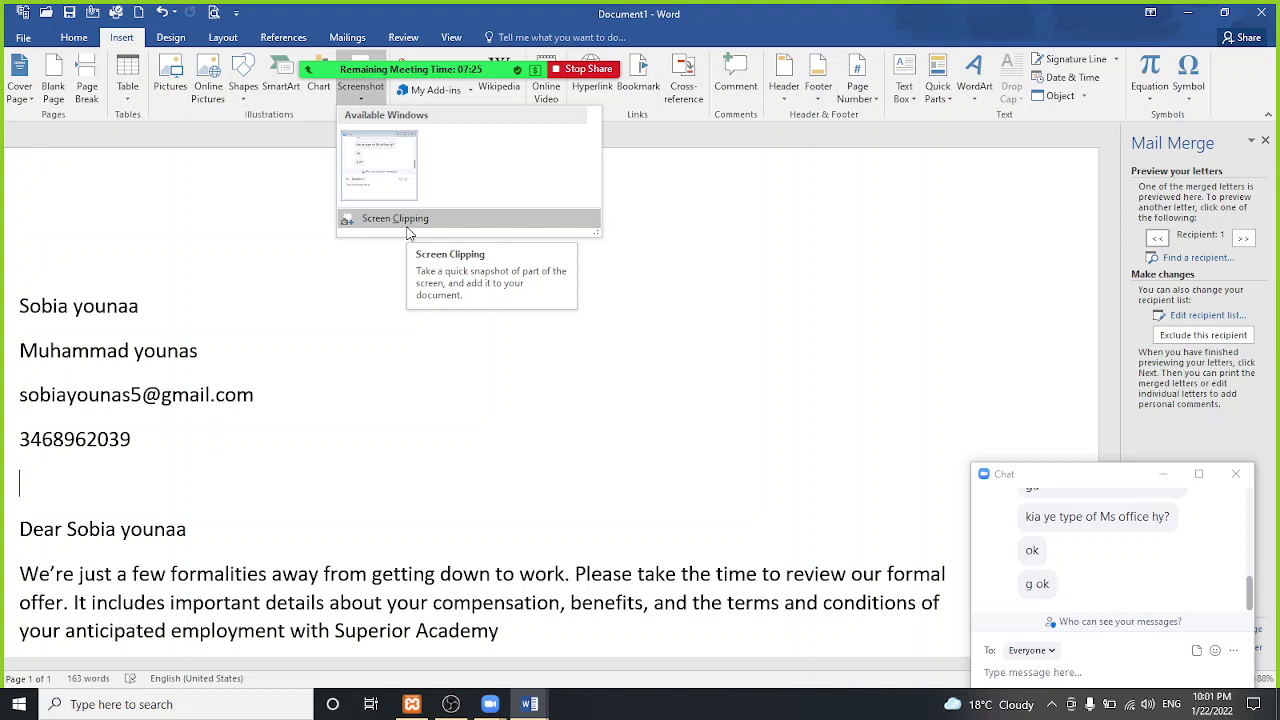
pyautogui.click(676, 232)
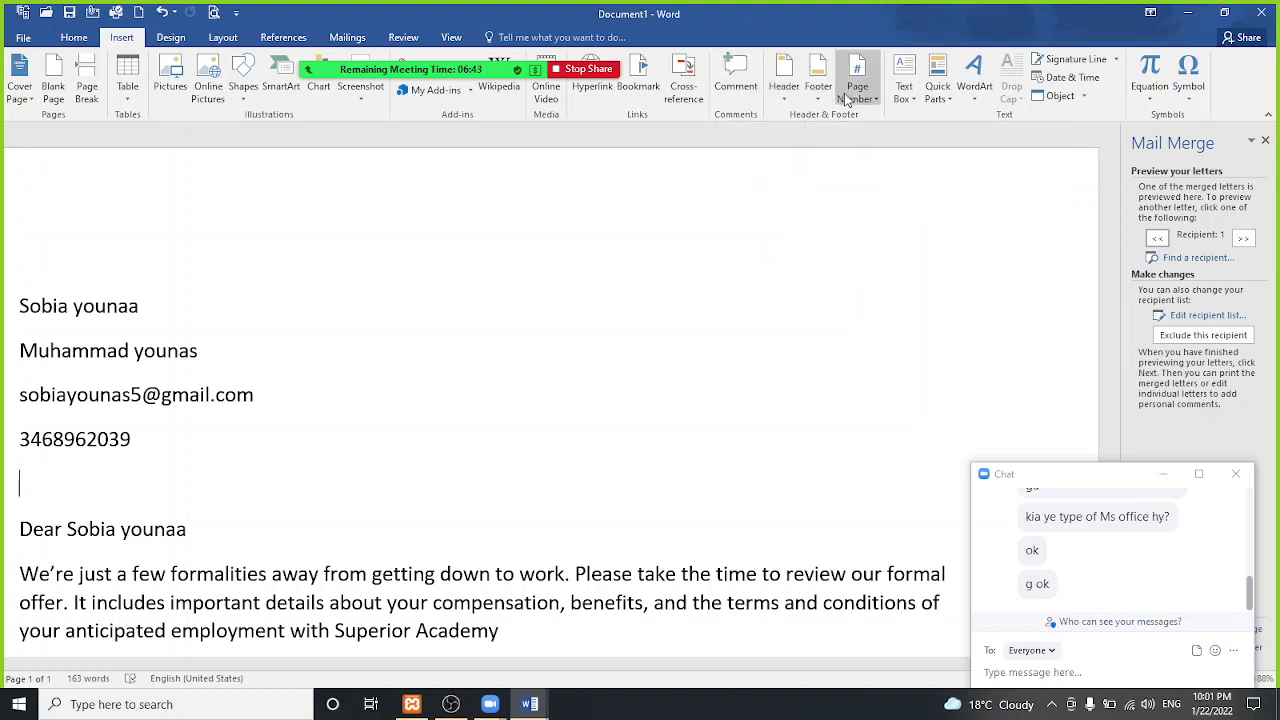
# Step: Insert a Company Address document property field on the empty line above the greeting
pyautogui.click(941, 95)
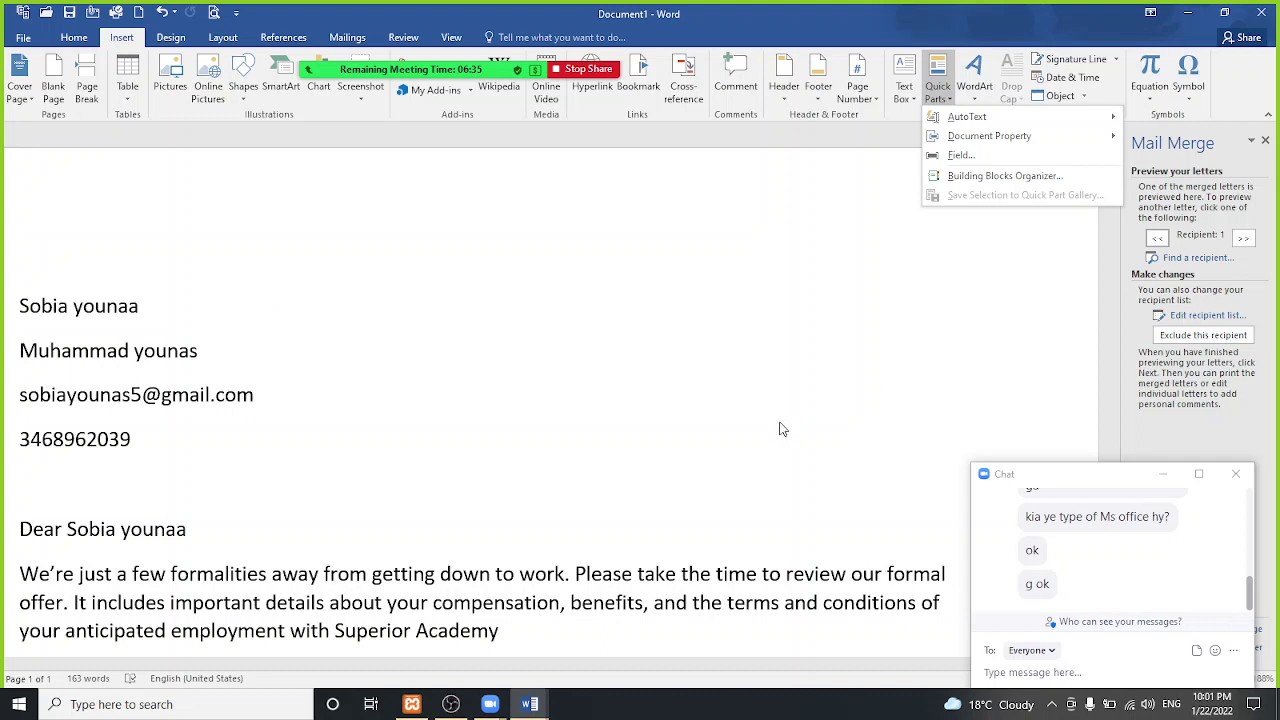
pyautogui.click(194, 535)
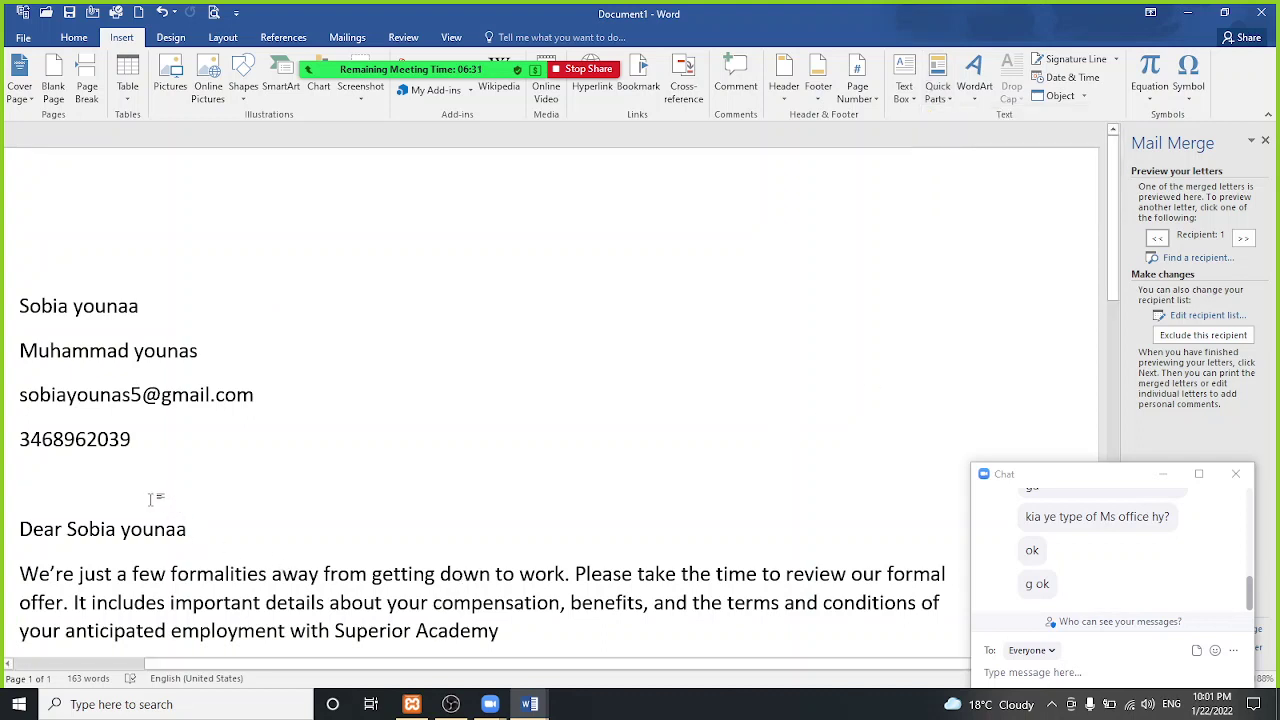
pyautogui.click(152, 497)
pyautogui.click(937, 98)
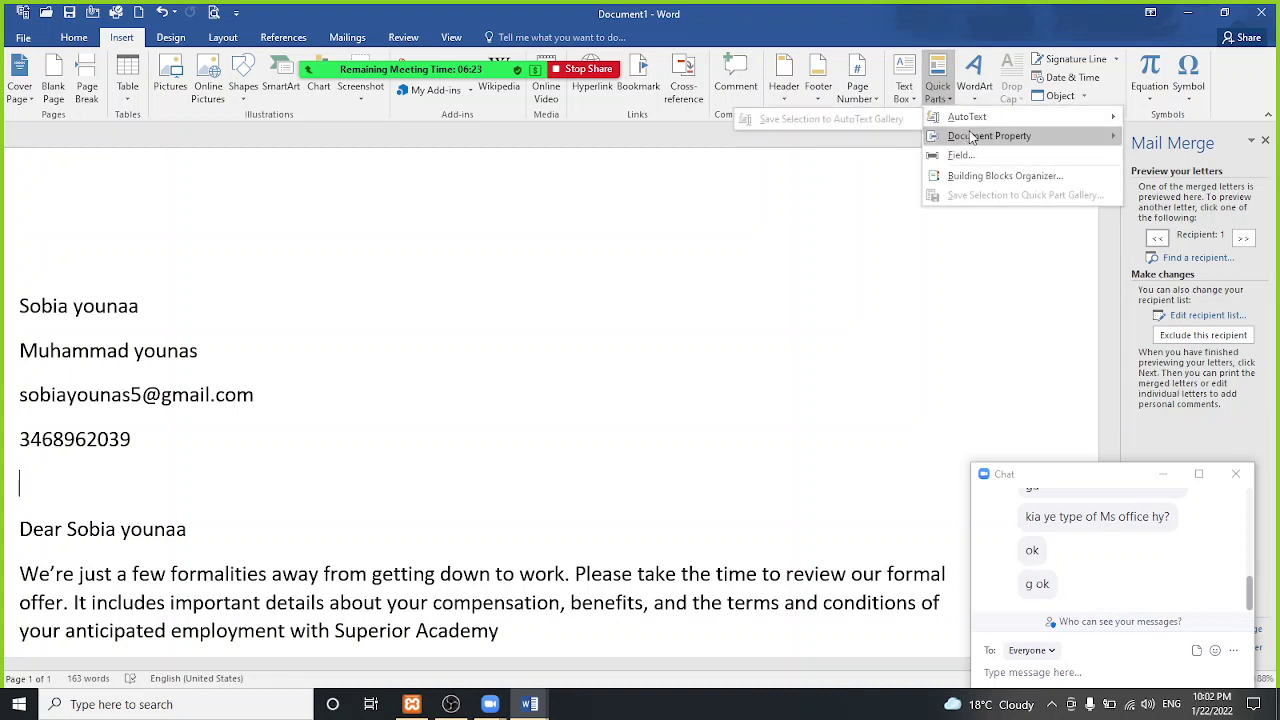
pyautogui.moveTo(972, 140)
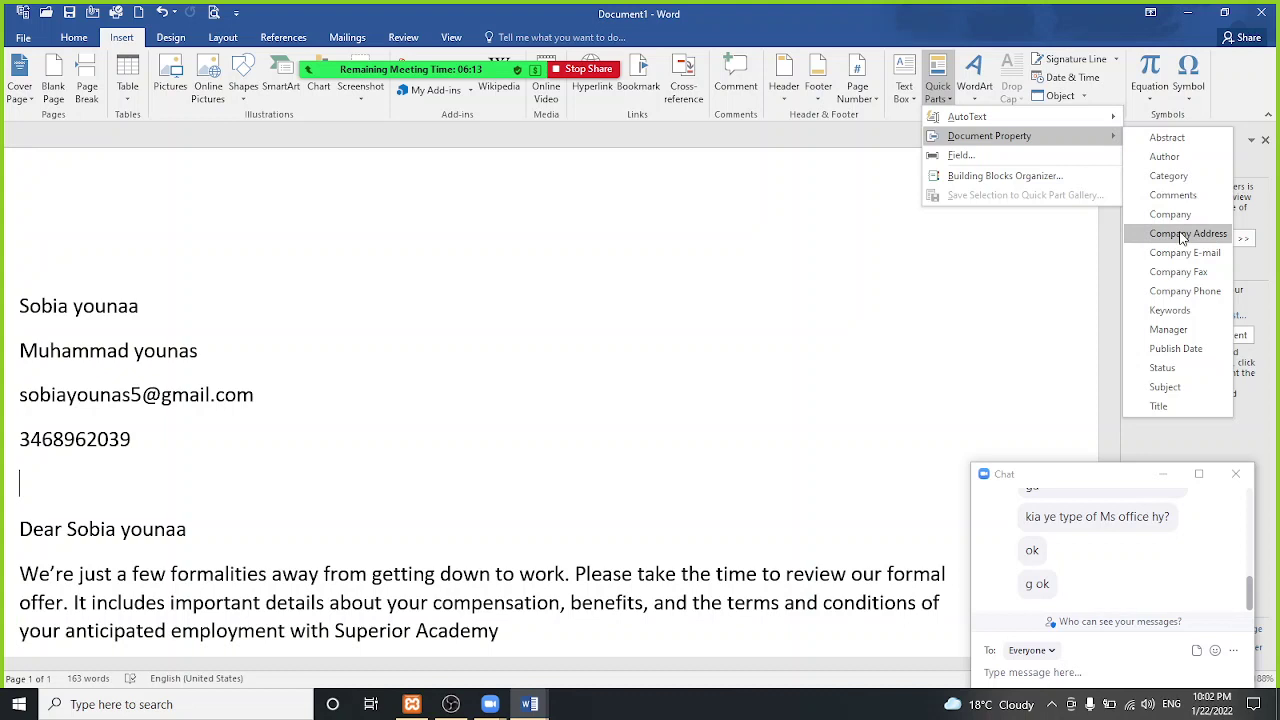
pyautogui.click(1183, 236)
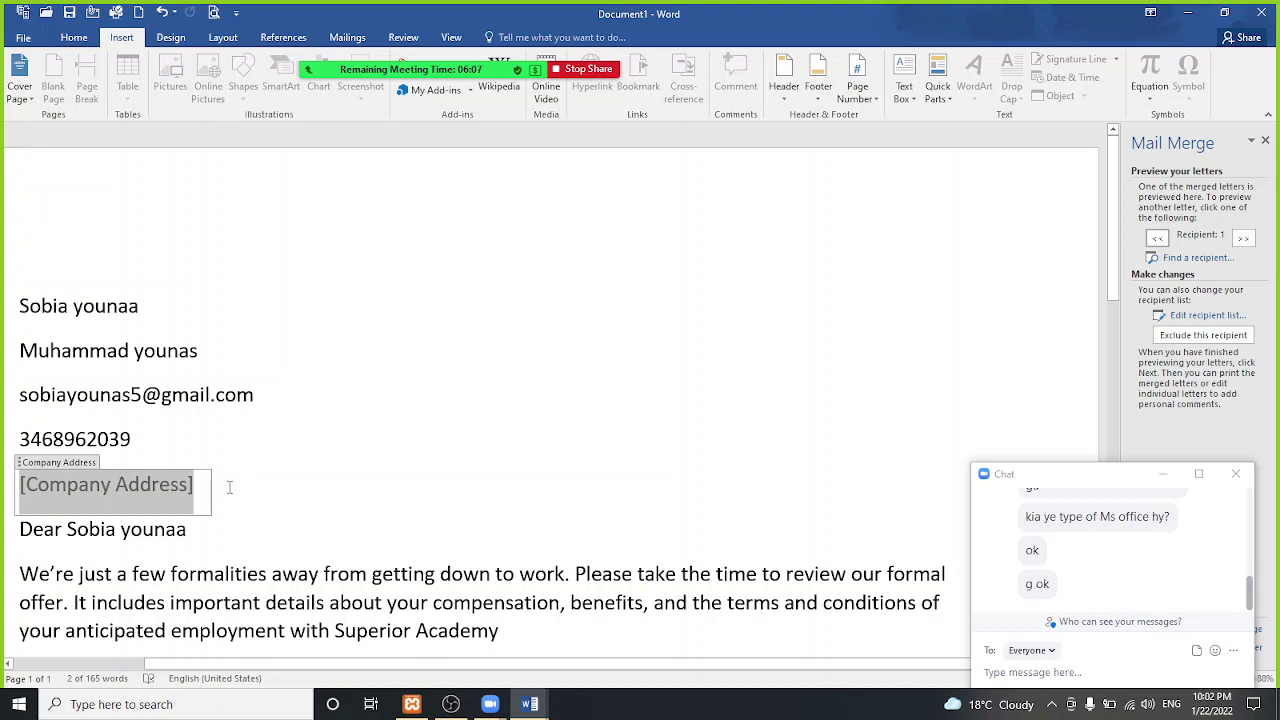
pyautogui.click(201, 528)
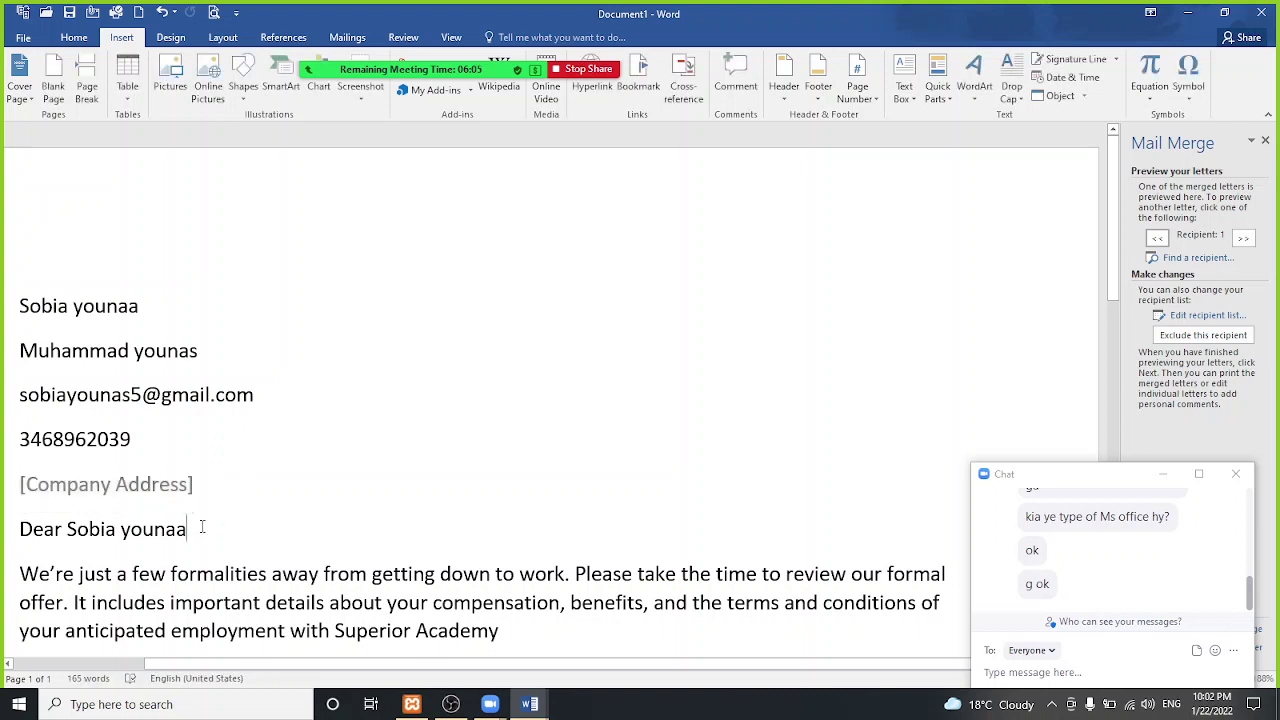
# Step: Test typing in the Company Address field, then clear it back to its placeholder
pyautogui.click(153, 487)
pyautogui.write('hfg')
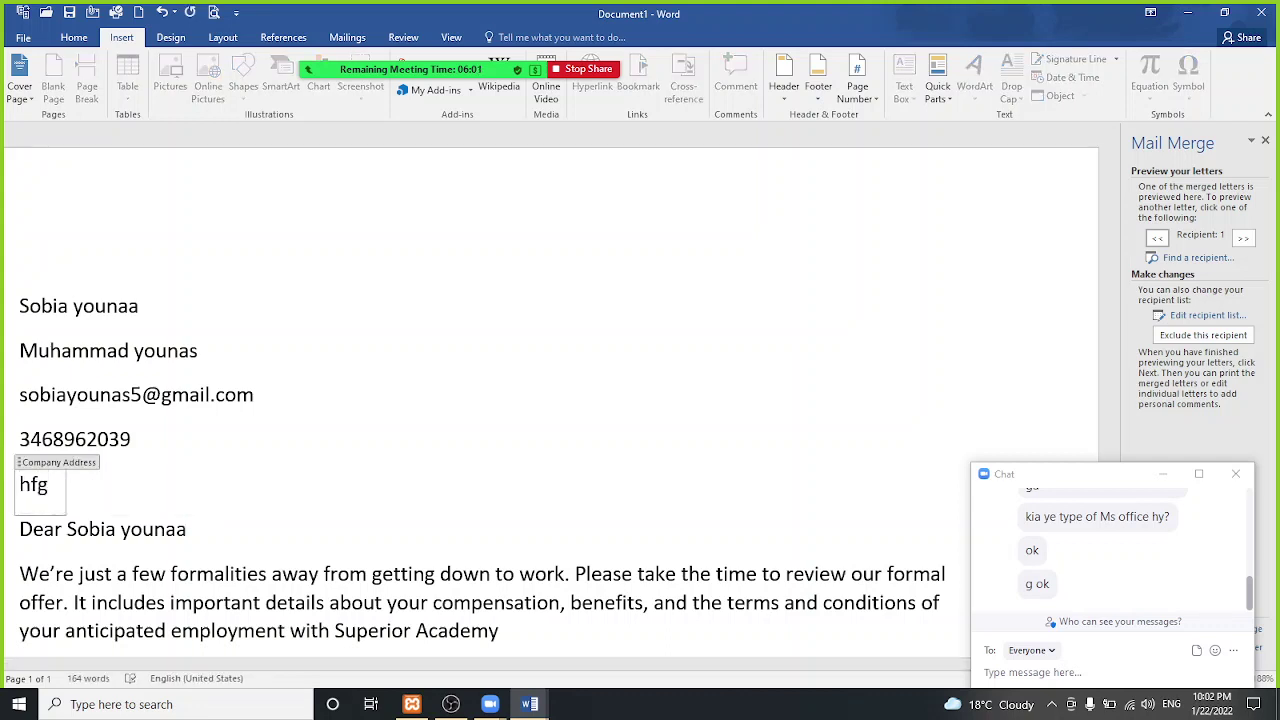
pyautogui.press('BackSpace')
pyautogui.press('BackSpace')
pyautogui.press('BackSpace')
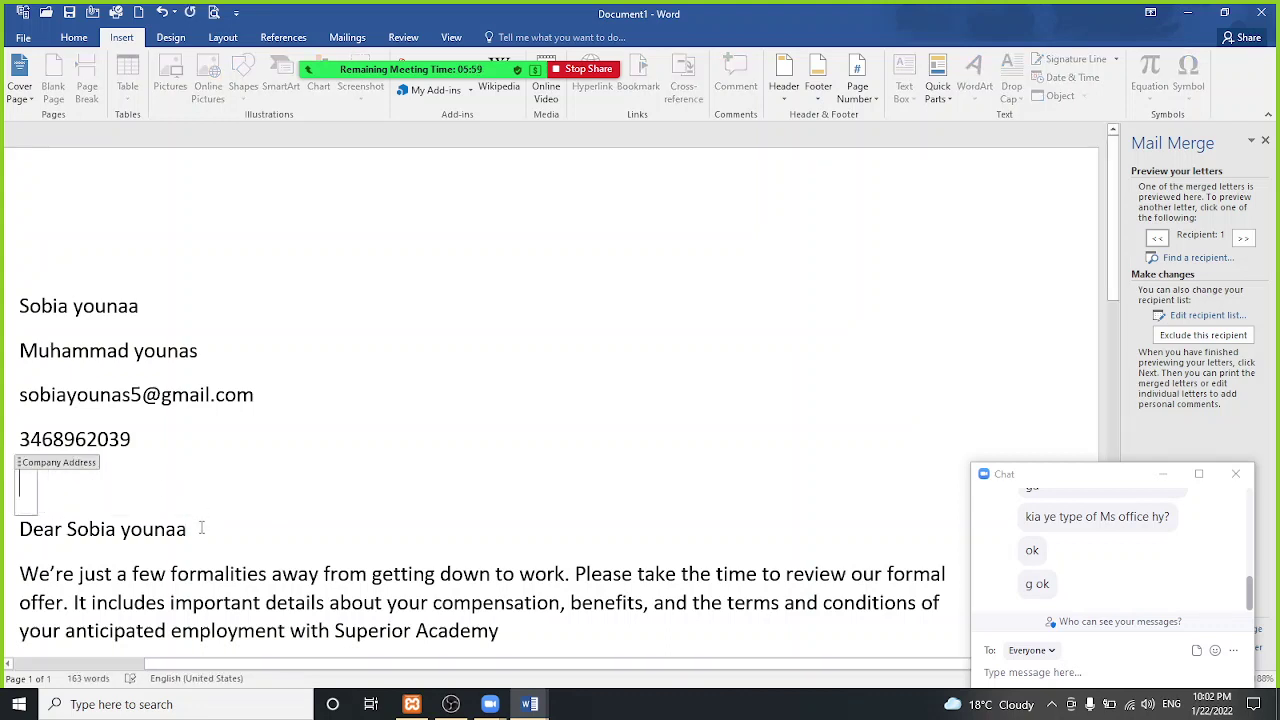
pyautogui.click(201, 528)
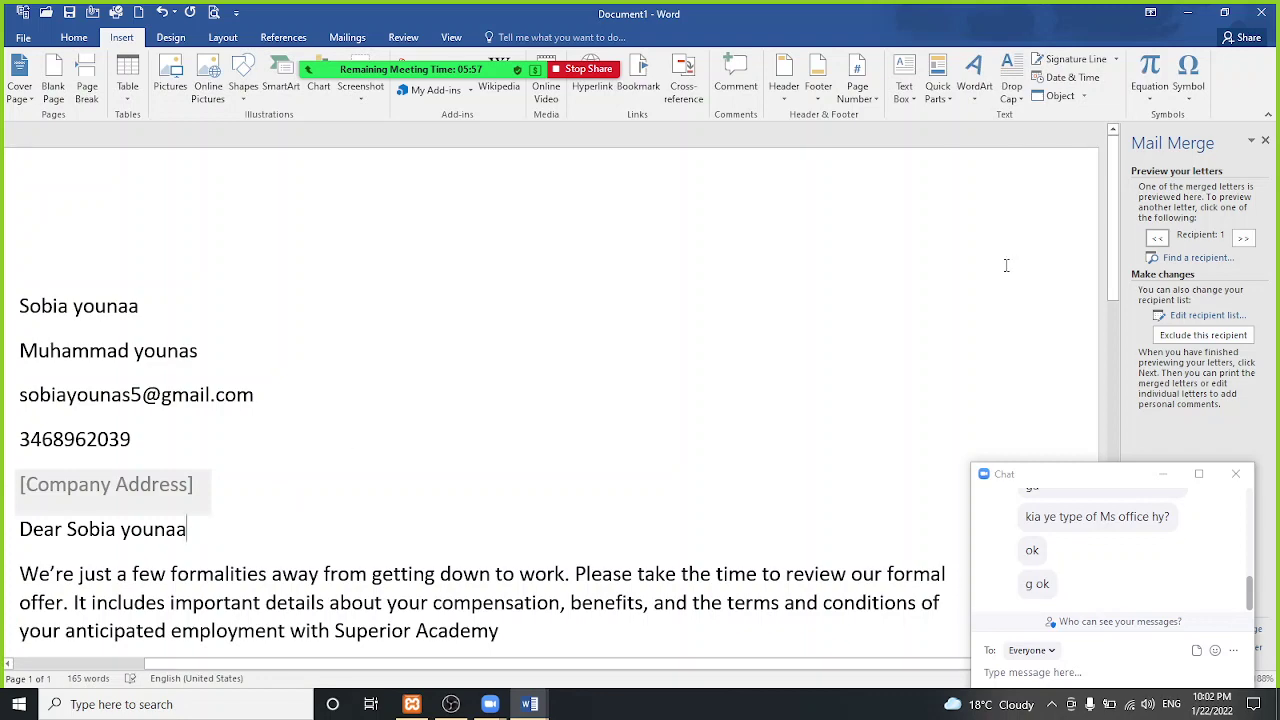
pyautogui.moveTo(1116, 272); pyautogui.dragTo(1123, 491)
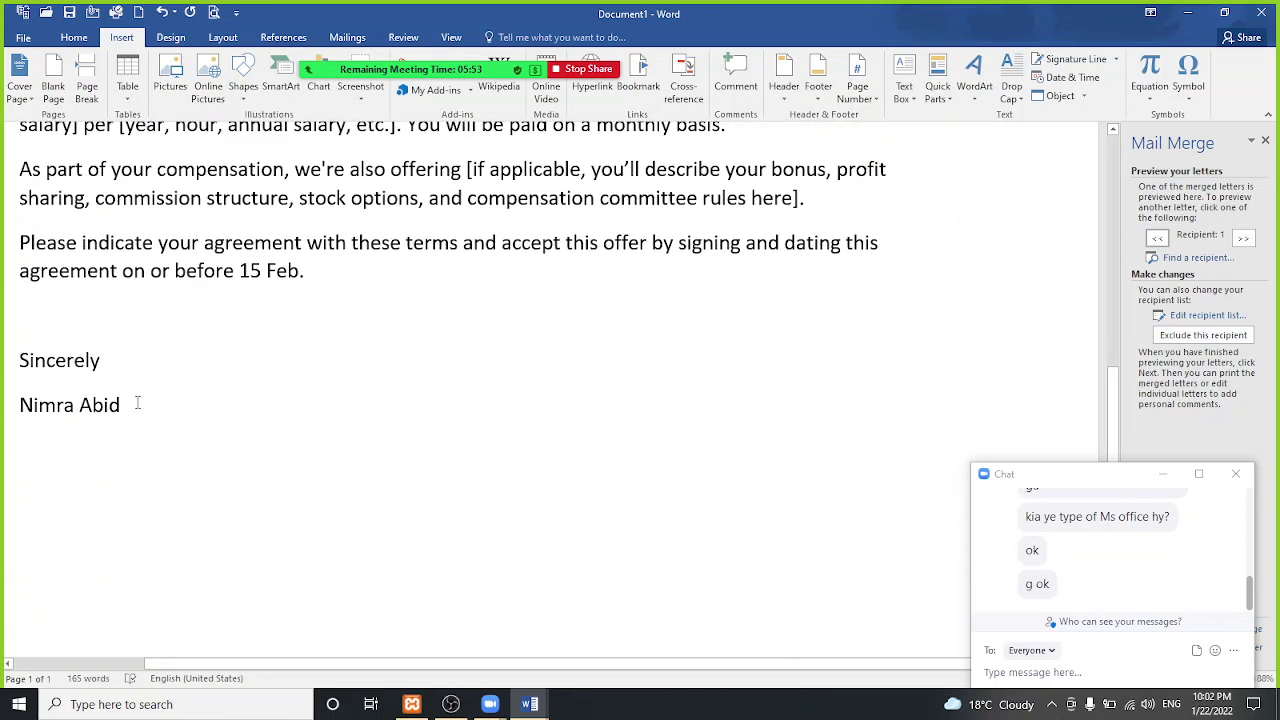
# Step: Add a [Manager] document property field on a new line below the signer's name
pyautogui.click(138, 403)
pyautogui.press('Return')
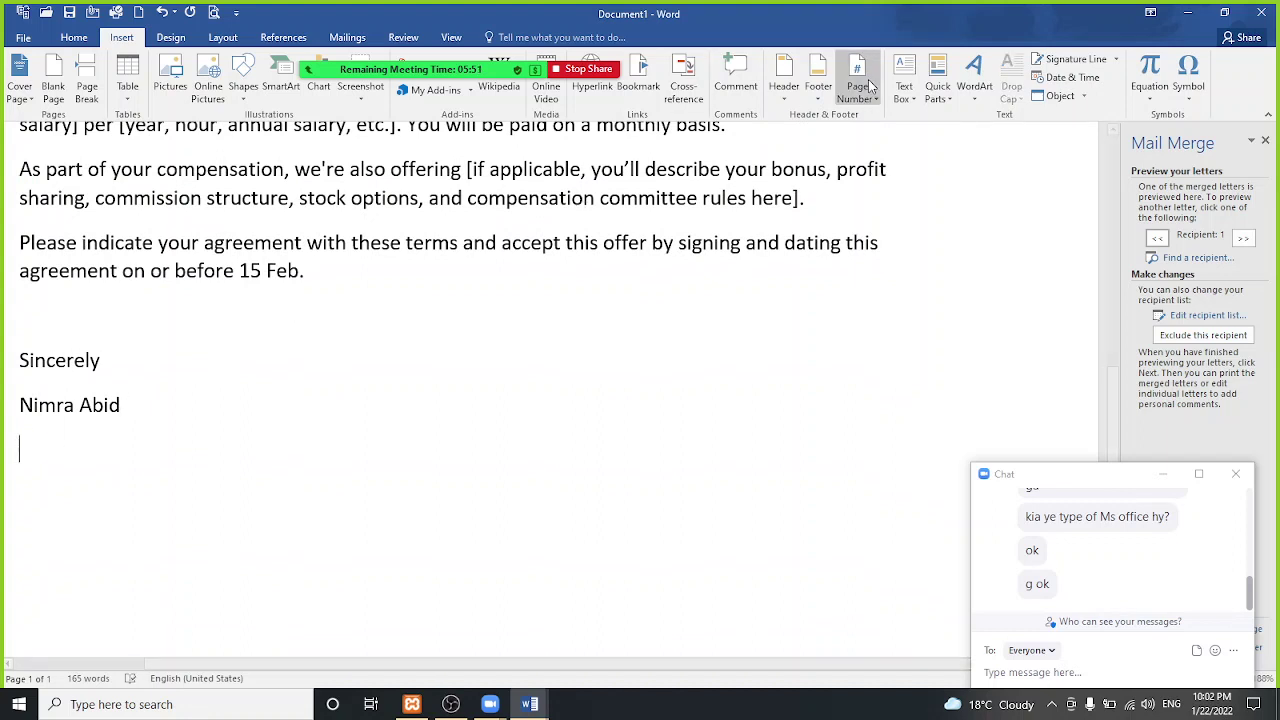
pyautogui.click(935, 86)
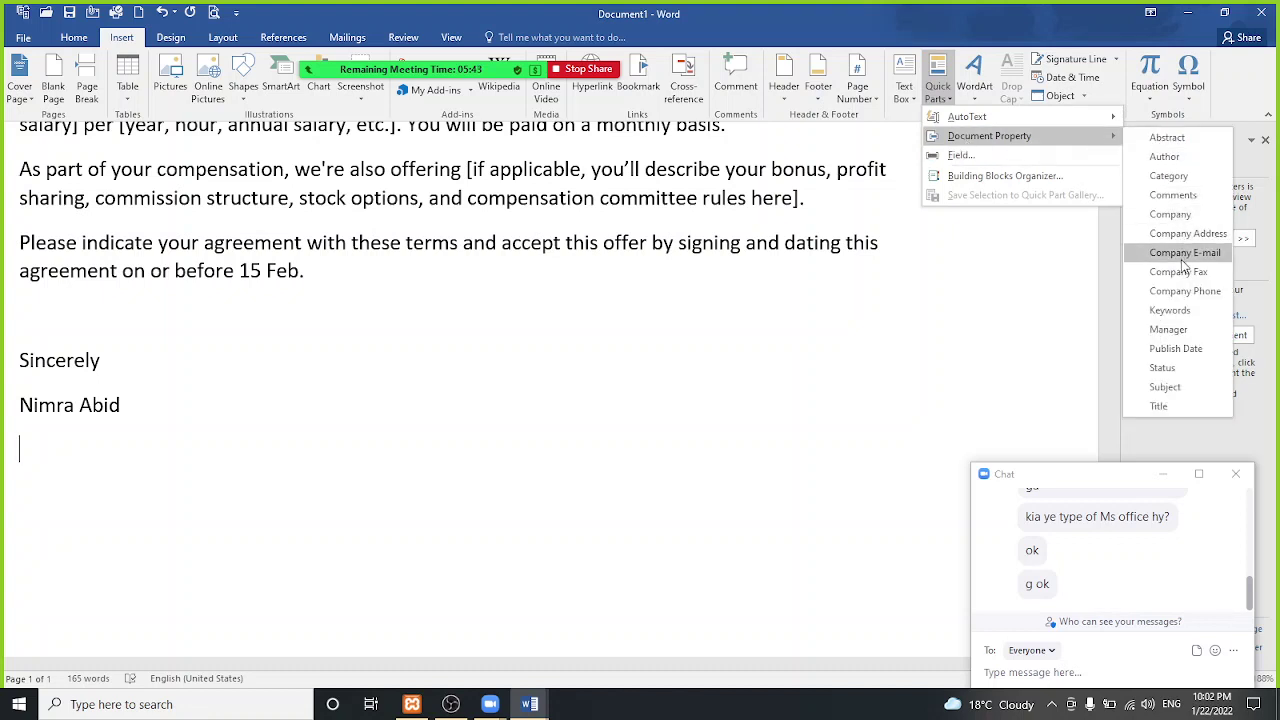
pyautogui.click(1168, 330)
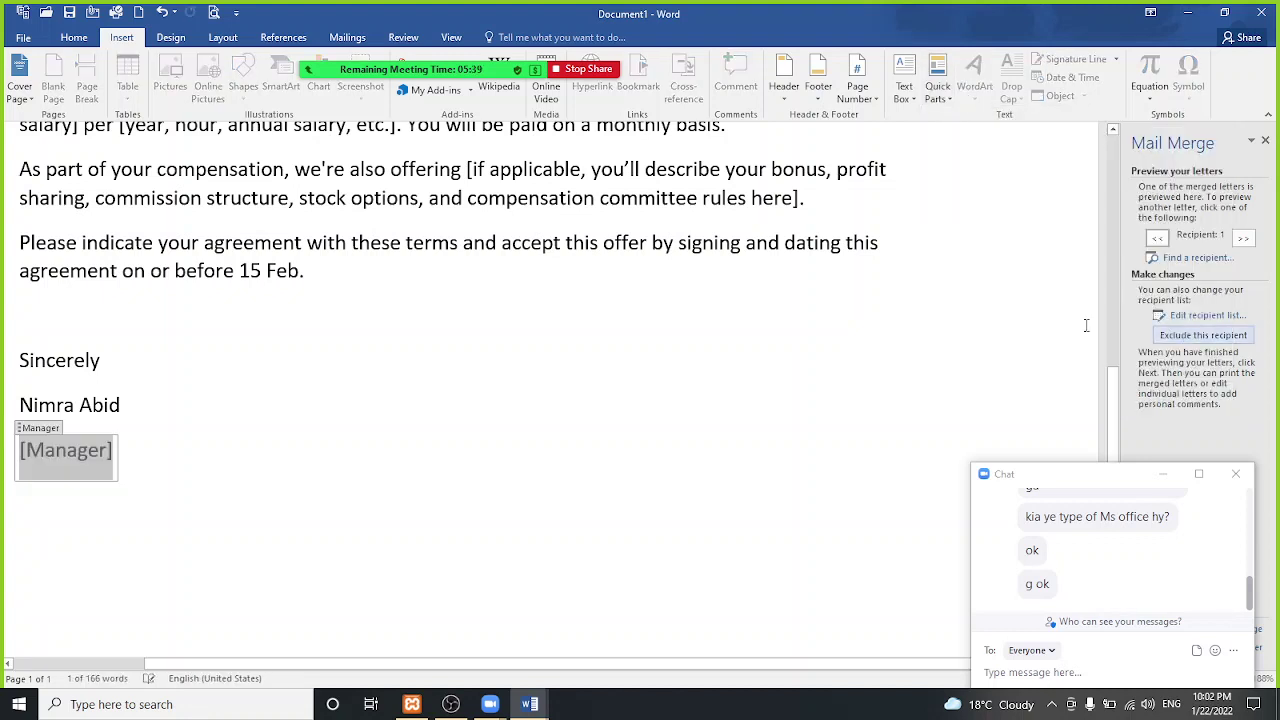
pyautogui.click(170, 461)
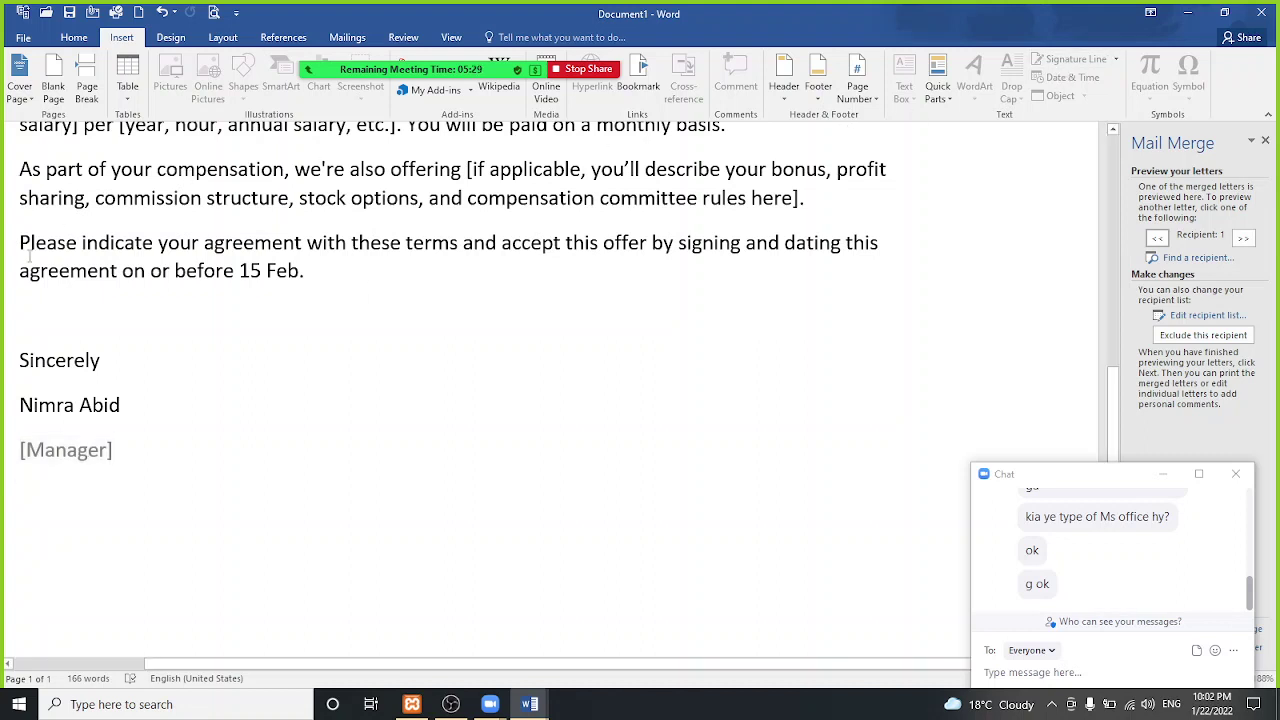
pyautogui.click(129, 401)
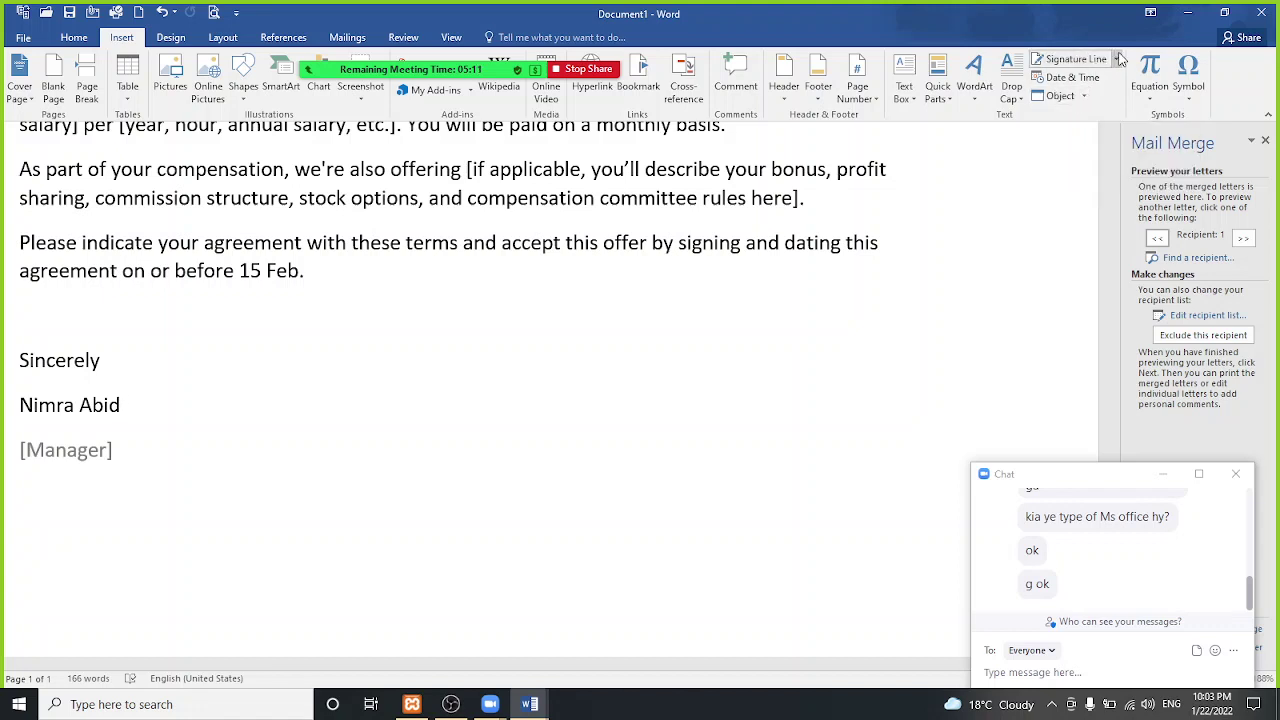
# Step: Browse the Design, Layout, References, Mailings, Review and View ribbon tabs
pyautogui.click(176, 38)
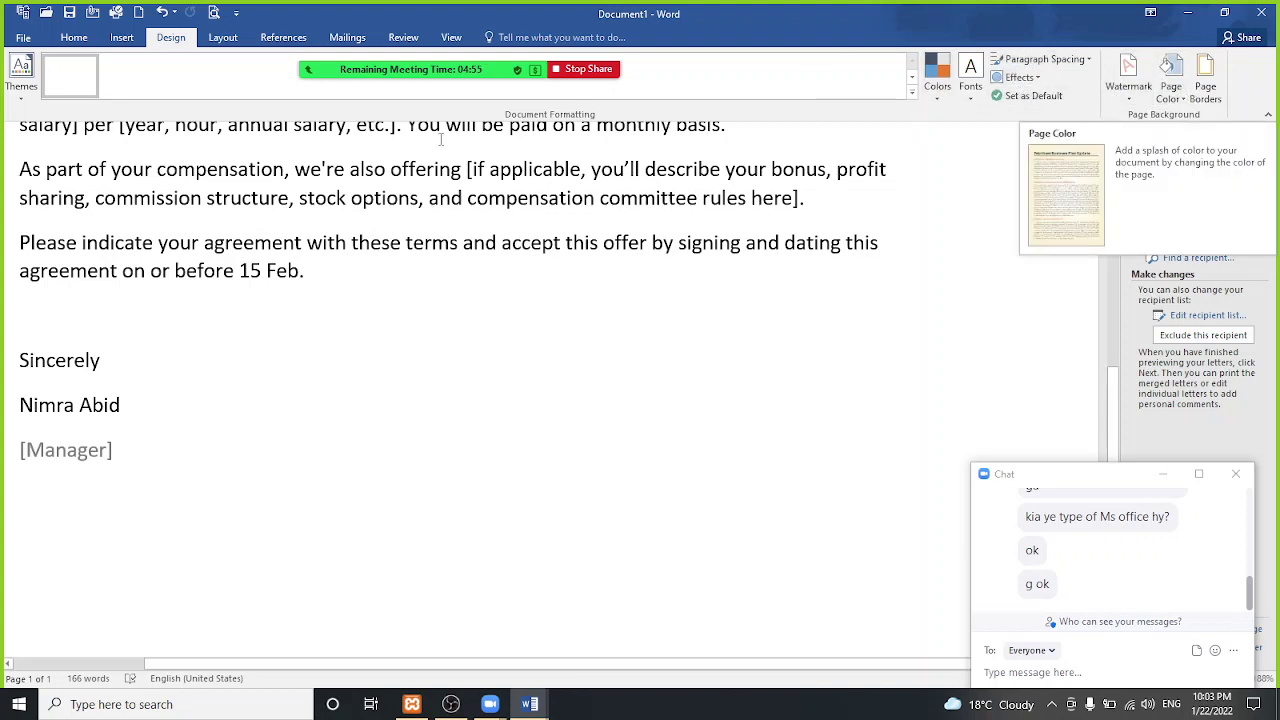
pyautogui.click(225, 42)
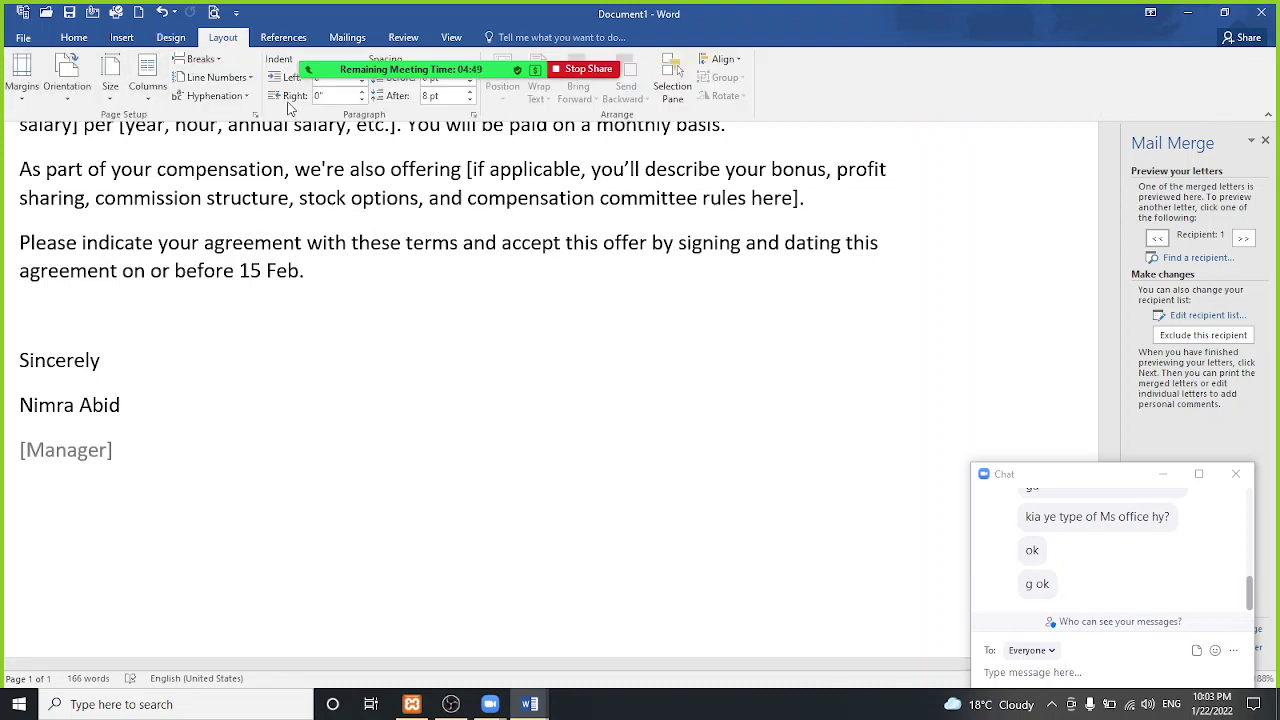
pyautogui.click(283, 40)
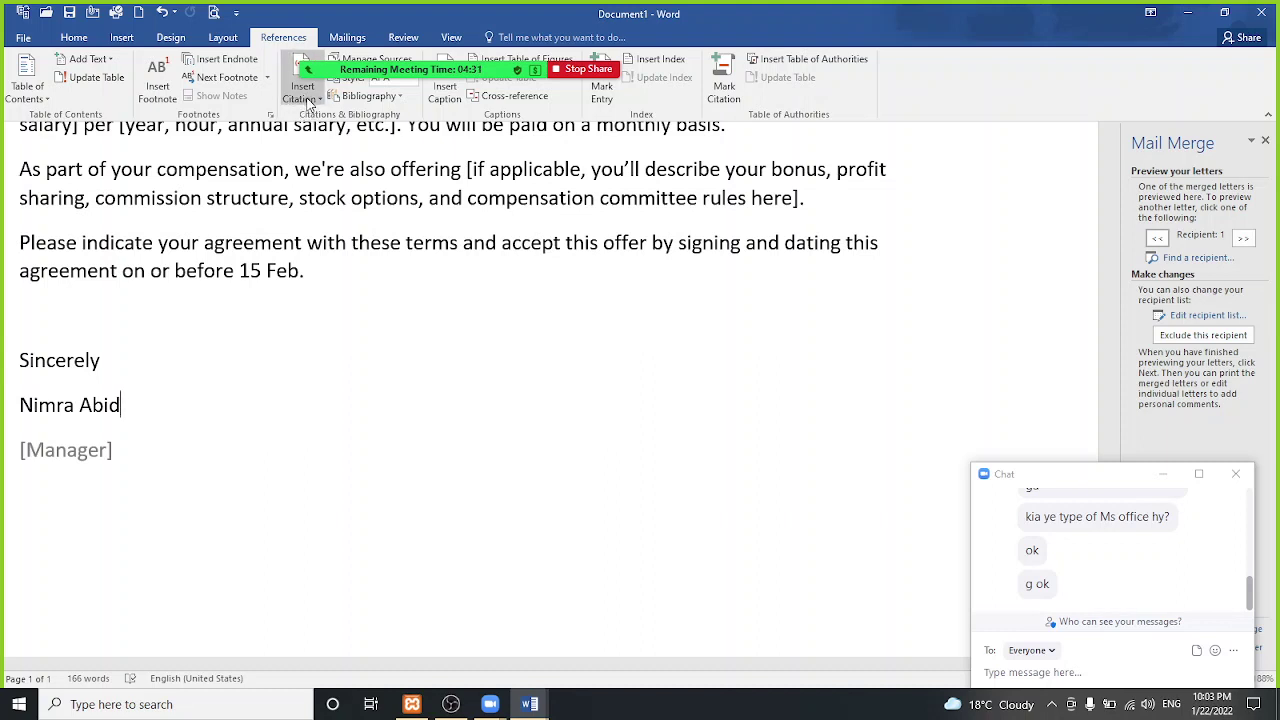
pyautogui.click(346, 38)
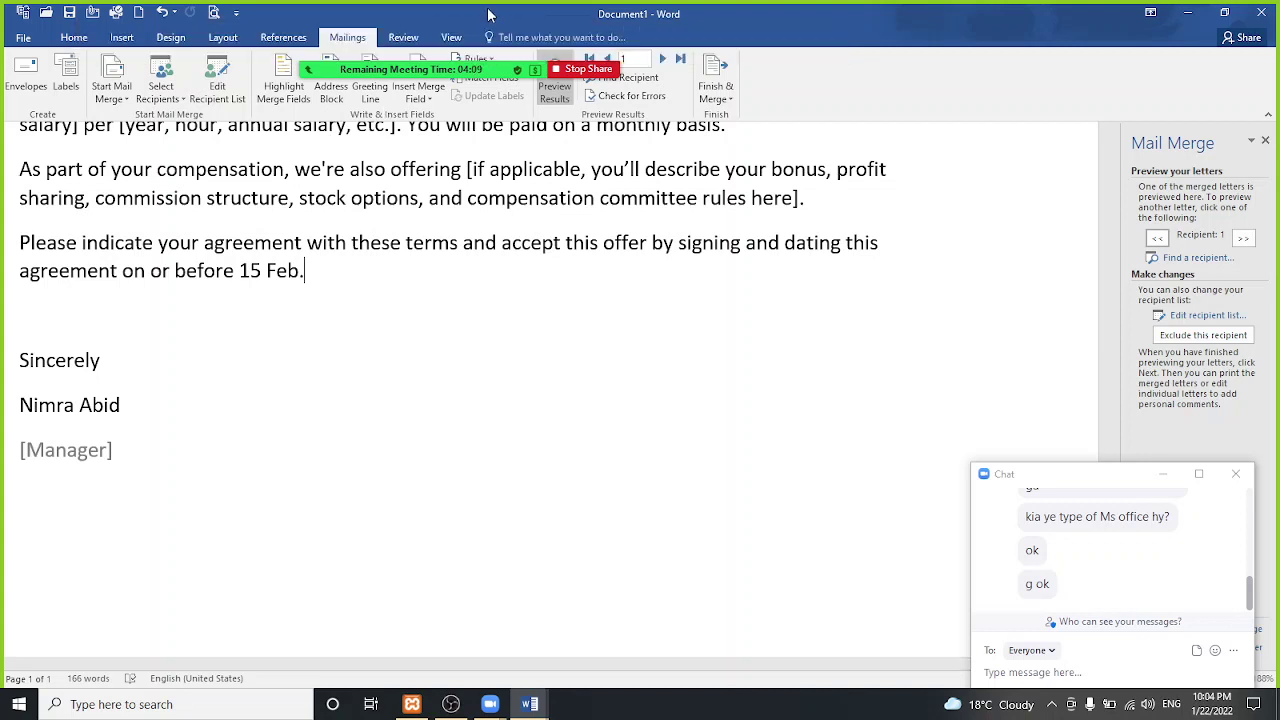
pyautogui.click(421, 37)
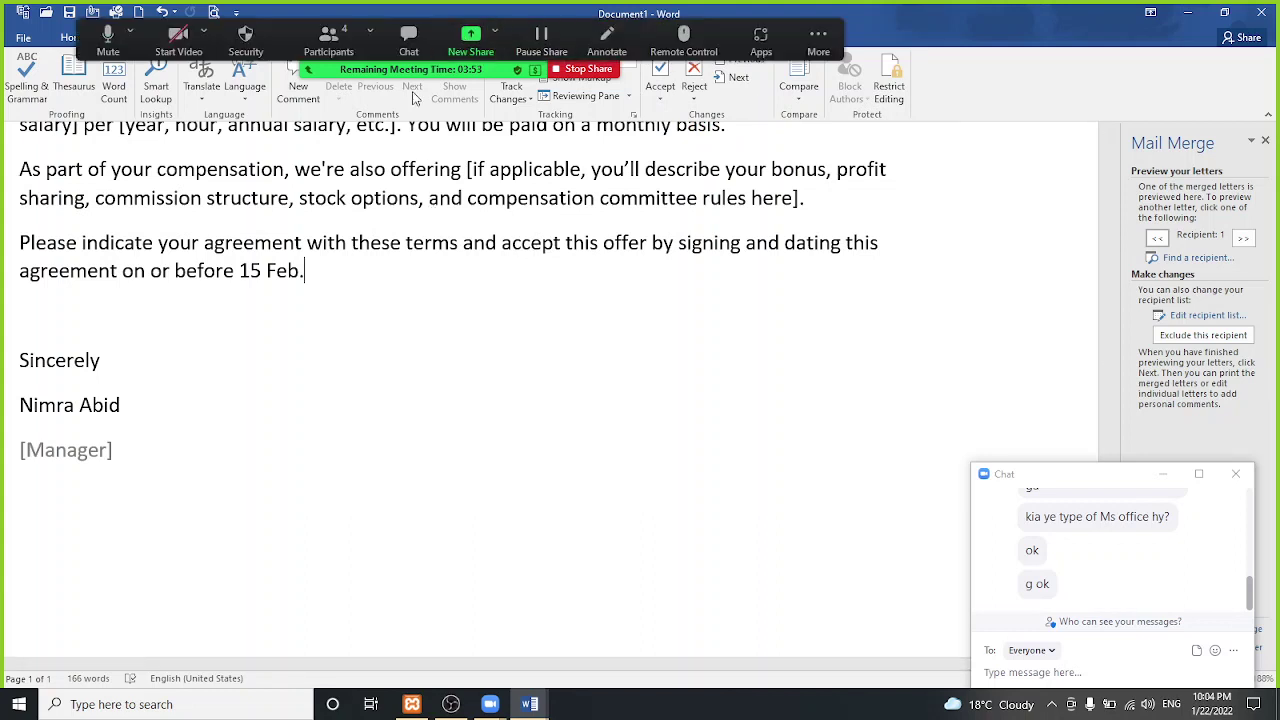
pyautogui.moveTo(481, 25)
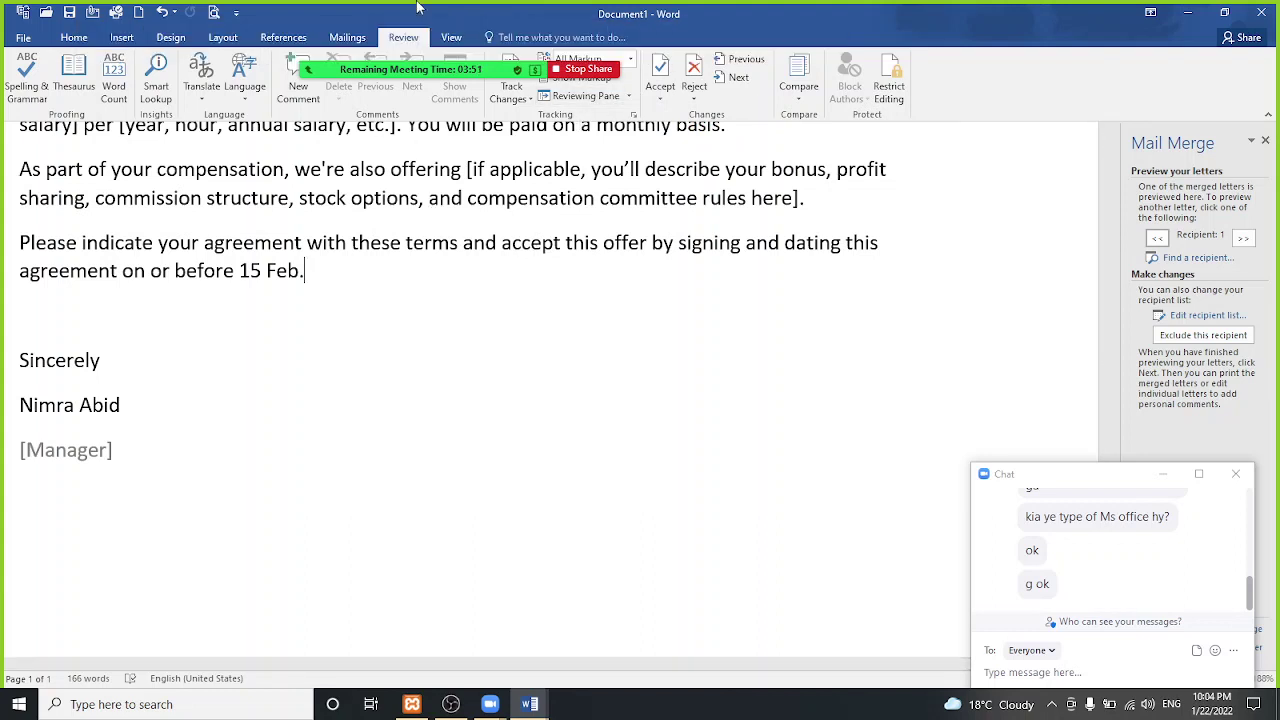
pyautogui.click(450, 38)
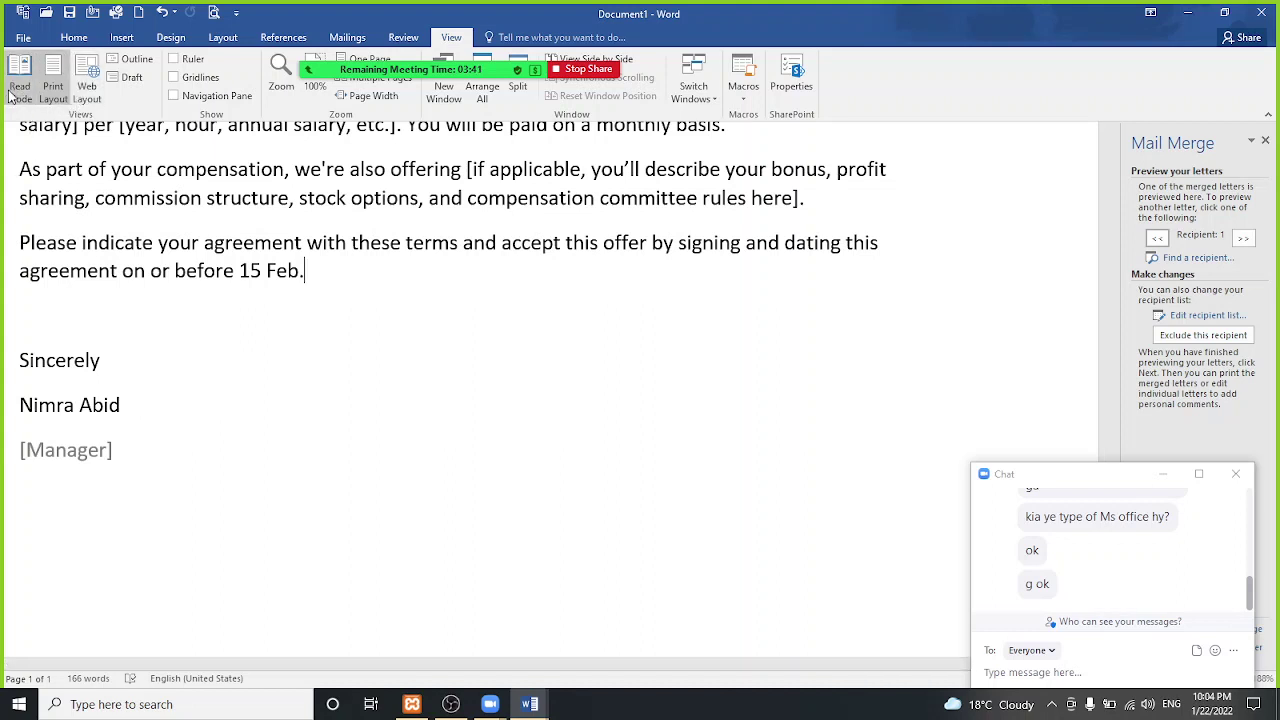
# Step: Minimize the Zoom meeting chat window and bring it back
pyautogui.click(1166, 478)
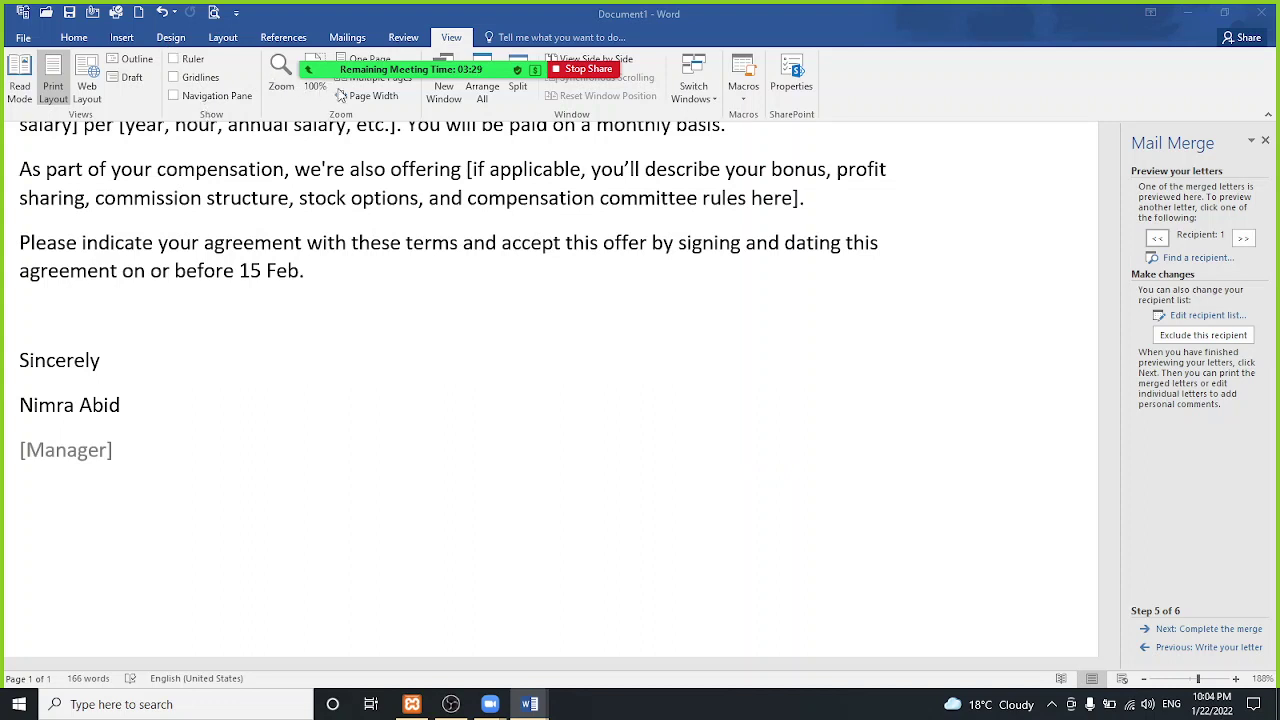
pyautogui.moveTo(362, 74)
pyautogui.moveTo(480, 62)
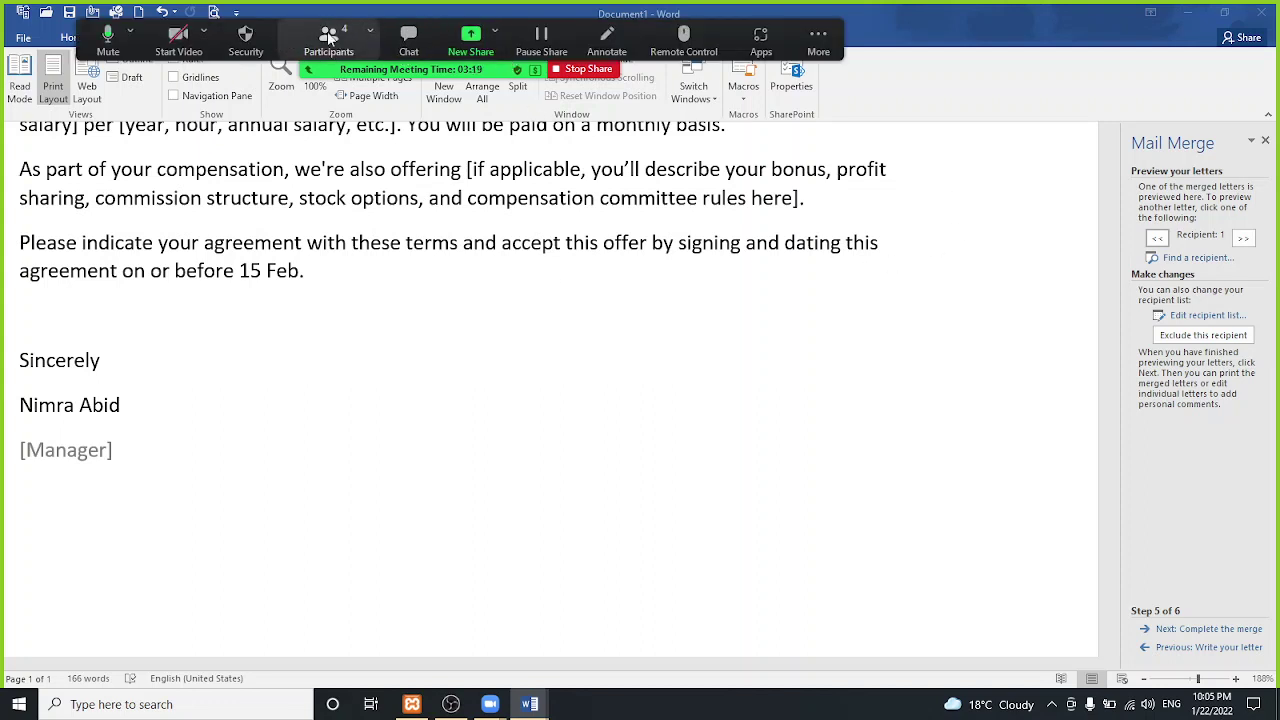
pyautogui.click(404, 40)
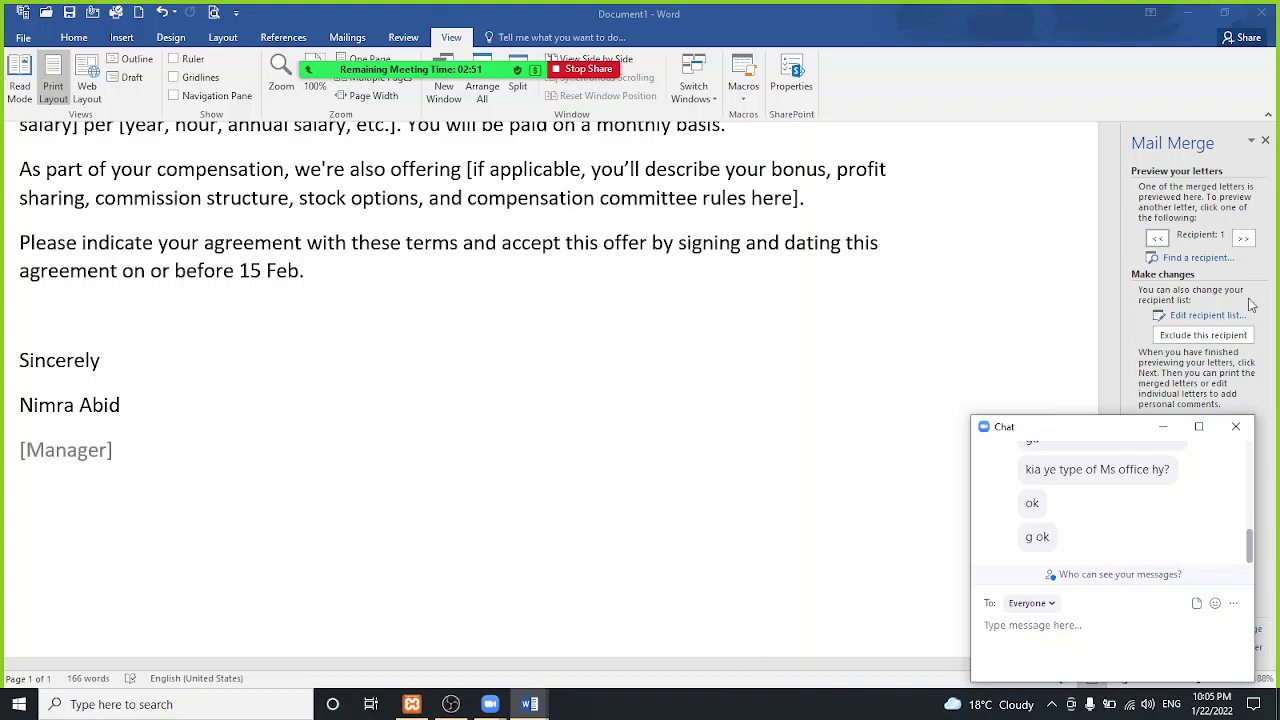
# Step: Delete the [Manager] placeholder in the letter, then undo to restore it
pyautogui.click(155, 471)
pyautogui.click(47, 487)
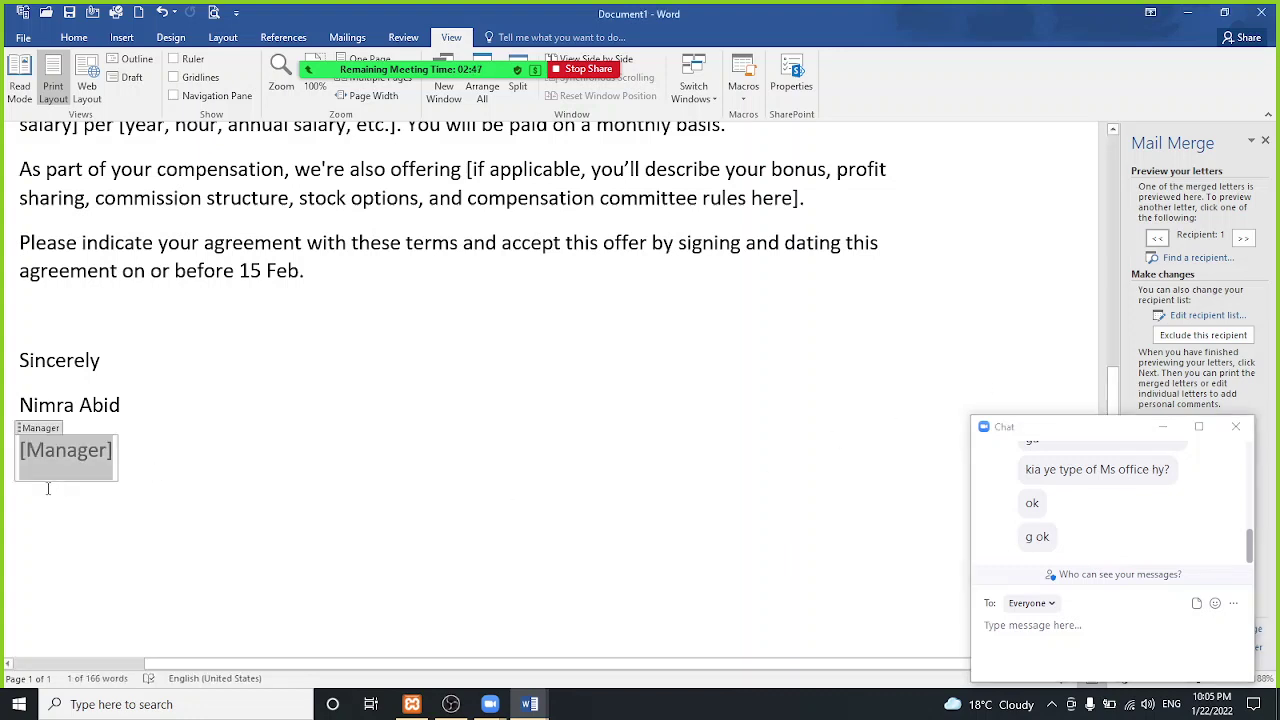
pyautogui.press('Delete')
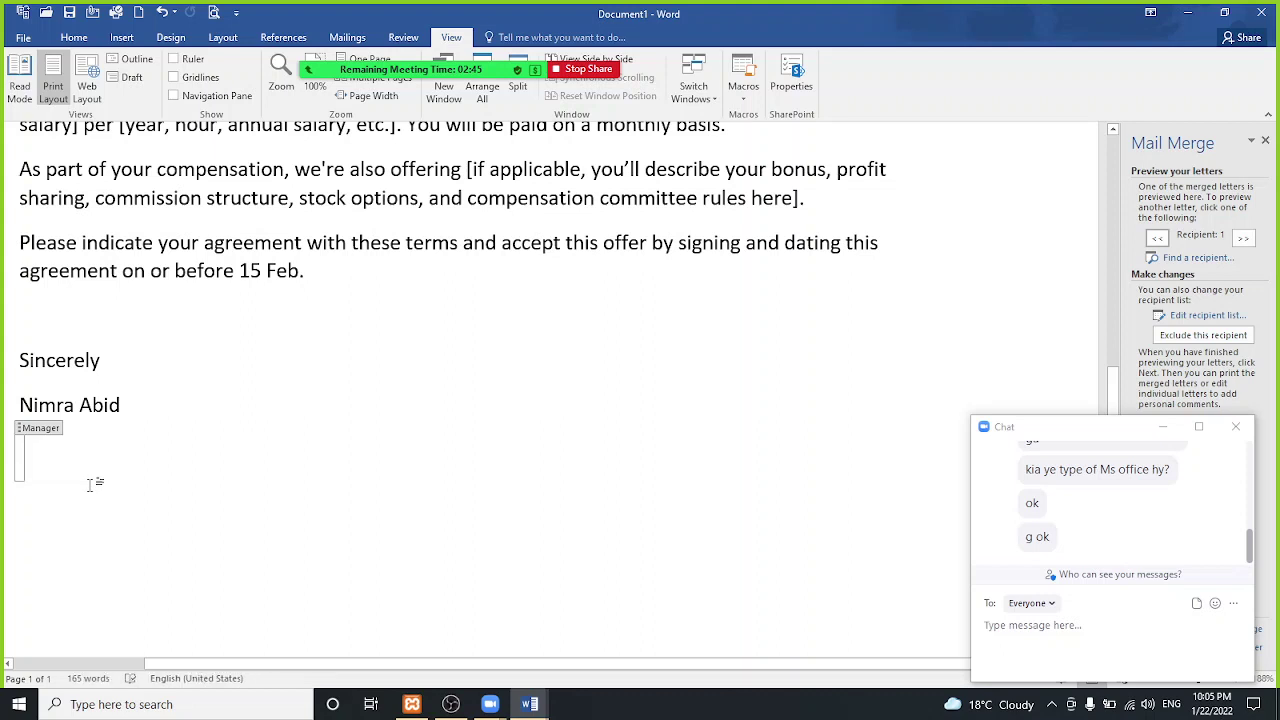
pyautogui.hotkey('ctrl', 'z')
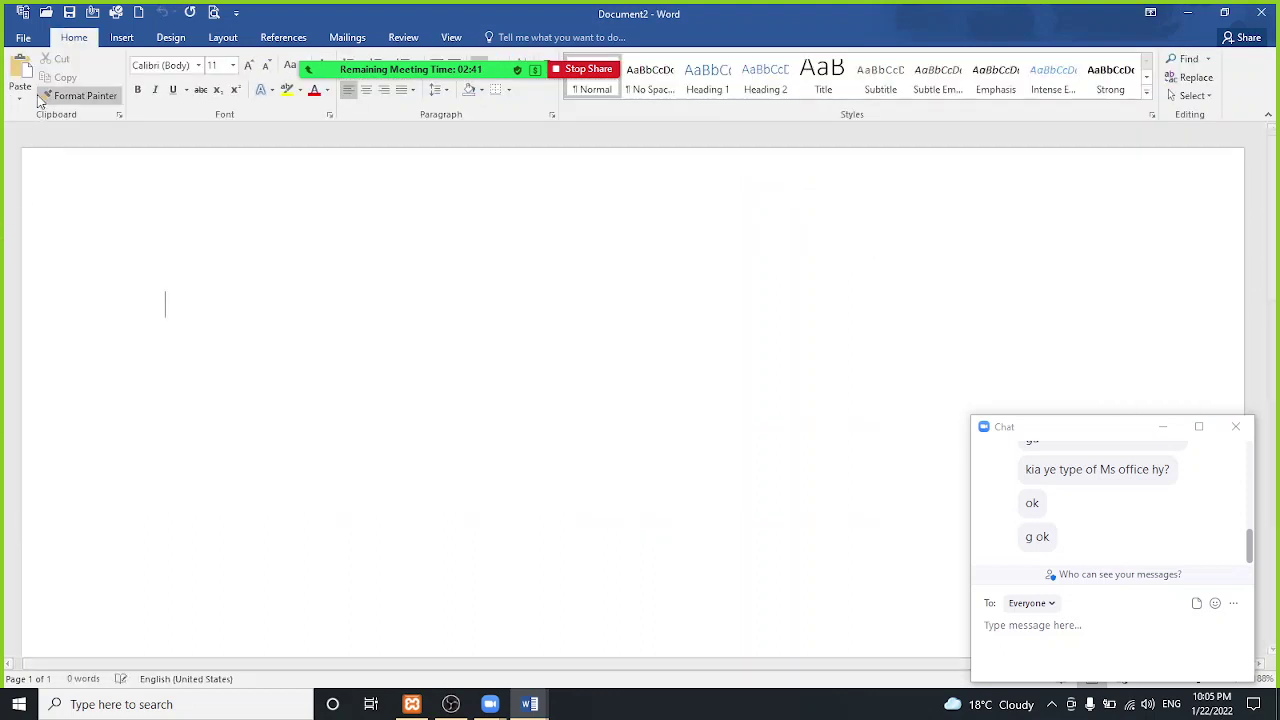
# Step: Insert the portrait photo from Local Disk (E:) > Ms office batch 2 into Document2
pyautogui.click(124, 38)
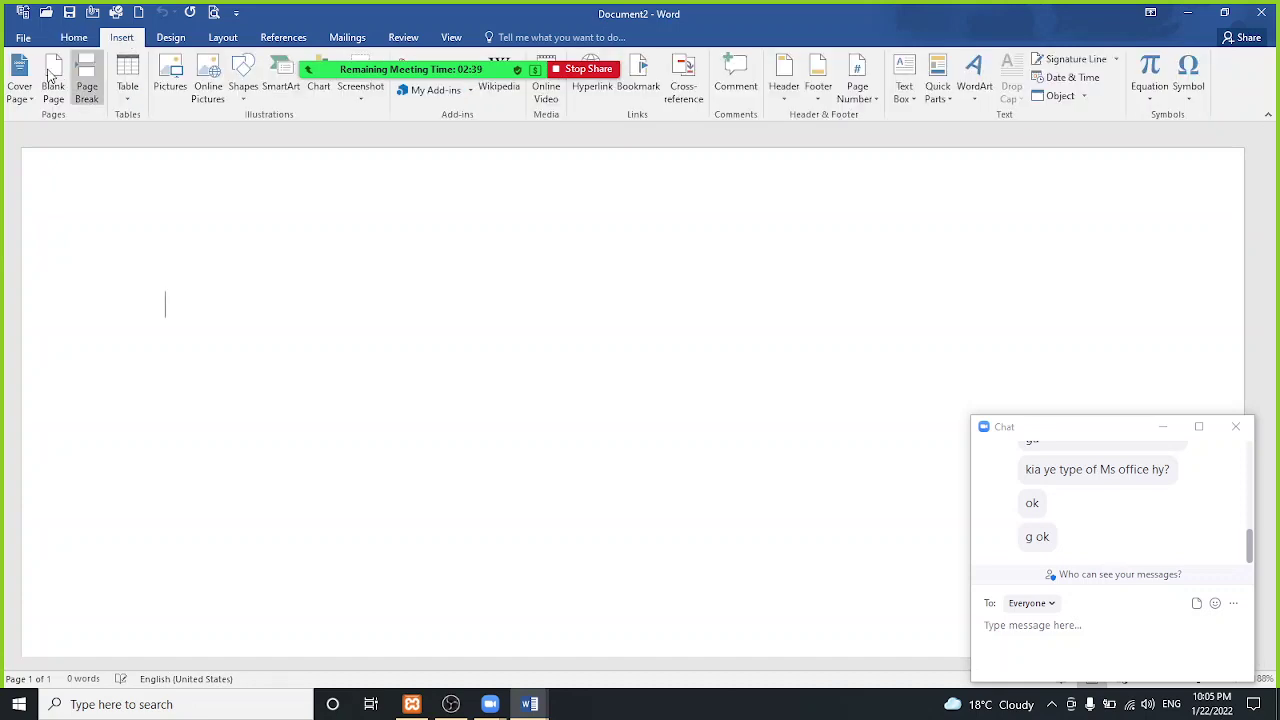
pyautogui.click(175, 83)
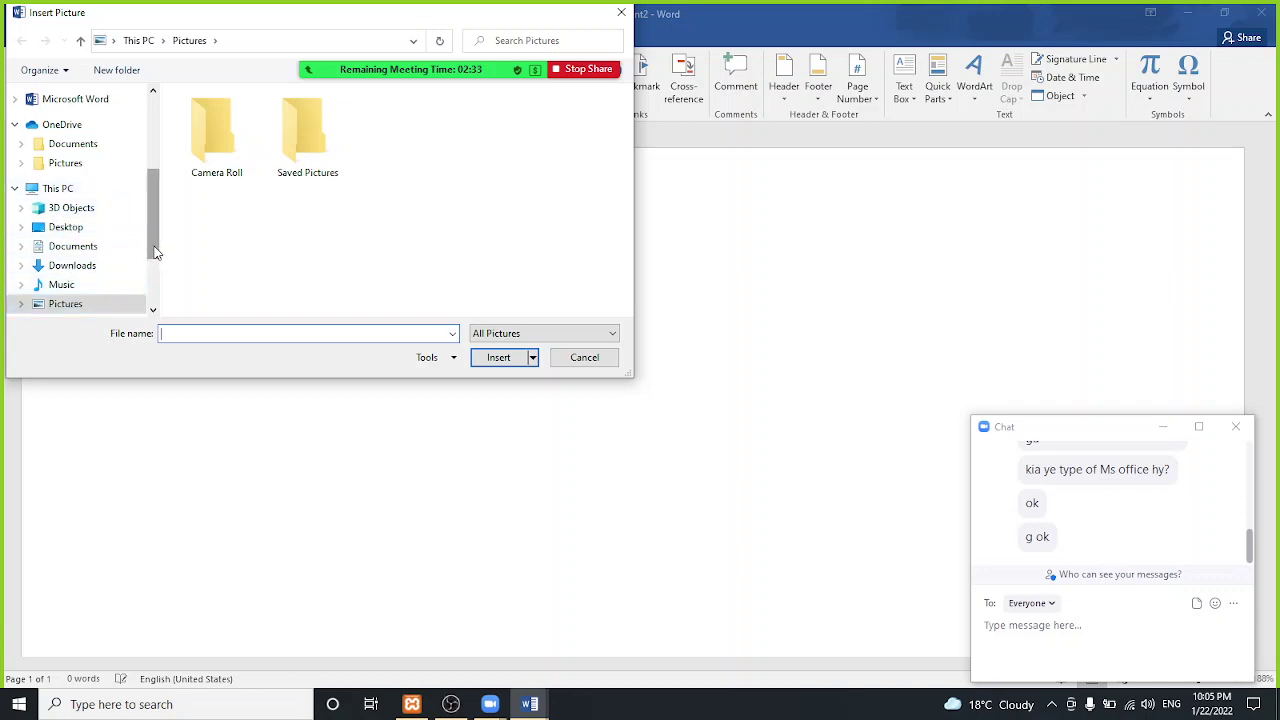
pyautogui.moveTo(153, 250); pyautogui.dragTo(153, 270)
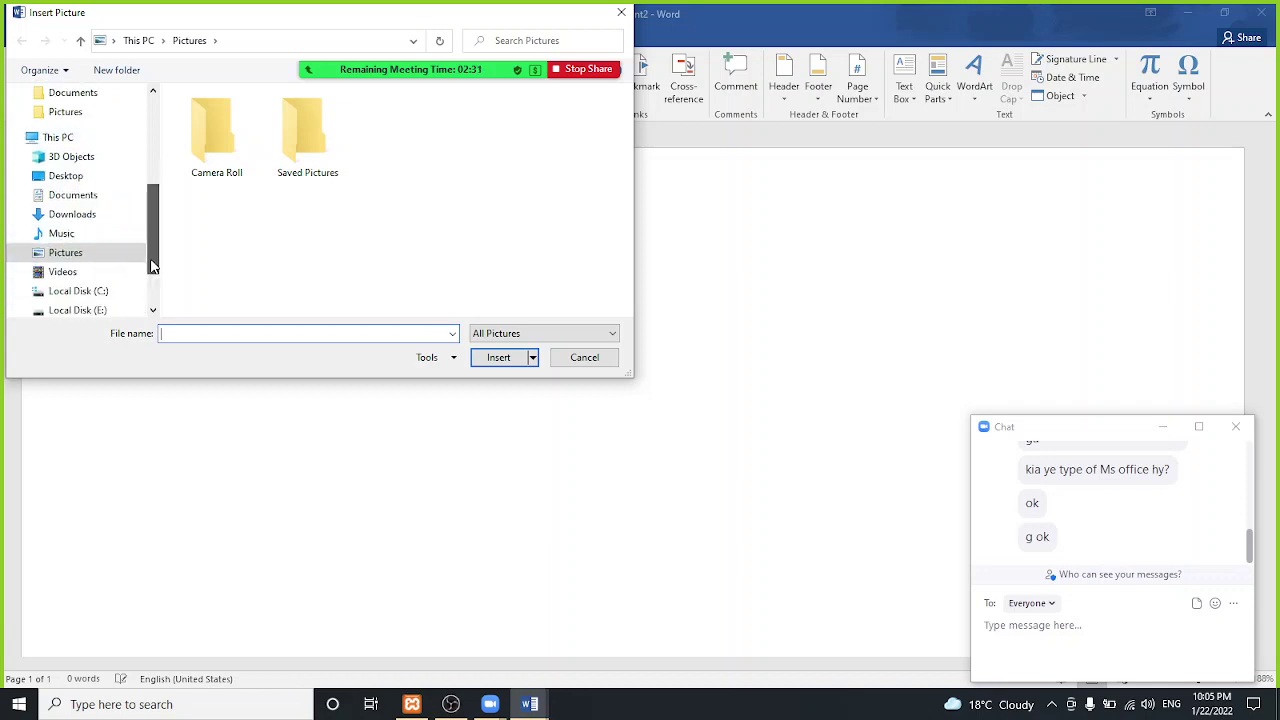
pyautogui.click(115, 312)
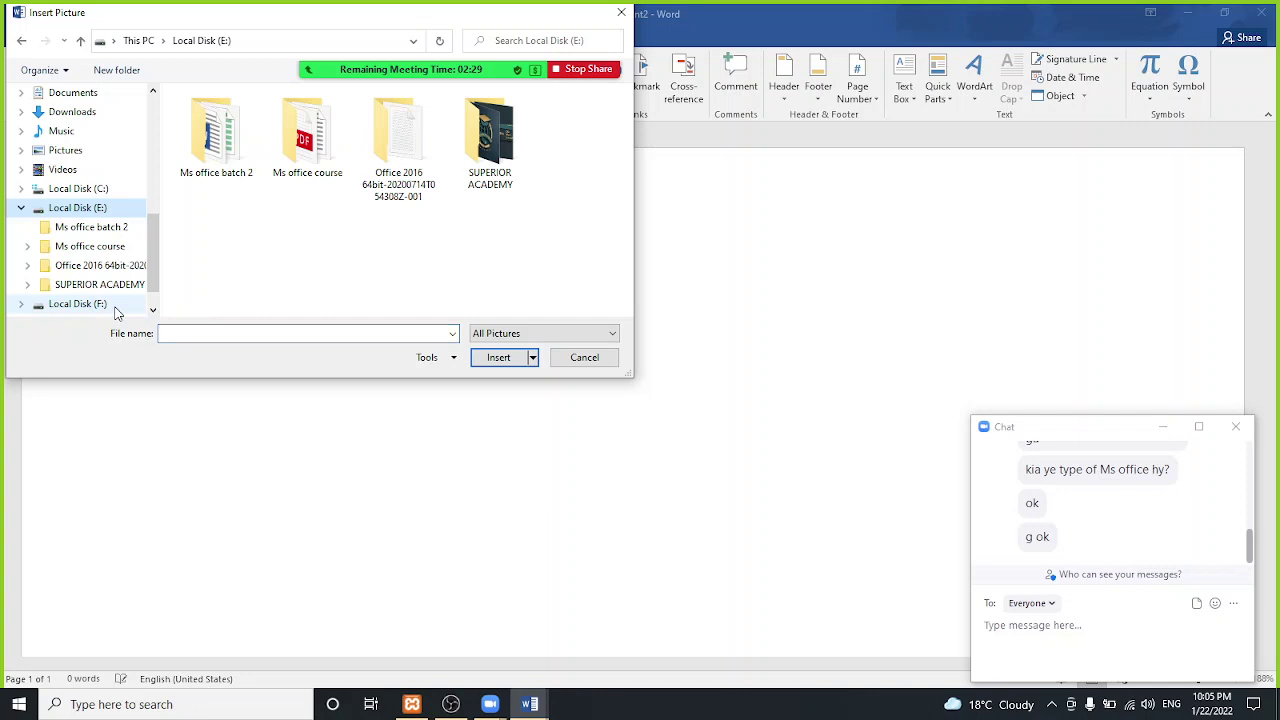
pyautogui.doubleClick(195, 170)
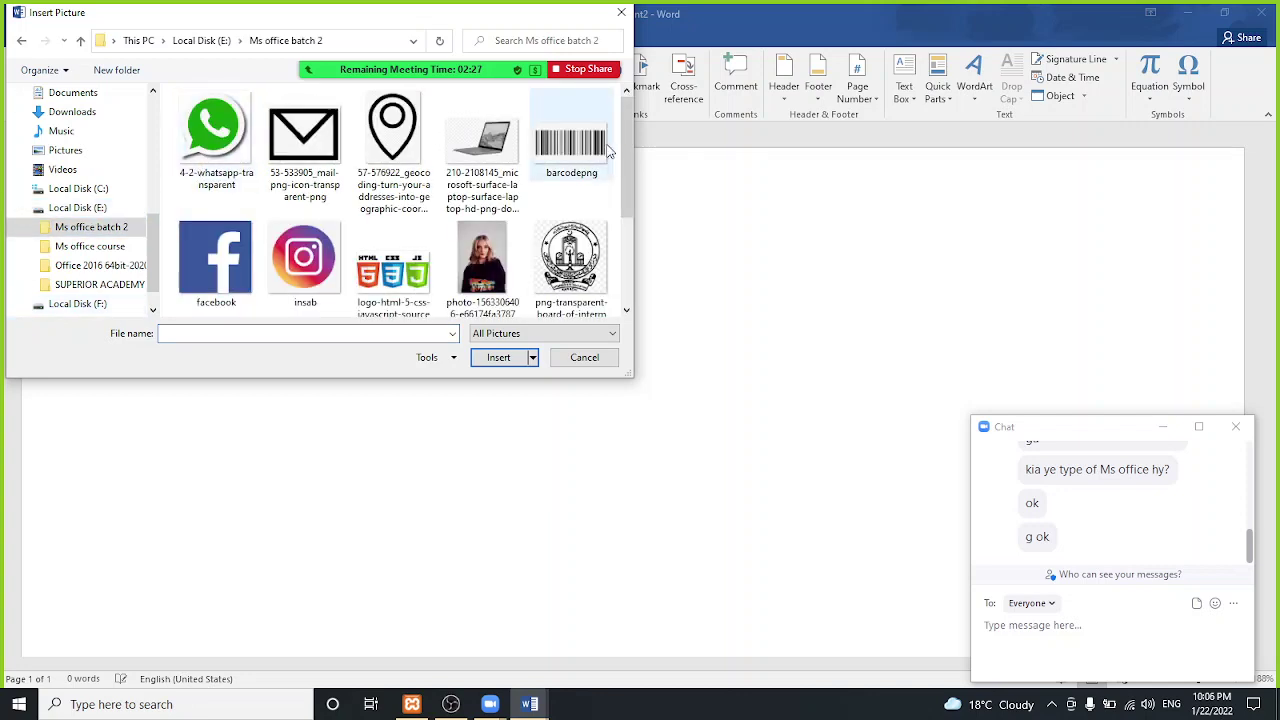
pyautogui.moveTo(622, 155)
pyautogui.mouseDown()
pyautogui.moveTo(621, 233)
pyautogui.moveTo(617, 167)
pyautogui.moveTo(617, 185)
pyautogui.mouseUp()
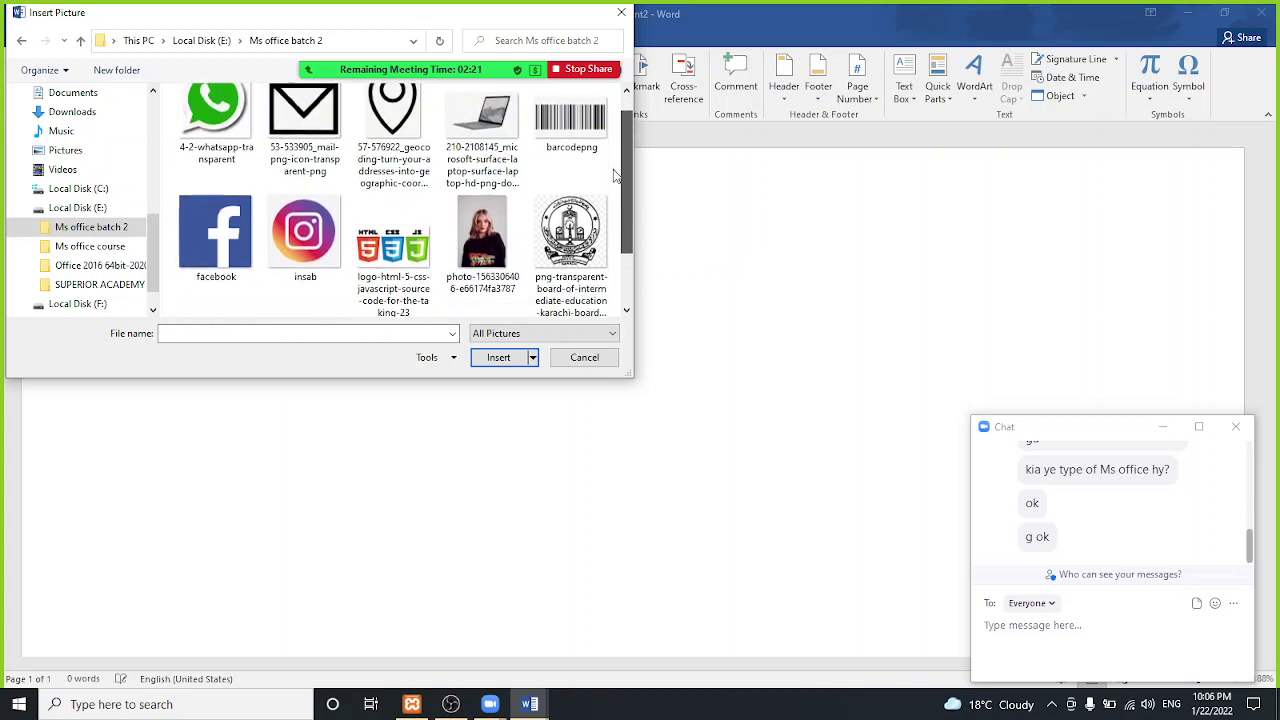
pyautogui.click(483, 226)
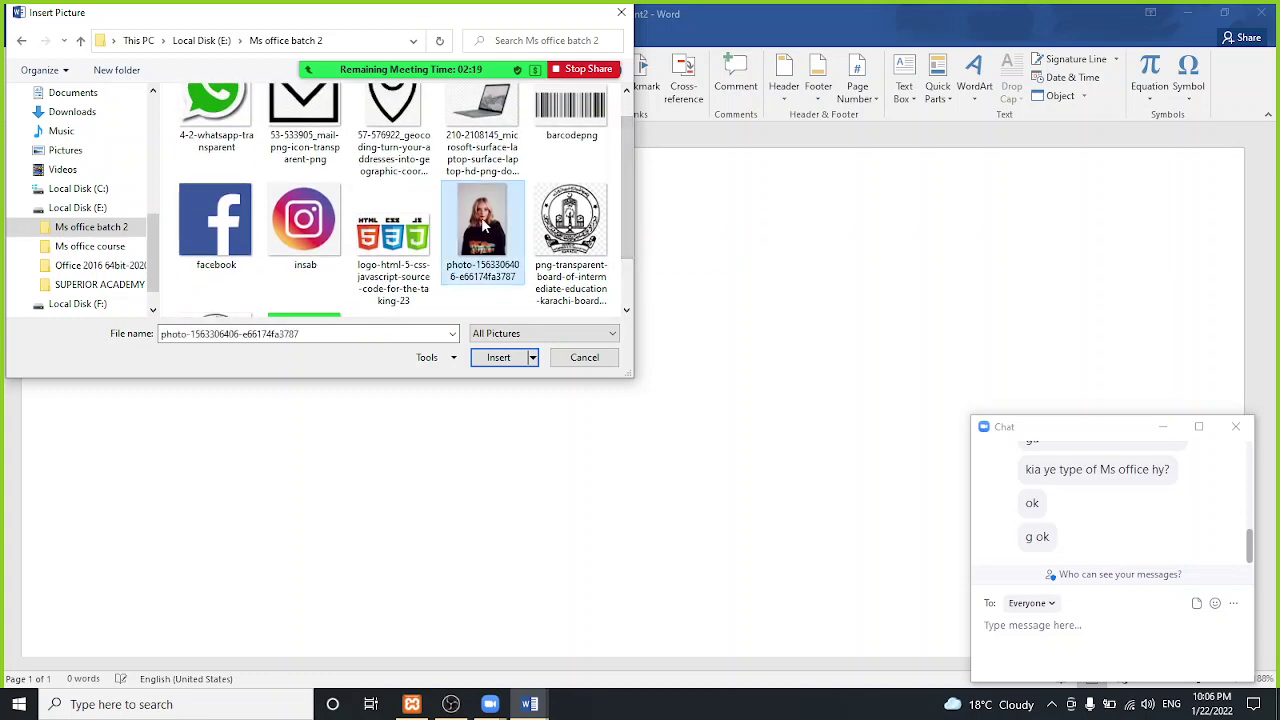
pyautogui.click(495, 360)
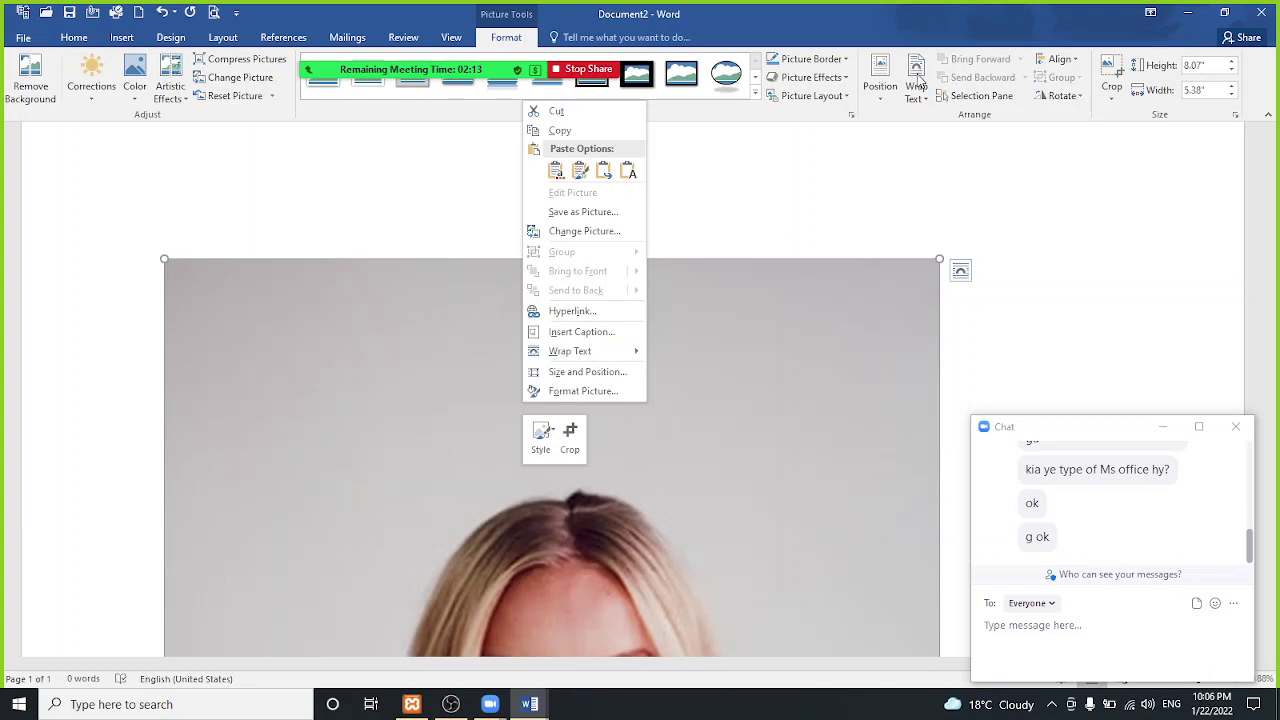
pyautogui.click(918, 80)
pyautogui.click(918, 85)
# Step: Apply Square text wrapping, shrink the photo to 1.96" × 2.94", and centre it on the page
pyautogui.click(938, 136)
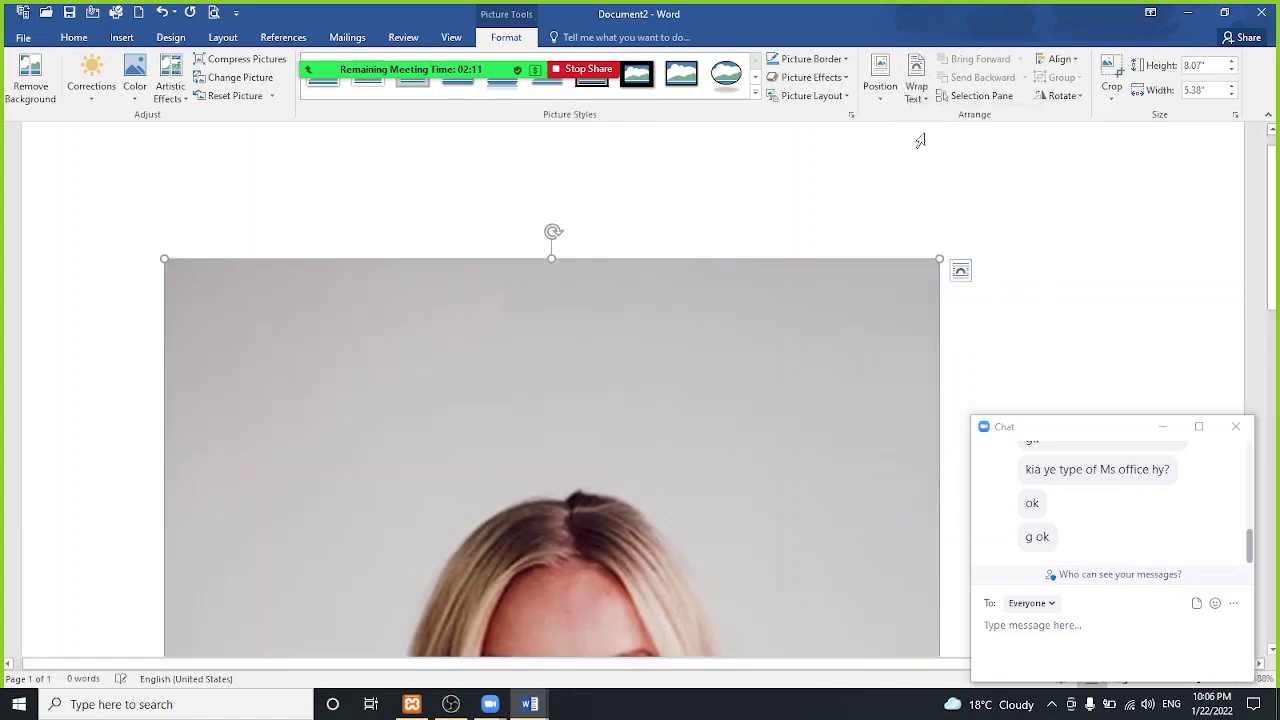
pyautogui.moveTo(940, 258); pyautogui.dragTo(657, 553)
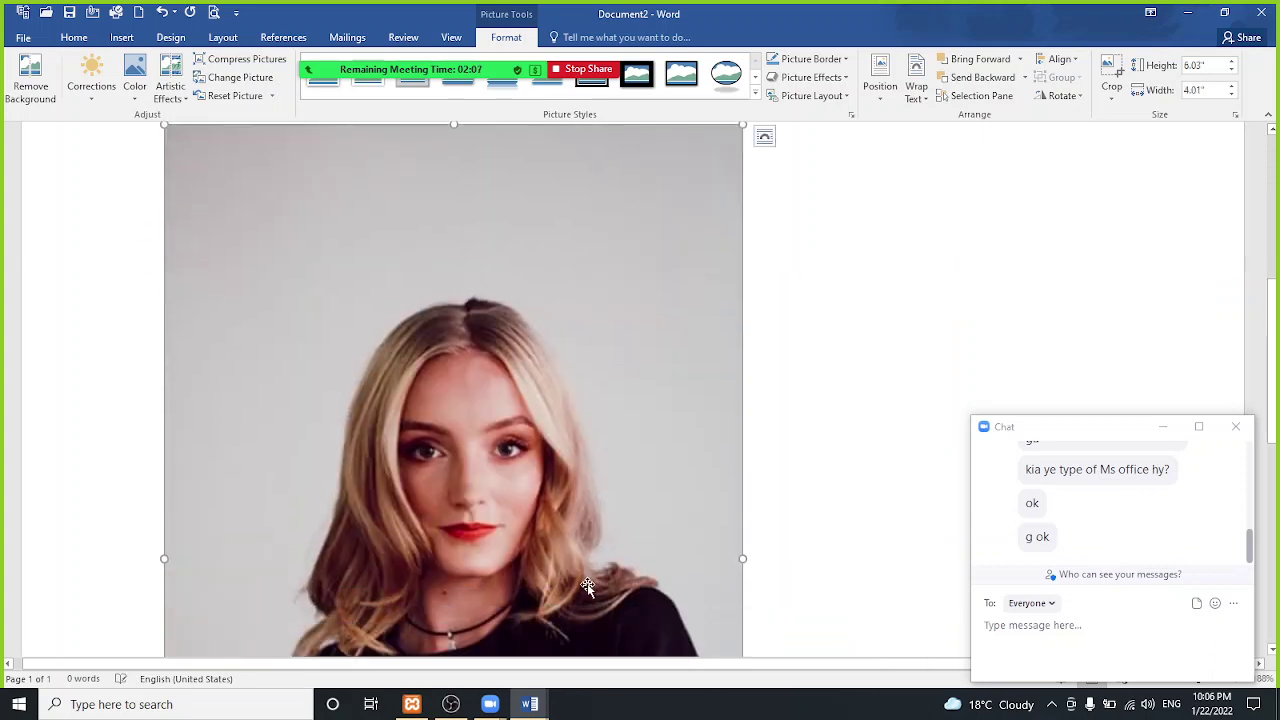
pyautogui.moveTo(595, 480); pyautogui.dragTo(685, 485)
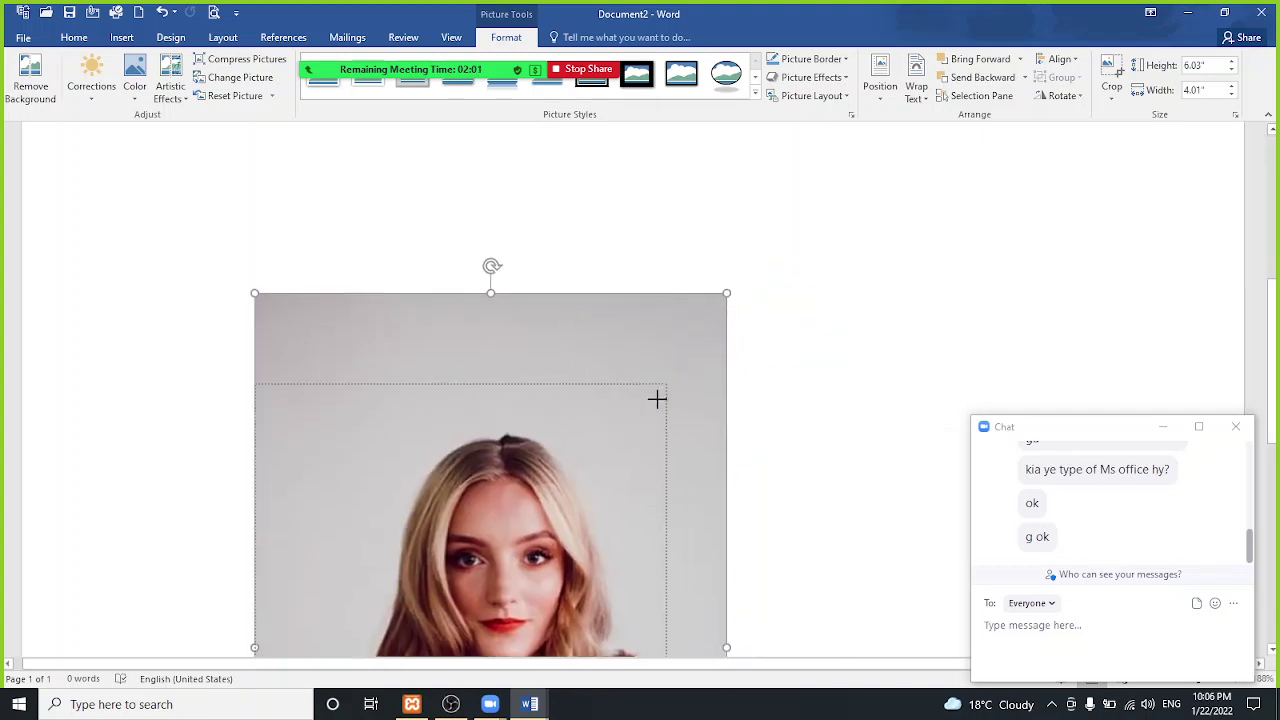
pyautogui.moveTo(752, 235); pyautogui.dragTo(657, 400)
pyautogui.moveTo(520, 445)
pyautogui.mouseDown()
pyautogui.moveTo(618, 340)
pyautogui.moveTo(616, 484)
pyautogui.mouseUp()
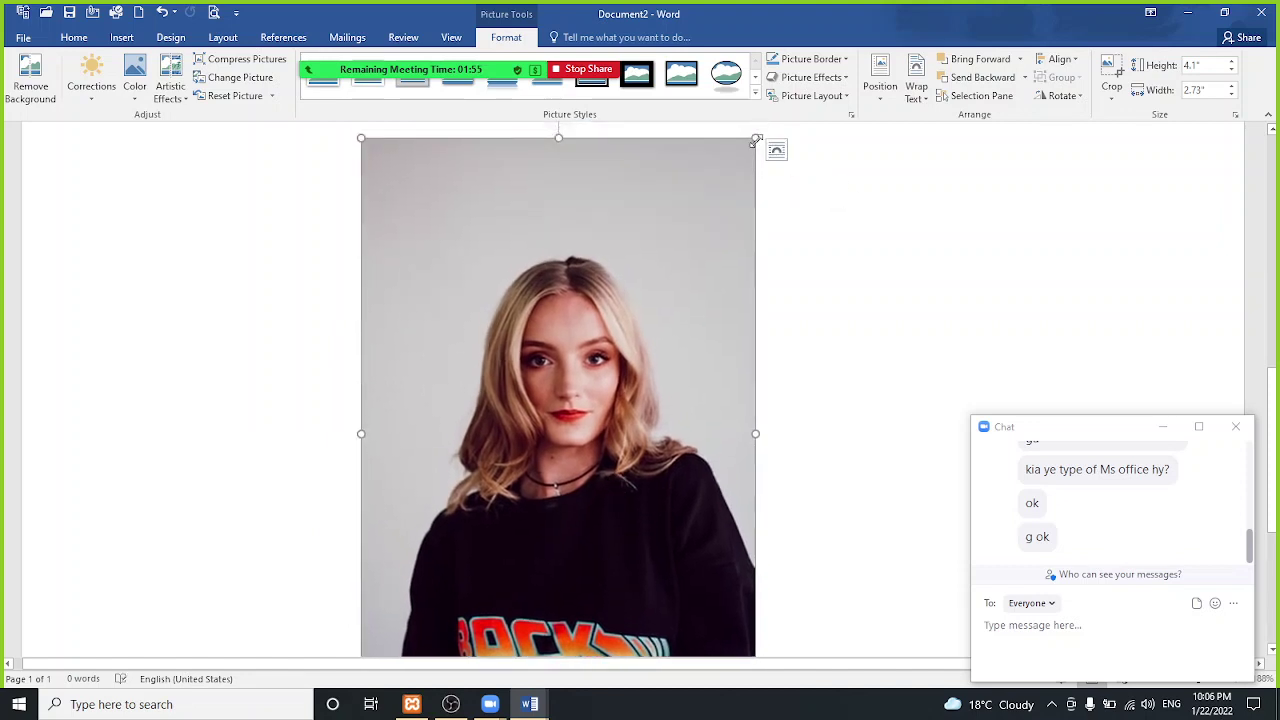
pyautogui.moveTo(756, 139); pyautogui.dragTo(643, 306)
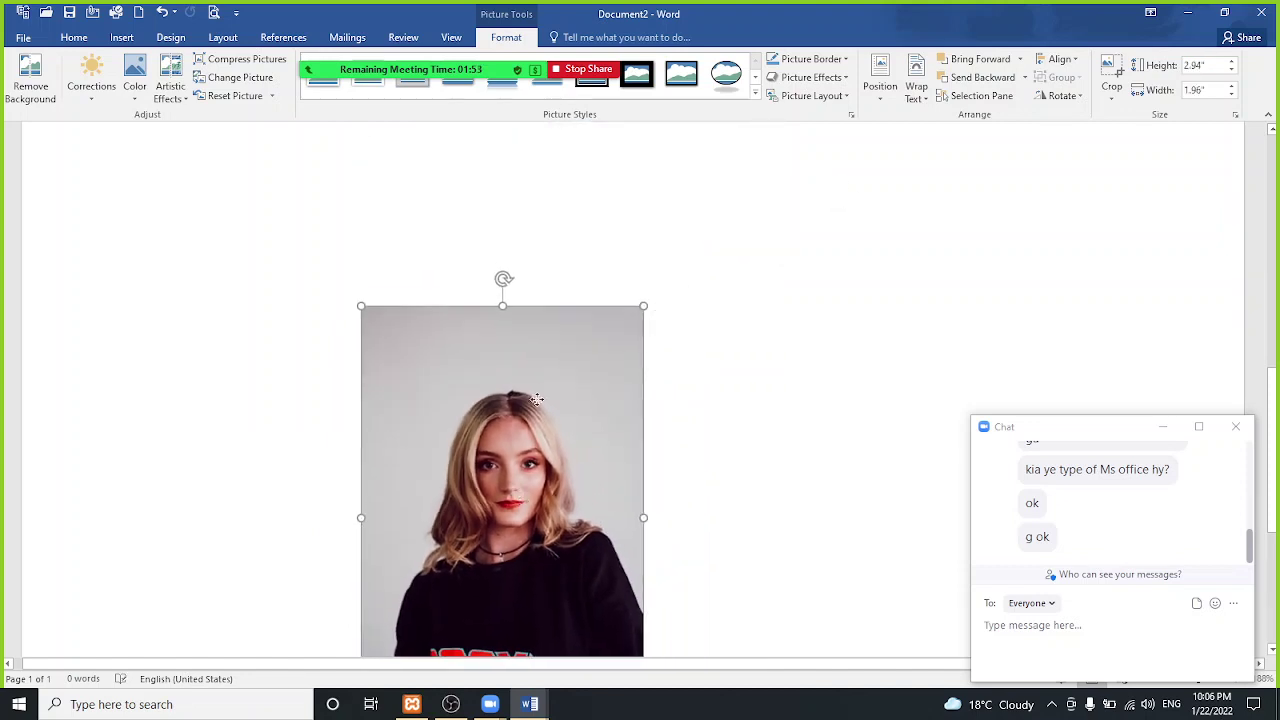
pyautogui.moveTo(573, 421); pyautogui.dragTo(622, 295)
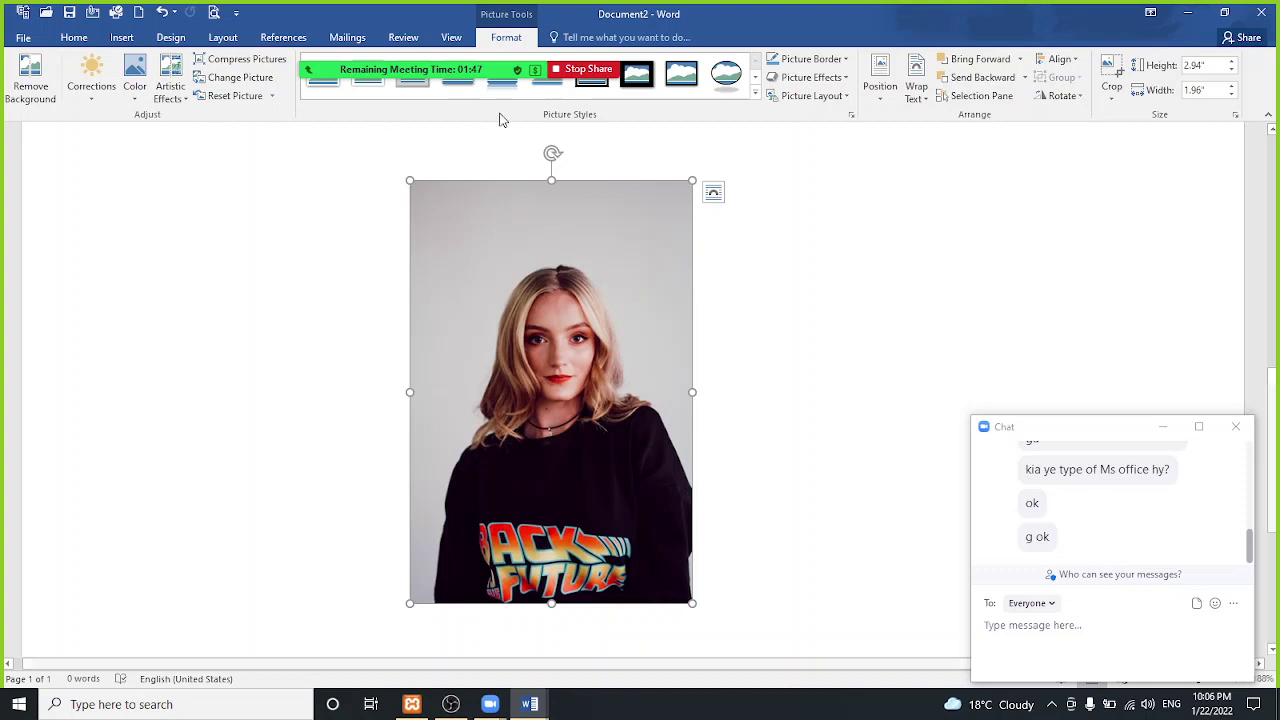
# Step: Remove the photo's background, marking the shirt and its right side as areas to keep
pyautogui.click(38, 90)
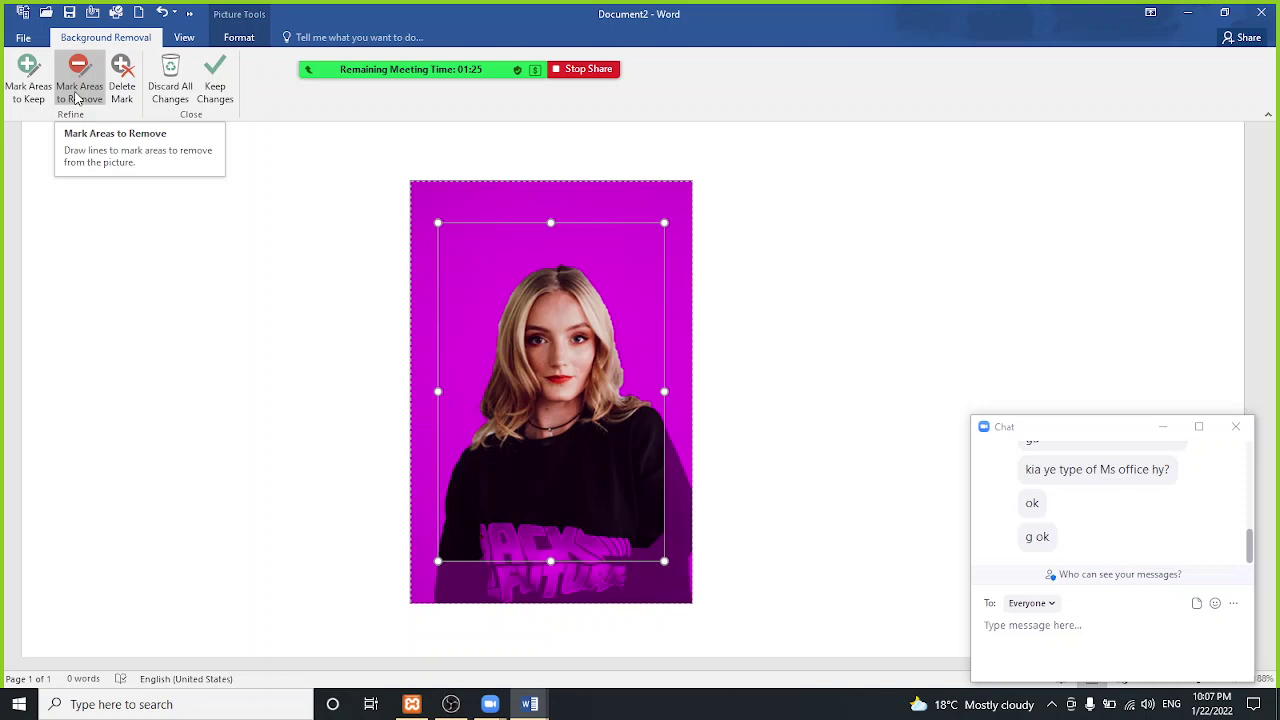
pyautogui.click(18, 92)
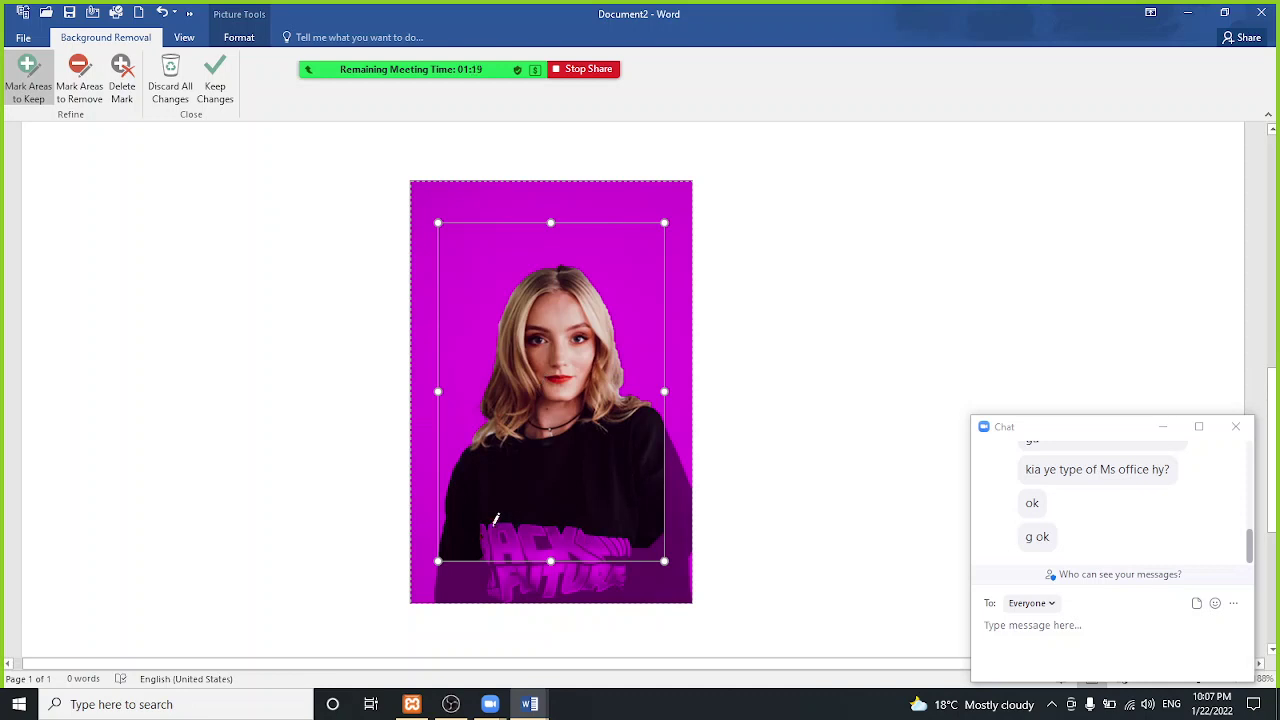
pyautogui.moveTo(487, 527); pyautogui.dragTo(512, 605)
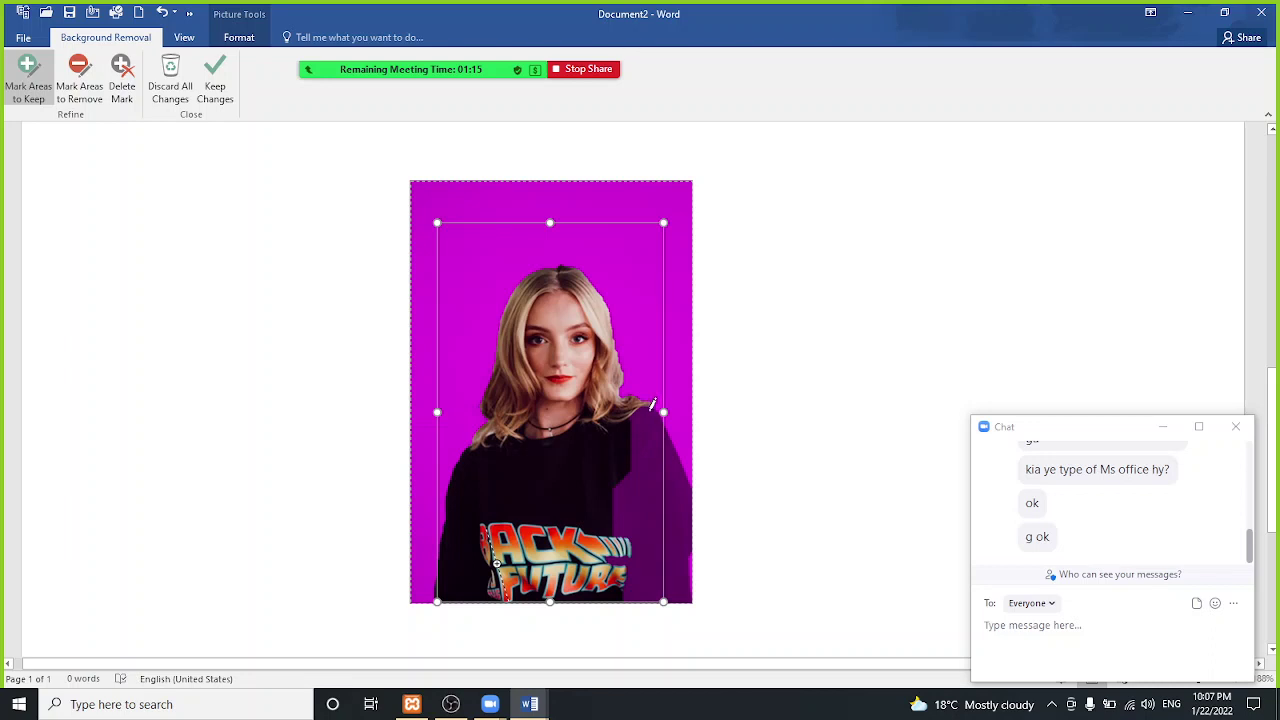
pyautogui.moveTo(645, 415); pyautogui.dragTo(646, 602)
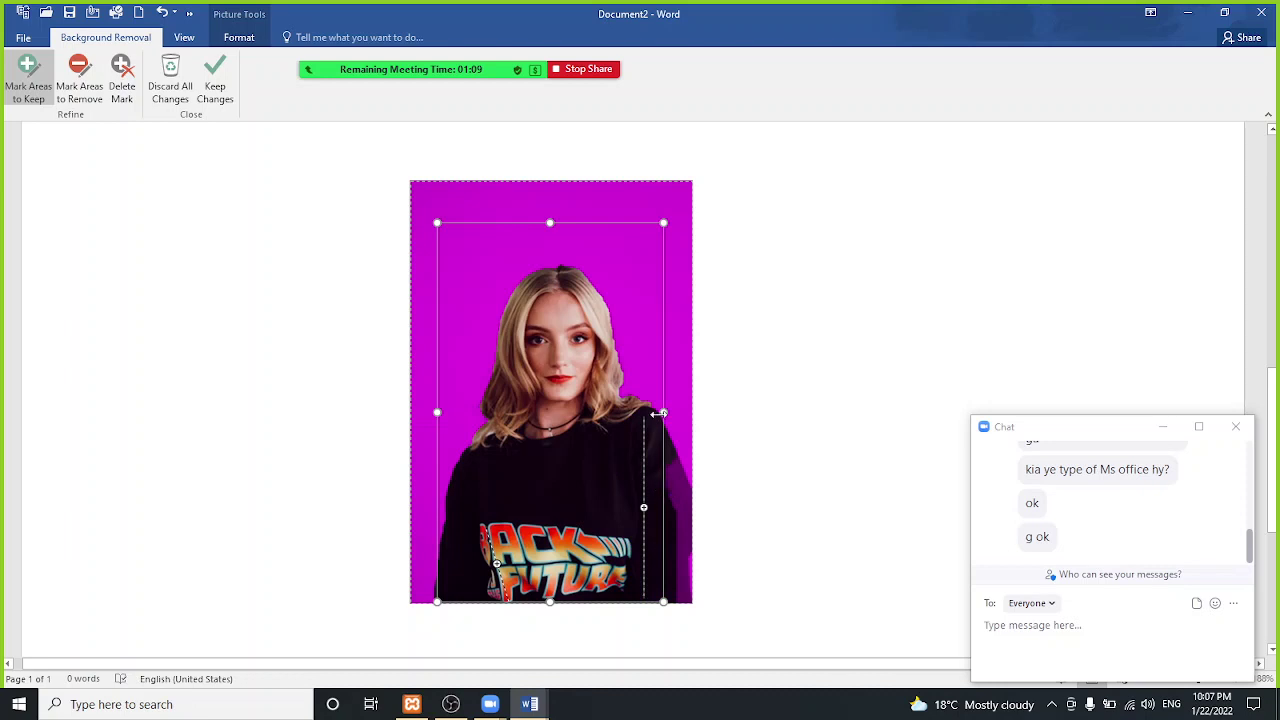
pyautogui.moveTo(663, 413)
pyautogui.mouseDown()
pyautogui.moveTo(688, 420)
pyautogui.moveTo(686, 488)
pyautogui.mouseUp()
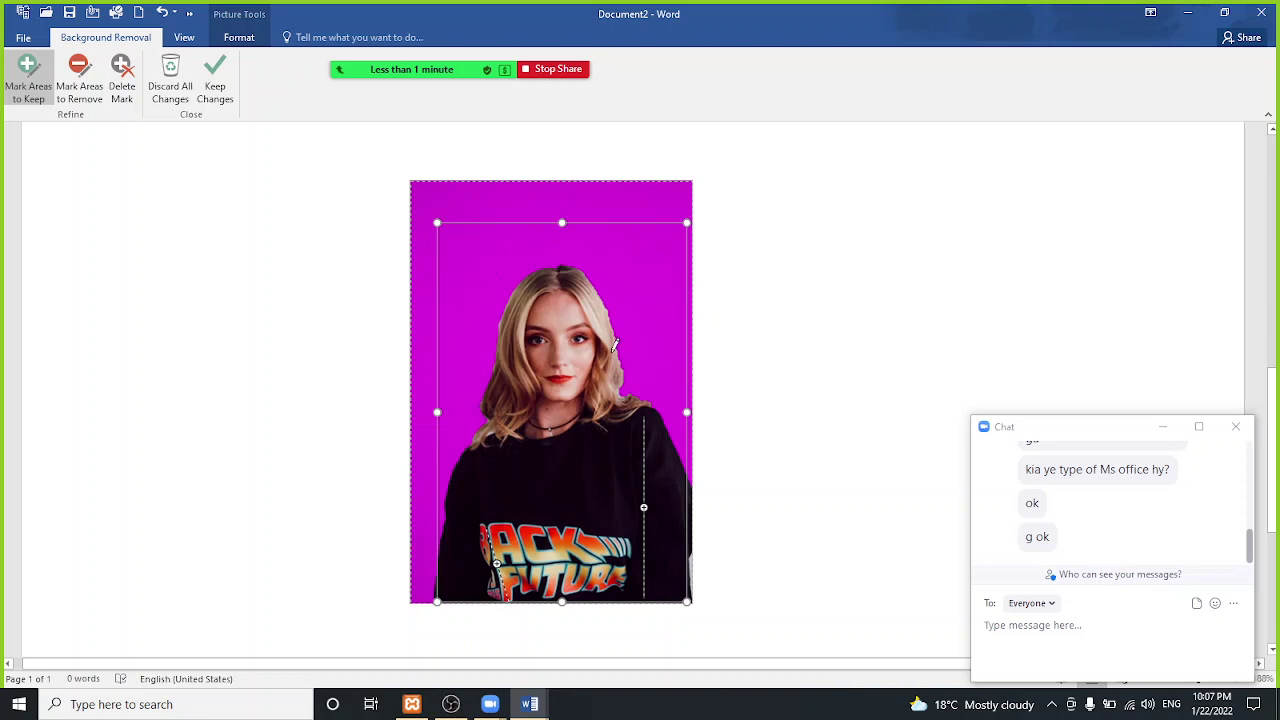
pyautogui.click(213, 87)
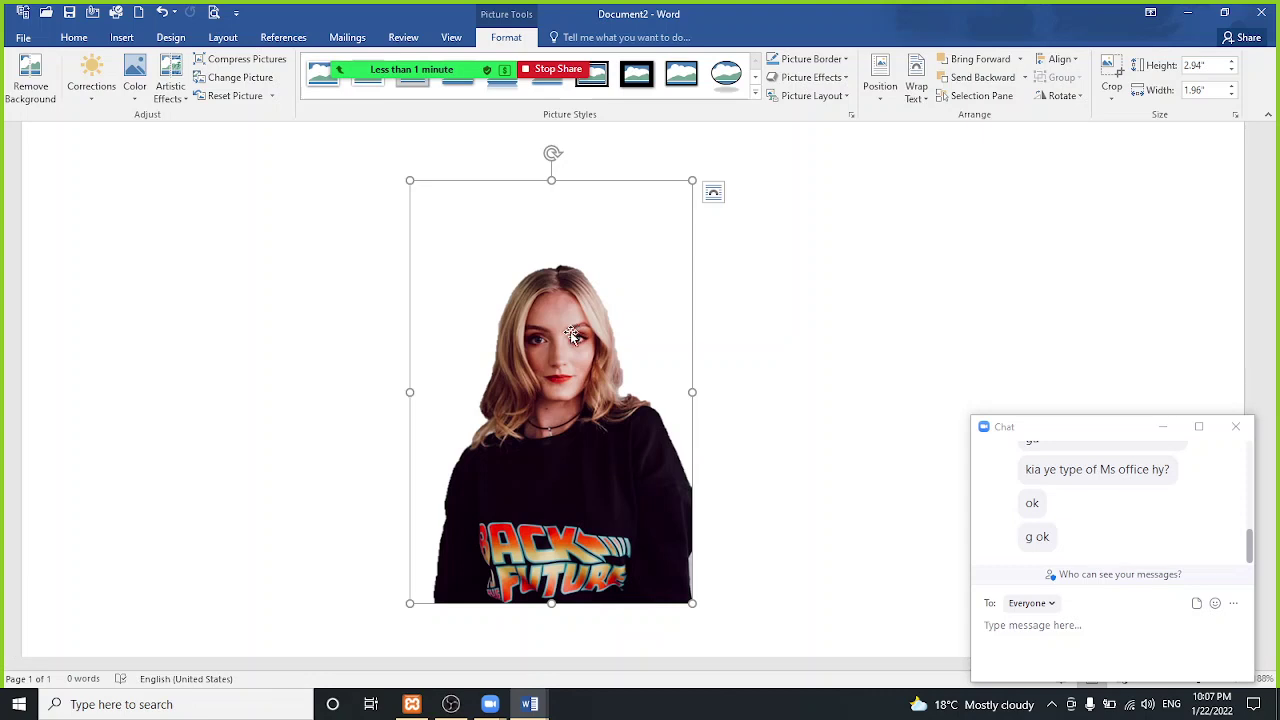
# Step: Close the Zoom chat window in OBS, then minimize OBS to bring the Zoom meeting forward
pyautogui.moveTo(451, 706)
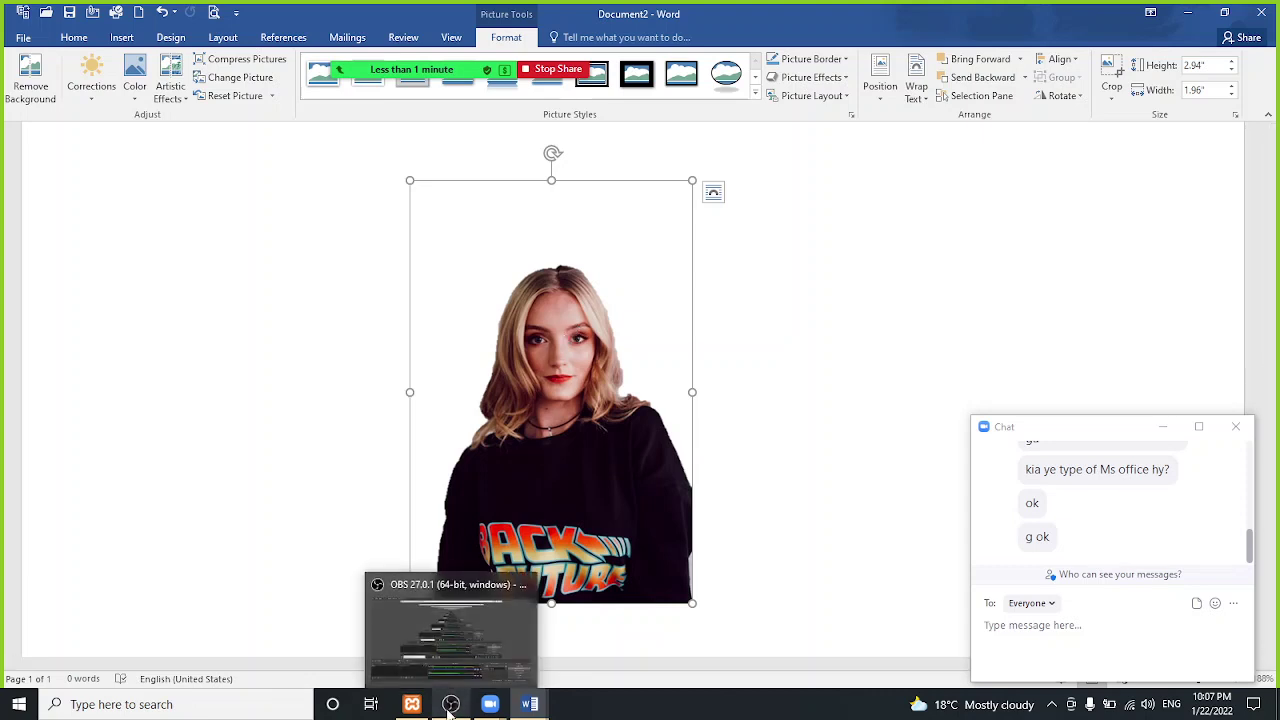
pyautogui.click(448, 656)
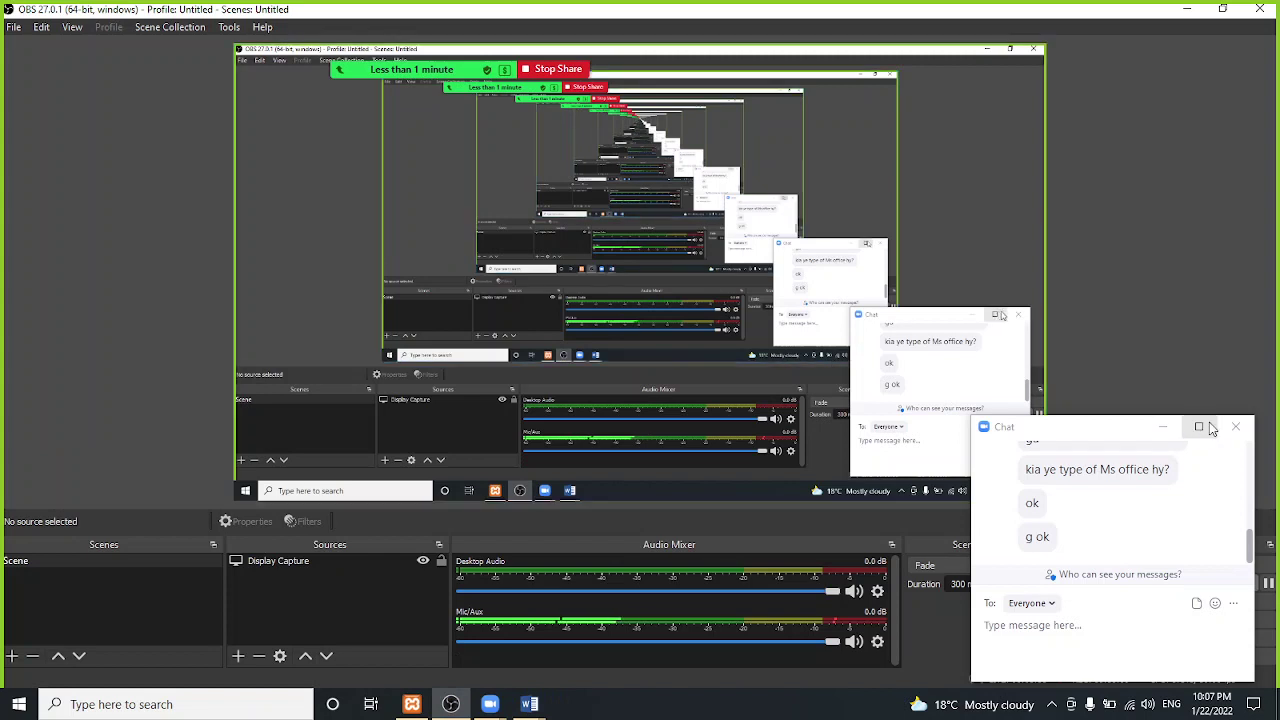
pyautogui.click(1163, 424)
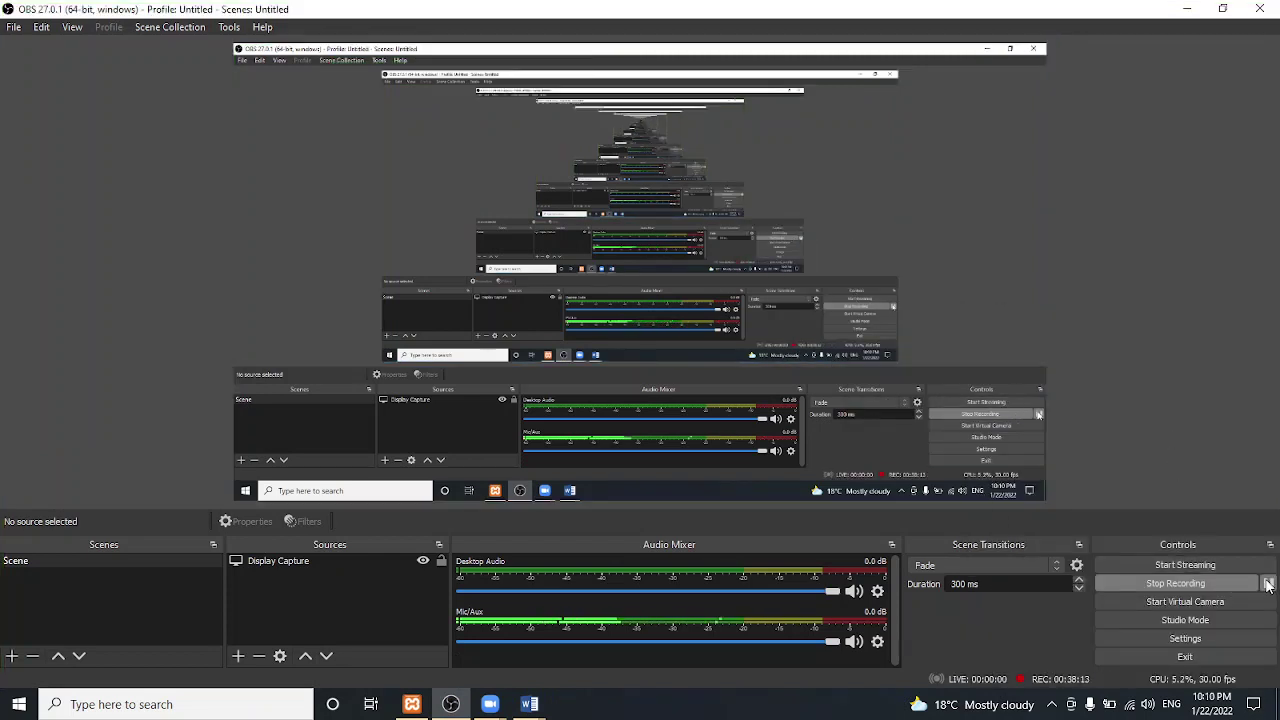
pyautogui.click(1187, 10)
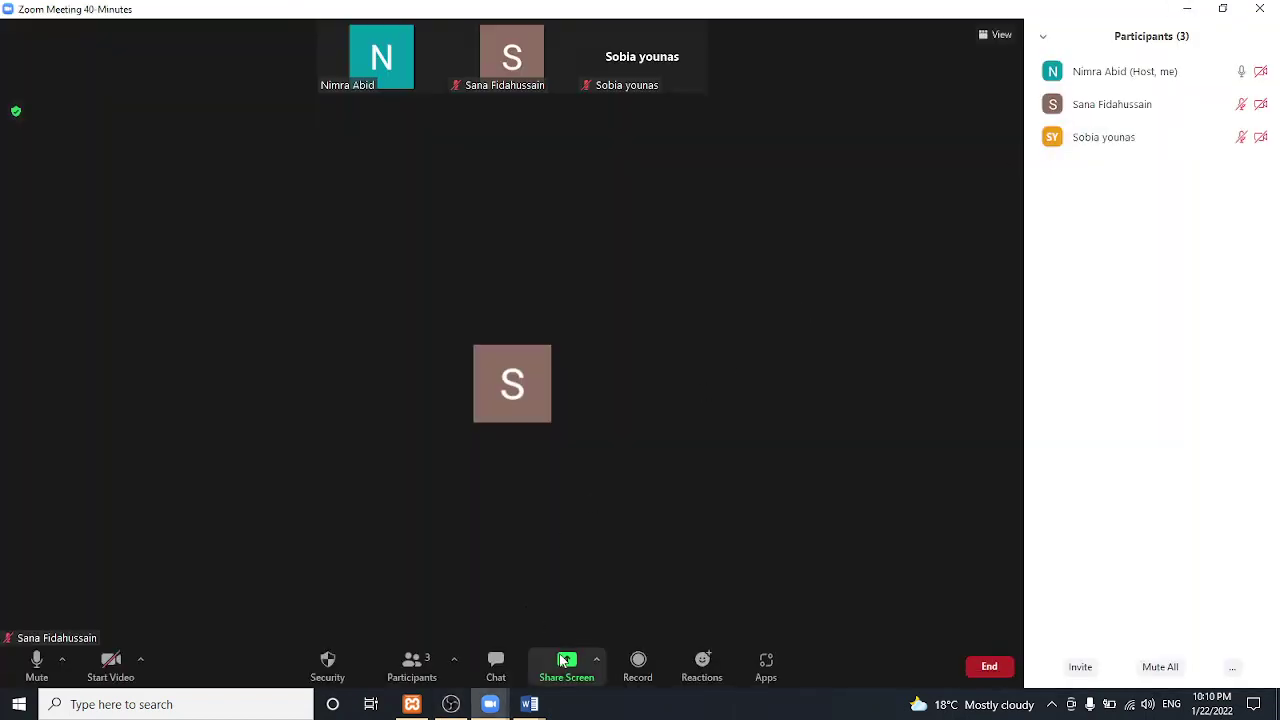
# Step: Share the whole screen in Zoom, showing Word's Document2 with the portrait photo
pyautogui.click(566, 662)
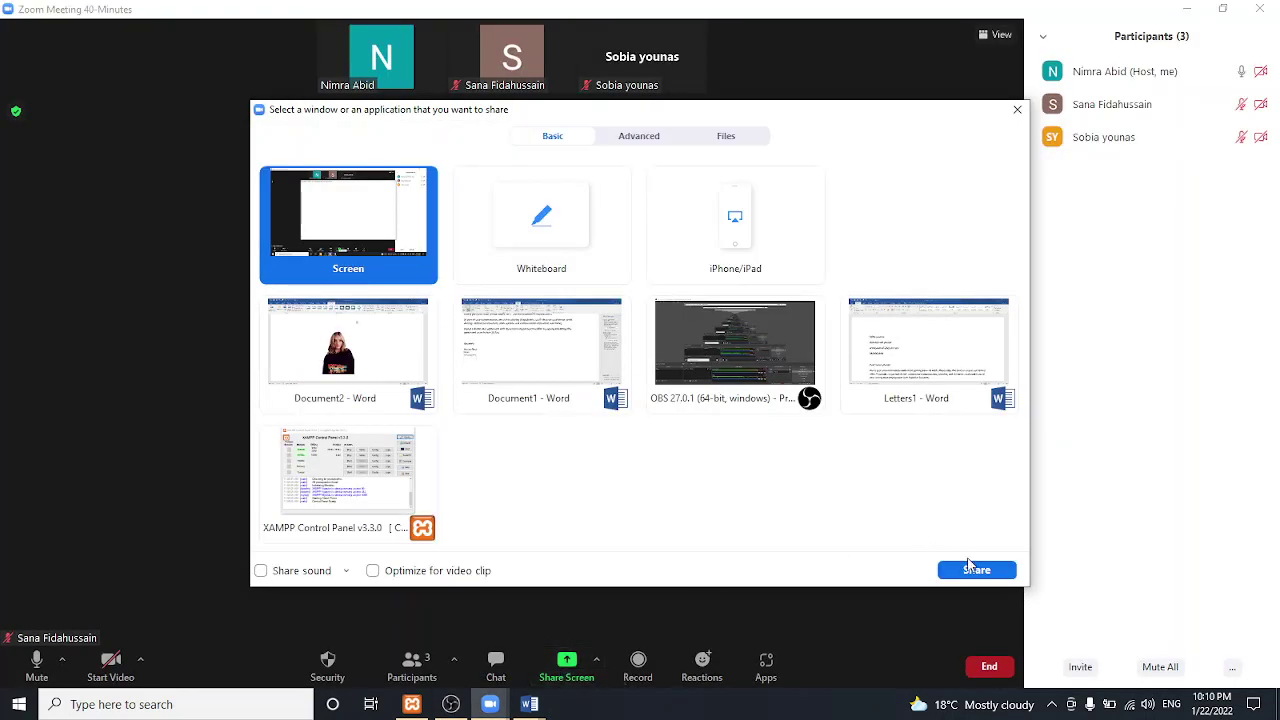
pyautogui.click(972, 569)
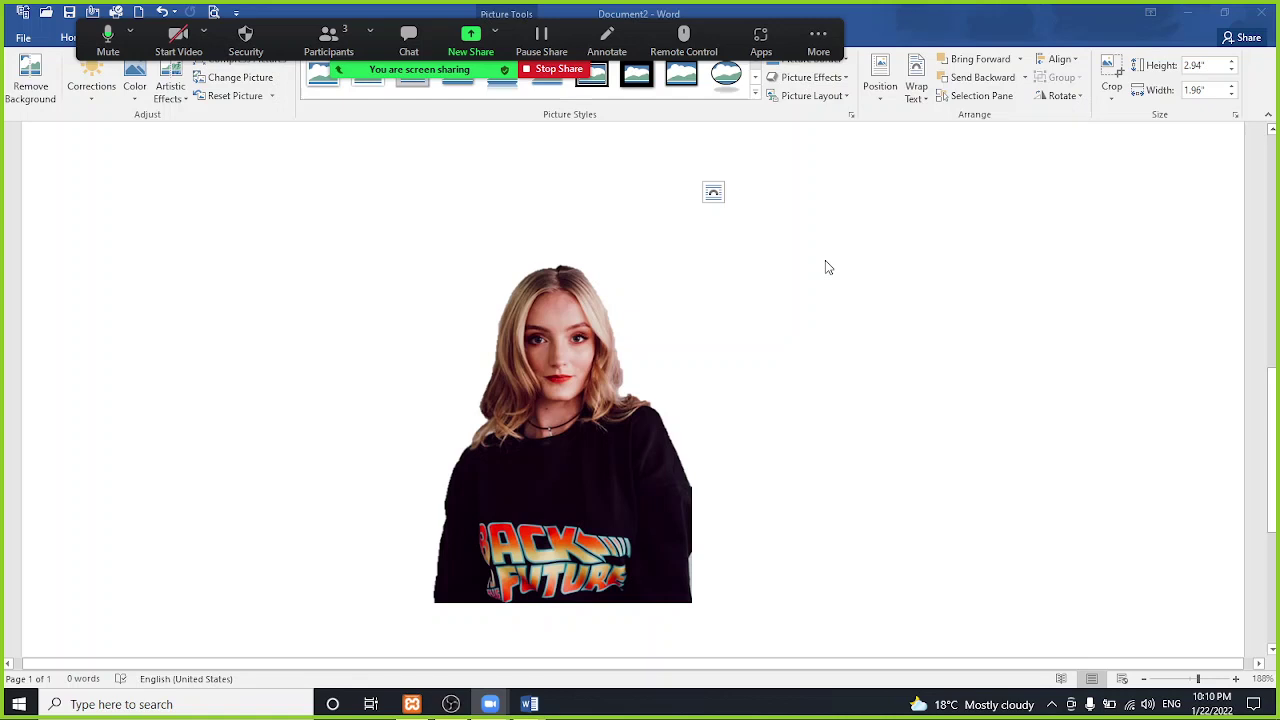
# Step: Create a new blank Word document, Document3, and set its zoom to 98%
pyautogui.click(747, 300)
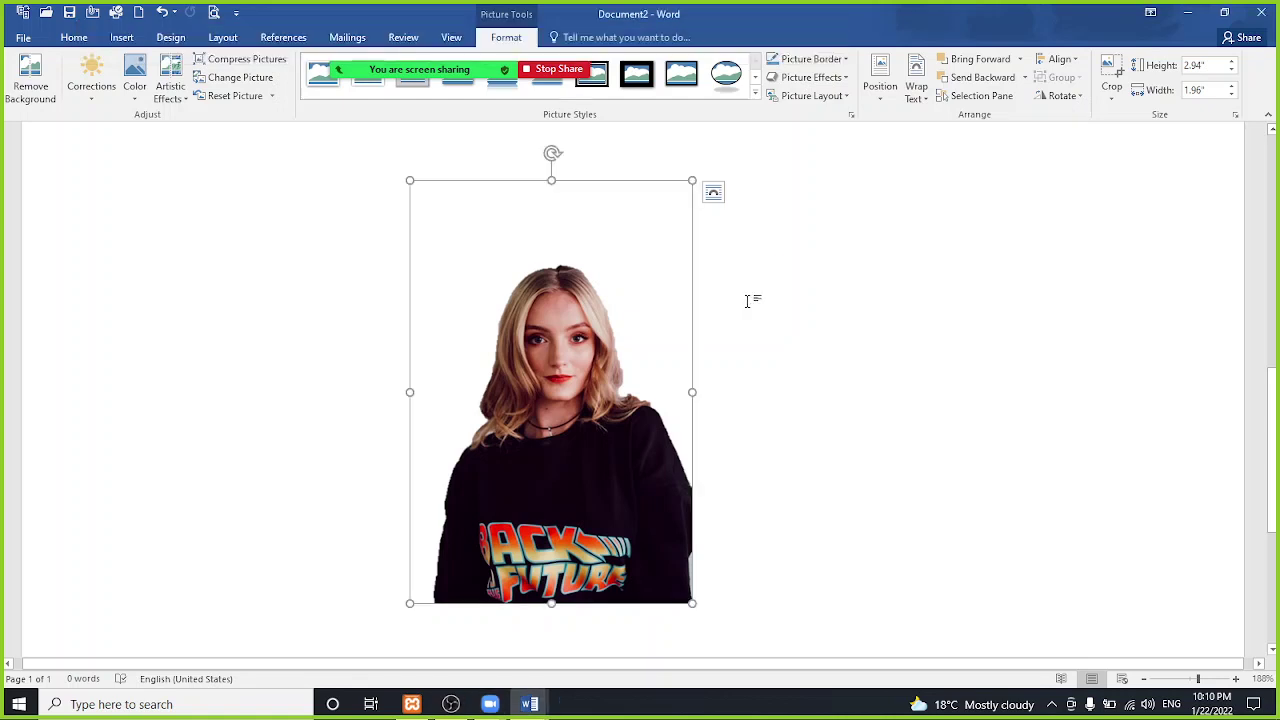
pyautogui.hotkey('ctrl', 'n')
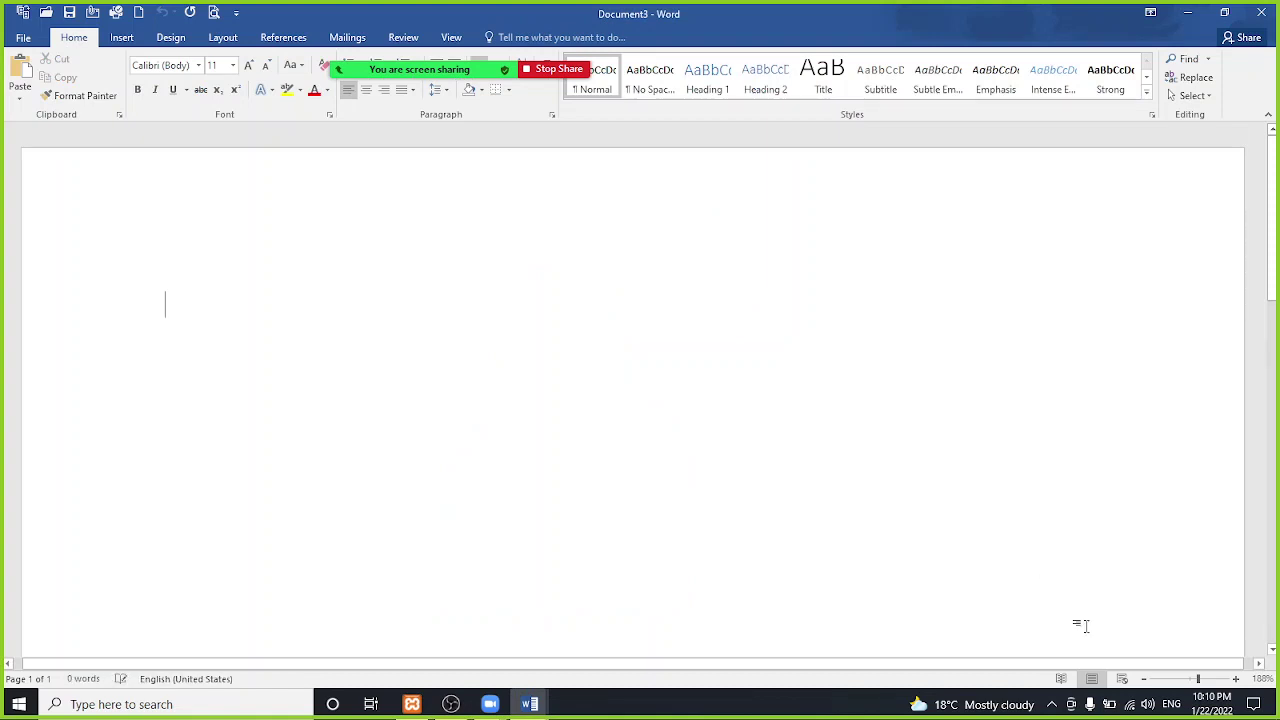
pyautogui.click(1187, 680)
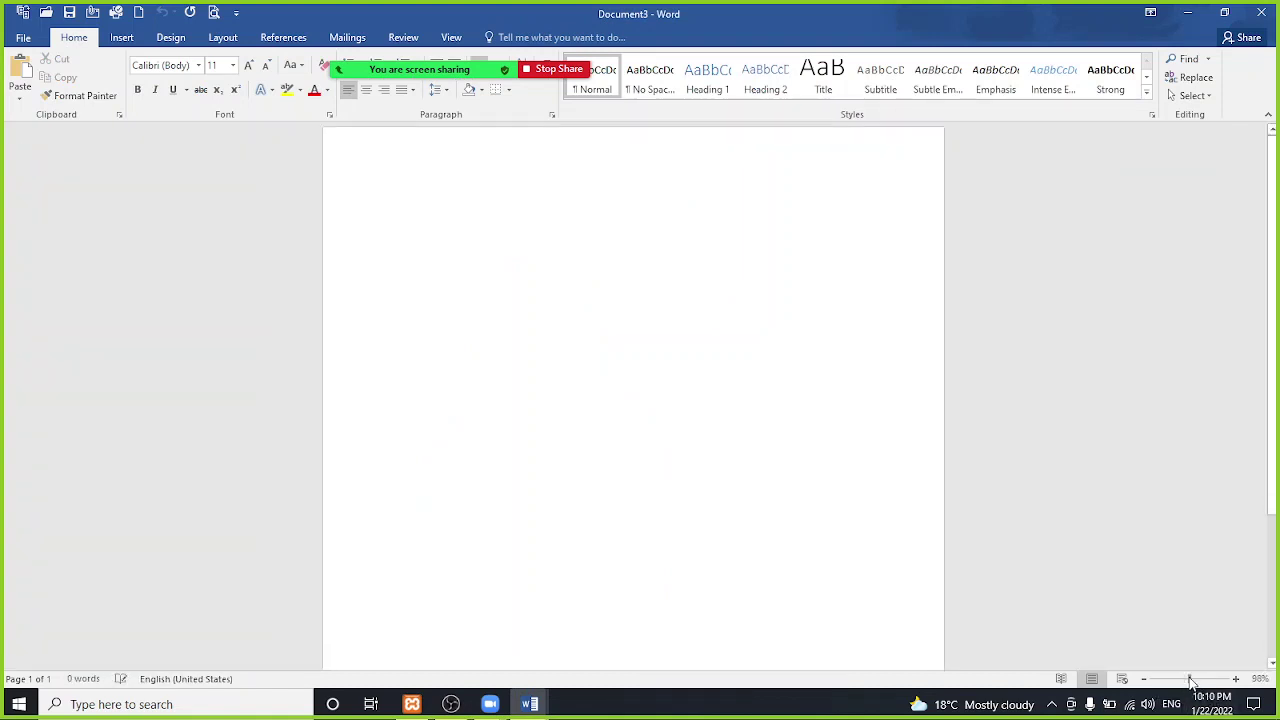
# Step: Show Zoom's participant list in the bottom-left corner and return to the Word document
pyautogui.moveTo(428, 68)
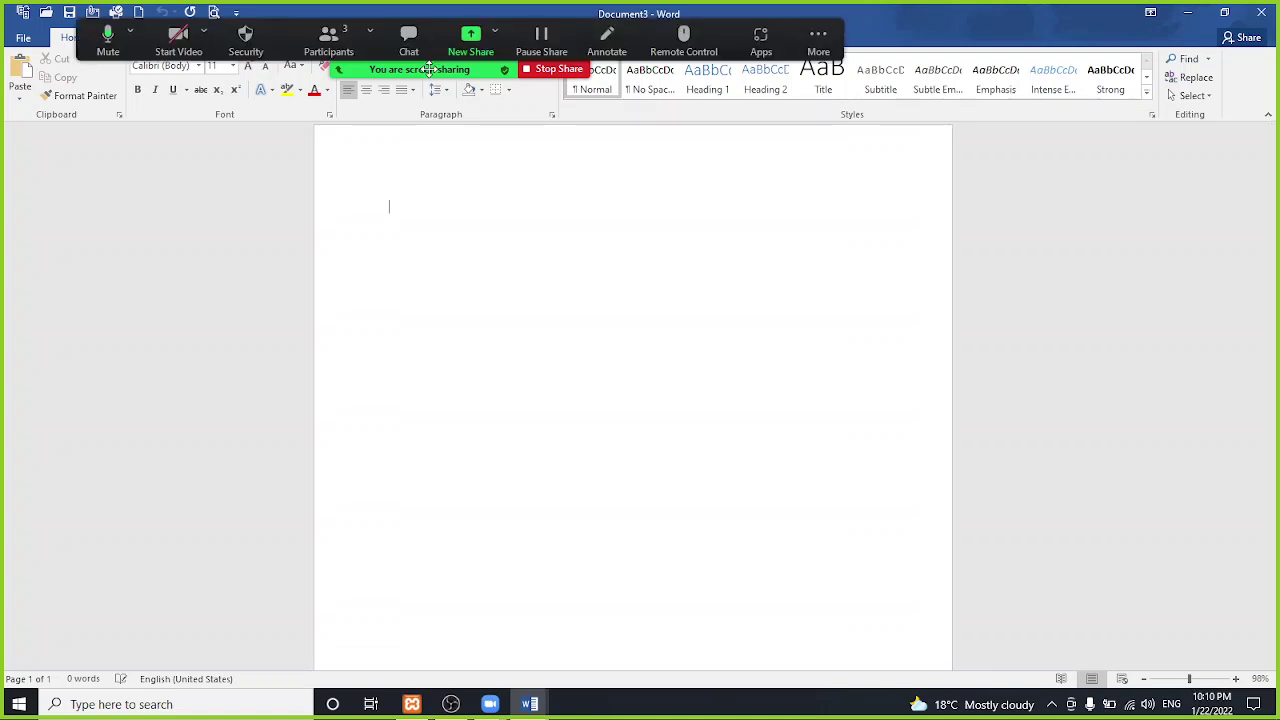
pyautogui.click(328, 44)
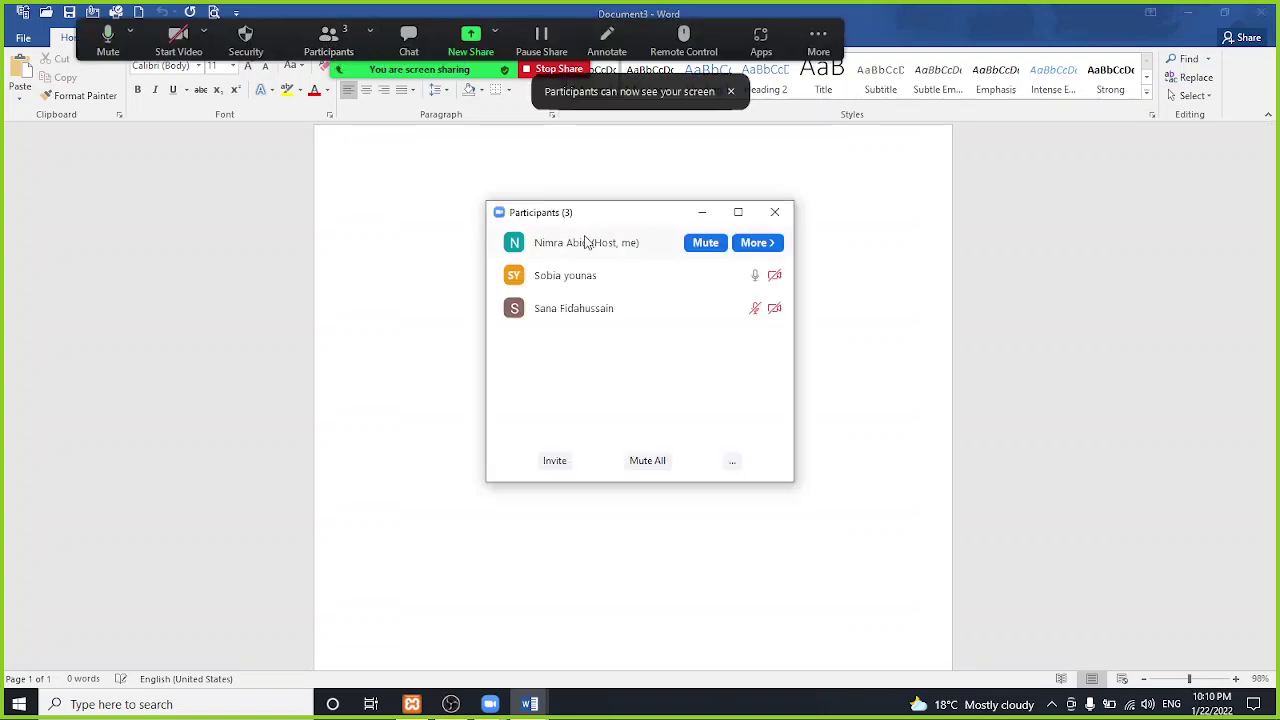
pyautogui.moveTo(596, 216)
pyautogui.mouseDown()
pyautogui.moveTo(105, 497)
pyautogui.moveTo(90, 567)
pyautogui.mouseUp()
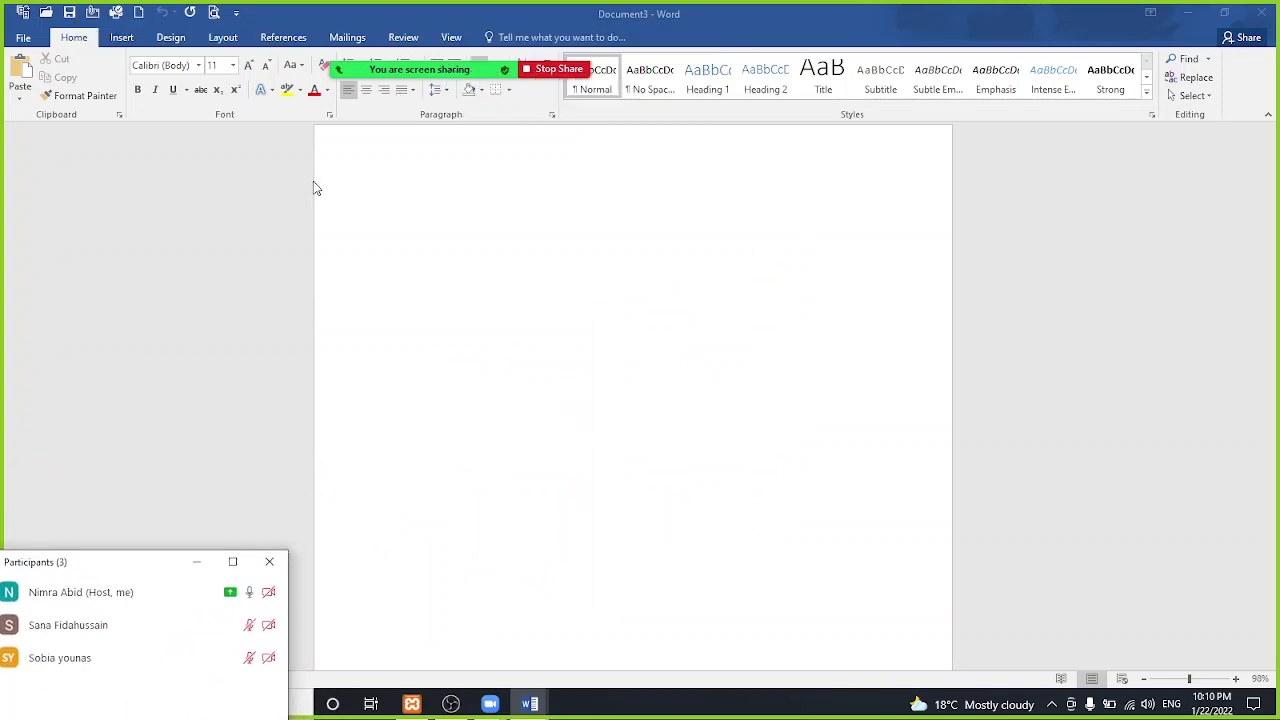
pyautogui.click(368, 166)
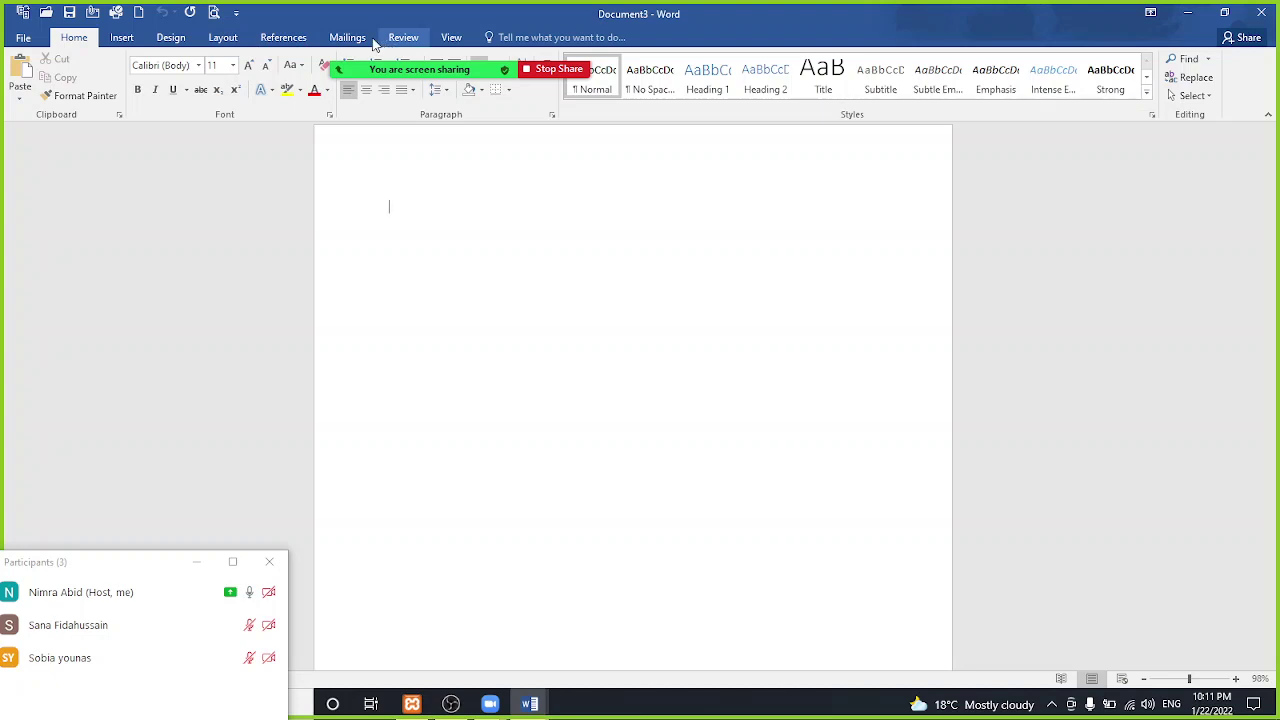
# Step: Insert Automatic Table 1 from References and dismiss the no-headings hint message
pyautogui.click(365, 40)
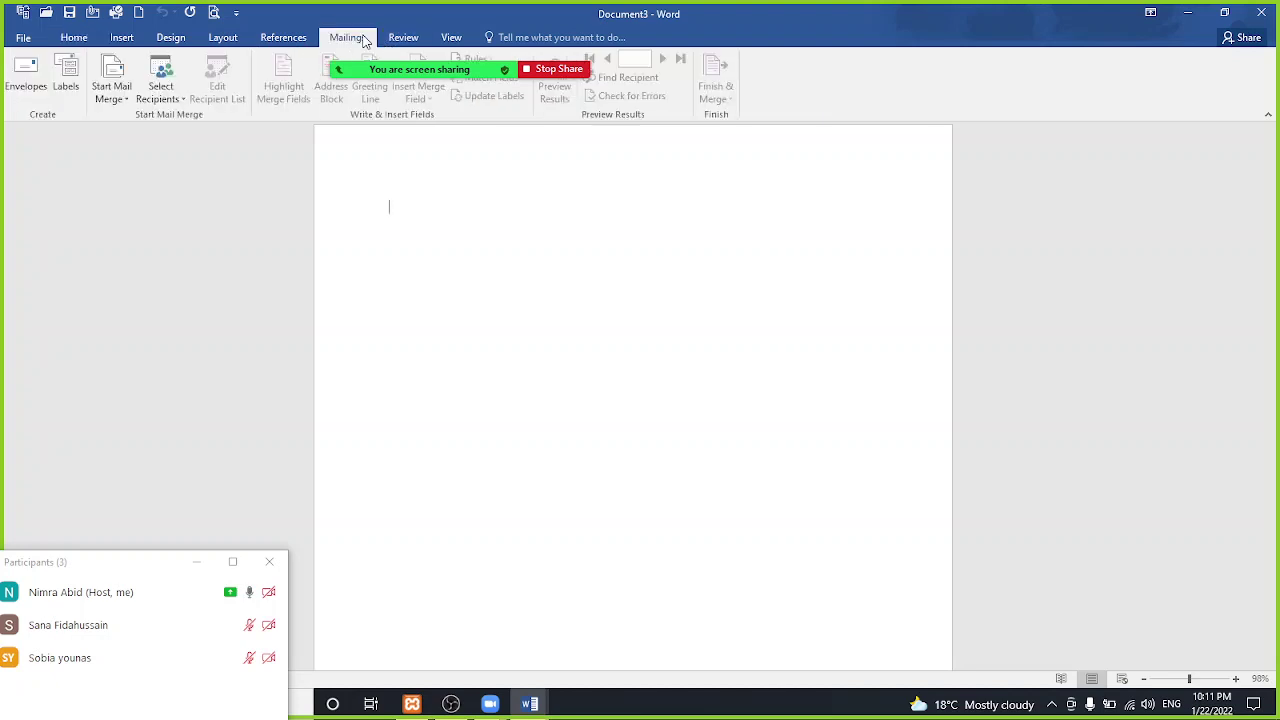
pyautogui.click(295, 38)
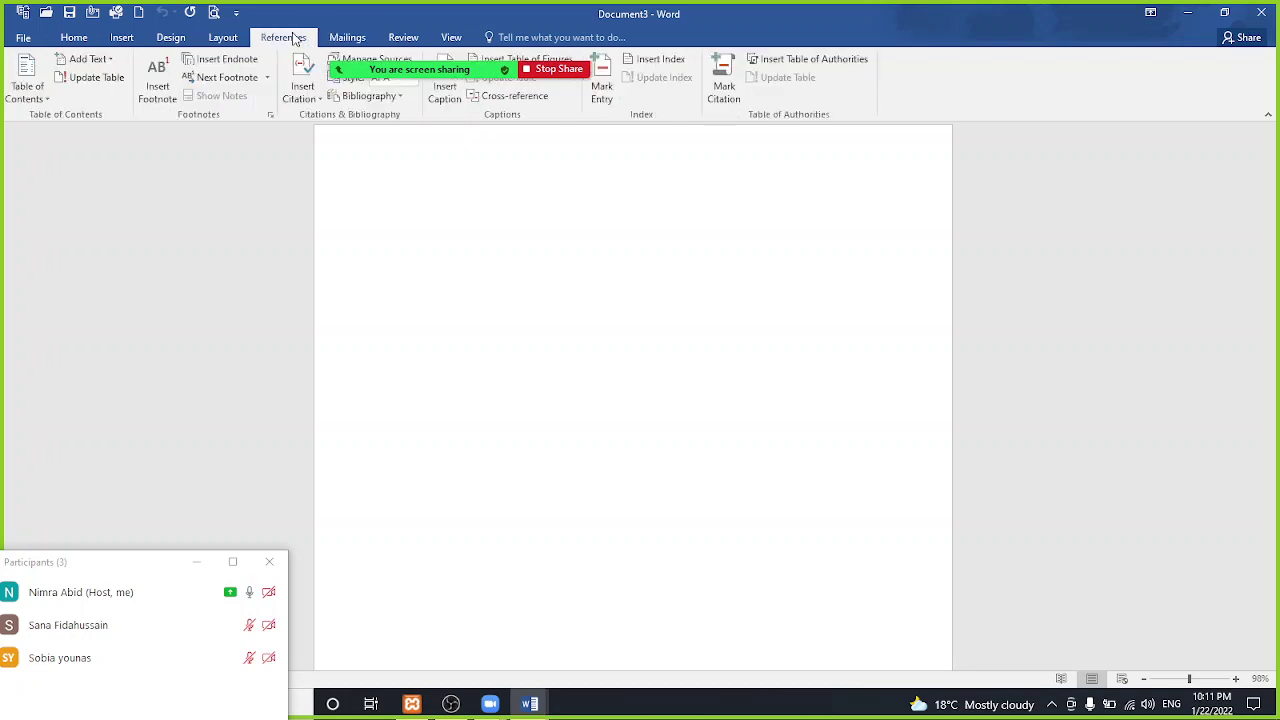
pyautogui.click(37, 100)
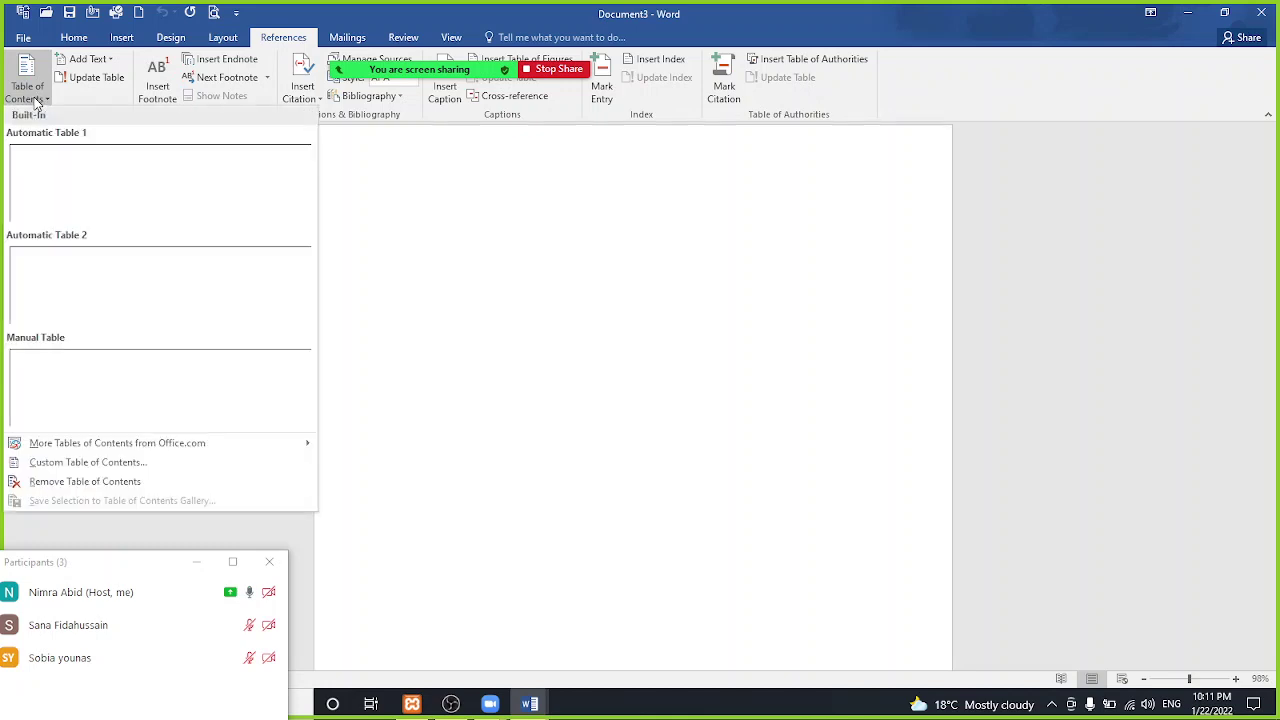
pyautogui.click(58, 175)
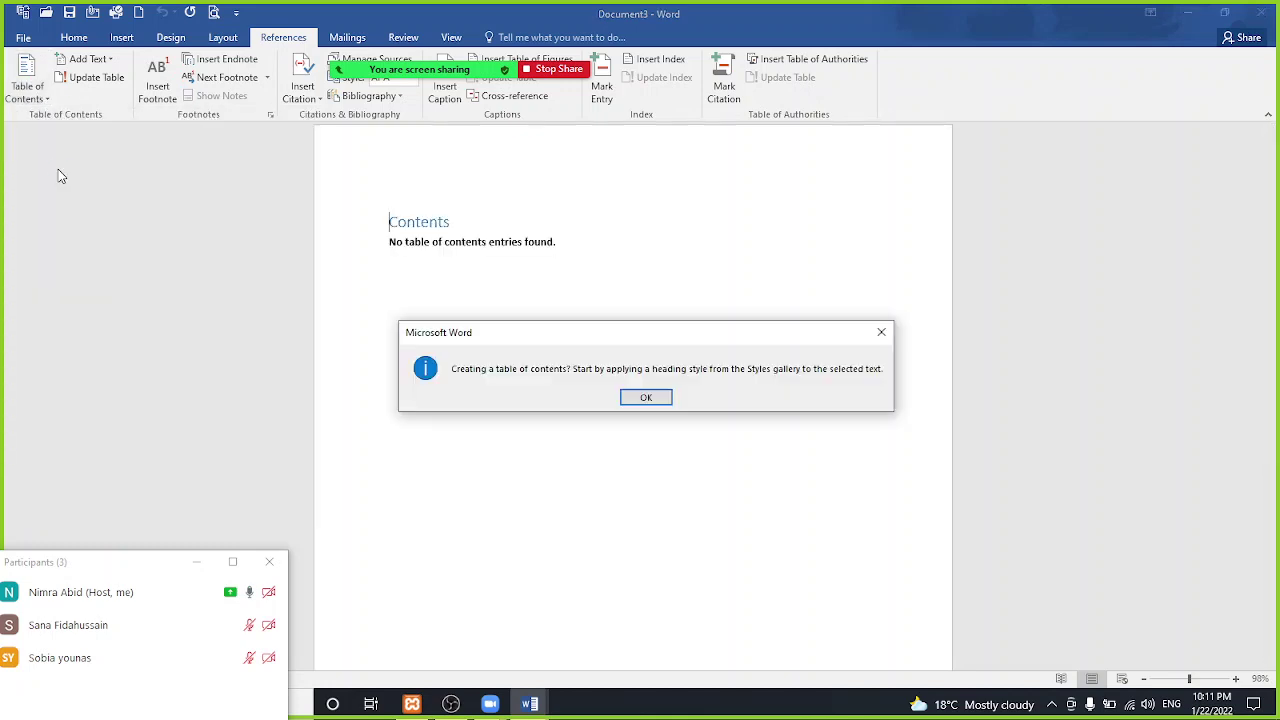
pyautogui.click(646, 397)
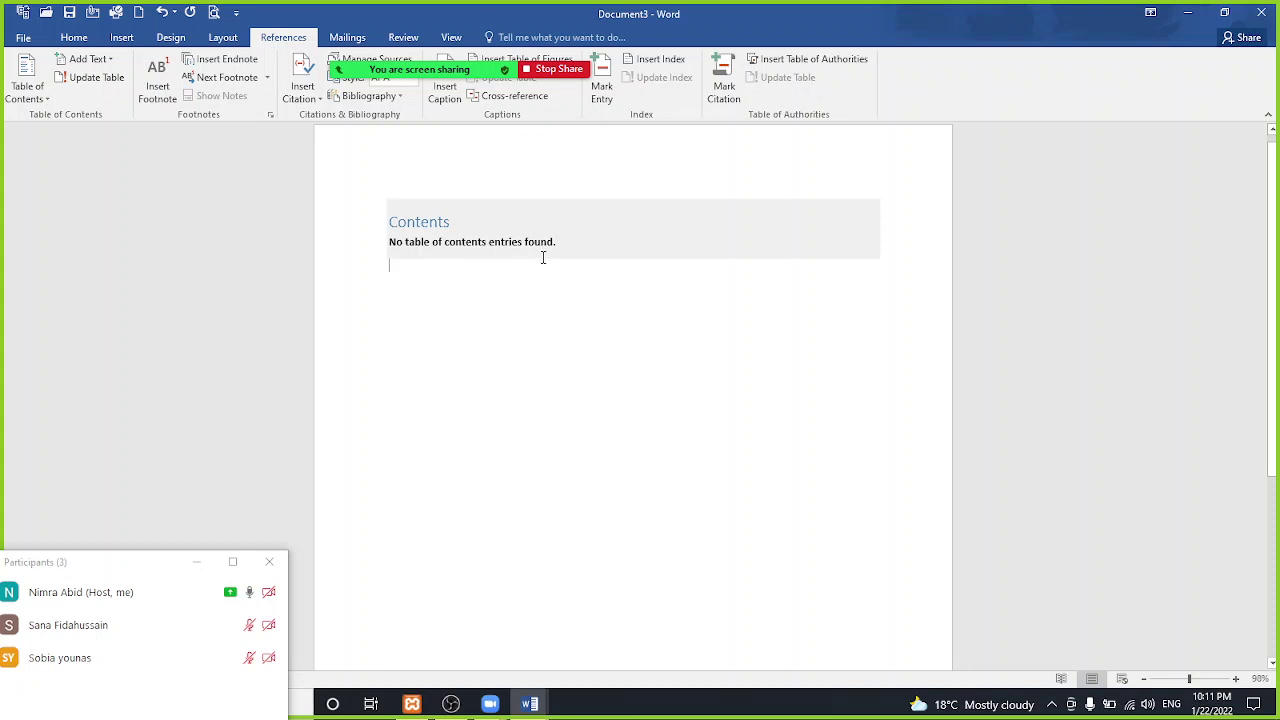
# Step: Start page two with the Heading 1 line 'Chapter 1: INTRODUCTION TO MS OFFICE'
pyautogui.press('Return')
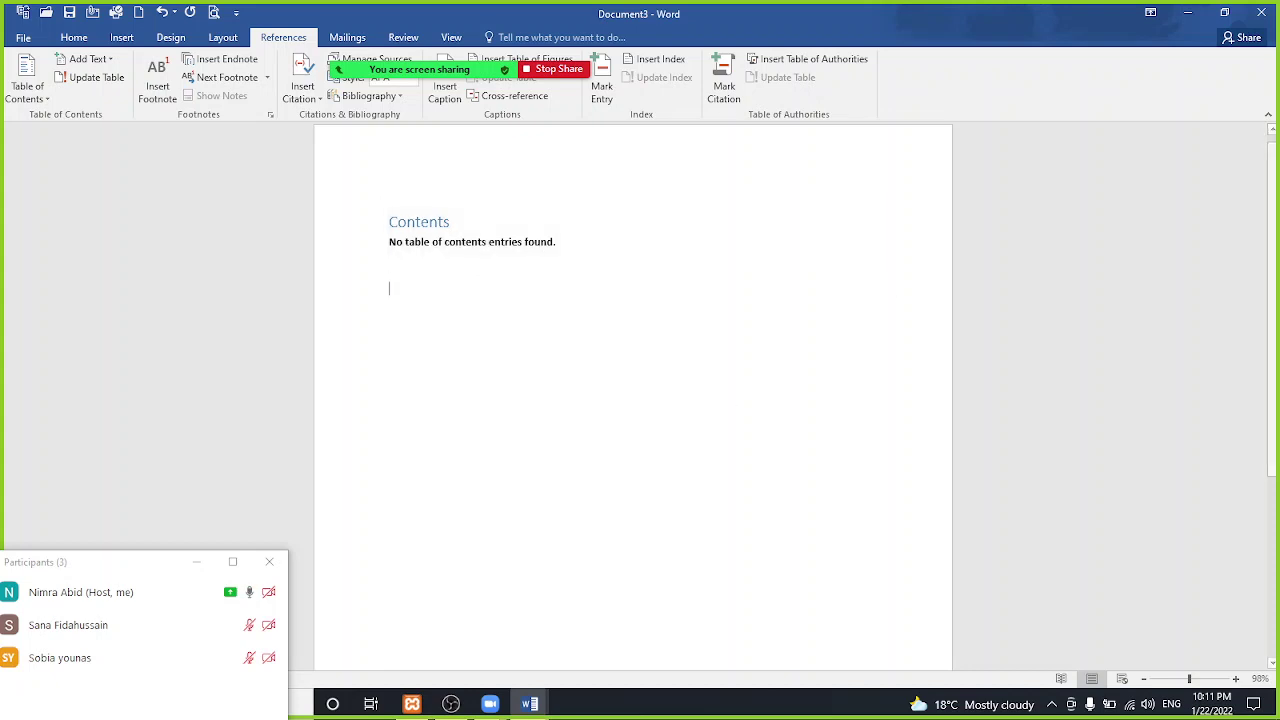
pyautogui.press('Return')
pyautogui.press('Return')
pyautogui.press('Return')
pyautogui.press('Return')
pyautogui.press('Return')
pyautogui.press('Return')
pyautogui.press('Return')
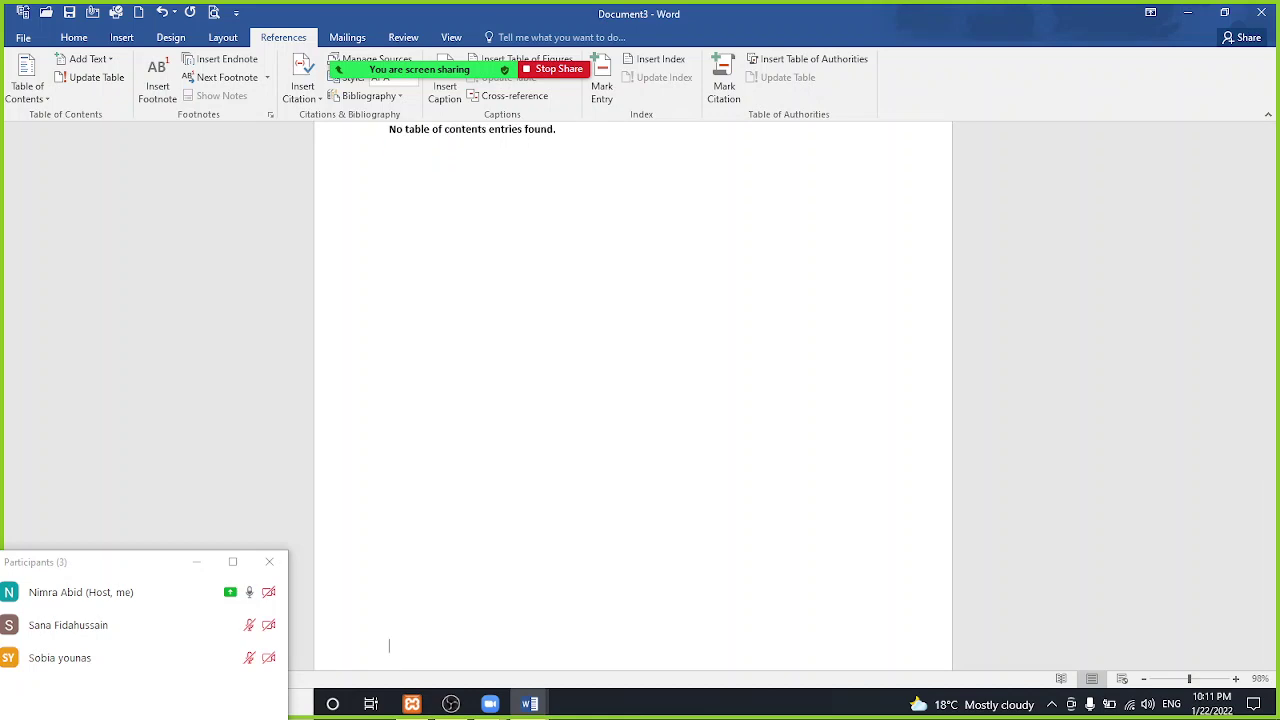
pyautogui.press('Return')
pyautogui.press('Return')
pyautogui.press('Return')
pyautogui.press('Return')
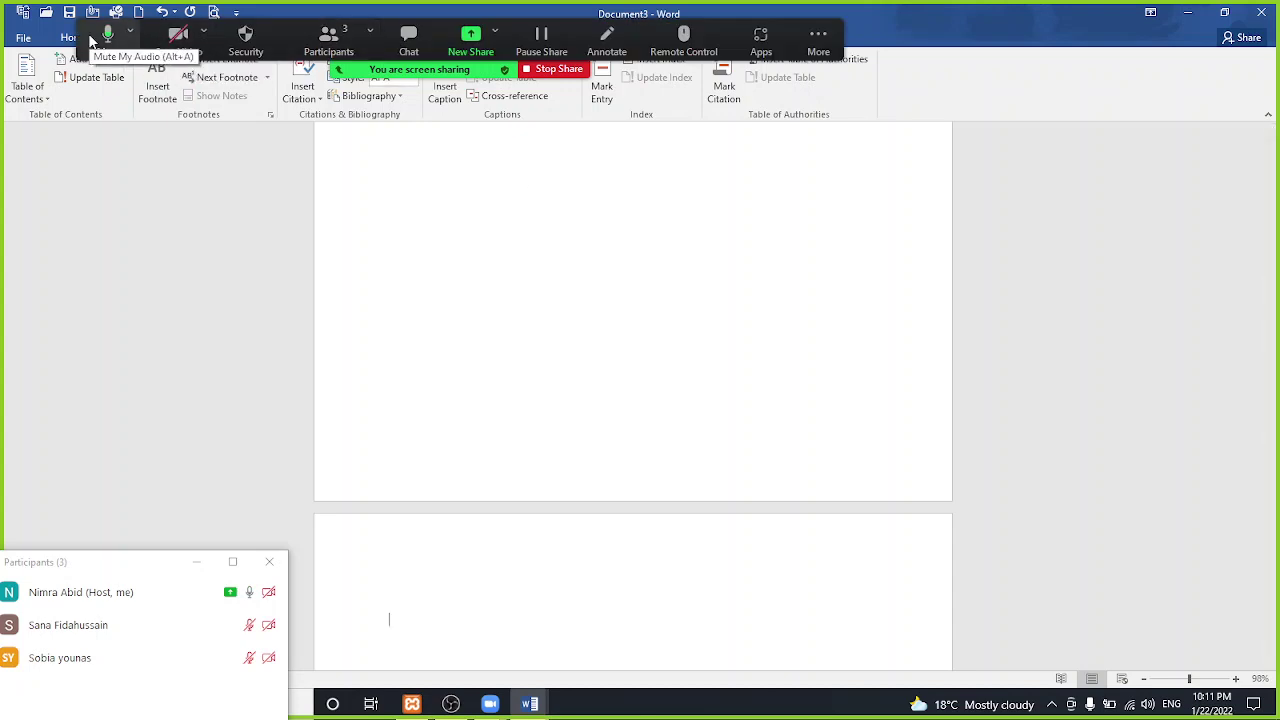
pyautogui.click(70, 44)
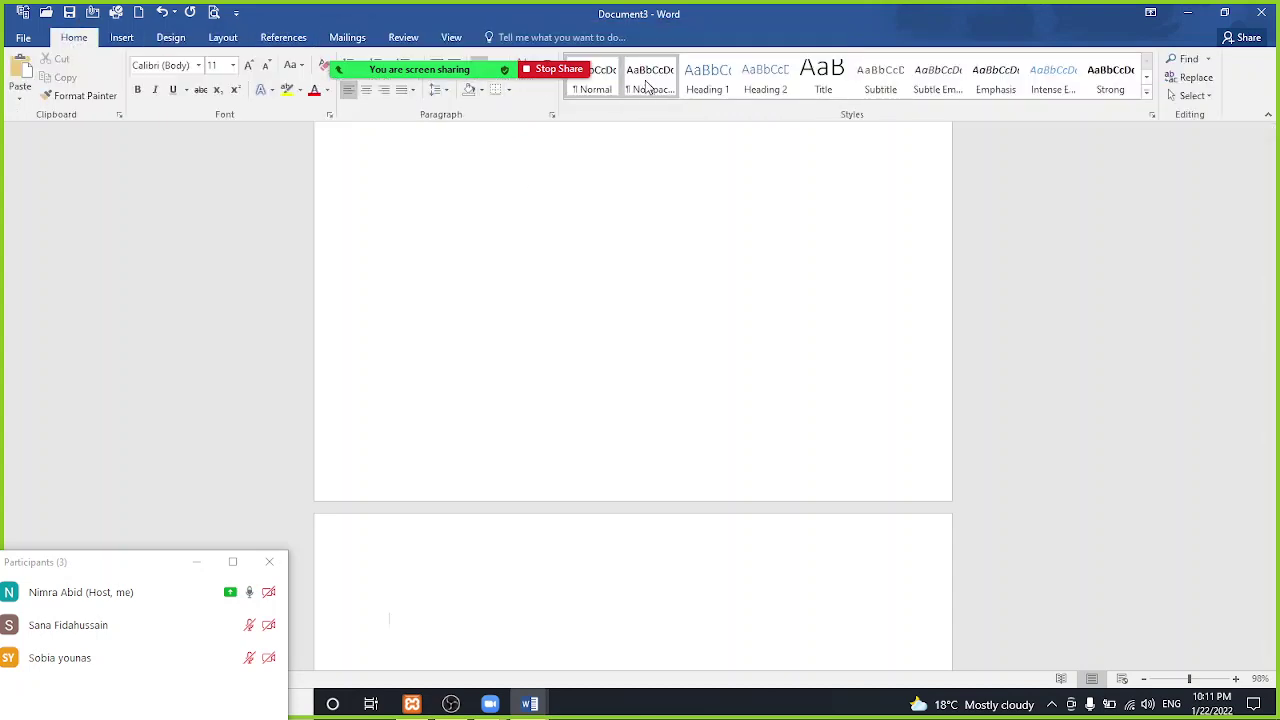
pyautogui.click(702, 92)
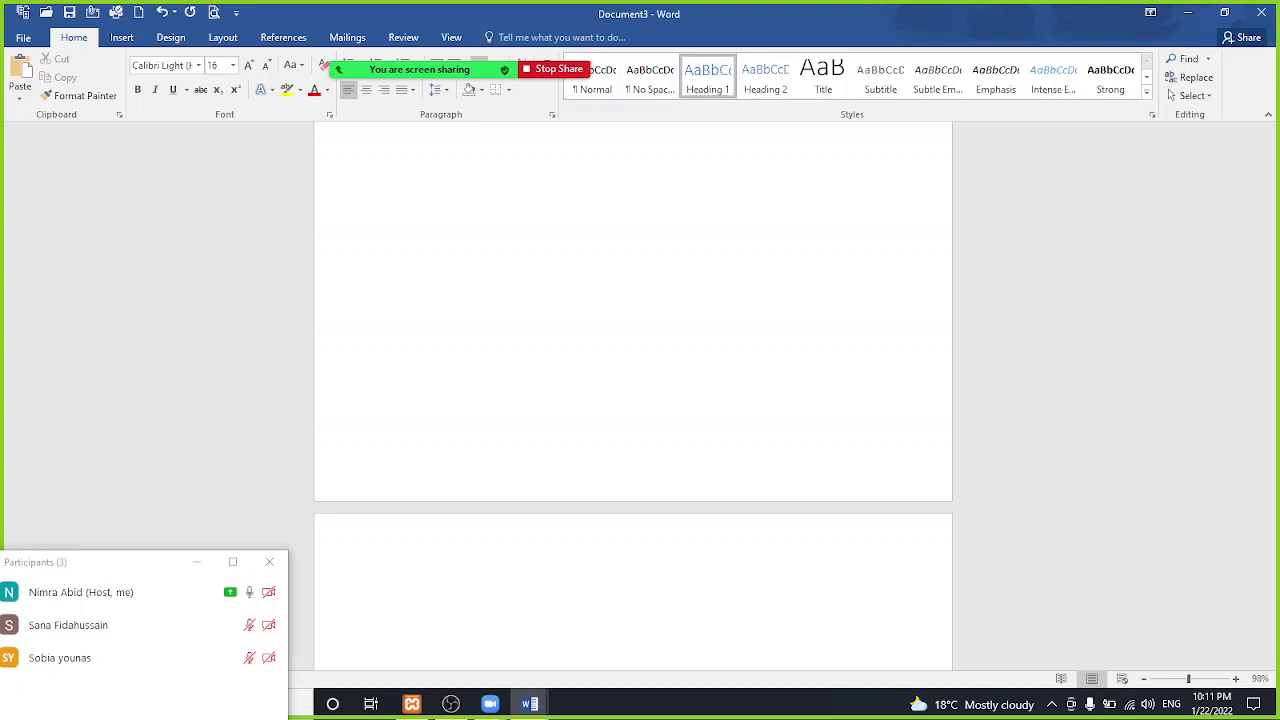
pyautogui.write('cha')
pyautogui.press('BackSpace')
pyautogui.write('r')
pyautogui.write('er 1')
pyautogui.write(': ')
pyautogui.write('INTR')
pyautogui.write('O')
pyautogui.write('DUC')
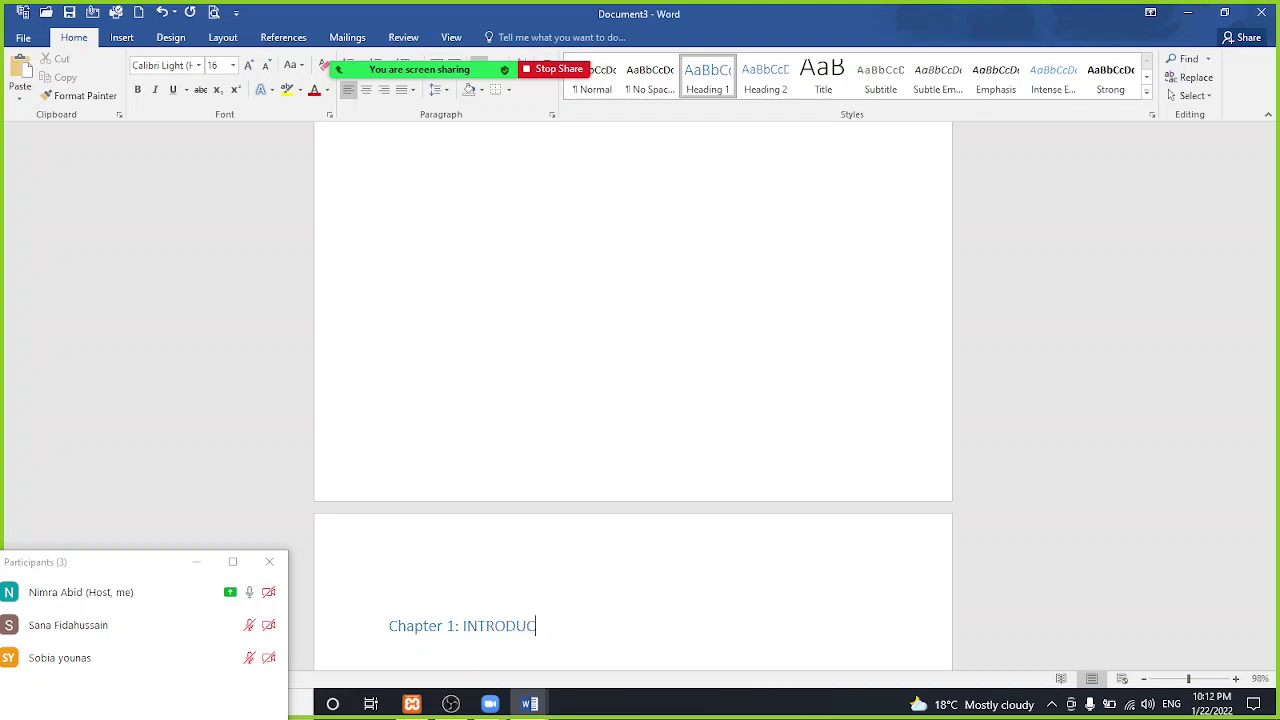
pyautogui.write('TION TO')
pyautogui.write(' MS OFFIC')
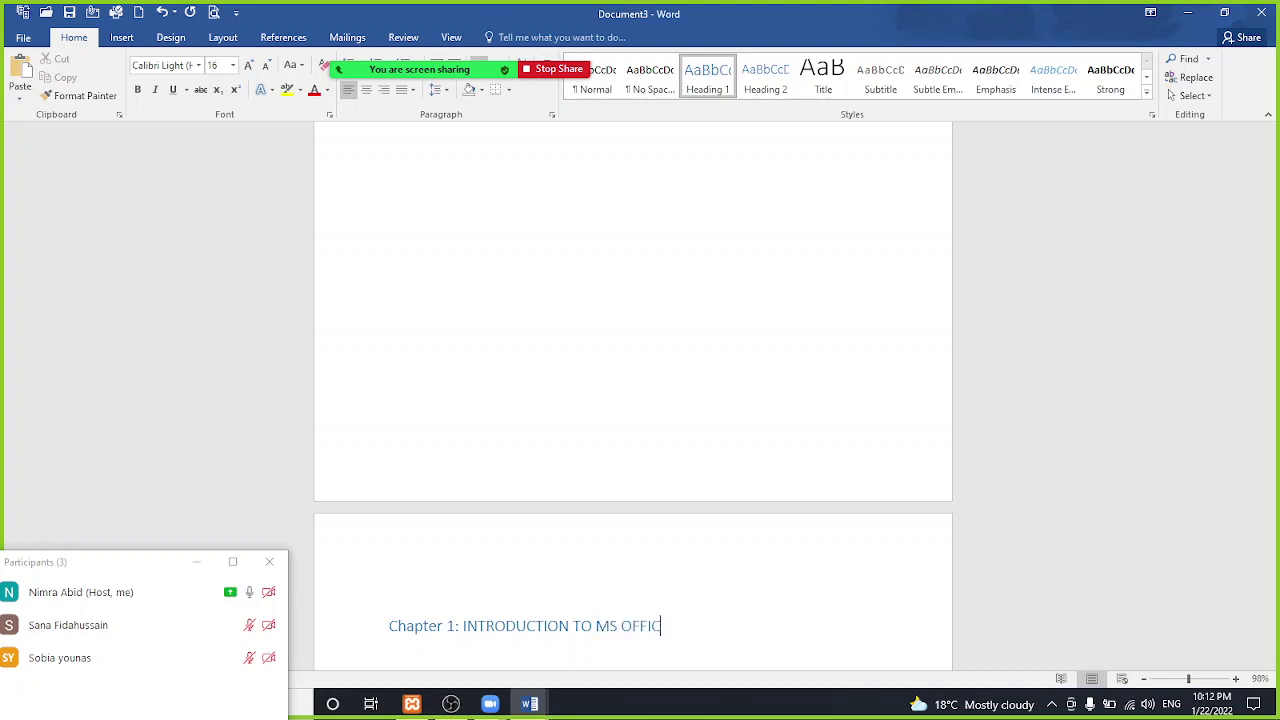
pyautogui.write('E')
# Step: Generate =rand() sample paragraphs under Chapter 1 and paste another batch, running to page 5
pyautogui.press('Return')
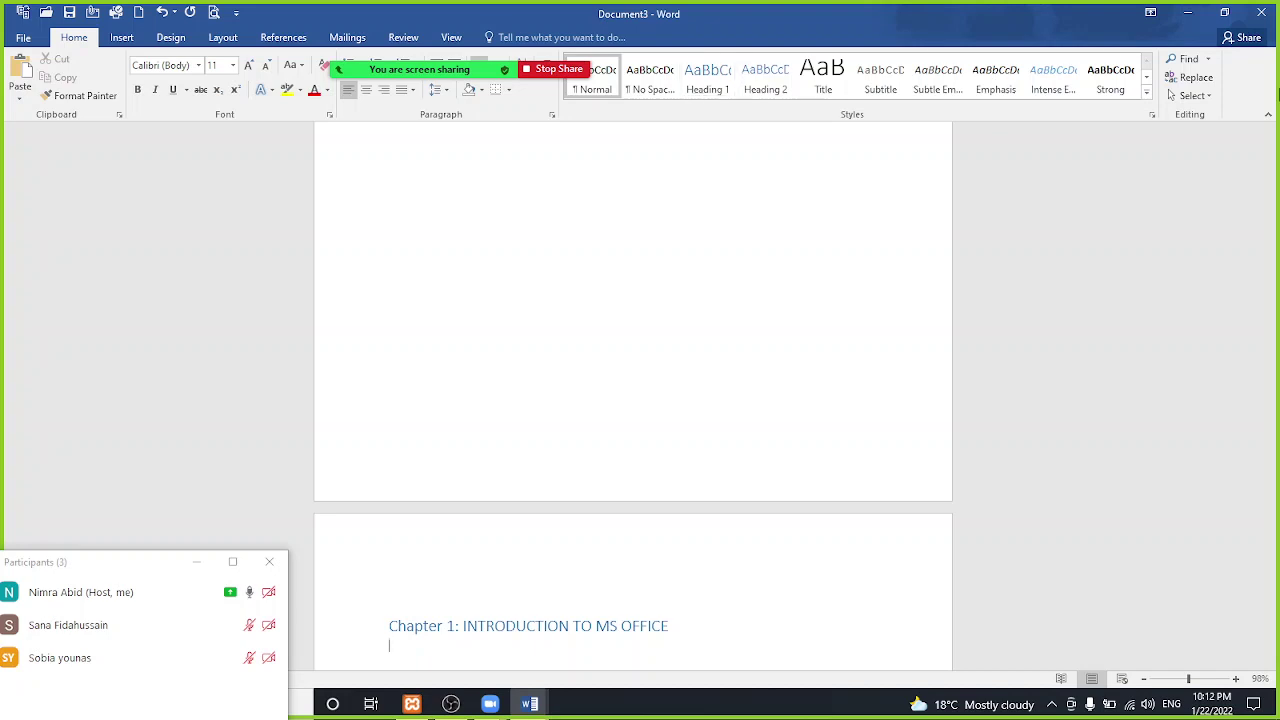
pyautogui.moveTo(1274, 343); pyautogui.dragTo(1277, 437)
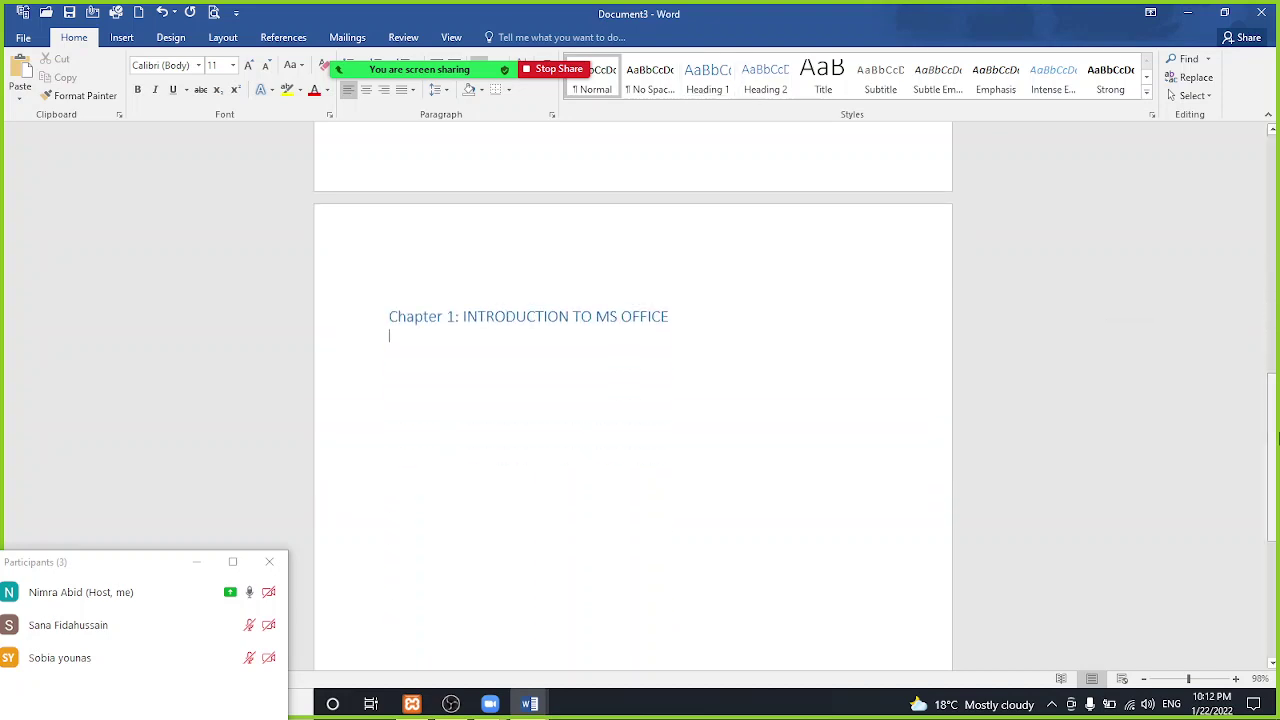
pyautogui.write('=')
pyautogui.write('rand(')
pyautogui.write(')')
pyautogui.press('Return')
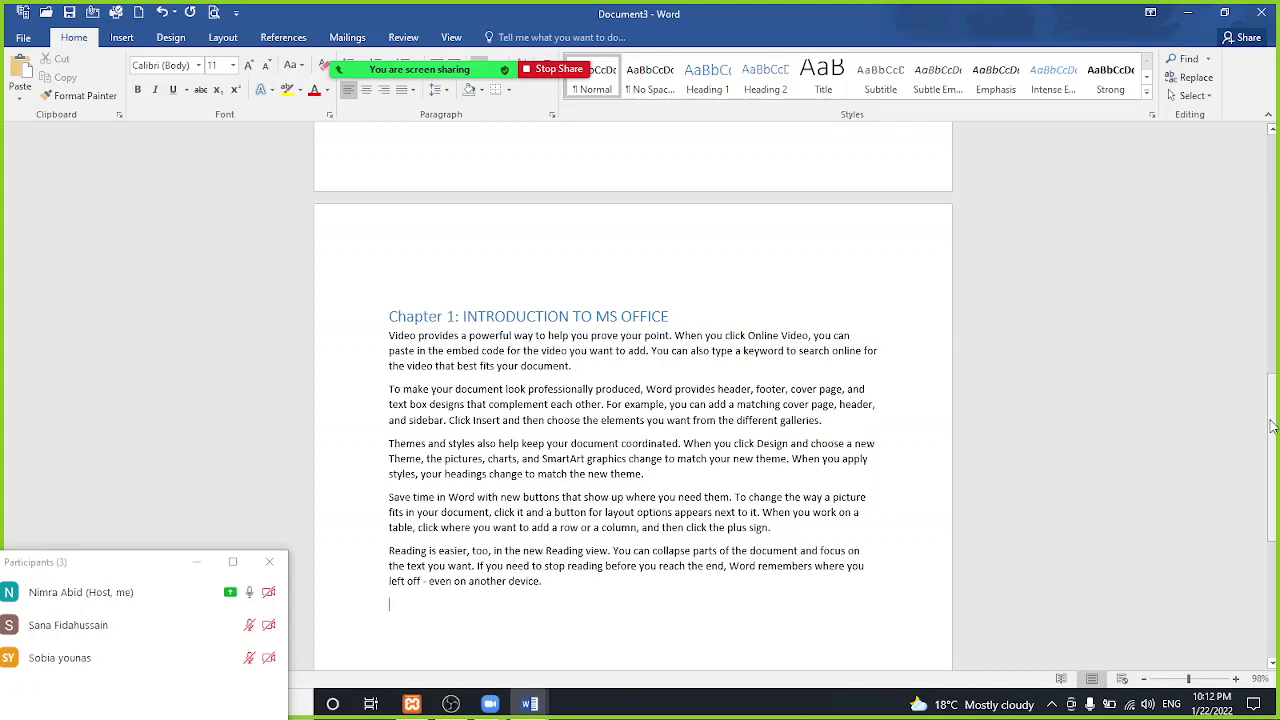
pyautogui.write('rovides a powerful way to help you prove your point. When you click Online Video, you can paste in the embed code for the video you want to add. You can also type a keyword to search online for the video that best fits your document. To make your document look professionally produced, Word provides header, footer, cover page, and text box designs that complement each other. For example, you can add a matching cover page, header, and sidebar. Click Insert and then choose the elements you want from the different galleries. Themes and styles also help keep your document coordinated. When you click Design and choose a new Theme, the pictures, charts, and SmartArt graphics change to match your new theme. When you apply styles, your headings change to match the new theme. Save time in Word with new buttons that show up where you need them. To change the way a picture fits in your document, click it and a button for layout options appears next to it. When you work on a table, click where you want to add a row or a column, and then click the plus sign. Reading is easier, too, in the new Reading view. You can collapse parts of the document and focus on the text you want. If you need to stop reading before you reach the end, Word remembers where you left off - even on another device.')
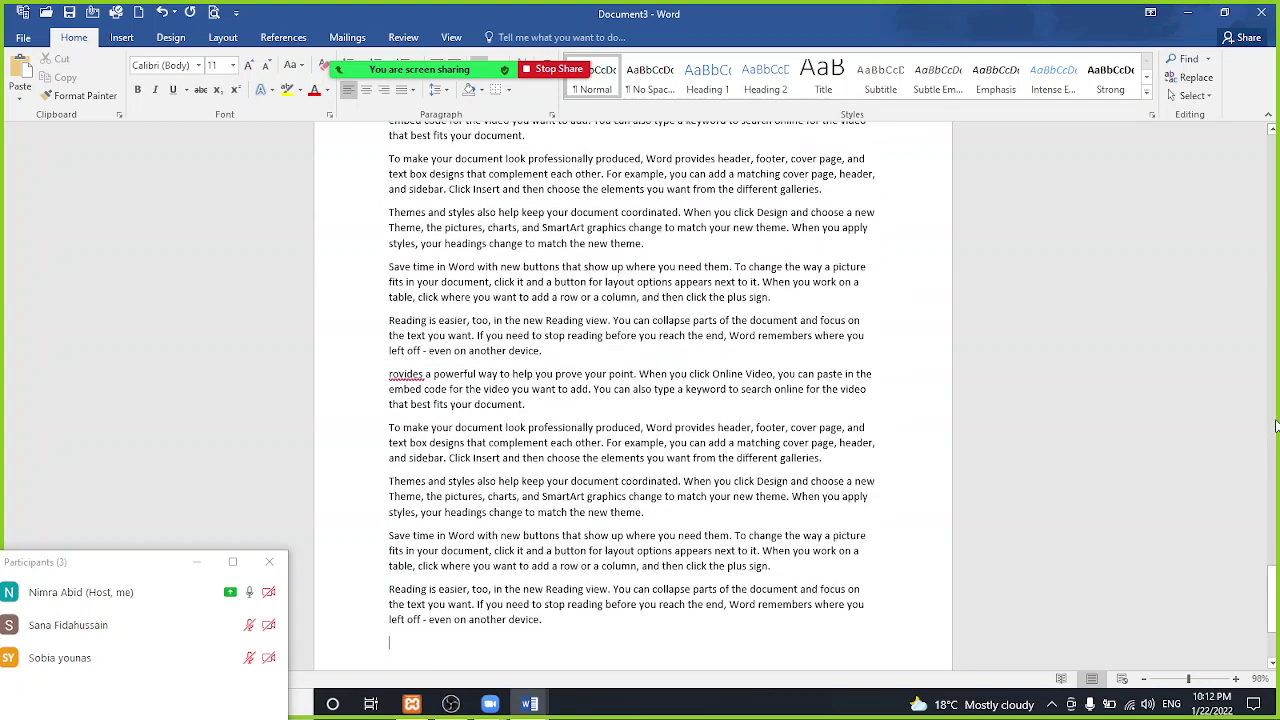
pyautogui.moveTo(1276, 573); pyautogui.dragTo(1278, 630)
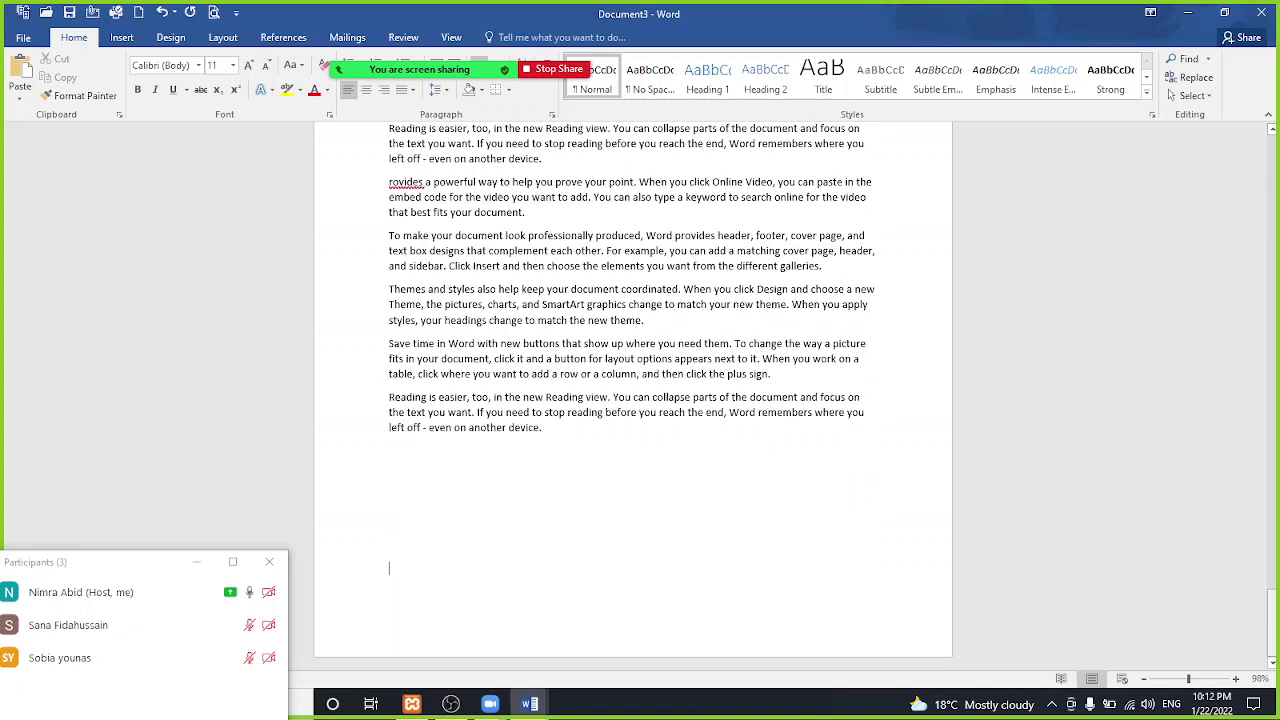
# Step: Add the Heading 1 title 'CHAPTER 2: MS WORD' on the new page
pyautogui.scroll(-2, 633, 400)
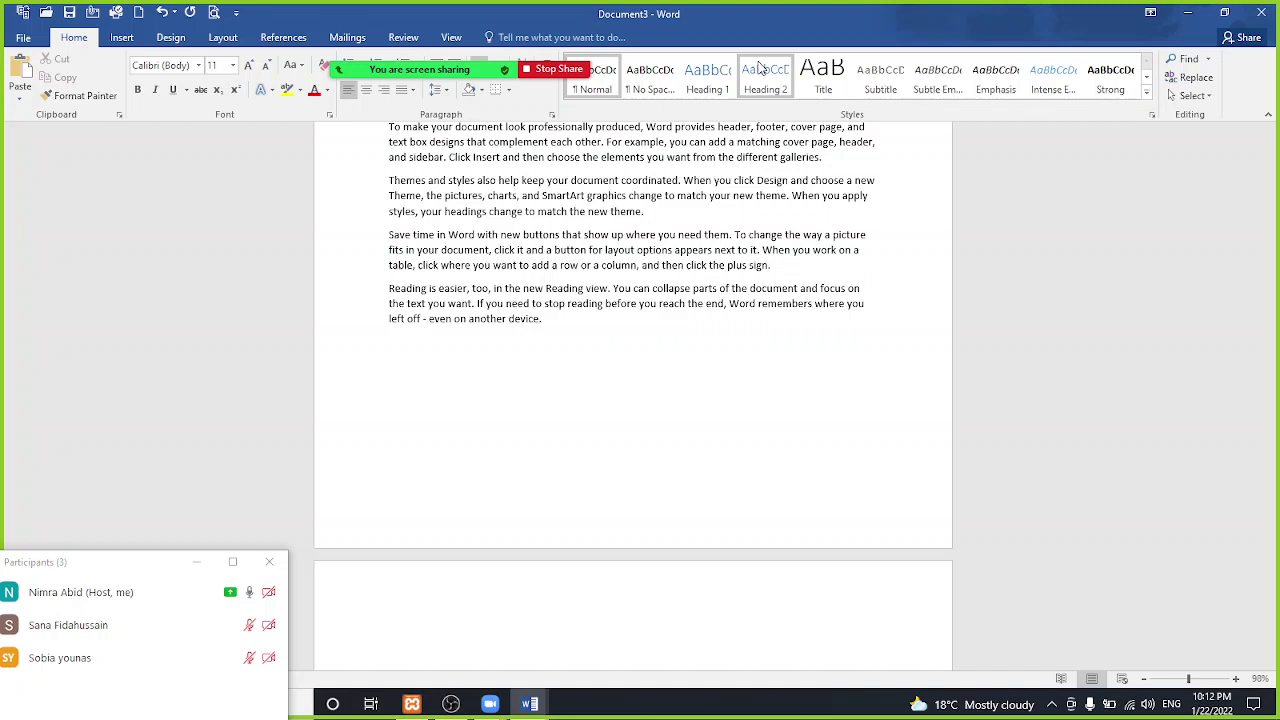
pyautogui.click(716, 75)
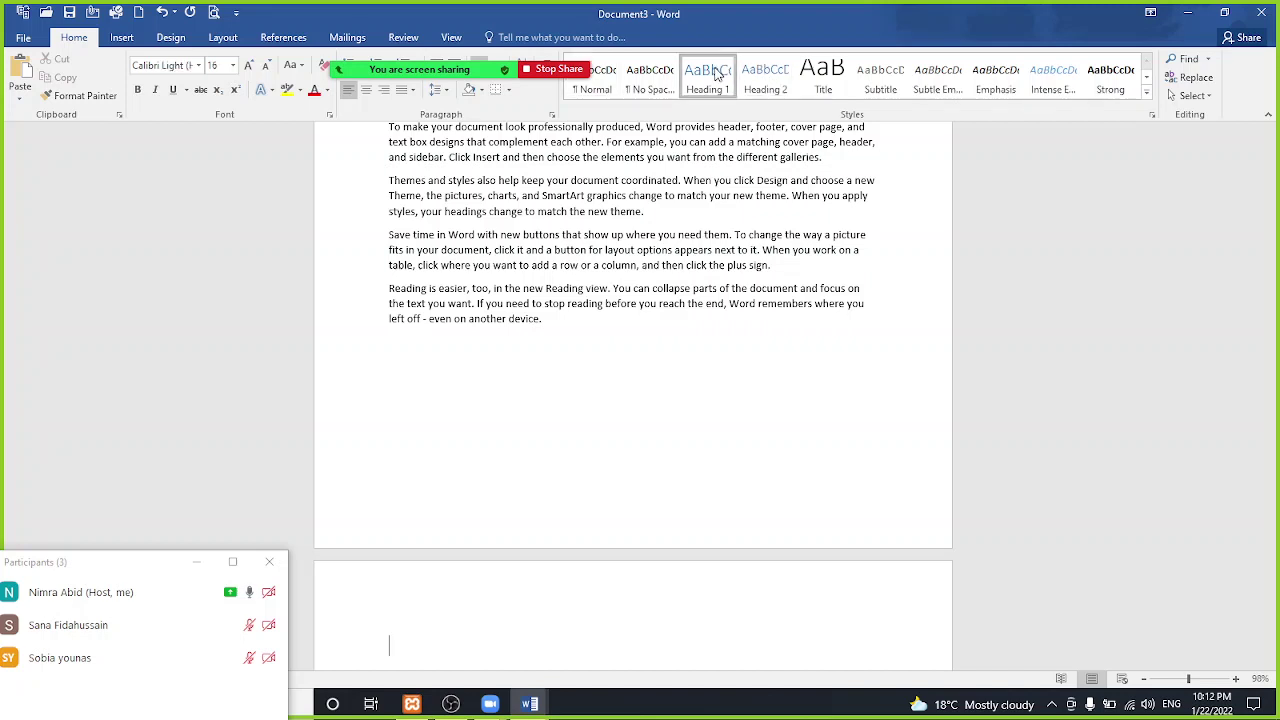
pyautogui.write('CHAPTER')
pyautogui.write(' 2: ')
pyautogui.write('MS')
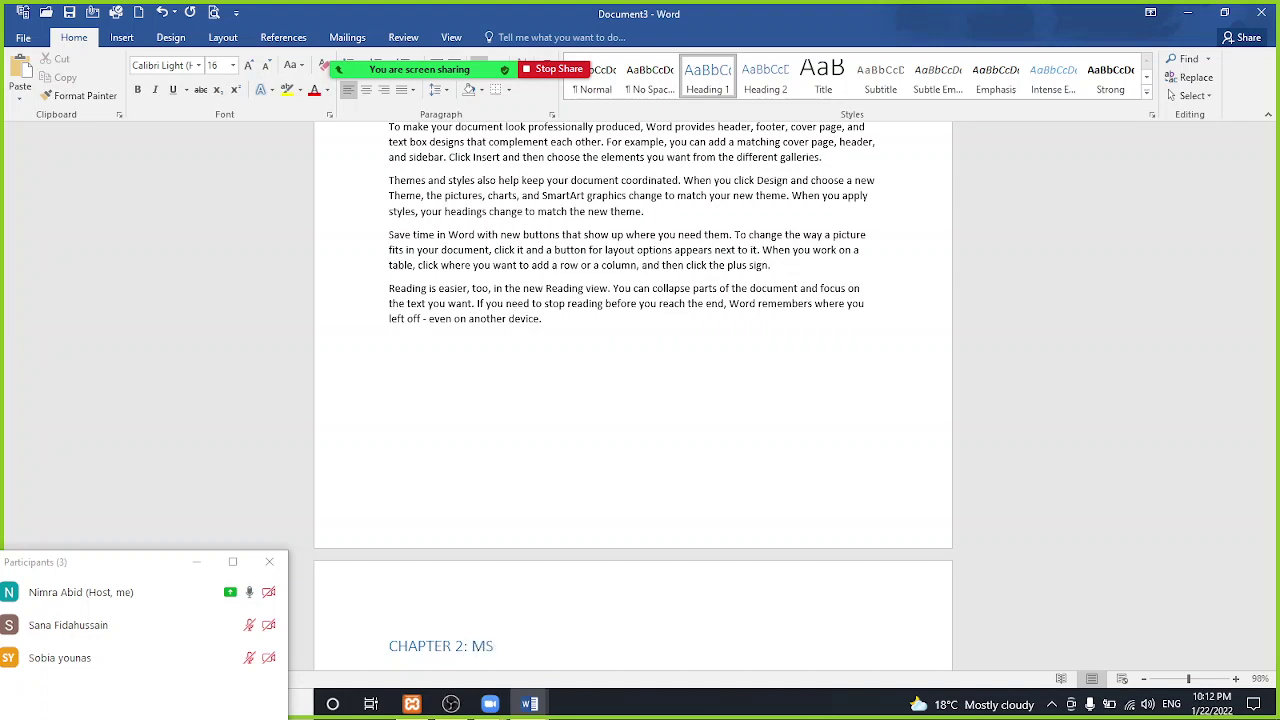
pyautogui.write(' WORD')
pyautogui.press('Return')
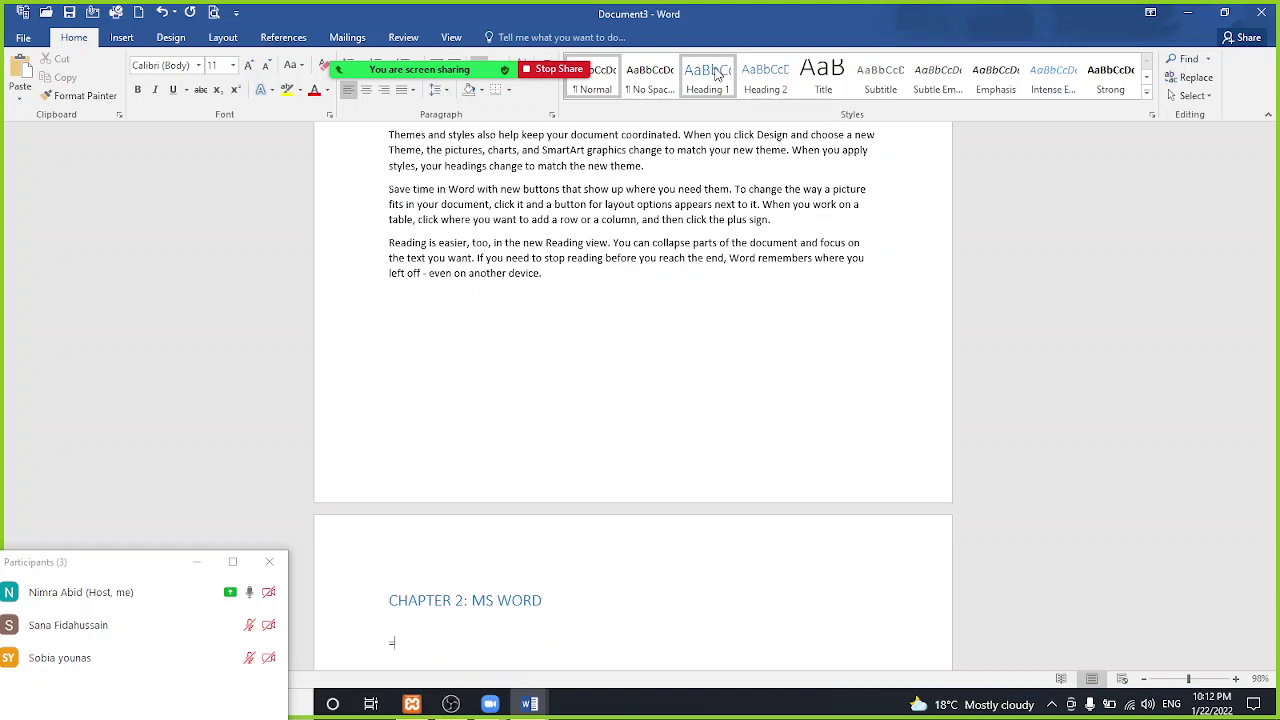
# Step: Generate two batches of =RAND() sample paragraphs under Chapter 2, leaving a fresh page after
pyautogui.write('rand')
pyautogui.write('()')
pyautogui.press('Return')
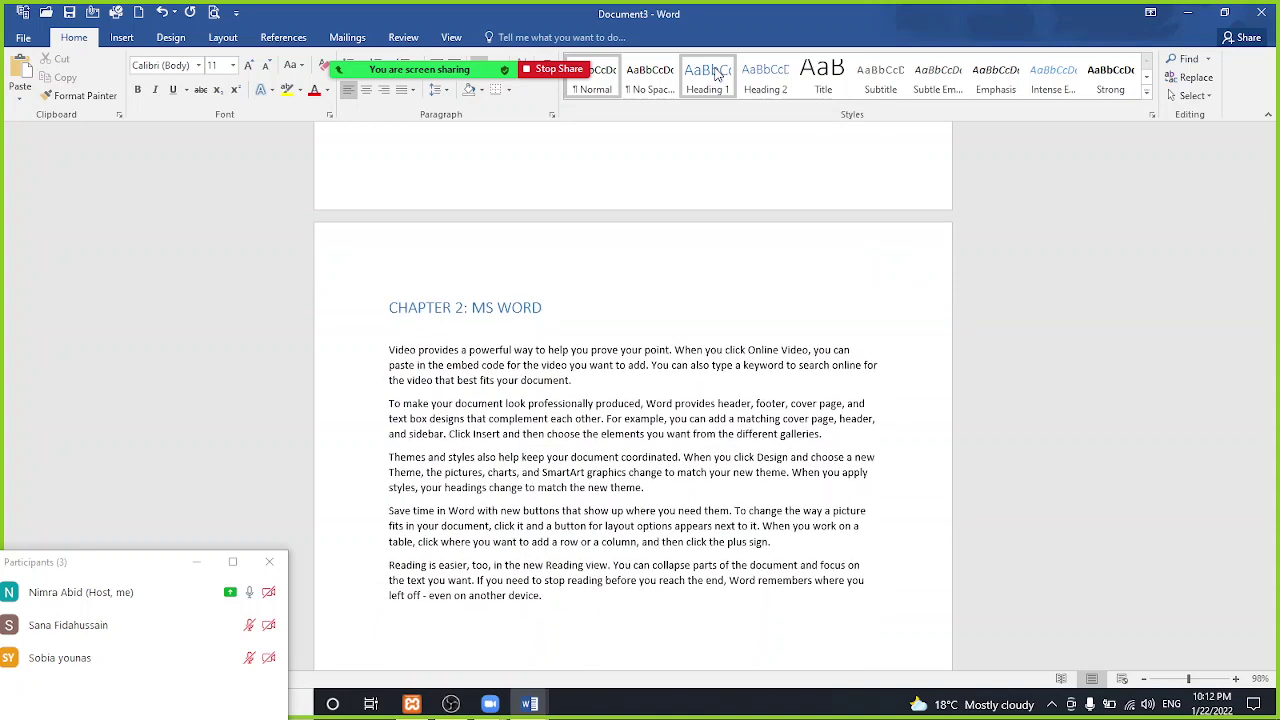
pyautogui.press('BackSpace')
pyautogui.press('BackSpace')
pyautogui.write('.')
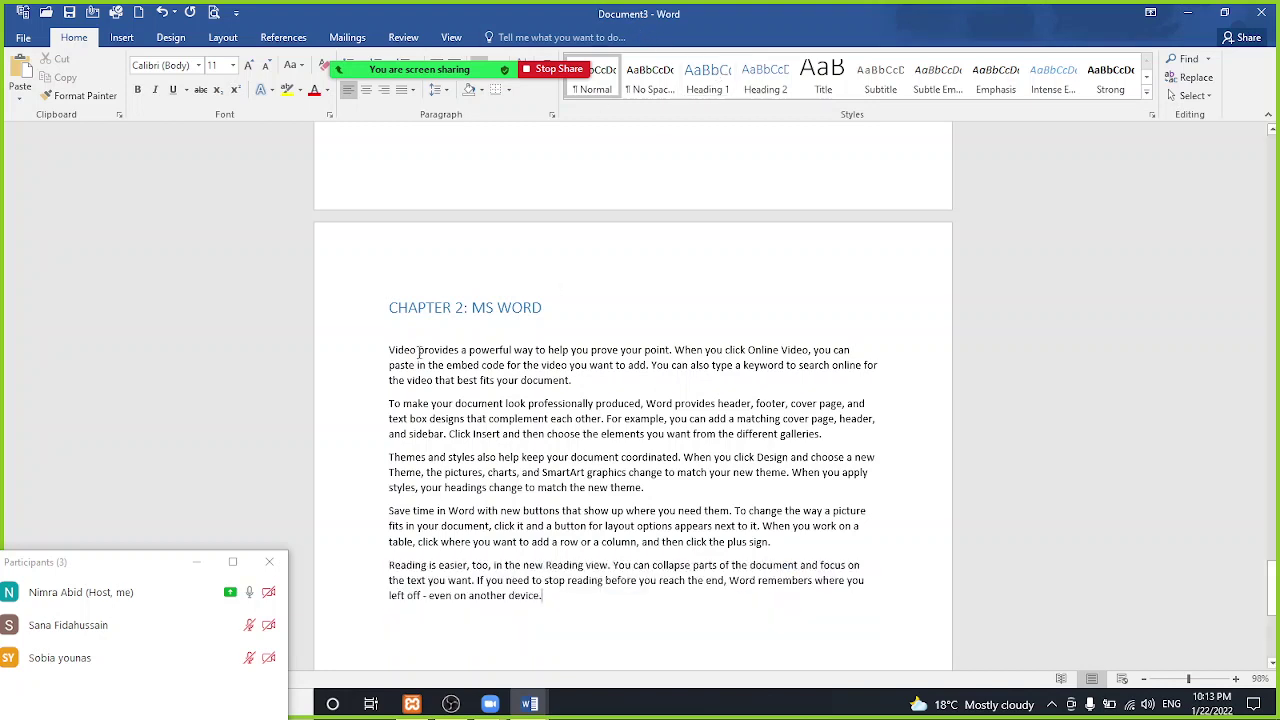
pyautogui.press('Return')
pyautogui.write('=RA')
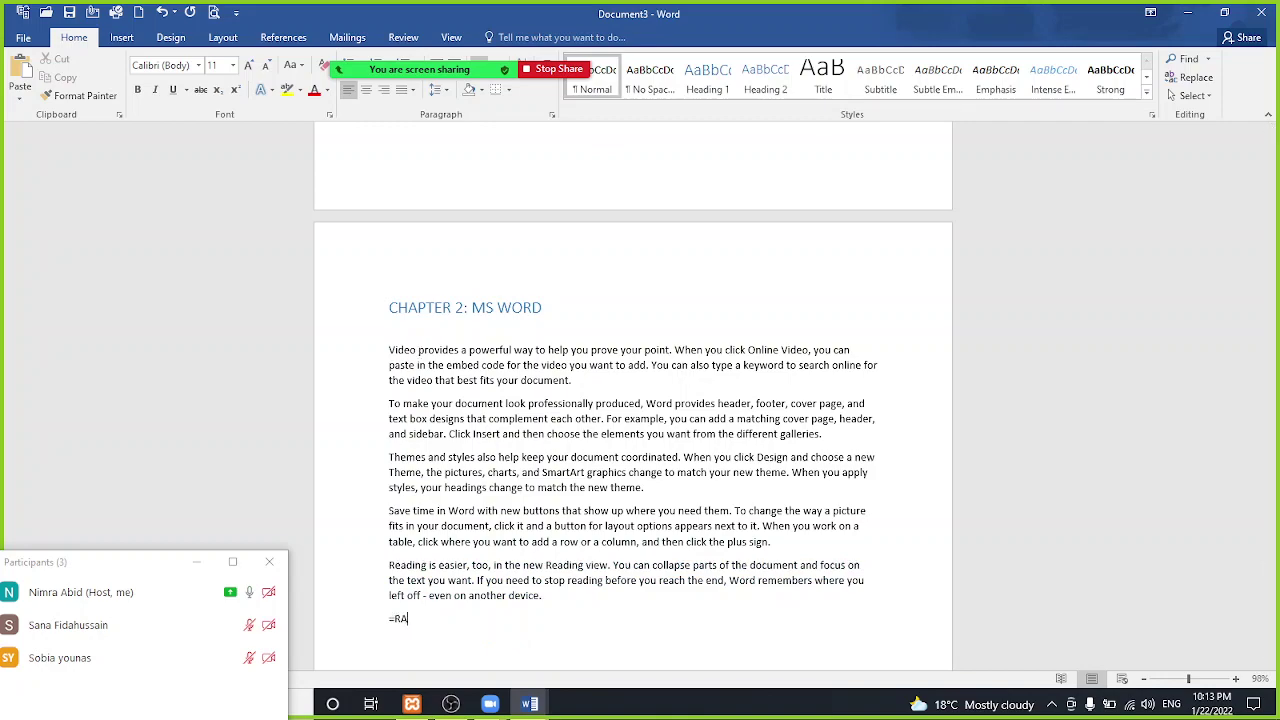
pyautogui.write('ND(')
pyautogui.press('Return')
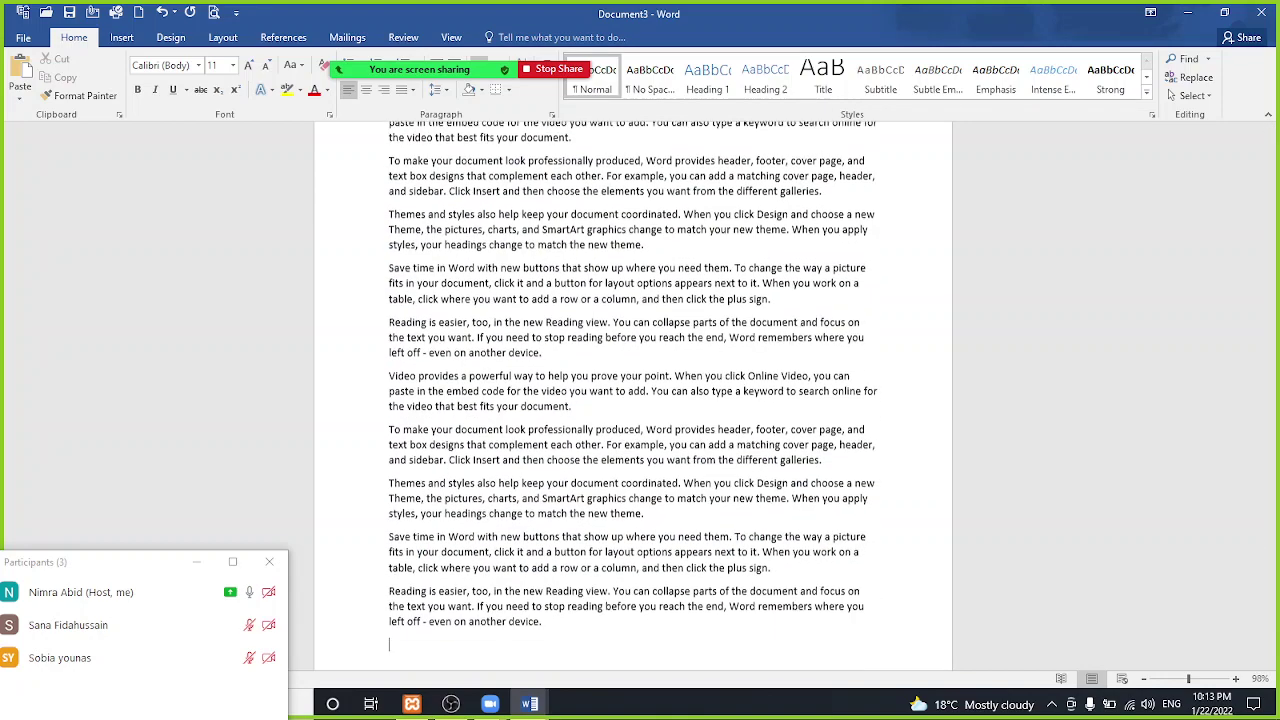
pyautogui.press('Delete')
pyautogui.press('Delete')
pyautogui.press('Delete')
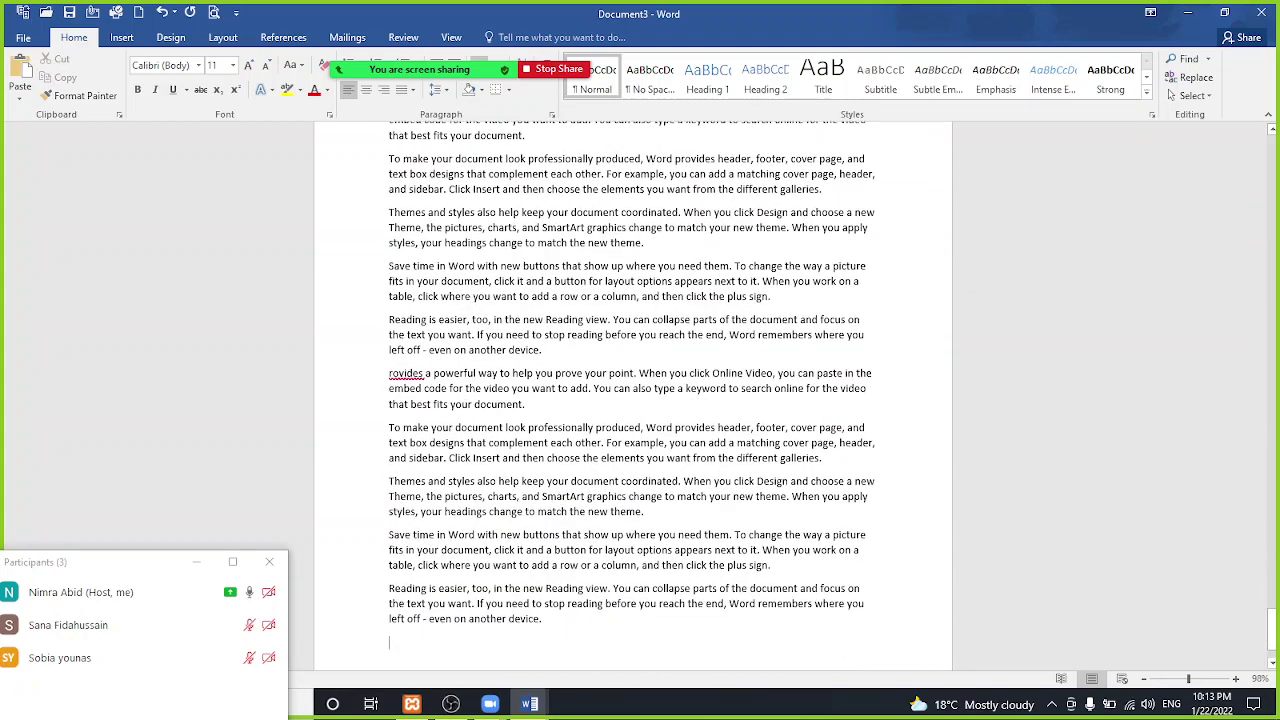
pyautogui.scroll(-4, 633, 344)
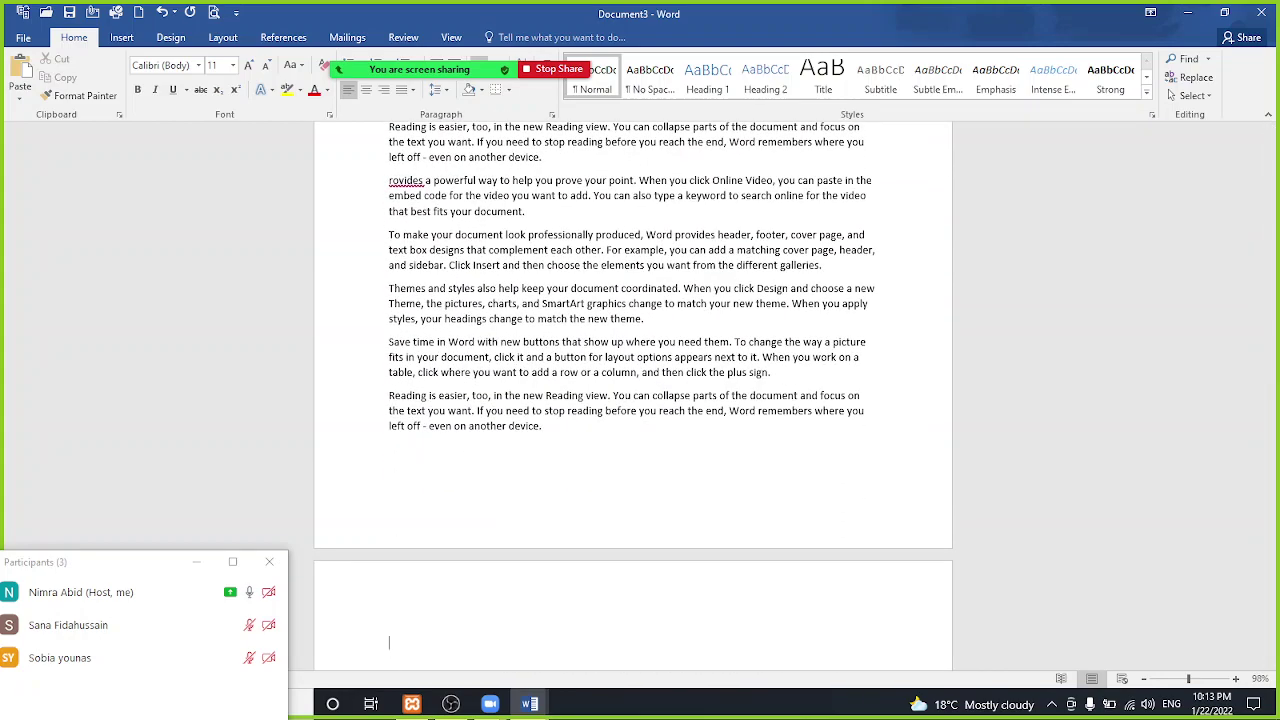
# Step: Add the Heading 1 title 'CHAPTER 3: MS EXCEL' with =RAND() sample paragraphs beneath it
pyautogui.click(709, 80)
pyautogui.write('CHA')
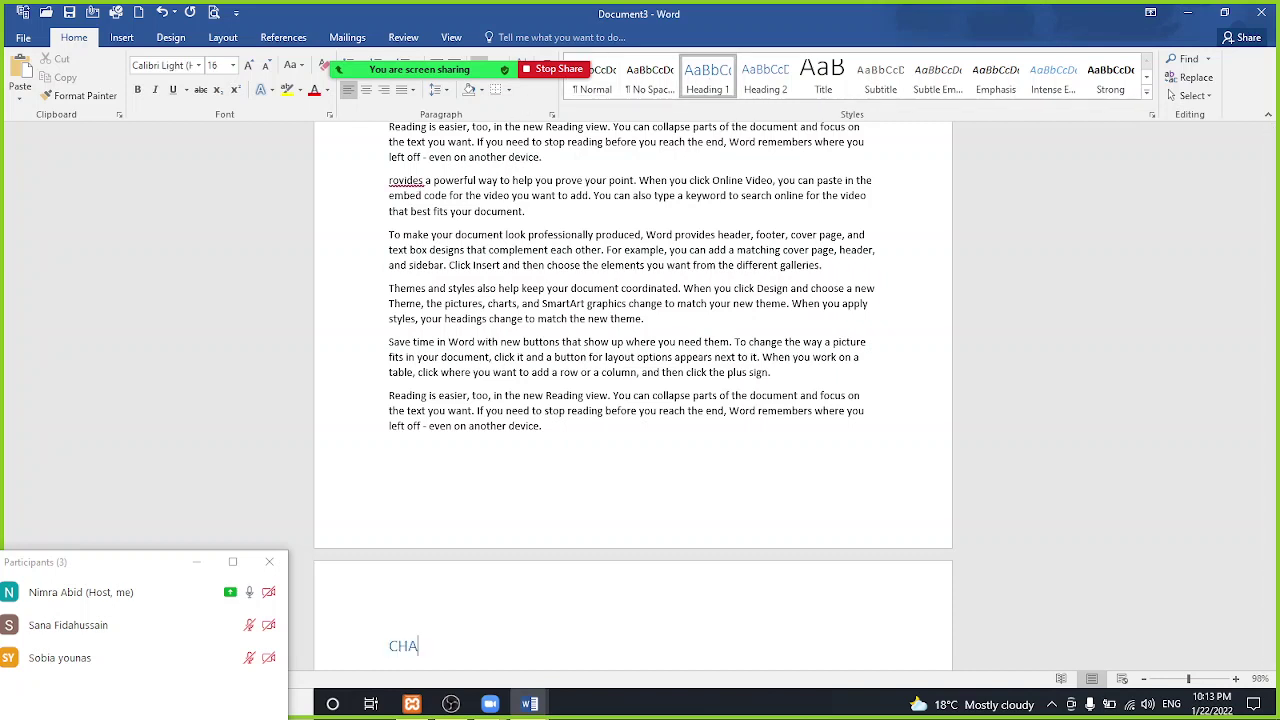
pyautogui.write('PTER 3')
pyautogui.write(': ')
pyautogui.write('MS EXC')
pyautogui.write('EL')
pyautogui.press('Return')
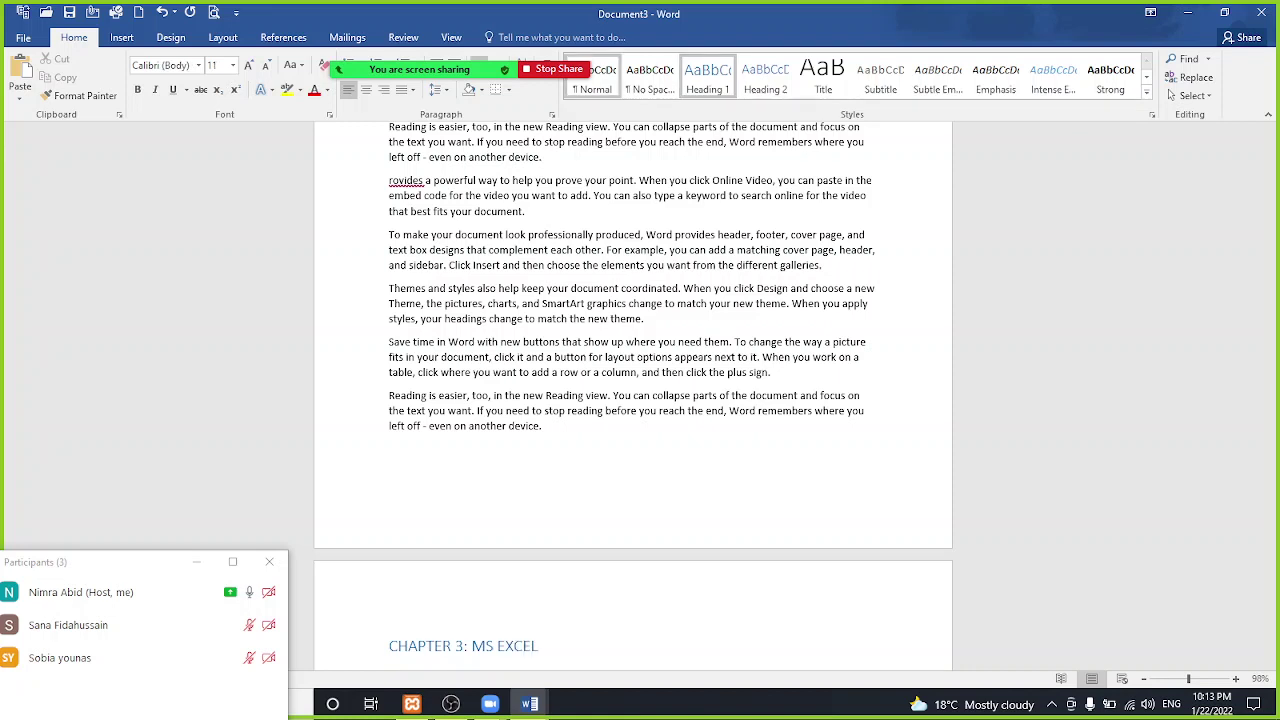
pyautogui.write('=RAND')
pyautogui.write('9')
pyautogui.press('Return')
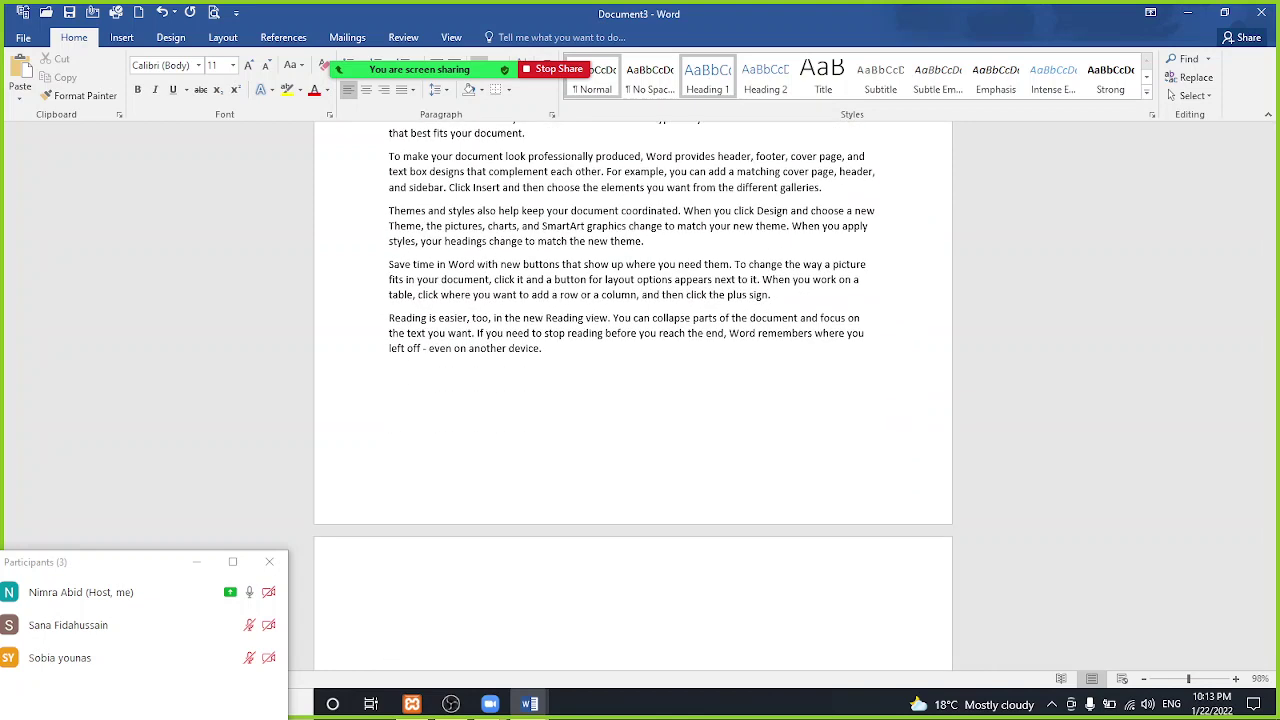
# Step: Add the Heading 1 title 'CHAPTER 4: MS ACCESS' with =RAND() sample paragraphs beneath it
pyautogui.write('th')
pyautogui.write('e')
pyautogui.press('BackSpace')
pyautogui.press('BackSpace')
pyautogui.press('BackSpace')
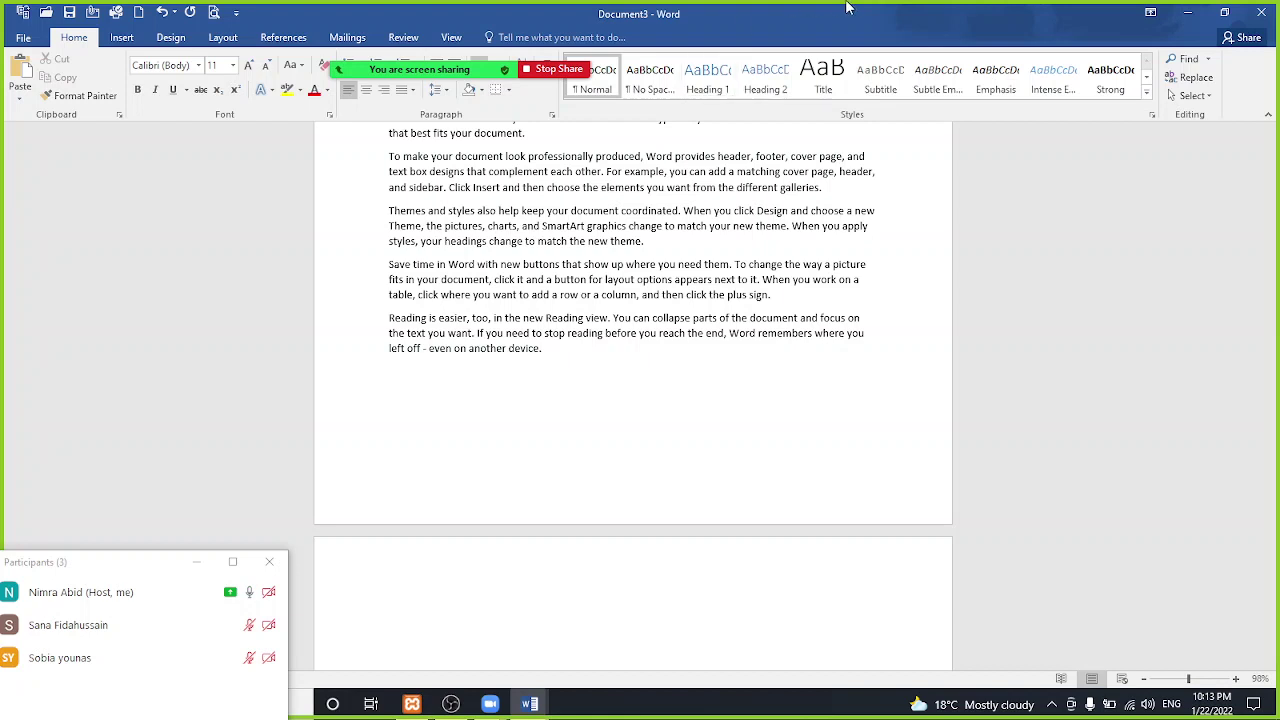
pyautogui.click(722, 88)
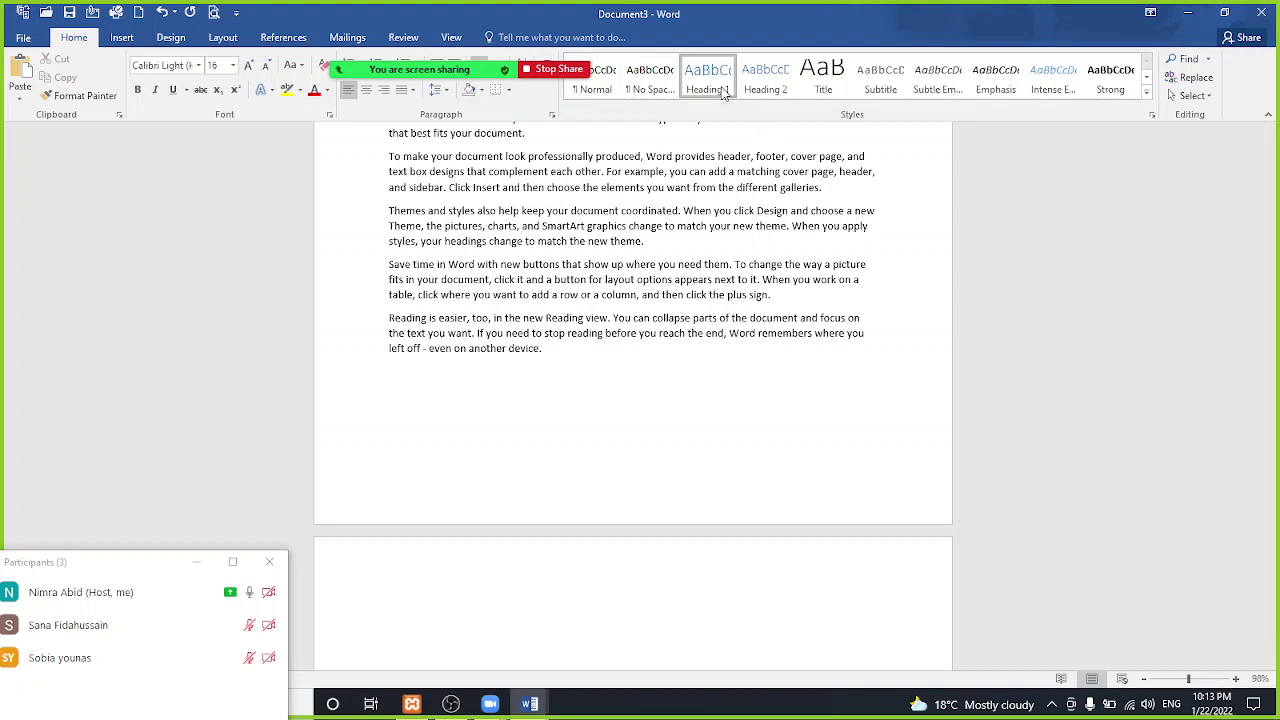
pyautogui.write('CHAPTR')
pyautogui.press('BackSpace')
pyautogui.write('ER 4')
pyautogui.write(': MS ')
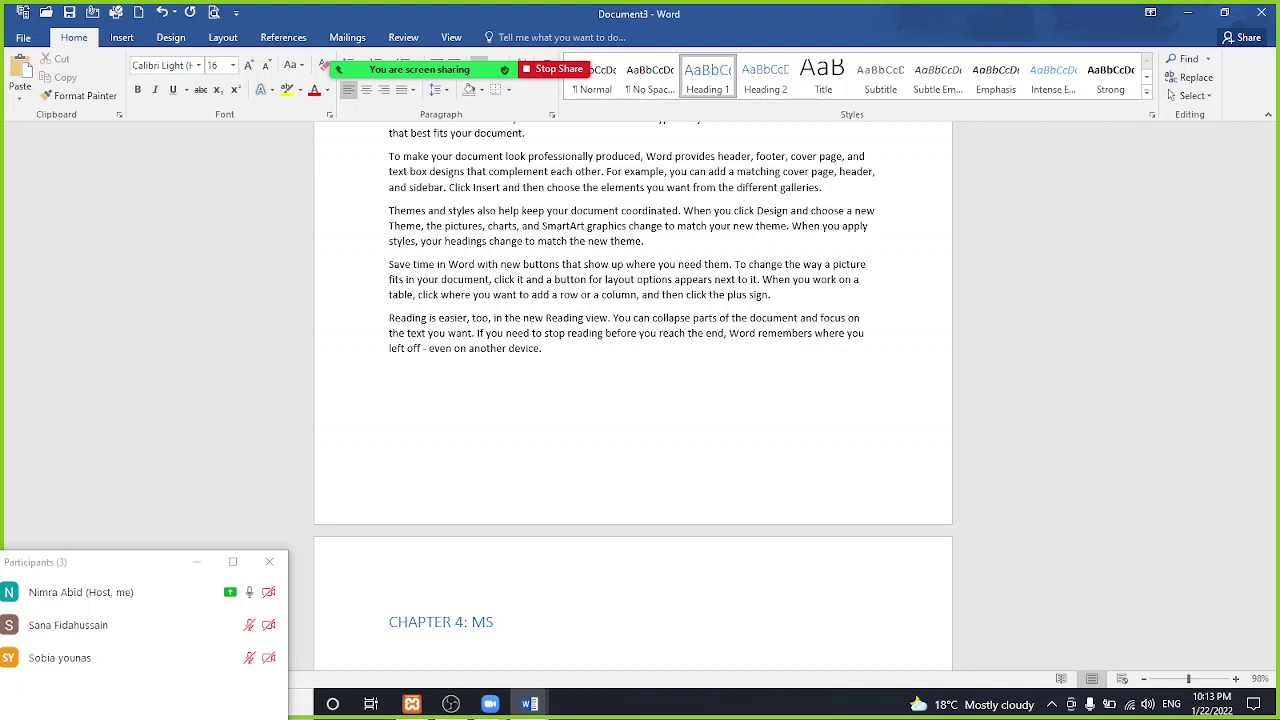
pyautogui.write('ACCES')
pyautogui.write('S')
pyautogui.press('Return')
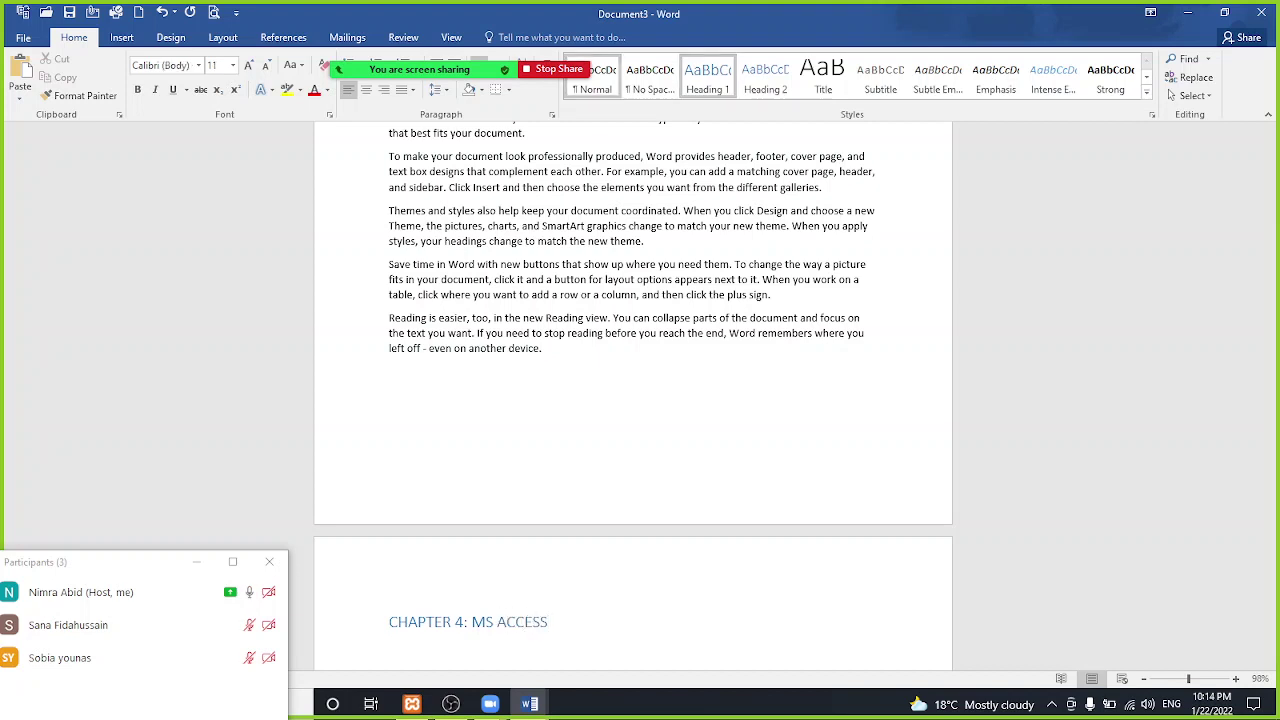
pyautogui.write('=RAN')
pyautogui.write('D()')
pyautogui.press('Return')
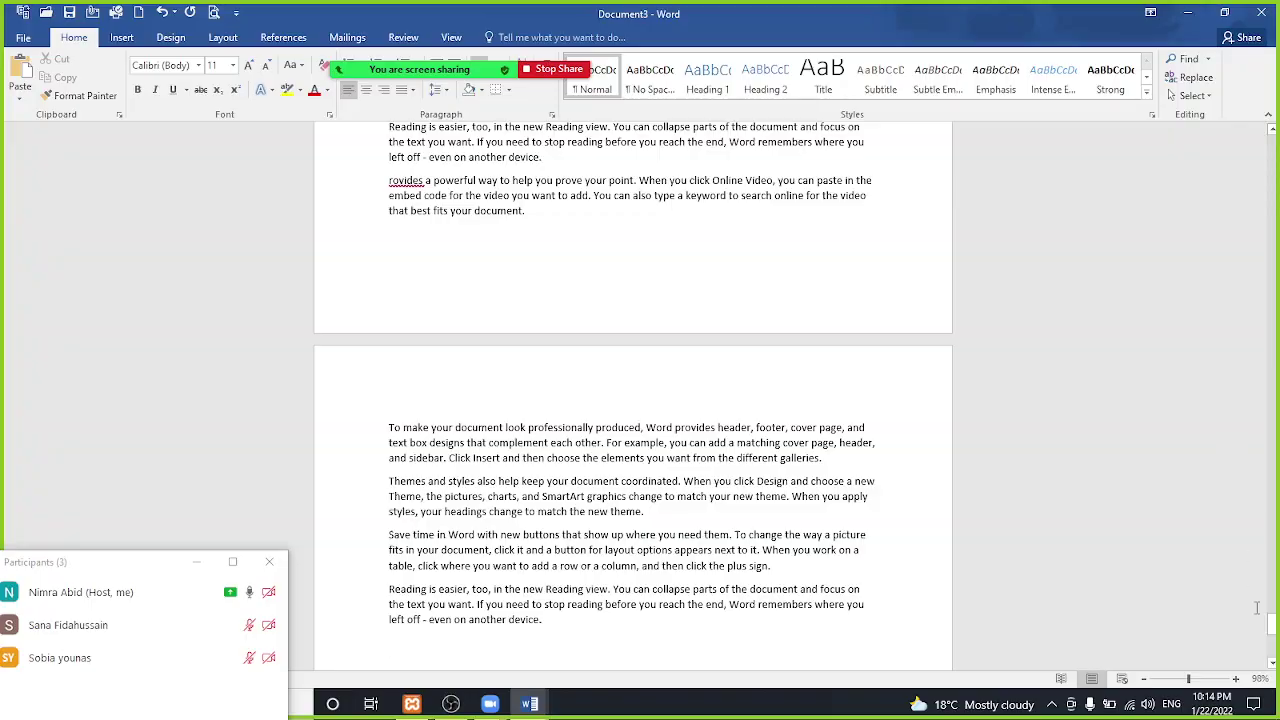
# Step: Update the table of contents so it lists Chapters 1–4 on pages 2, 6, 9 and 12
pyautogui.moveTo(1271, 625); pyautogui.dragTo(1272, 136)
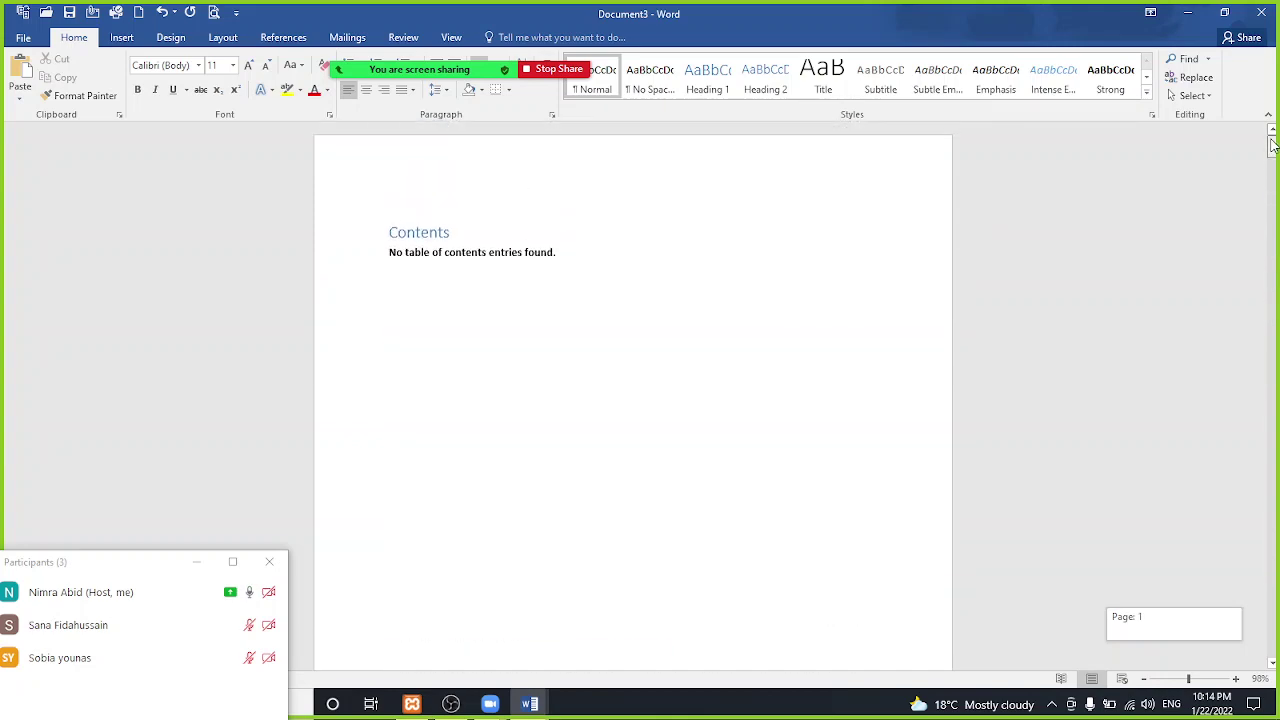
pyautogui.click(433, 232)
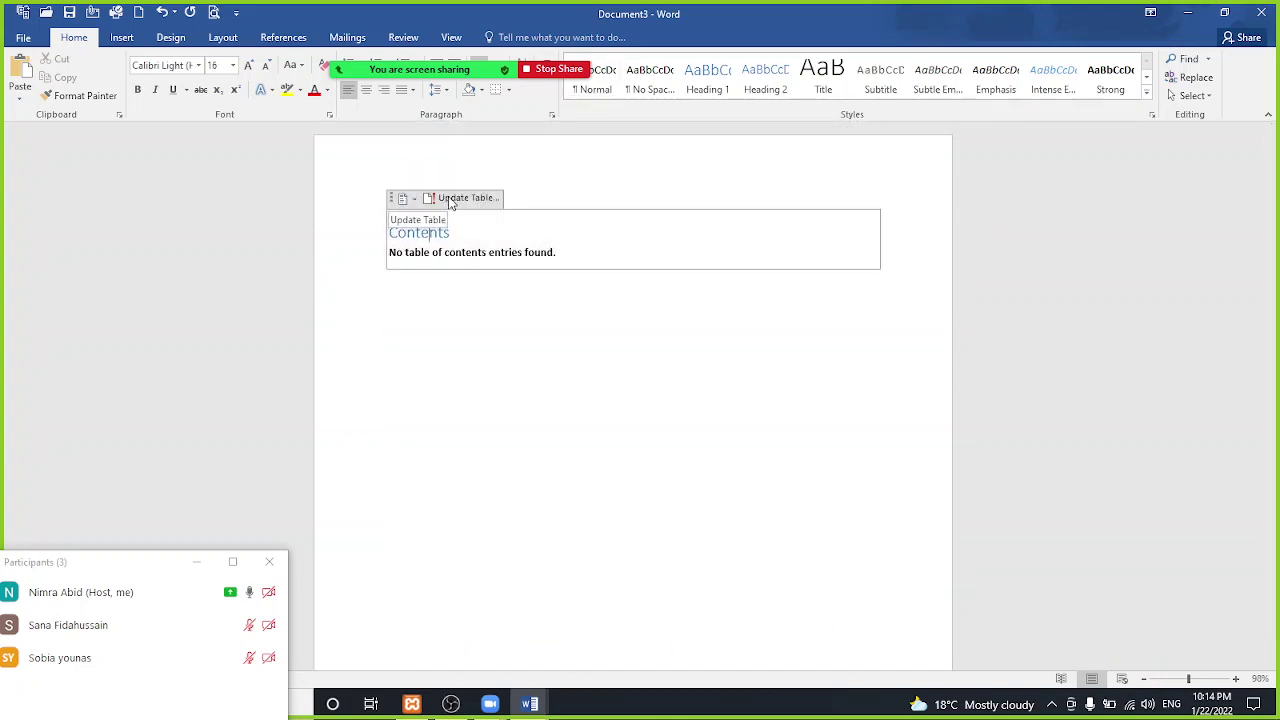
pyautogui.click(450, 199)
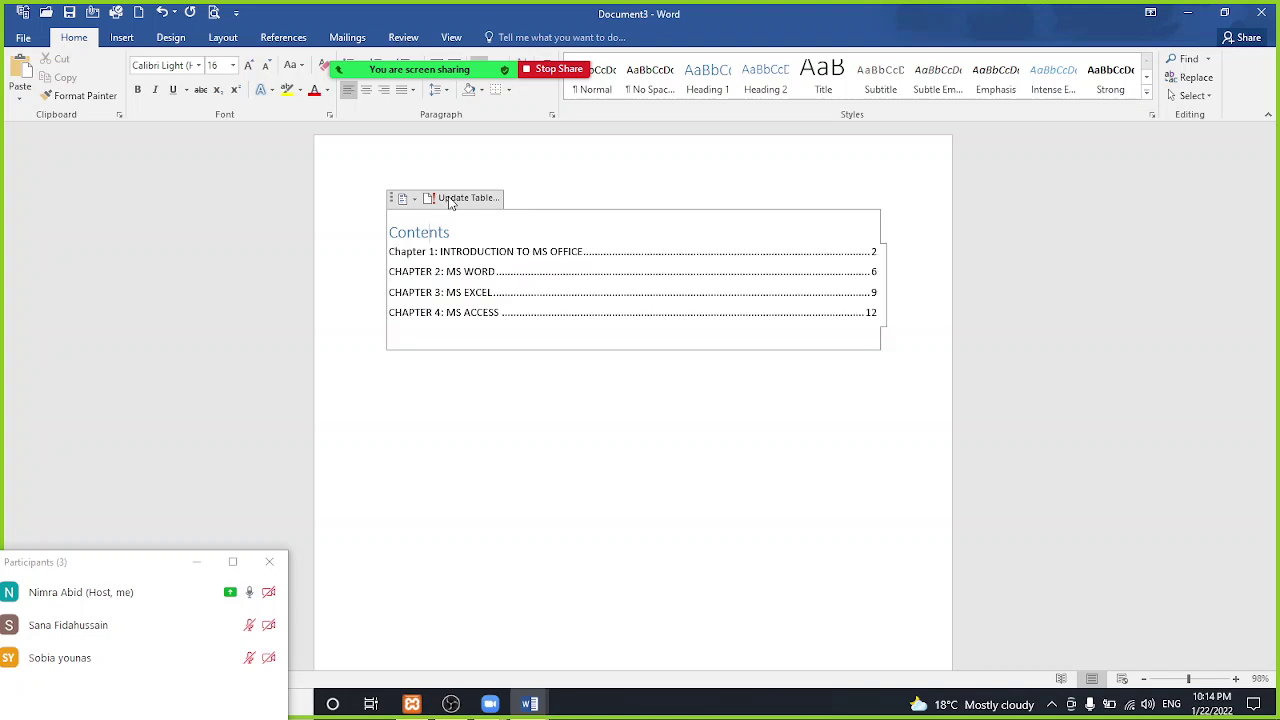
pyautogui.click(527, 486)
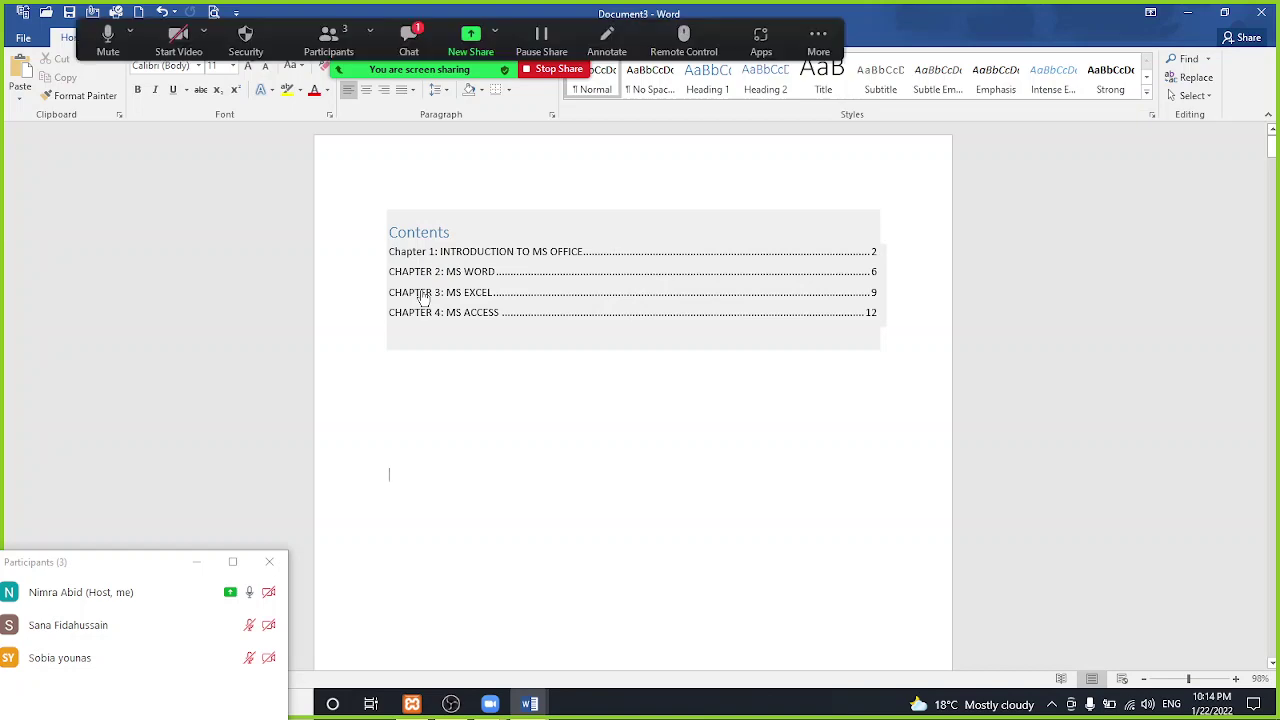
# Step: Follow the Chapter 3 TOC link, undo and redo the TOC update, then jump to CHAPTER 4: MS ACCESS
pyautogui.keyDown('ctrl'); pyautogui.click(423, 292); pyautogui.keyUp('ctrl')
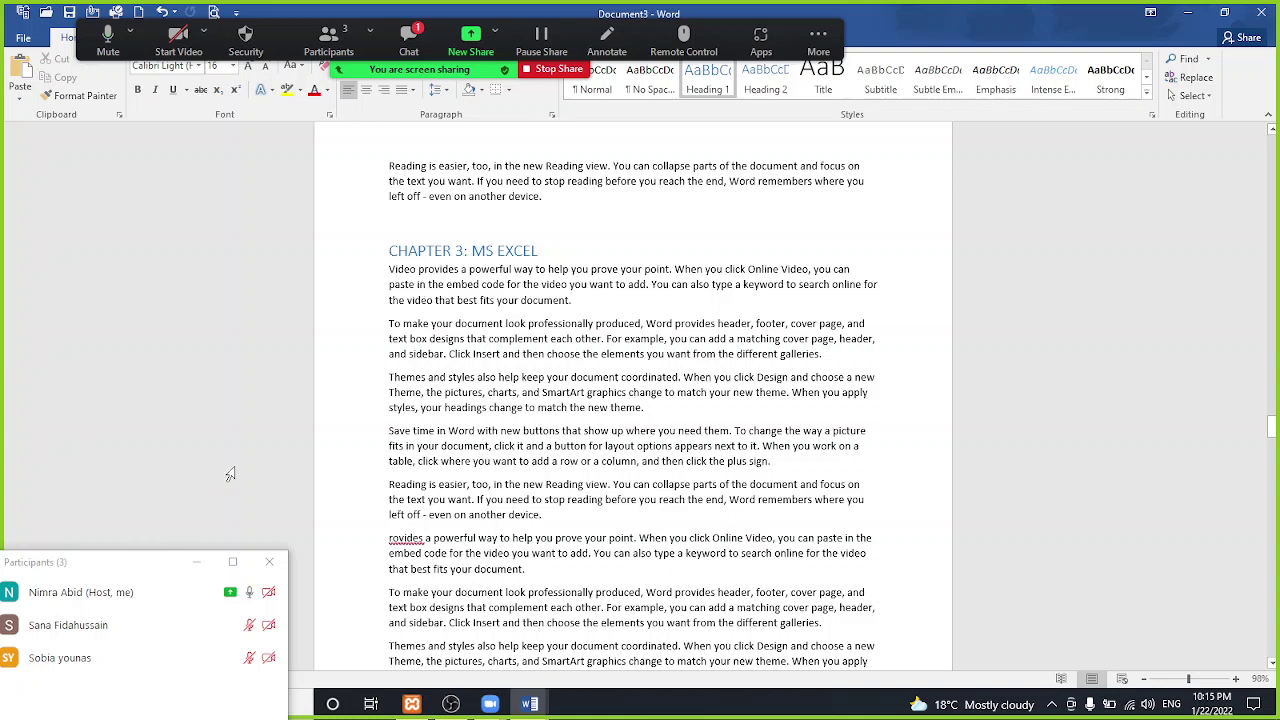
pyautogui.hotkey('ctrl', 'z')
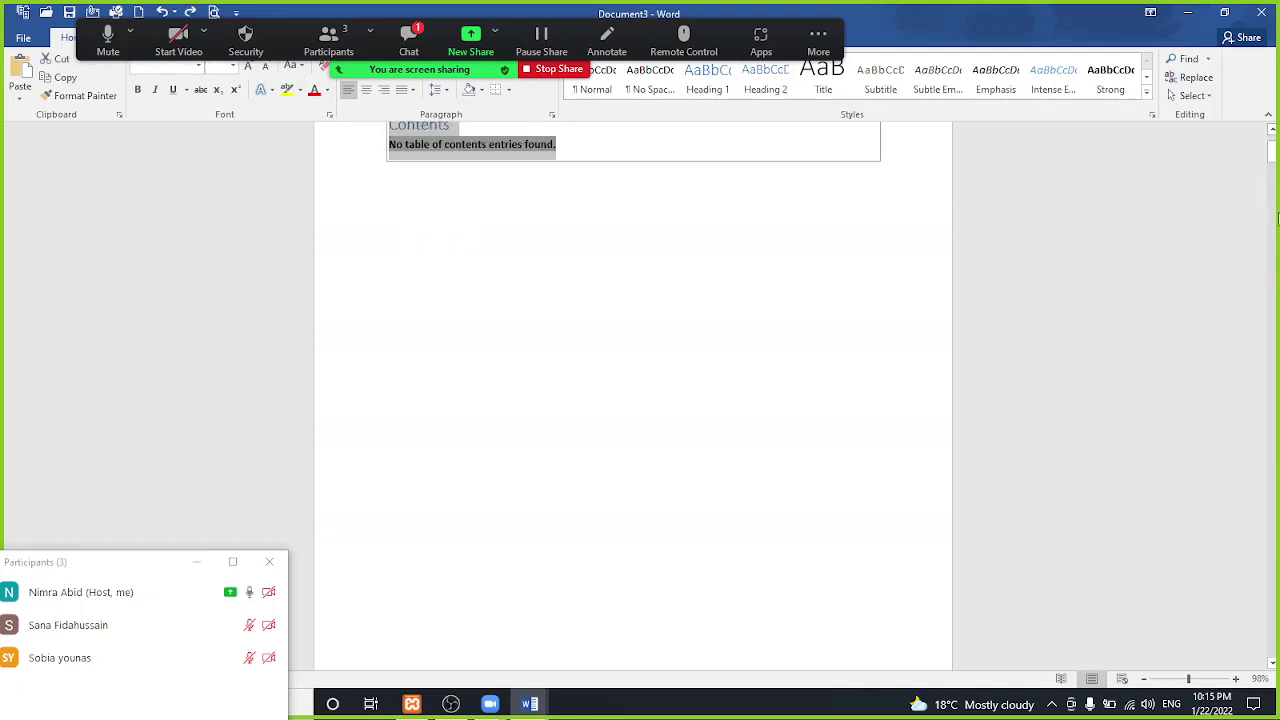
pyautogui.press('F9')
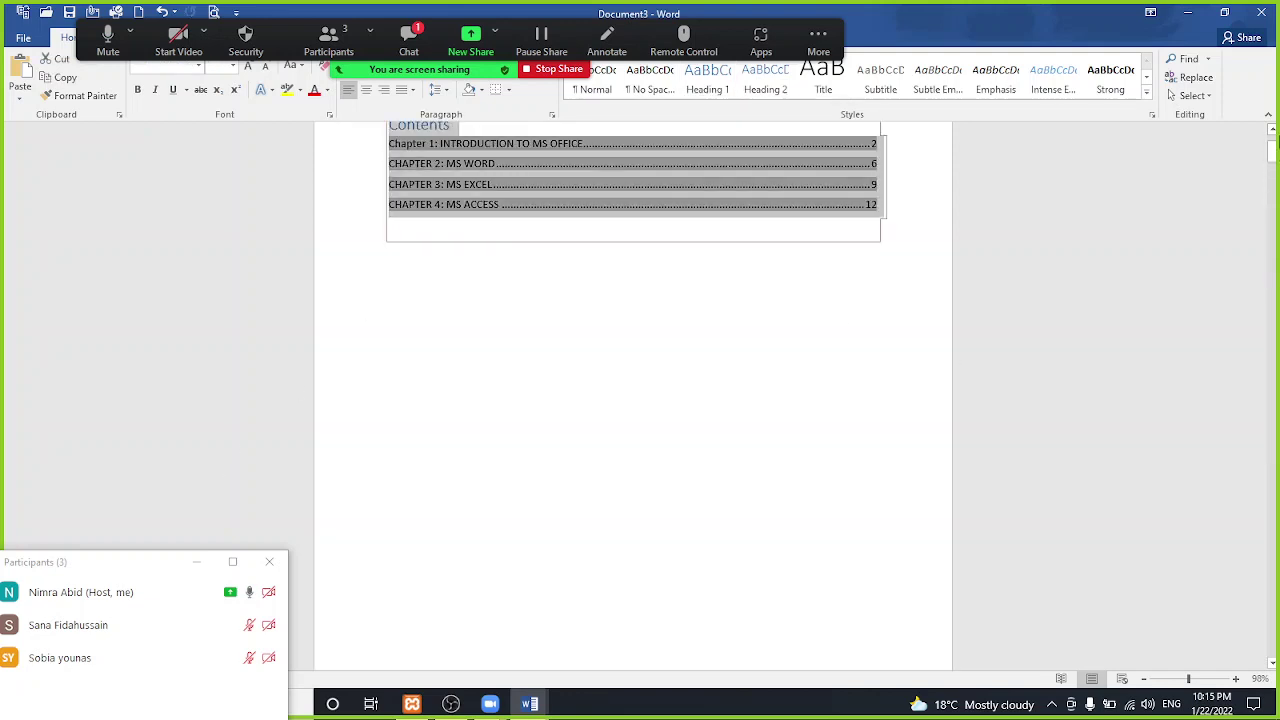
pyautogui.click(683, 298)
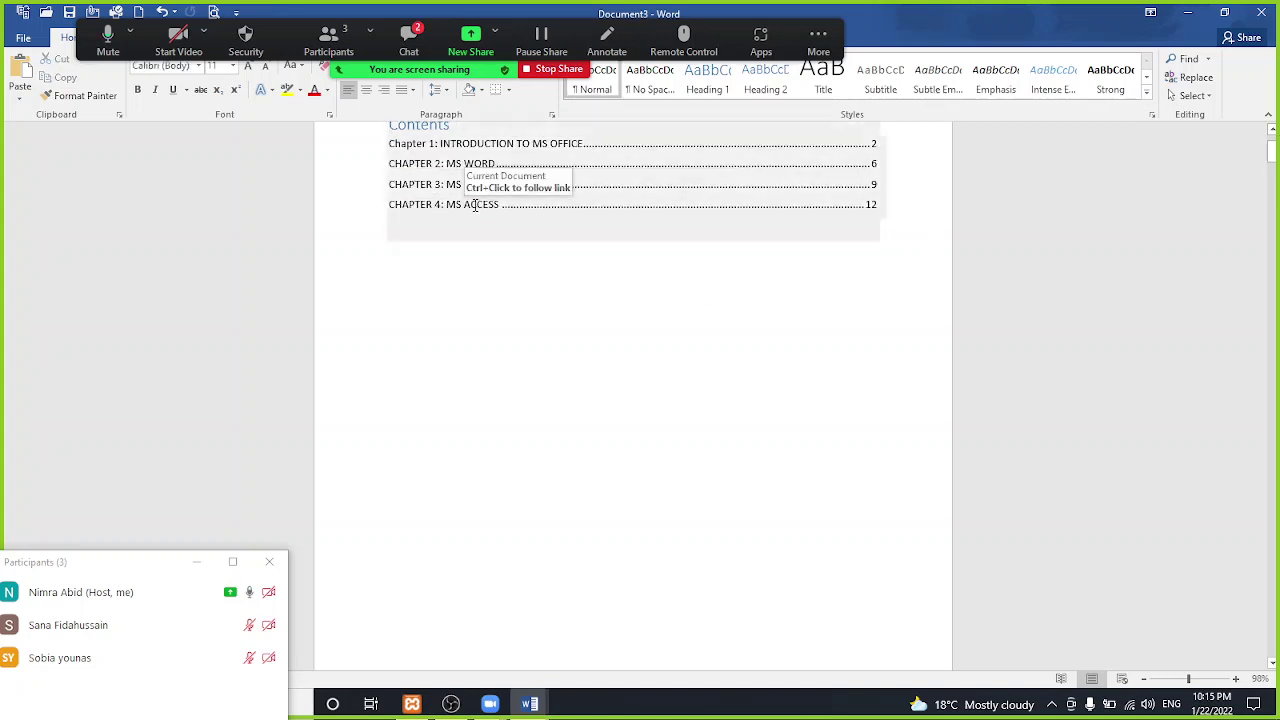
pyautogui.keyDown('ctrl'); pyautogui.click(476, 205); pyautogui.keyUp('ctrl')
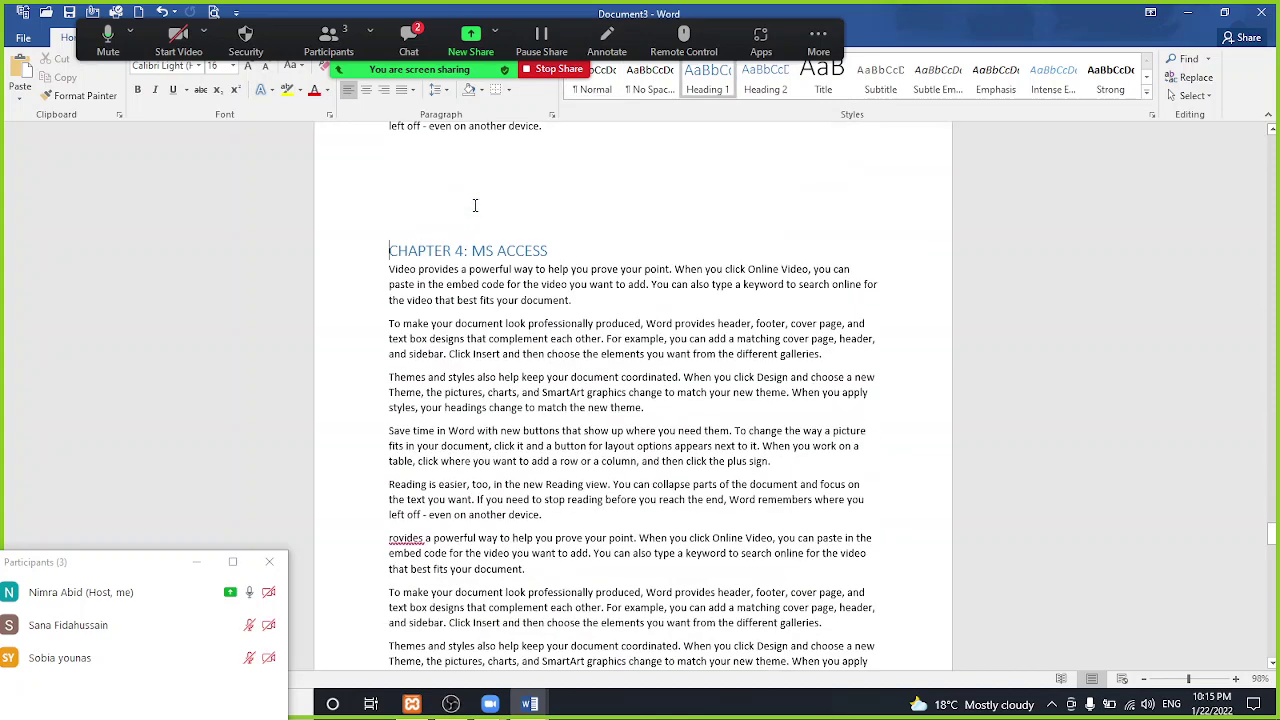
# Step: Open the meeting chat, move it off the document text, and place the cursor after a chapter paragraph
pyautogui.click(409, 38)
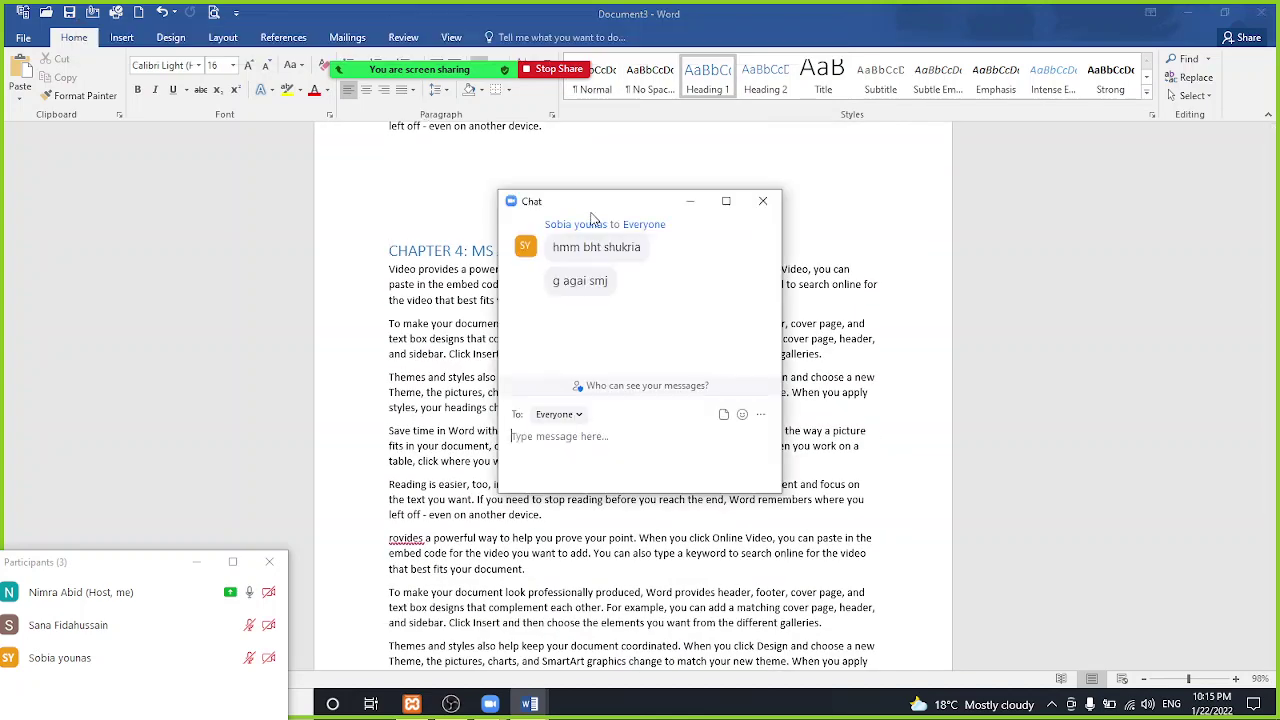
pyautogui.moveTo(591, 212)
pyautogui.mouseDown()
pyautogui.moveTo(85, 488)
pyautogui.moveTo(103, 518)
pyautogui.mouseUp()
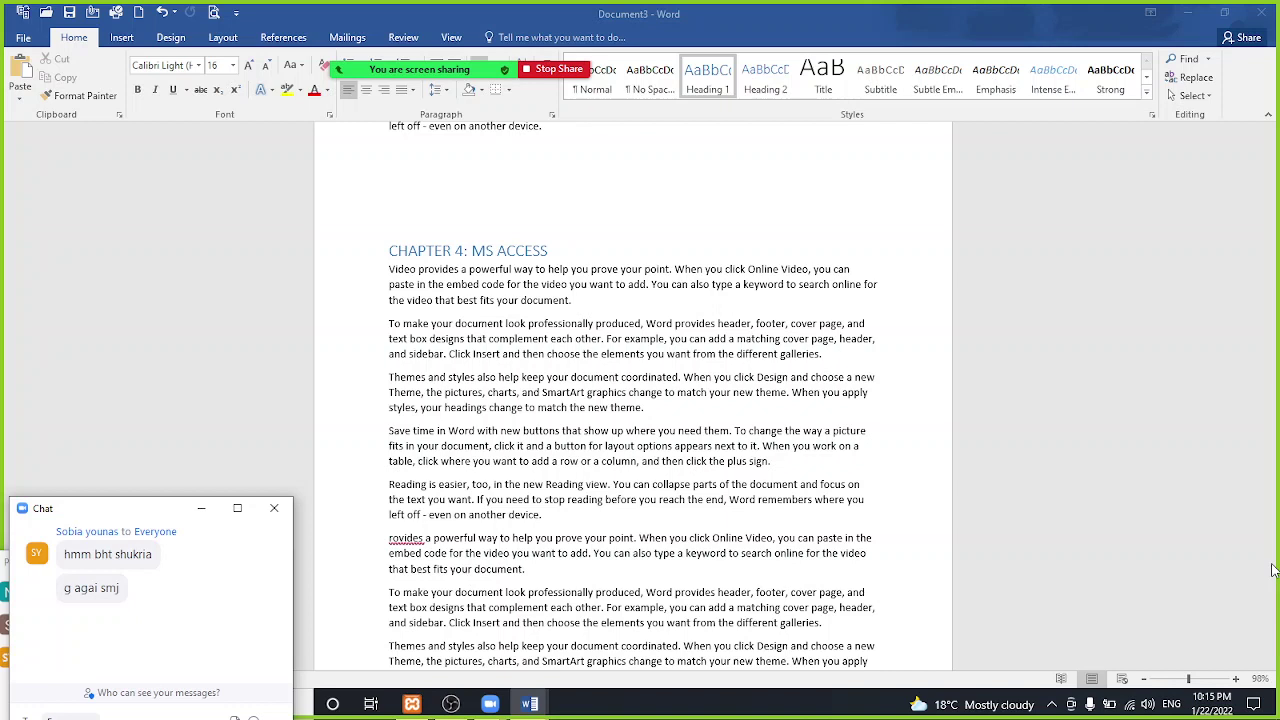
pyautogui.click(1130, 577)
pyautogui.click(897, 519)
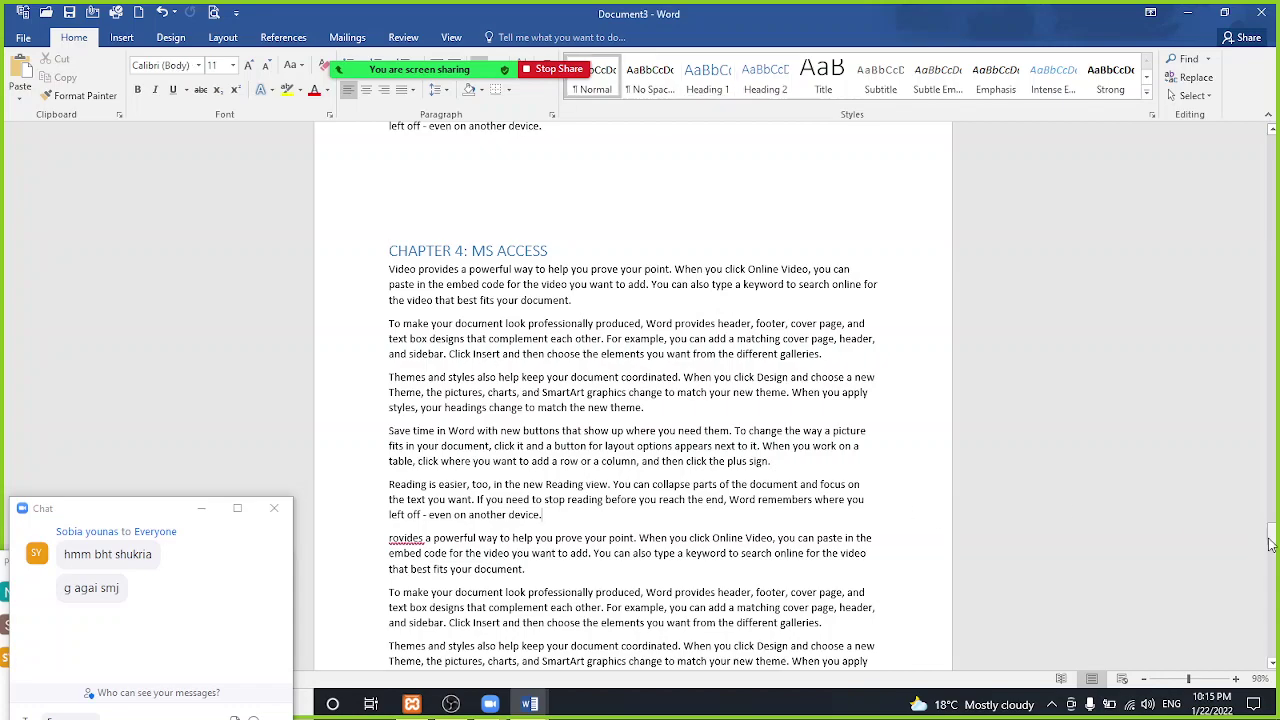
pyautogui.moveTo(1271, 536); pyautogui.dragTo(1274, 655)
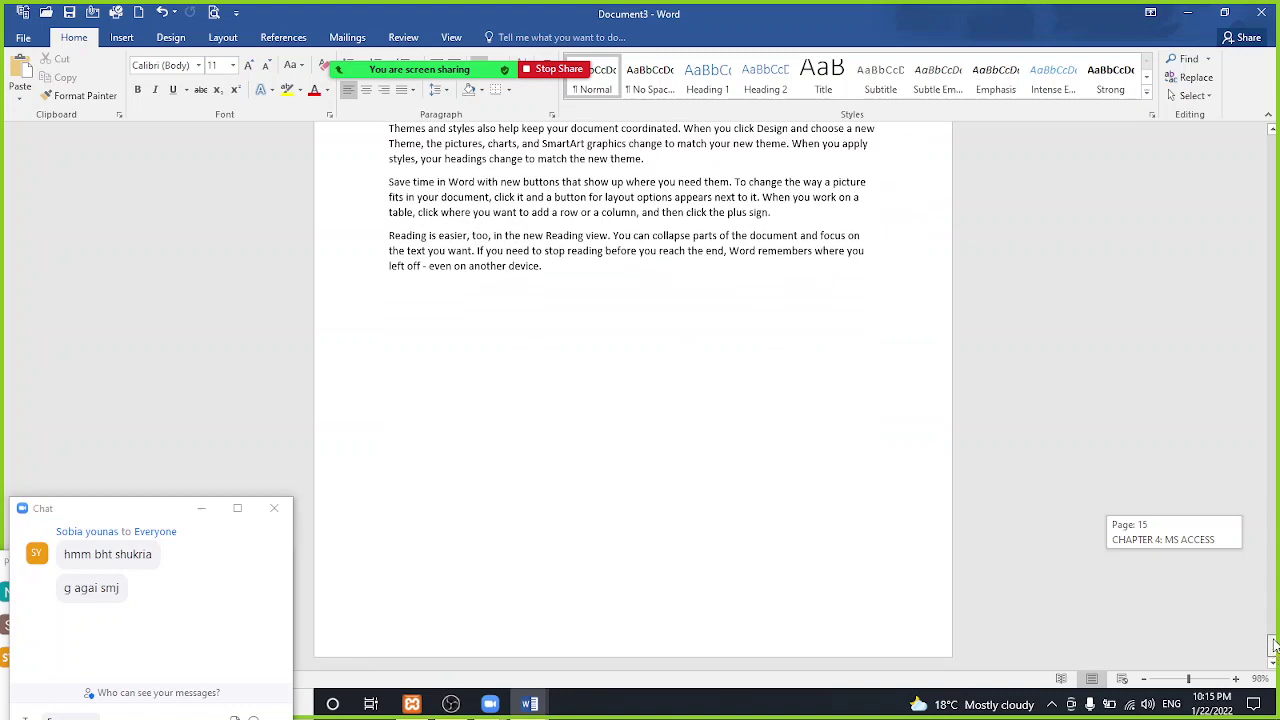
pyautogui.write('rovides a powerful way to help you prove your point. When you click Online Video, you can paste in the embed code for the video you want to add. You can also type a keyword to search online for the video that best fits your document. To make your document look professionally produced, Word provides header, footer, cover page, and text box designs that complement each other. For example, you can add a matching cover page, header, and sidebar. Click Insert and then choose the elements you want from the different galleries. Themes and styles also help keep your document coordinated. When you click Design and choose a new Theme, the pictures, charts, and SmartArt graphics change to match your new theme. When you apply styles, your headings change to match the new theme.')
pyautogui.moveTo(1274, 655); pyautogui.dragTo(1274, 617)
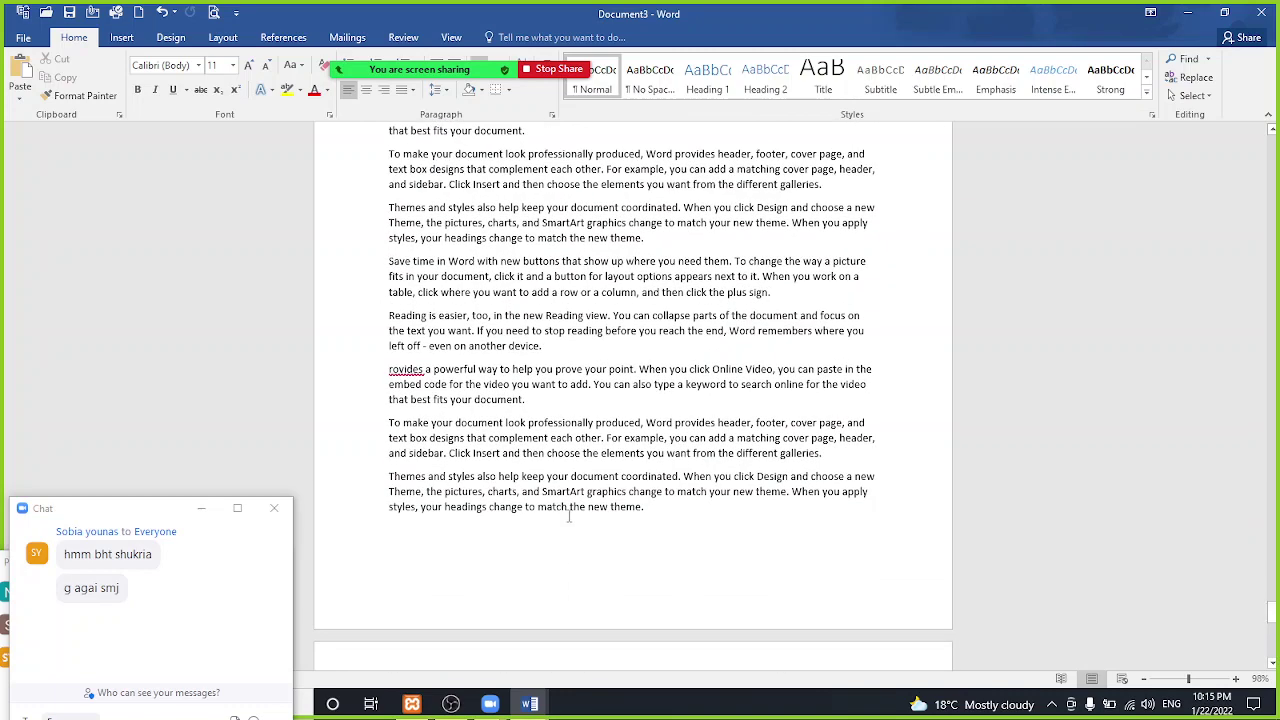
# Step: Reposition the chat window and hide the participants list
pyautogui.moveTo(168, 514); pyautogui.dragTo(213, 190)
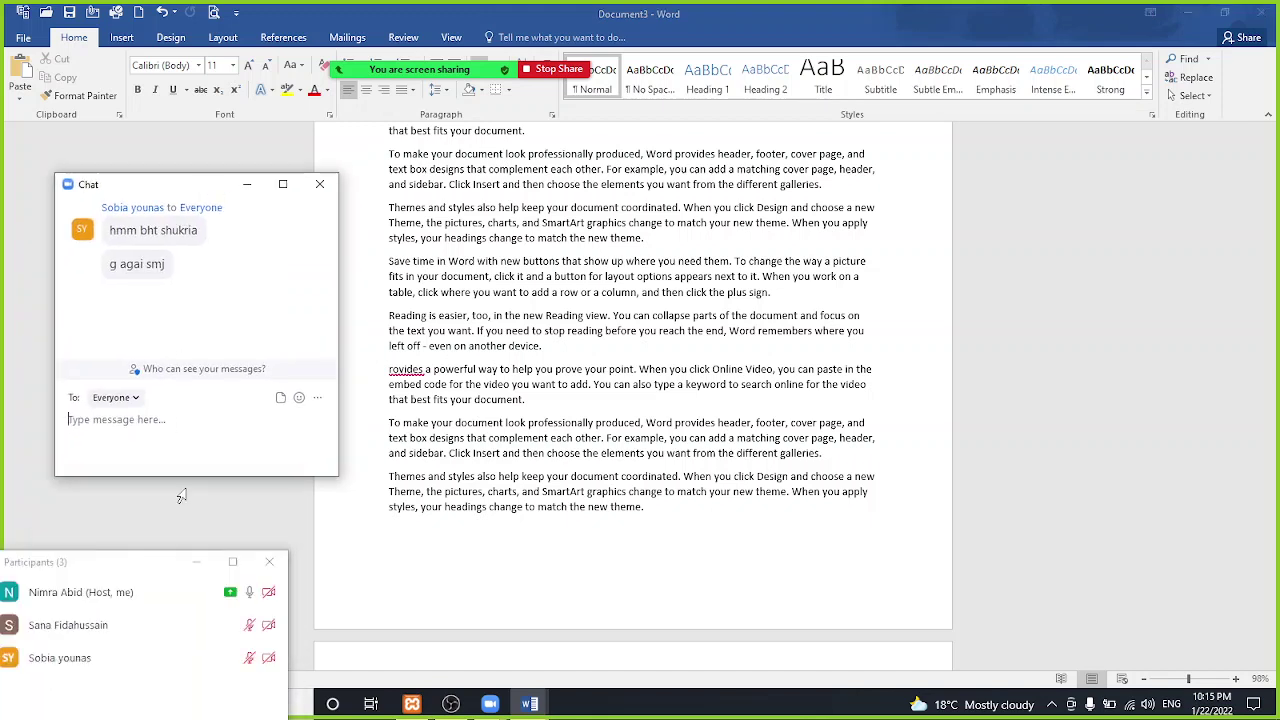
pyautogui.click(198, 563)
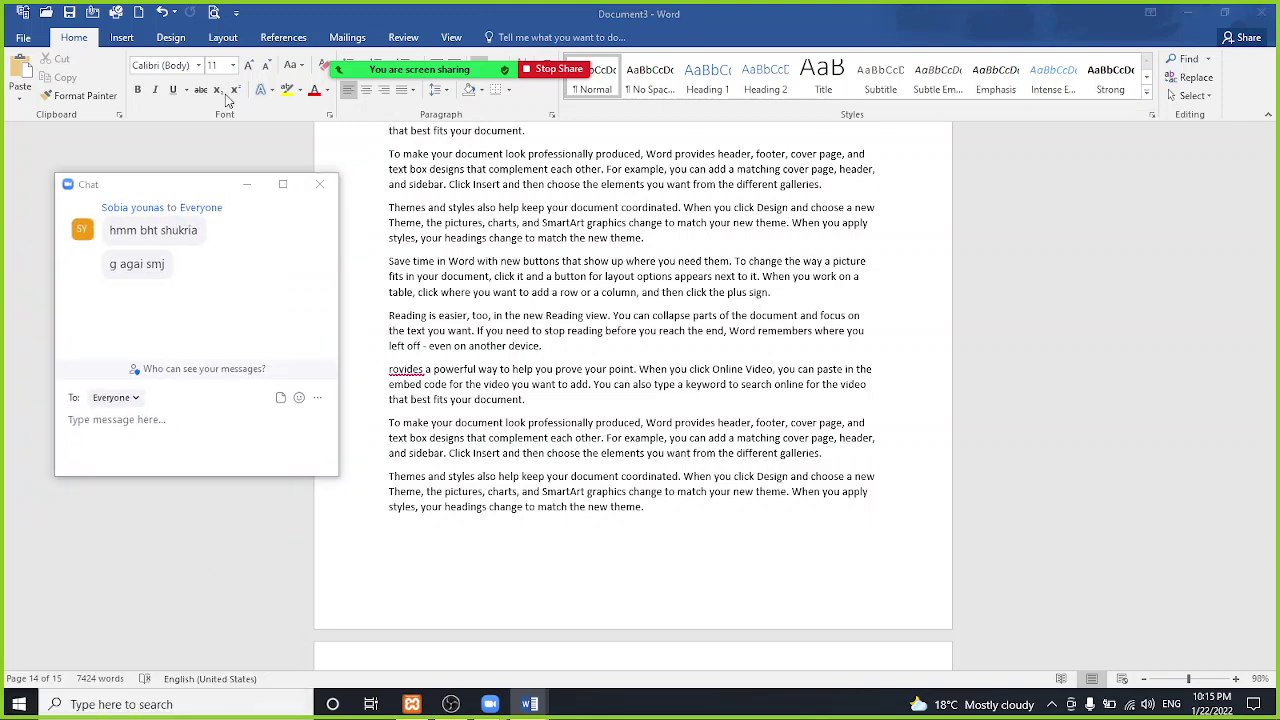
pyautogui.moveTo(170, 187)
pyautogui.mouseDown()
pyautogui.moveTo(119, 441)
pyautogui.moveTo(120, 571)
pyautogui.moveTo(114, 514)
pyautogui.mouseUp()
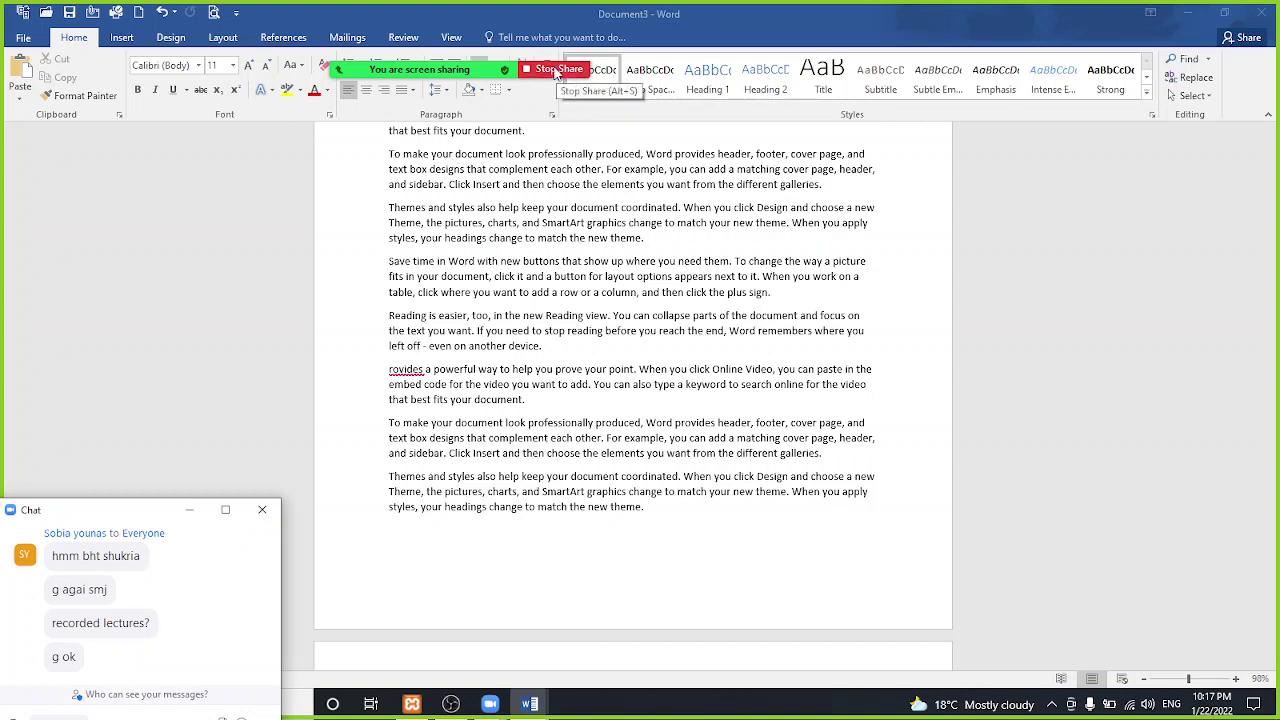
# Step: Stop screen sharing and end the meeting for all participants
pyautogui.click(556, 70)
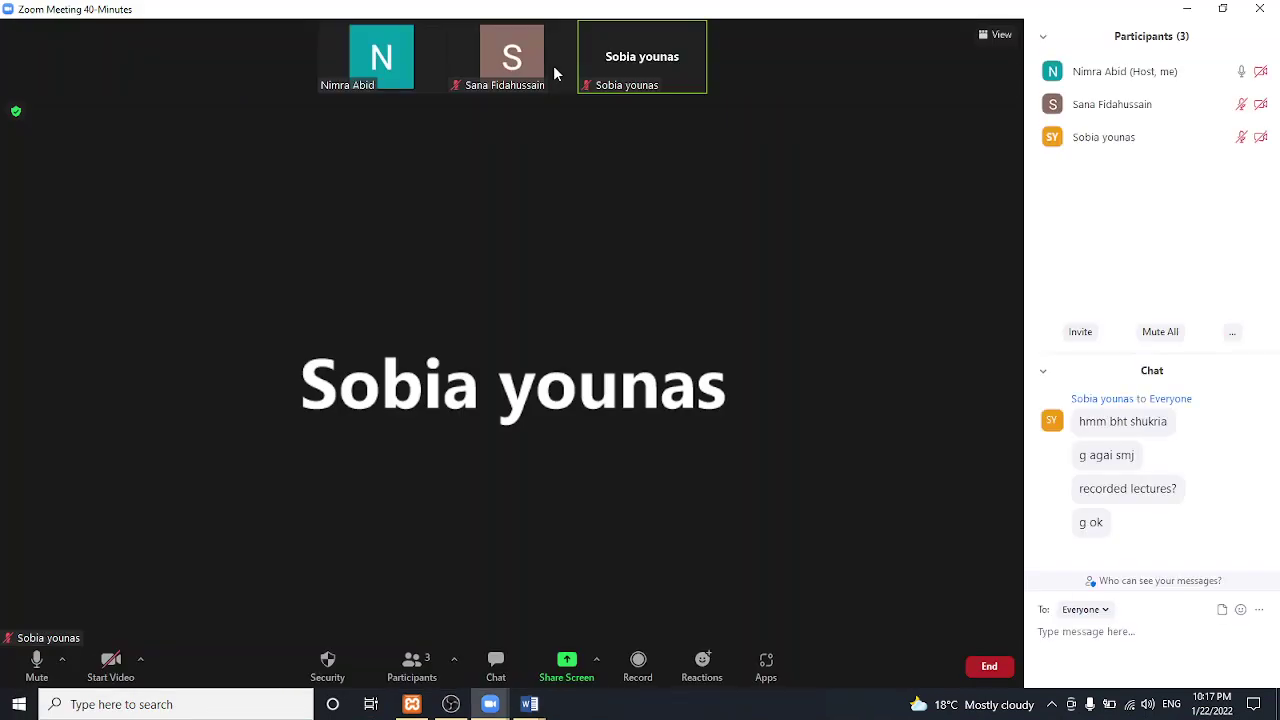
pyautogui.click(989, 668)
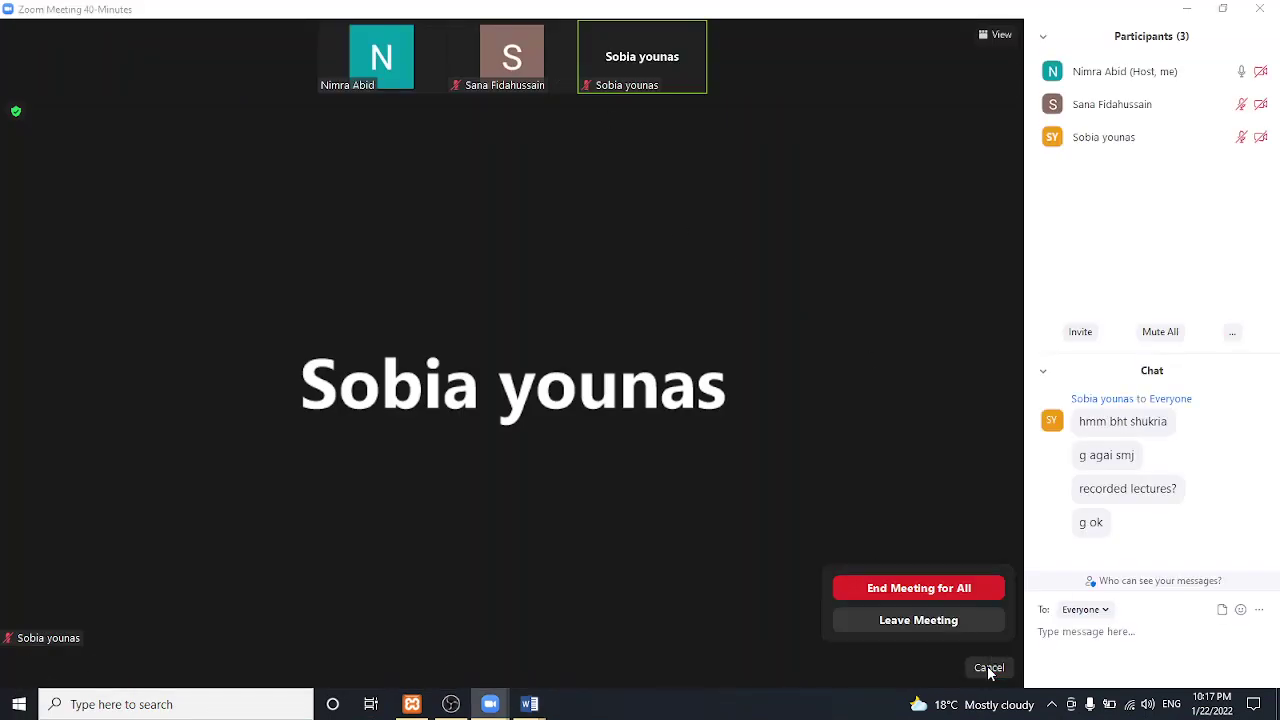
pyautogui.click(955, 590)
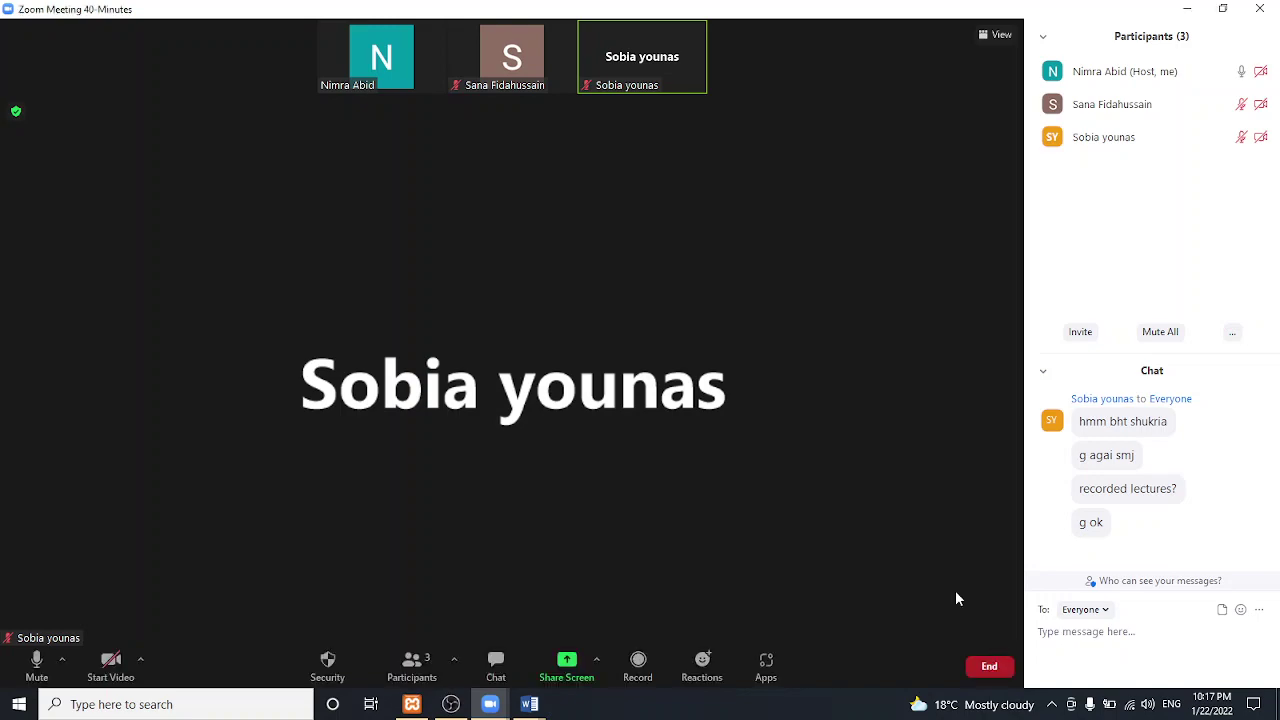